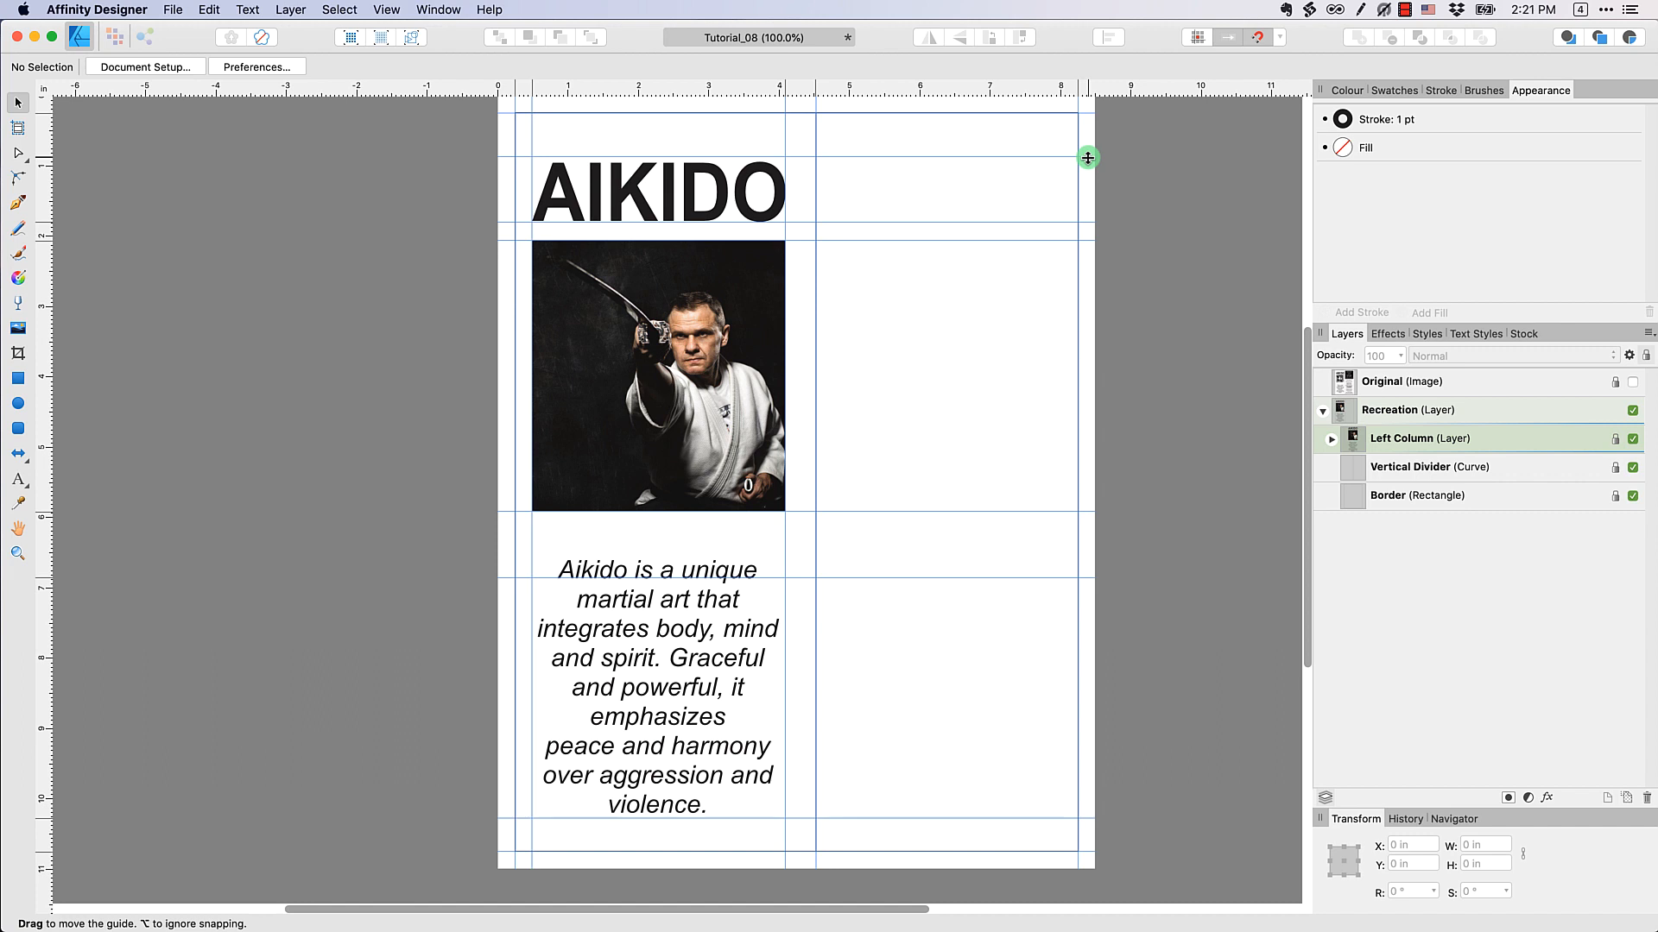
Remove the horizontal guides around the AIKIDO title, photo and paragraph, and the two vertical guides along their side edges
left_click_drag(1088, 157, 1073, 76)
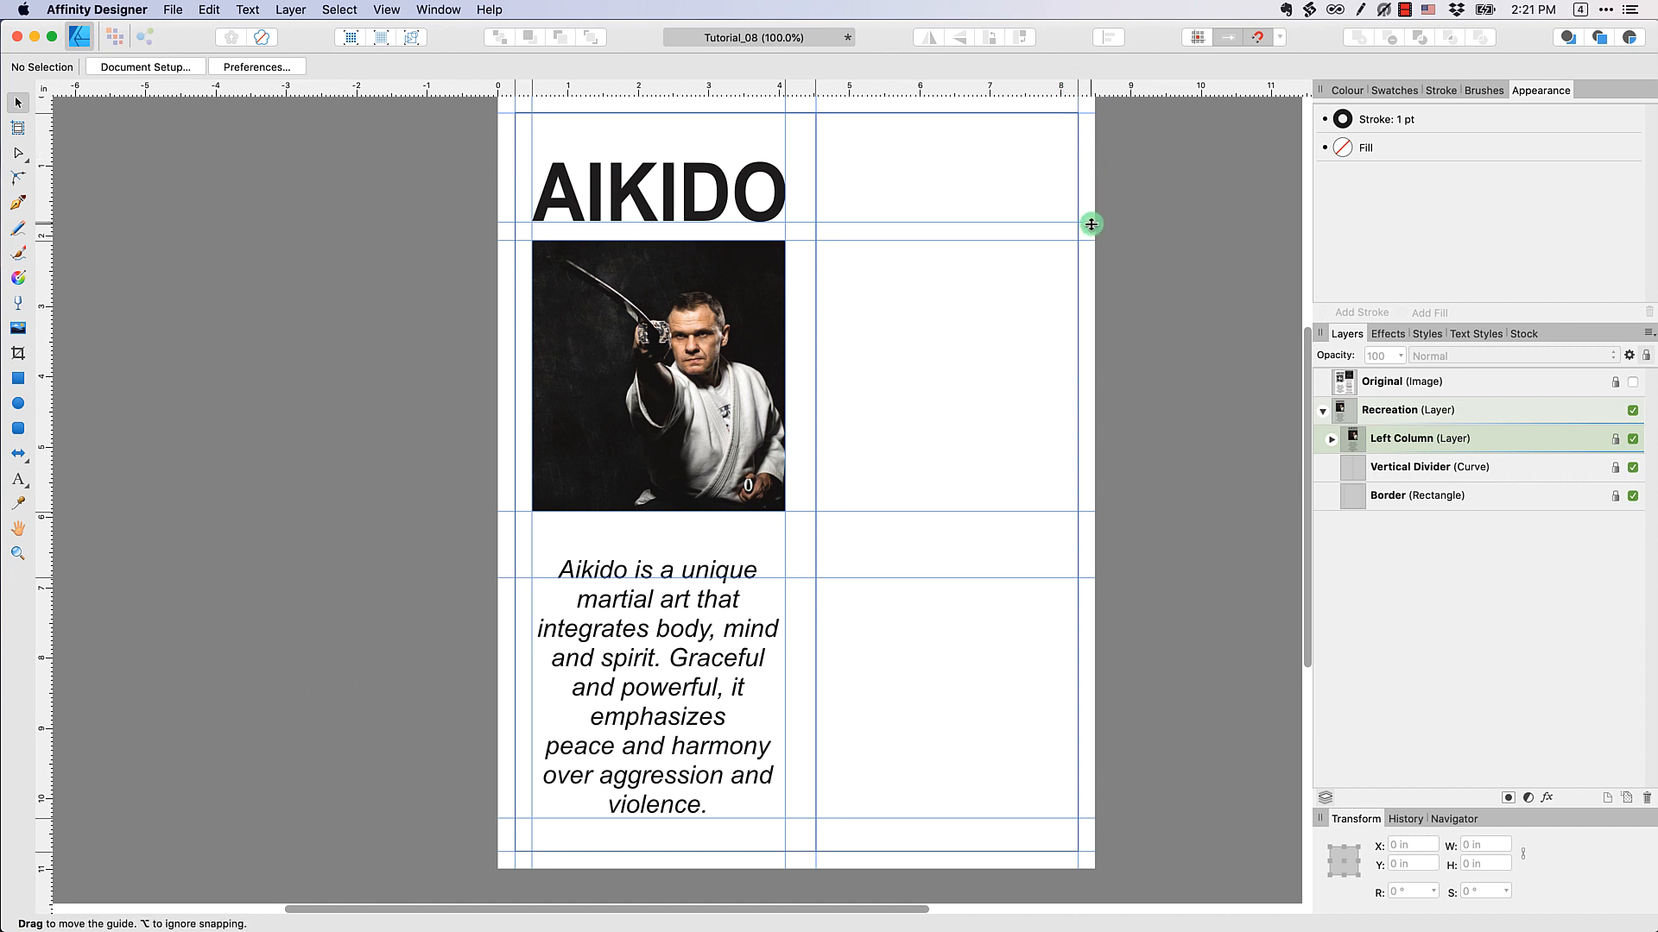
left_click_drag(1091, 222, 1084, 100)
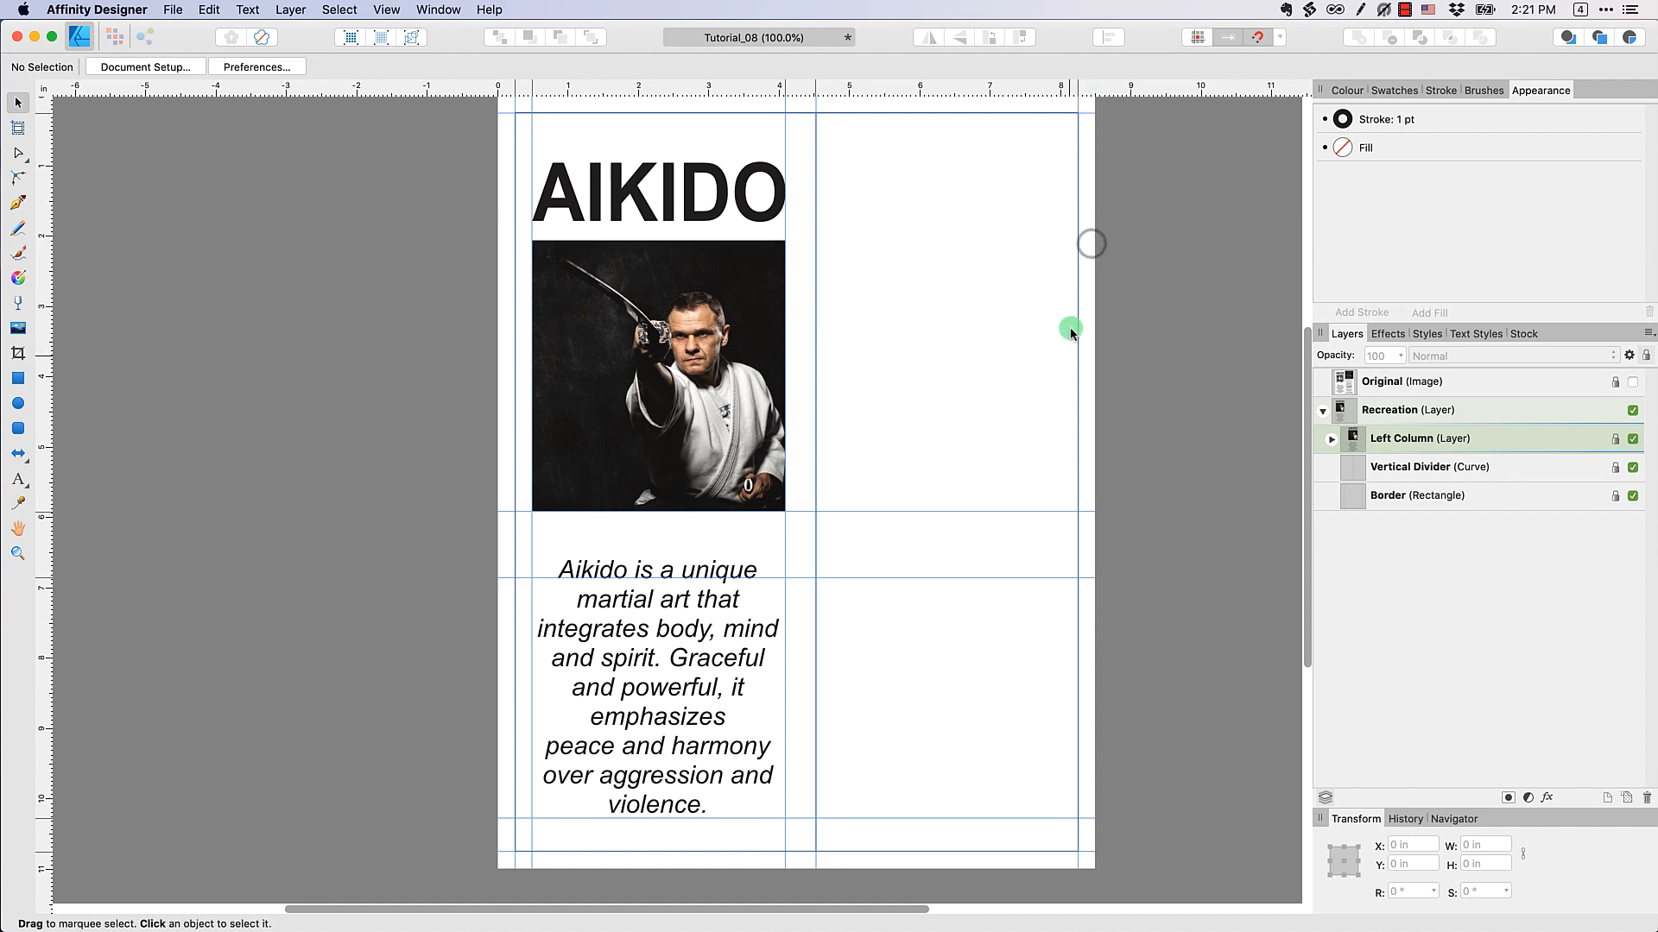
left_click_drag(1085, 507, 1047, 74)
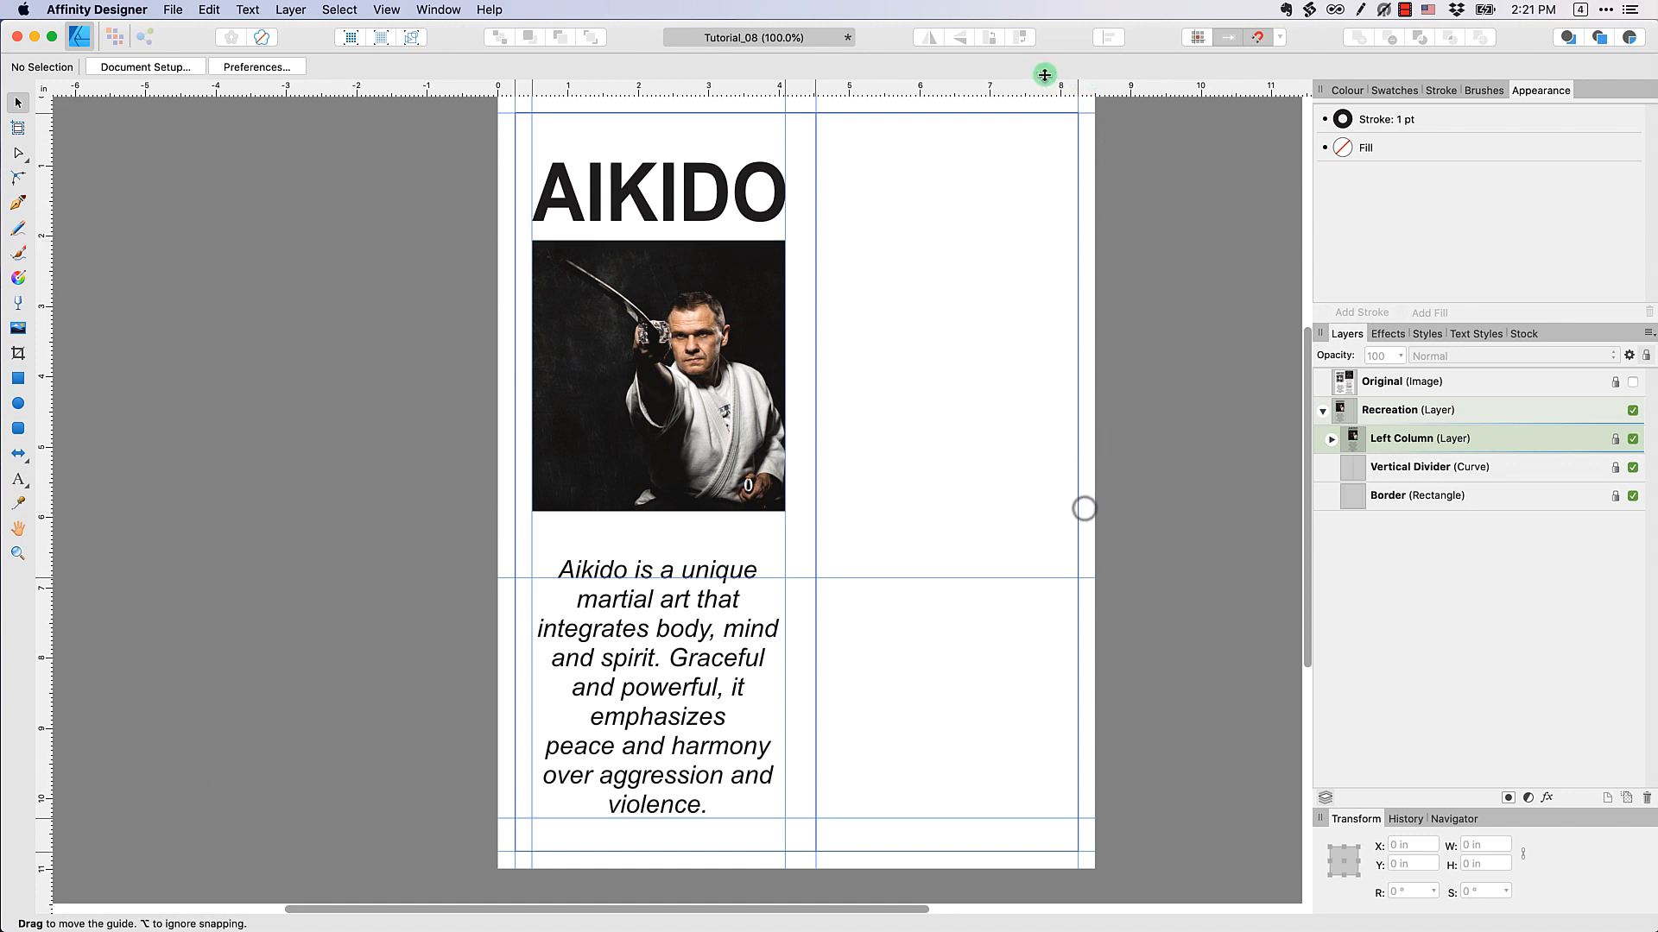
left_click_drag(1043, 818, 1079, 91)
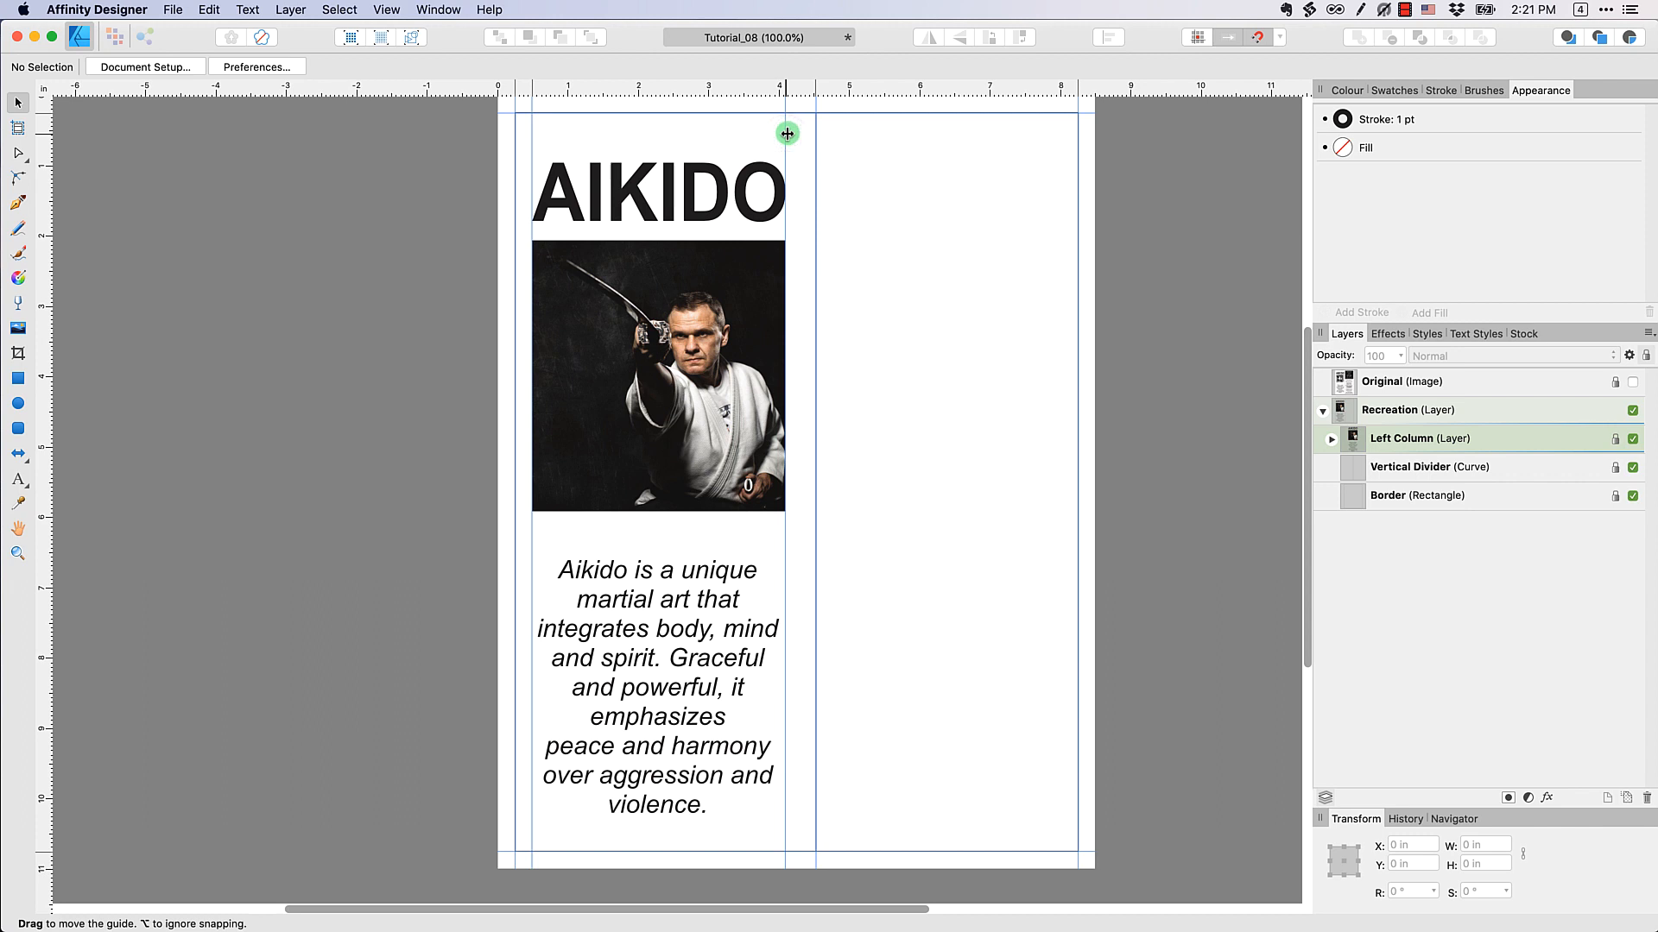
left_click_drag(787, 133, 37, 177)
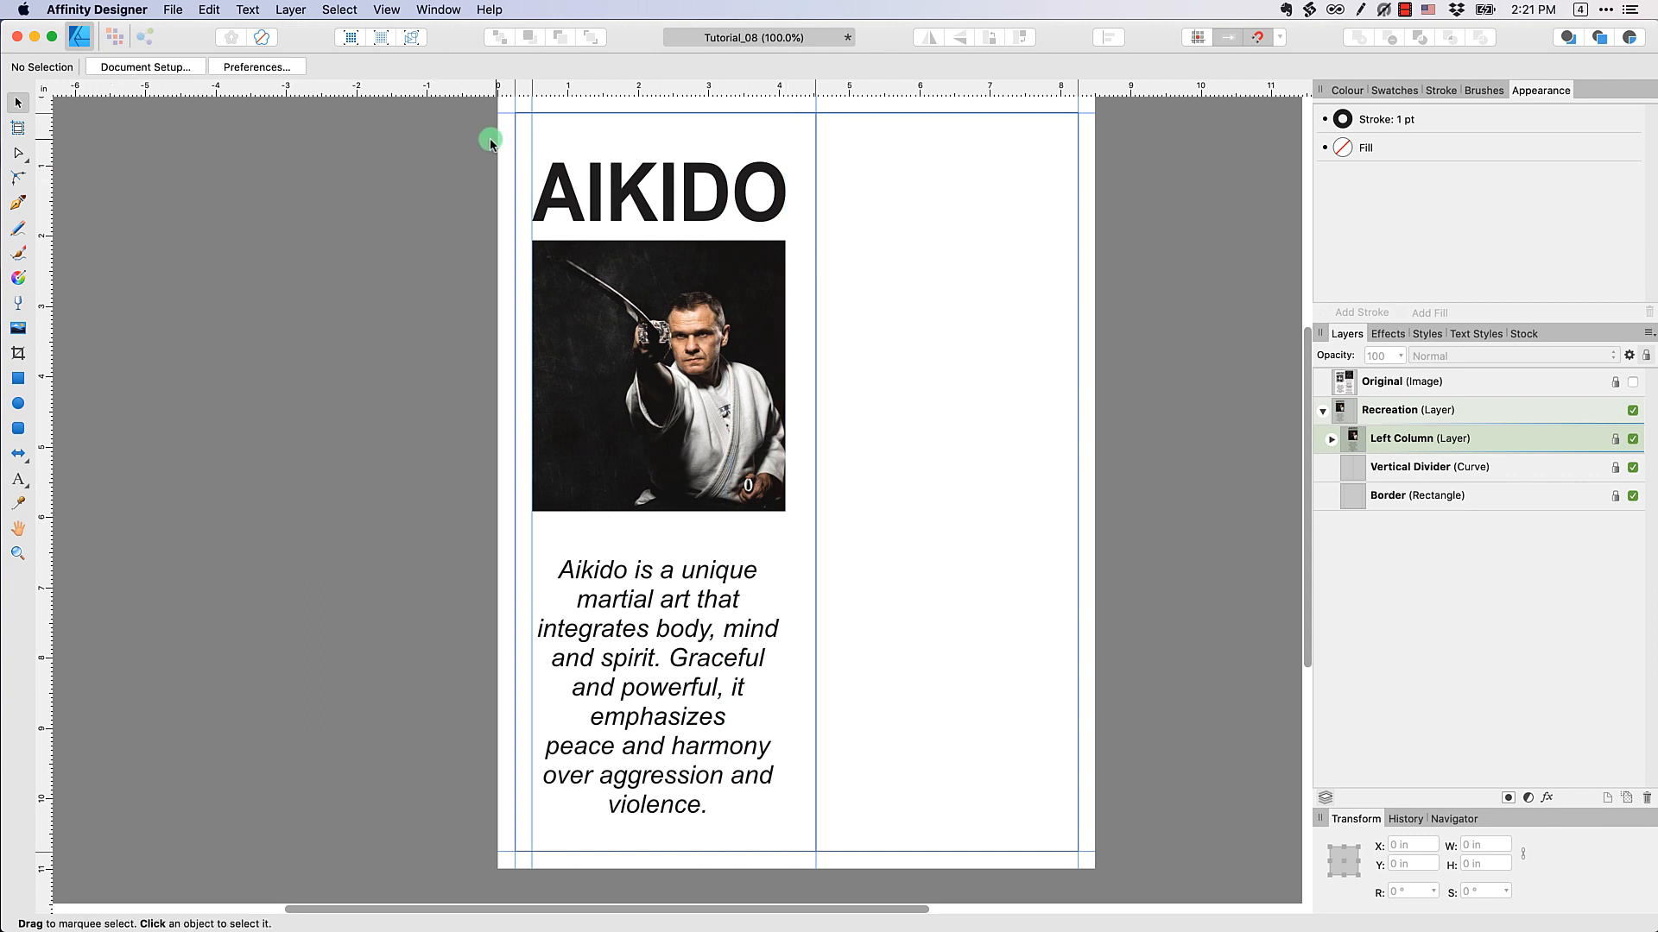
left_click_drag(530, 136, 41, 163)
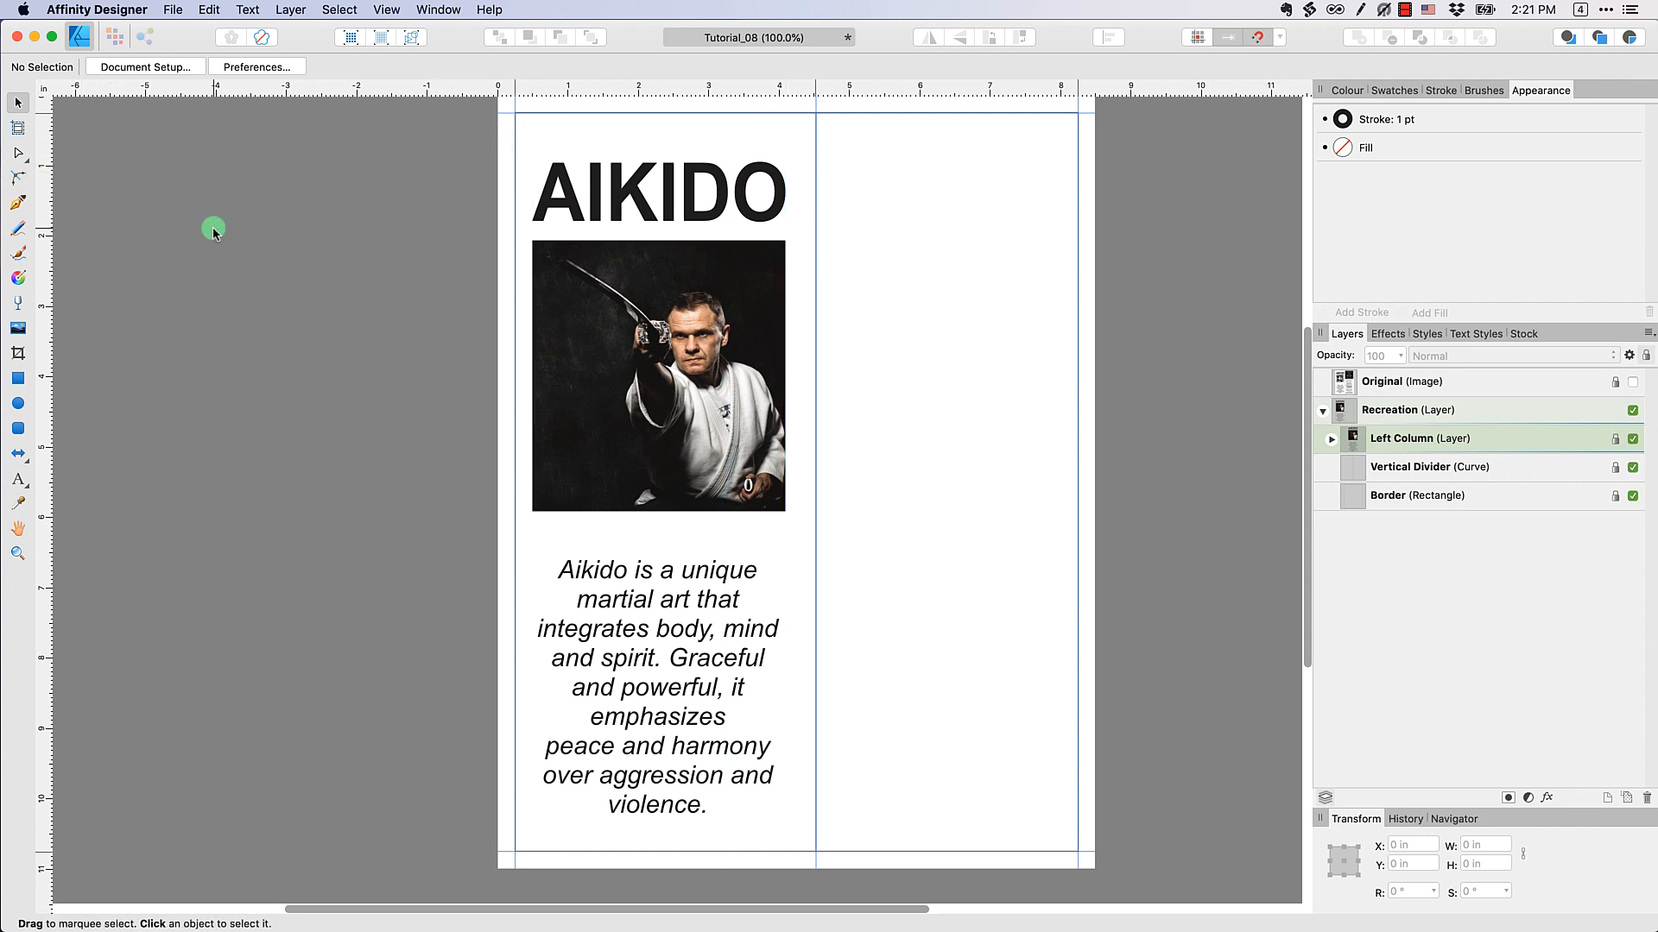
left_click(213, 229)
Add a new layer inside the Recreation layer, above Left Column, and name it Right Column
left_click(1413, 663)
left_click(1602, 798)
double_click(1399, 438)
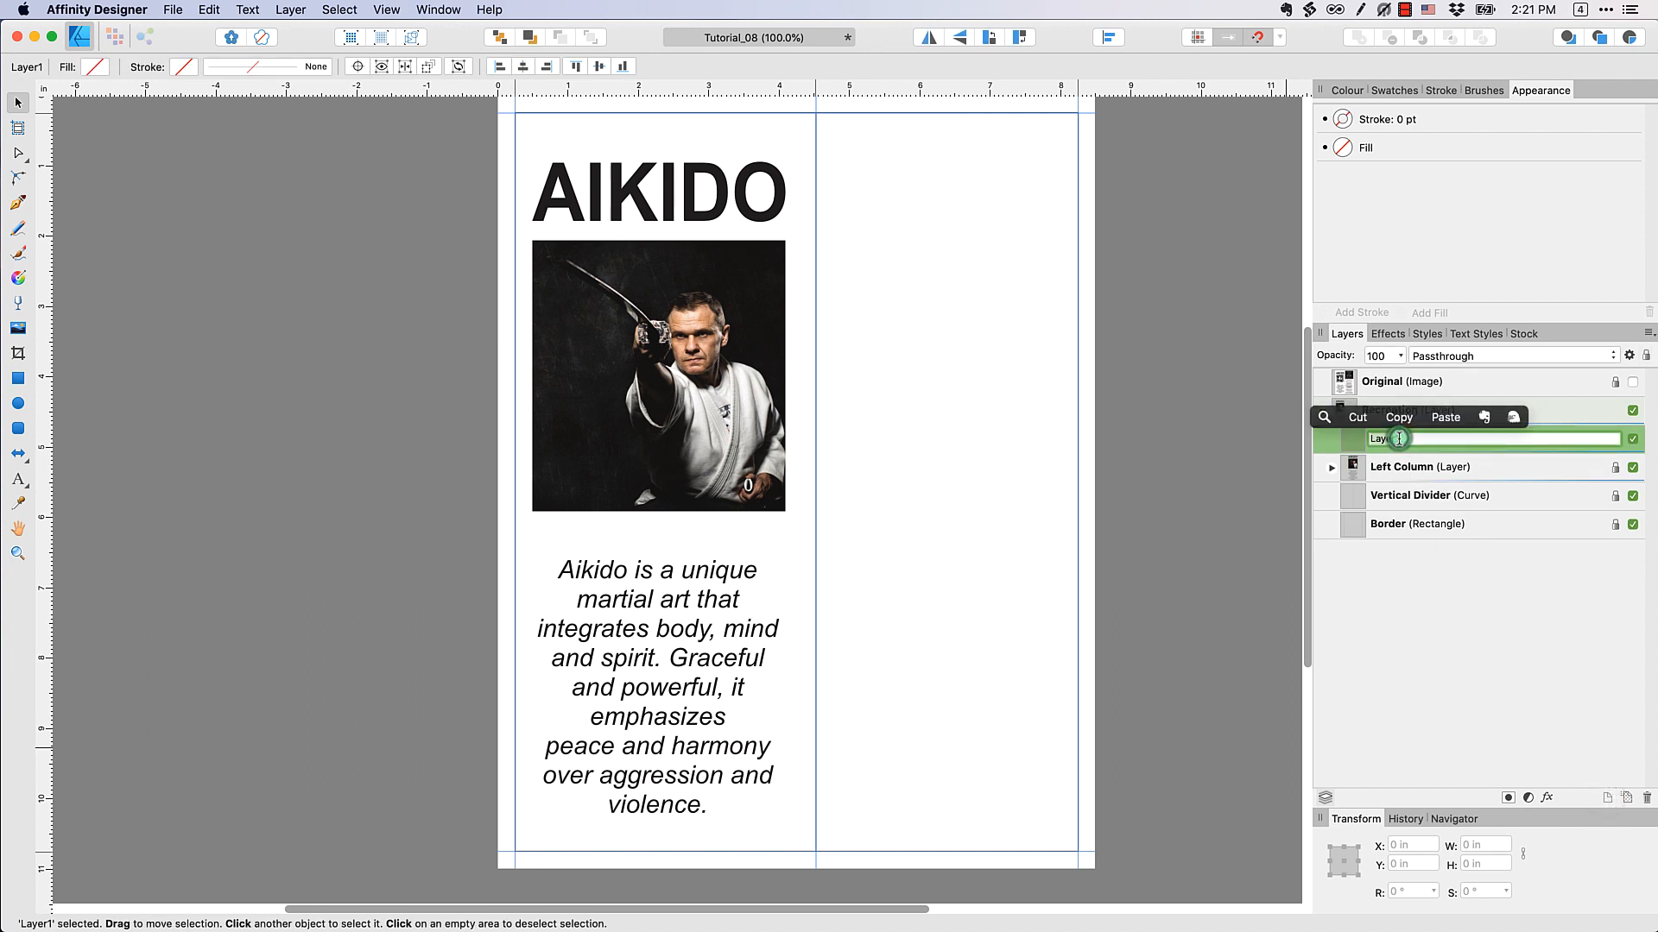
type("Right")
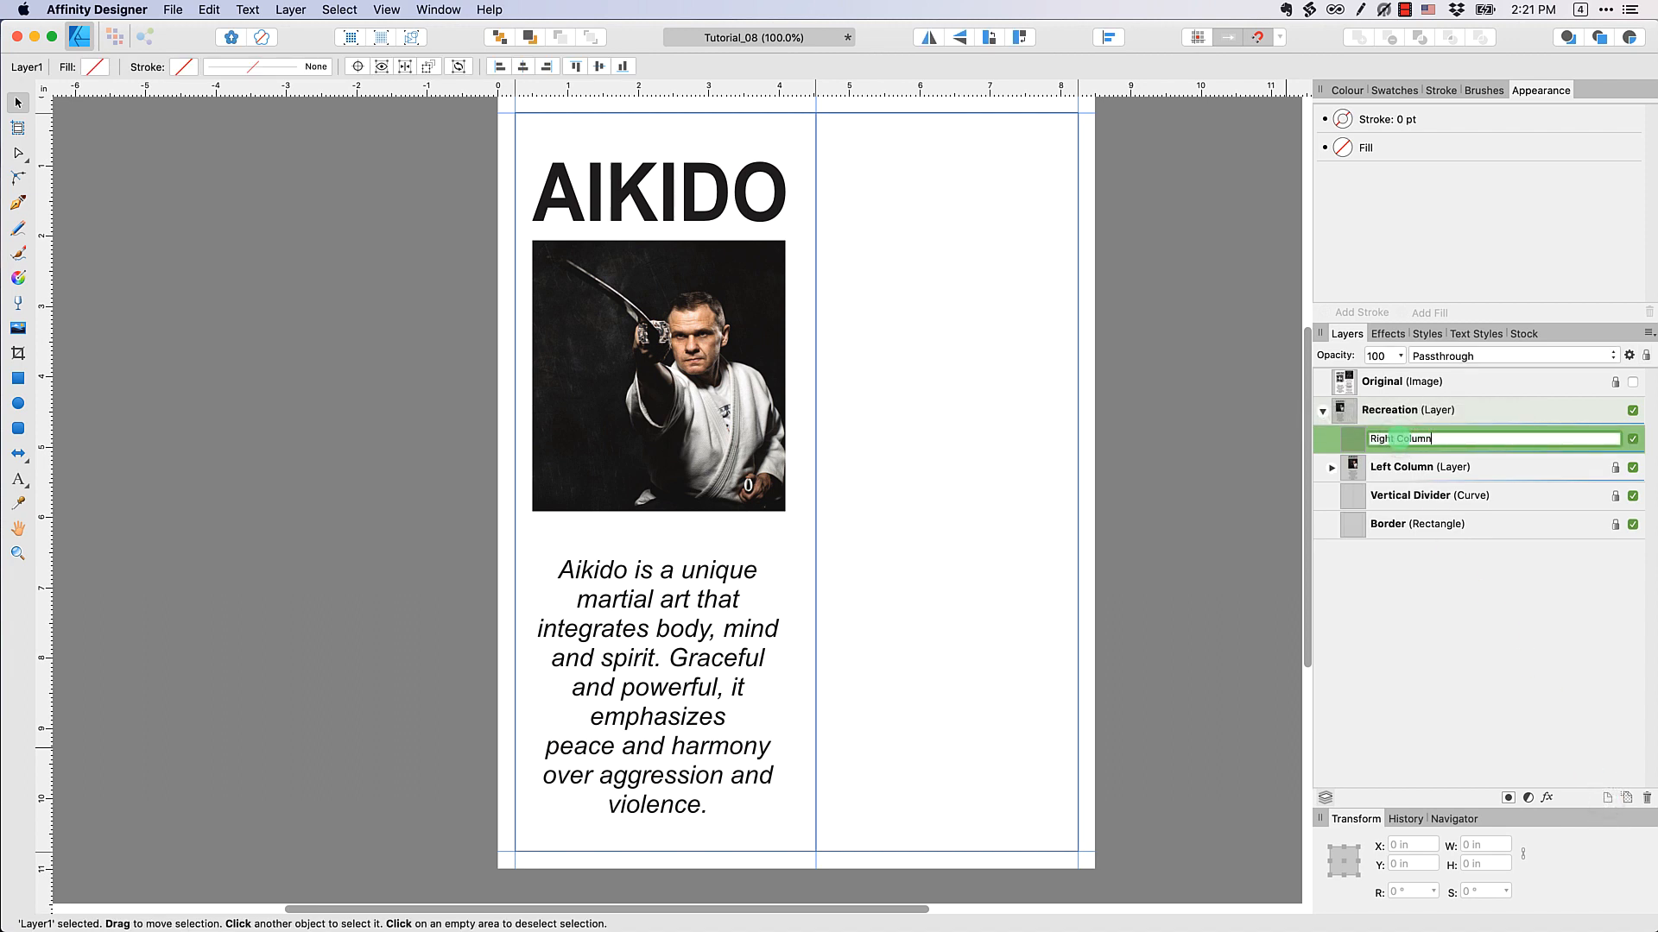
type(" Column")
left_click(1498, 627)
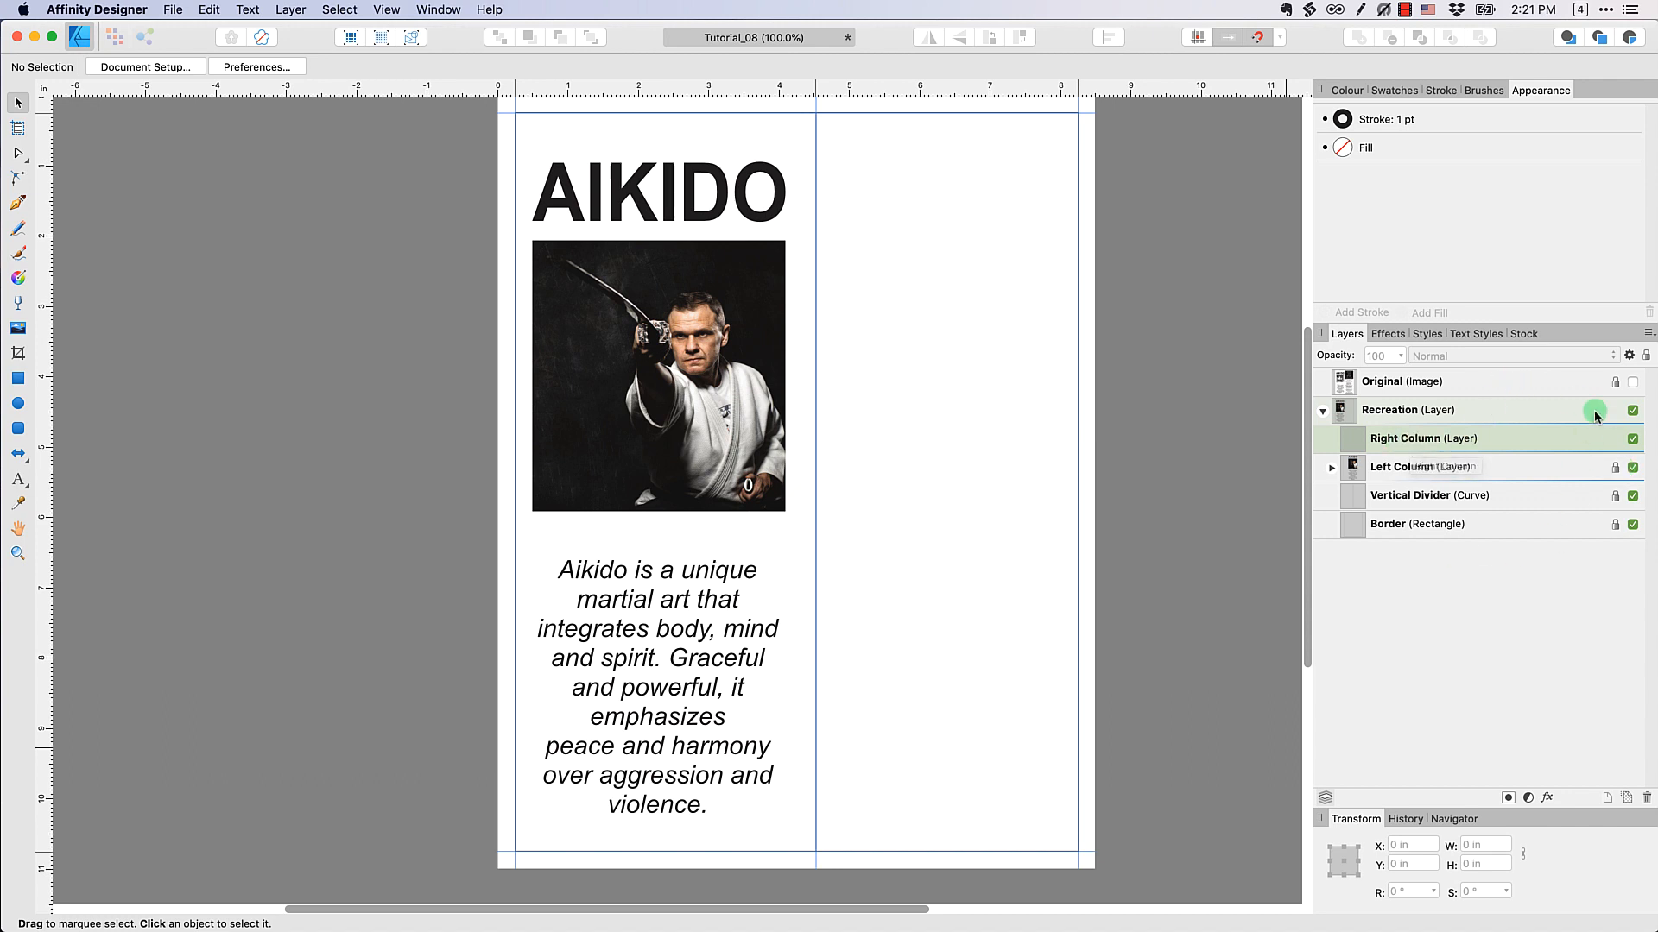
Using the temporarily shown Original image, place a horizontal guide along the bottom edge of its black box
left_click(1632, 383)
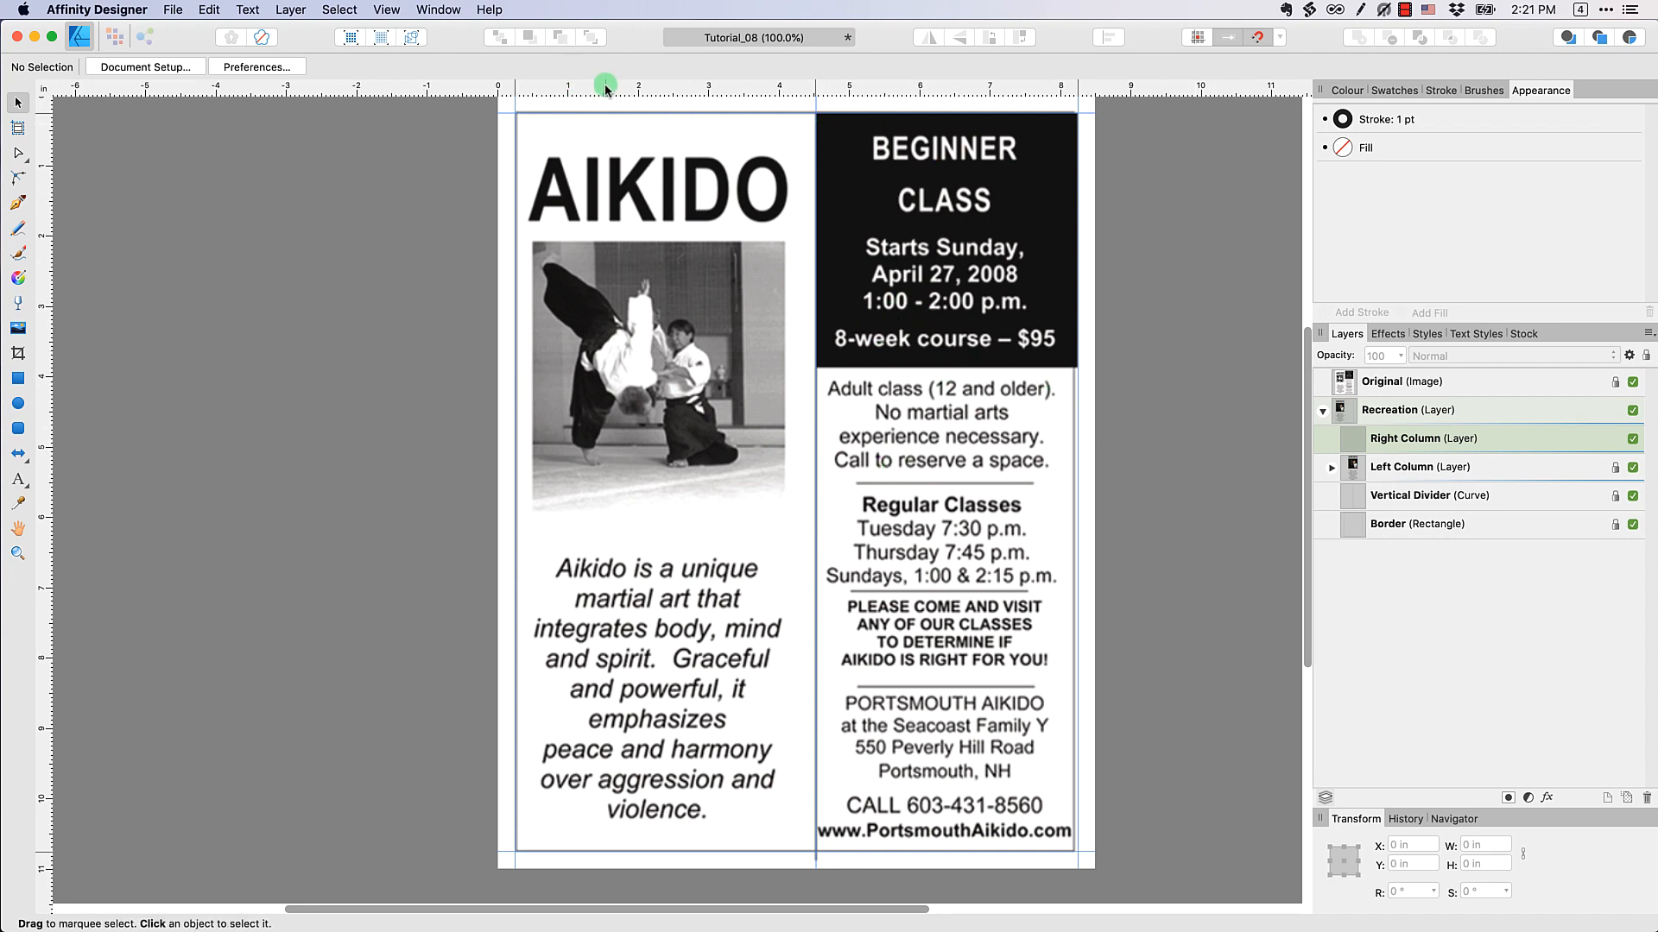
left_click_drag(604, 86, 646, 368)
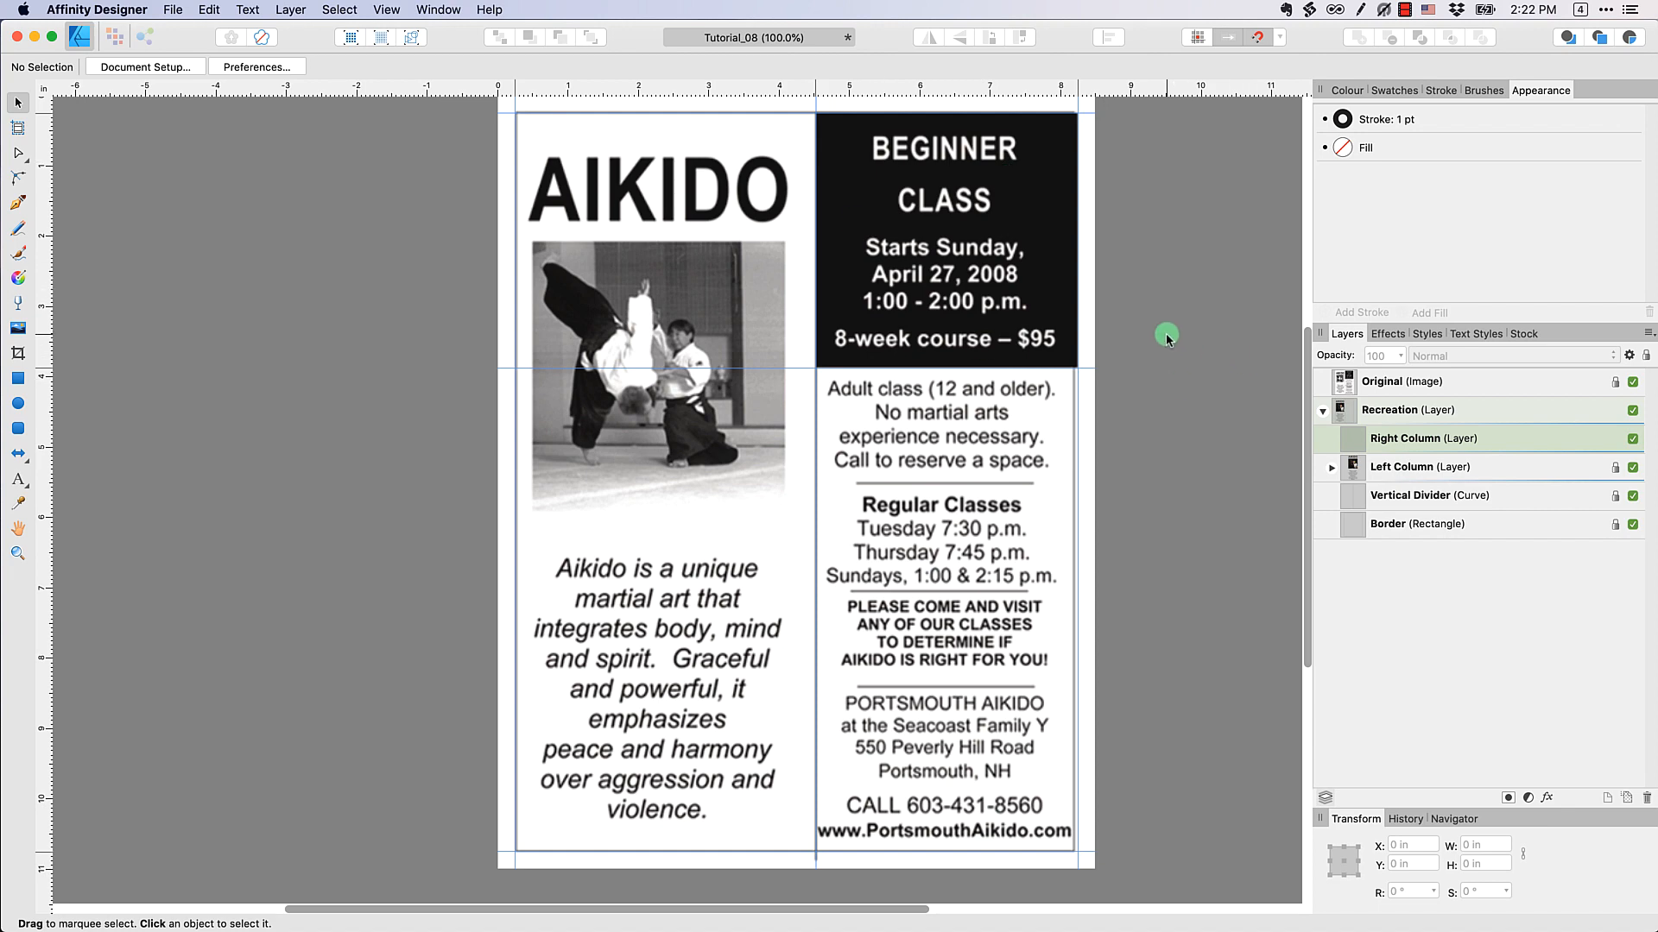
left_click(1632, 381)
Draw a rectangle about 2.17 by 2.34 in inside the Right Column layer, near the upper part of the right column
left_click(1433, 437)
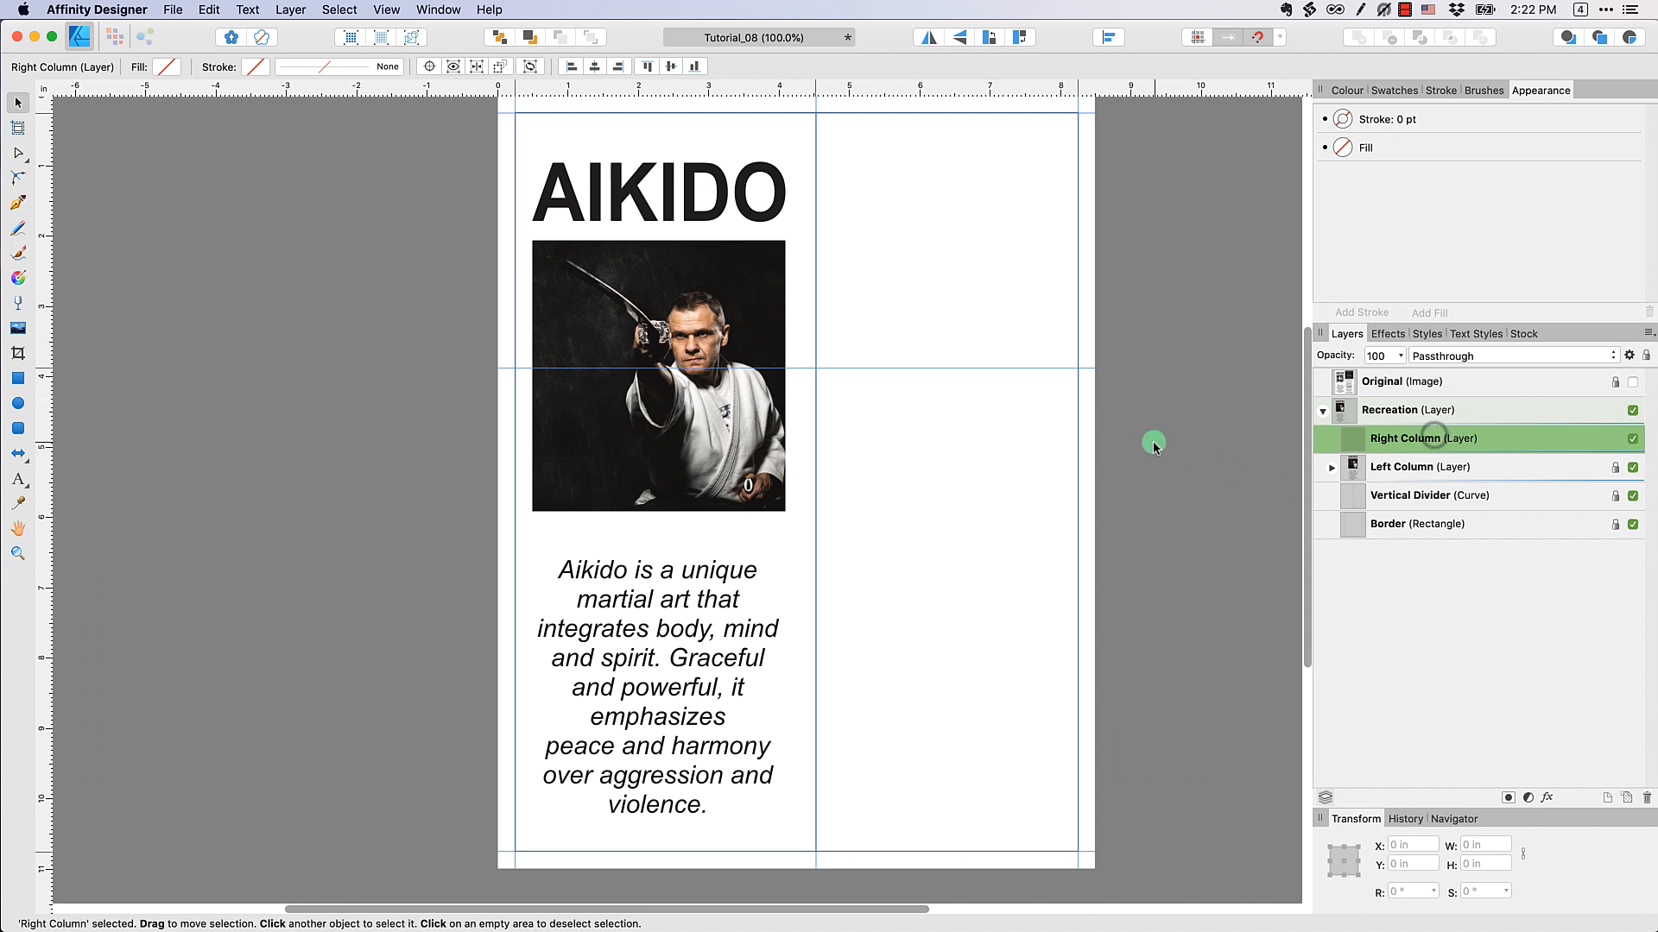
left_click(19, 380)
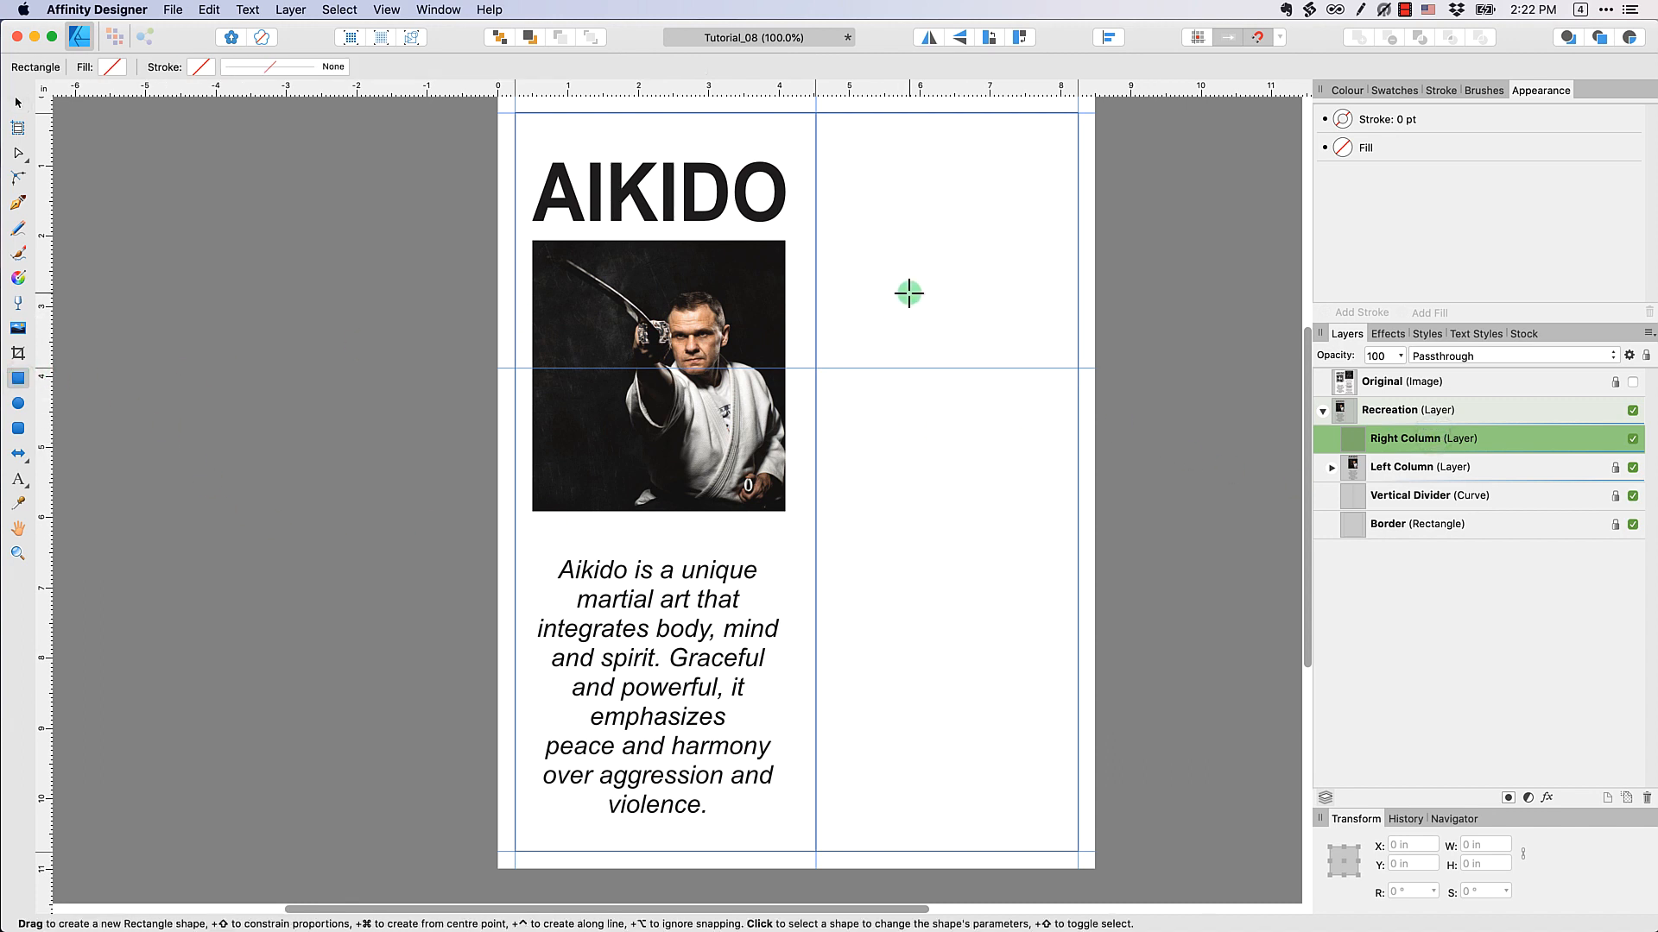
left_click_drag(852, 132, 1005, 297)
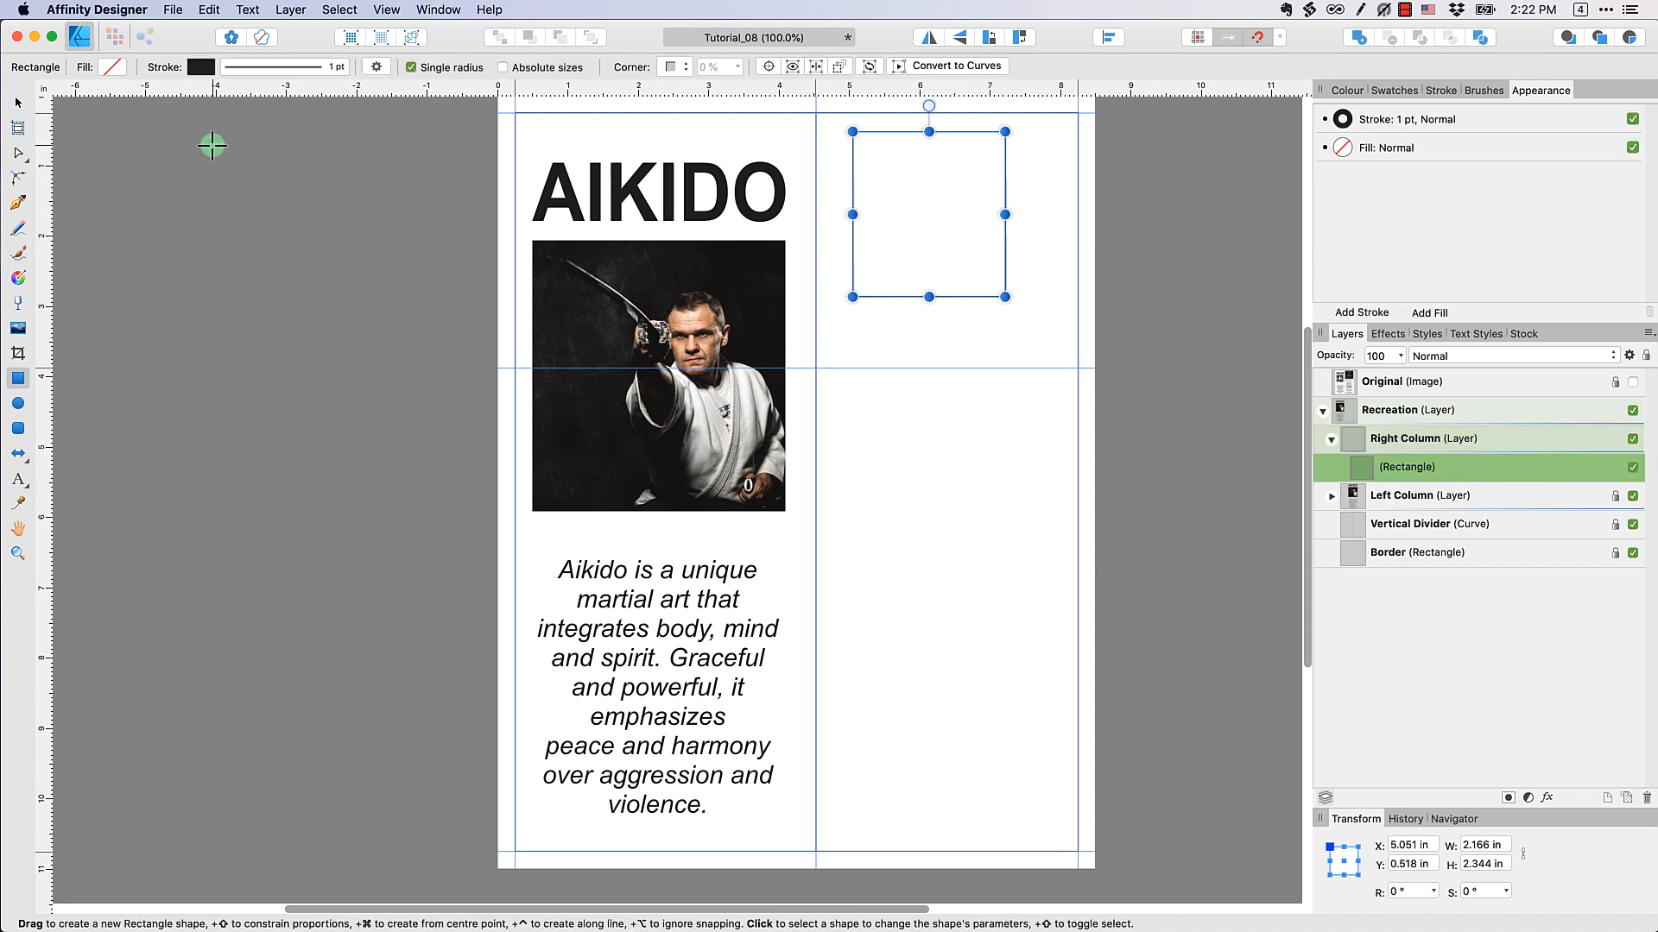
Fill the new rectangle with black and set its stroke style to none
left_click(112, 67)
left_click(120, 87)
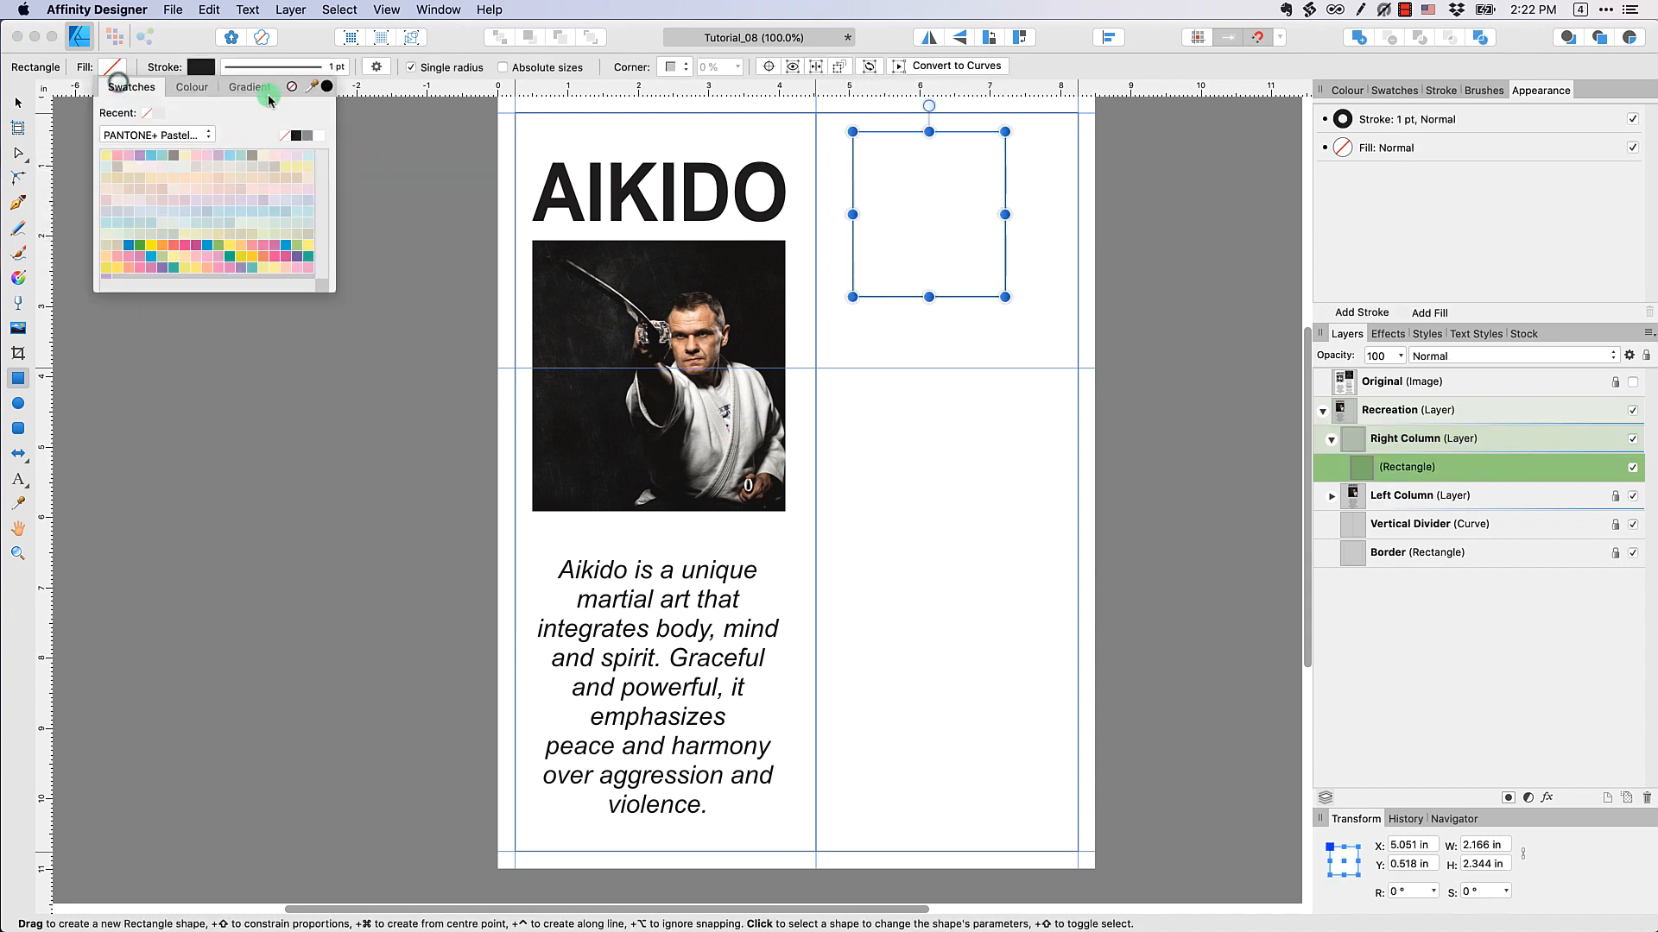
left_click(295, 138)
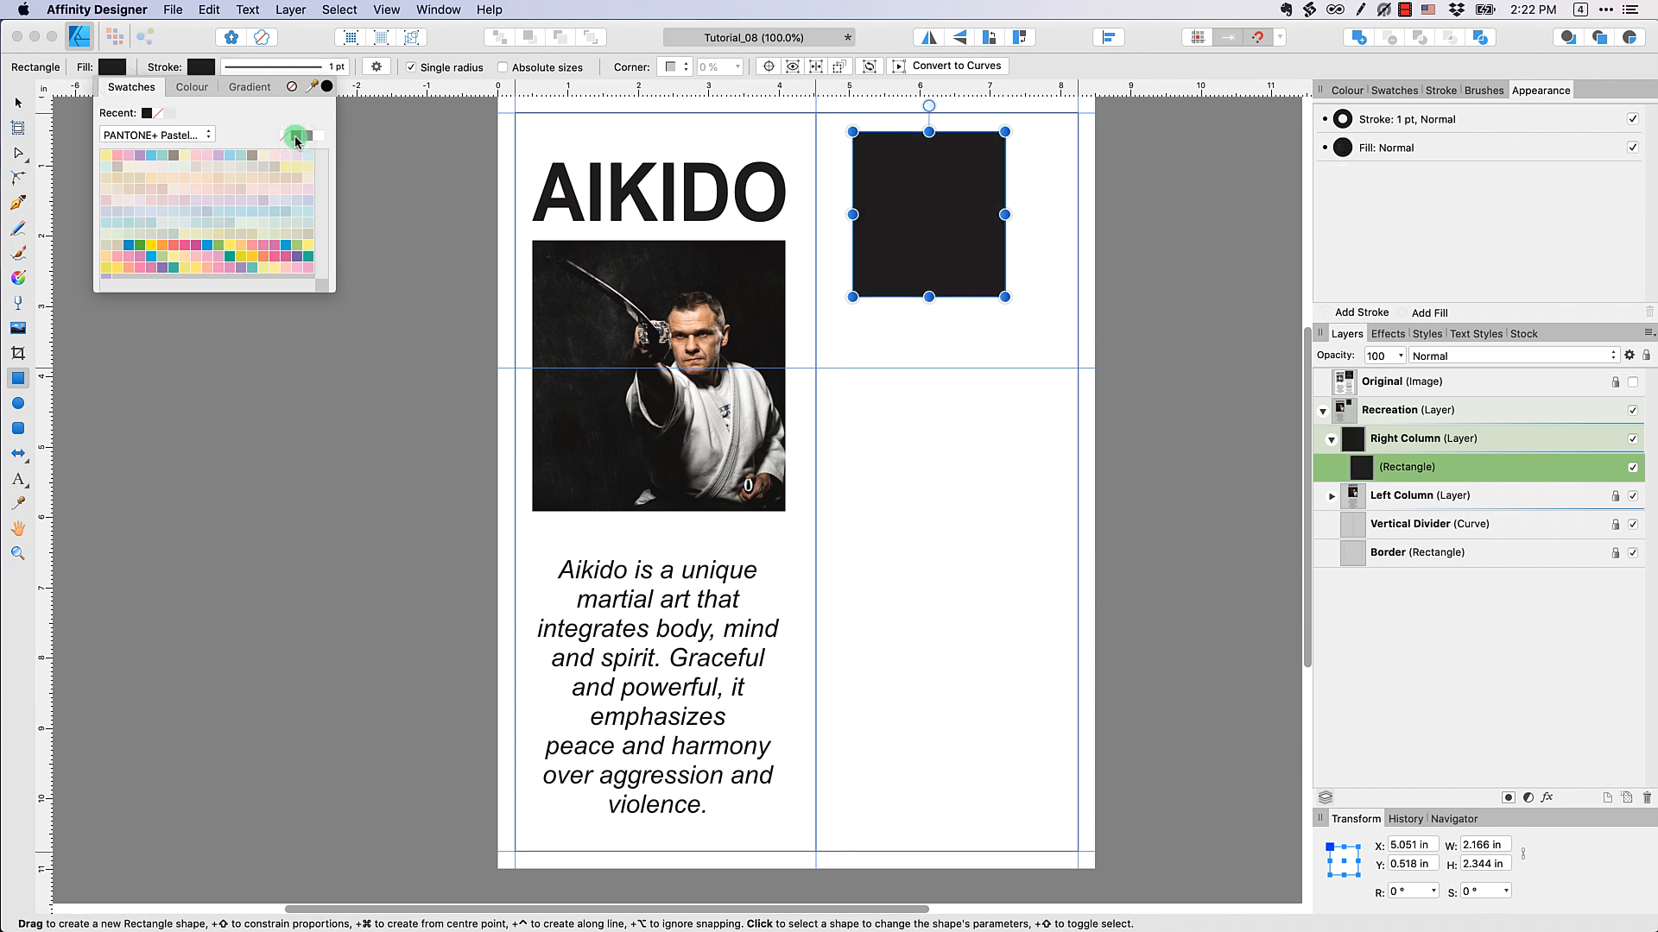
left_click(281, 68)
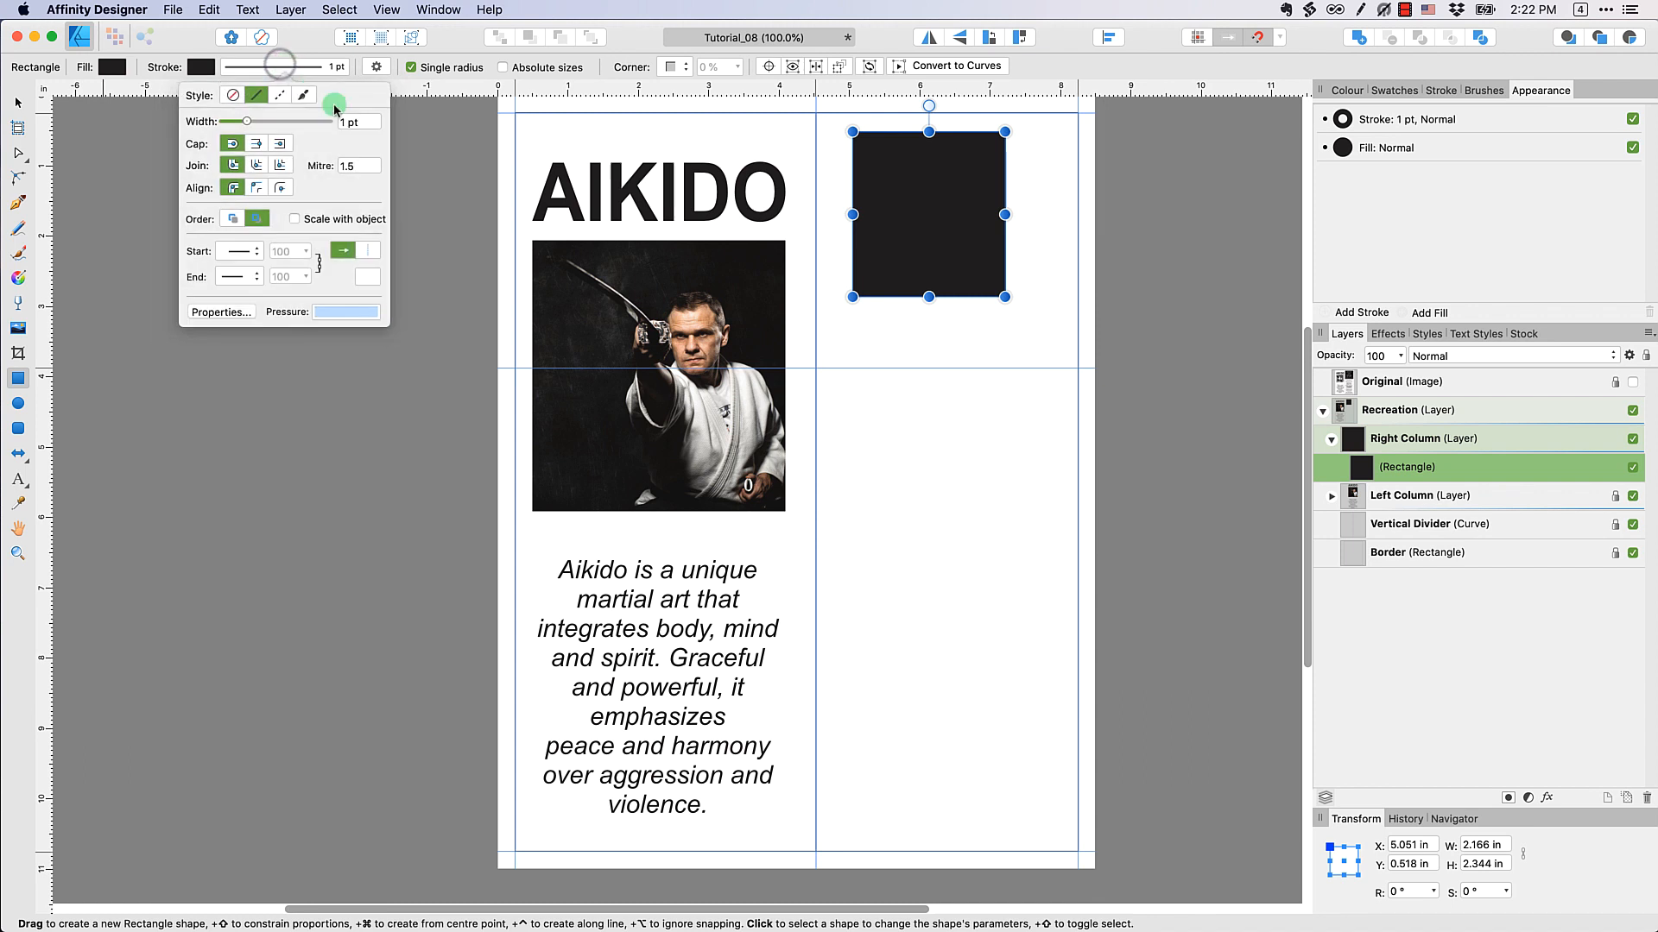
left_click(238, 96)
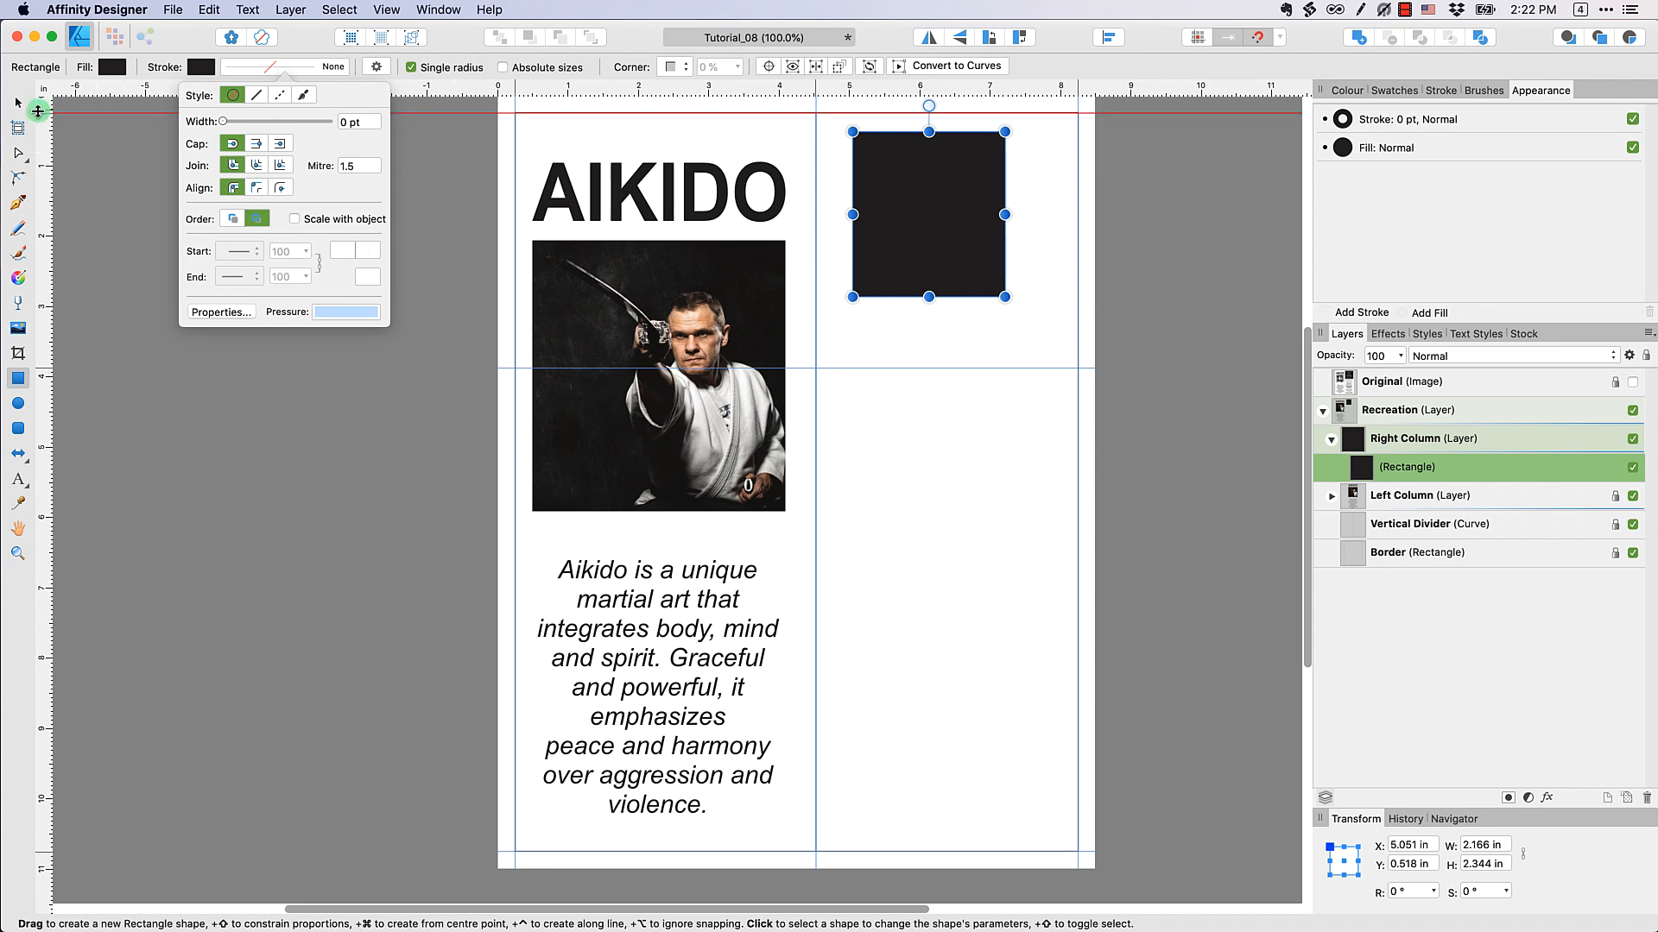
Fit the black rectangle to the guides above the new horizontal guide in the right column, making it 3.725 by 3.625 in
left_click(19, 105)
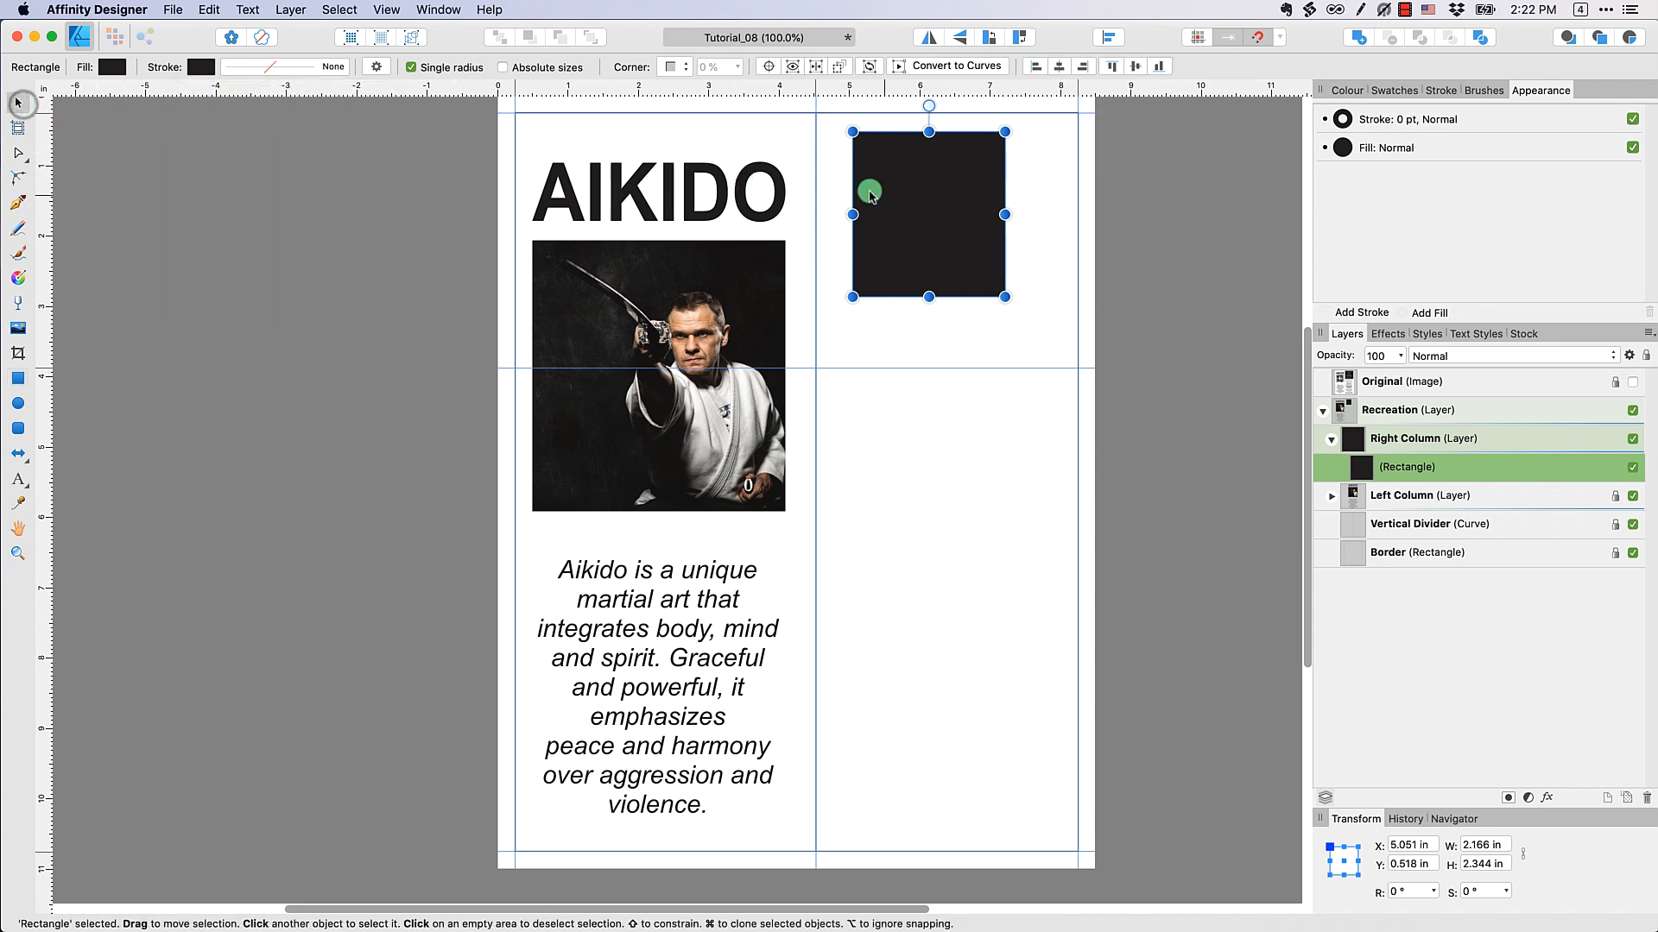
mouse_move(963, 200)
left_mouse_down()
mouse_move(928, 178)
mouse_move(1063, 198)
mouse_move(1078, 182)
left_mouse_up()
left_click(1239, 47)
left_click_drag(954, 281, 958, 361)
left_click(1165, 287)
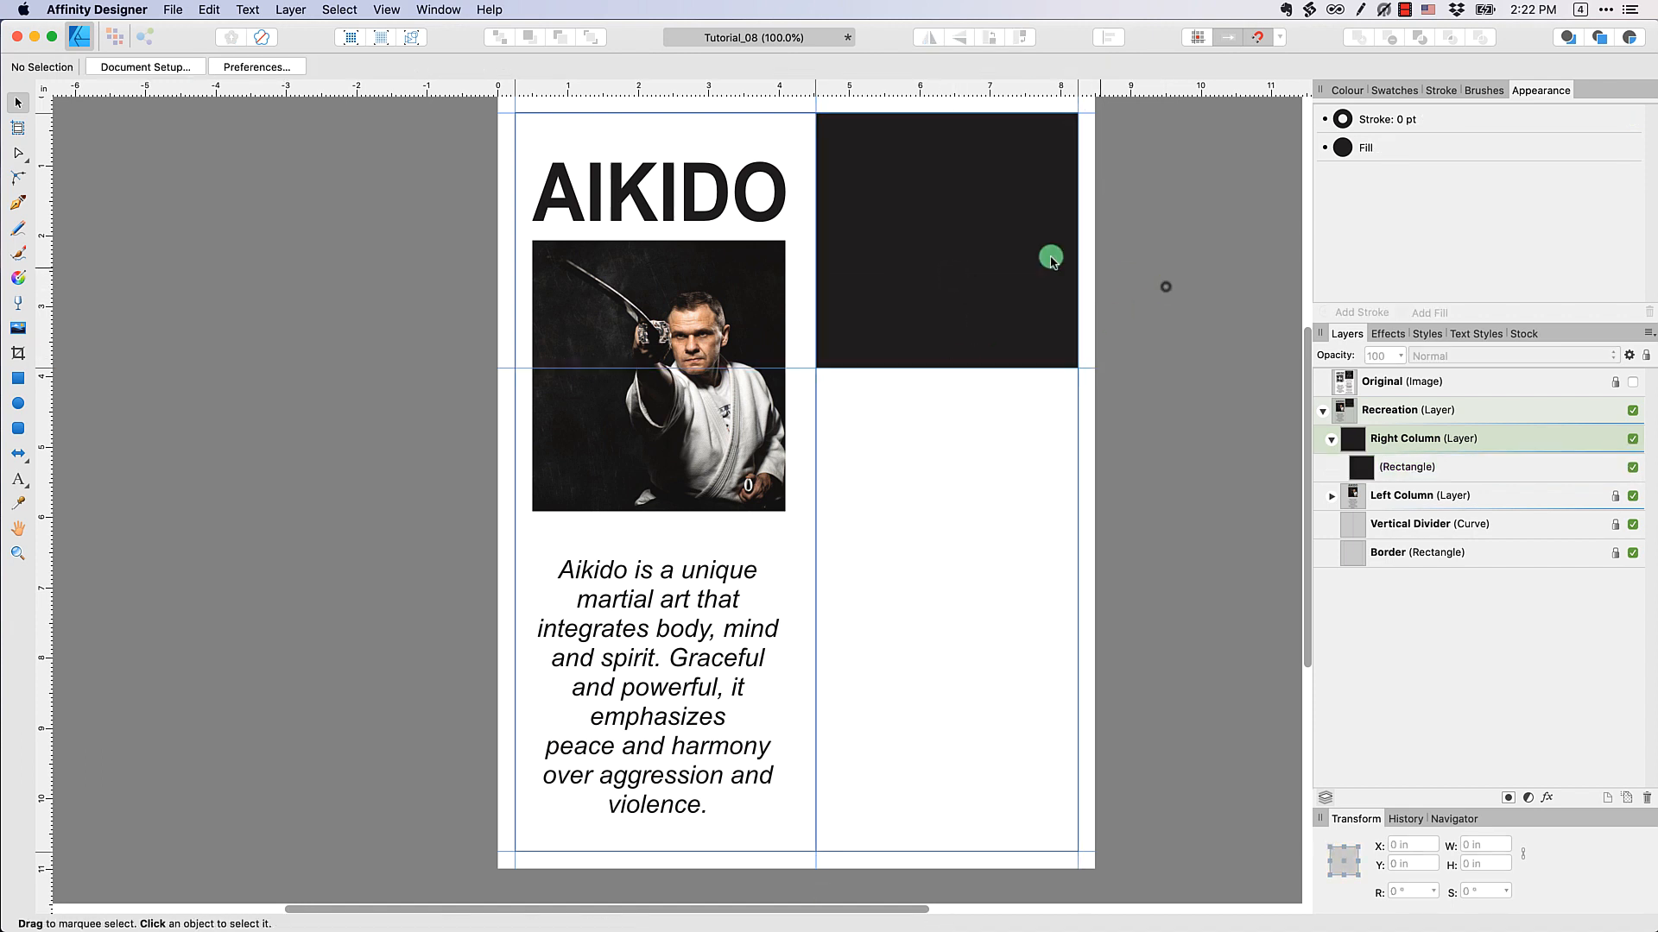
Rename the black rectangle's layer as Black Box
left_click(1050, 259)
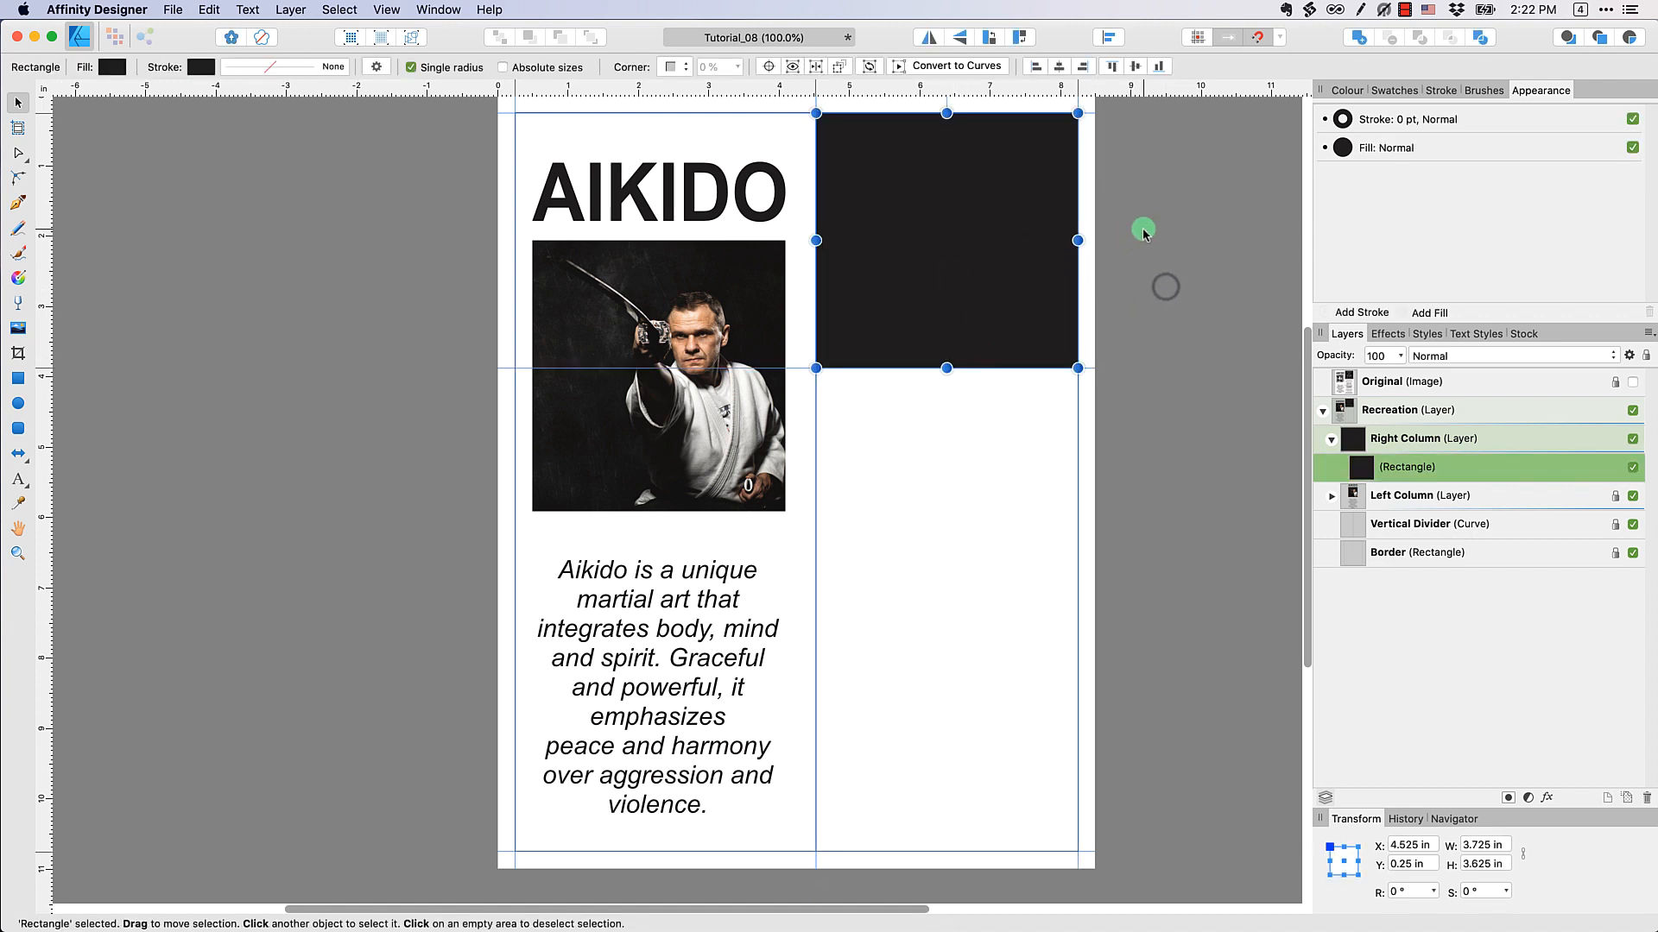
double_click(1420, 469)
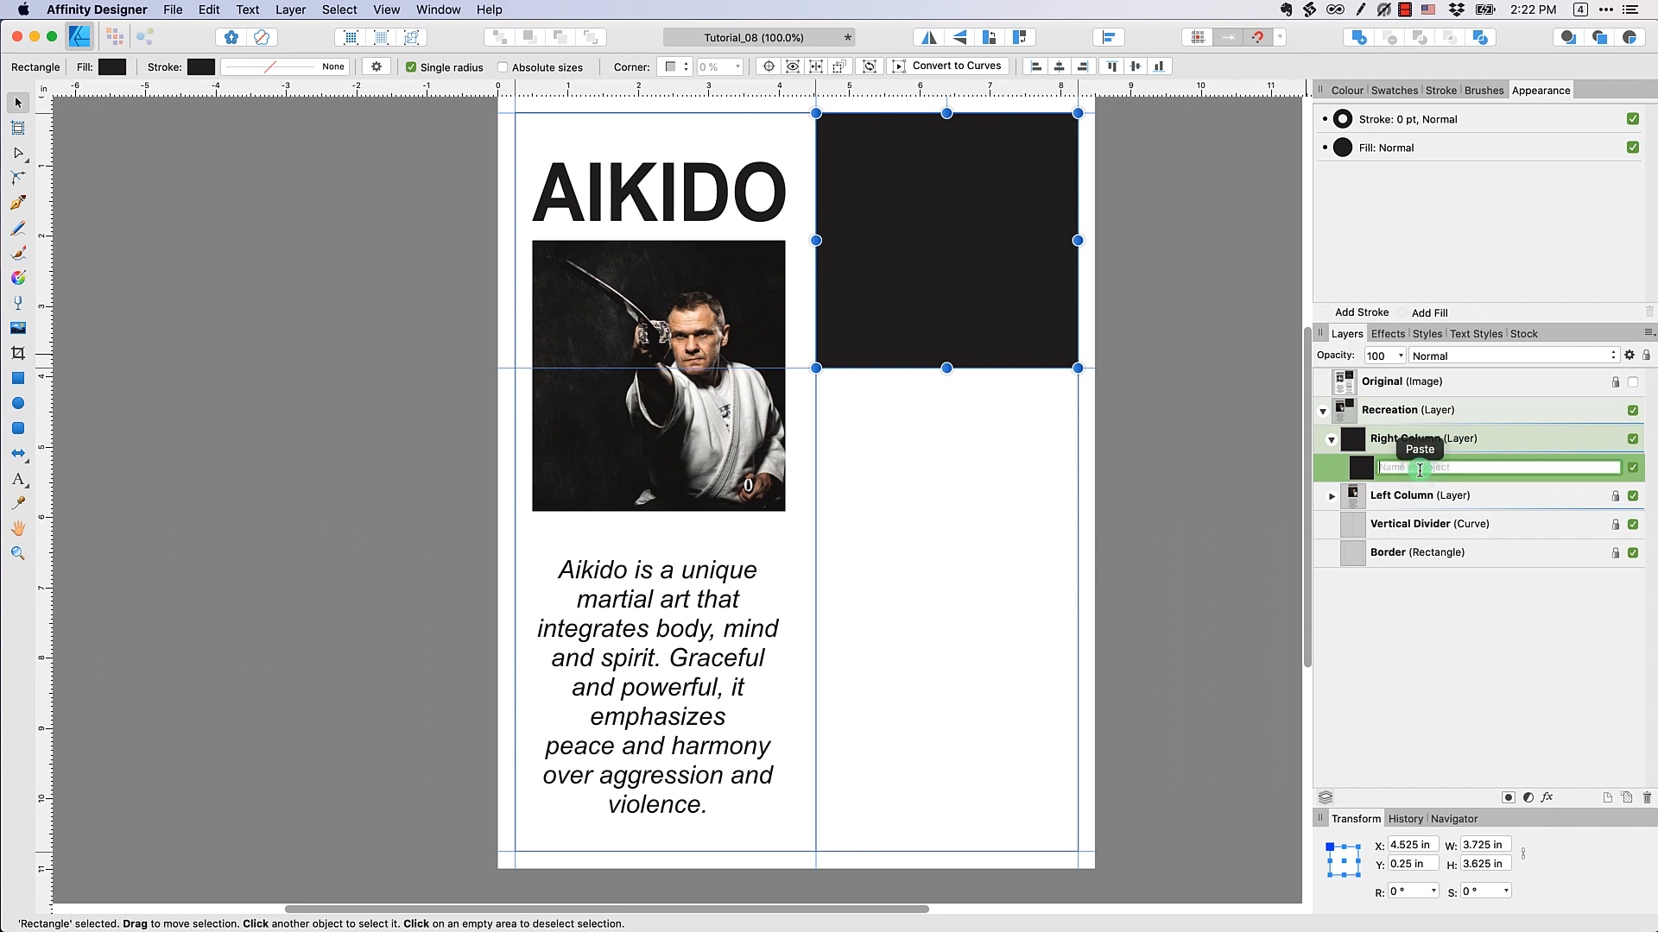
type("Black Box")
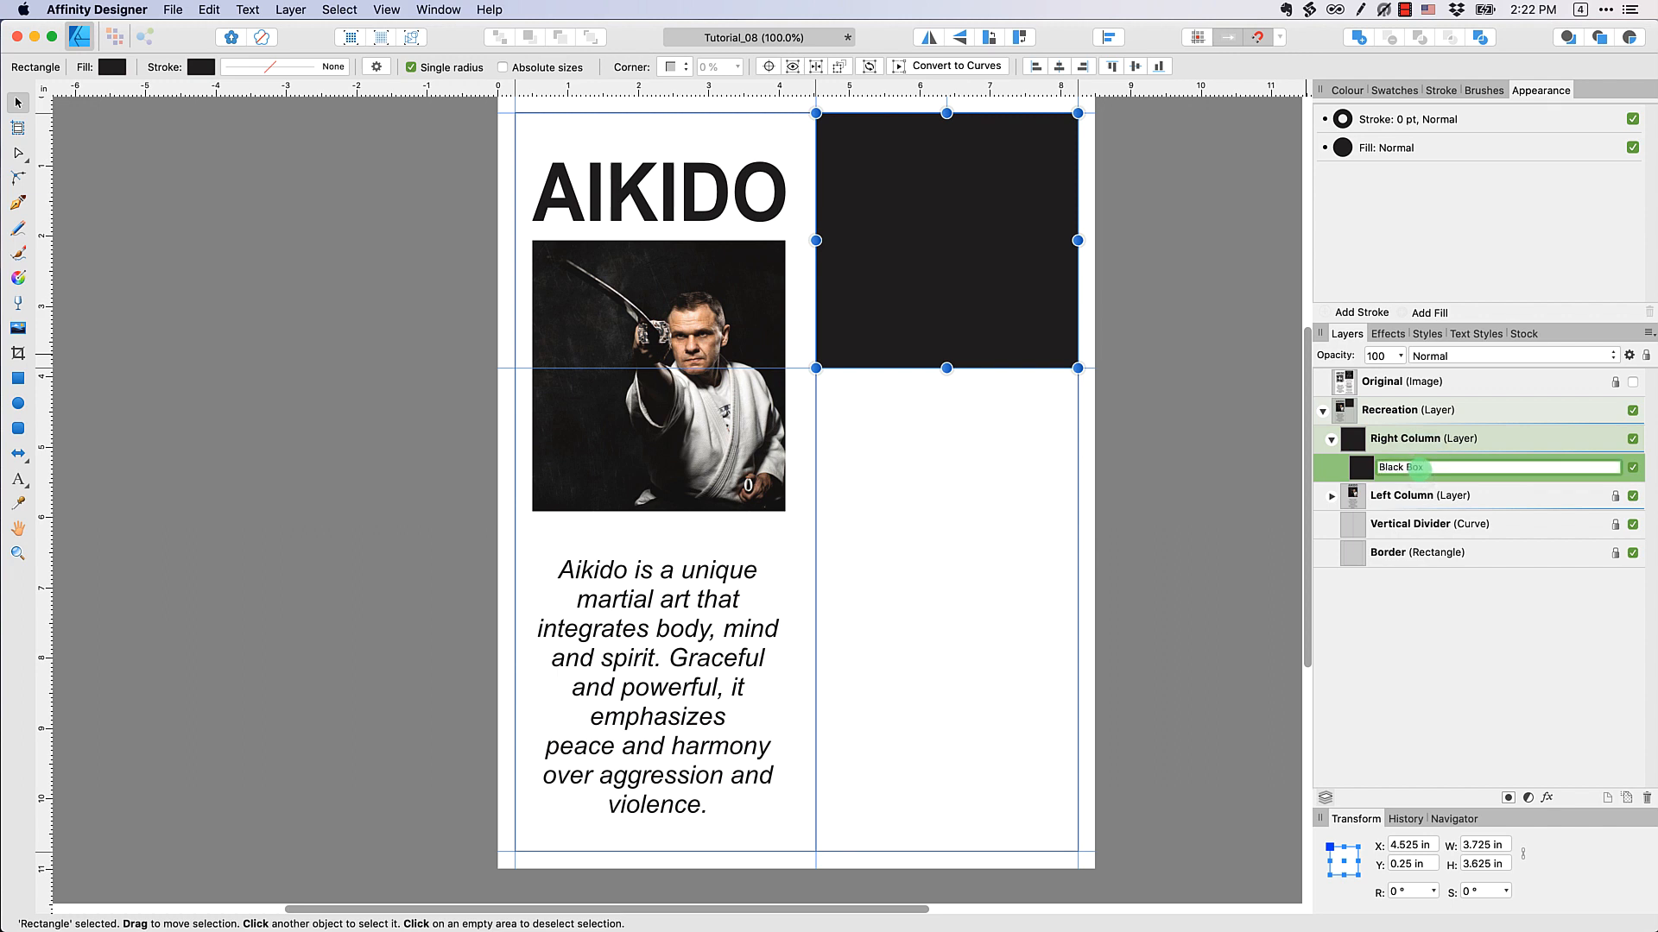
left_click(1216, 440)
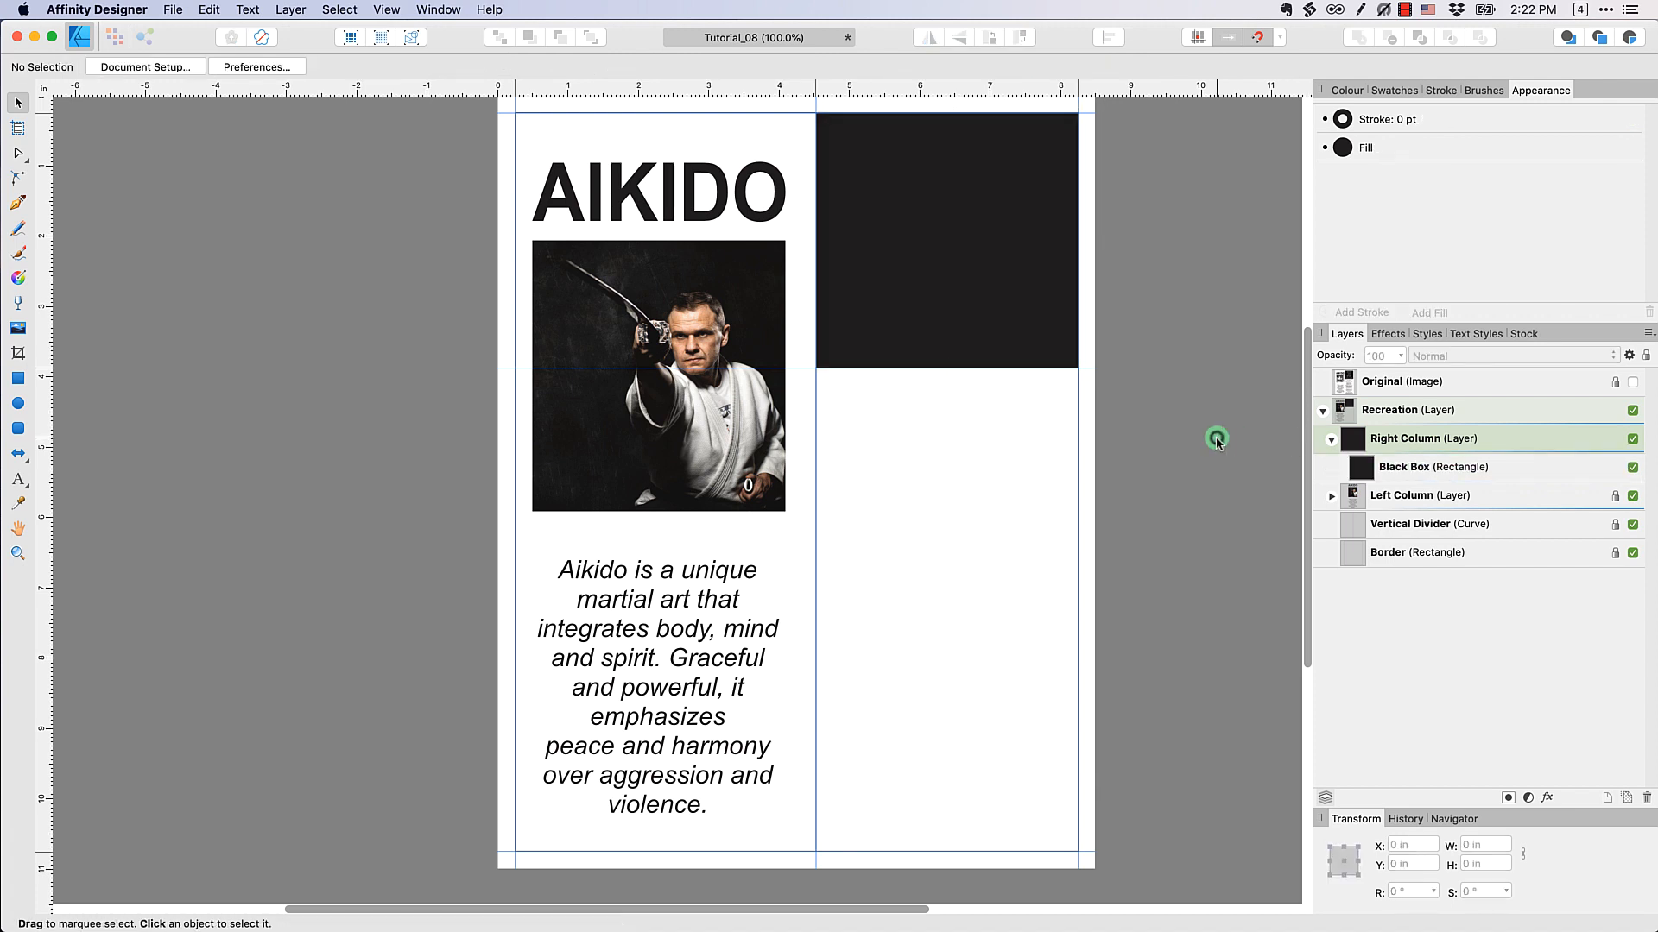
Check the Original image briefly, then open aikido-before.png from the desktop beside the half-width document window as a reference
left_click(1632, 384)
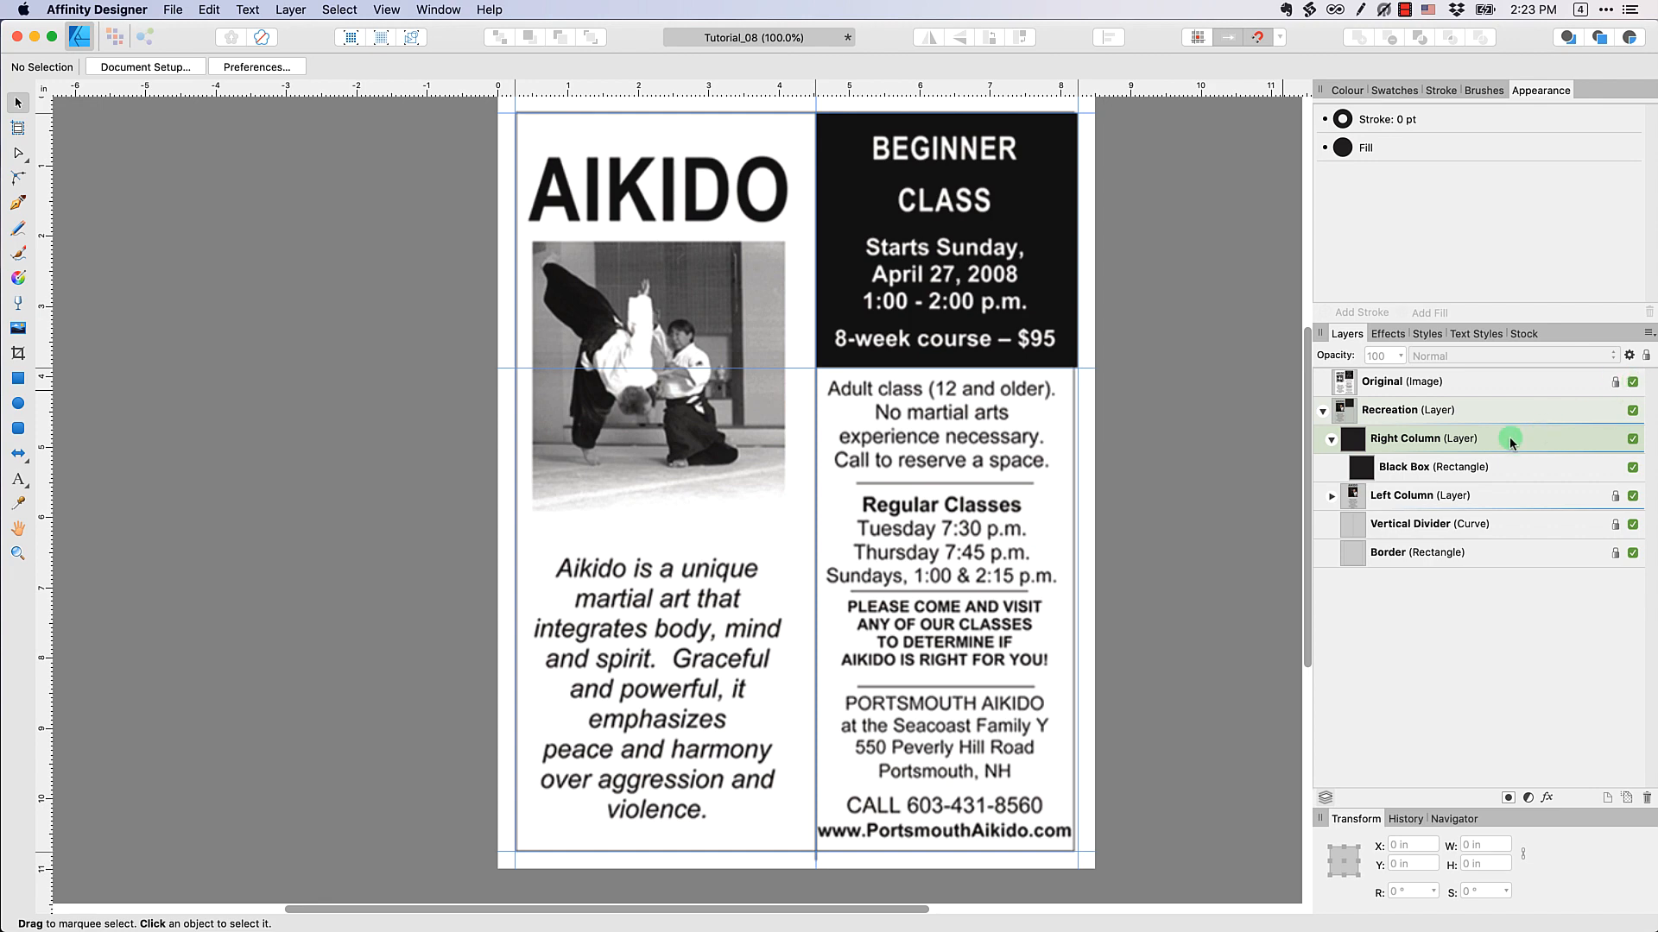
left_click(1631, 381)
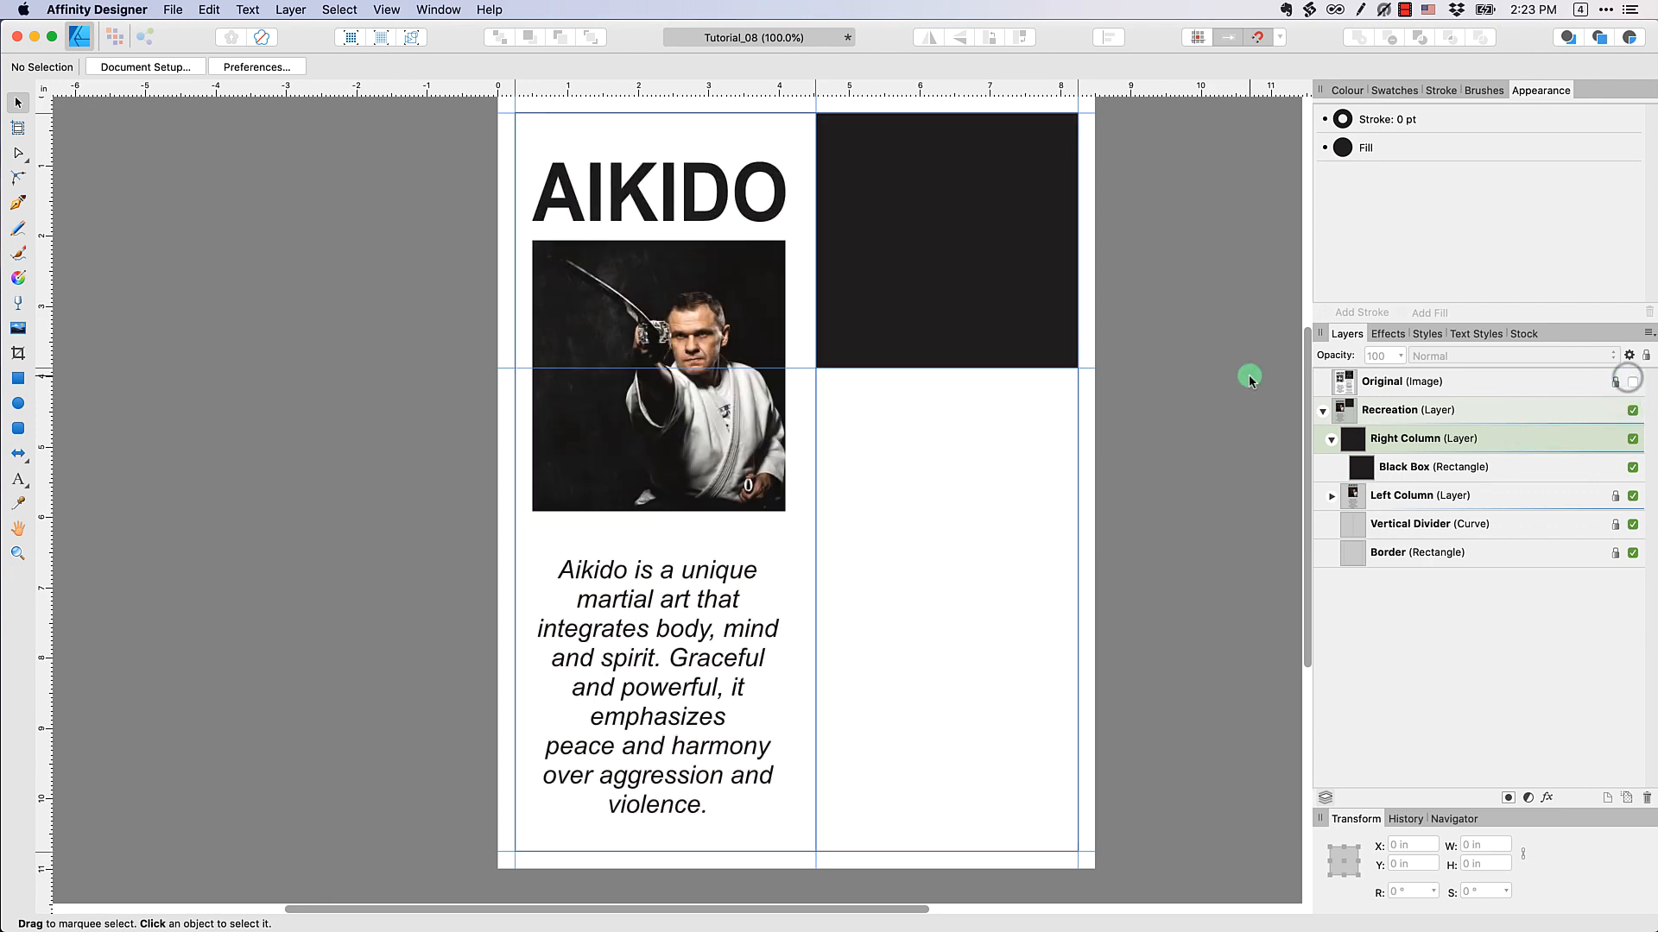
key("ctrl+alt+Left")
left_click(1543, 299)
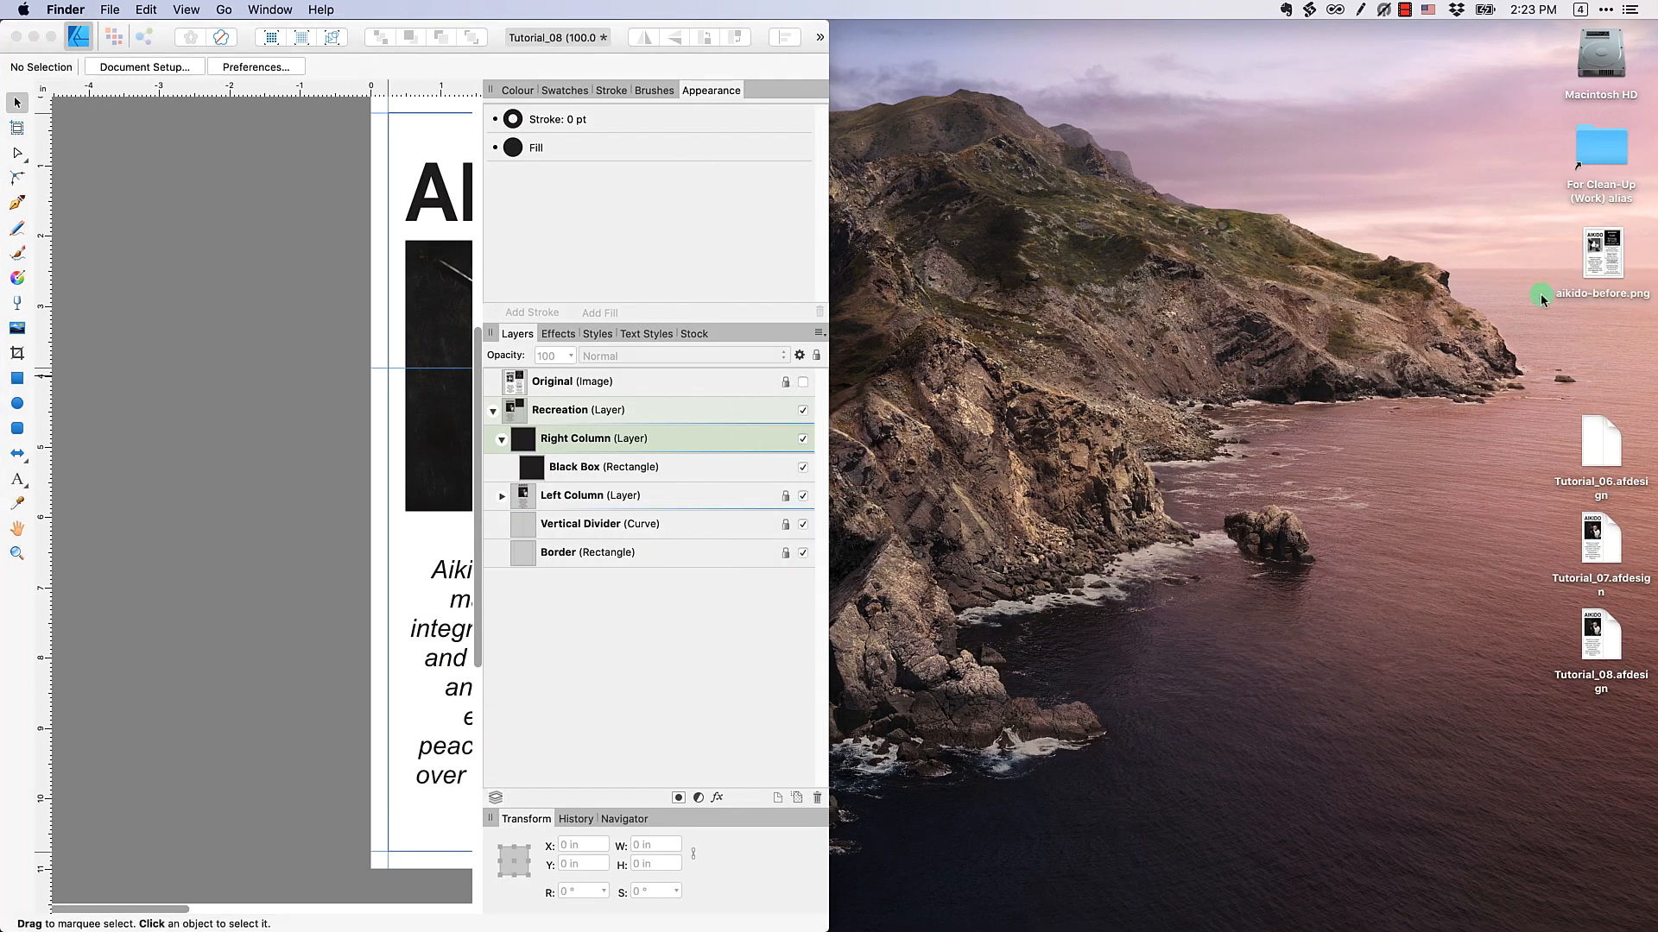
double_click(1602, 253)
key("ctrl+alt+Right")
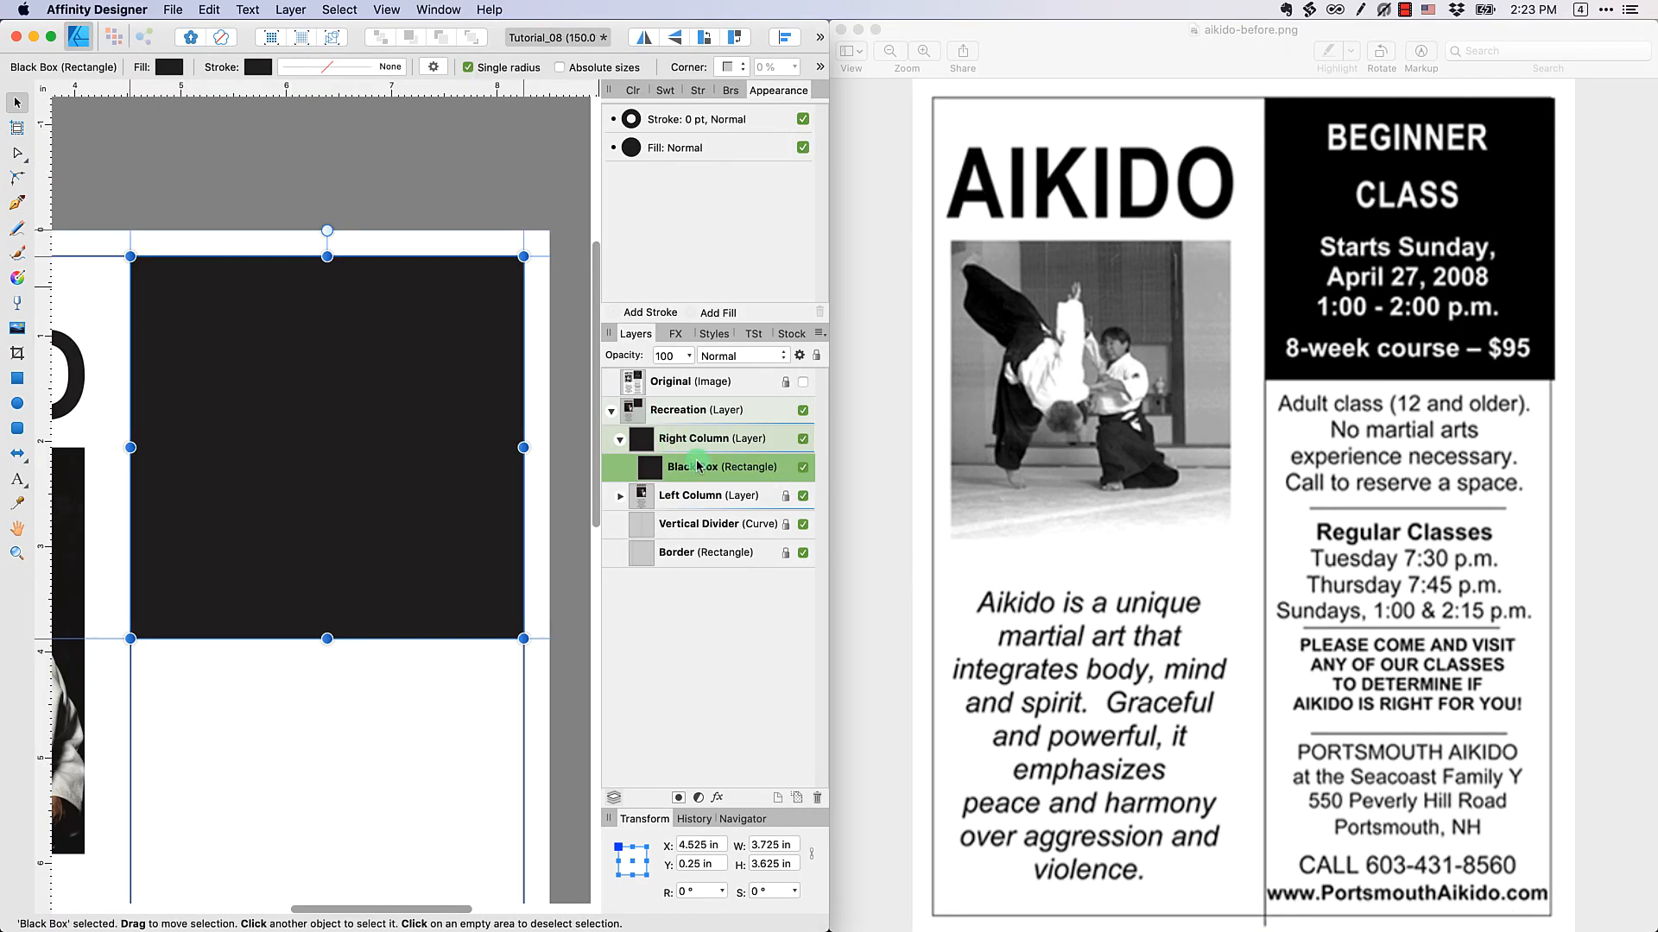
Select the Right Column layer, then narrow the aikido-before.png preview window and widen the document window to meet it
left_click(690, 446)
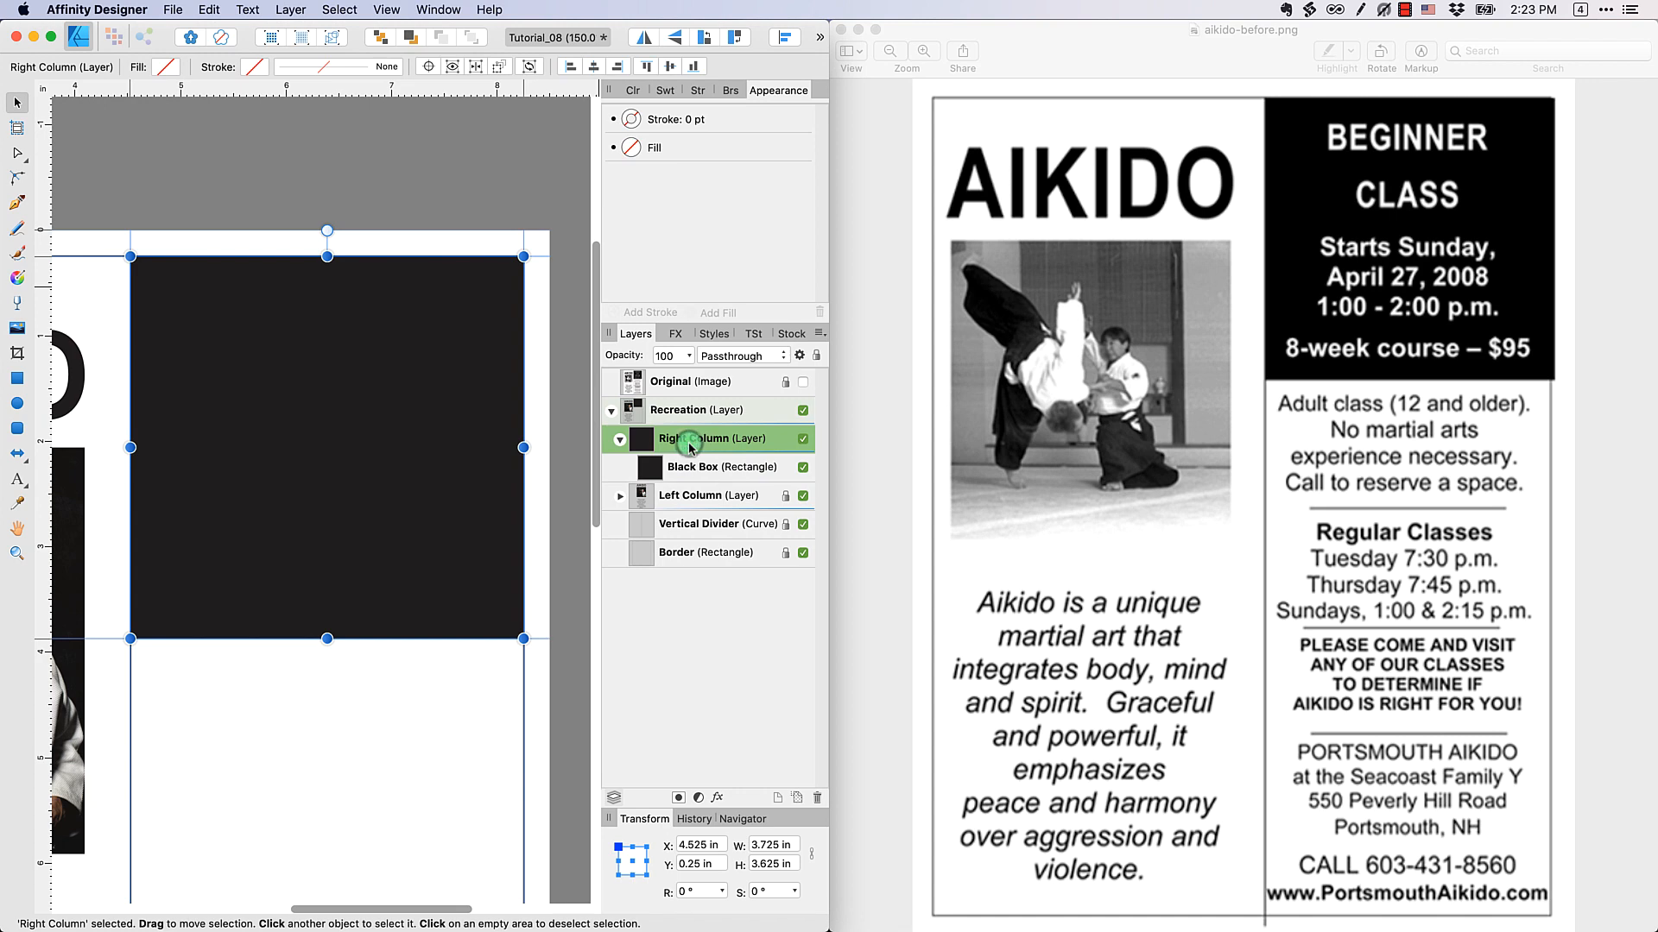
left_click(889, 394)
left_click_drag(832, 420, 978, 425)
left_click(769, 196)
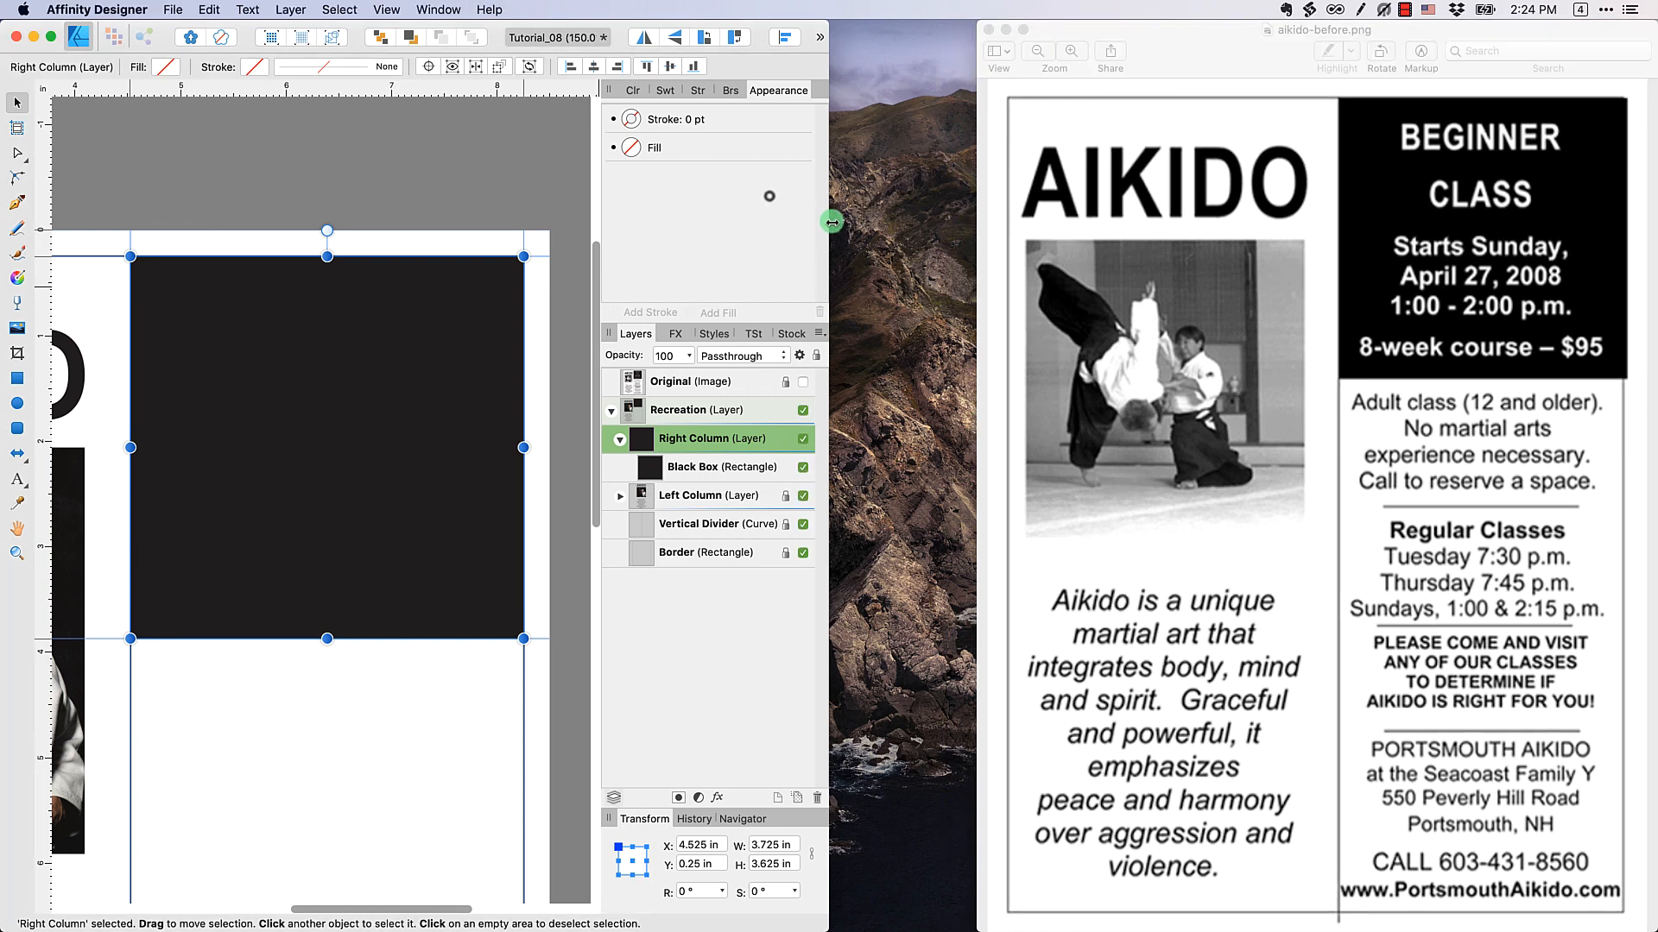
left_click_drag(830, 225, 970, 222)
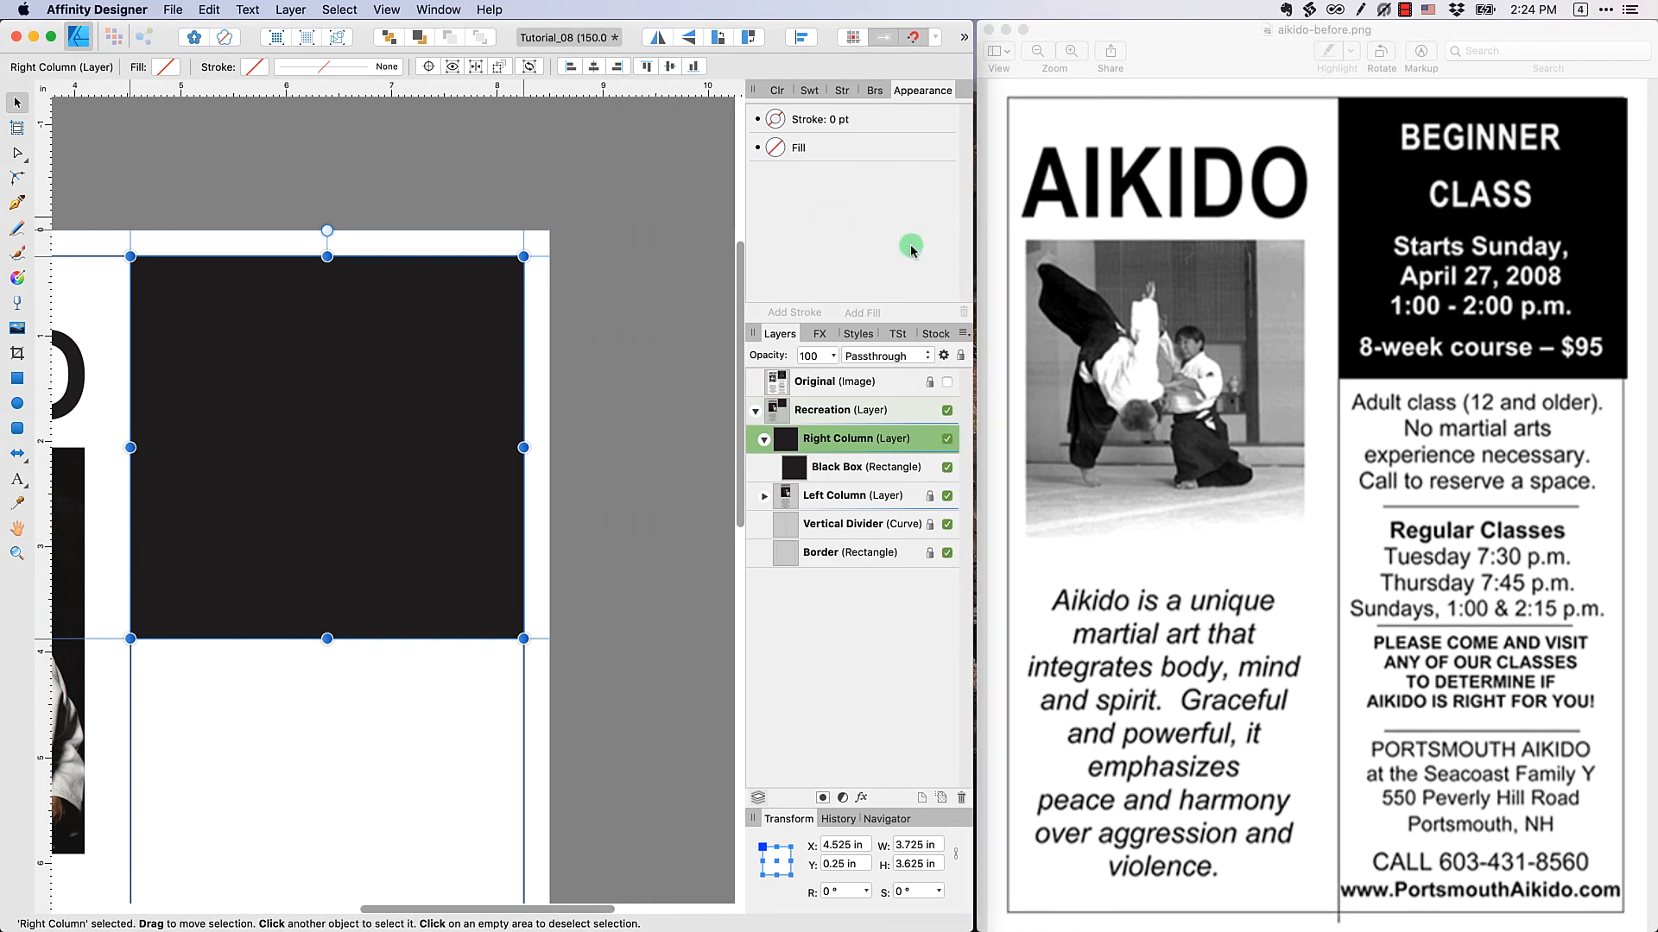
Deselect the Right Column layer, activate the Artistic Text tool and set its text colour to white from the Greys swatches
key("super+equal")
left_click_drag(301, 308, 417, 320)
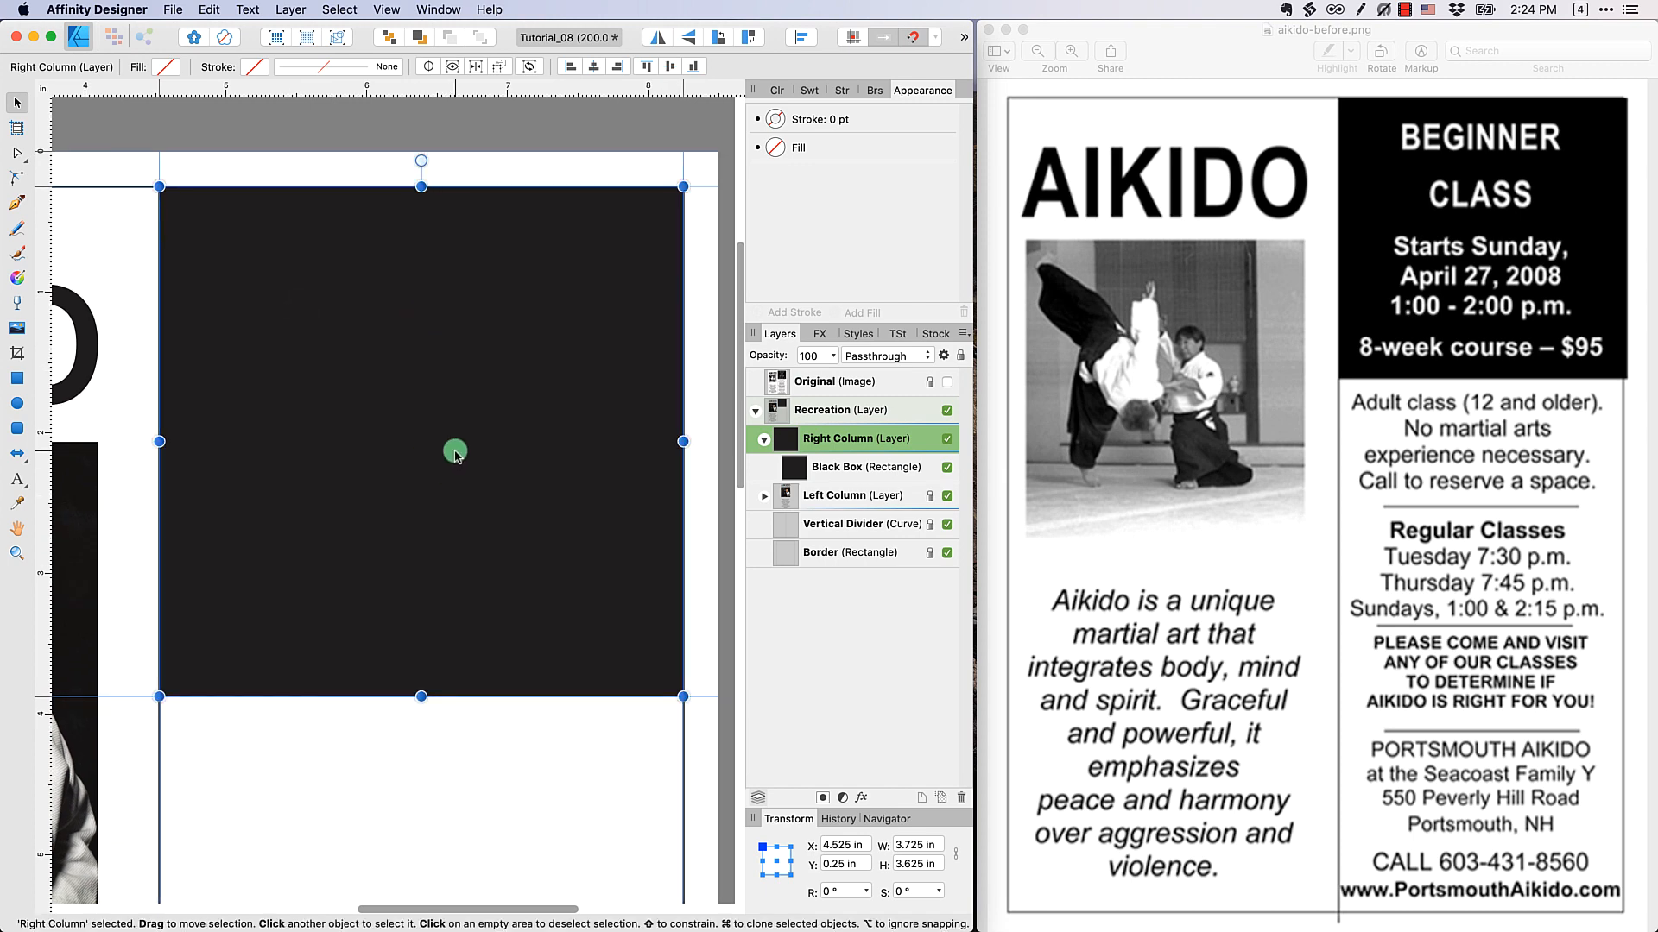
left_click(354, 138)
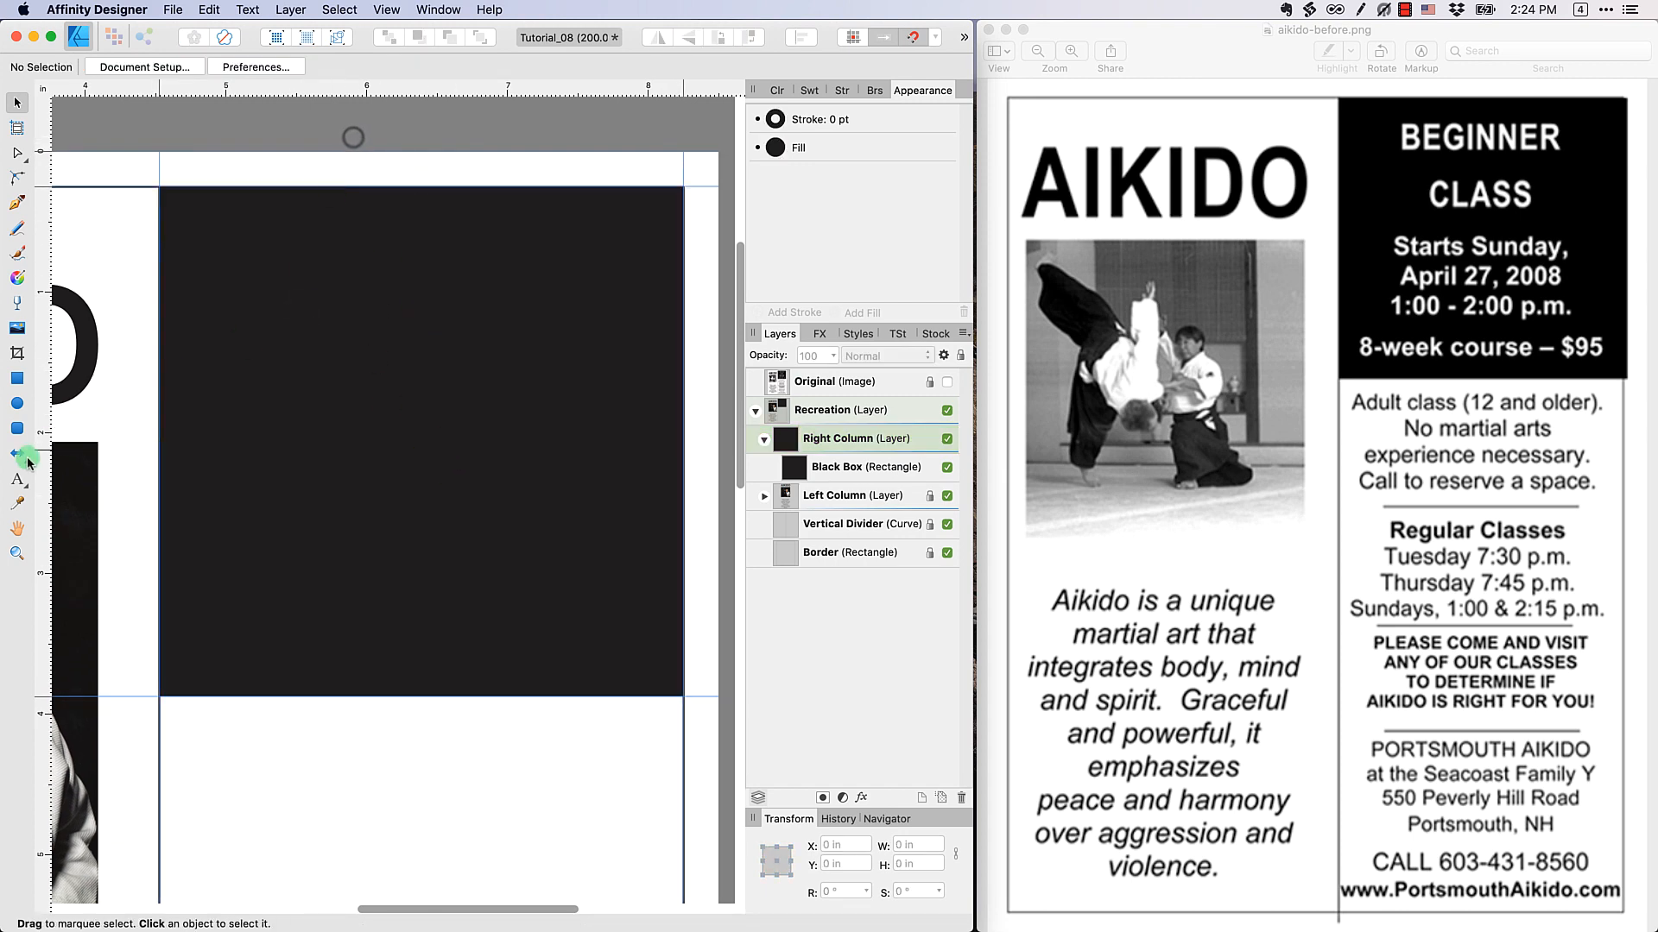
left_click(16, 480)
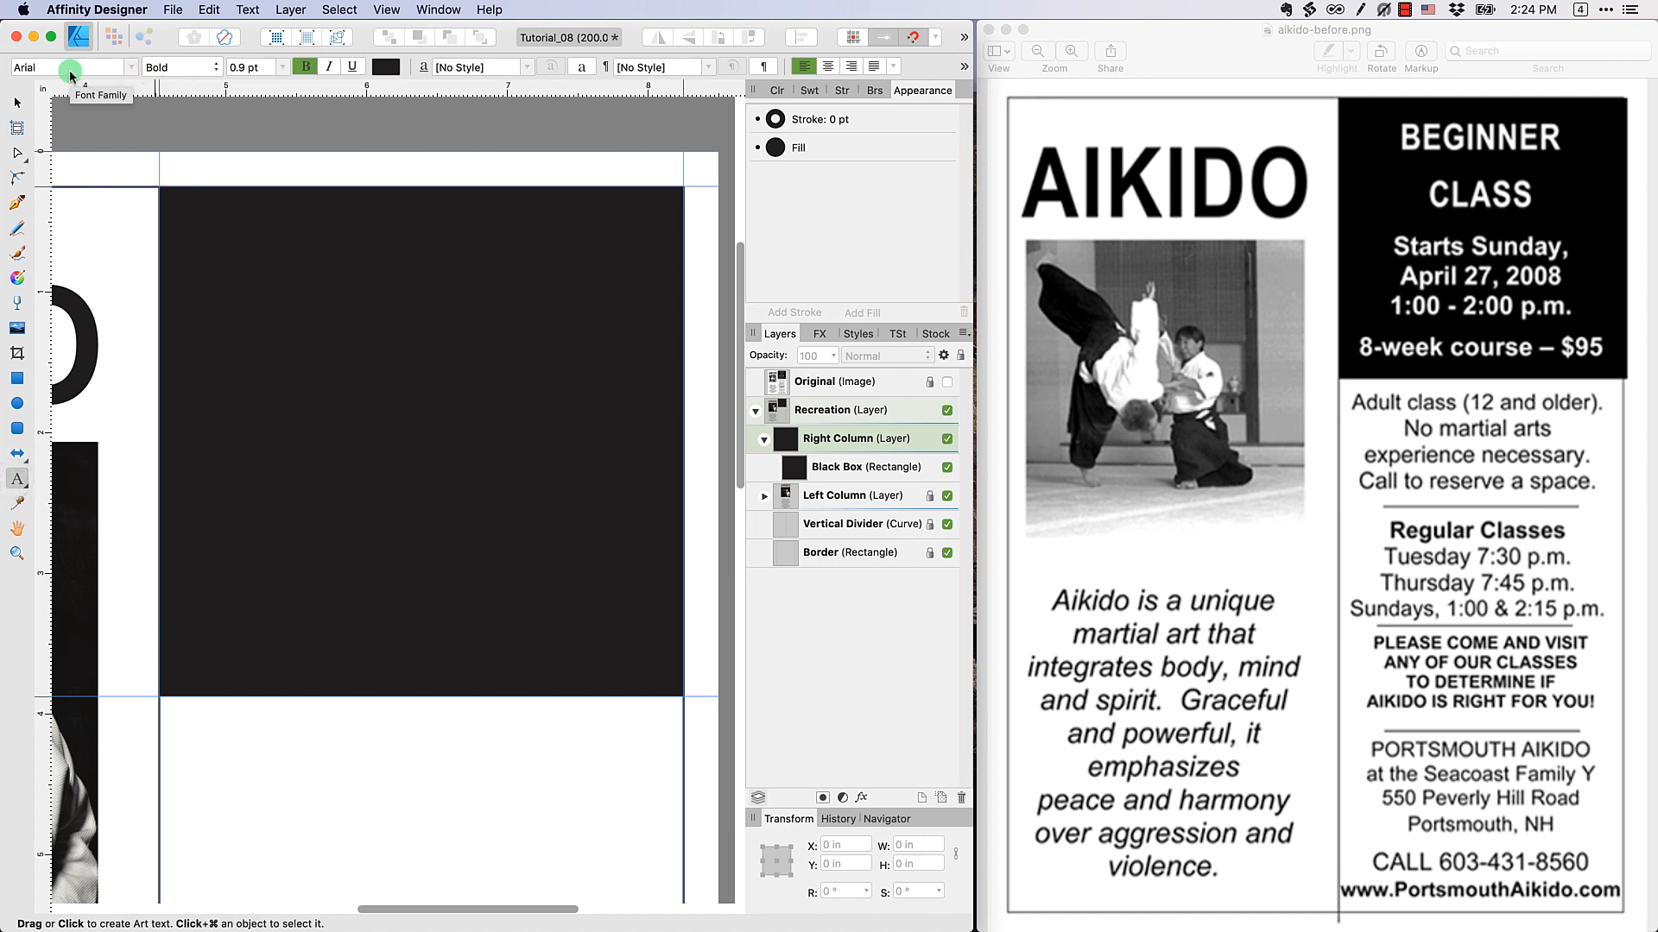
left_click(385, 67)
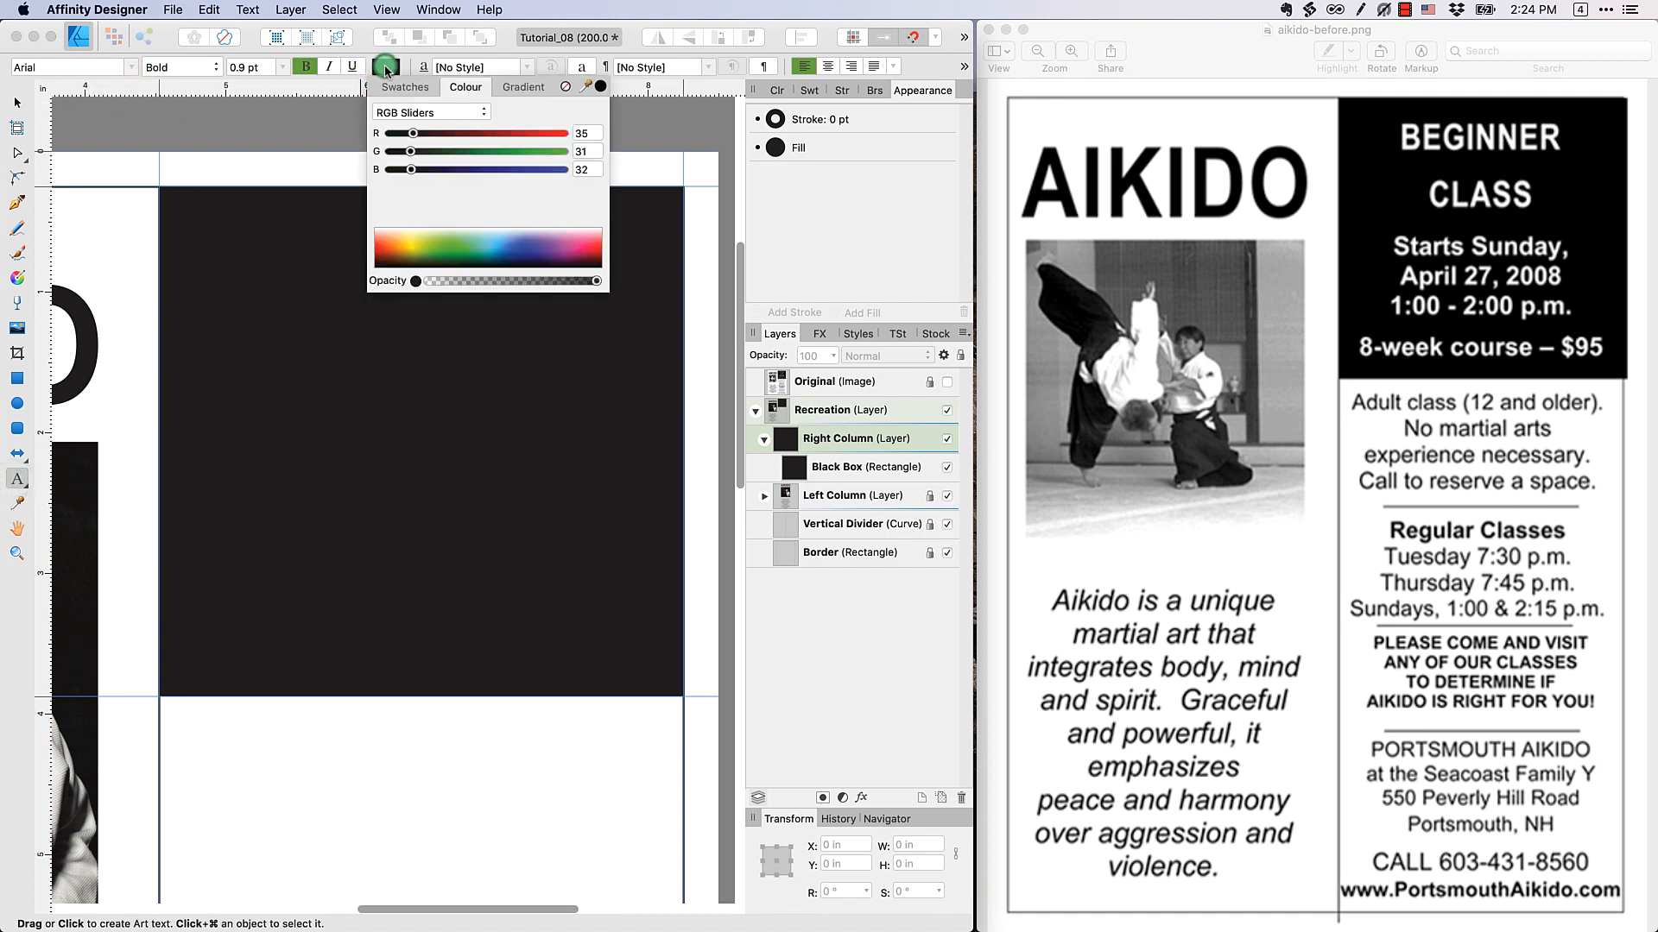
left_click(400, 90)
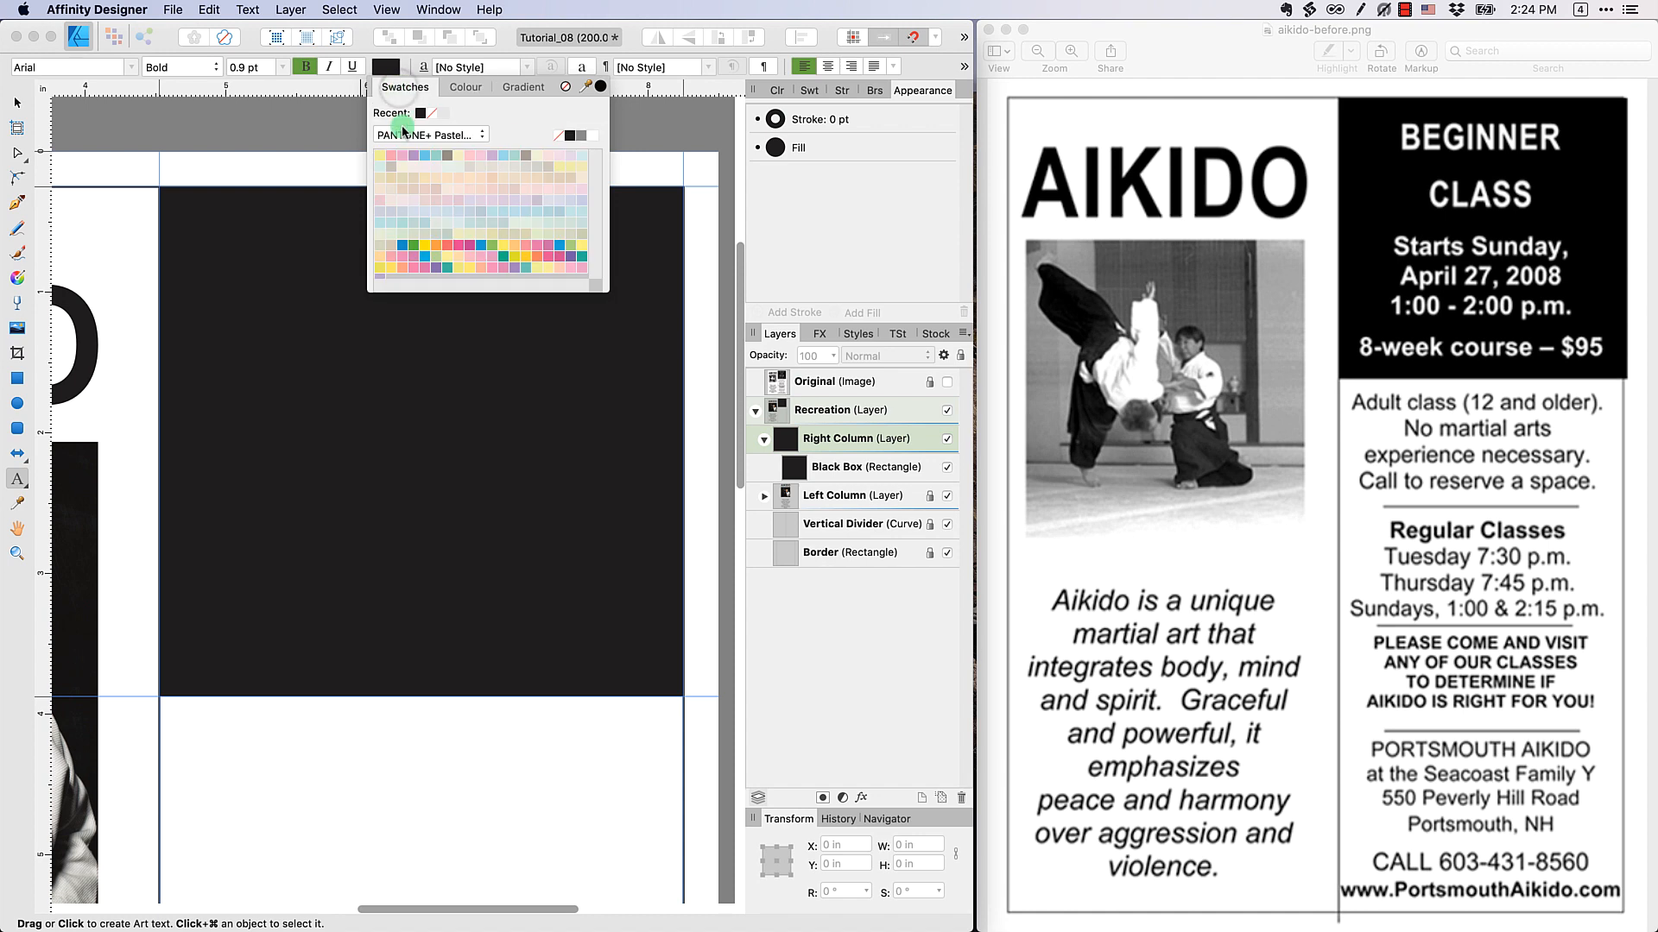
left_click(406, 135)
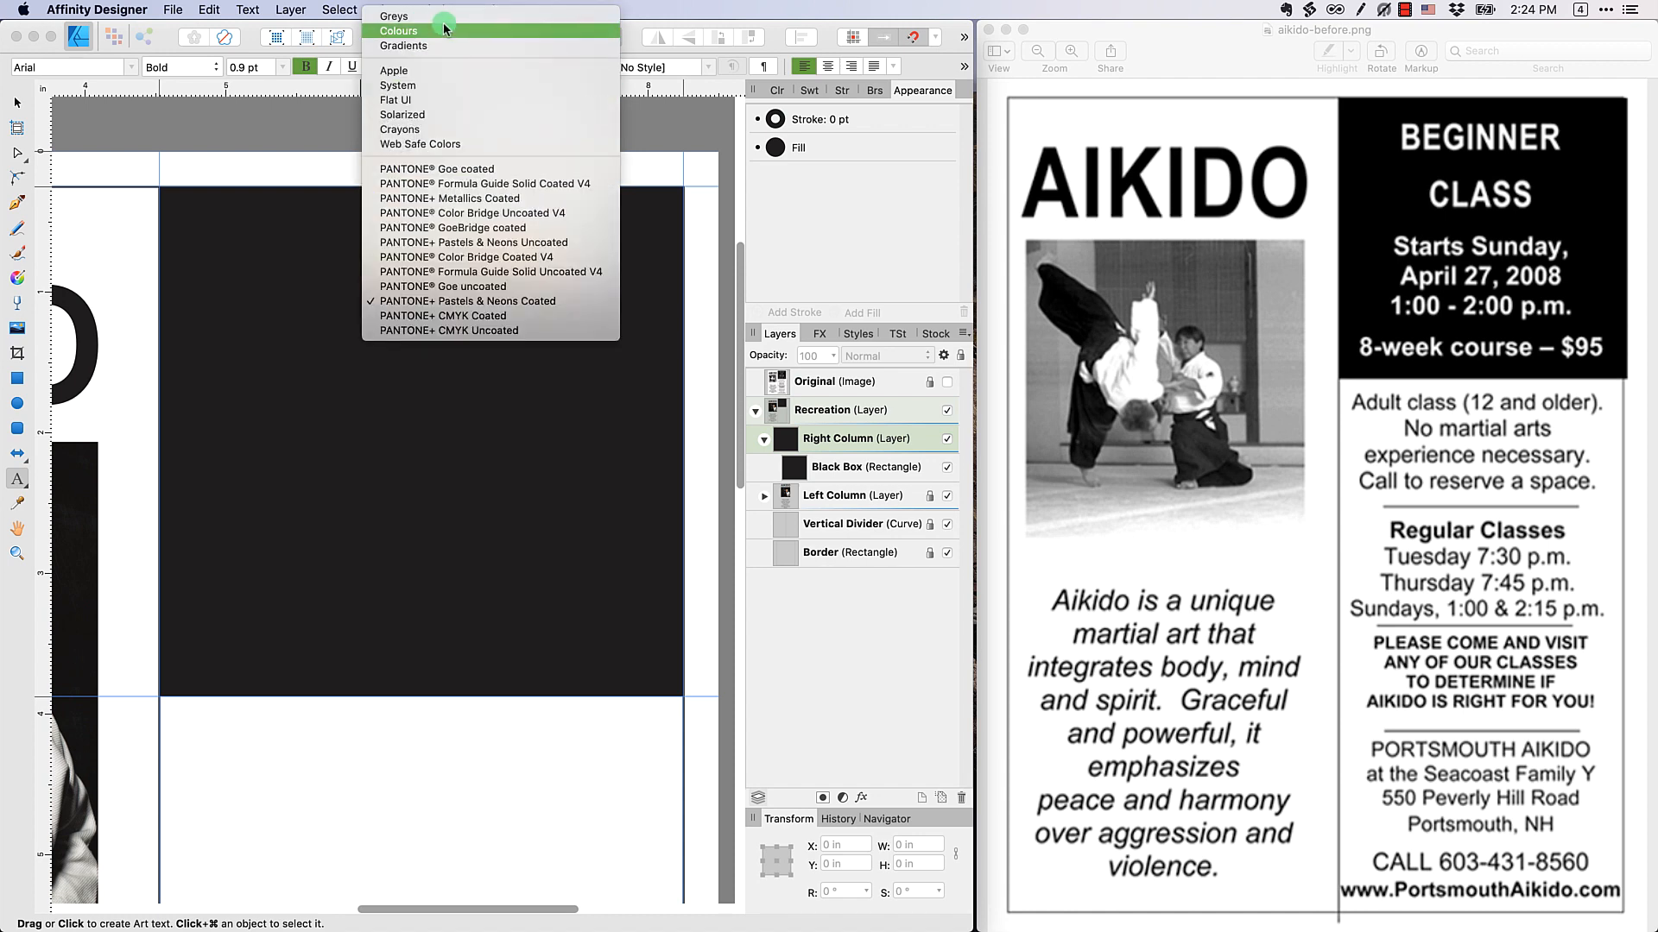
left_click(436, 16)
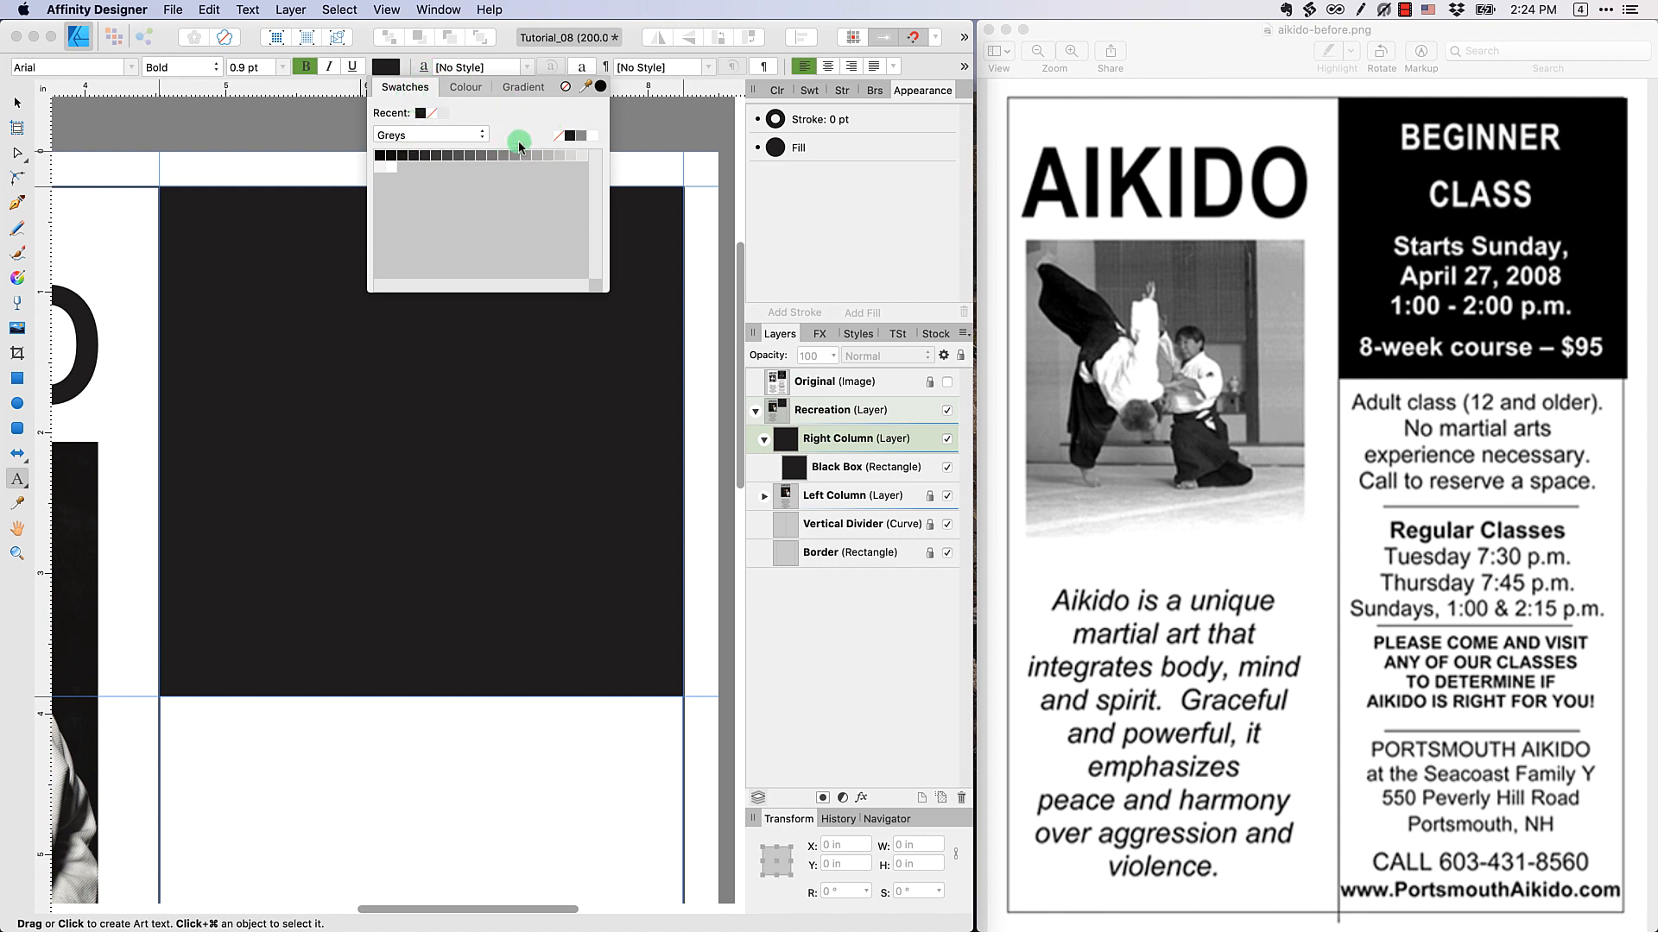
left_click(392, 166)
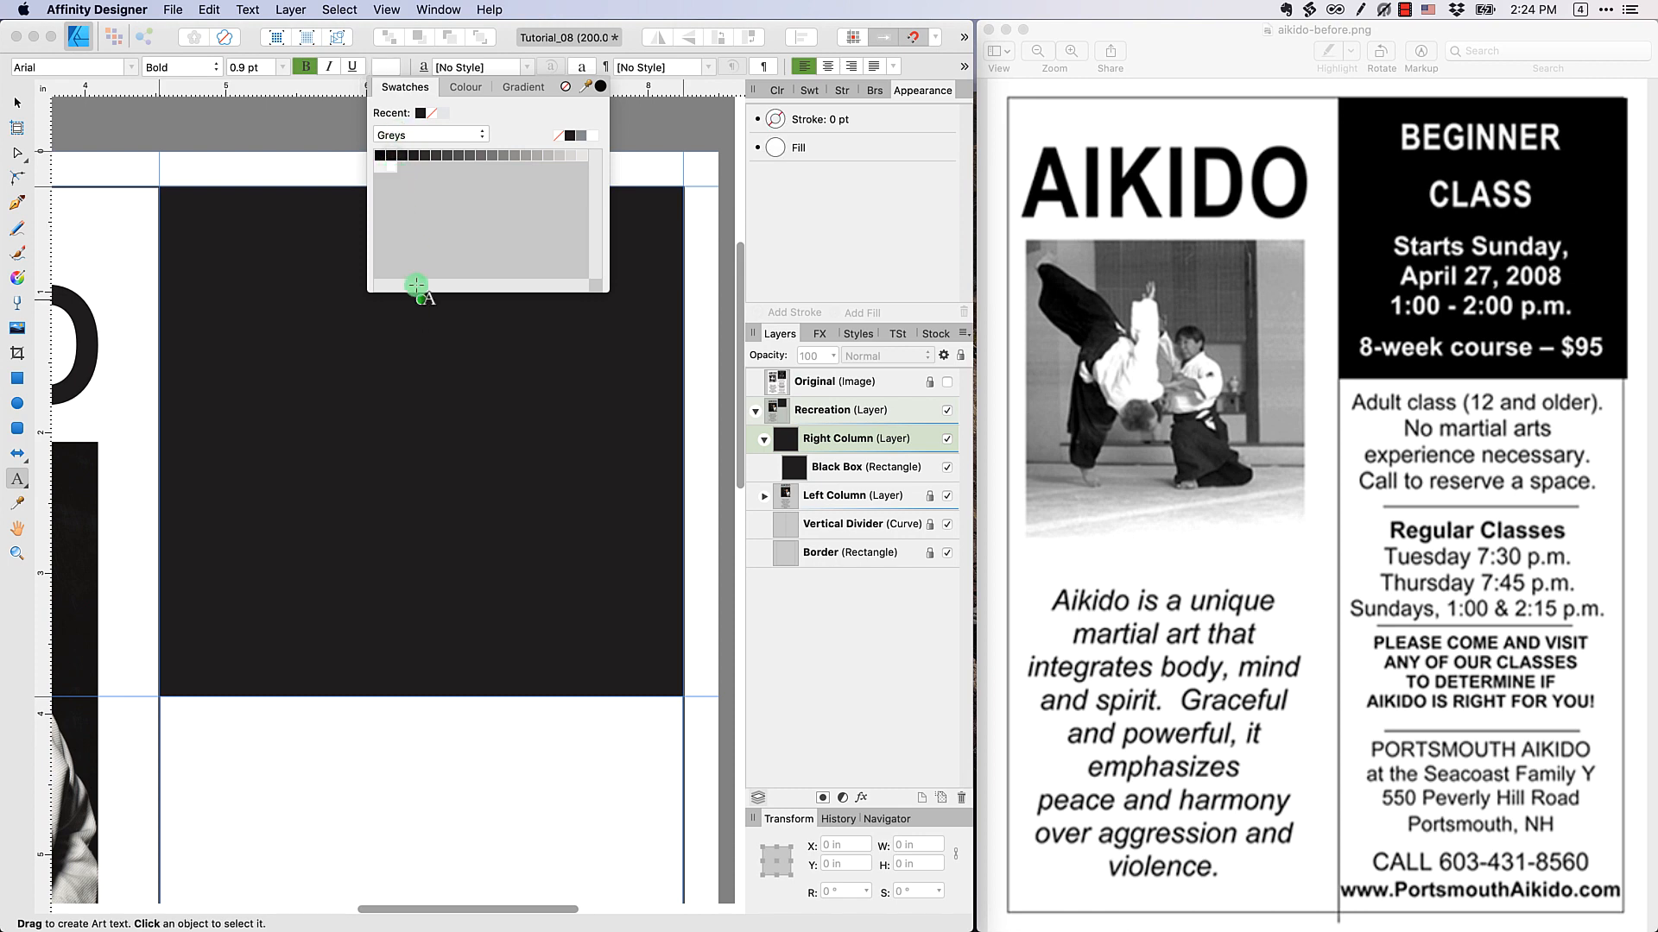
Add the white 20 pt heading BEGINNER CLASS on two lines in the upper part of the black box
left_click(282, 68)
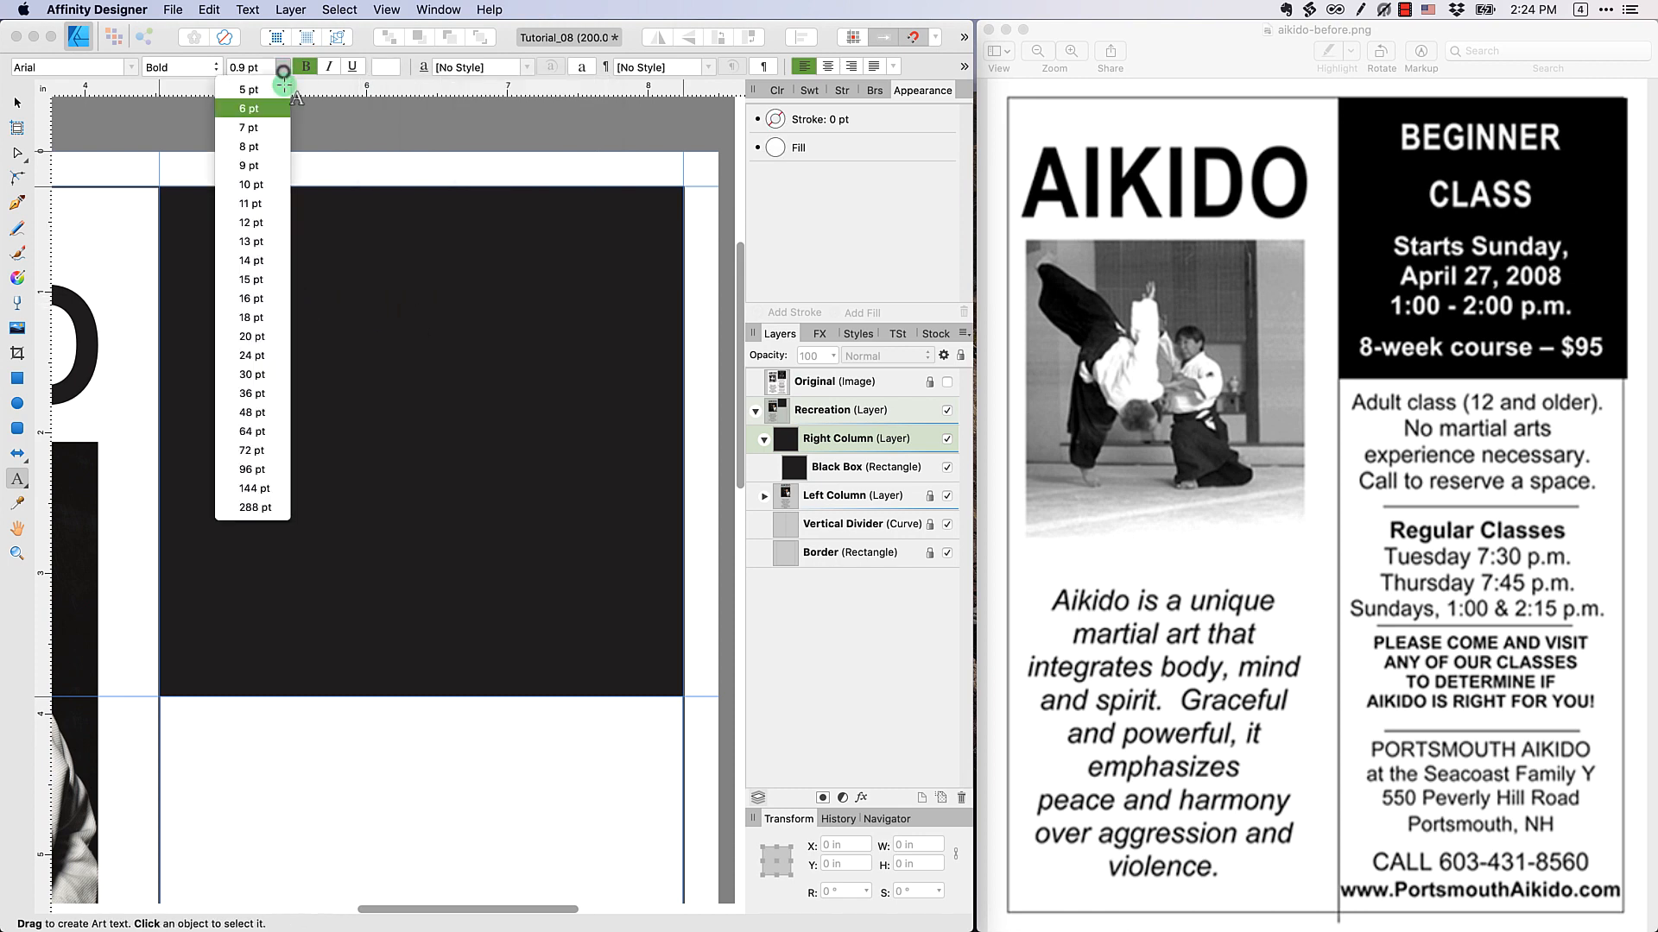
left_click(278, 335)
left_click(277, 285)
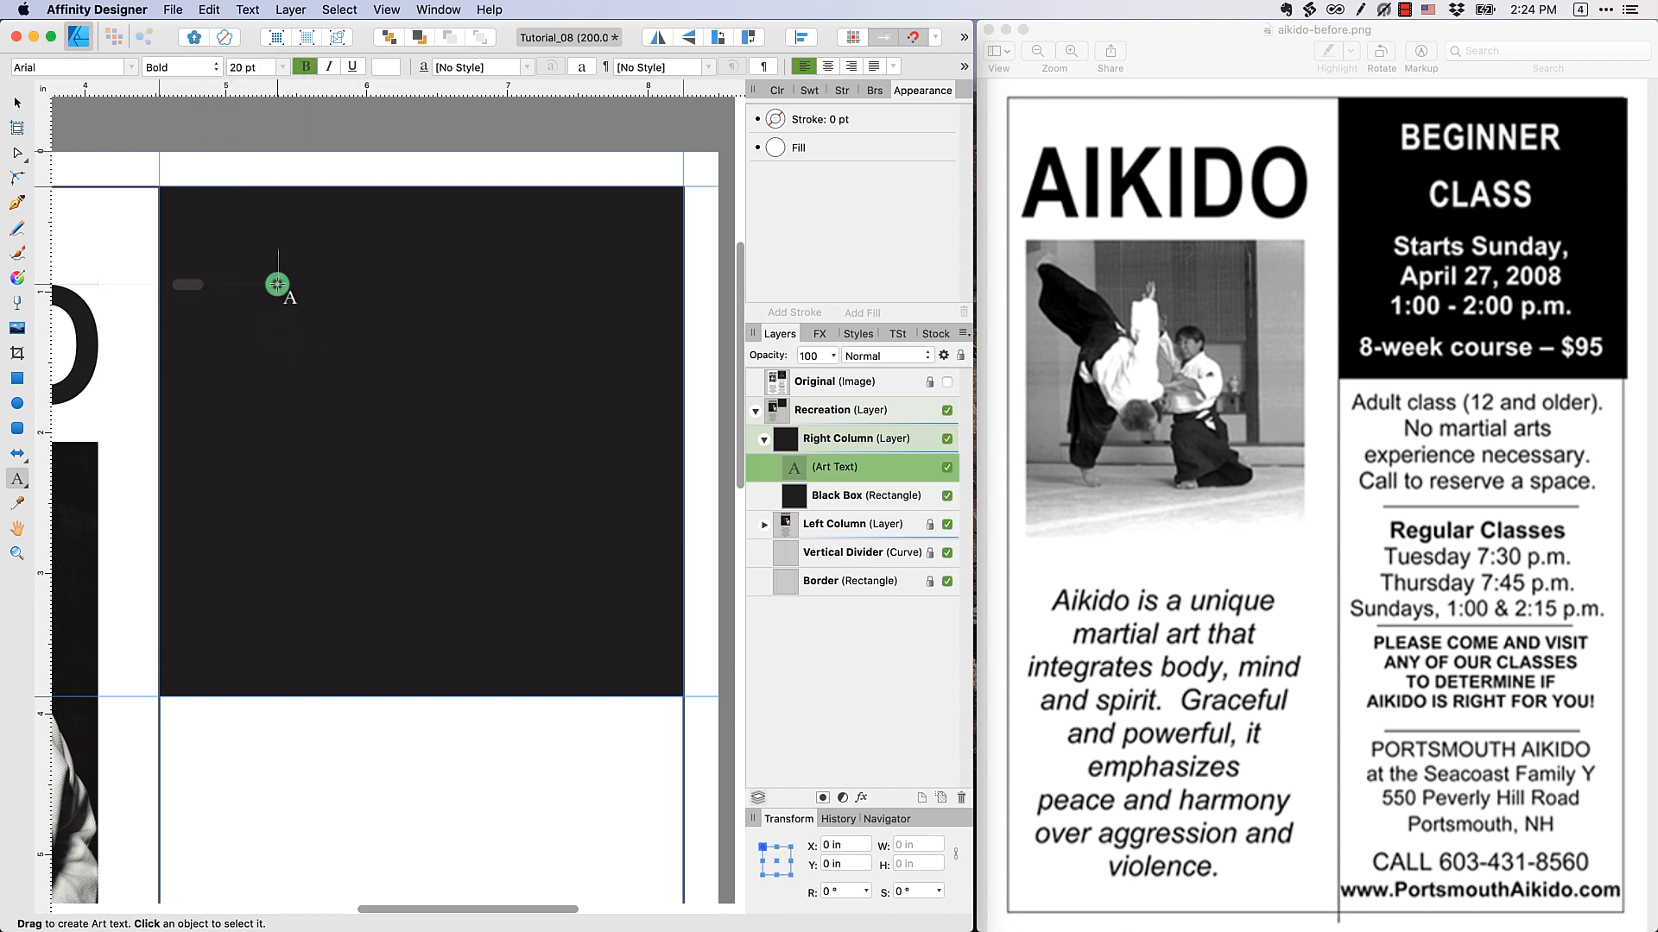
type("BEGINNER ")
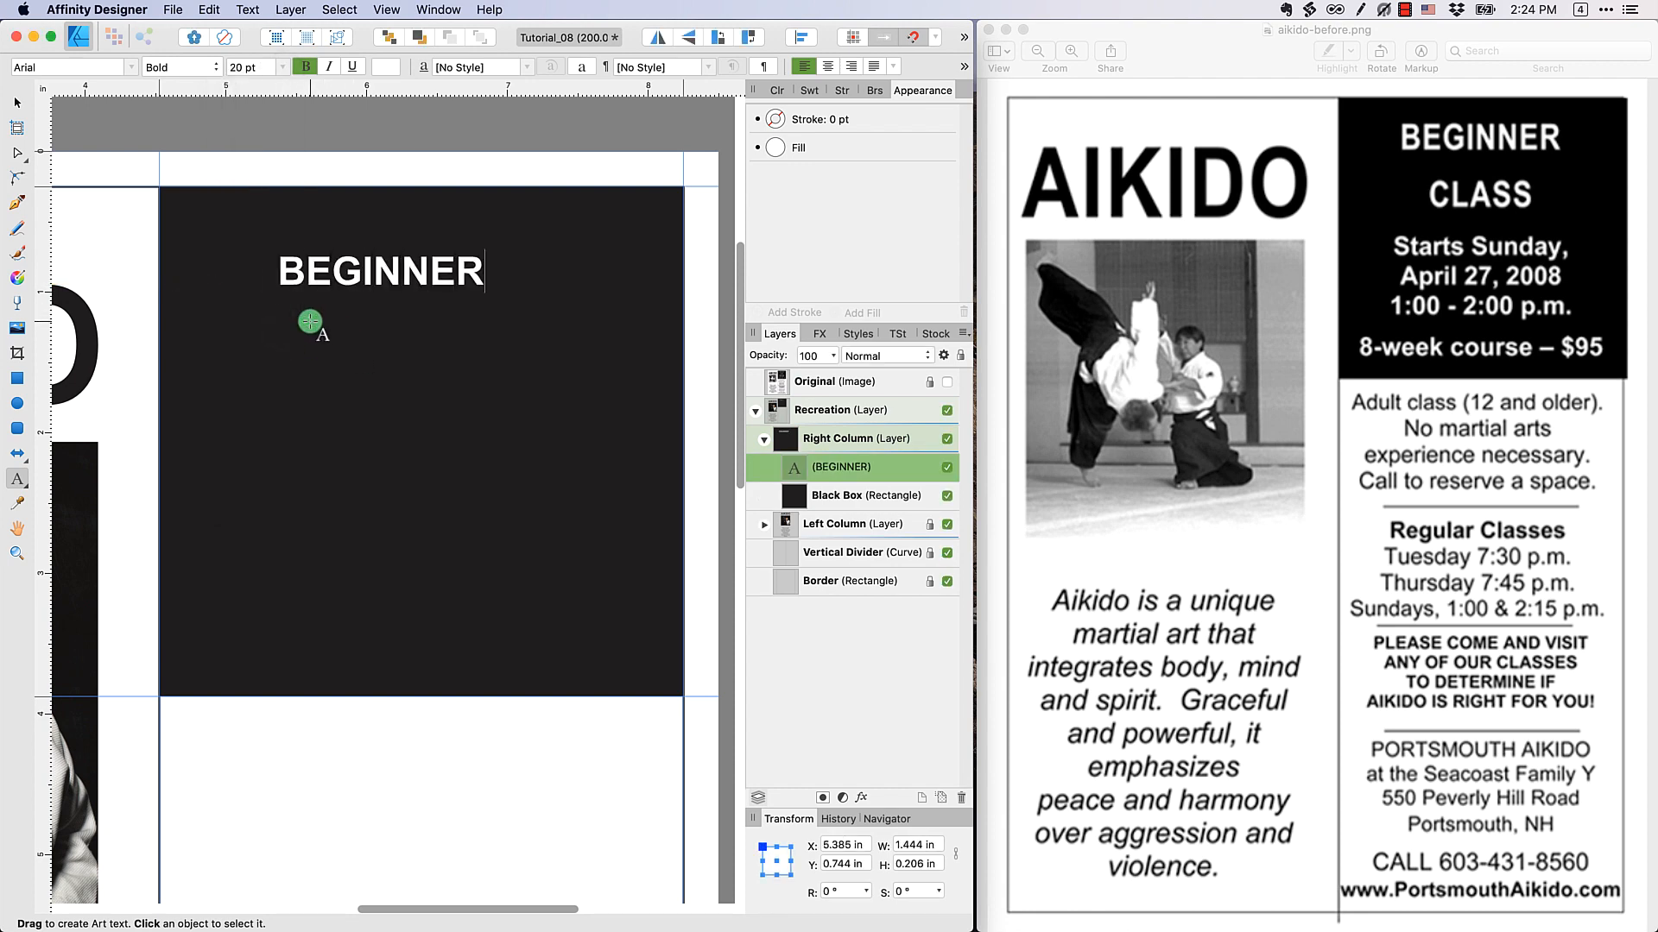
type("CLASS")
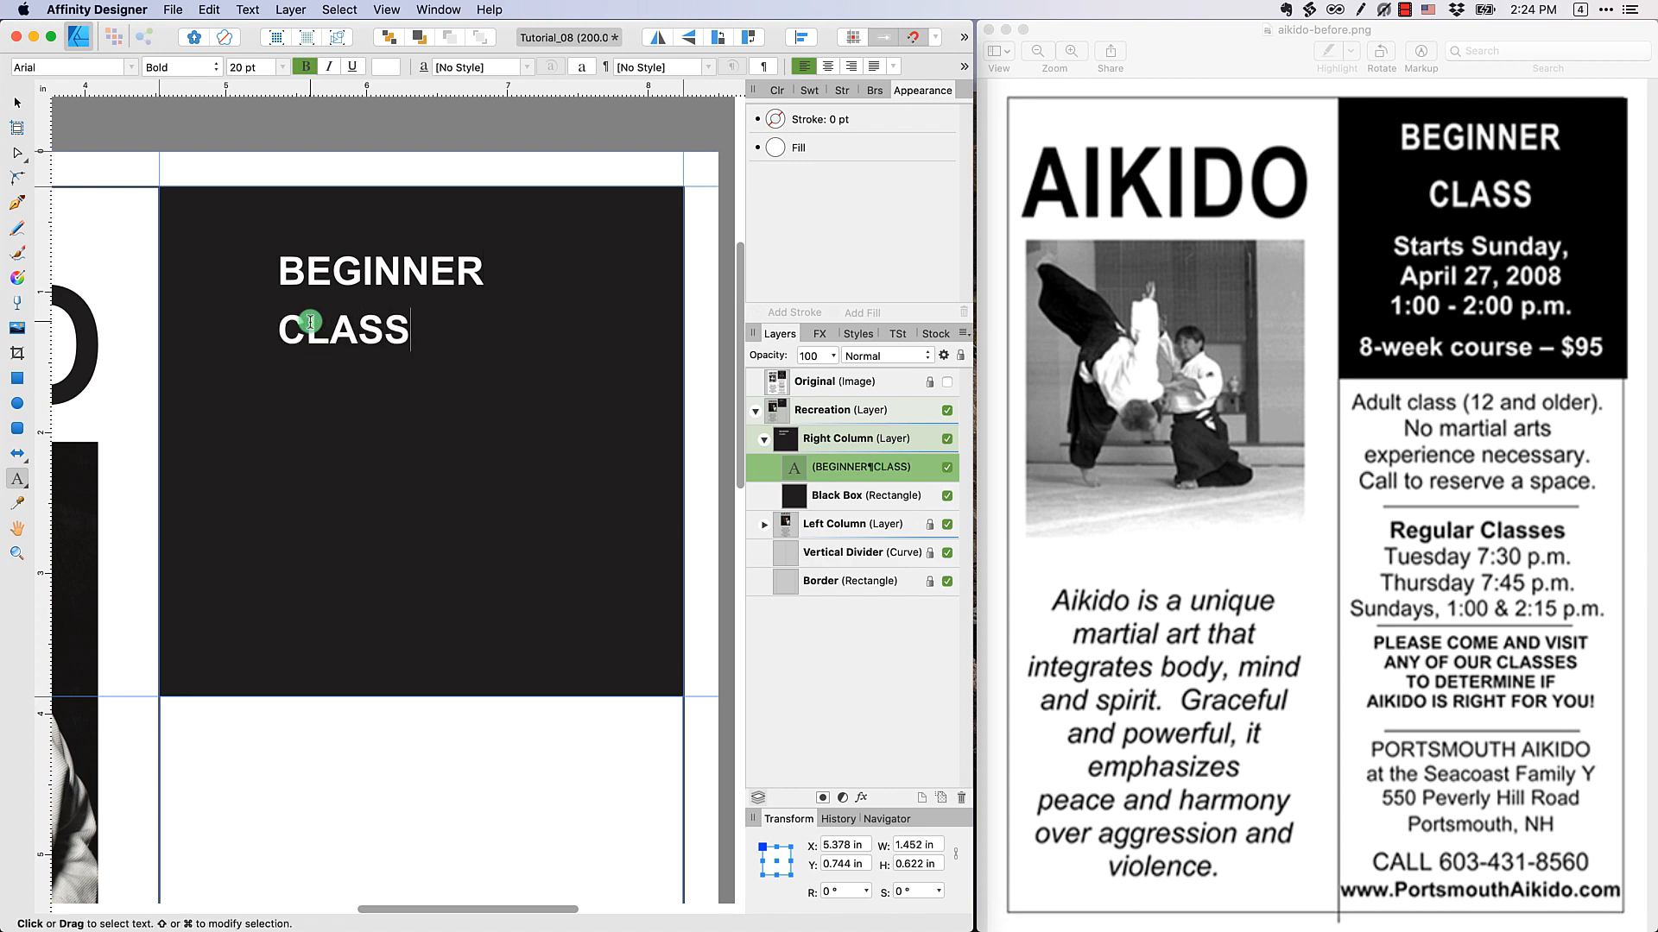
key("Escape")
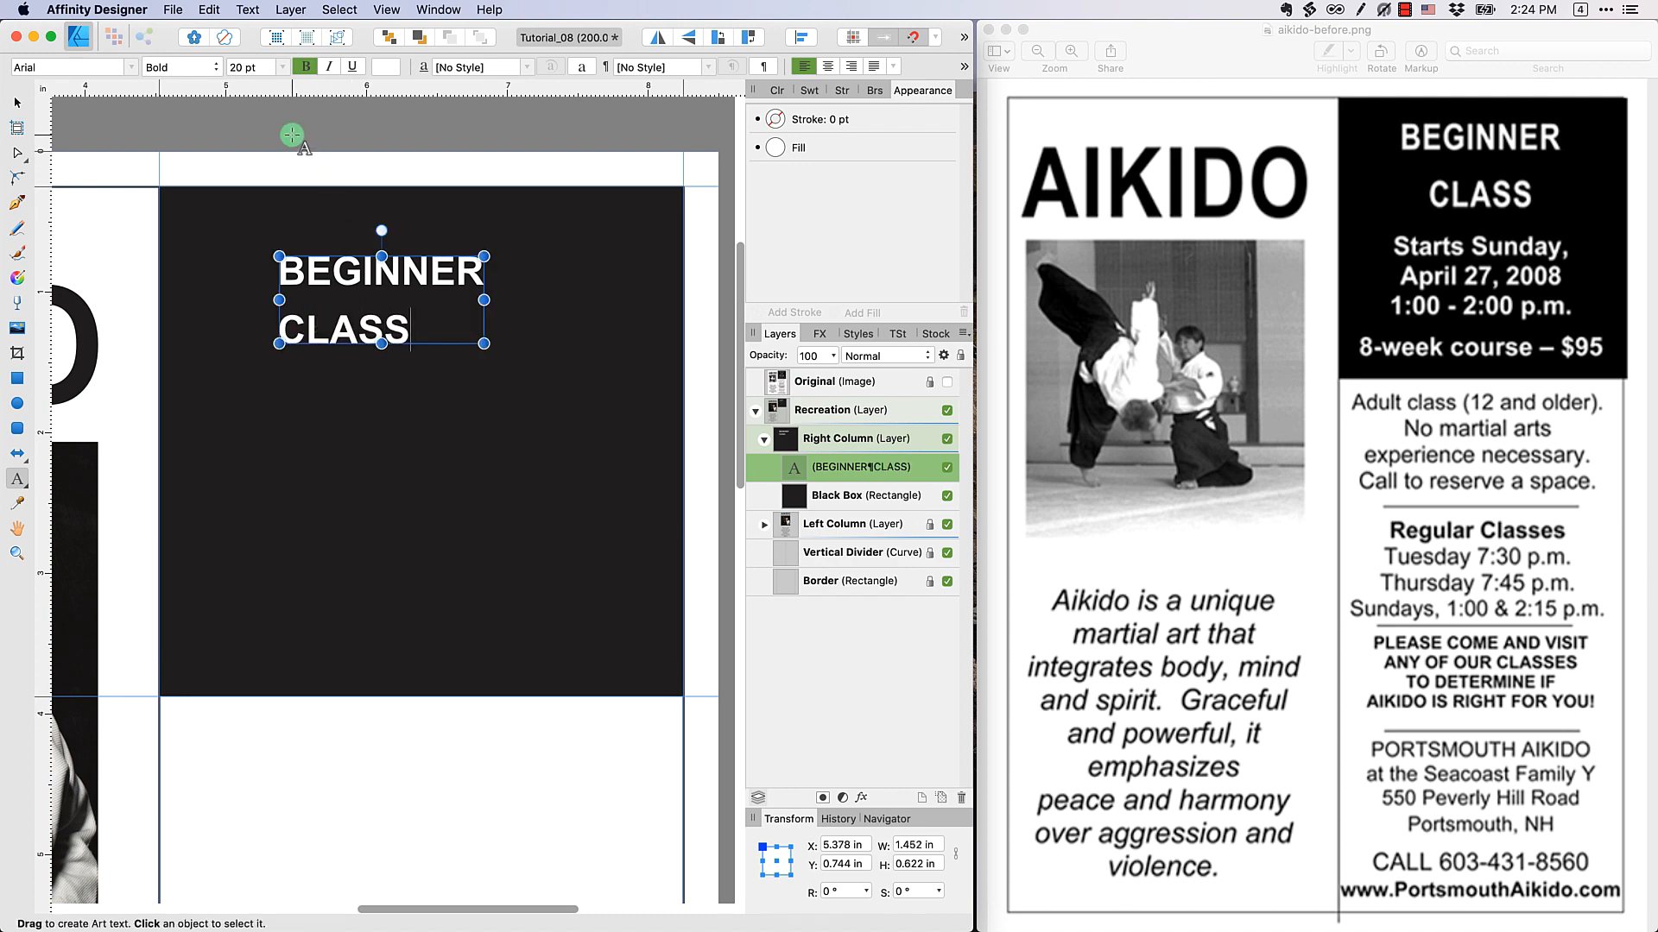
left_click(17, 105)
key("Escape")
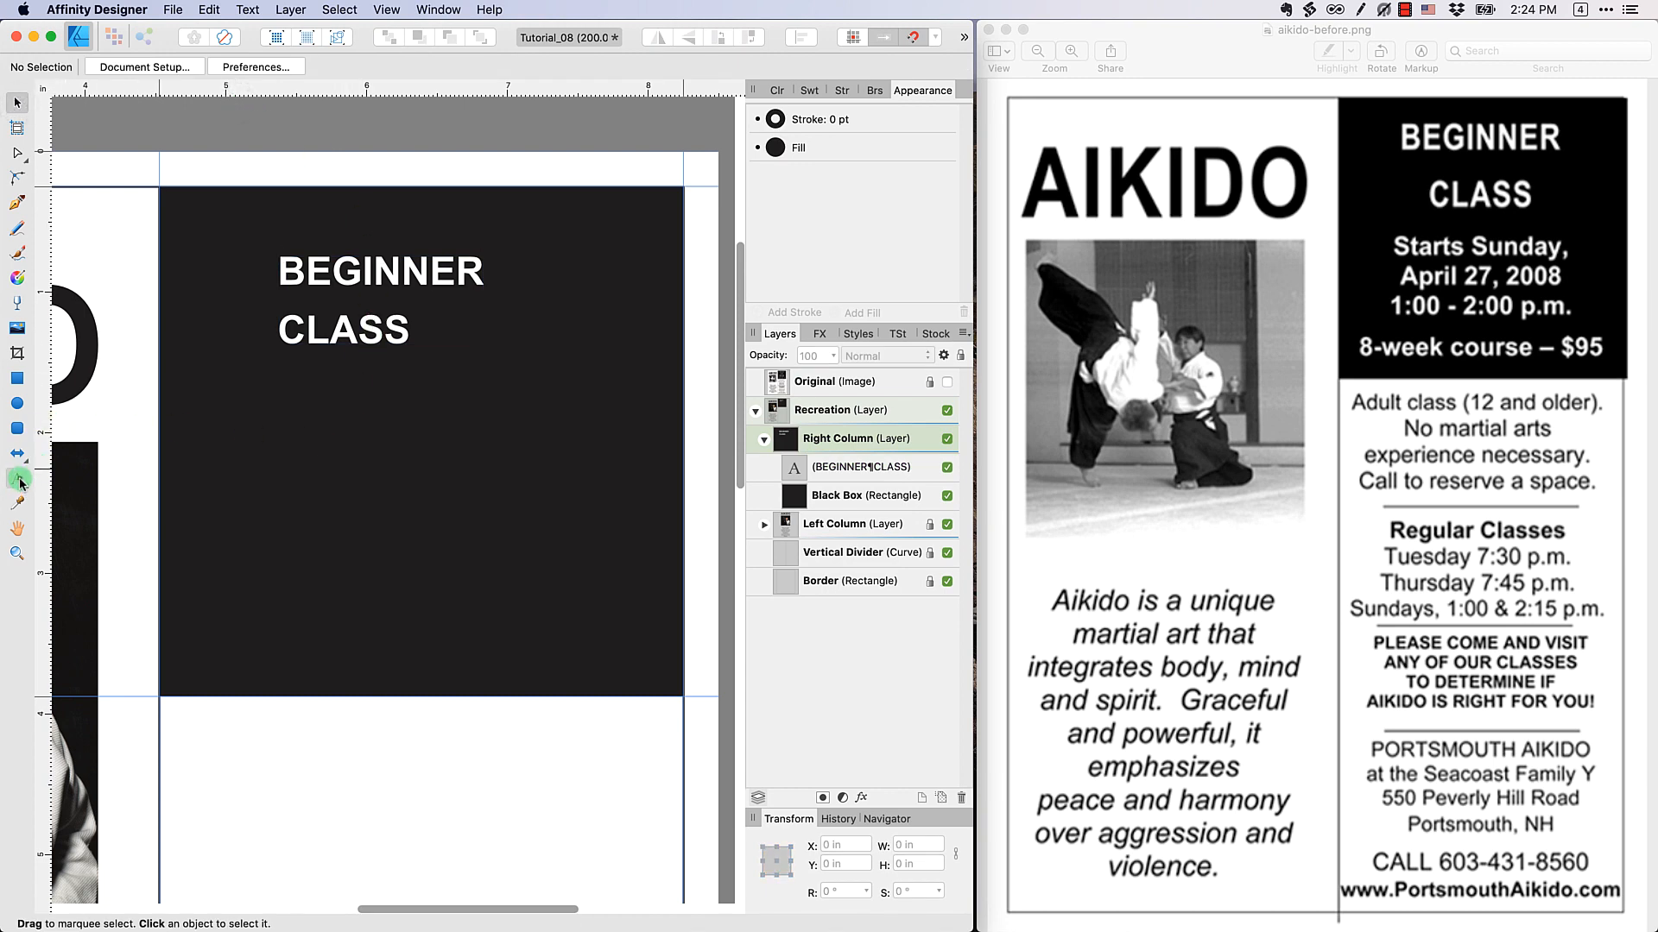
Add a 16 pt art text reading "Starts Sunday, / April 27, 2008 / 1:00 - 2:00 p.m." on three lines below the heading
left_click(18, 481)
left_click(276, 440)
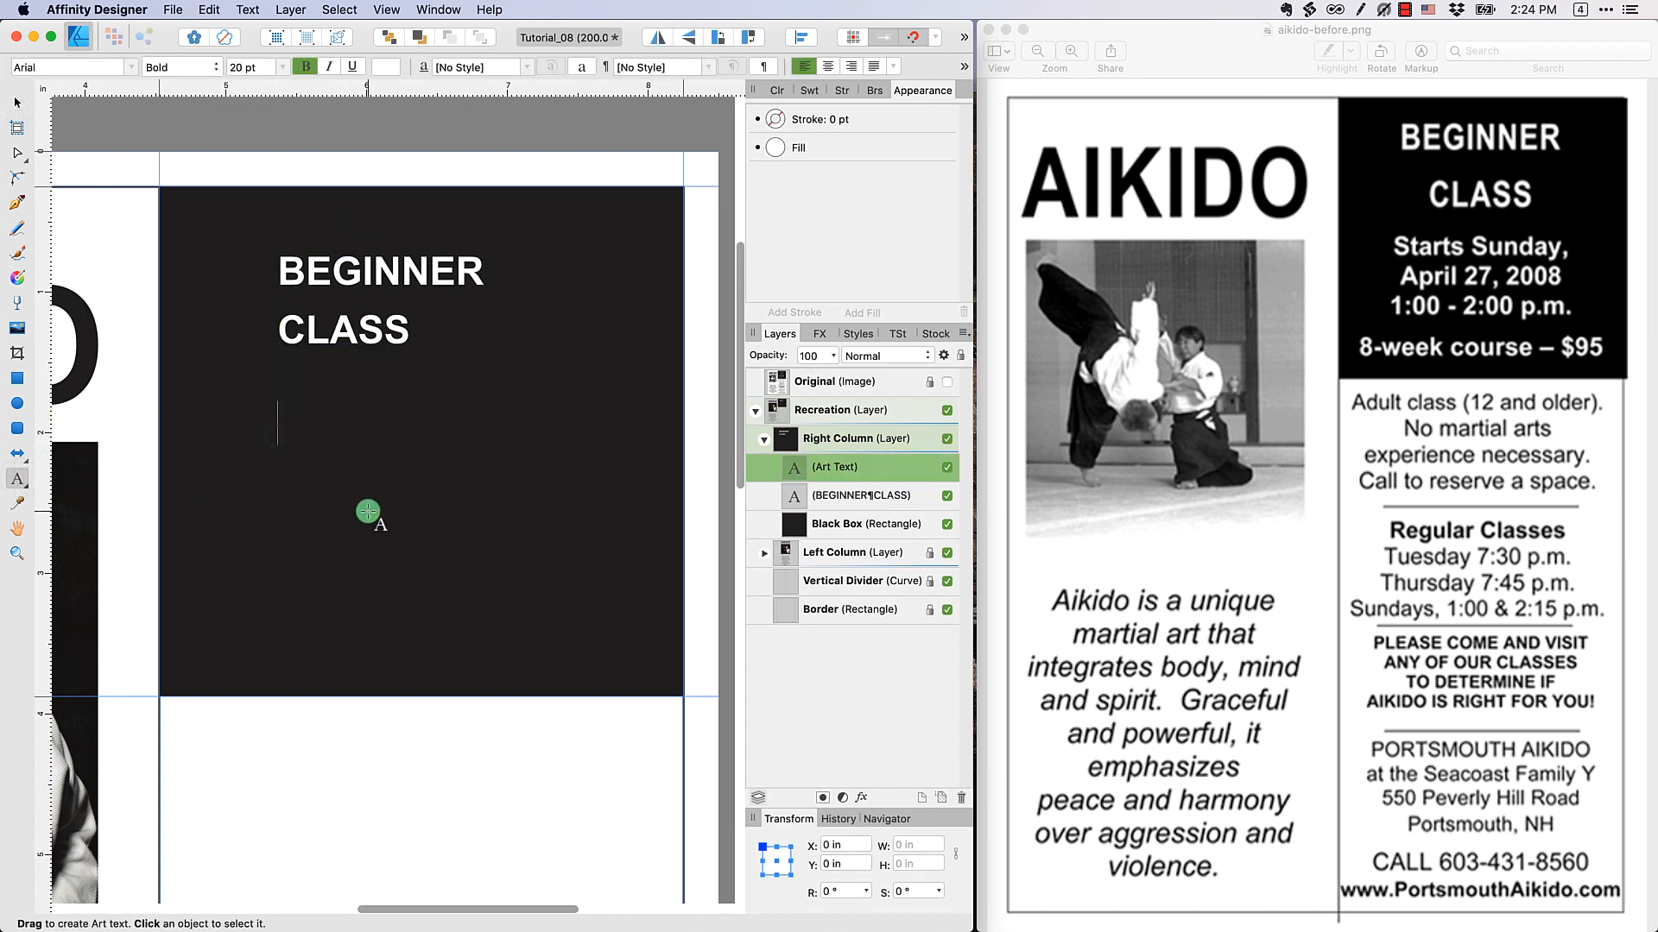
left_click(281, 67)
left_click(277, 304)
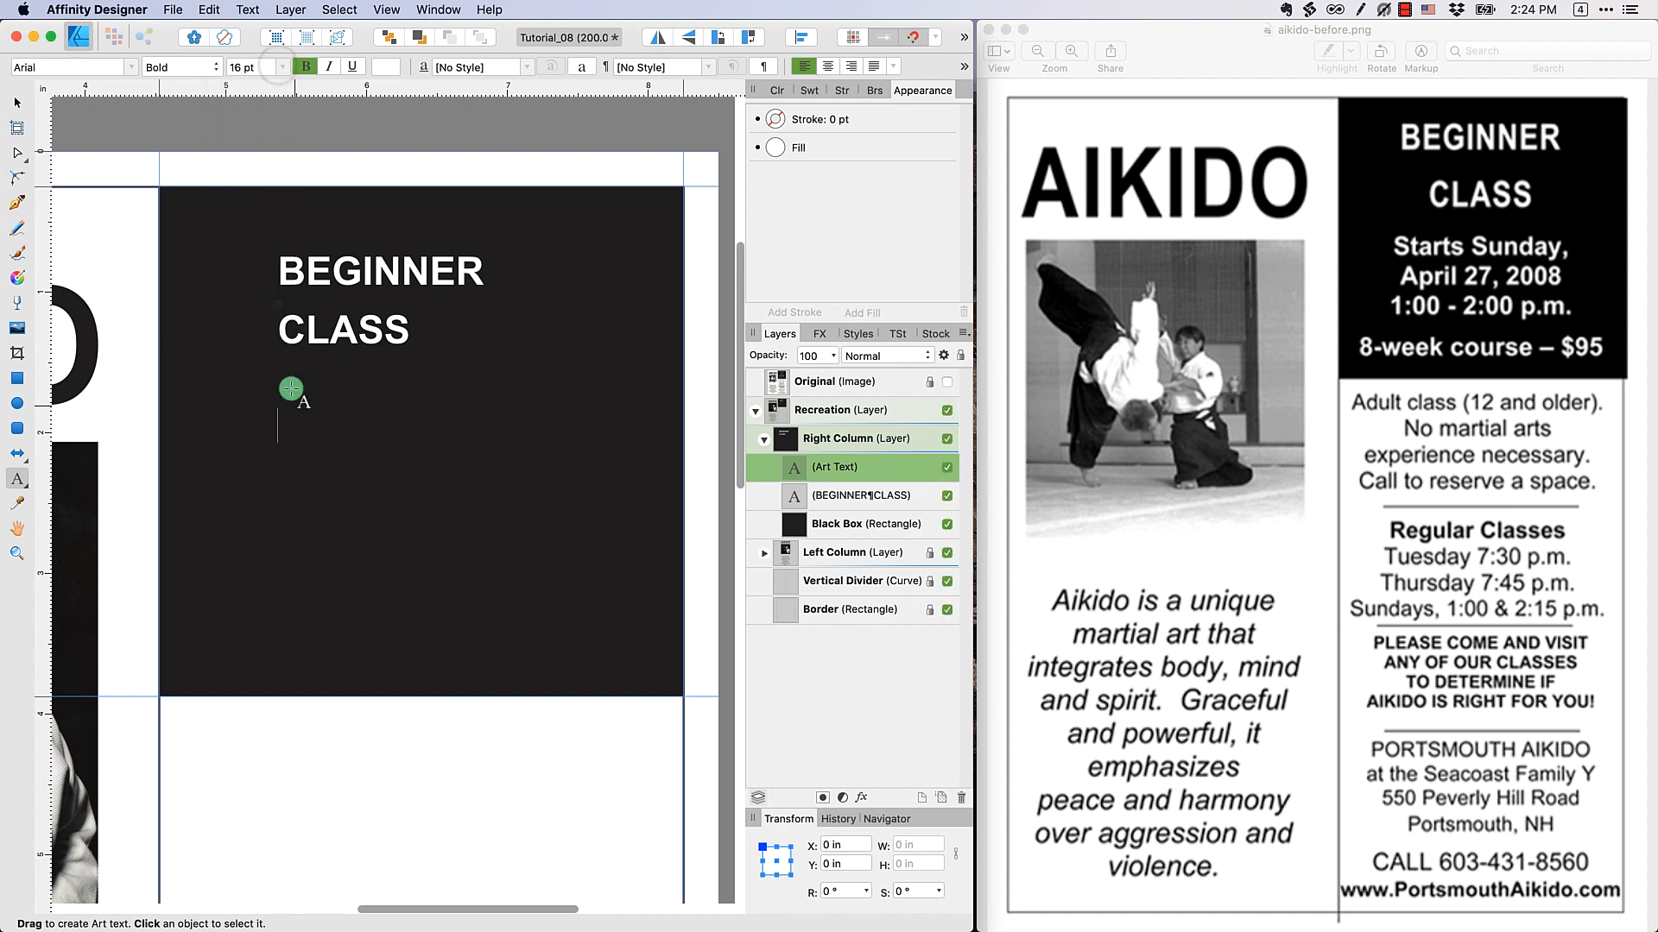
type("Starts")
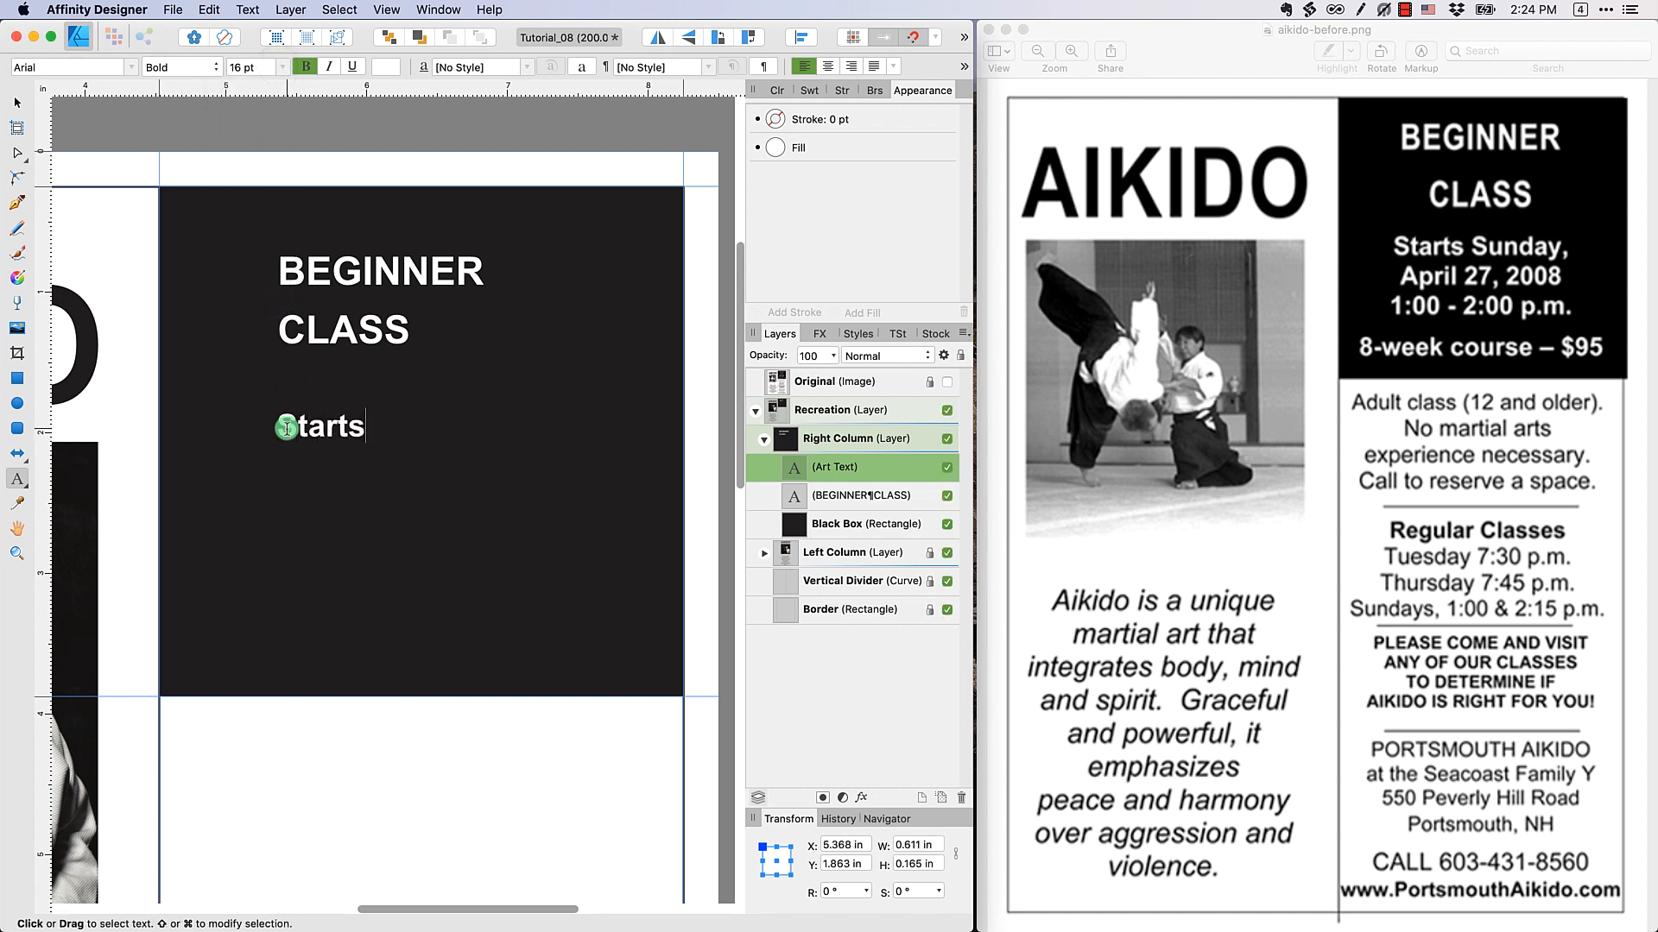
type(" Sunday,")
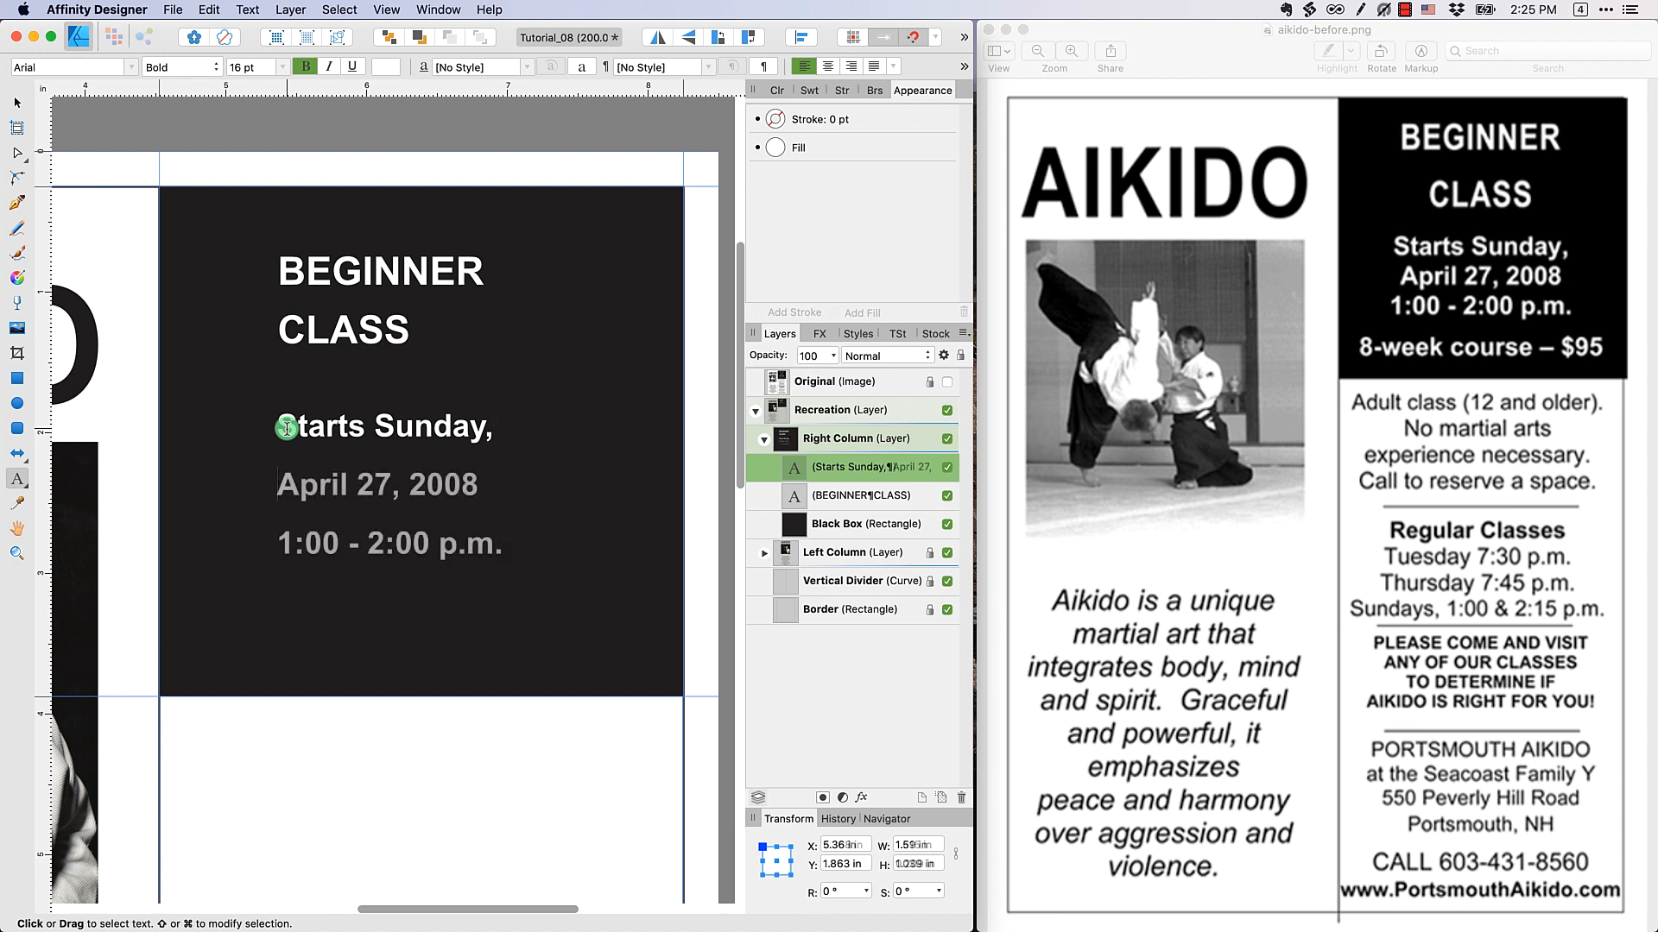
key("Escape")
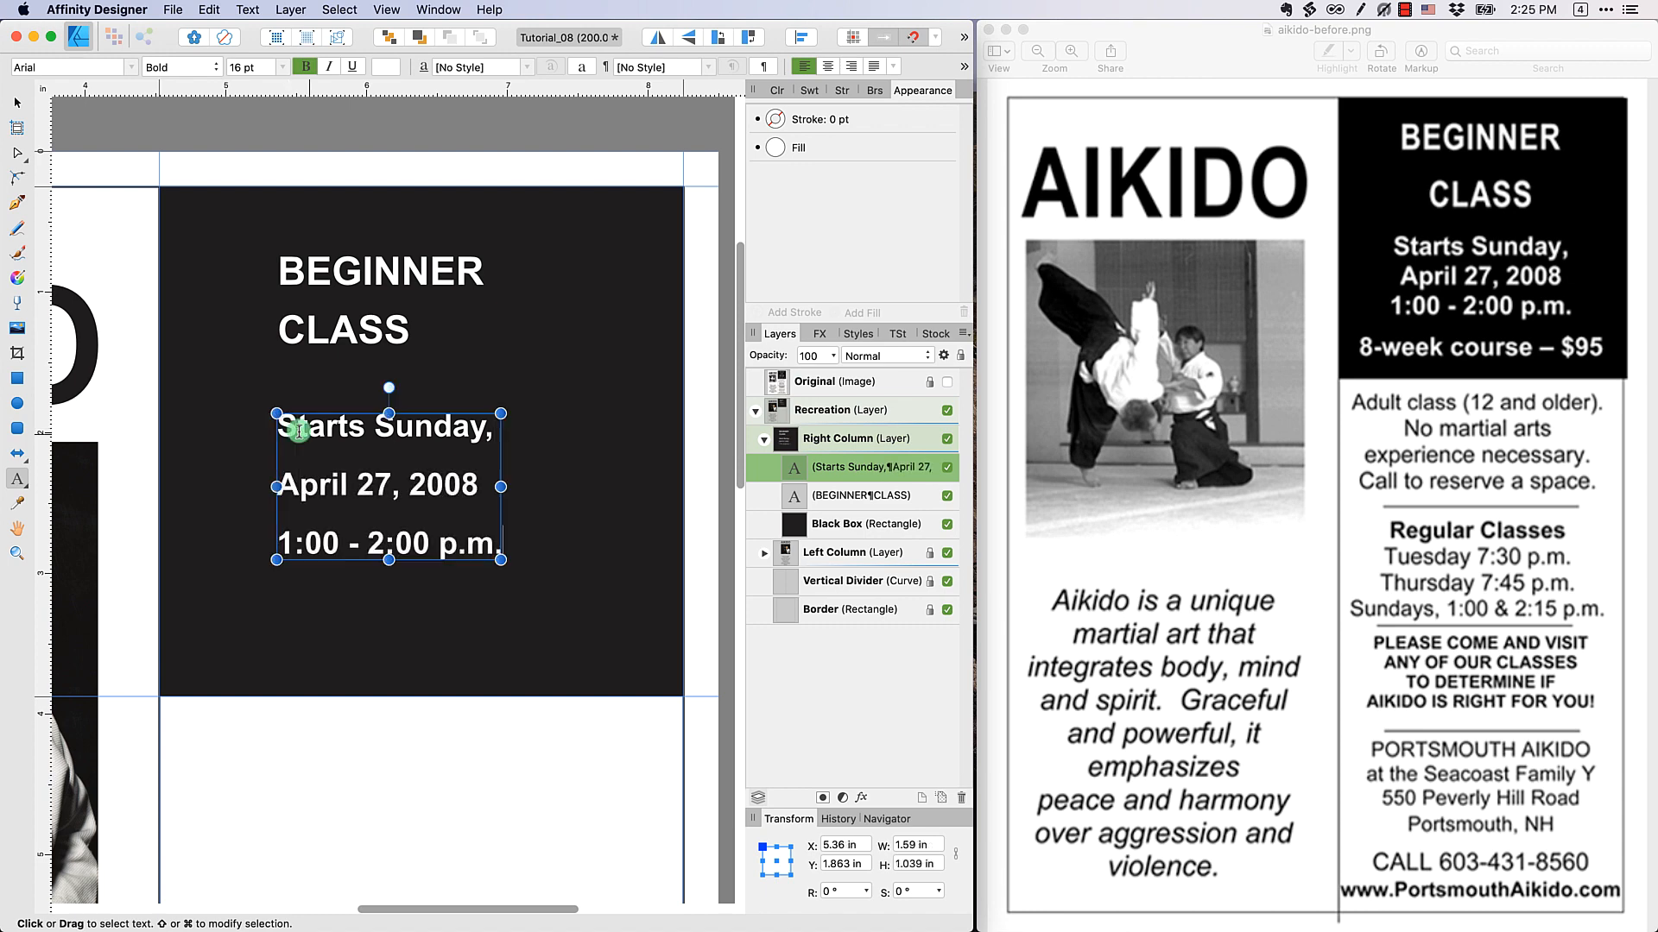
Add the 16 pt art text "8-week course - $95" below the time line, near the black box's lower edge
left_click(262, 644)
left_click(359, 652)
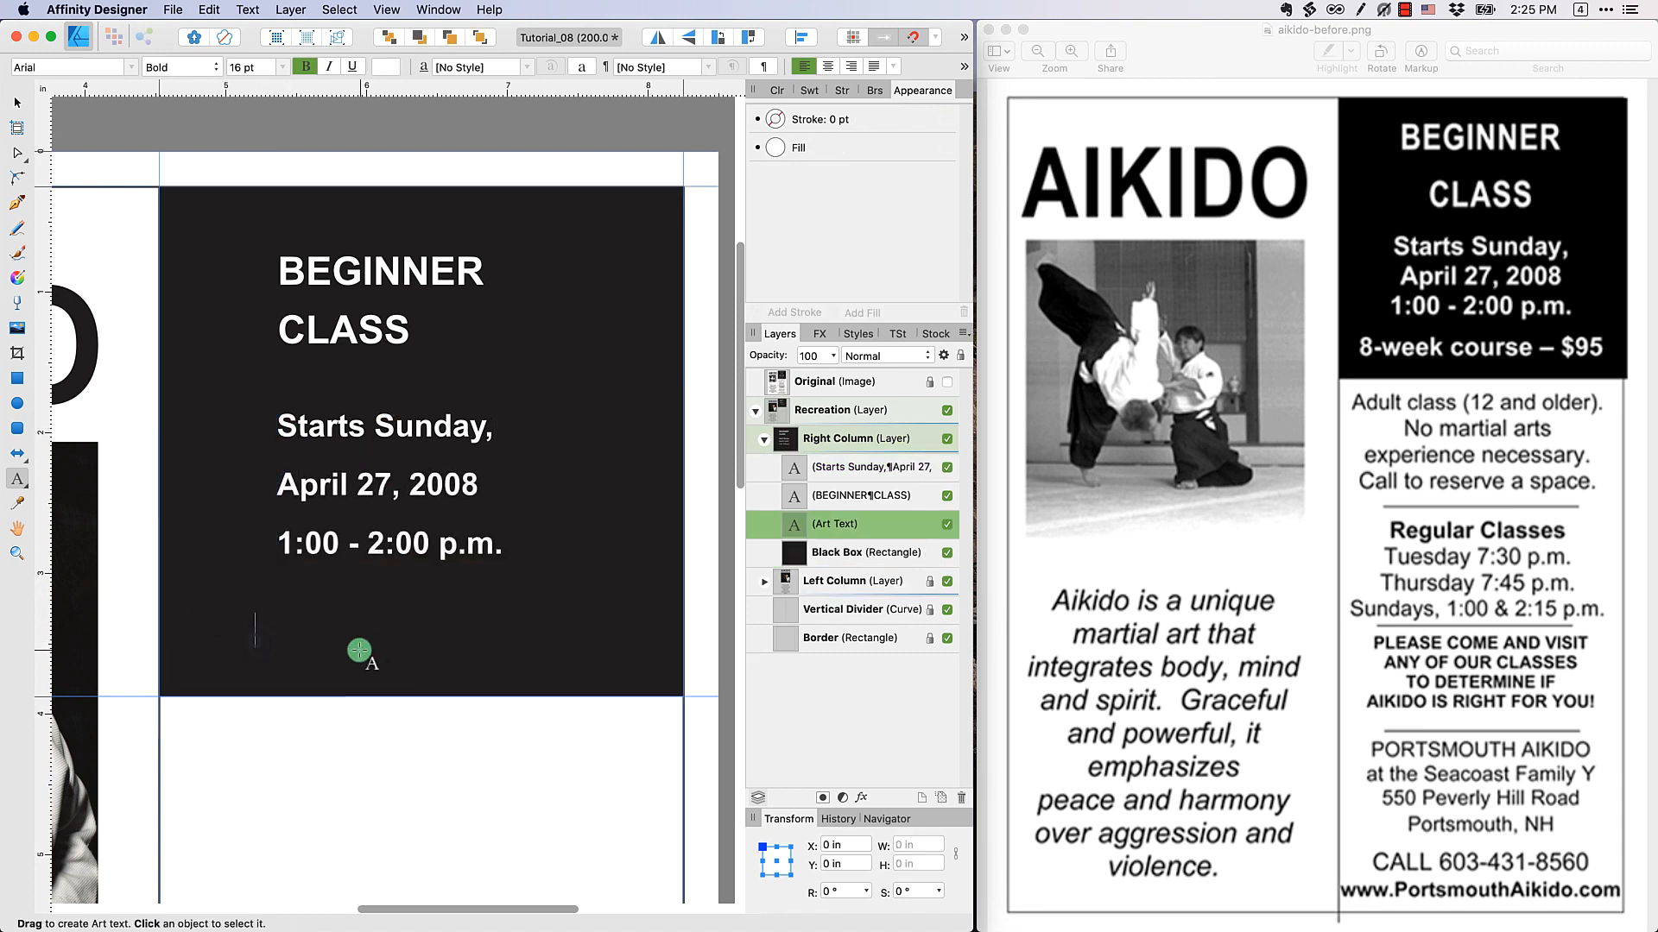
type("8-")
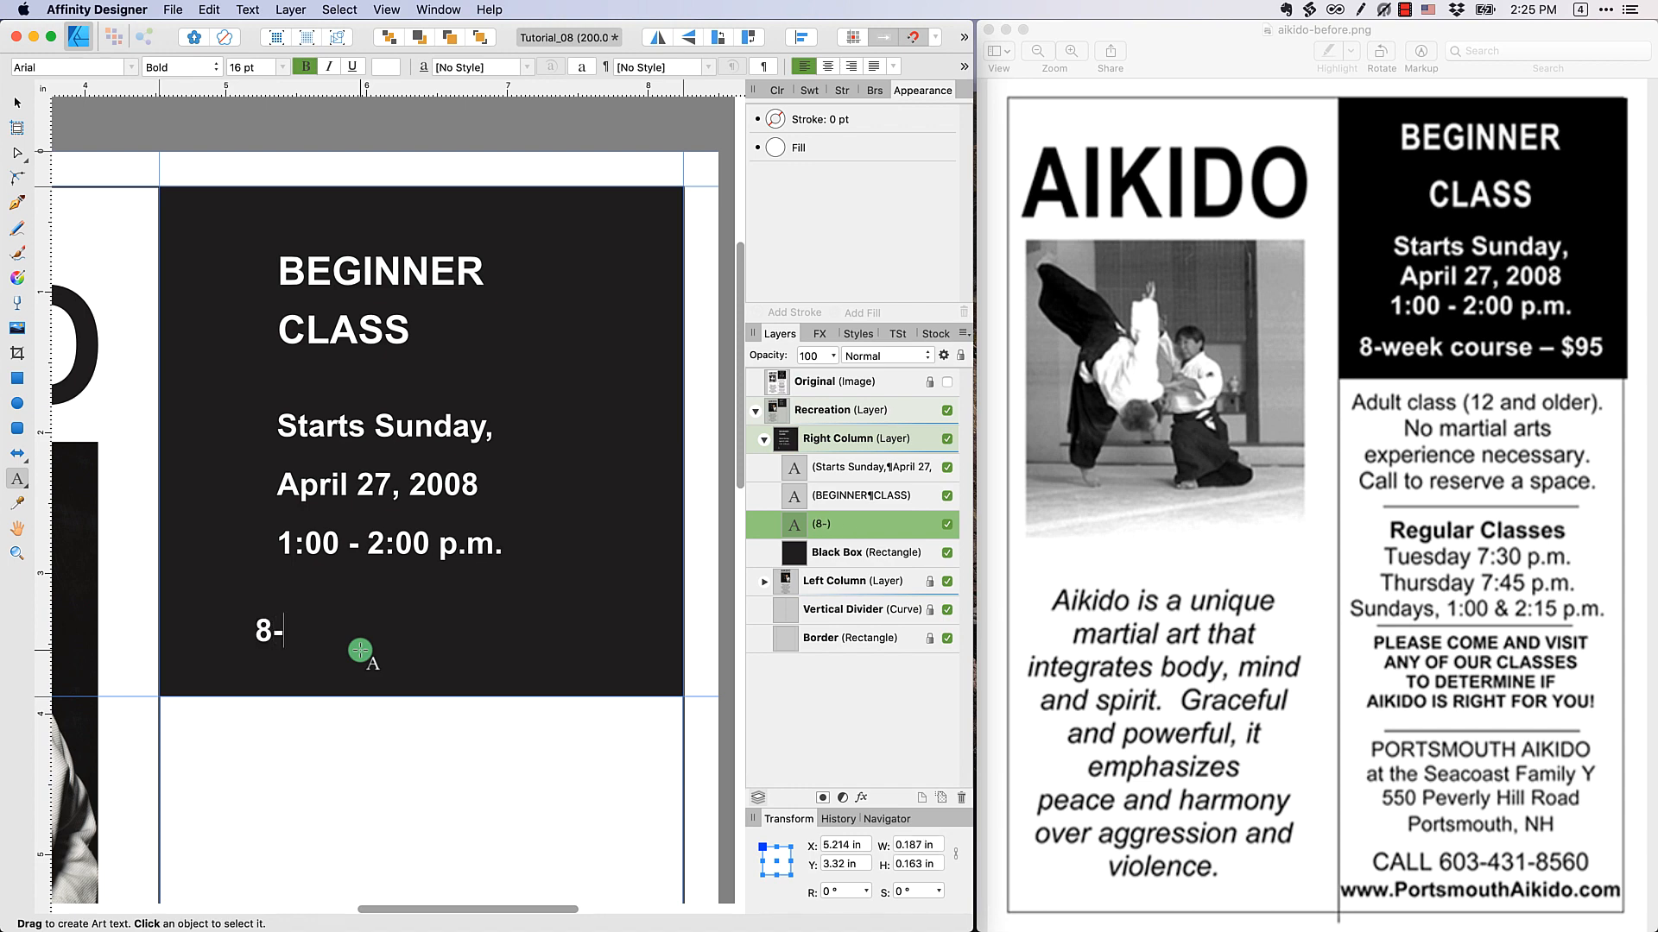
type("week course ")
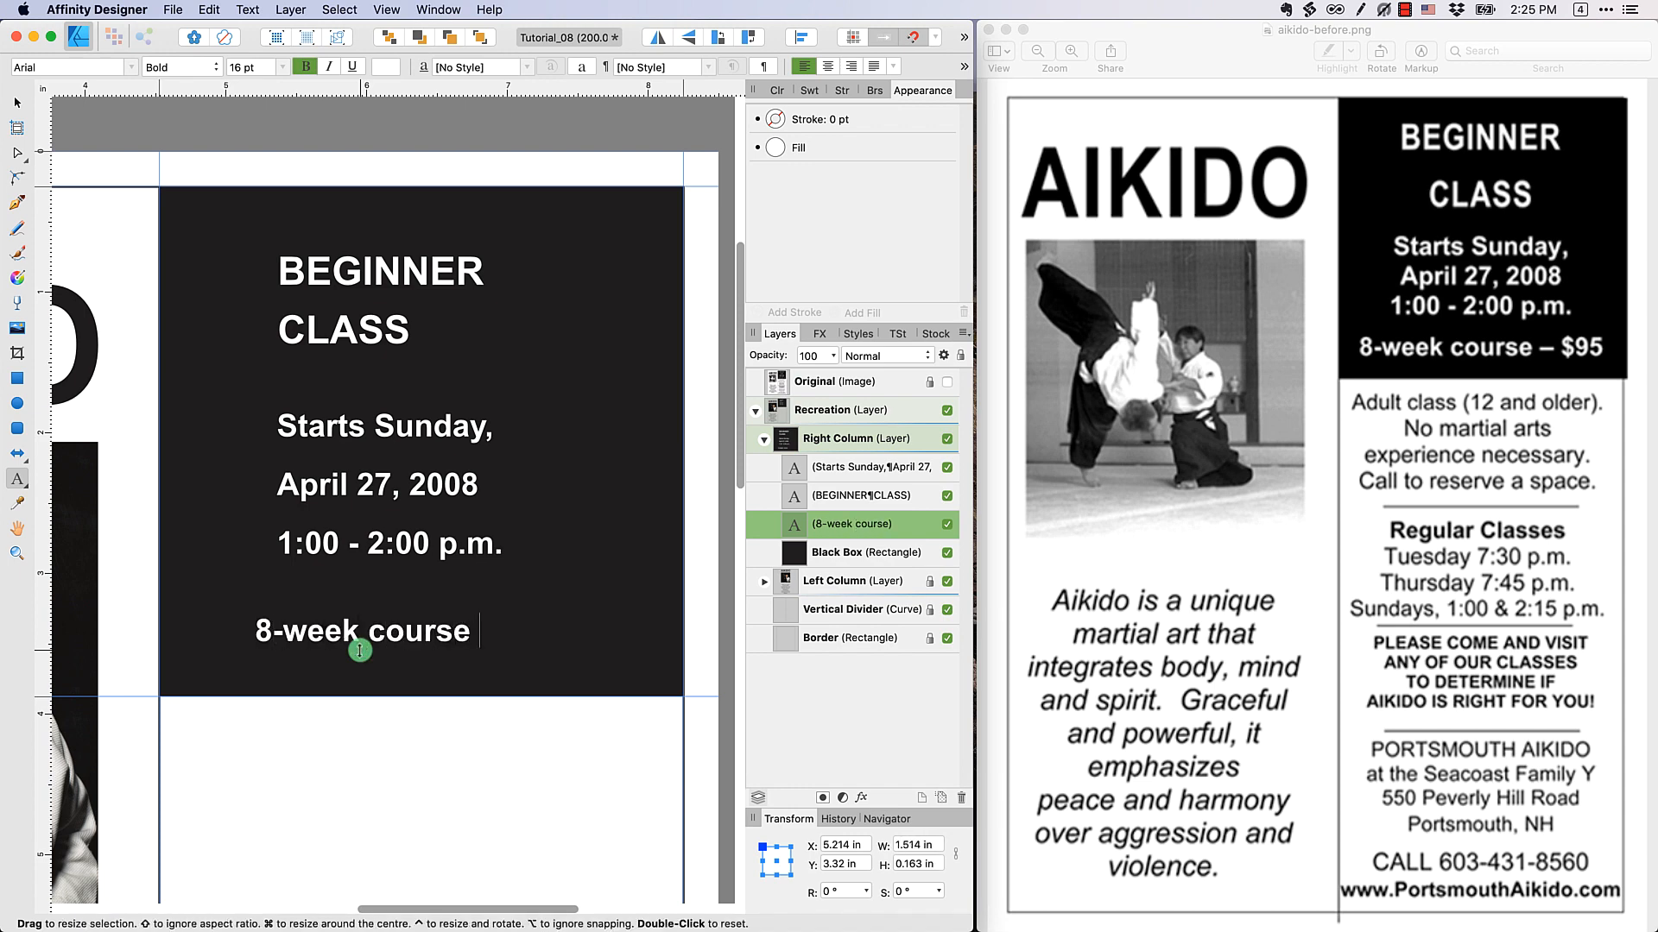
type("- $95")
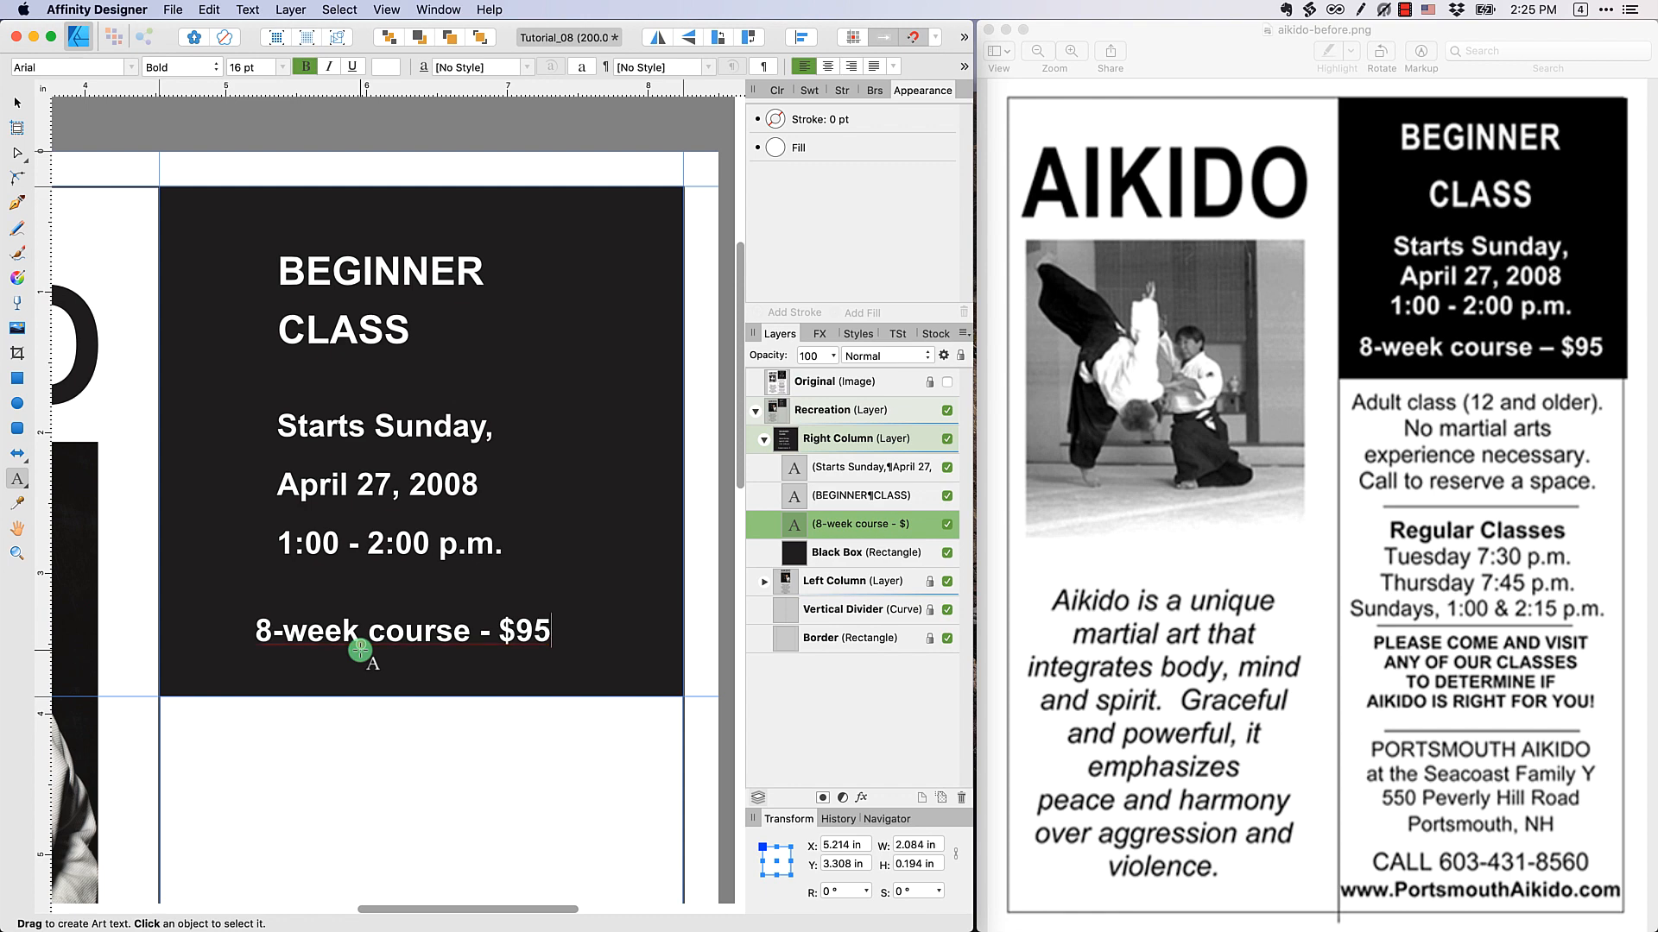
key("Escape")
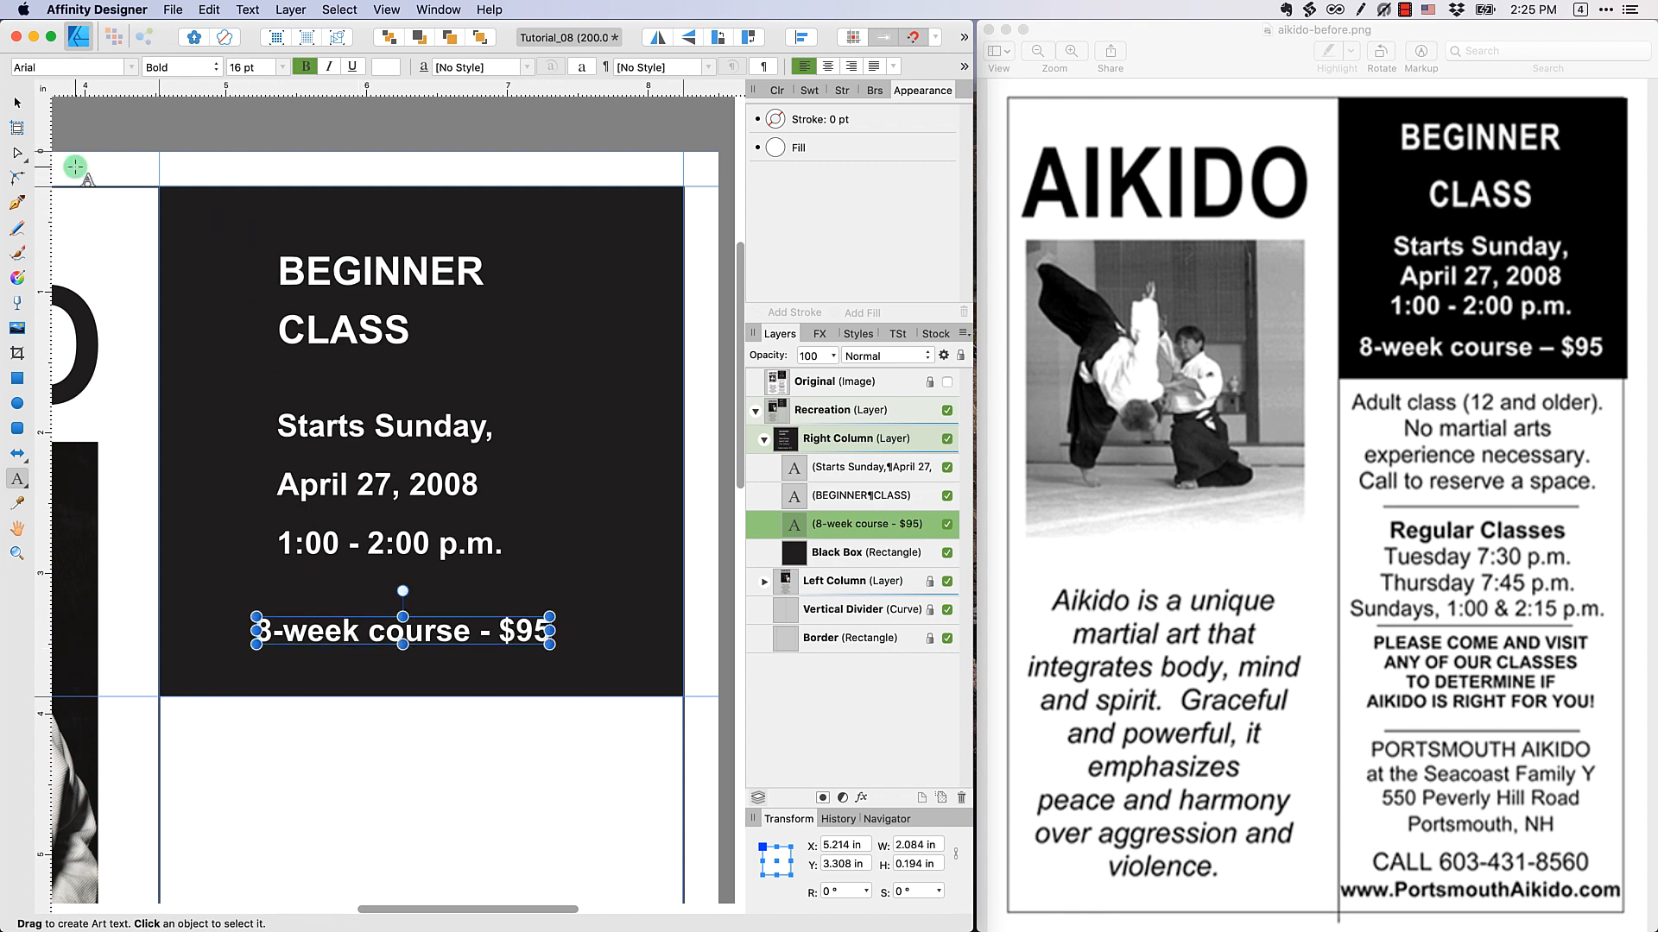
left_click(16, 103)
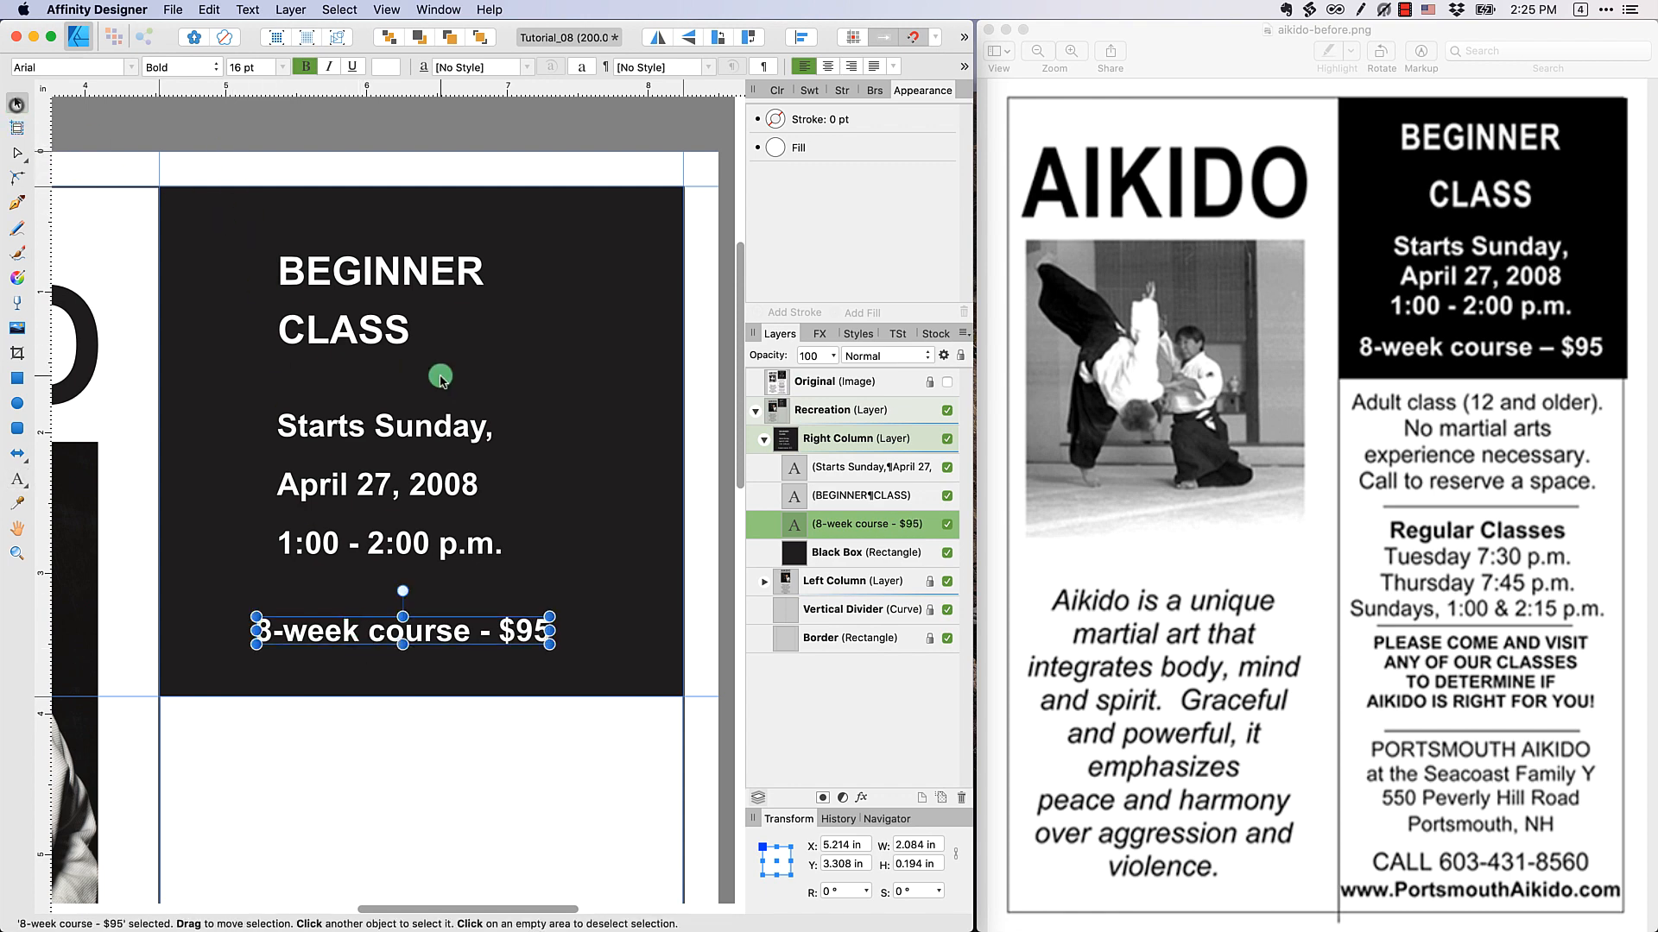
left_click(490, 702)
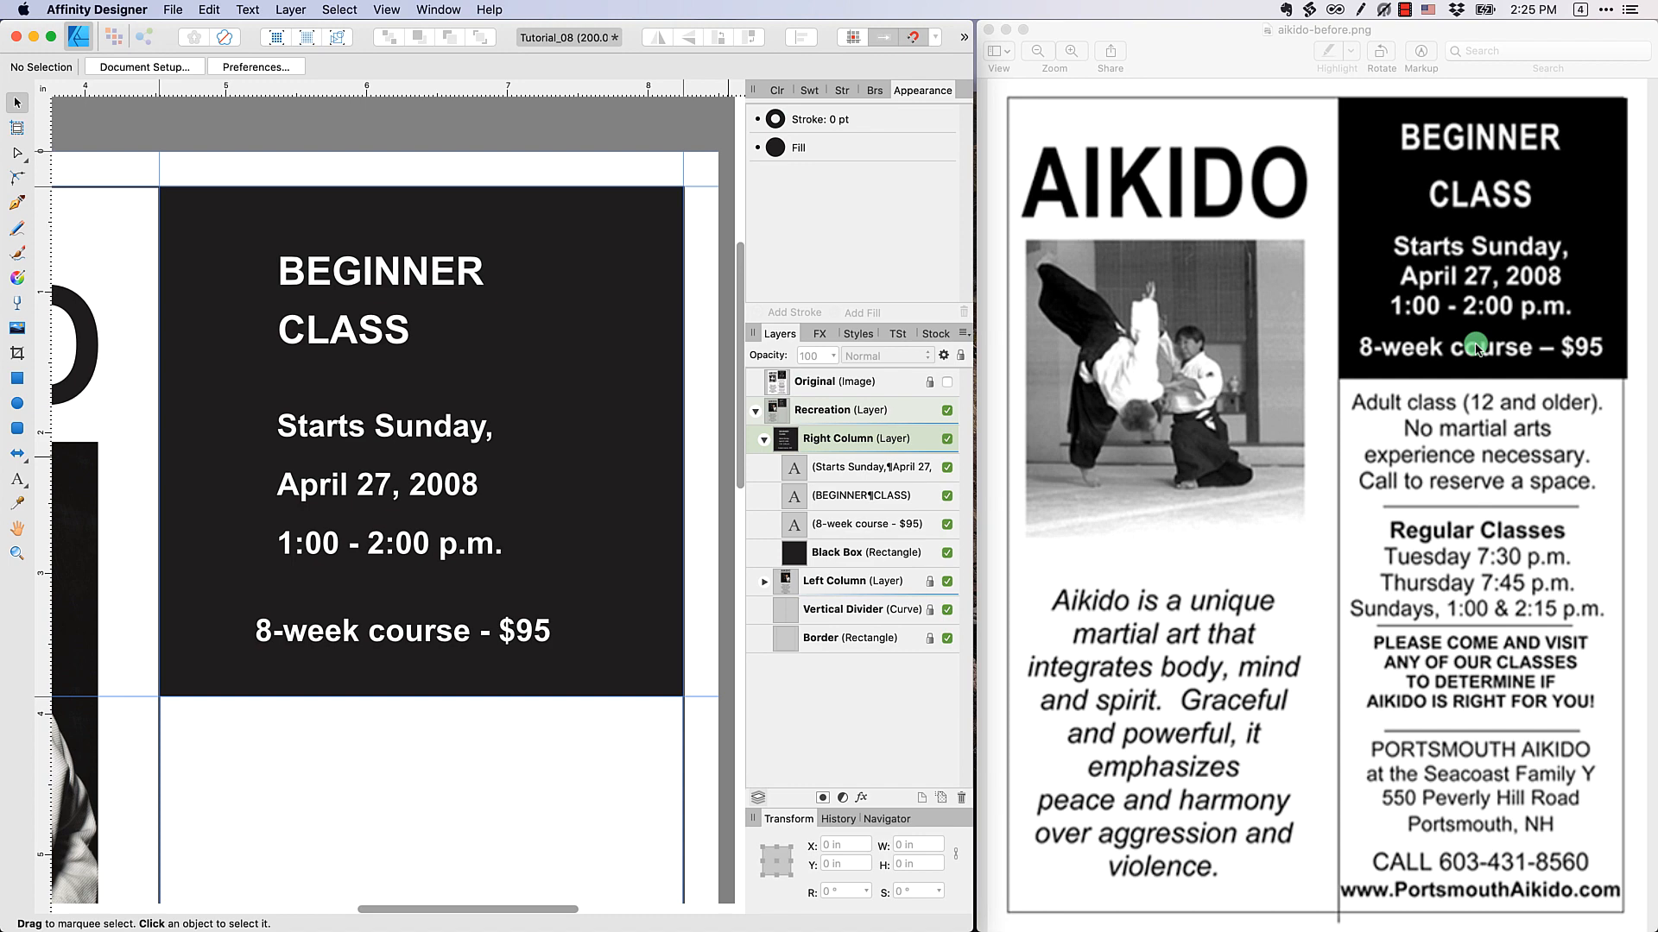
Remove bold from the three-line date and time text and from the 8-week course line
left_click(479, 553)
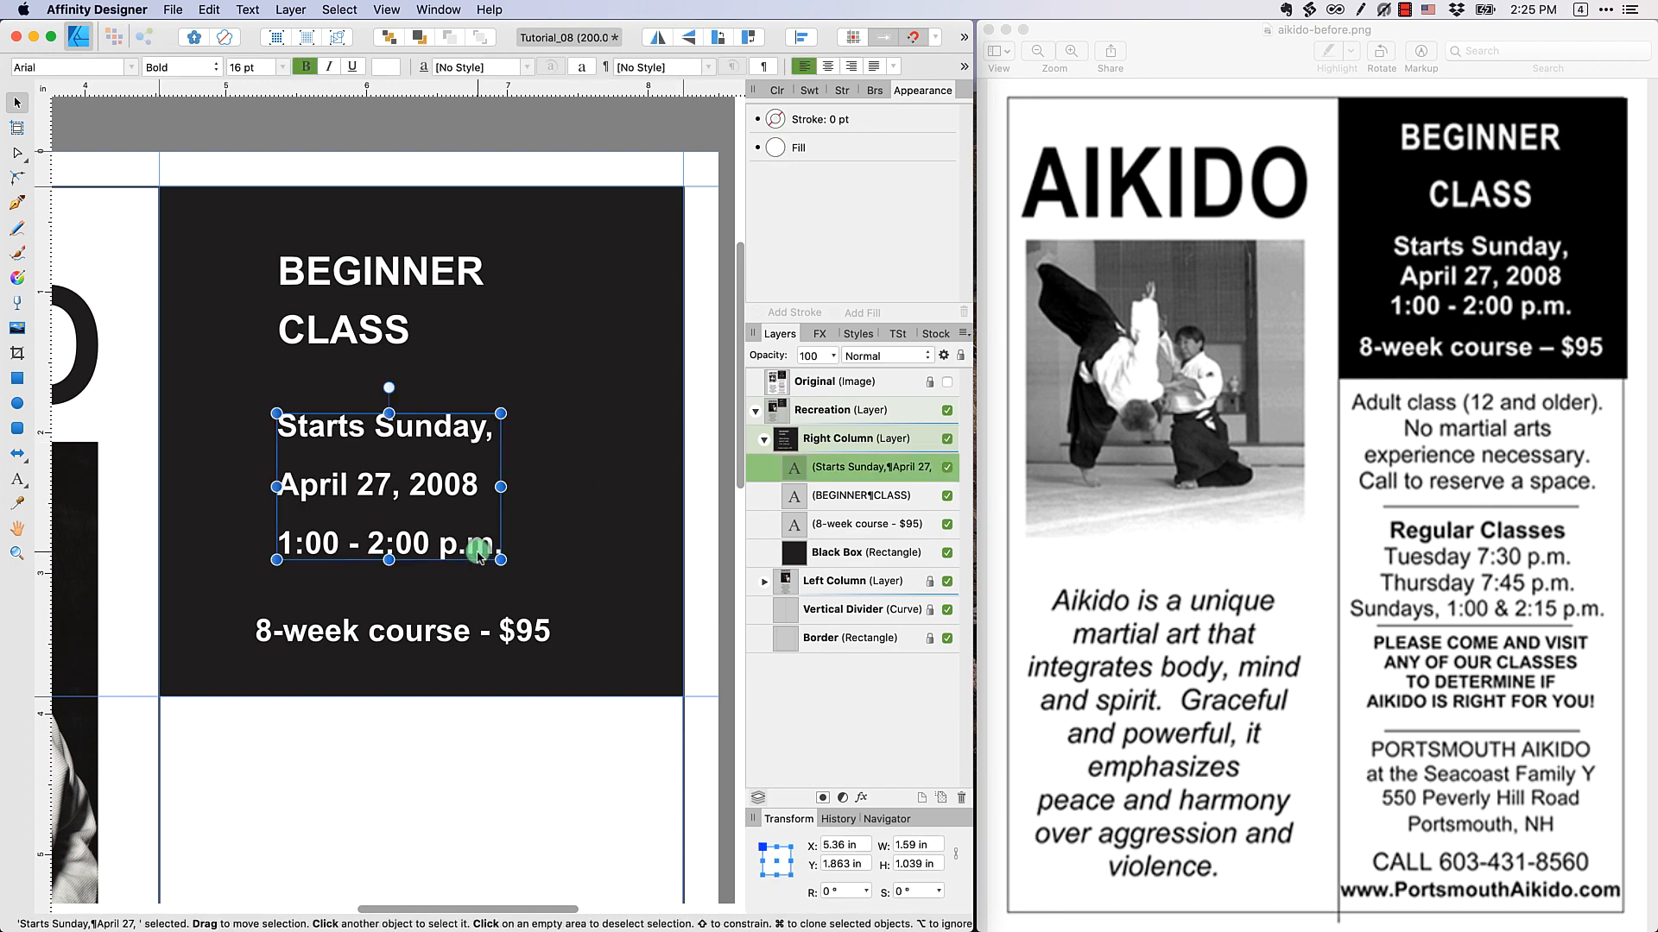
left_click(305, 66)
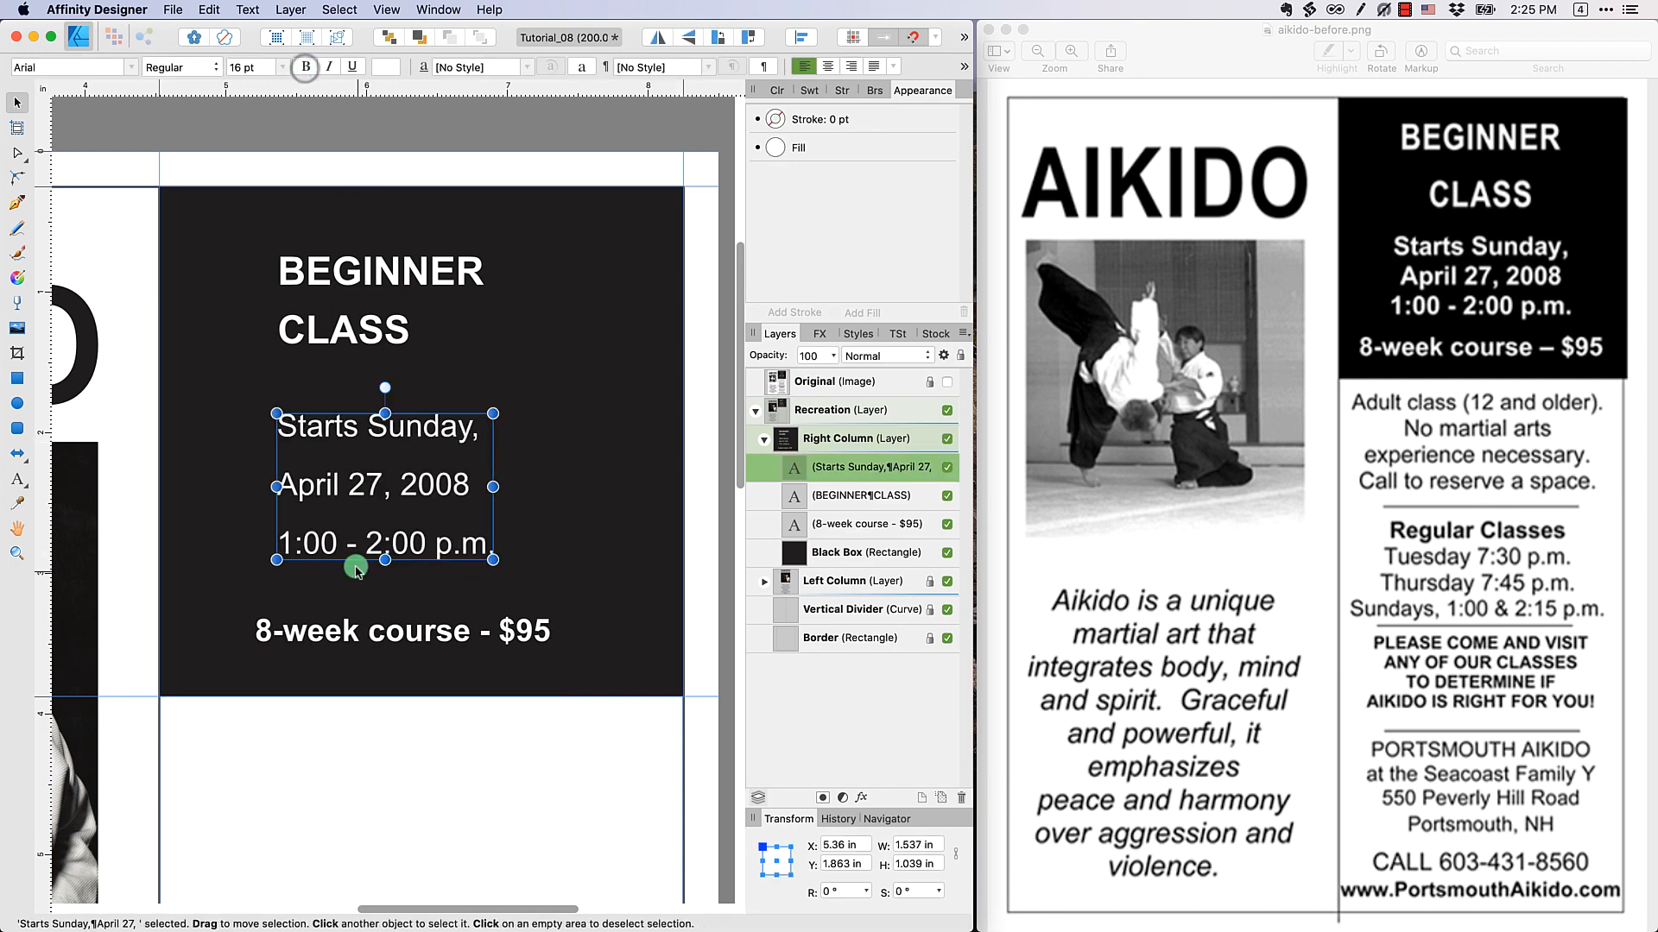
left_click(376, 637)
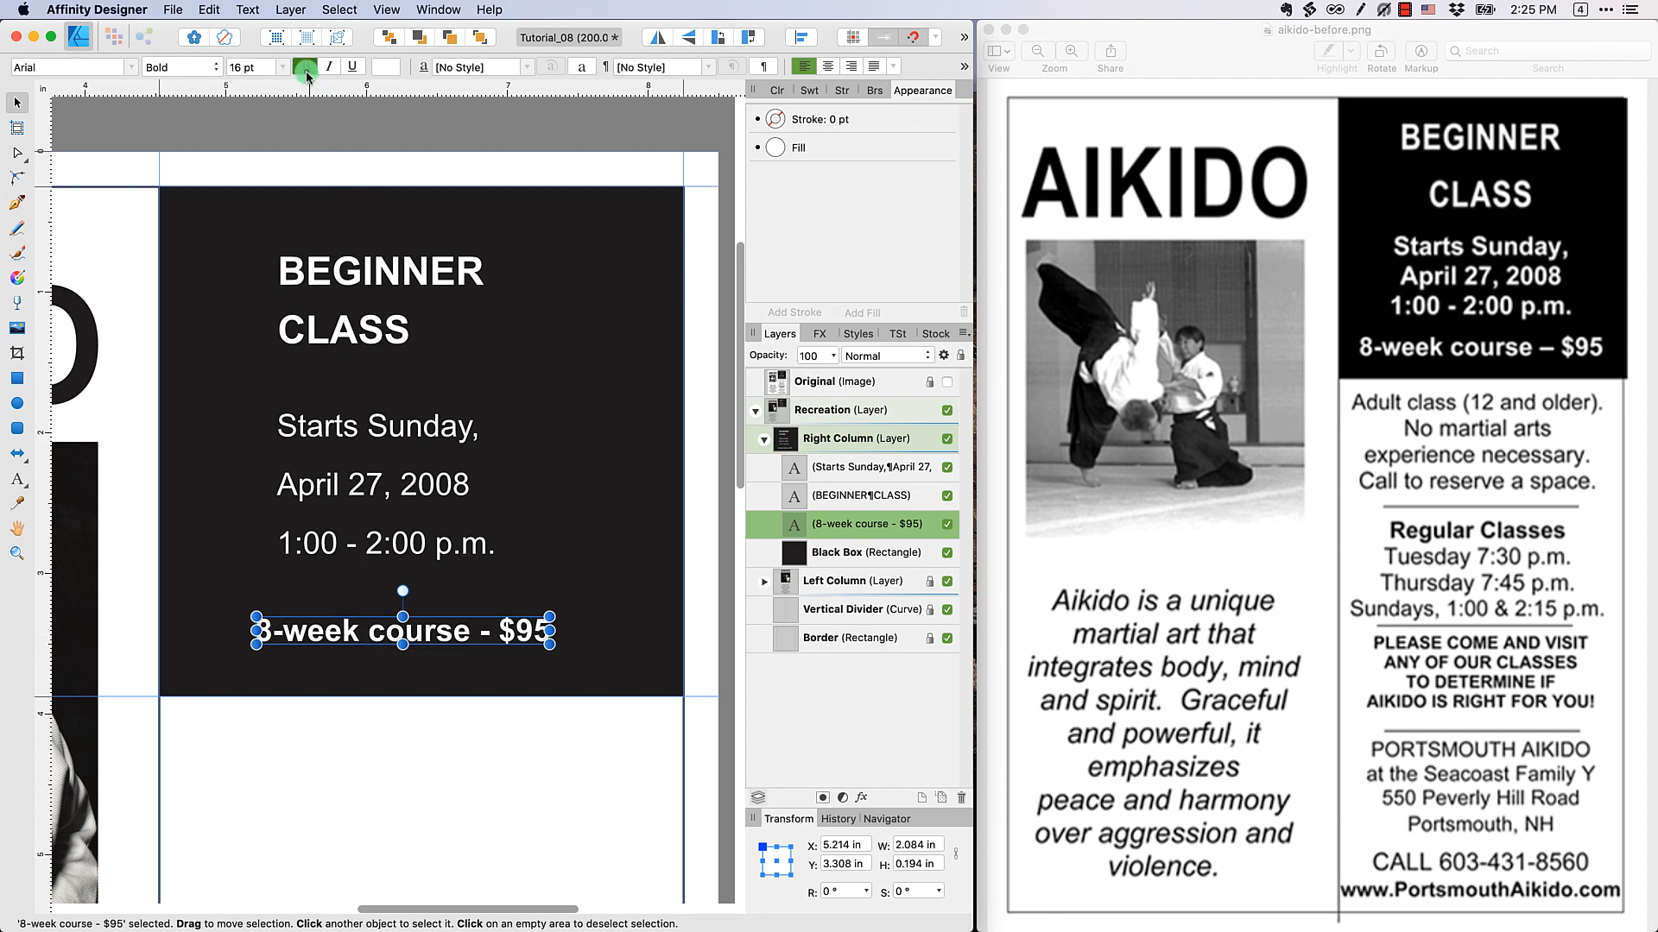
left_click(305, 67)
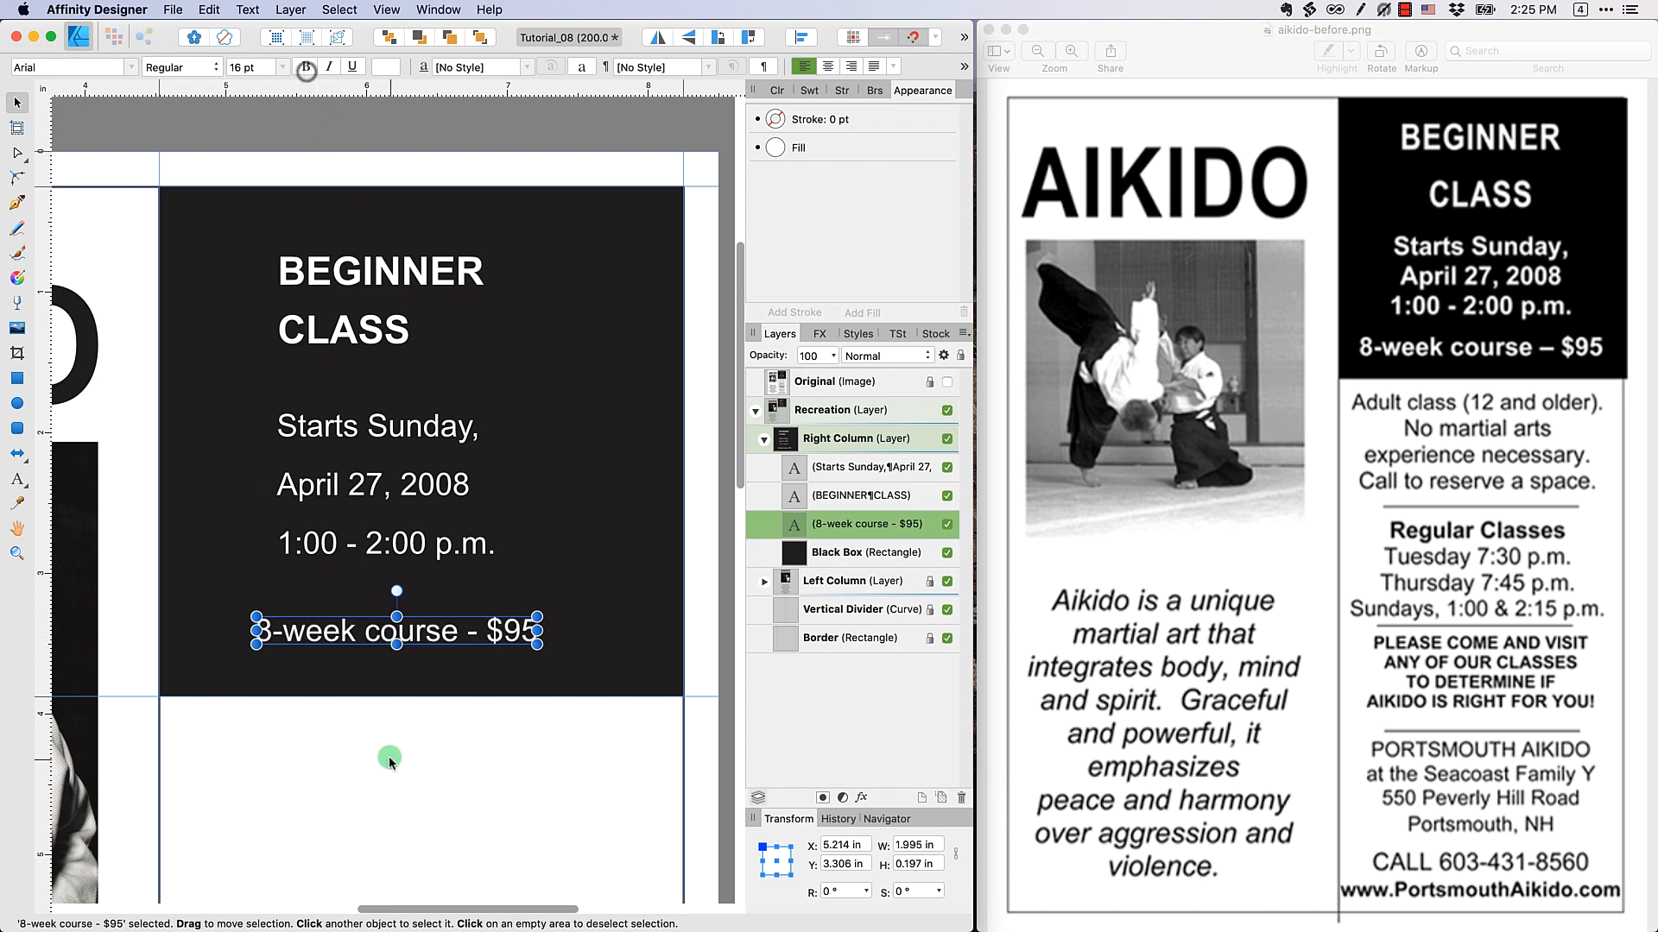
Centre the heading, the date and time text and the 8-week course line horizontally on the black box
left_click(372, 332)
left_click(369, 471, "shift")
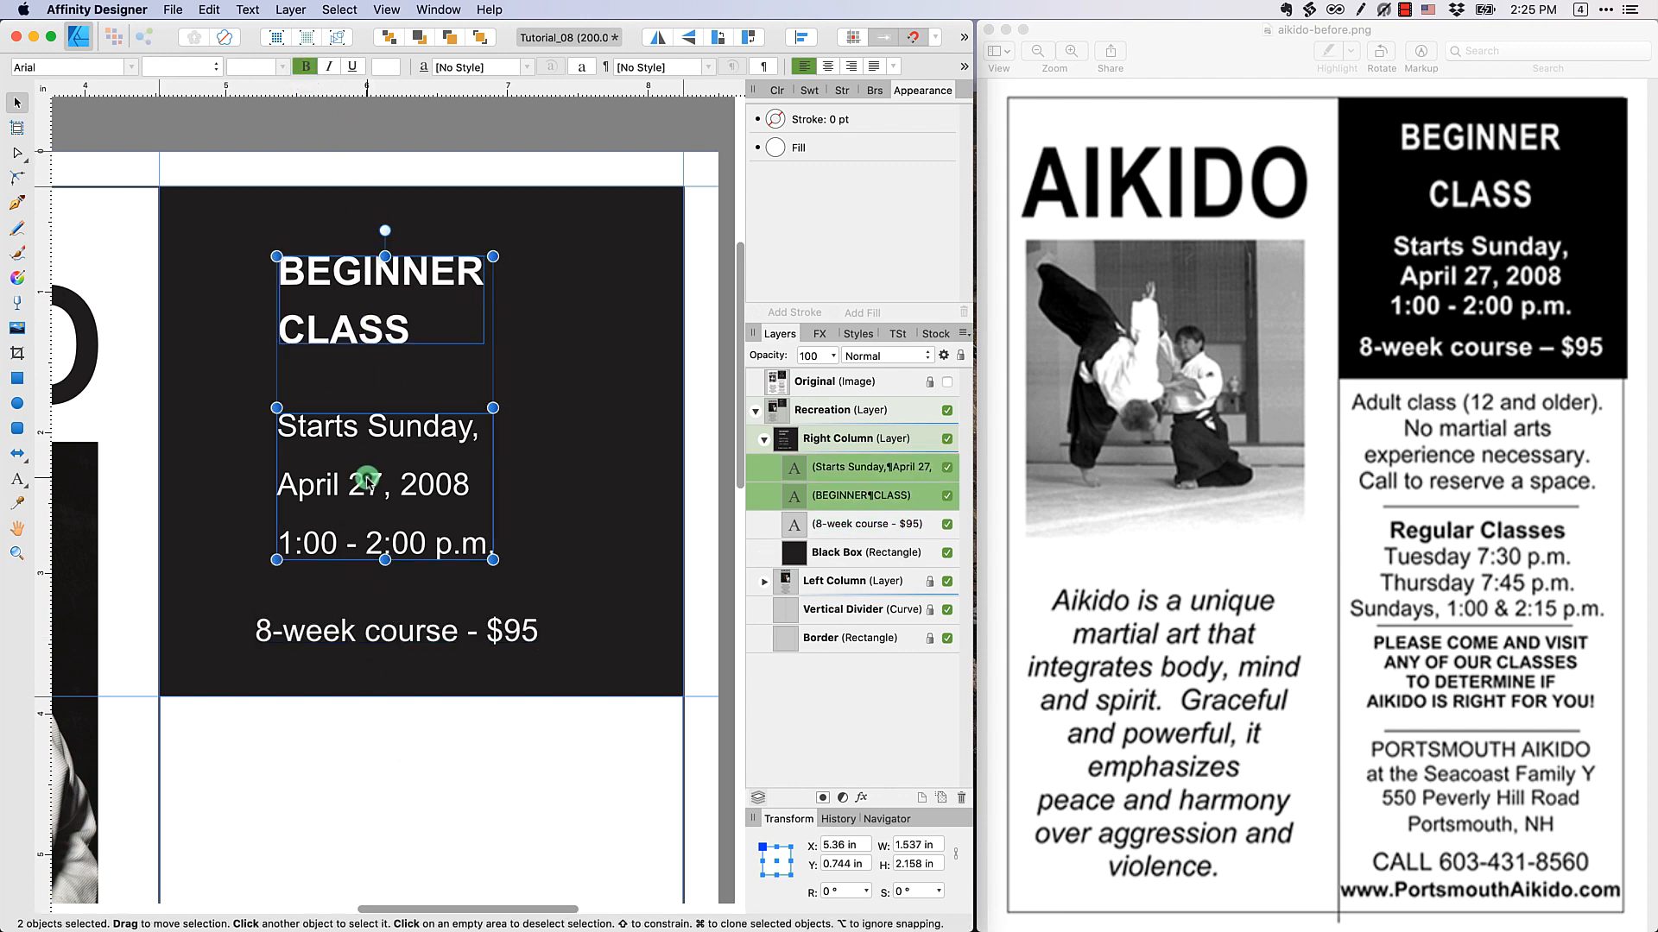
left_click(406, 633, "shift")
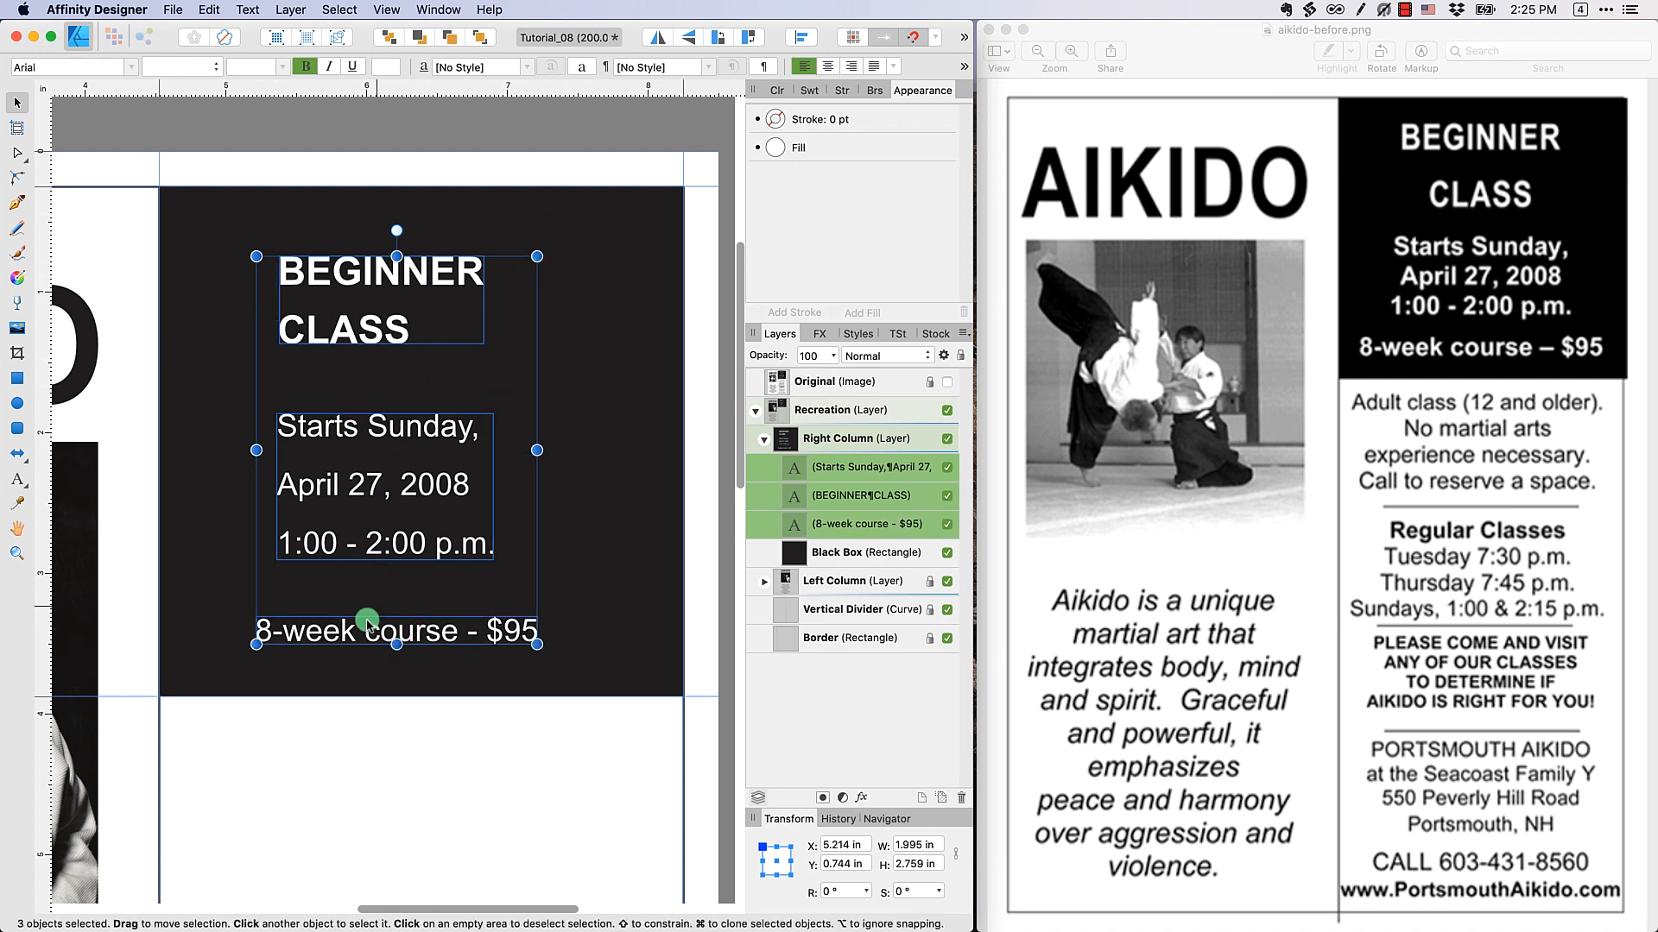
left_click(612, 427, "shift")
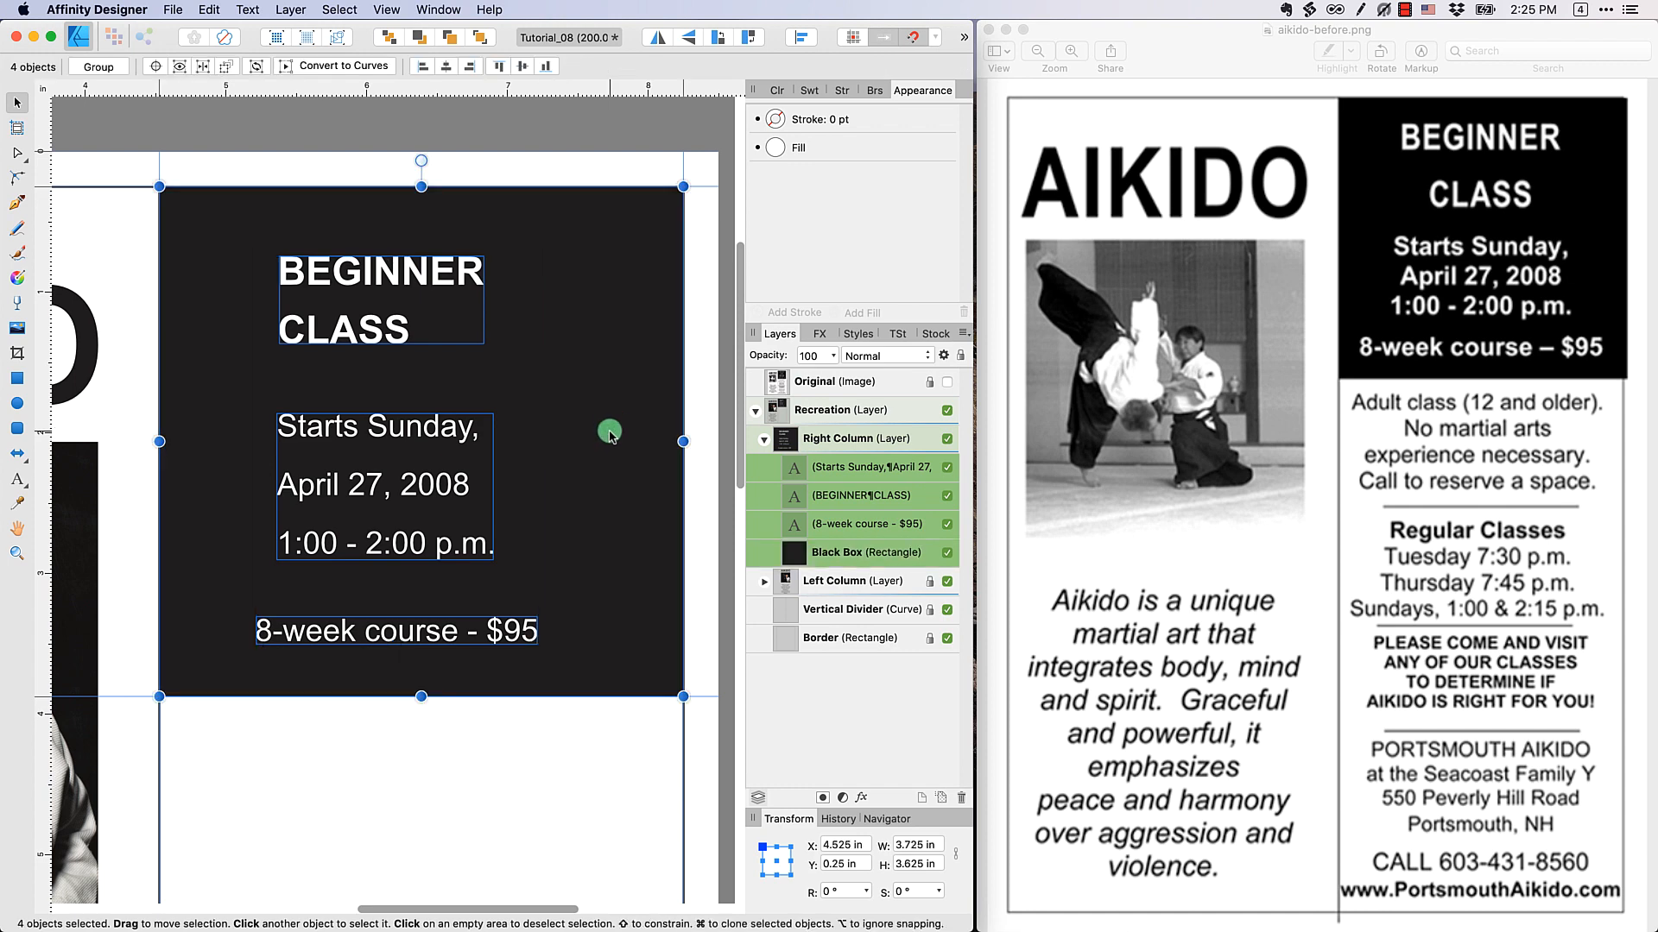
left_click(445, 67)
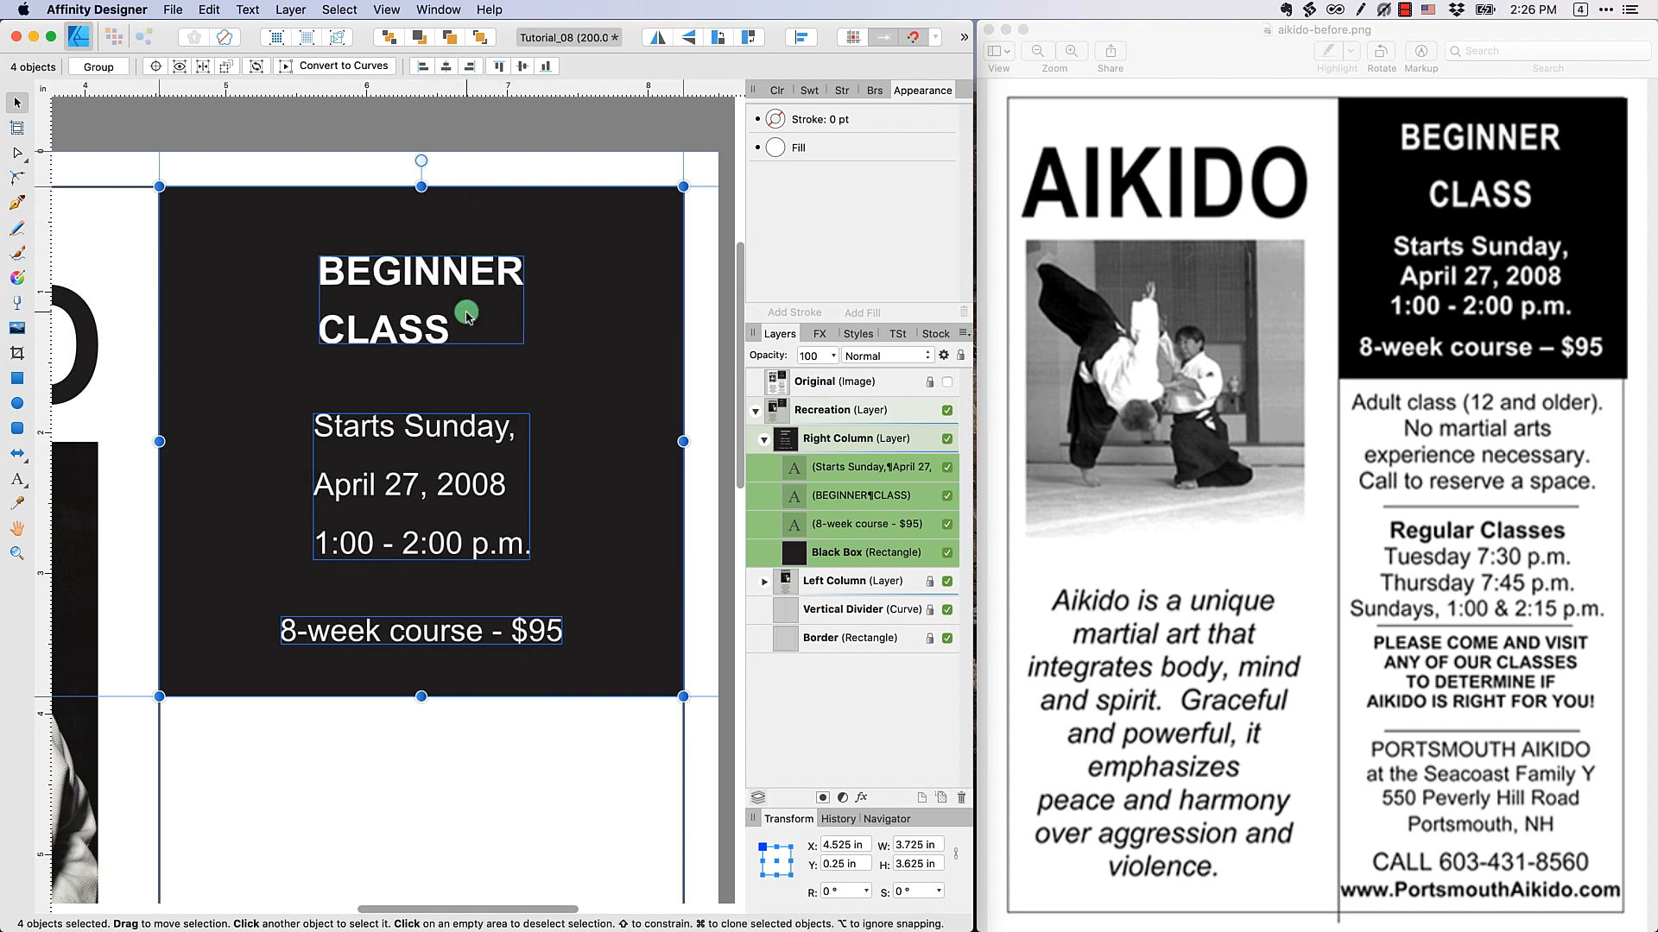
Centre-align the lines within the BEGINNER CLASS heading, the date and time text and the 8-week course text
left_click(487, 212)
left_click(426, 268)
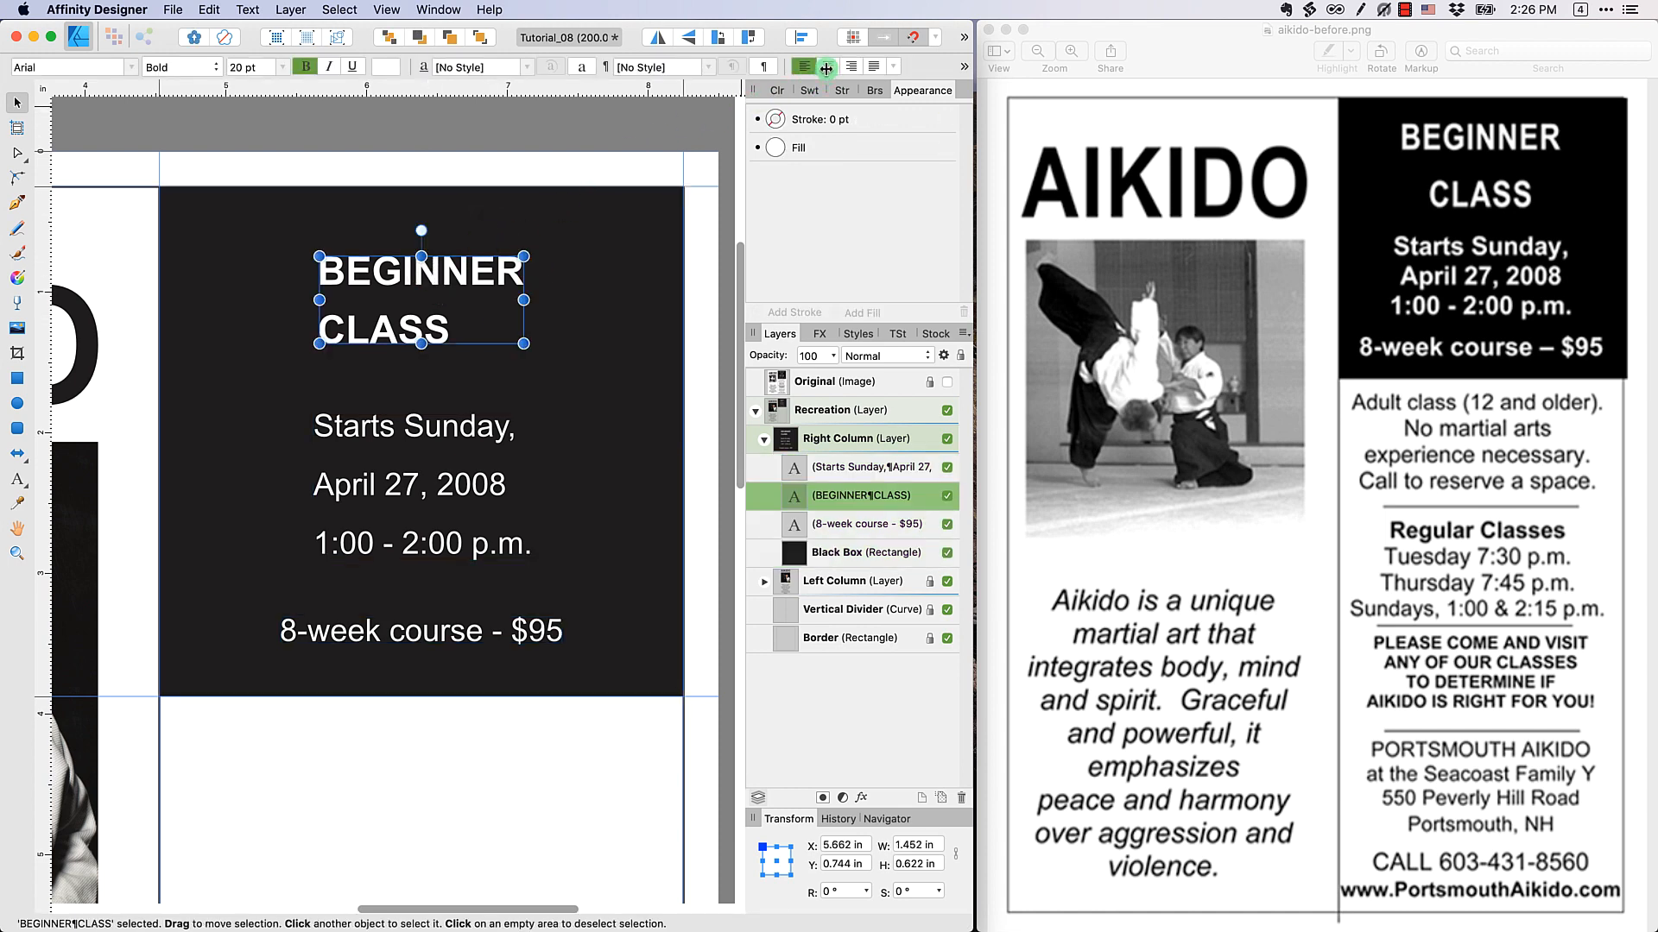
left_click(827, 67)
left_click(452, 438)
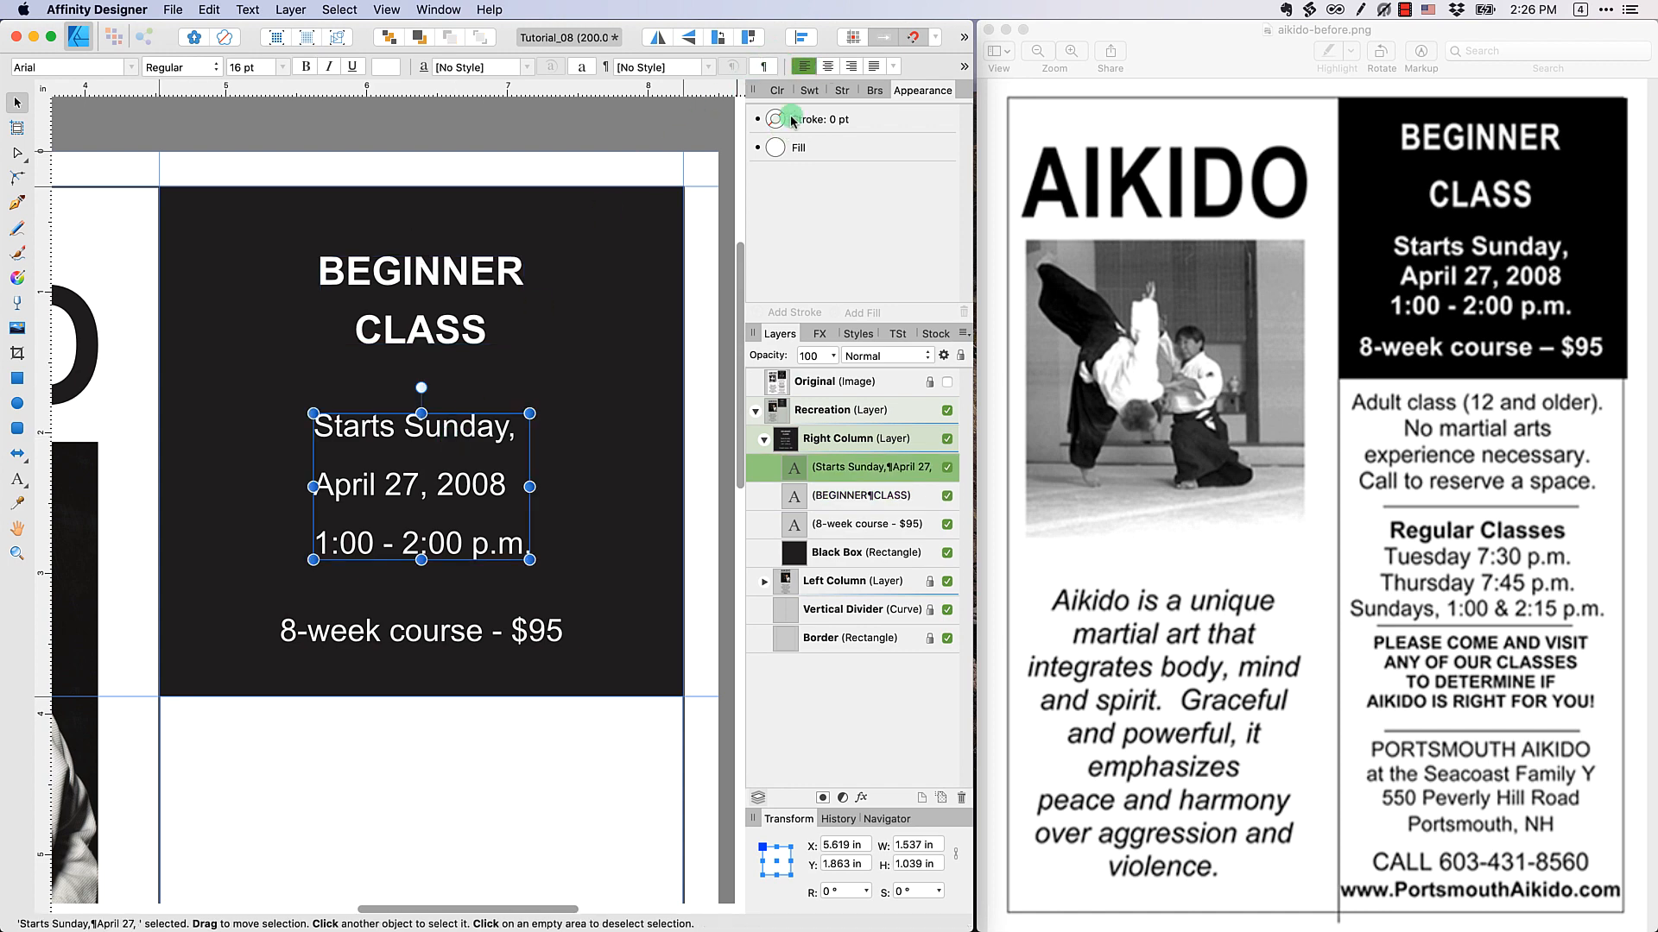
left_click(829, 69)
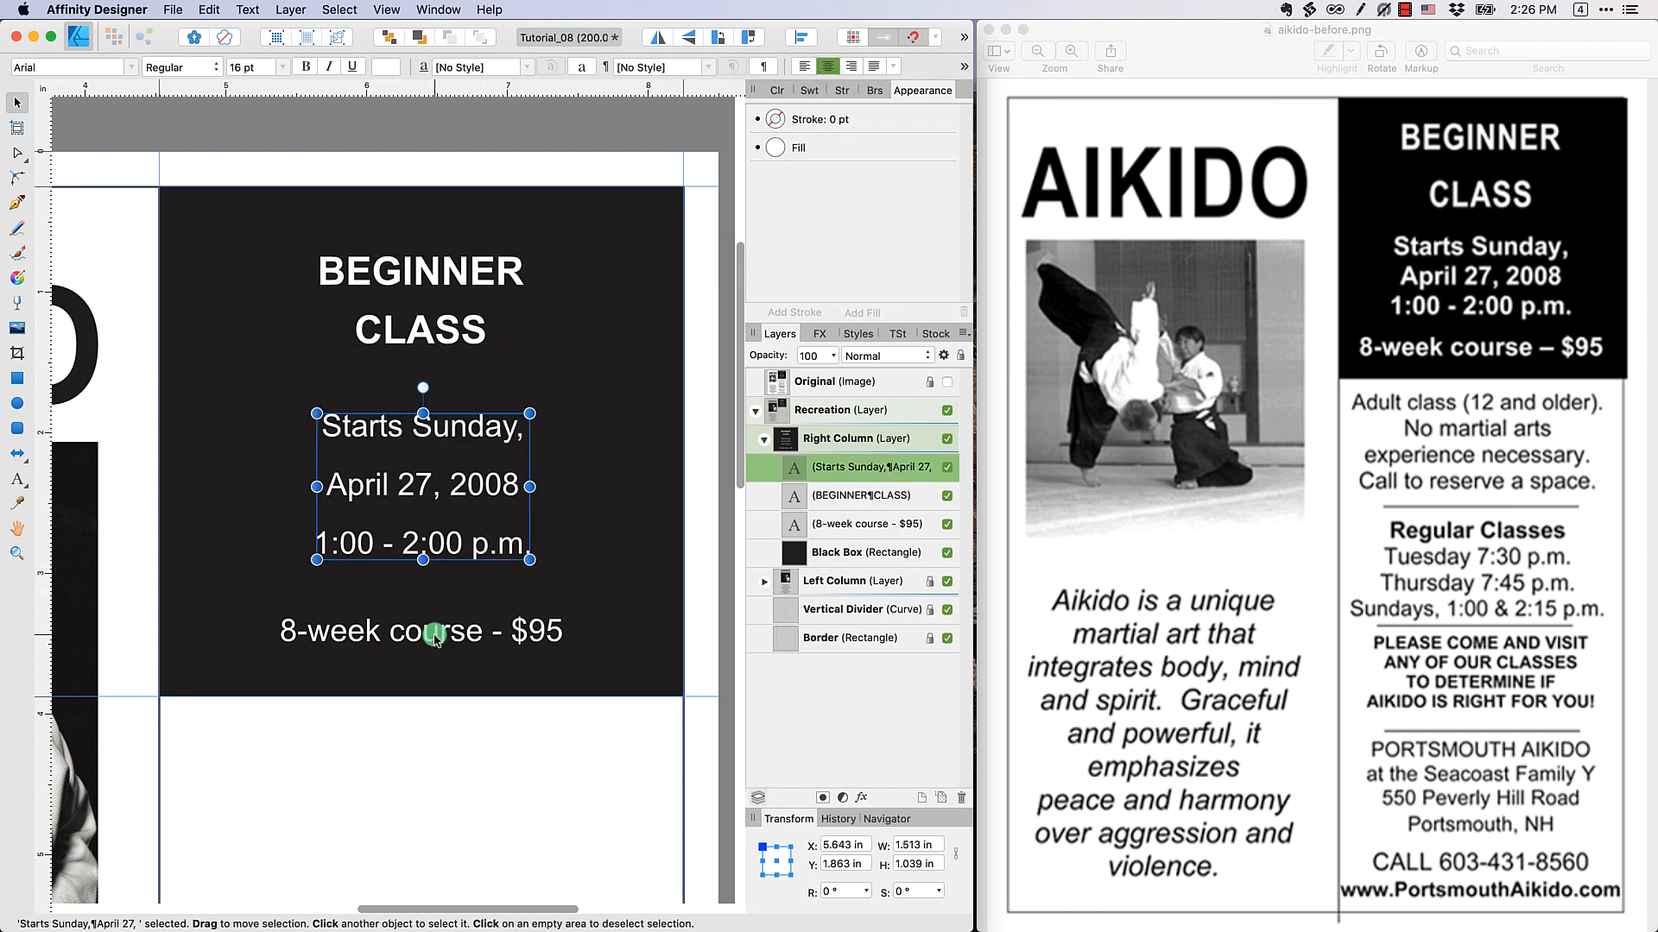
left_click(450, 611)
left_click(830, 74)
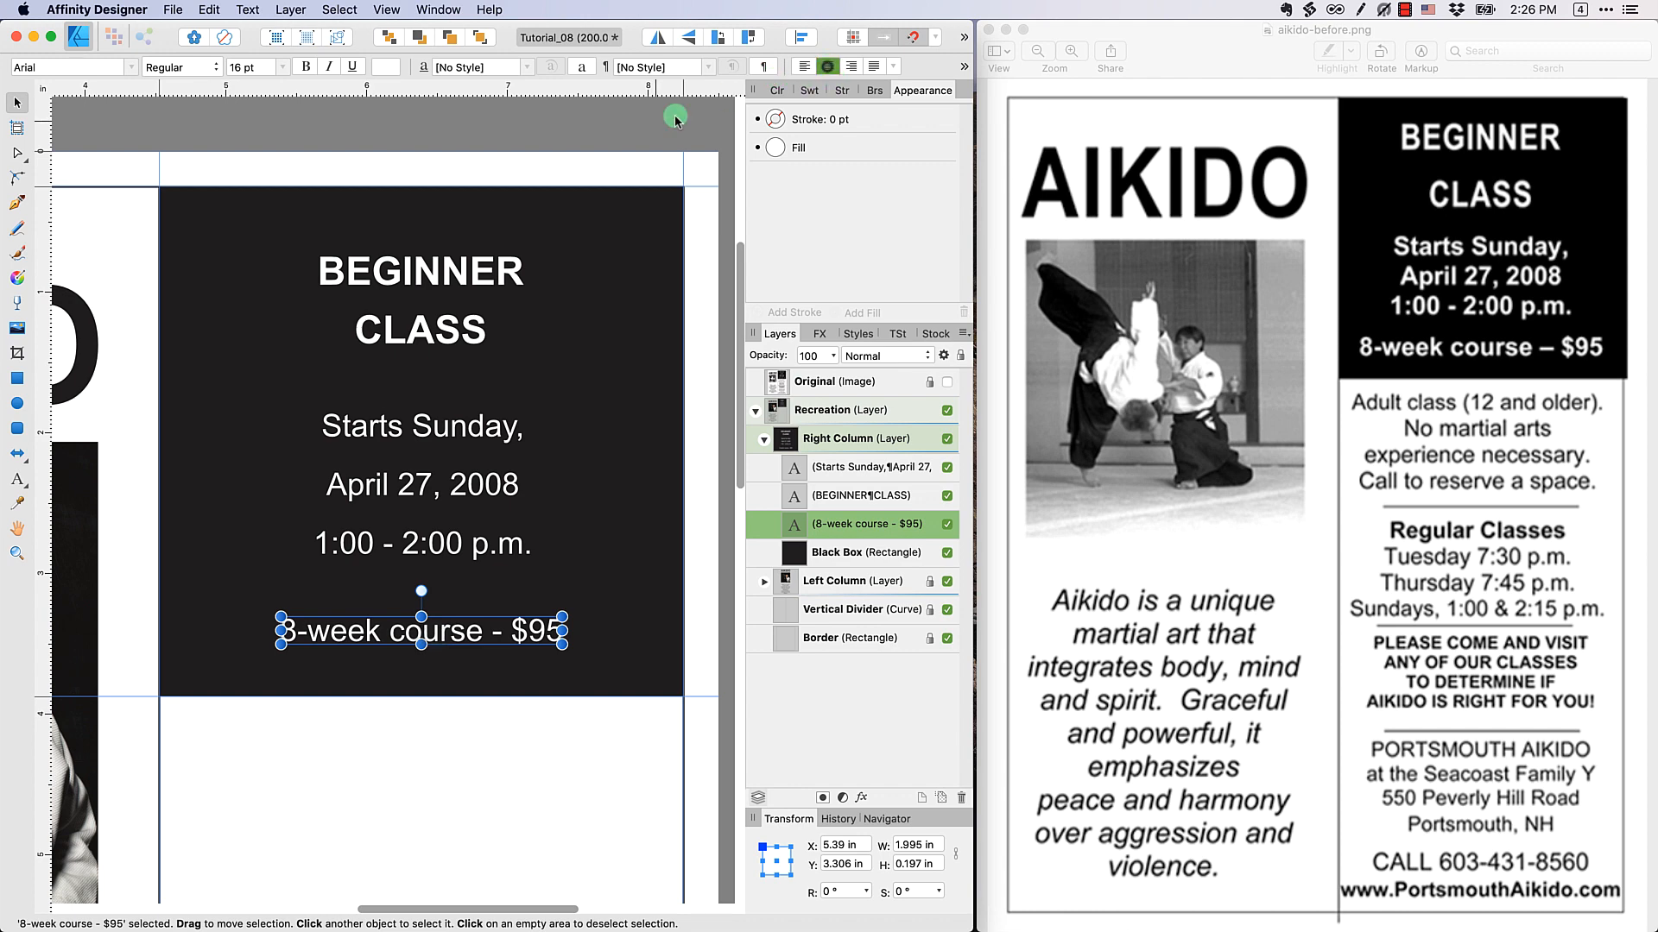
left_click(531, 131)
Show the Original image, place horizontal guides under its BEGINNER, CLASS, Starts Sunday and 8-week course lines, and hide it again
left_click(947, 382)
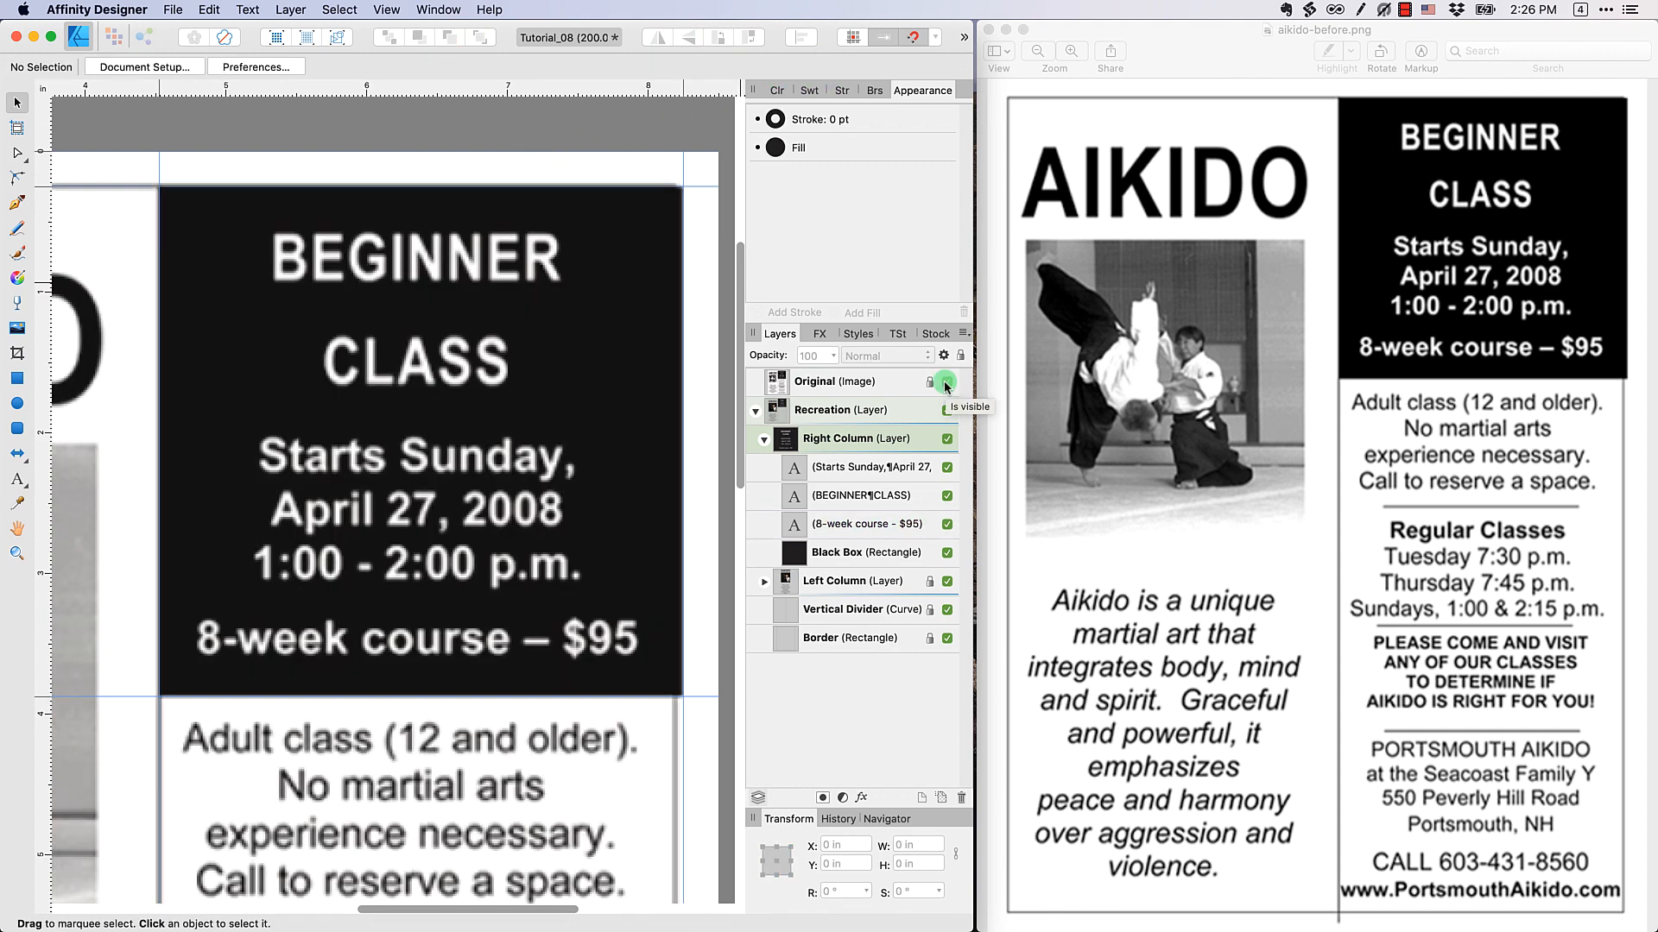
left_click_drag(488, 86, 474, 281)
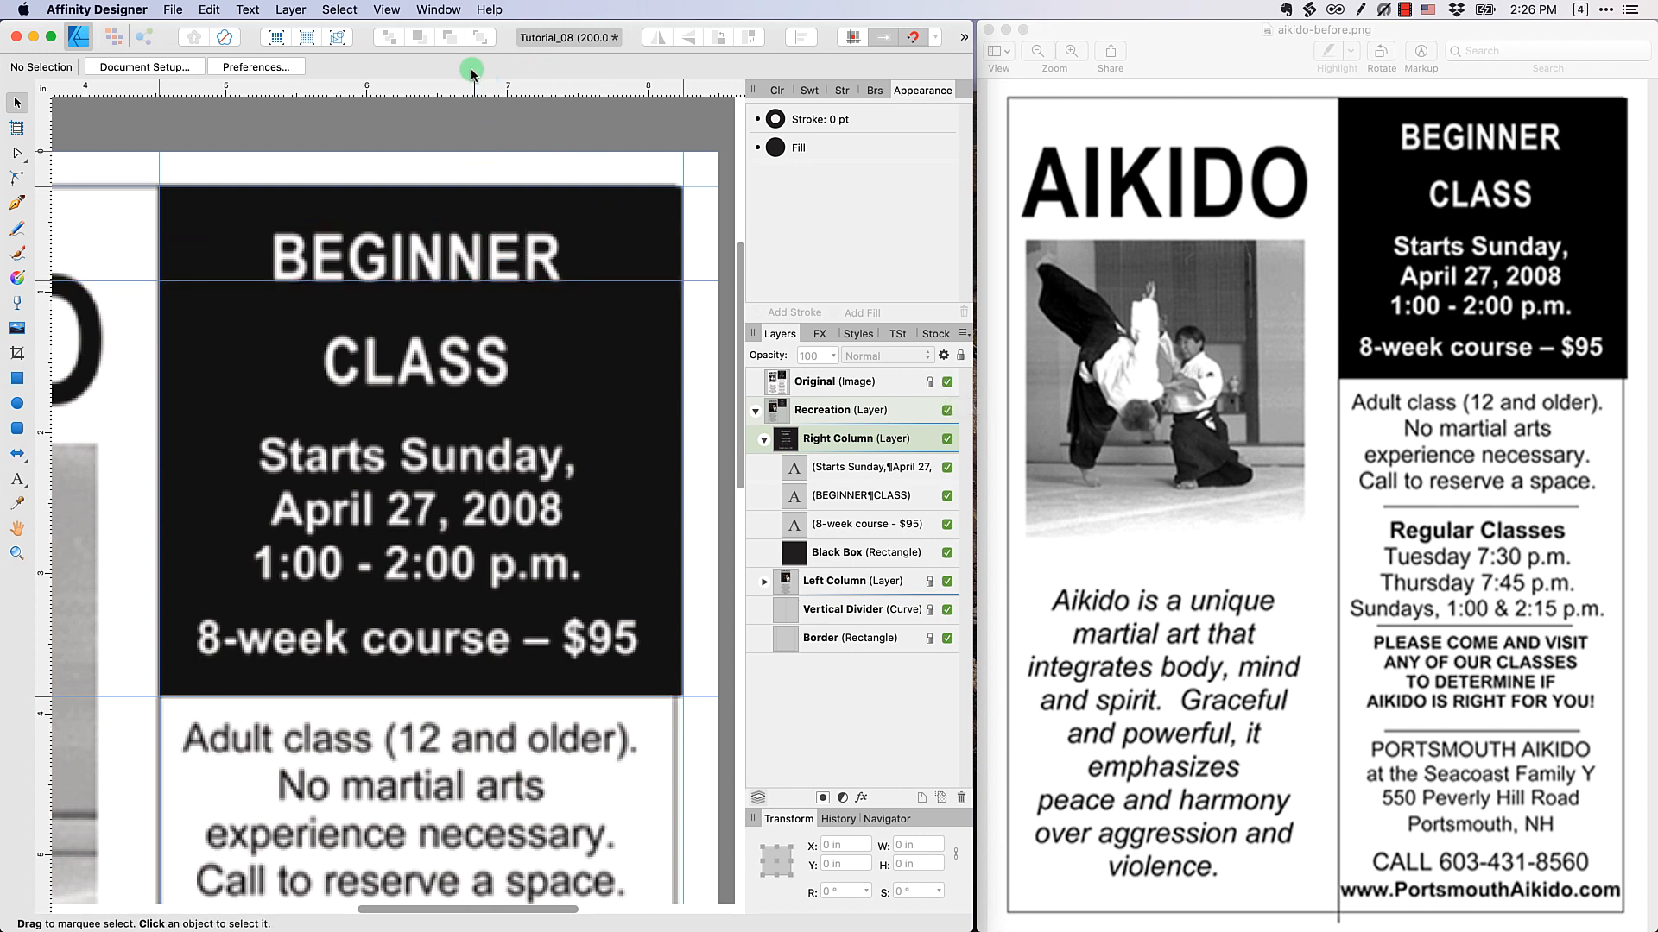
left_click_drag(446, 91, 486, 385)
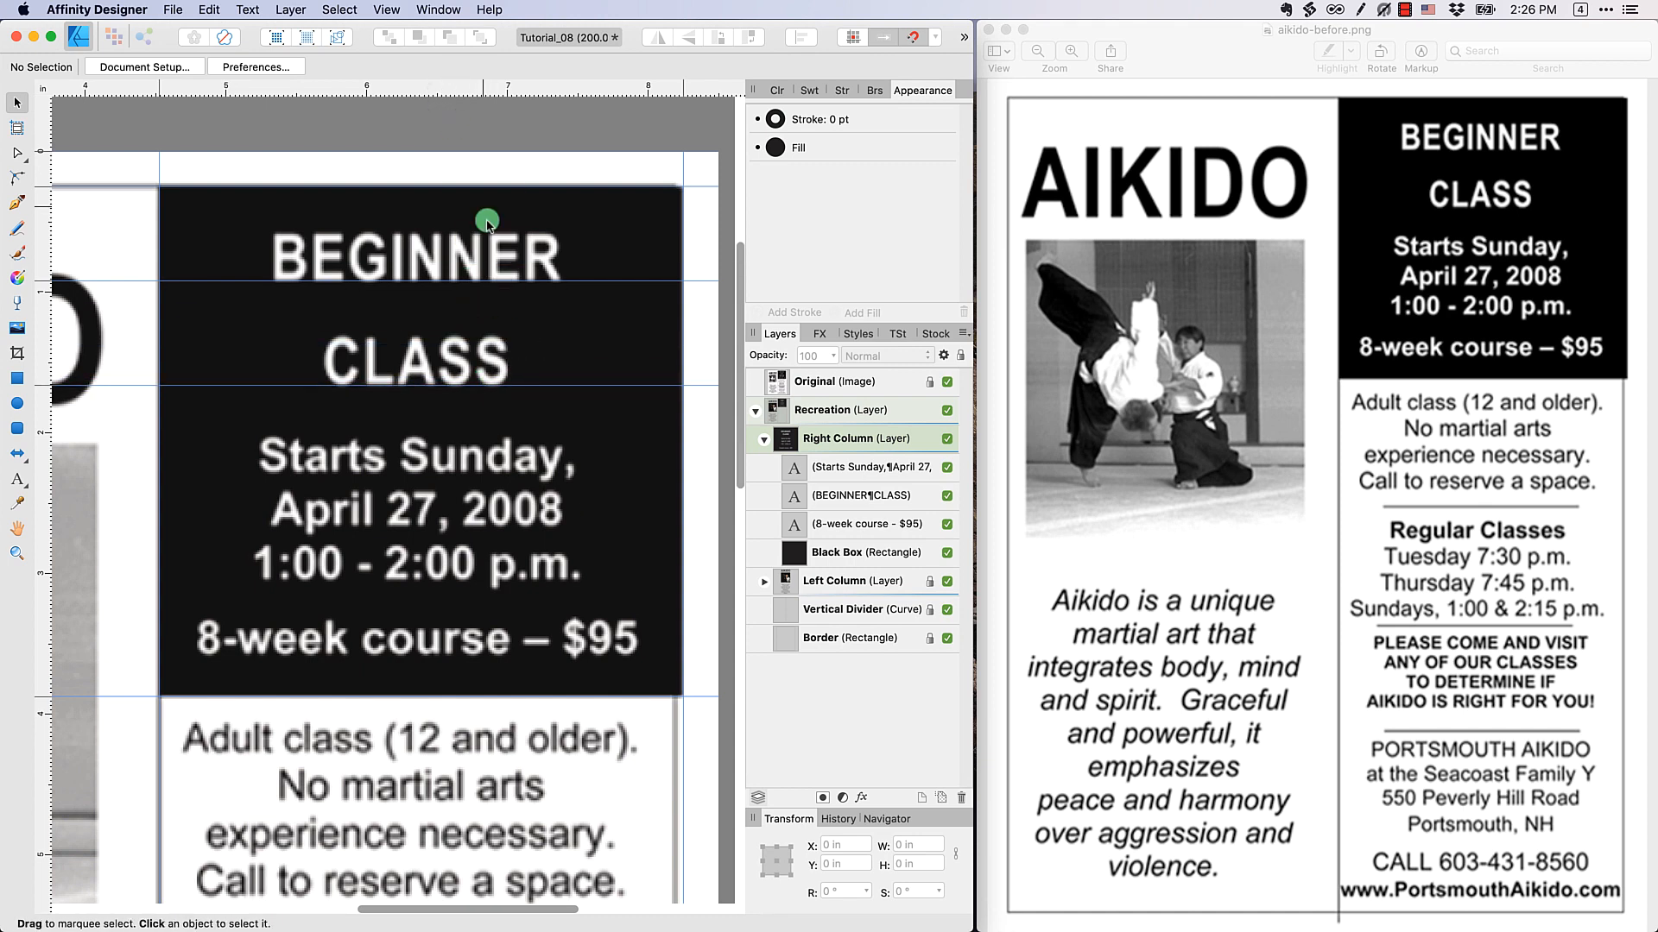
left_click_drag(442, 92, 510, 655)
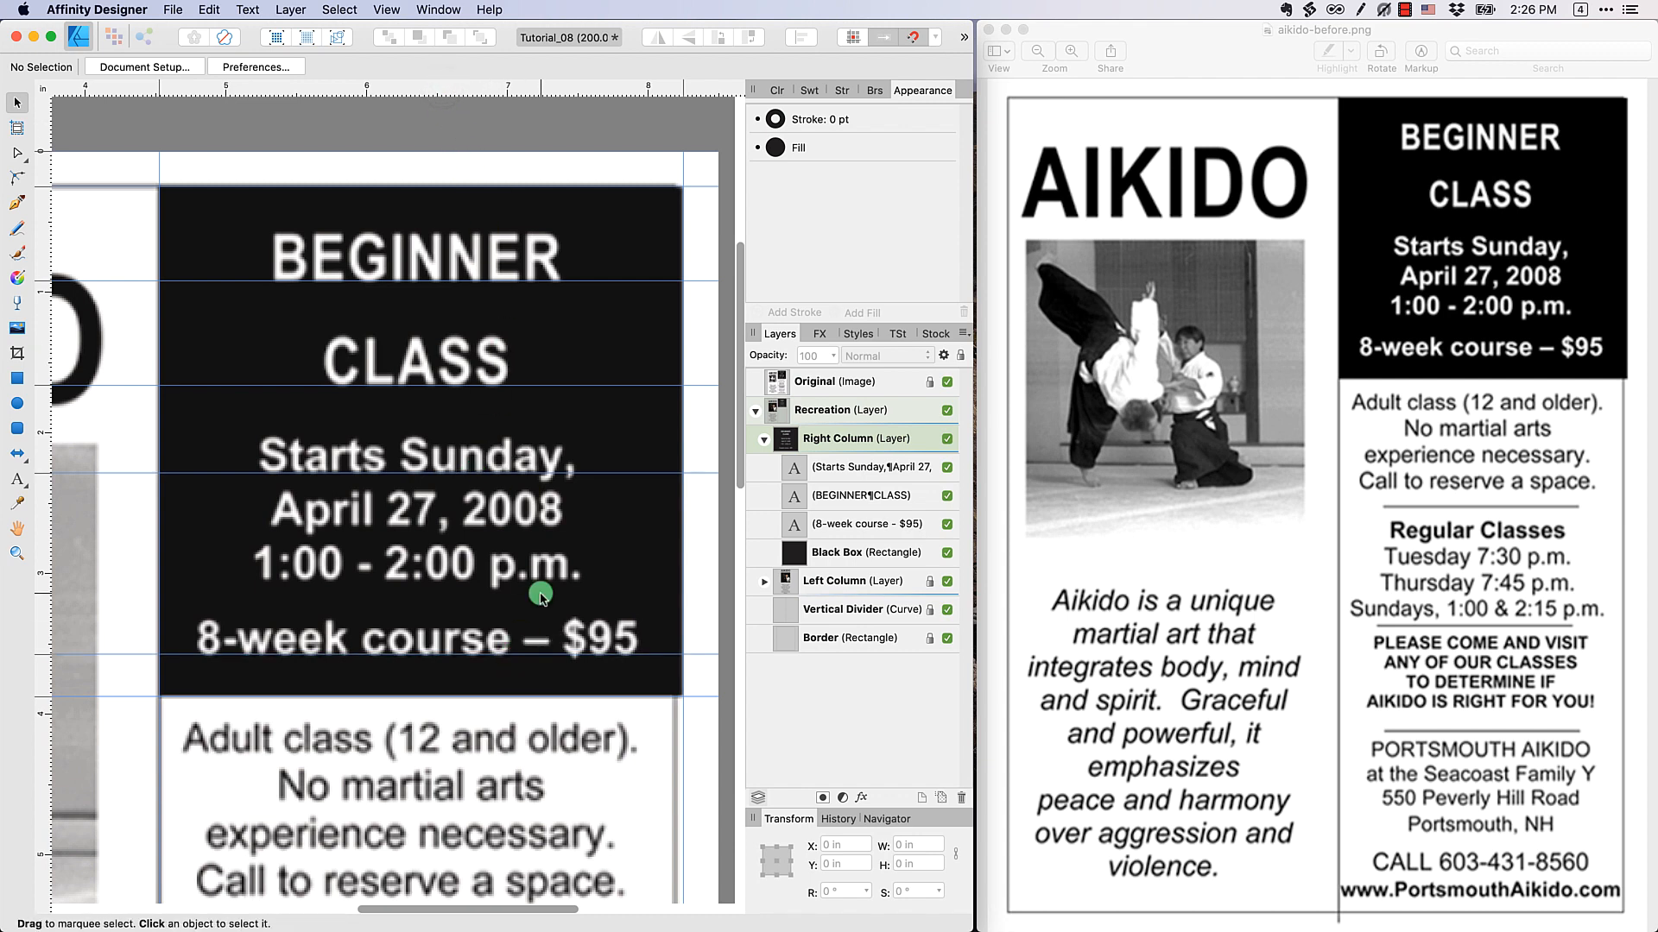
left_click(947, 383)
Enlarge the BEGINNER CLASS heading to 30 pt and move it up so BEGINNER rests on the first text guide
left_click(444, 333)
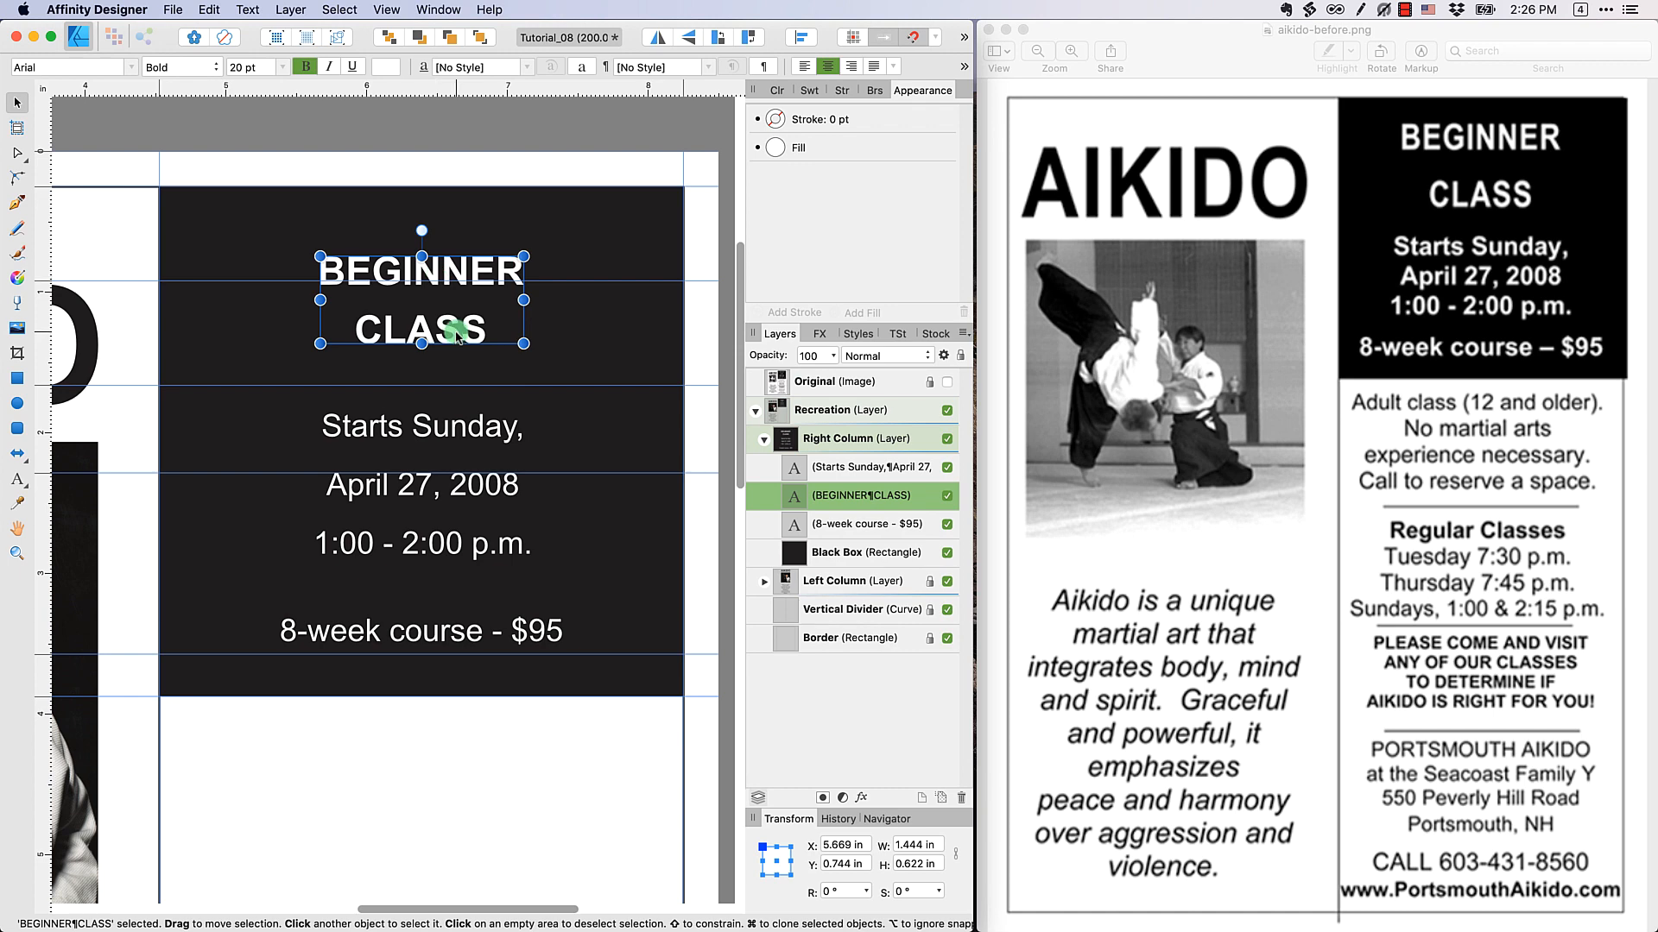
left_click(281, 67)
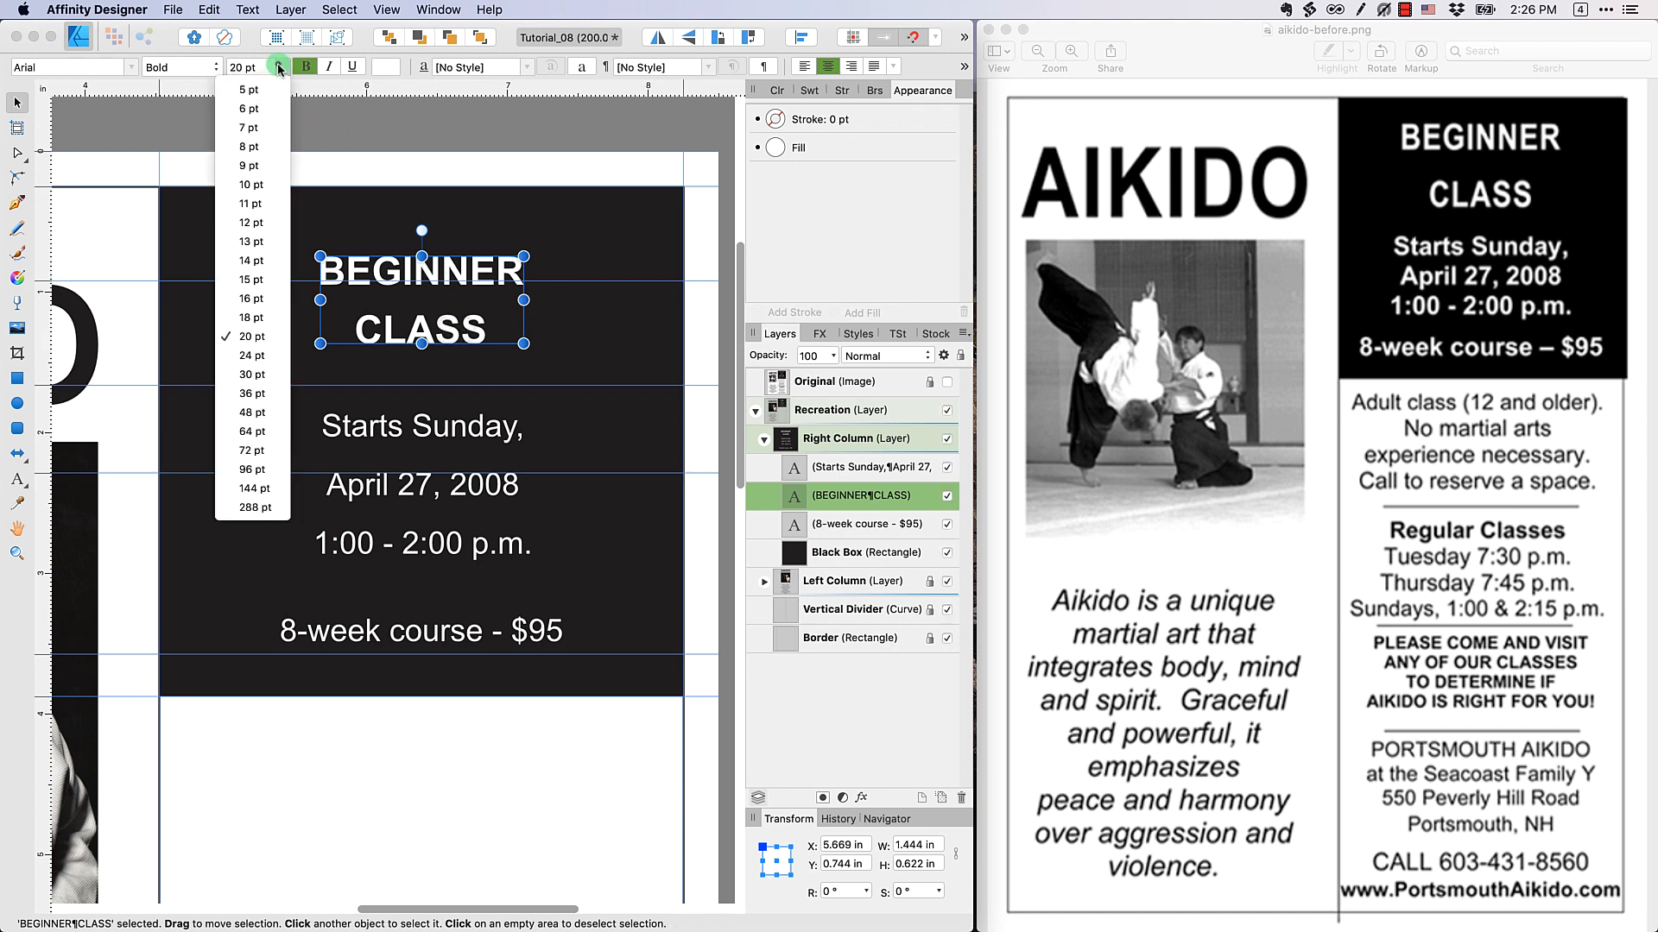
left_click(259, 373)
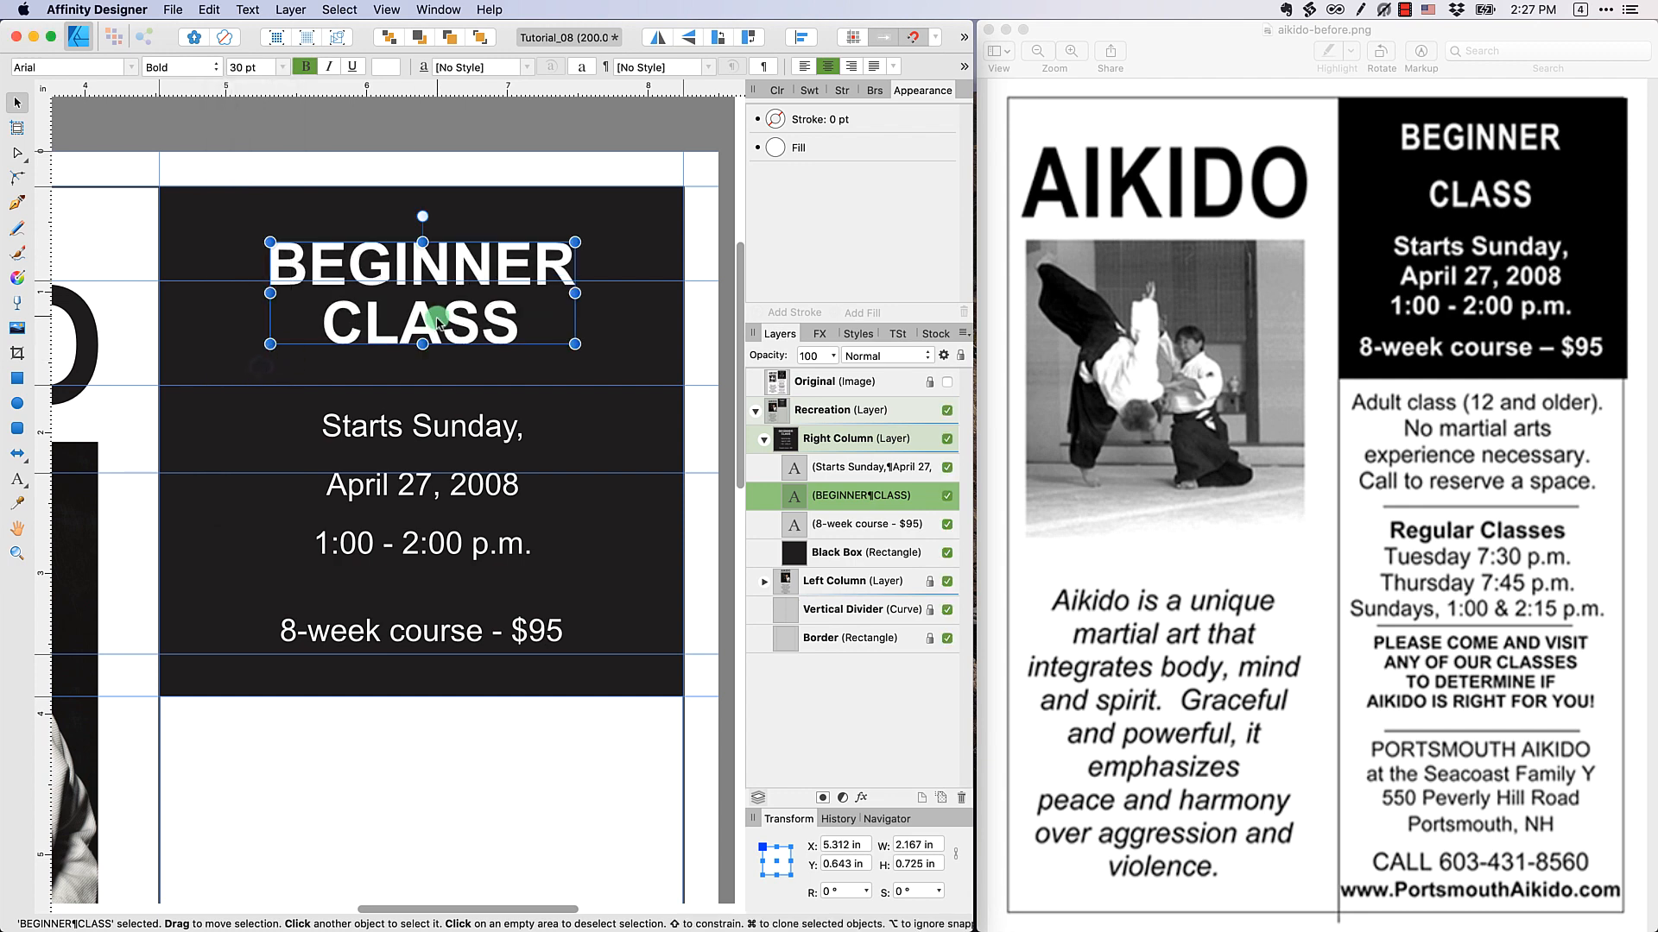
left_click_drag(446, 314, 441, 264)
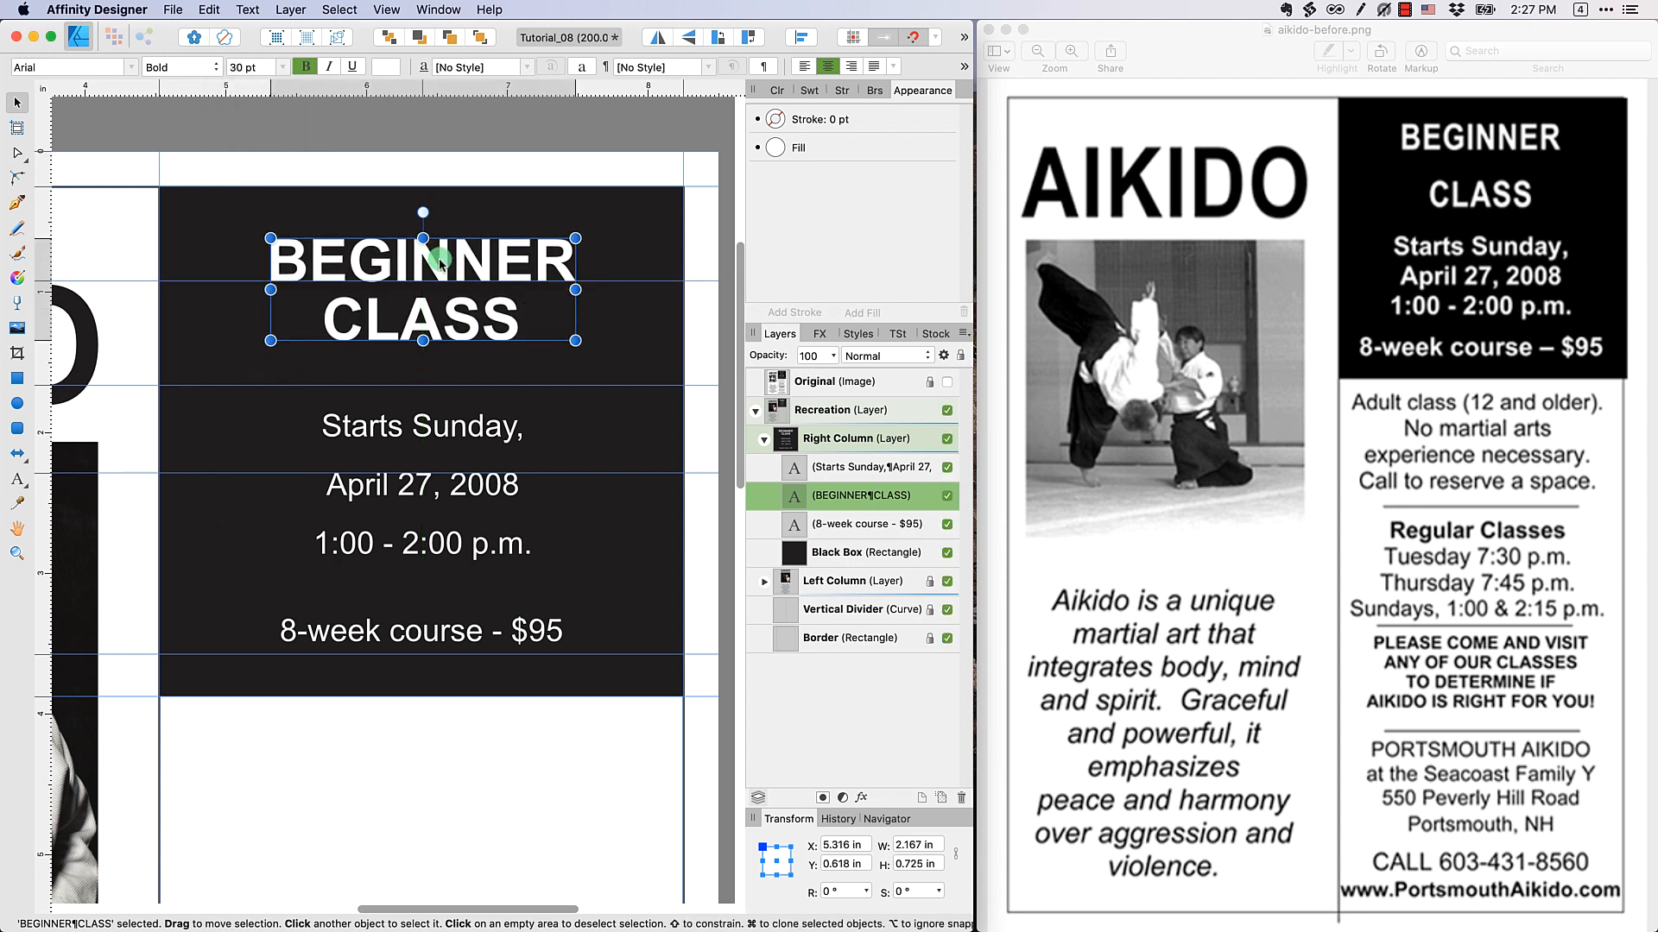
left_click(503, 150)
Switch to full screen and set the heading's paragraph leading to 54 pt so CLASS rests on the second text guide
key("ctrl+super+f")
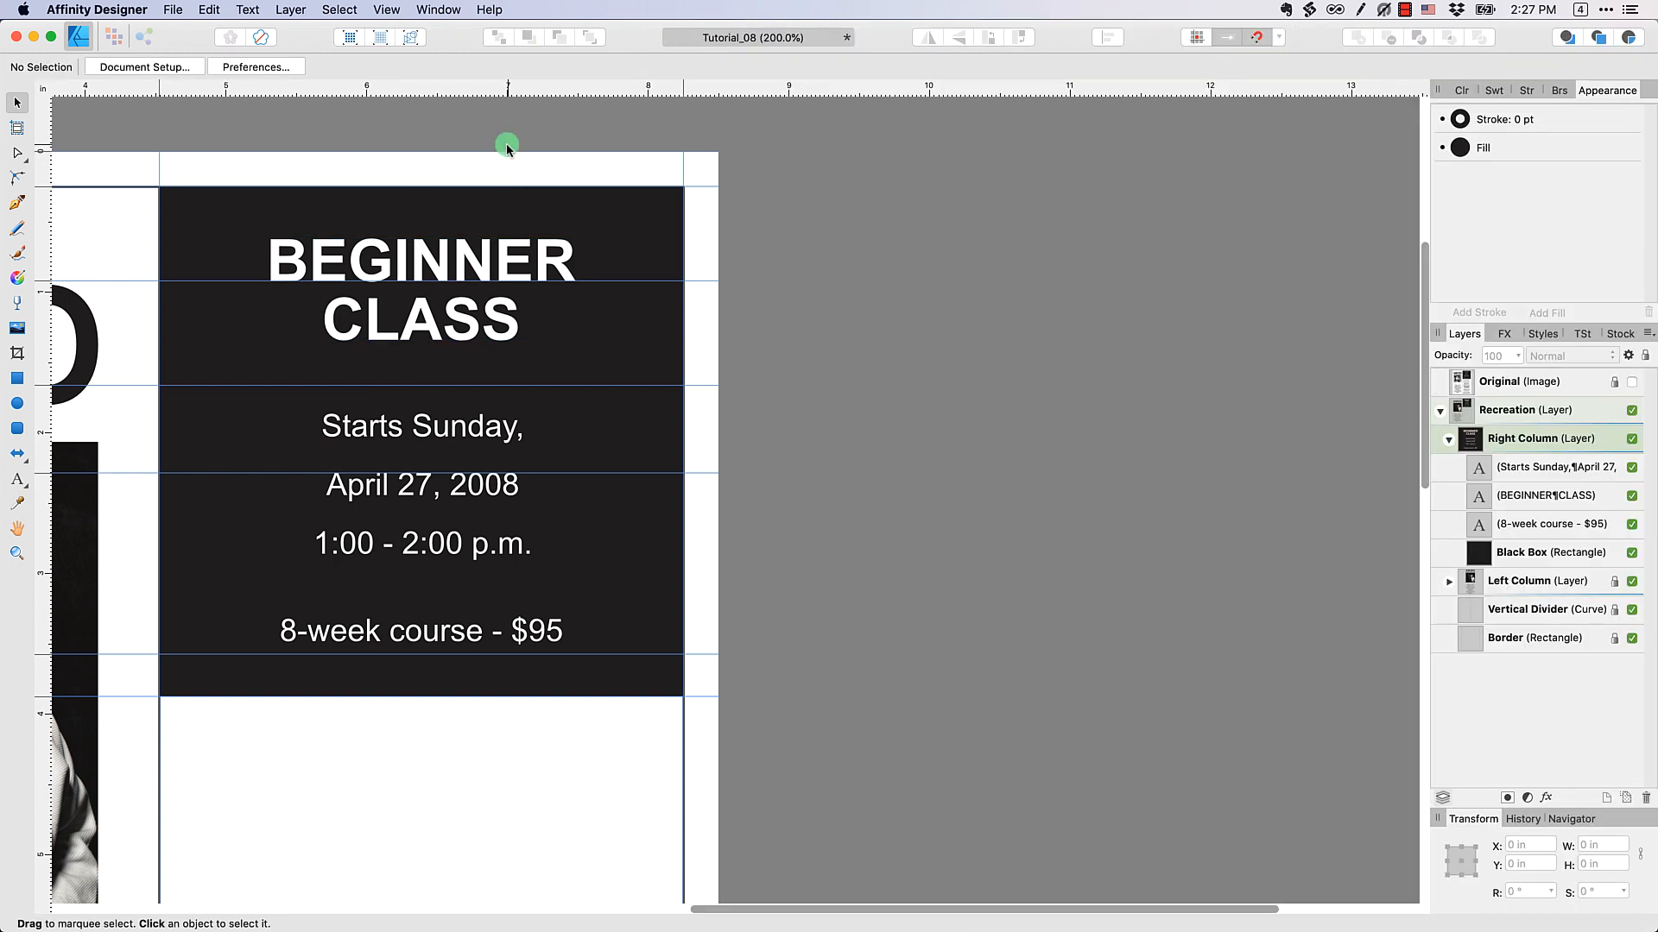
left_click(517, 273)
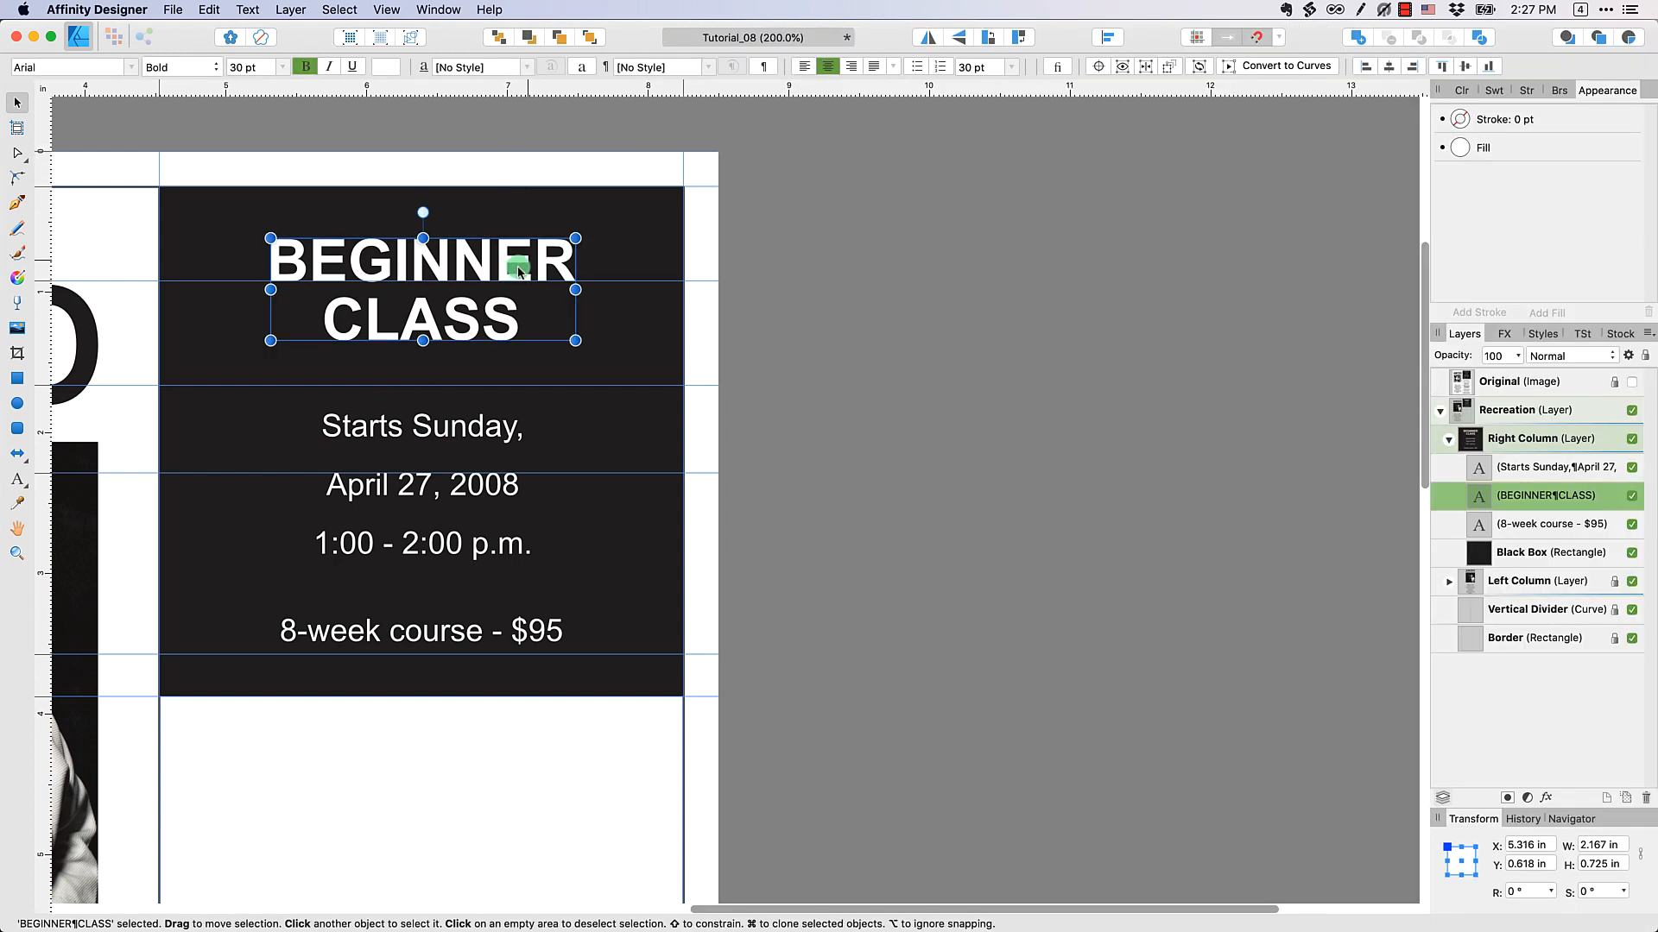
left_click(983, 69)
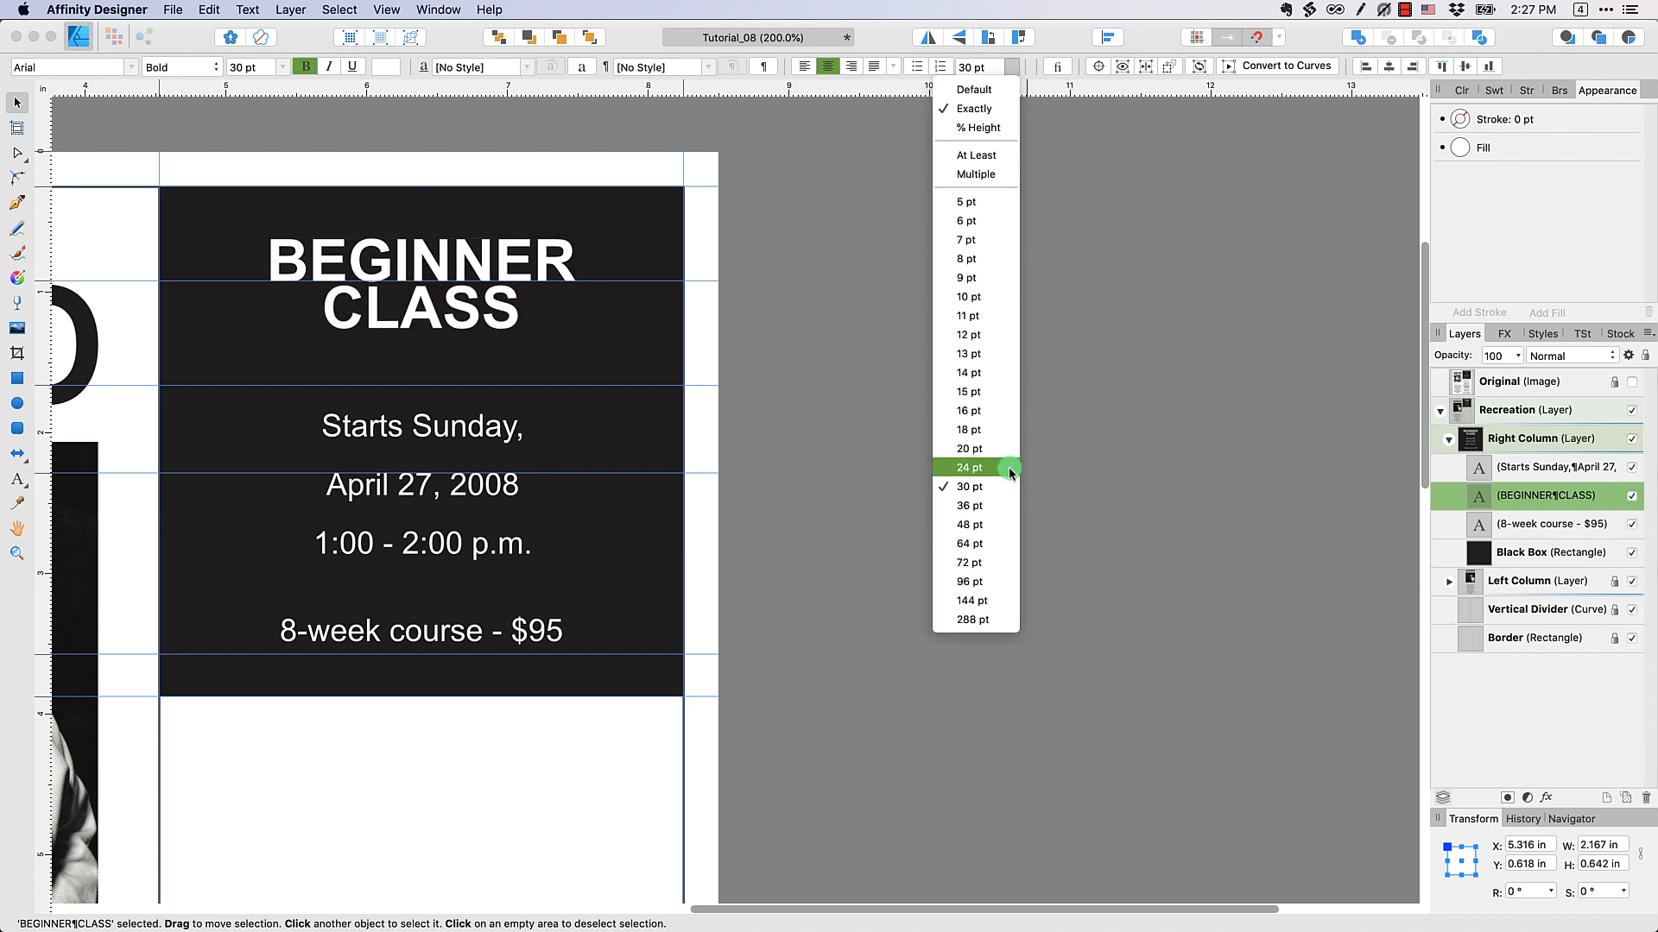
left_click(1005, 525)
left_click(979, 69)
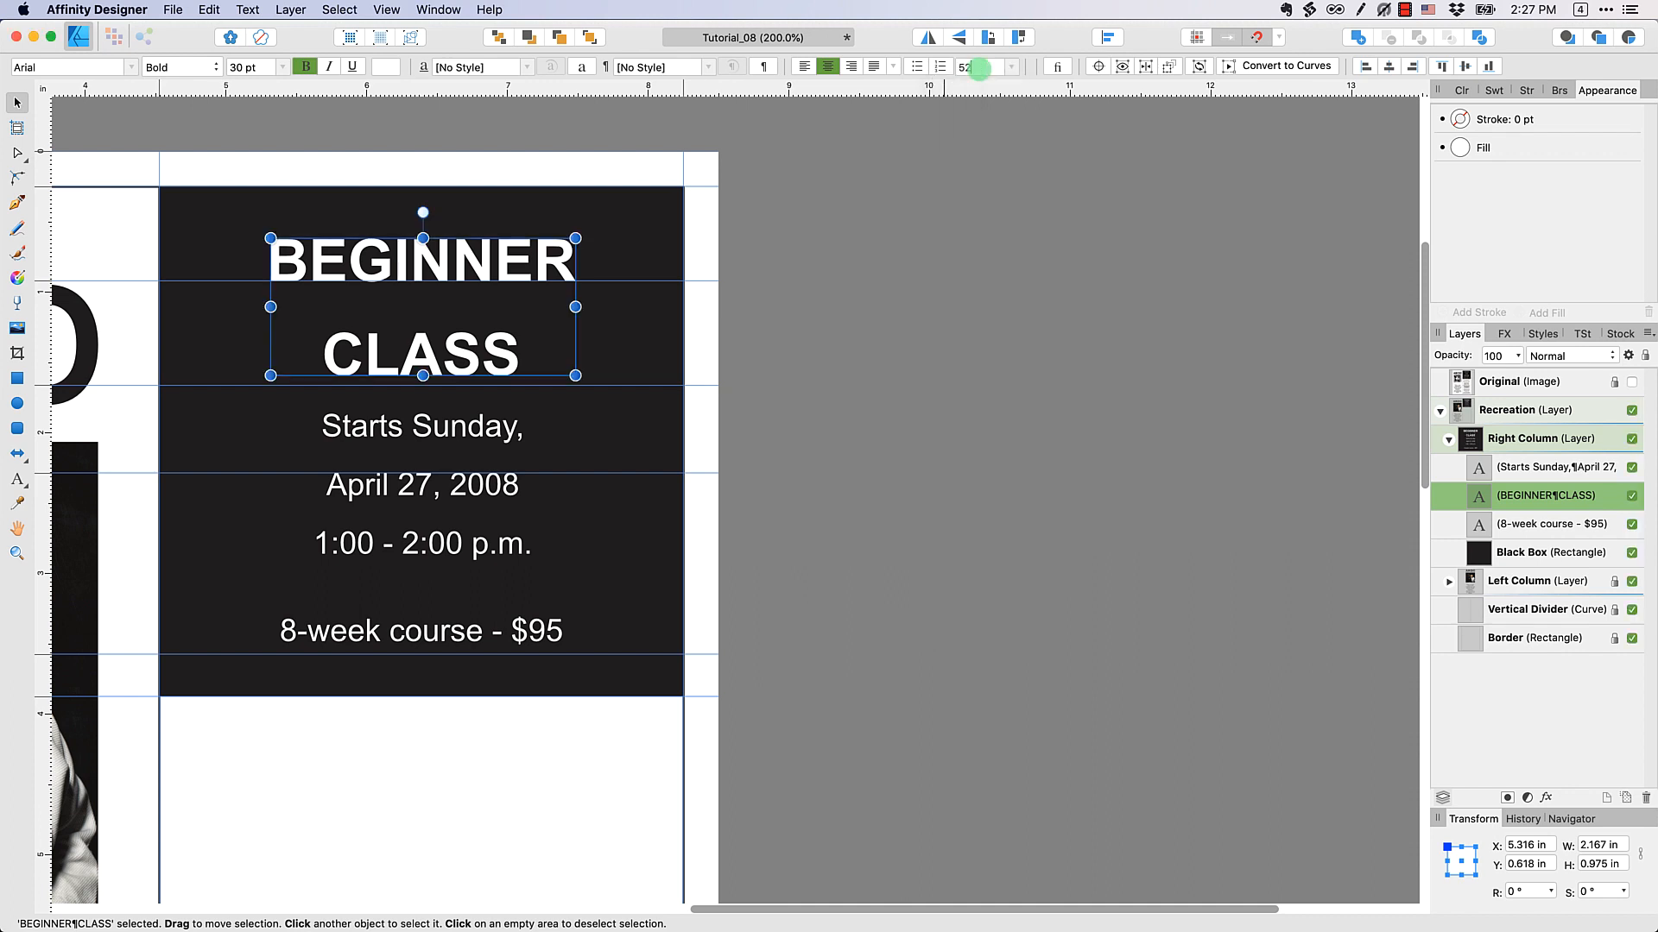
key("Return")
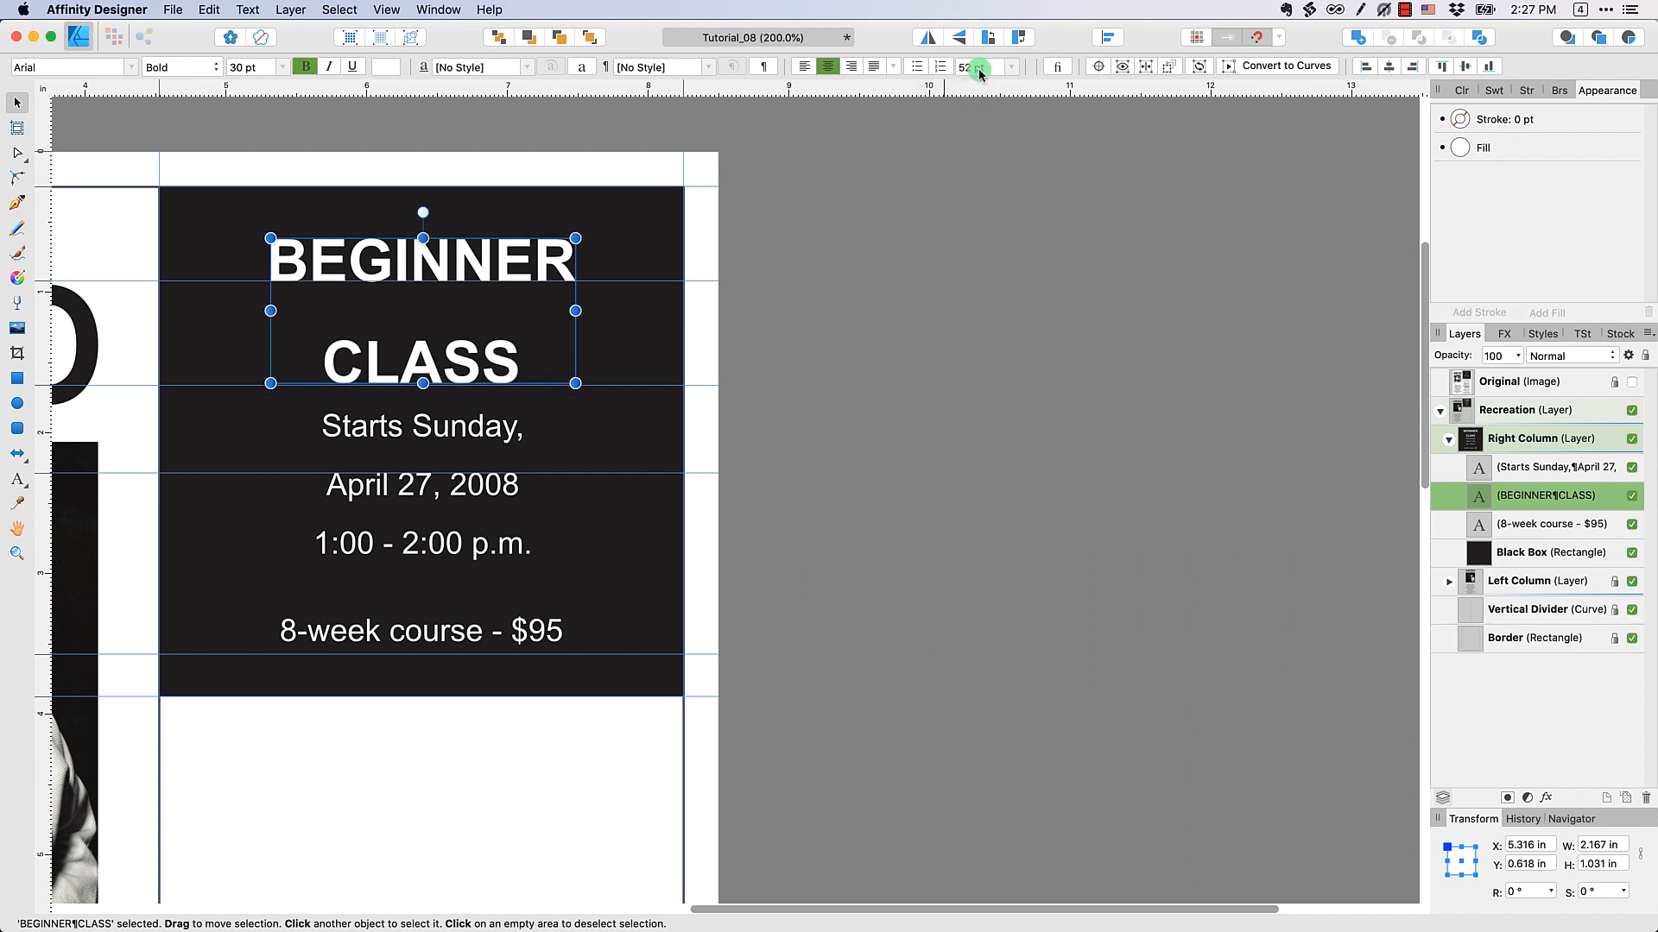
type("54")
key("Return")
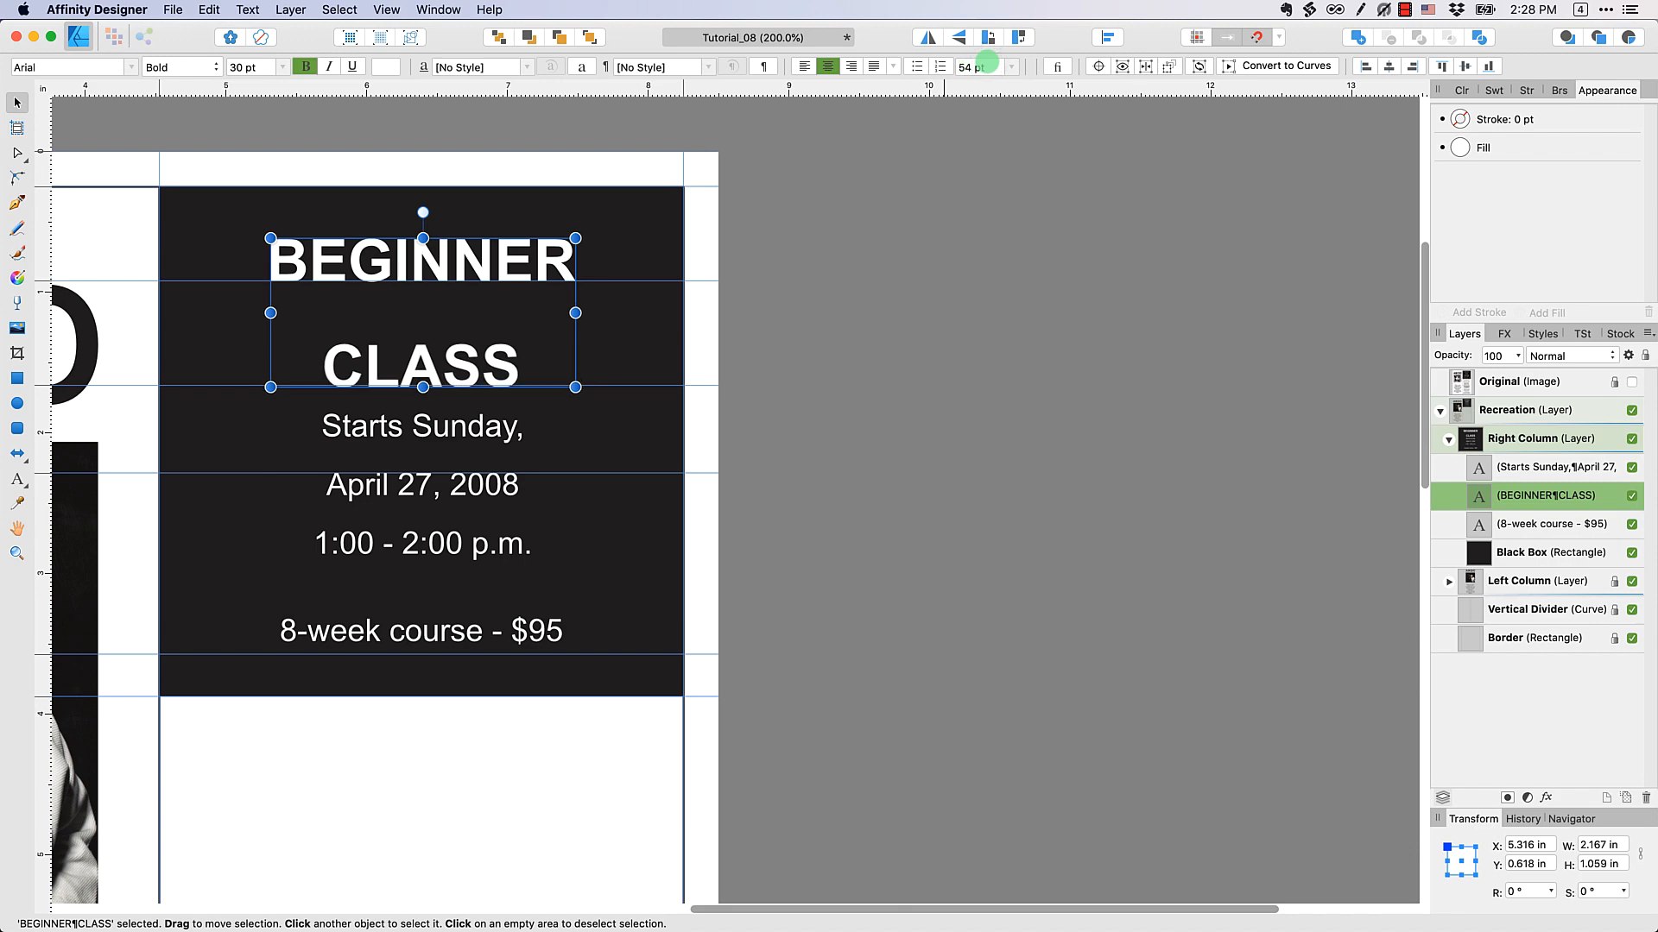
left_click(1006, 266)
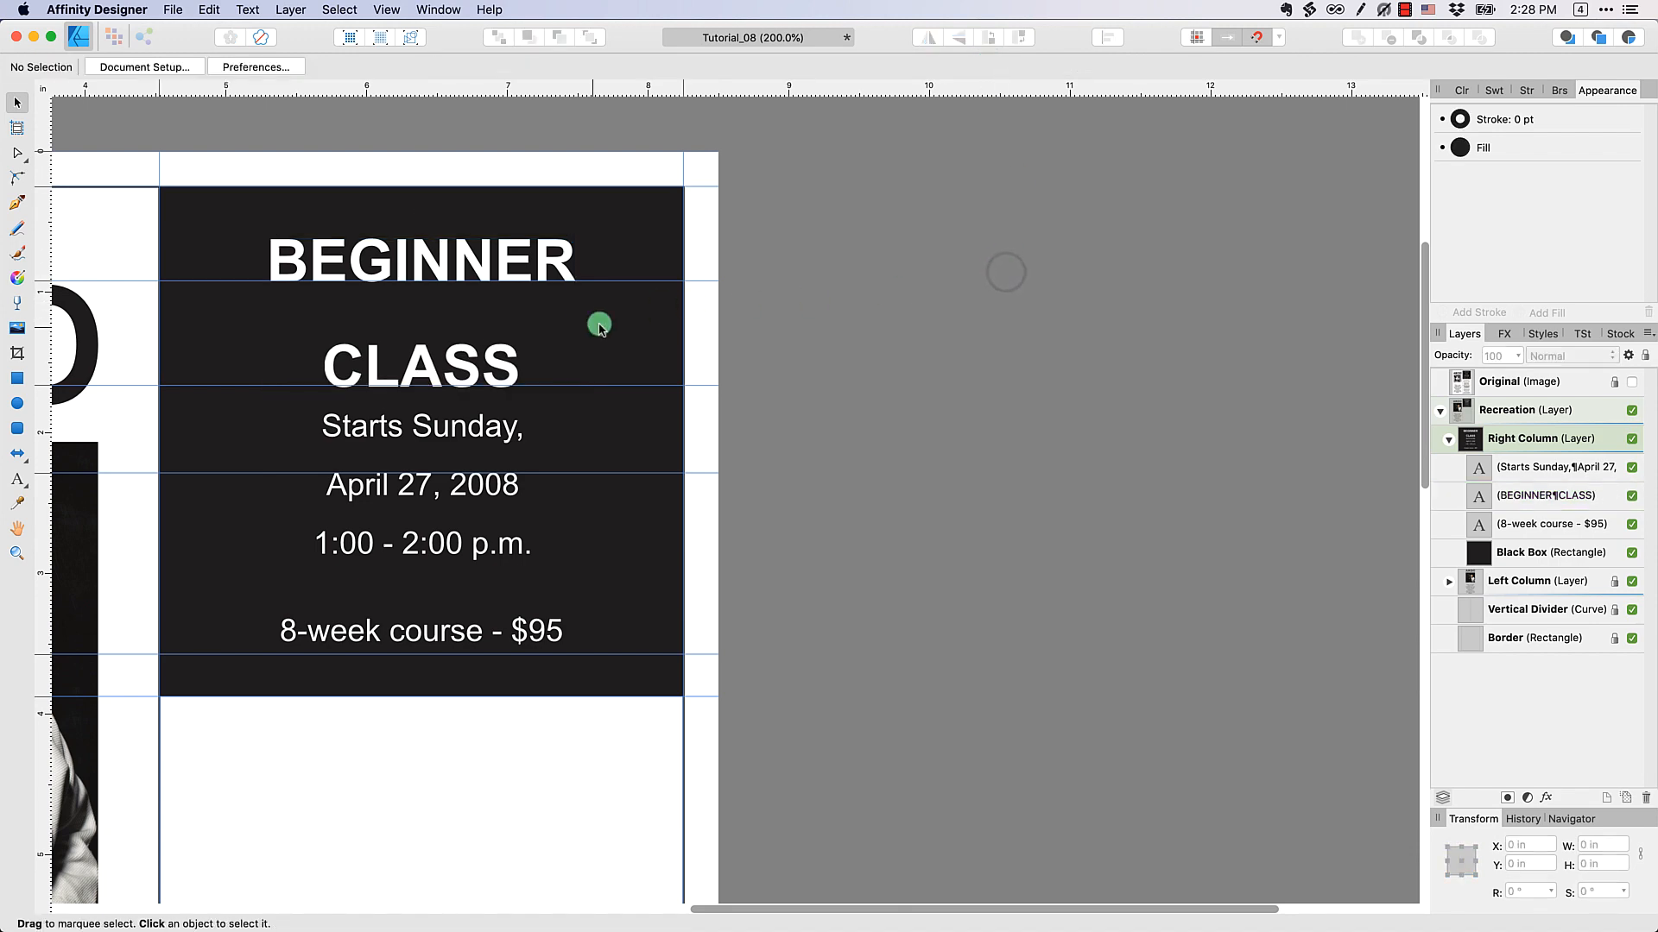
Move the date and time text down so Starts Sunday rests on its guide, and reset its paragraph leading to Default
key("super+minus")
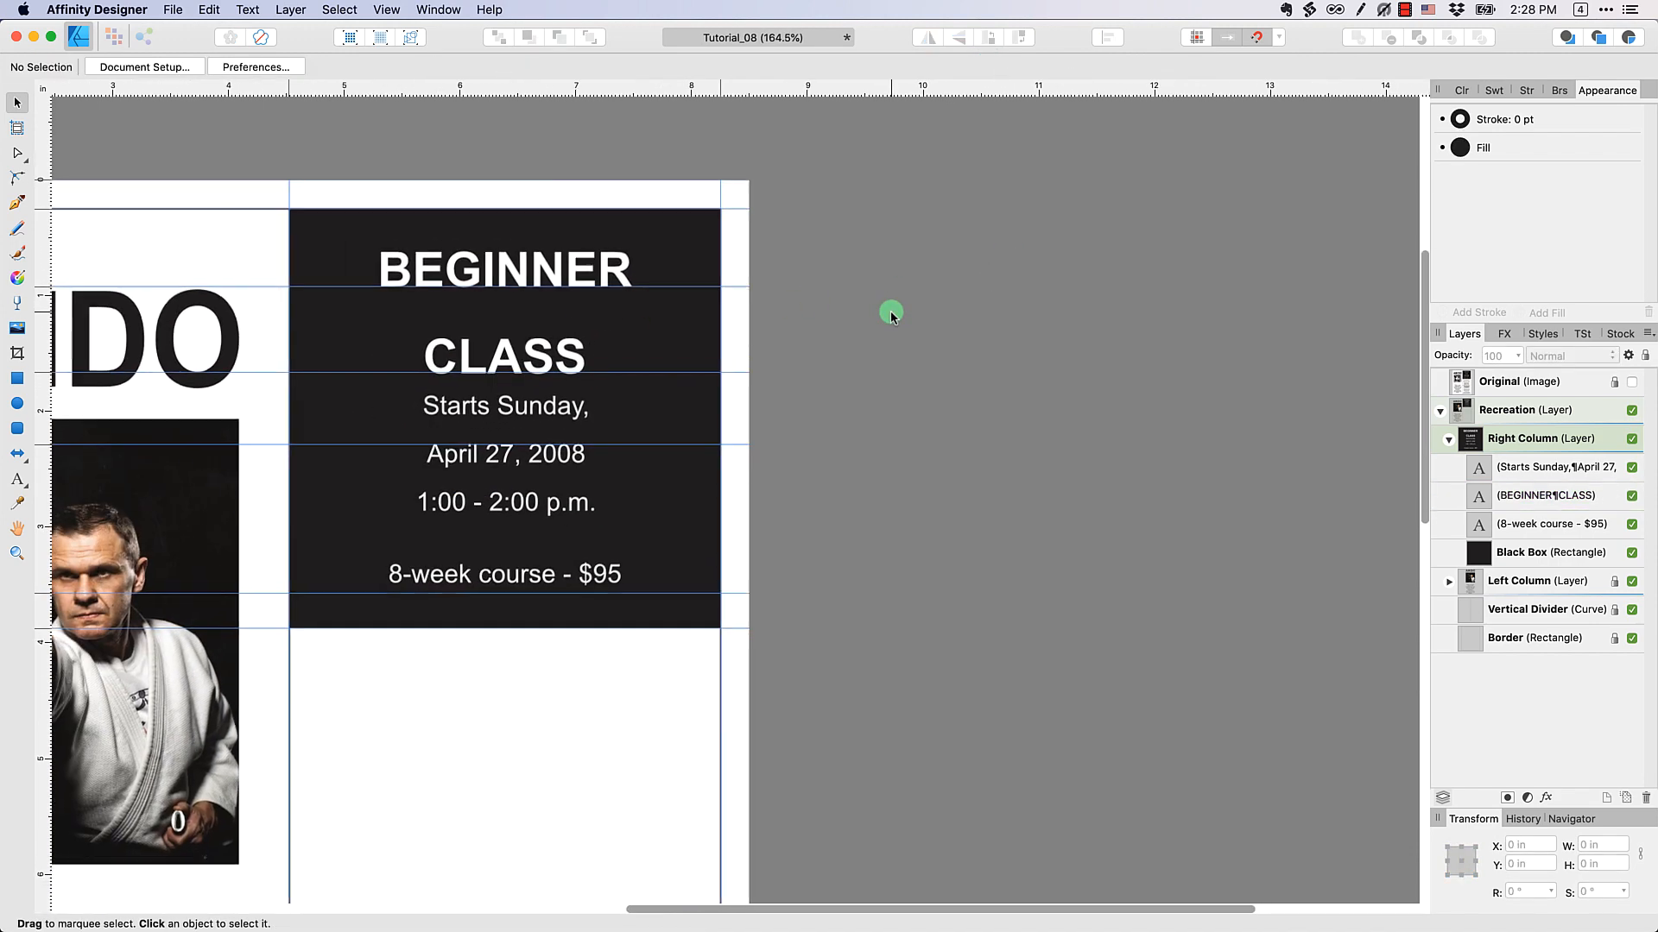
left_click(591, 398)
left_click_drag(592, 399, 584, 423)
left_click(1013, 67)
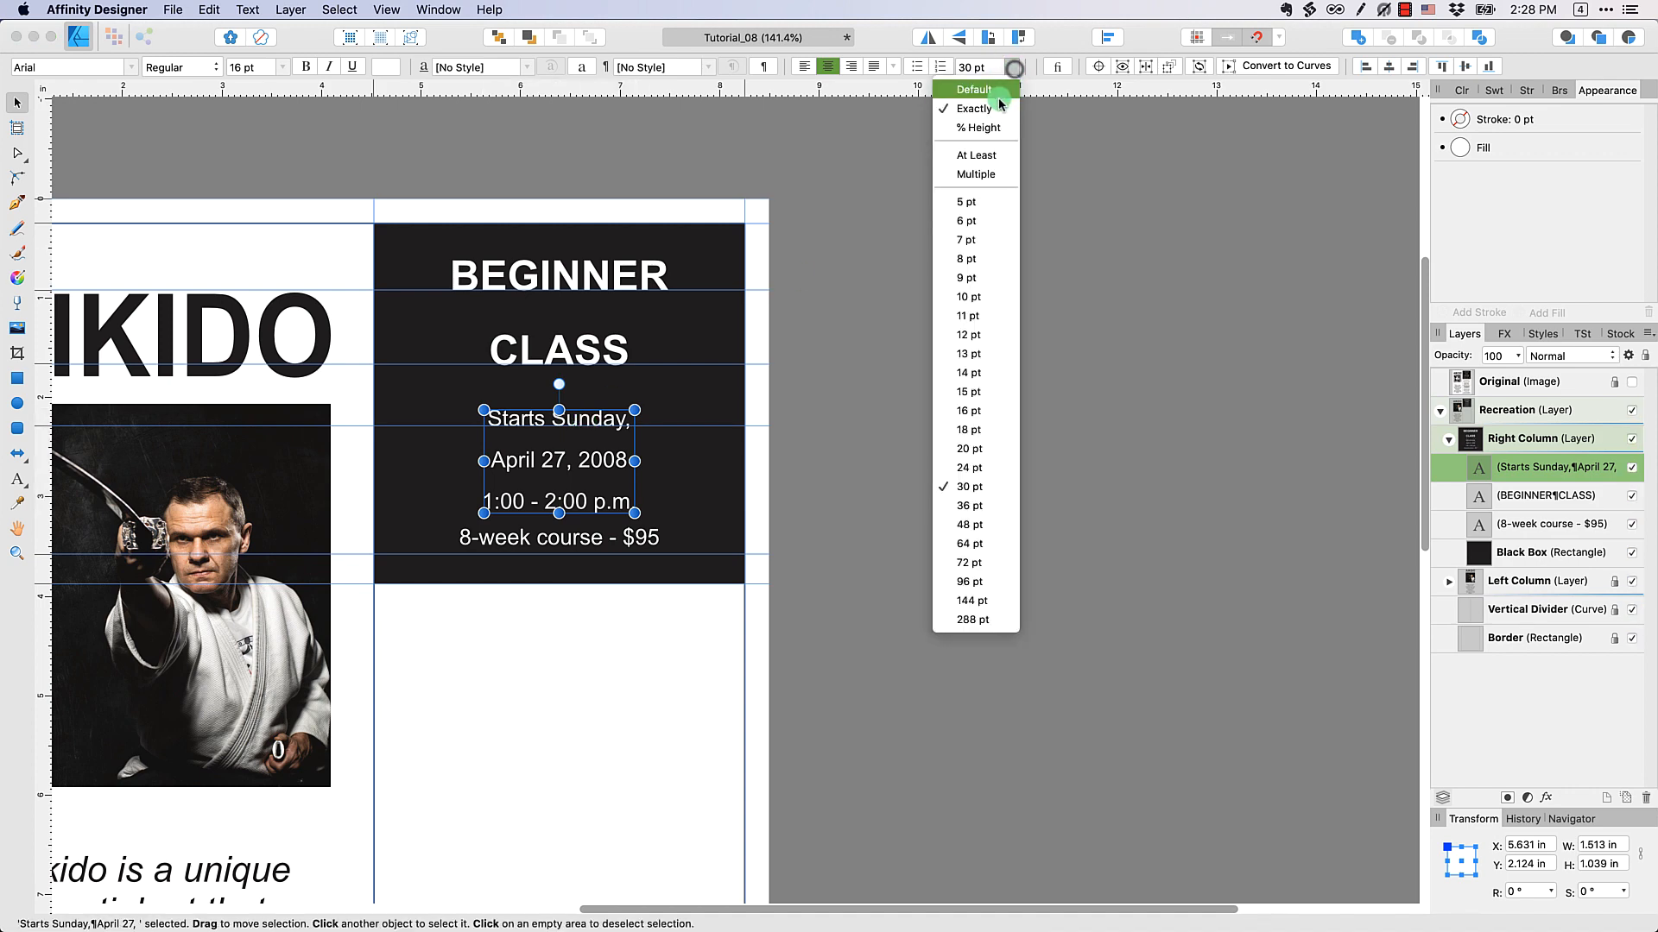
left_click(993, 90)
left_click(941, 402)
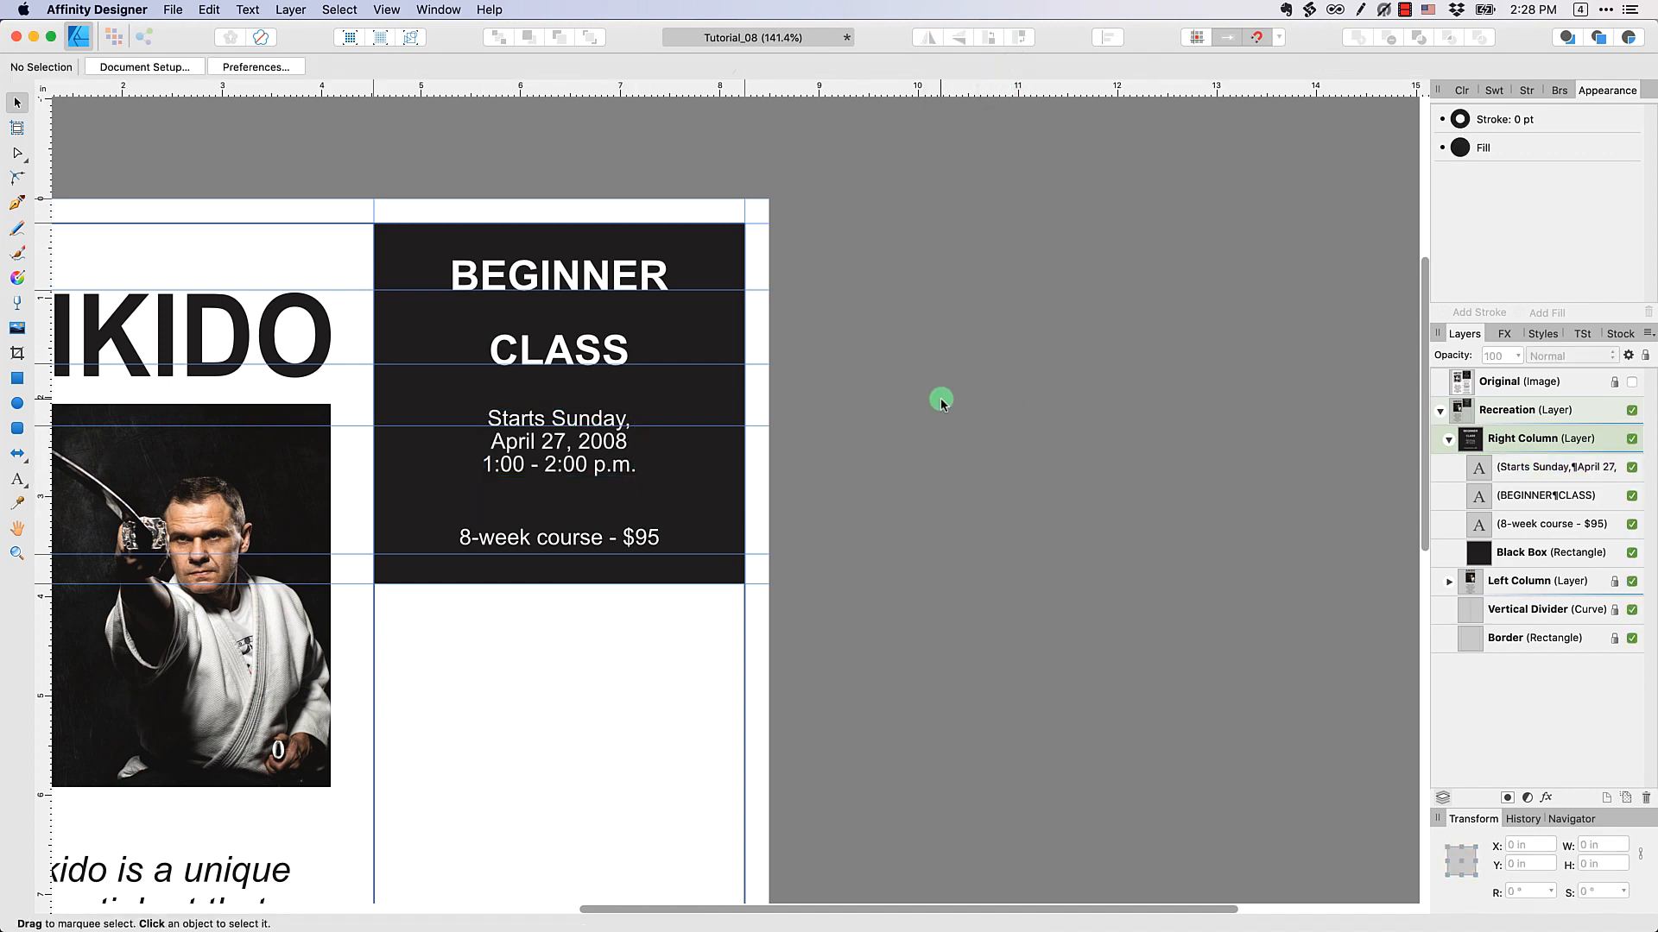
Show the Original image, place a horizontal guide under its 1:00 - 2:00 p.m. line, and hide the image again
left_click(1631, 383)
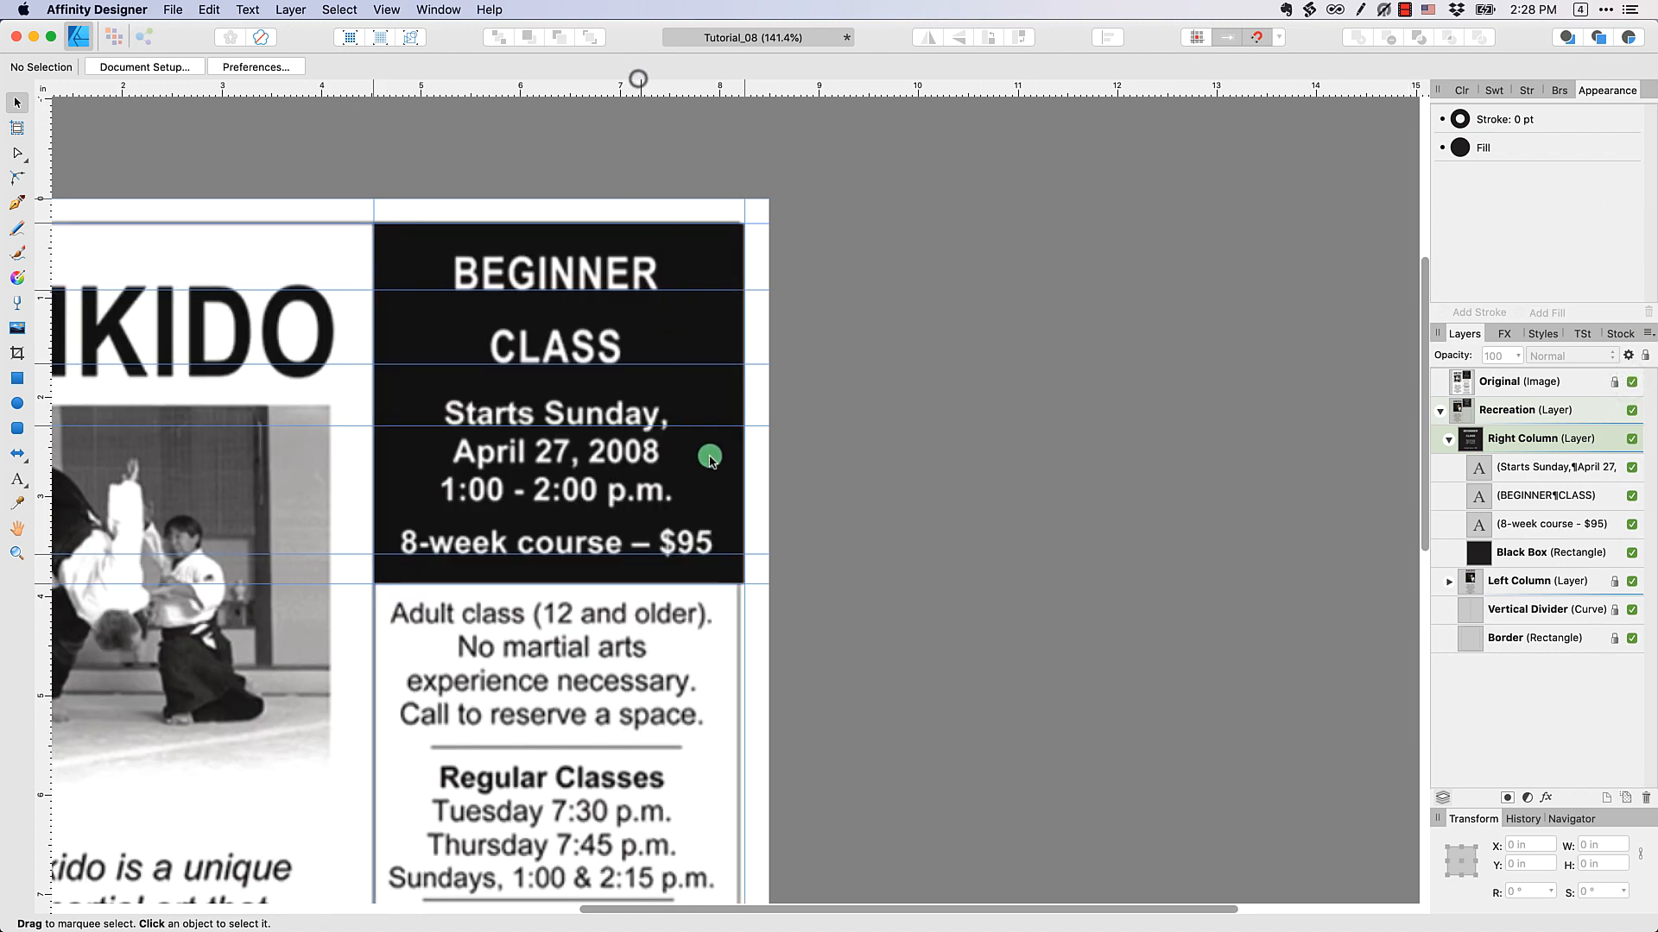
left_click_drag(637, 164, 704, 502)
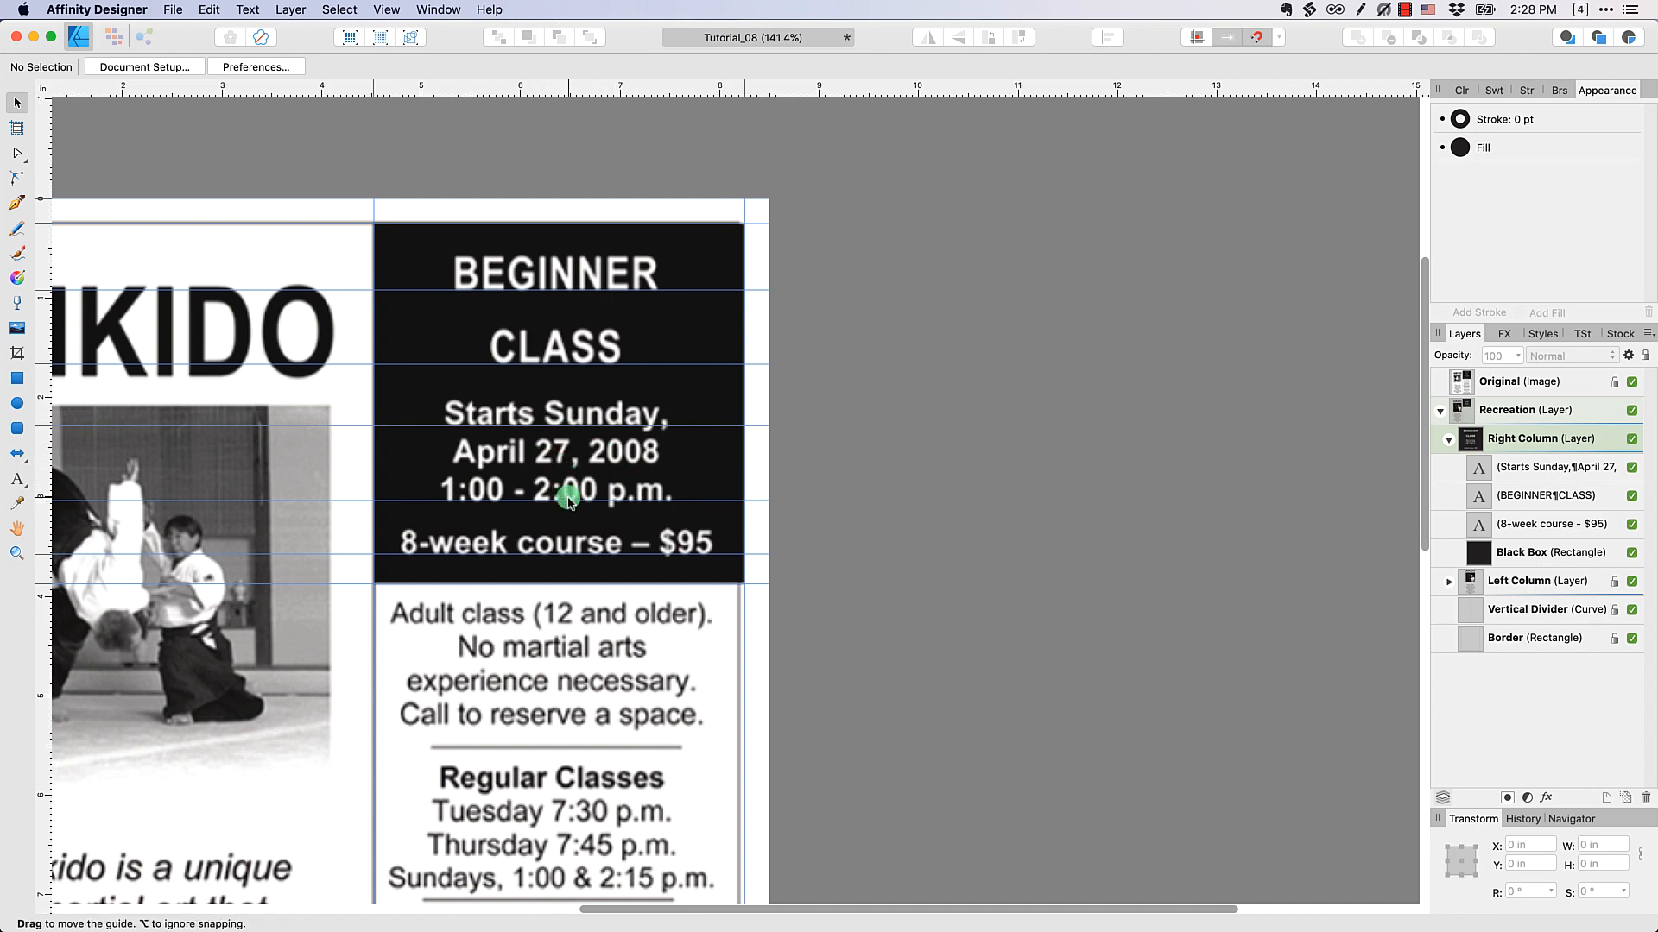
left_click(1631, 382)
Increase the font size of the three-line date and time text to 20 pt
left_click(581, 462)
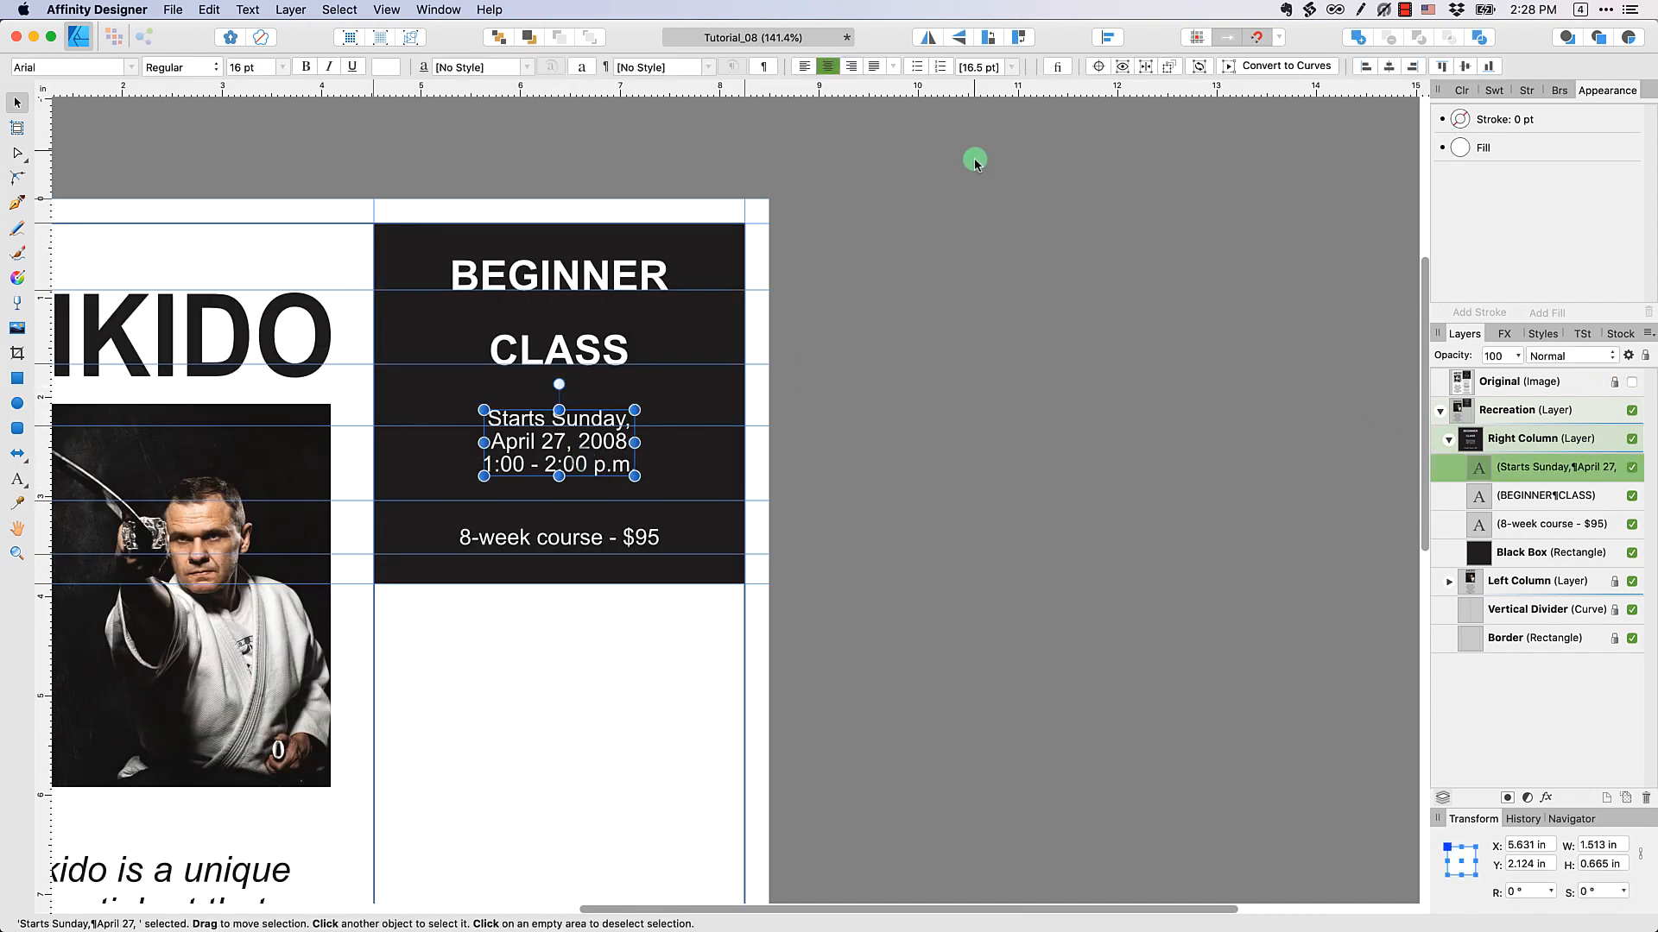
left_click(278, 69)
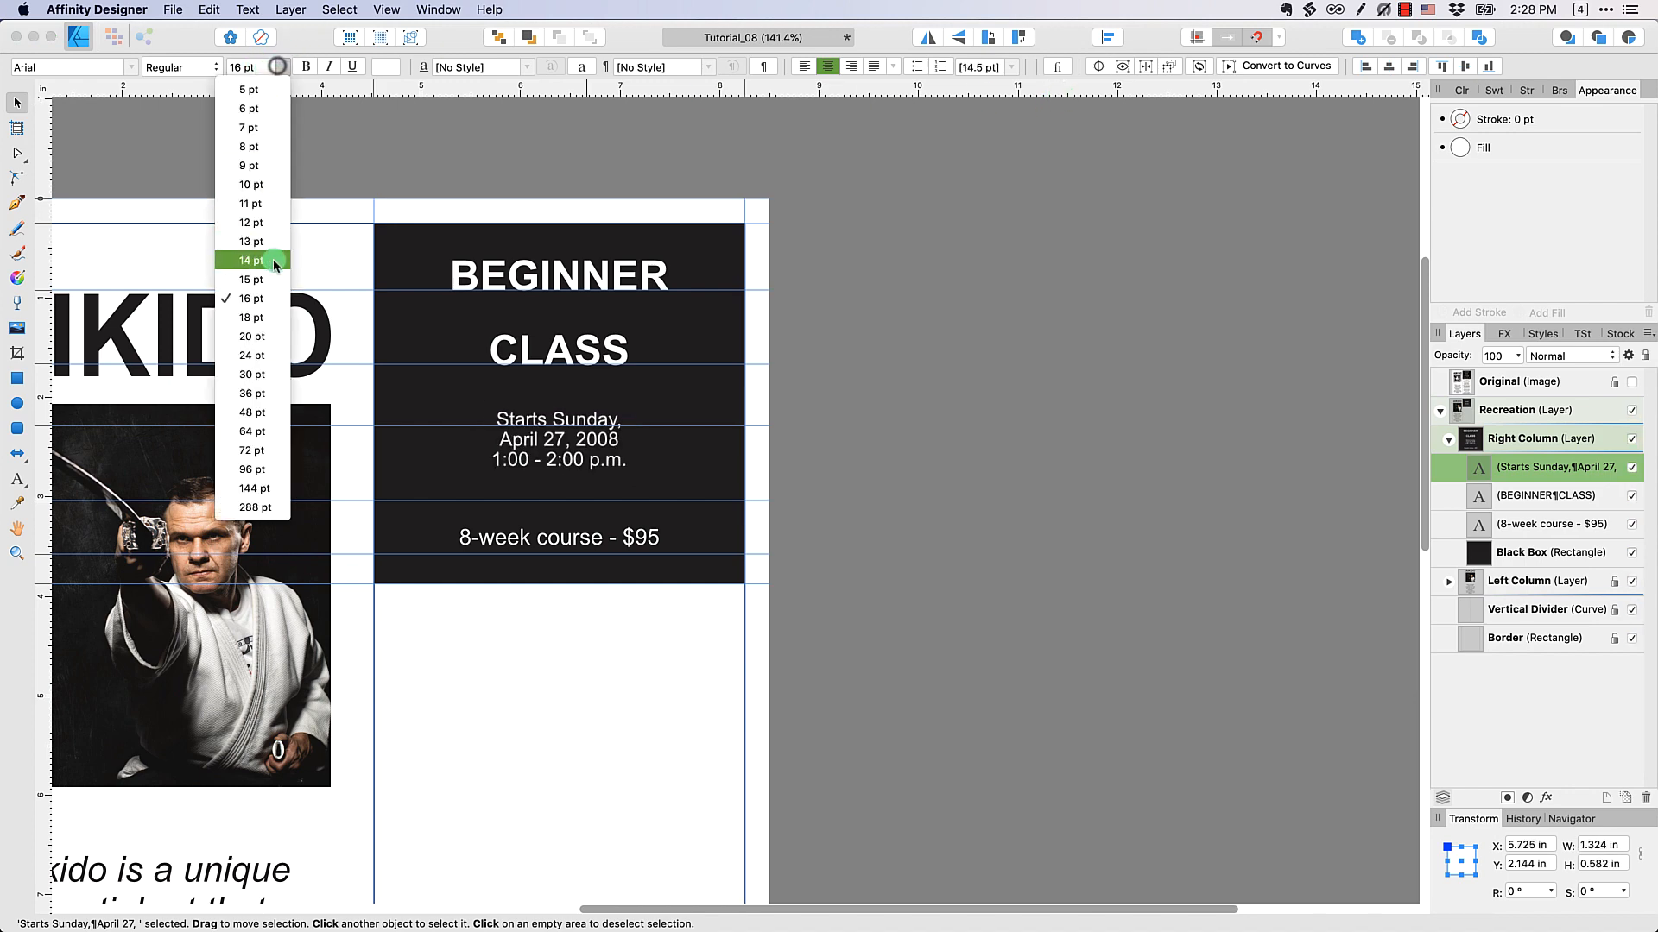
left_click(263, 319)
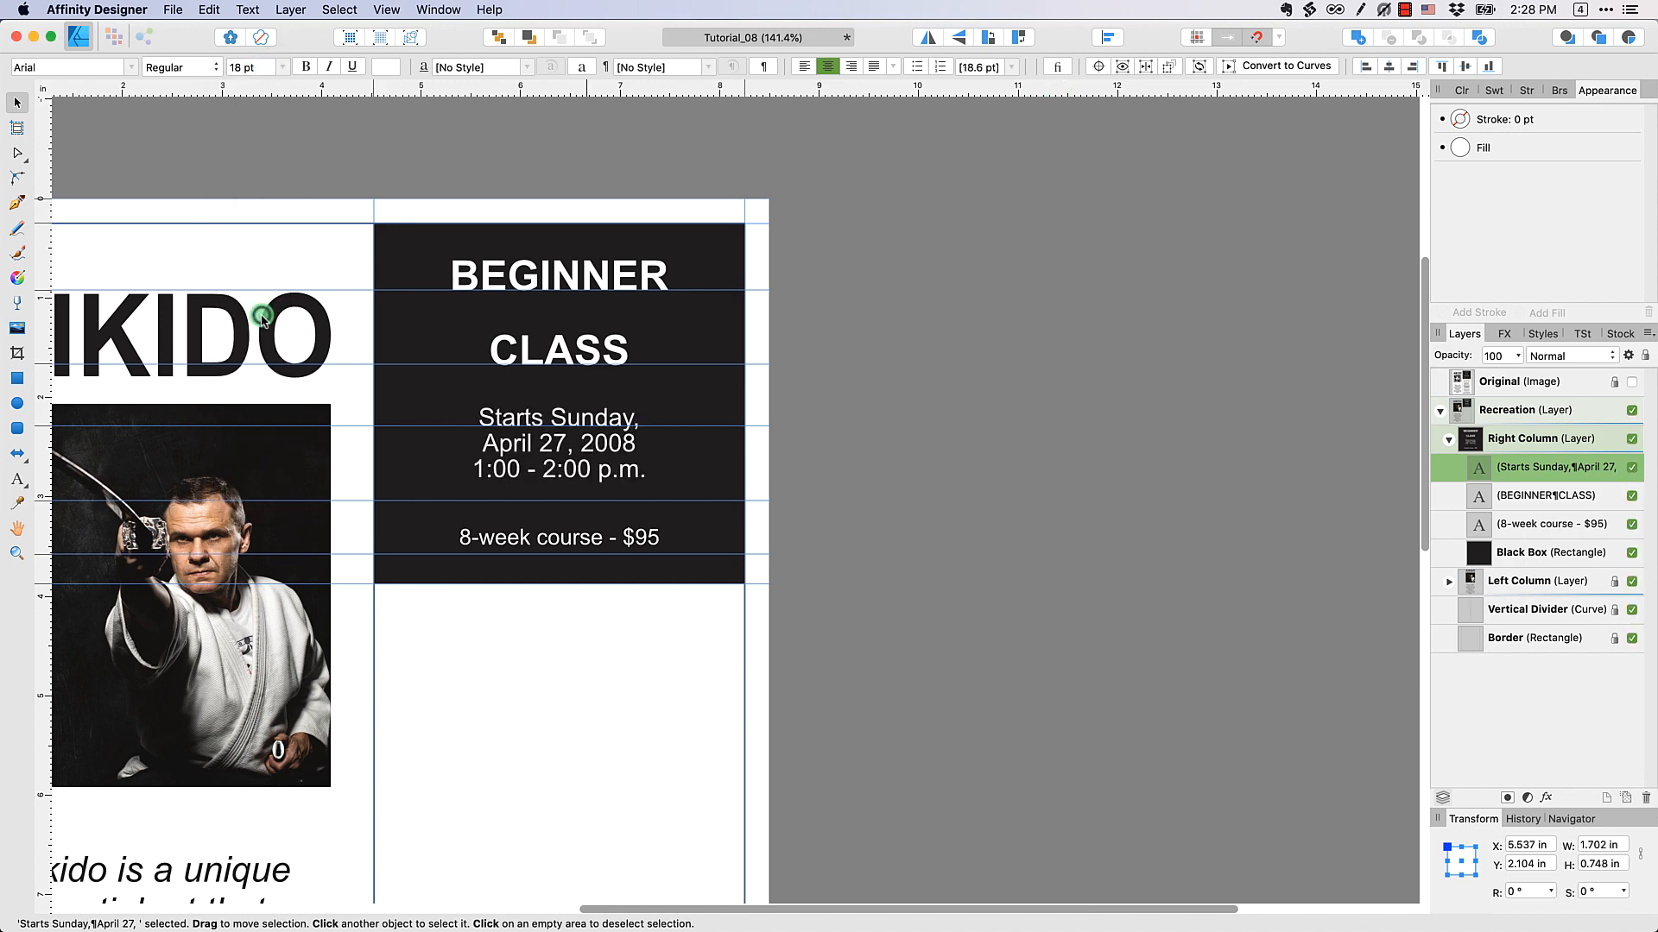
left_click(278, 69)
left_click(272, 336)
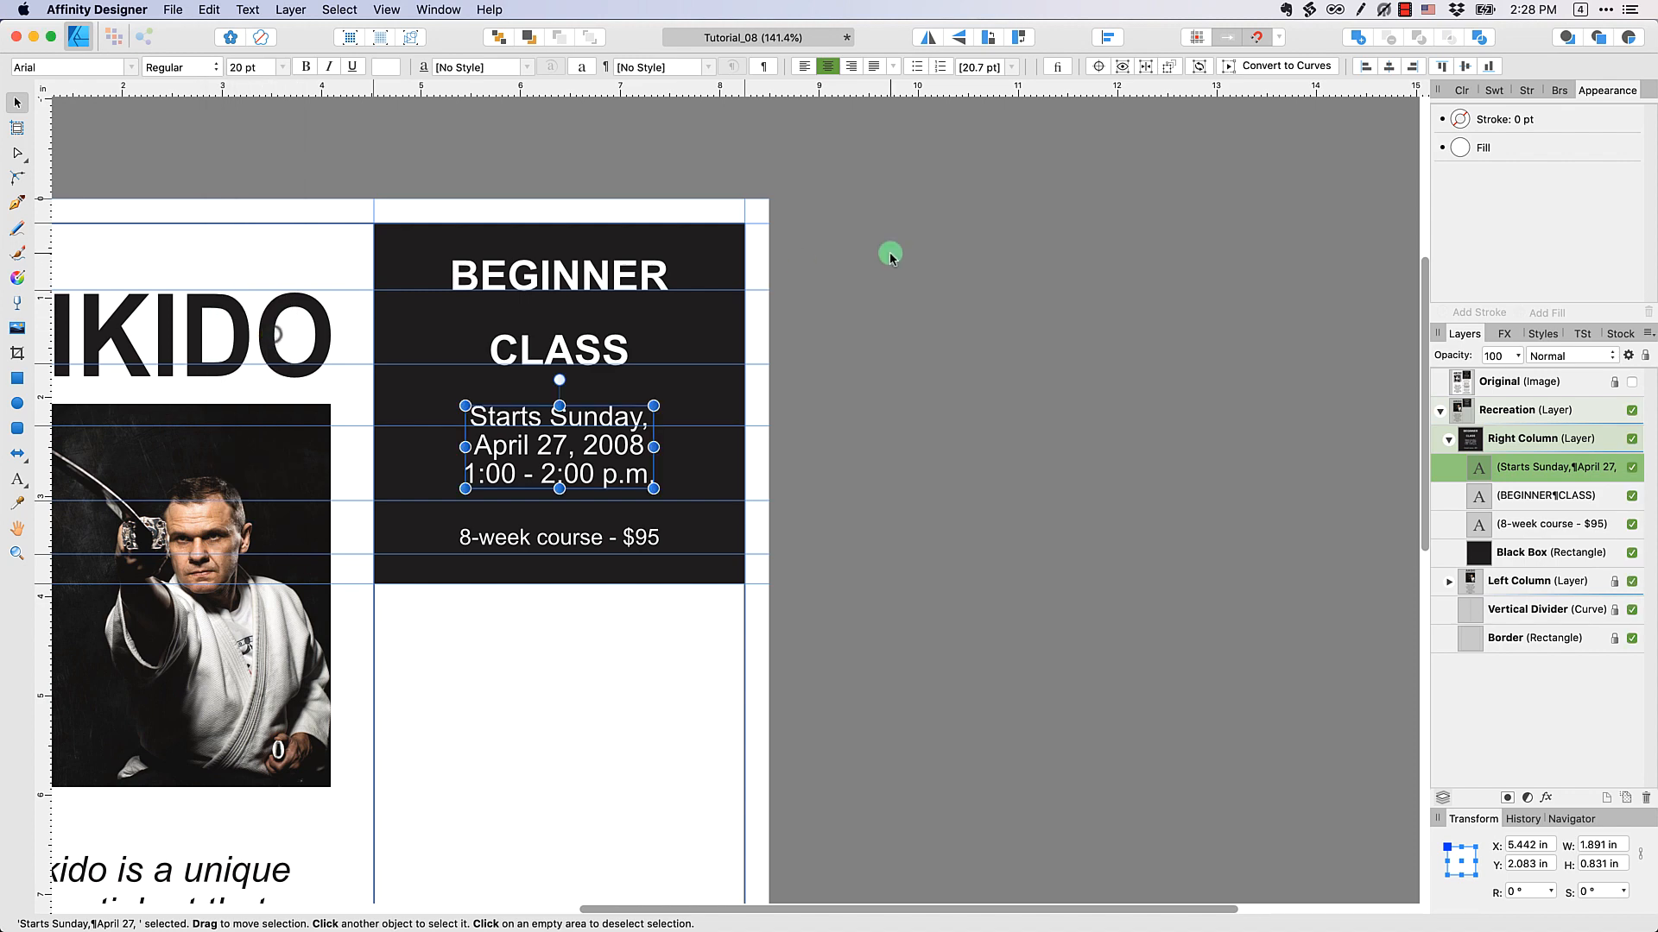
Adjust the date and time text's leading, trying 24 pt and 28 pt, until the 1:00 - 2:00 p.m. line rests on its guide
left_click(1012, 68)
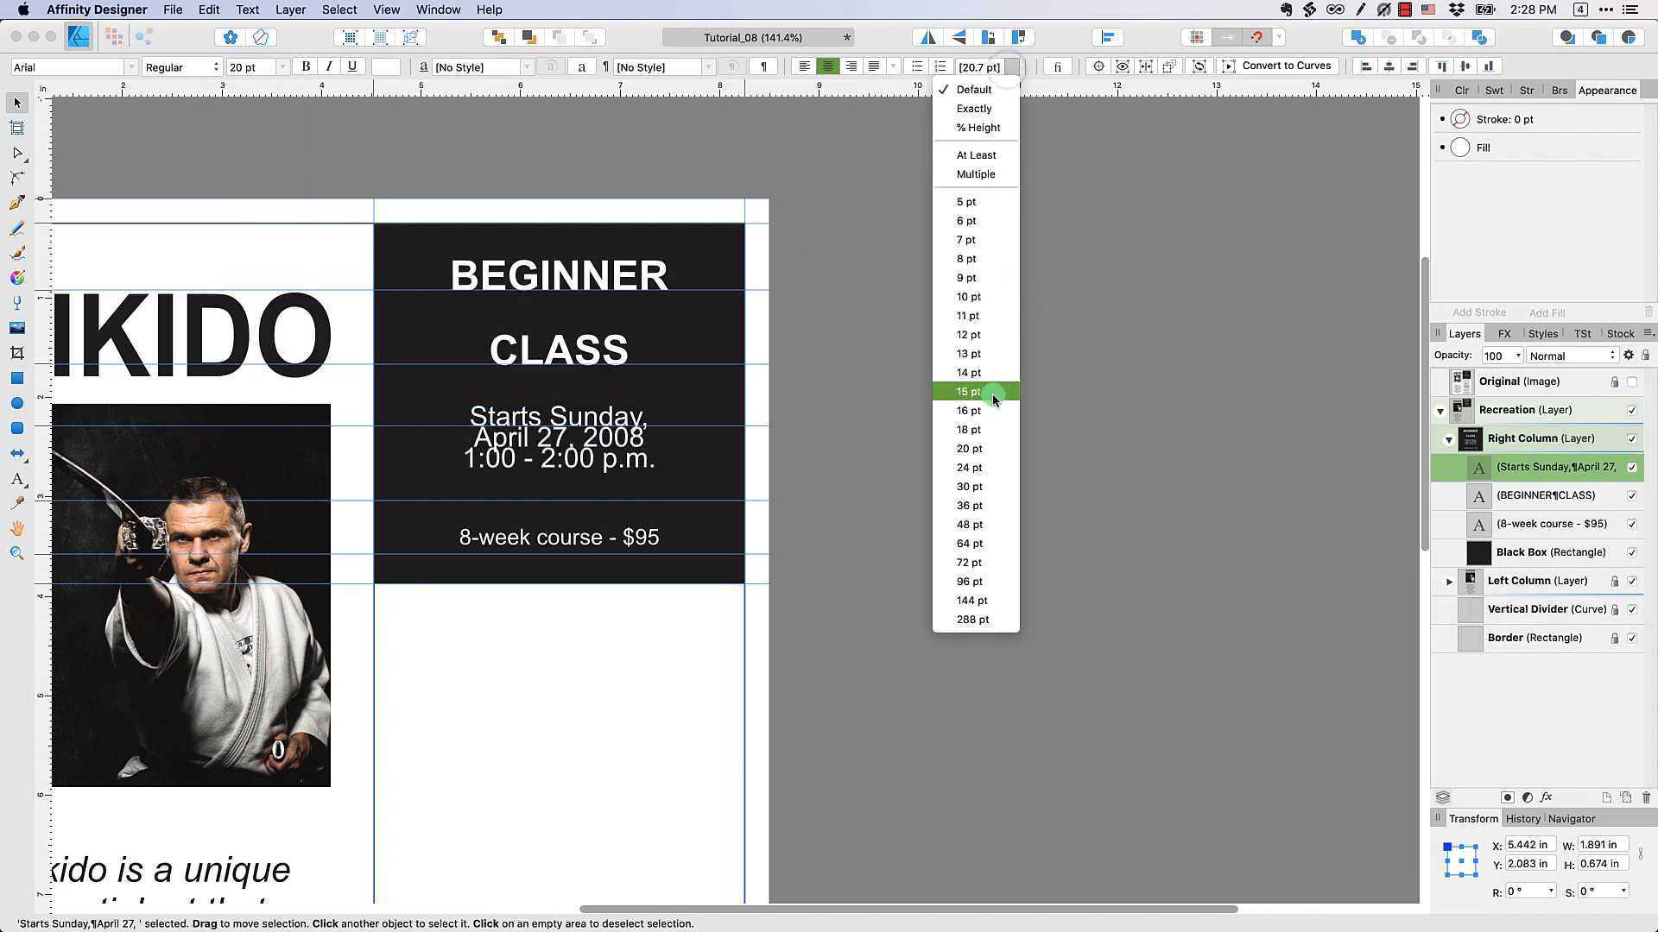
left_click(984, 467)
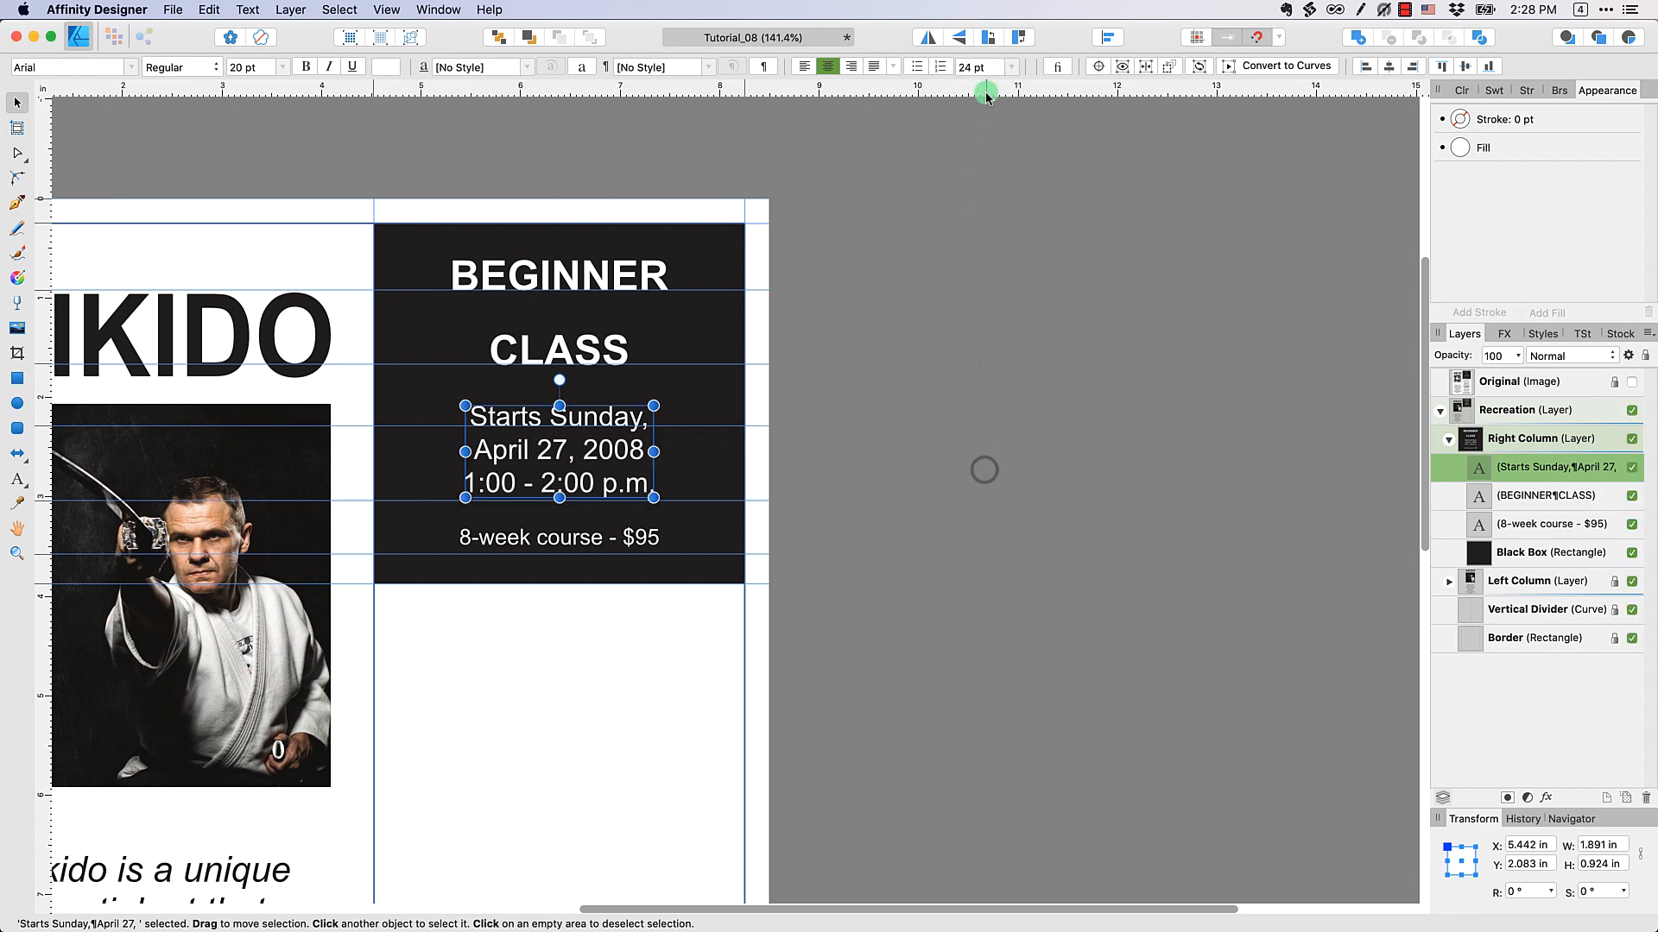
type("28")
key("Return")
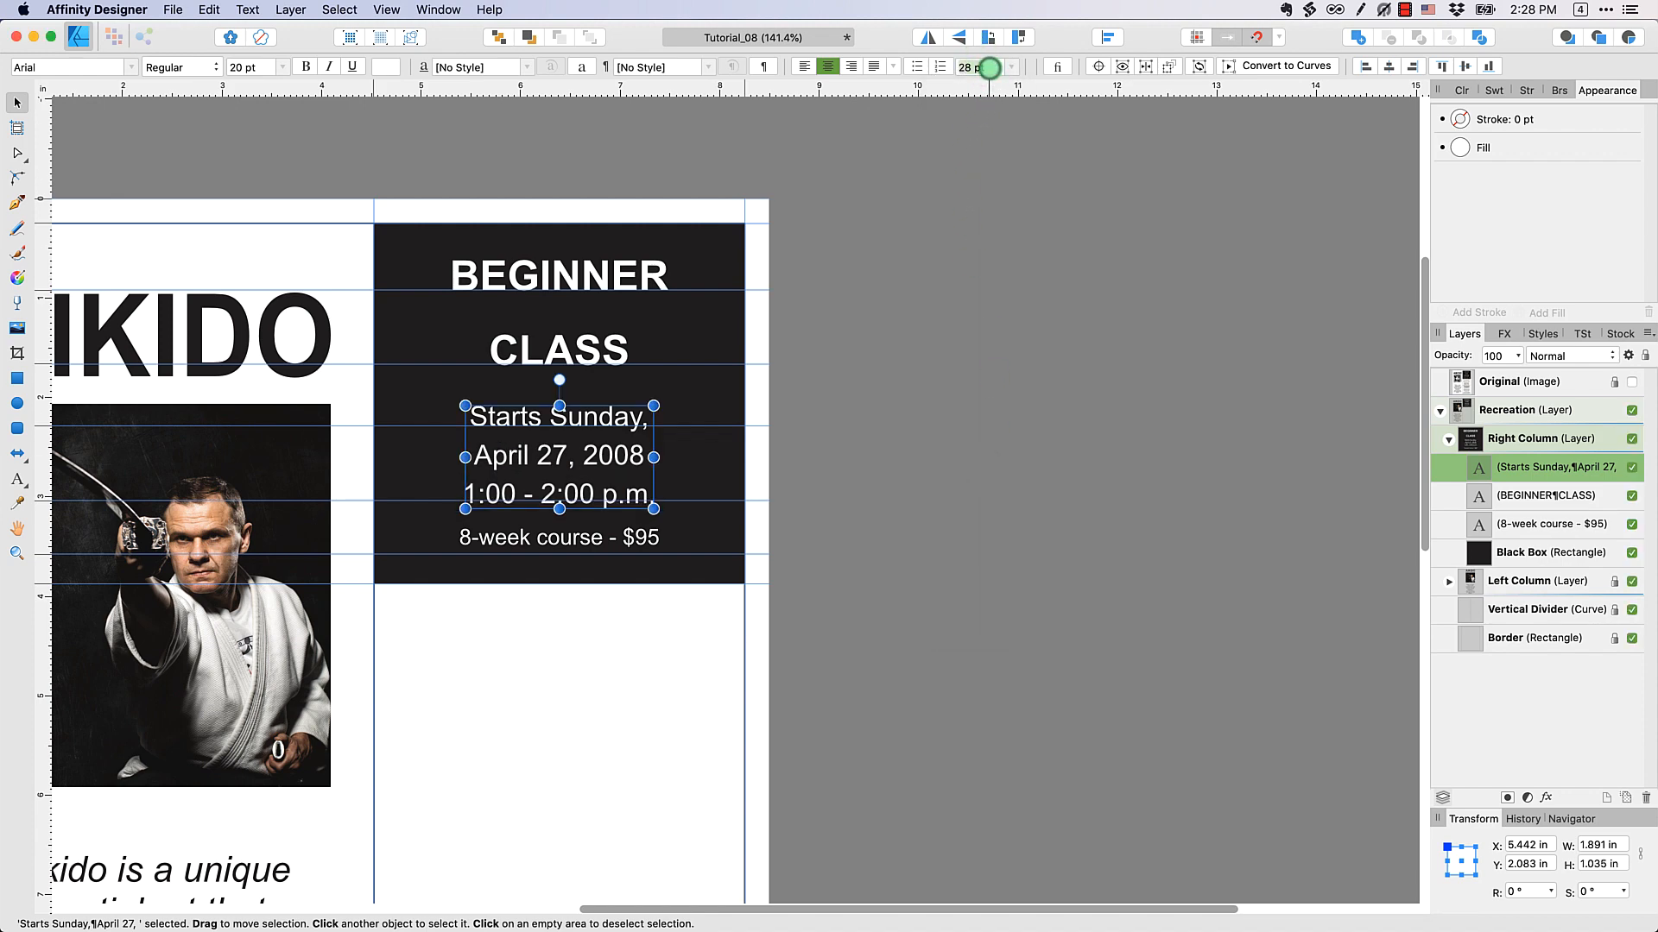
key("Return")
left_click(979, 345)
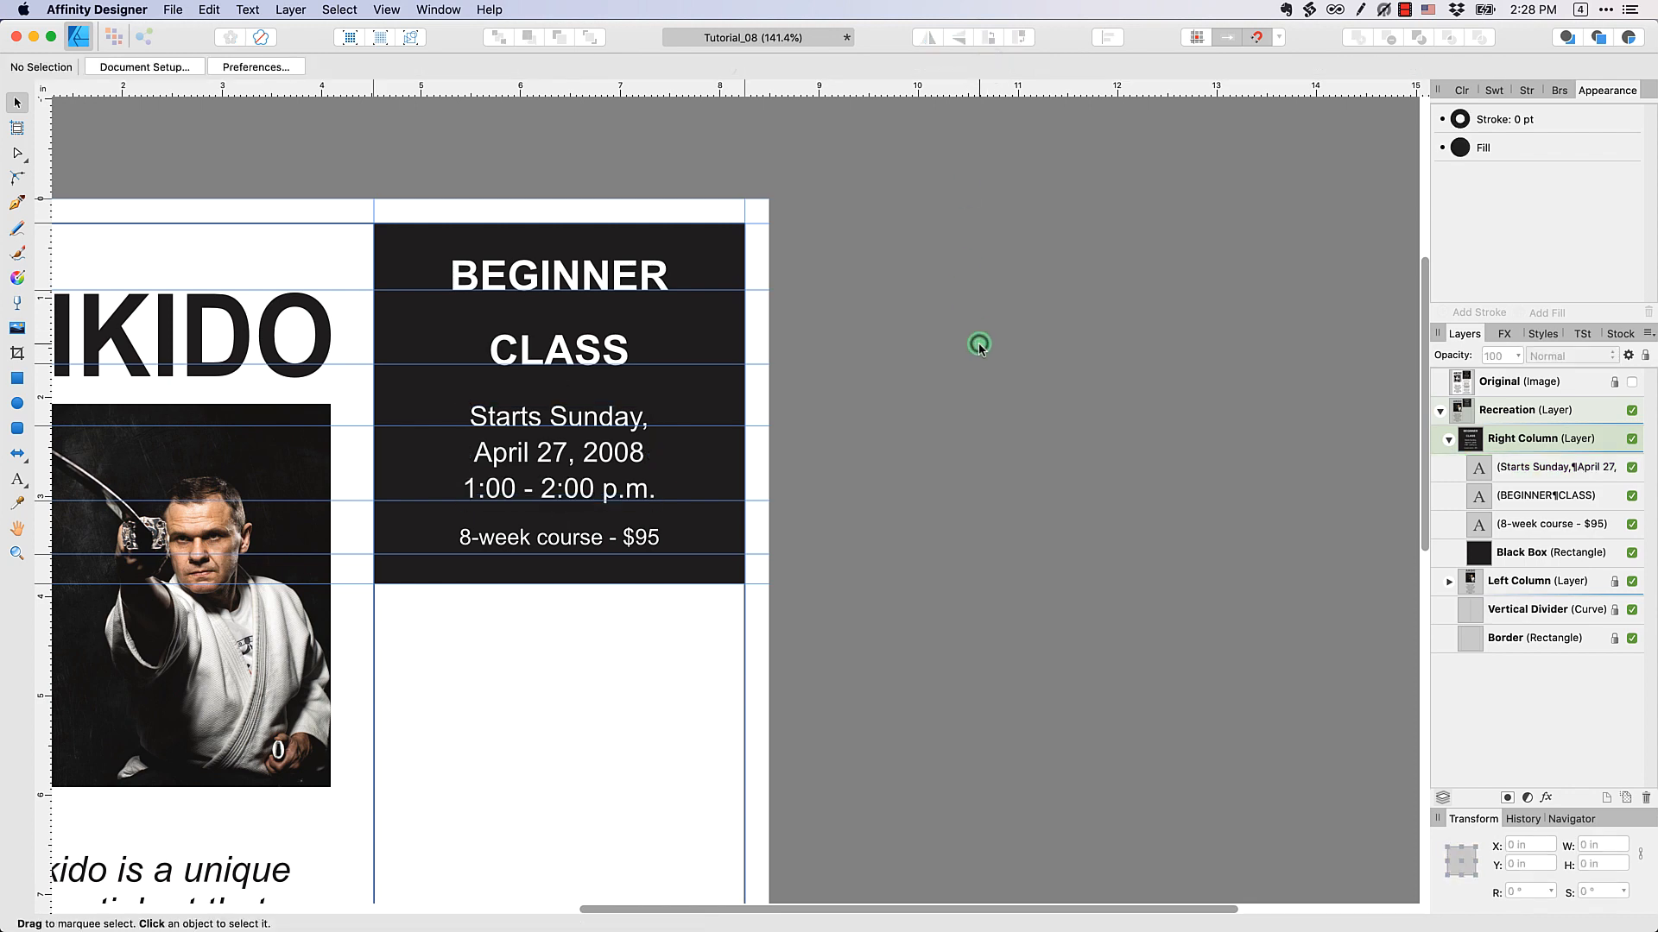
Enlarge the 8-week course text to 24 pt and move it down onto the guide near the black box's lower edge
left_click(610, 537)
left_click(298, 69)
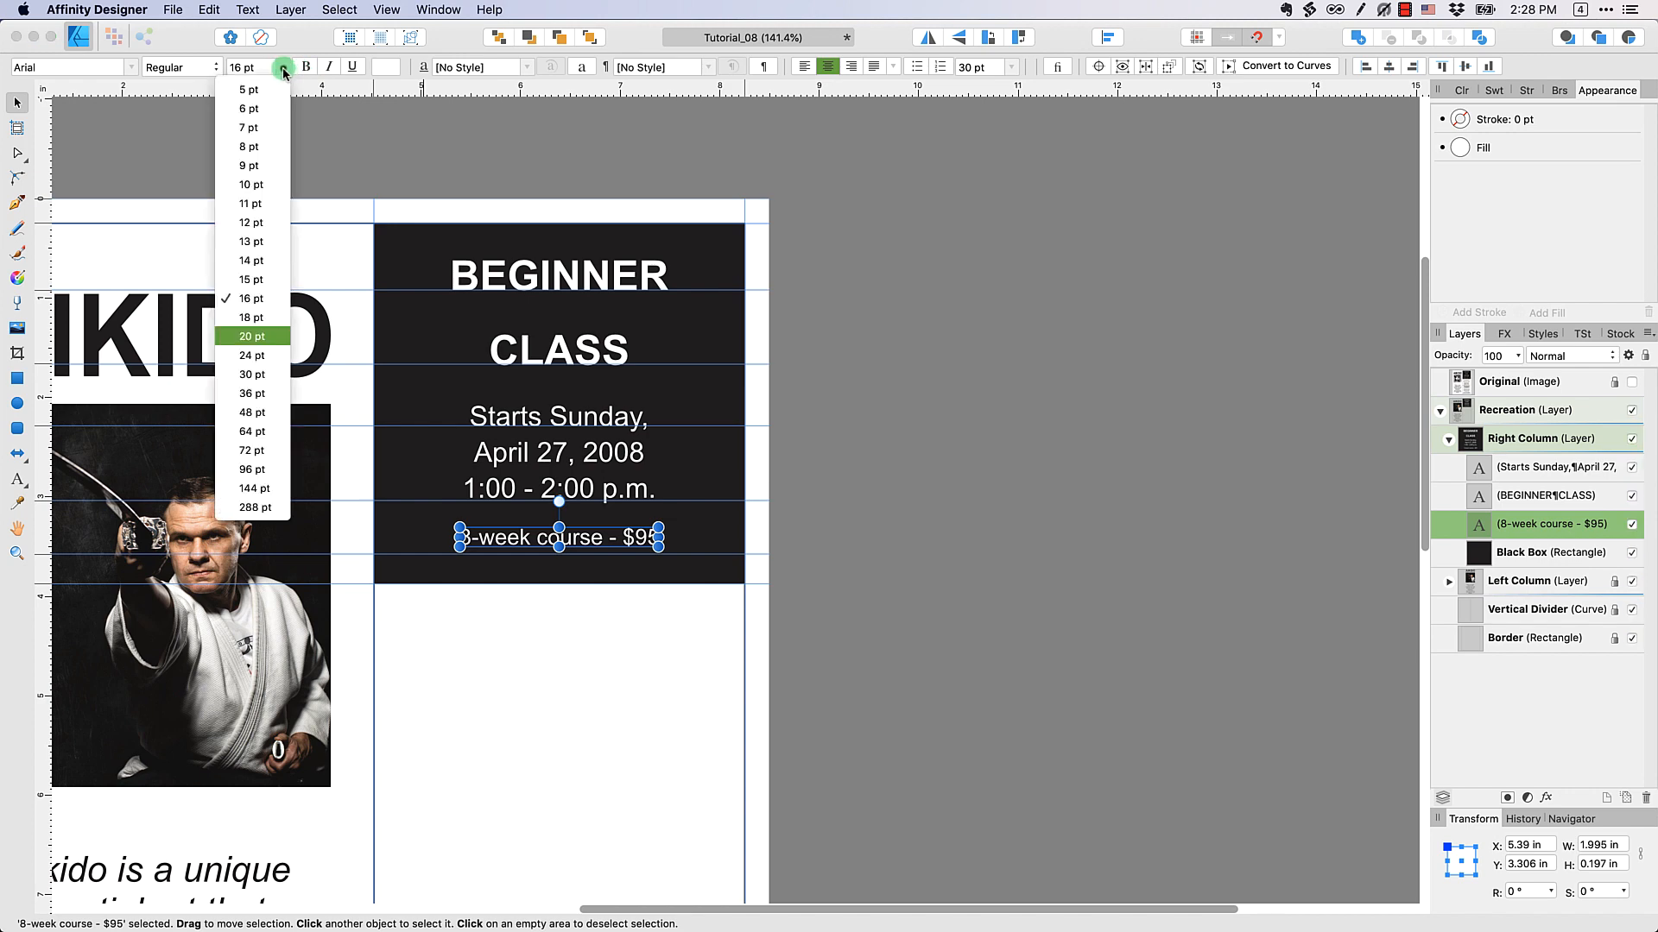
left_click(281, 360)
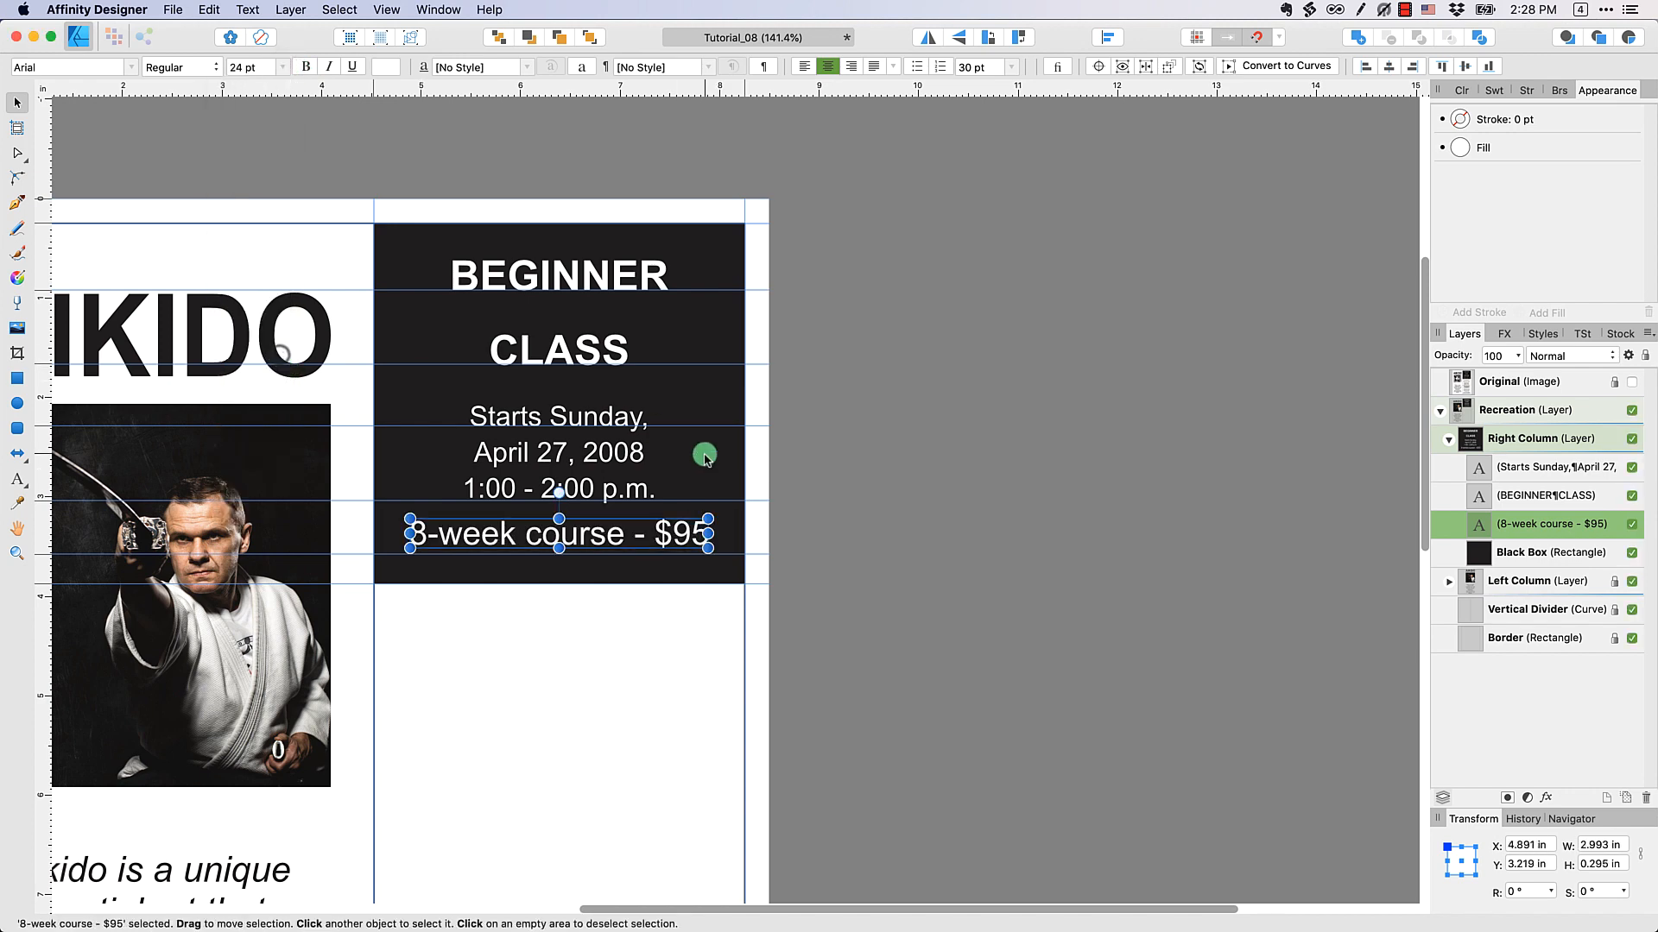
left_click_drag(612, 542, 613, 551)
left_click(999, 402)
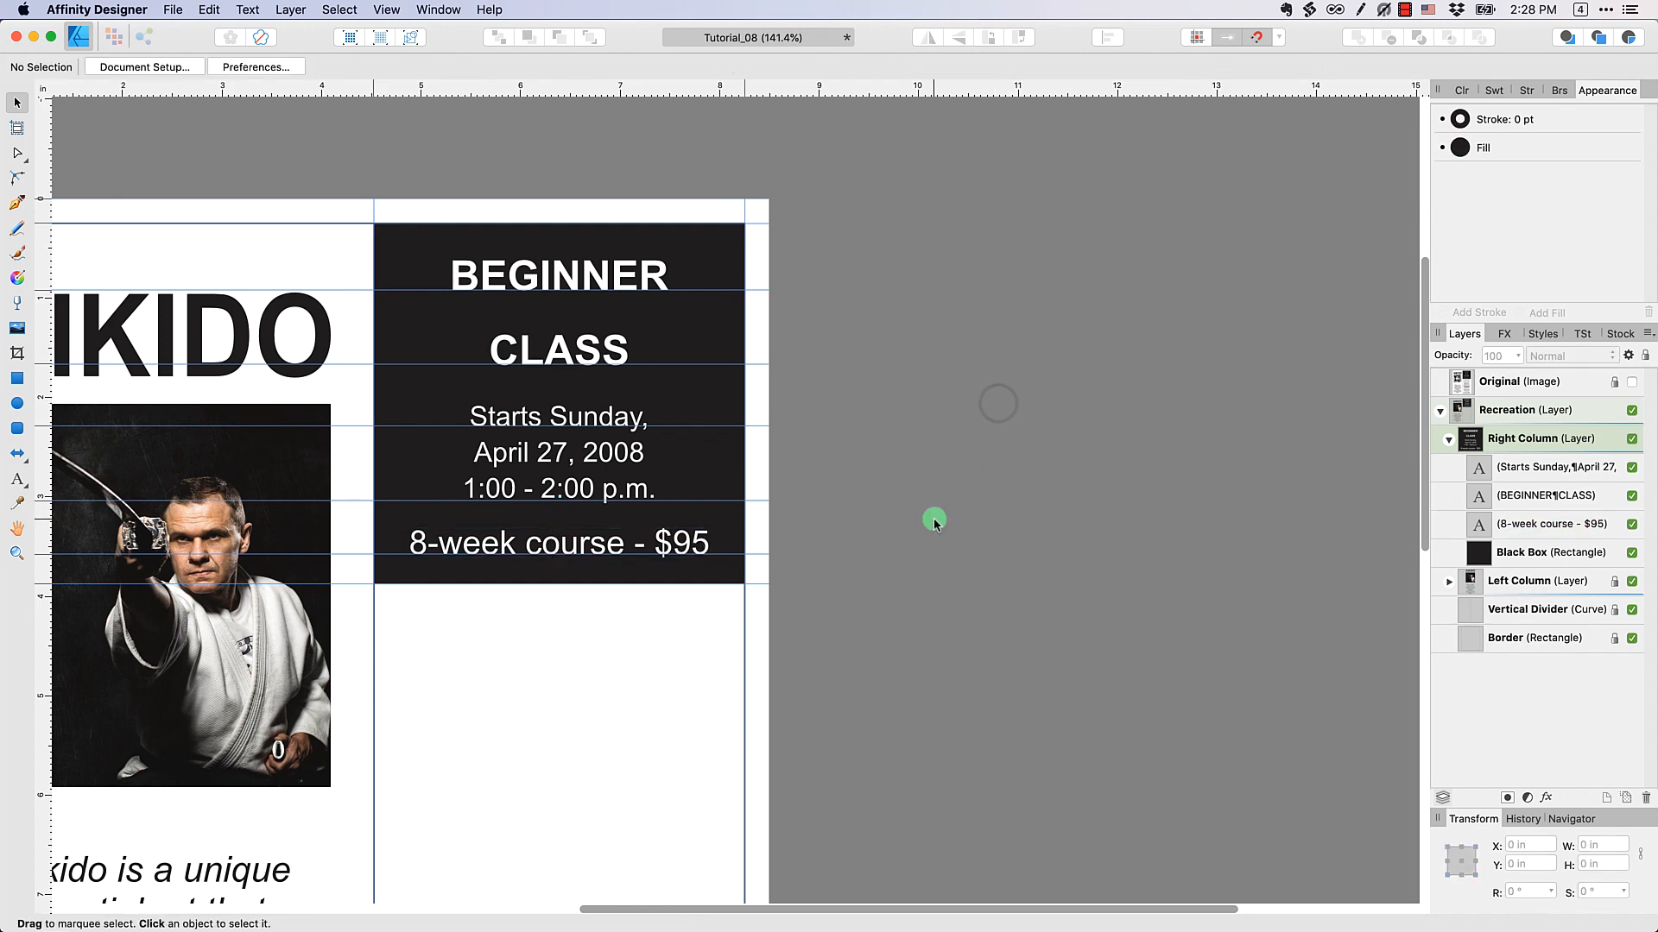
Centre the three white text objects horizontally with the black box and deselect them
left_click(599, 540)
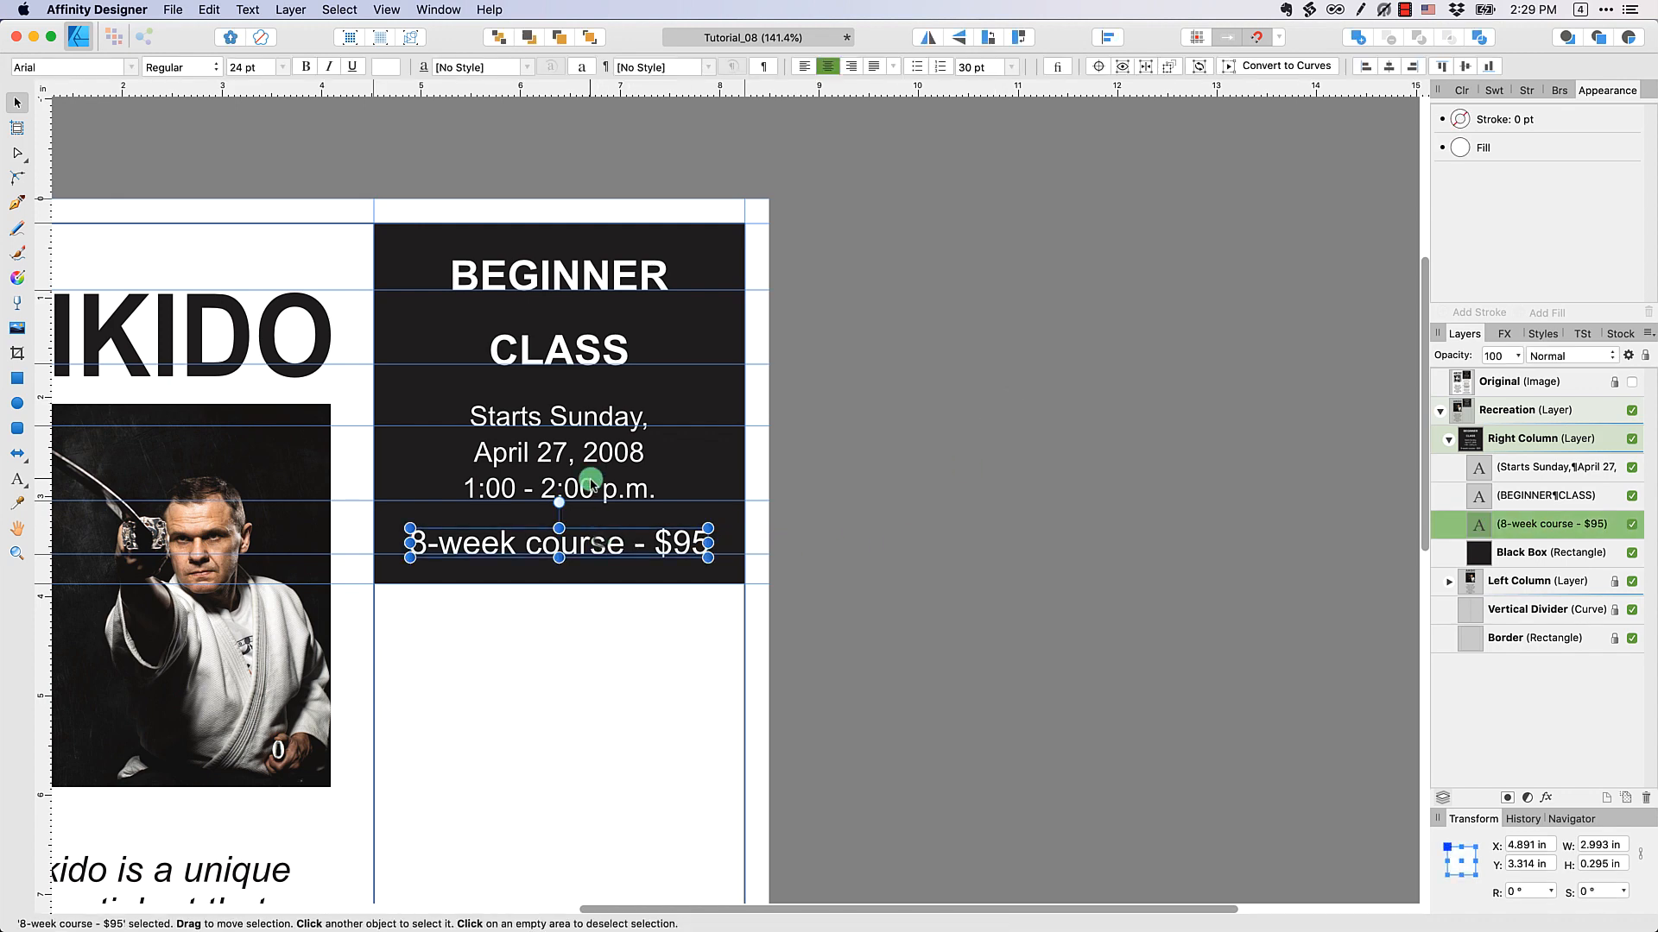
left_click(588, 479, "shift")
left_click(618, 345, "shift")
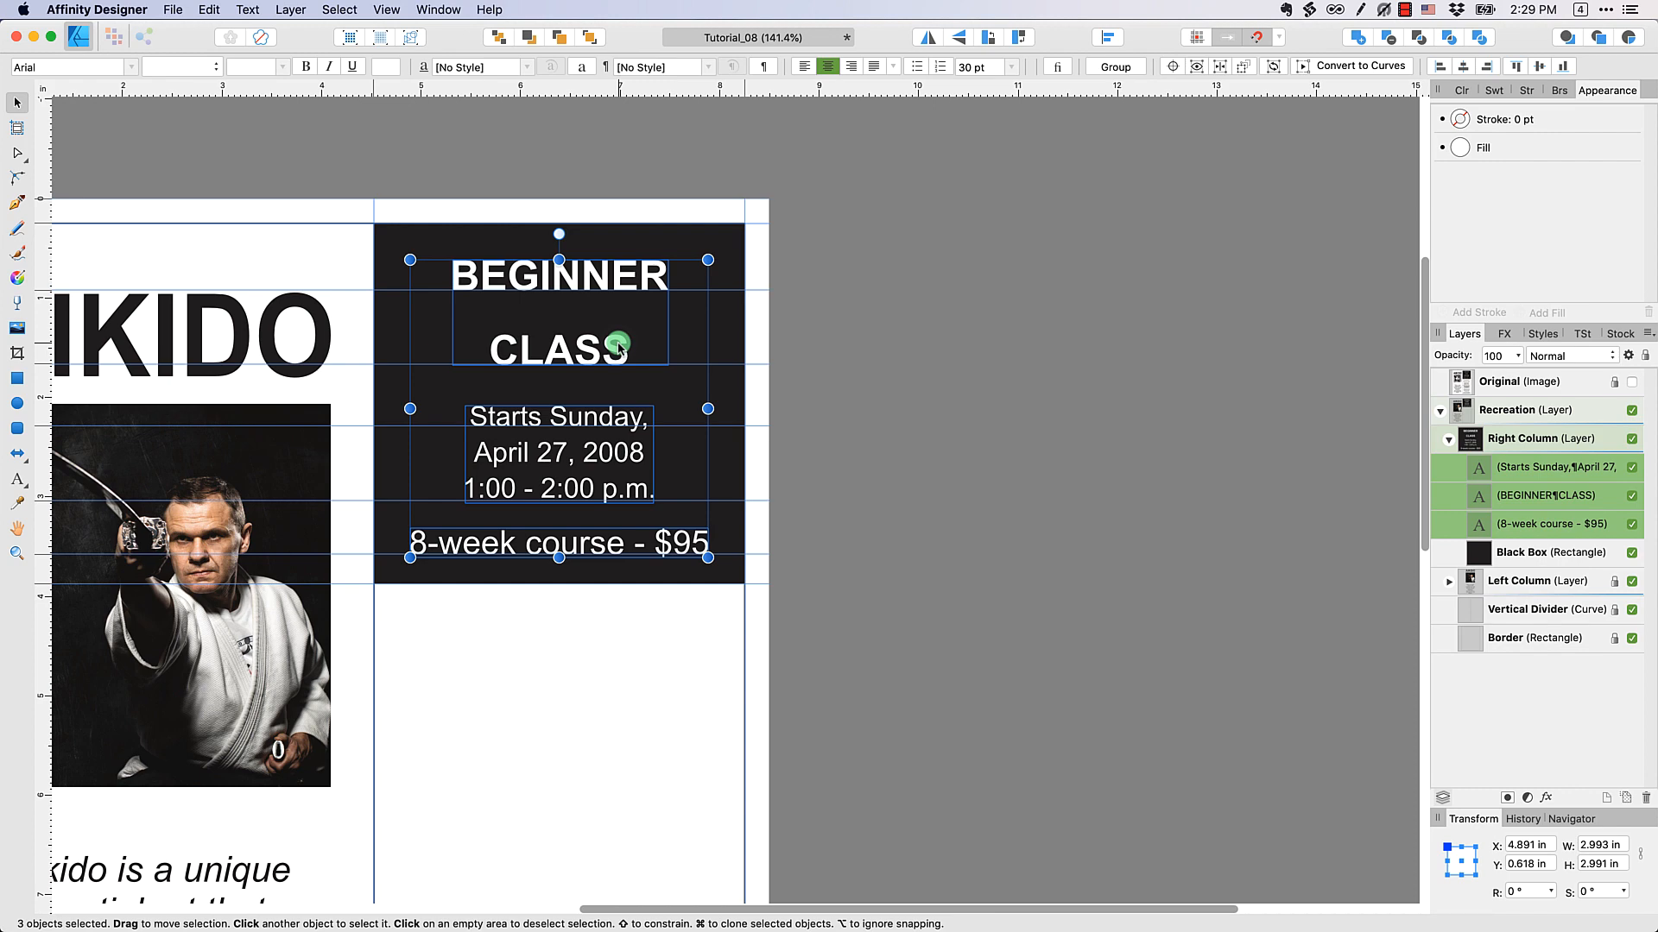
left_click(401, 241, "shift")
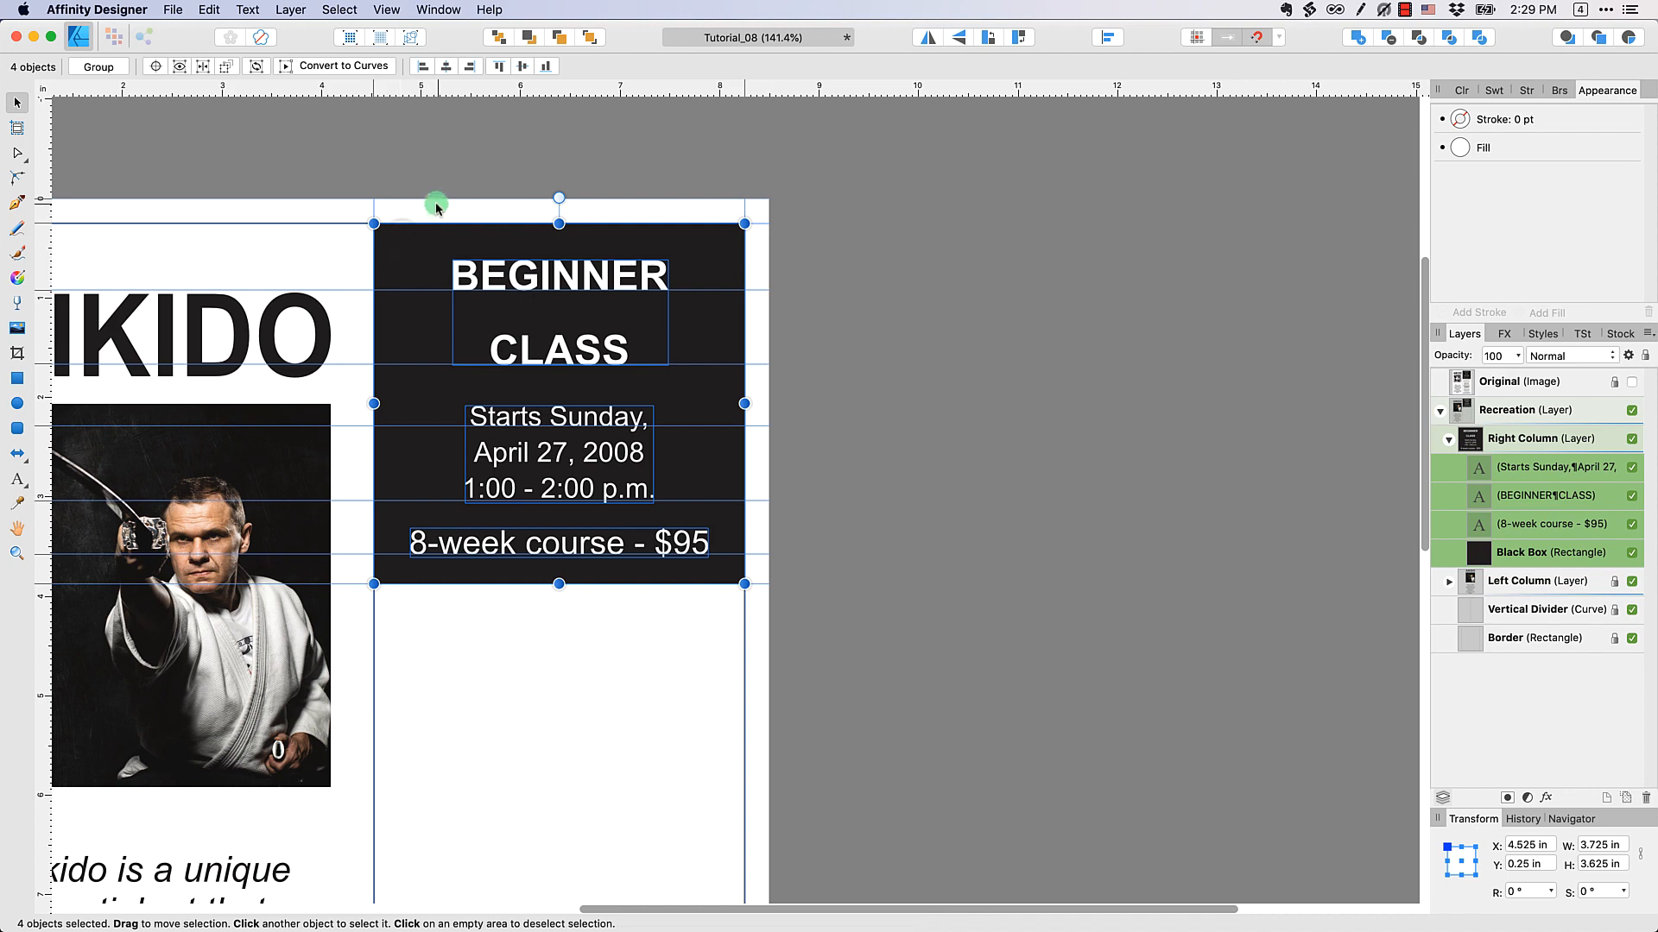
left_click(447, 66)
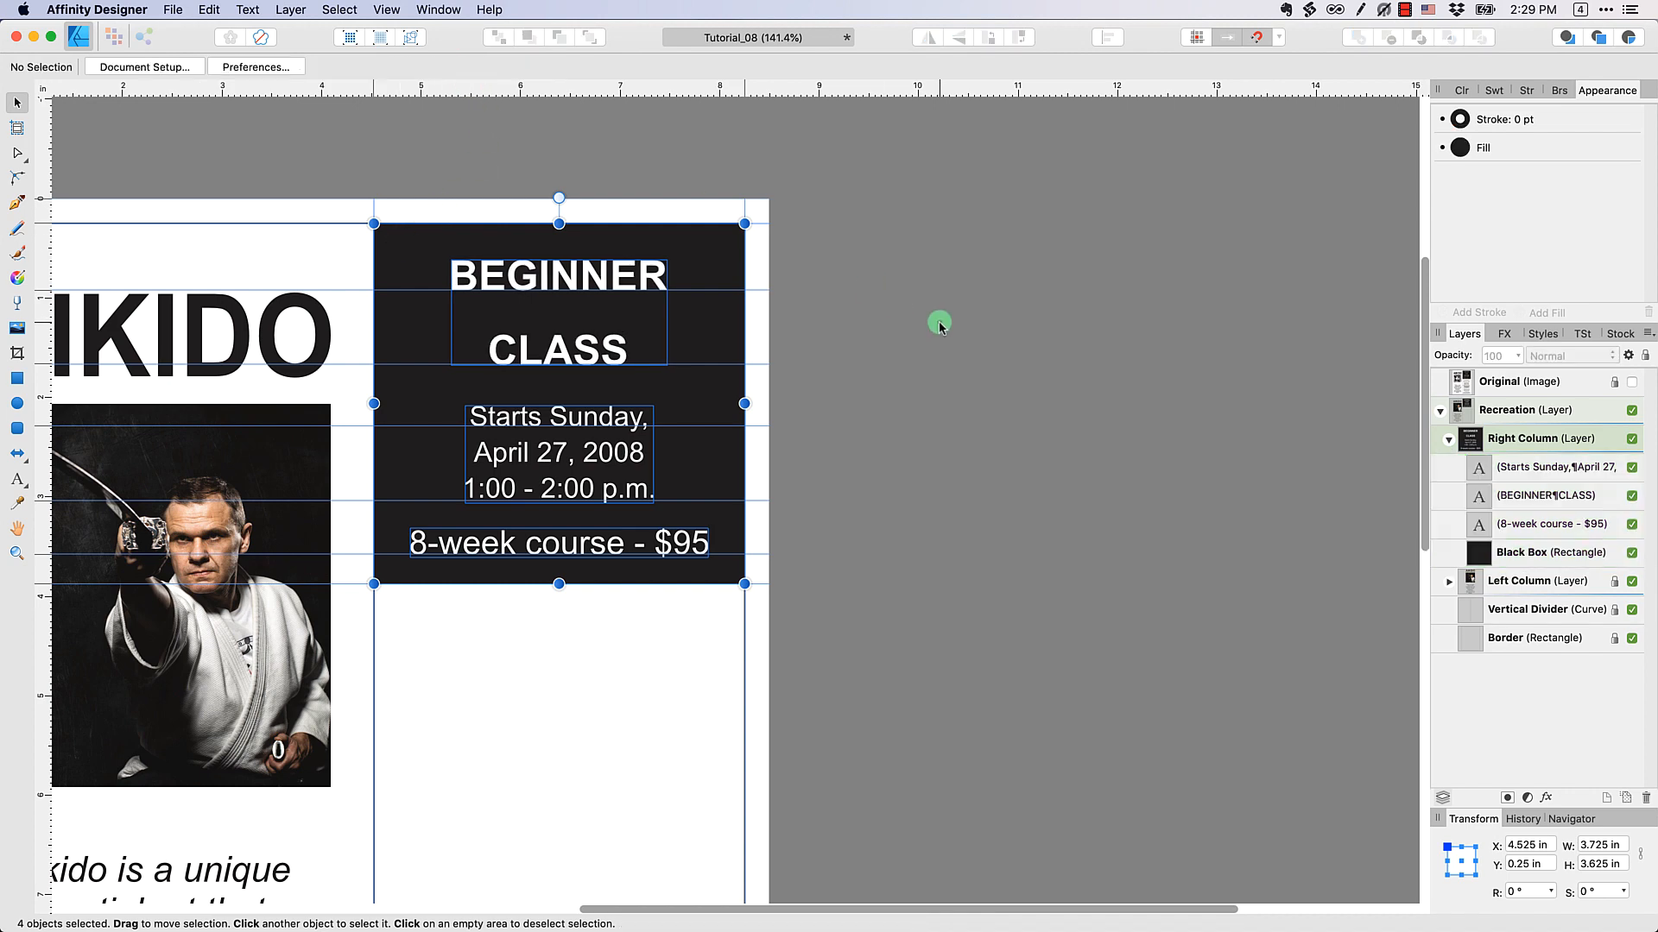
left_click(922, 329)
Compare the whole recreated flyer with the Original image by toggling the image's visibility
scroll(922, 338, "down", 2)
scroll(922, 342, "down", 4)
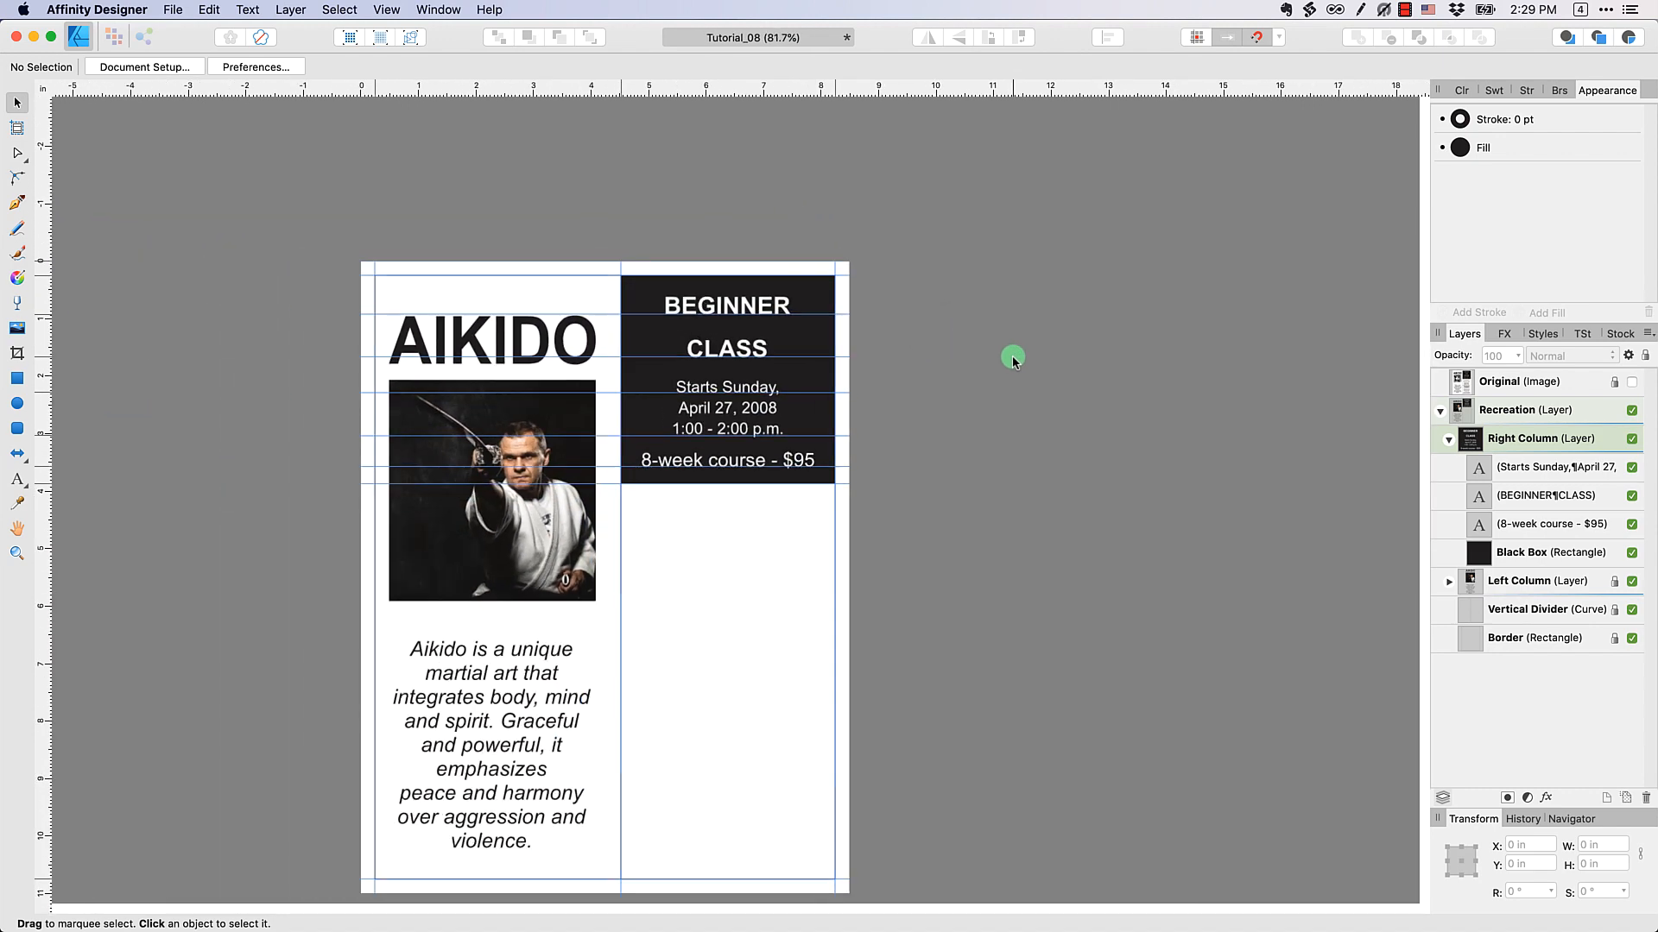
left_click(1631, 383)
left_click(1631, 382)
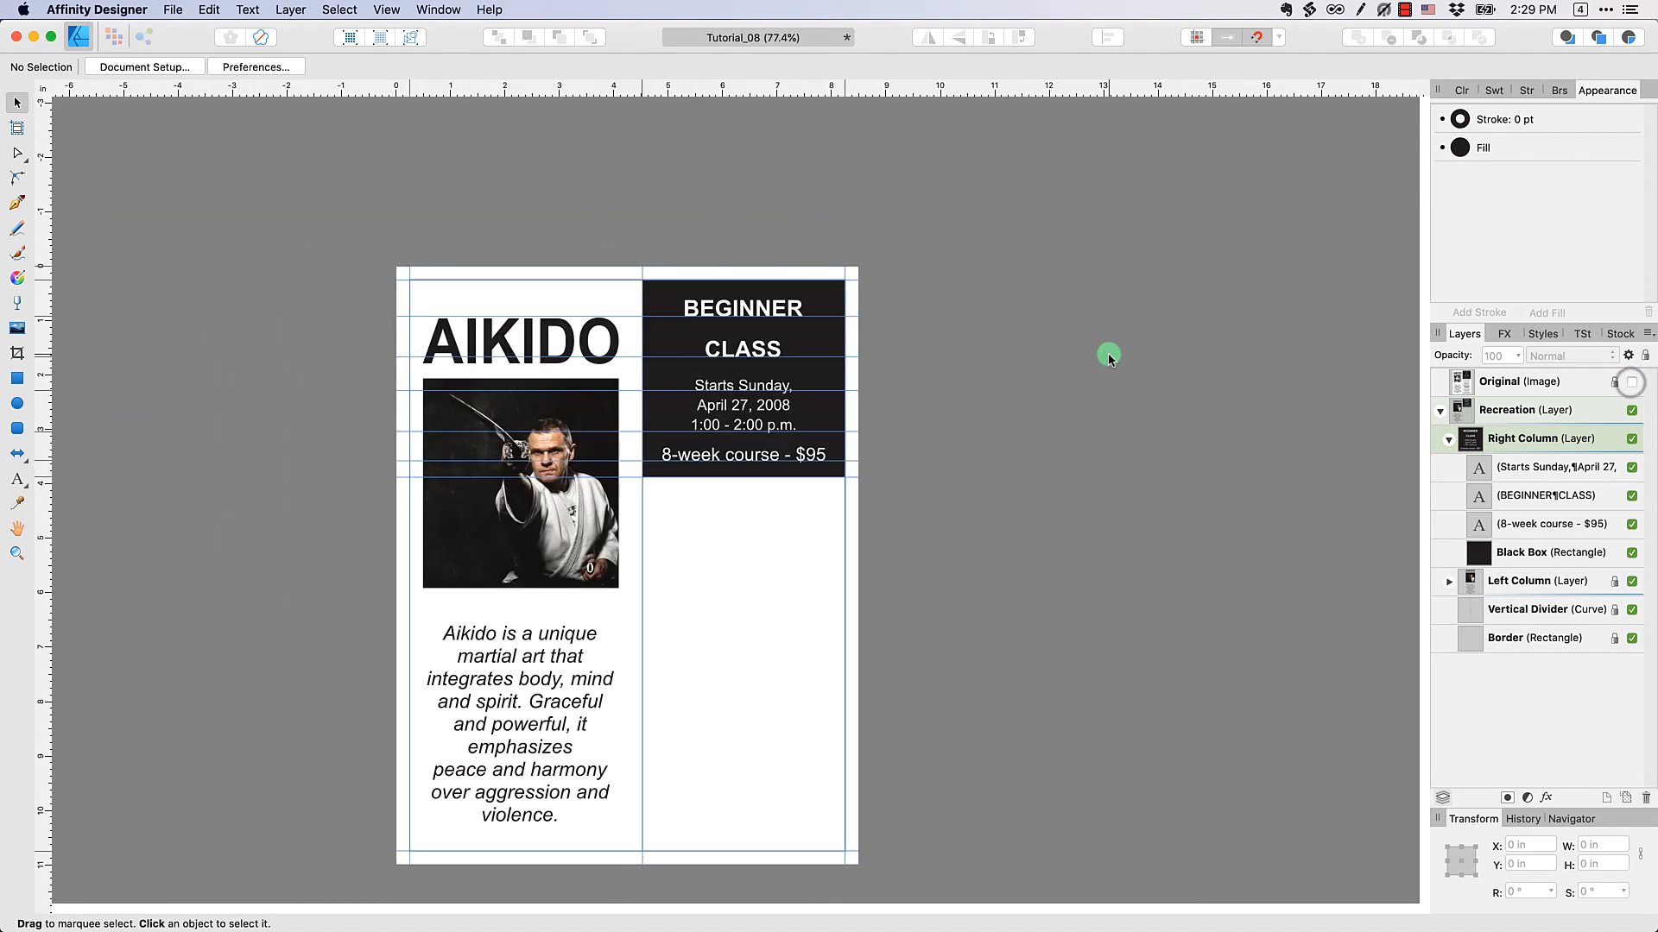
scroll(1411, 457, "down", 1)
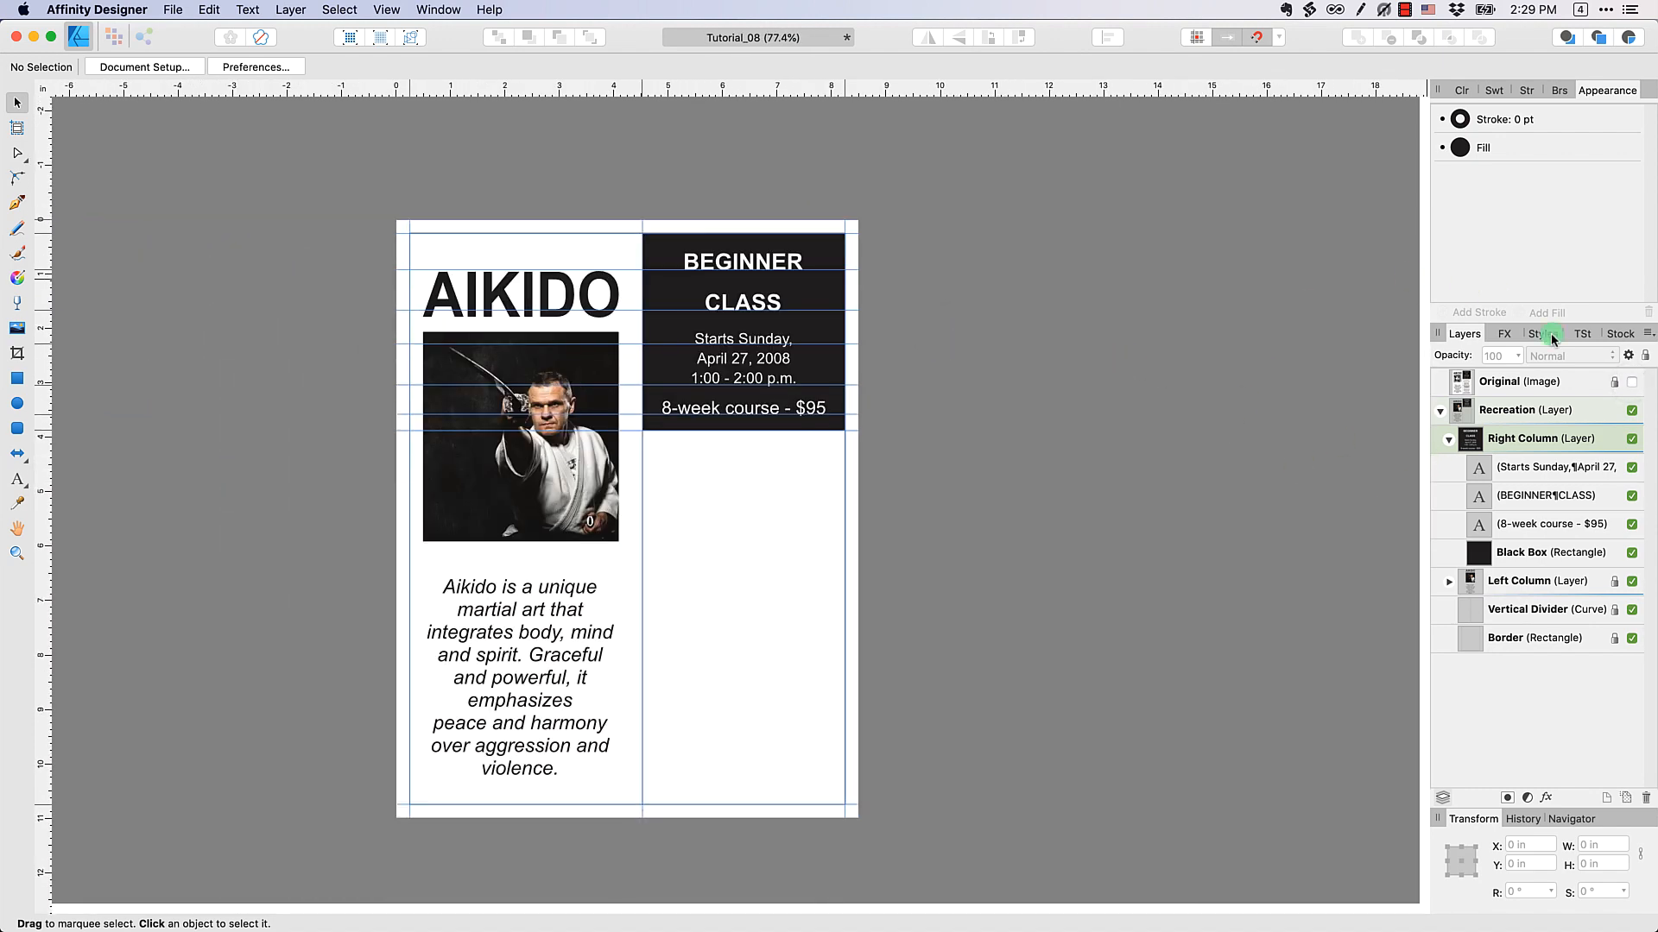
Show the Original image and place vertical guides at both ends of the right column's short divider lines, the first at about 5.1 in
left_click(1631, 382)
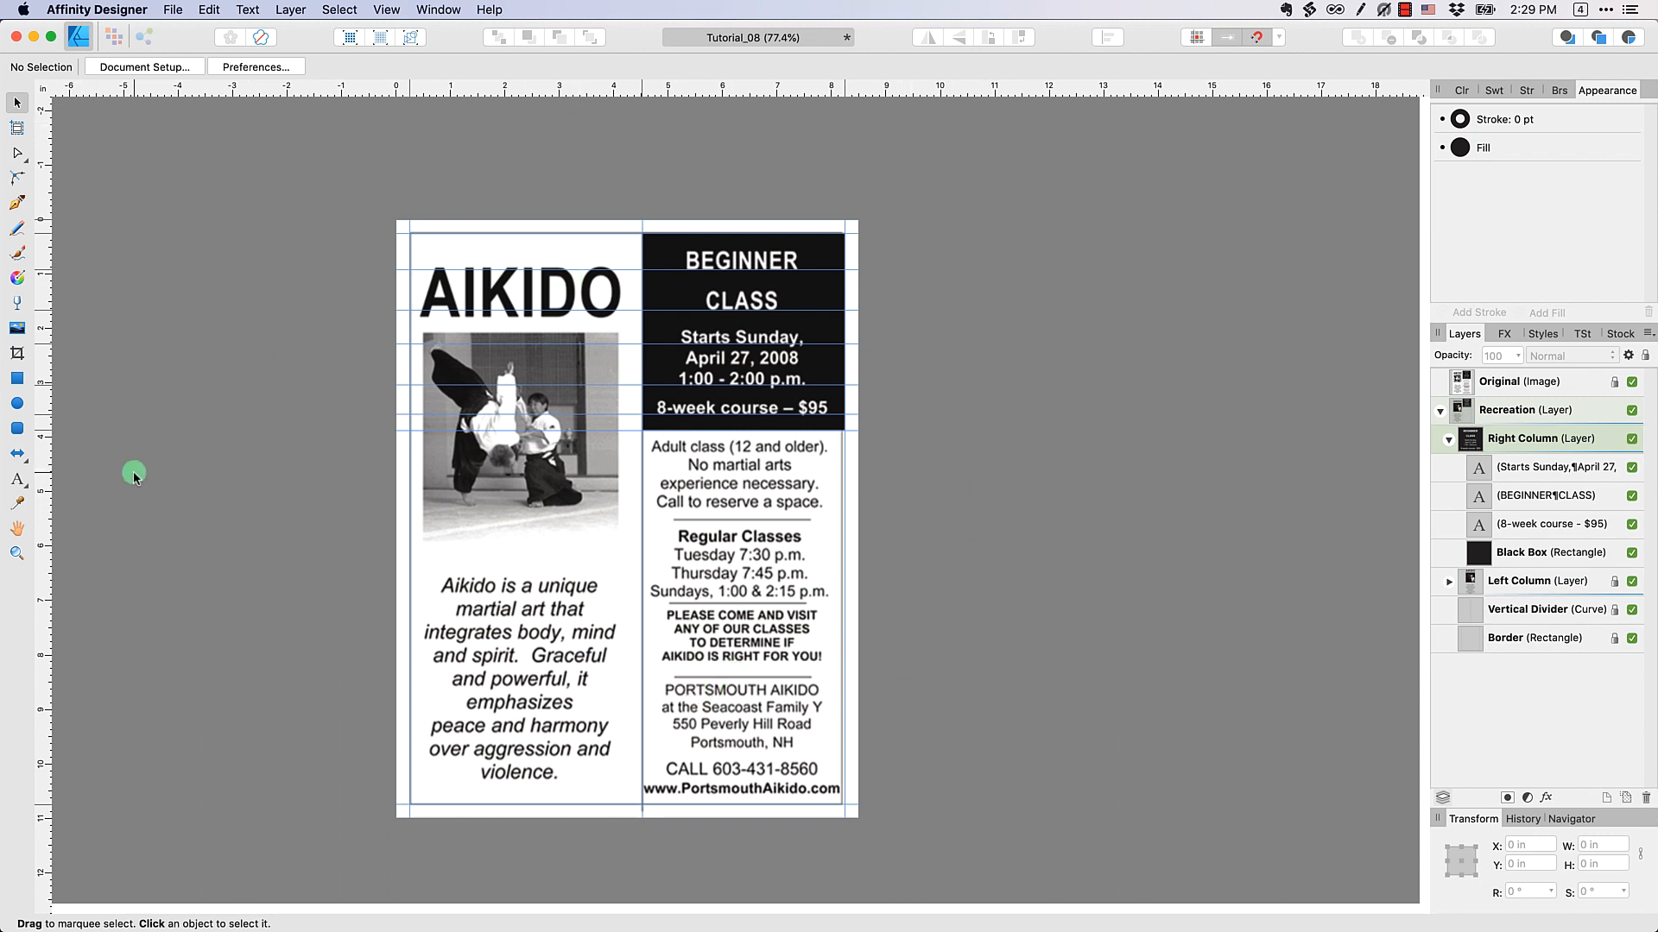
left_click_drag(70, 503, 673, 551)
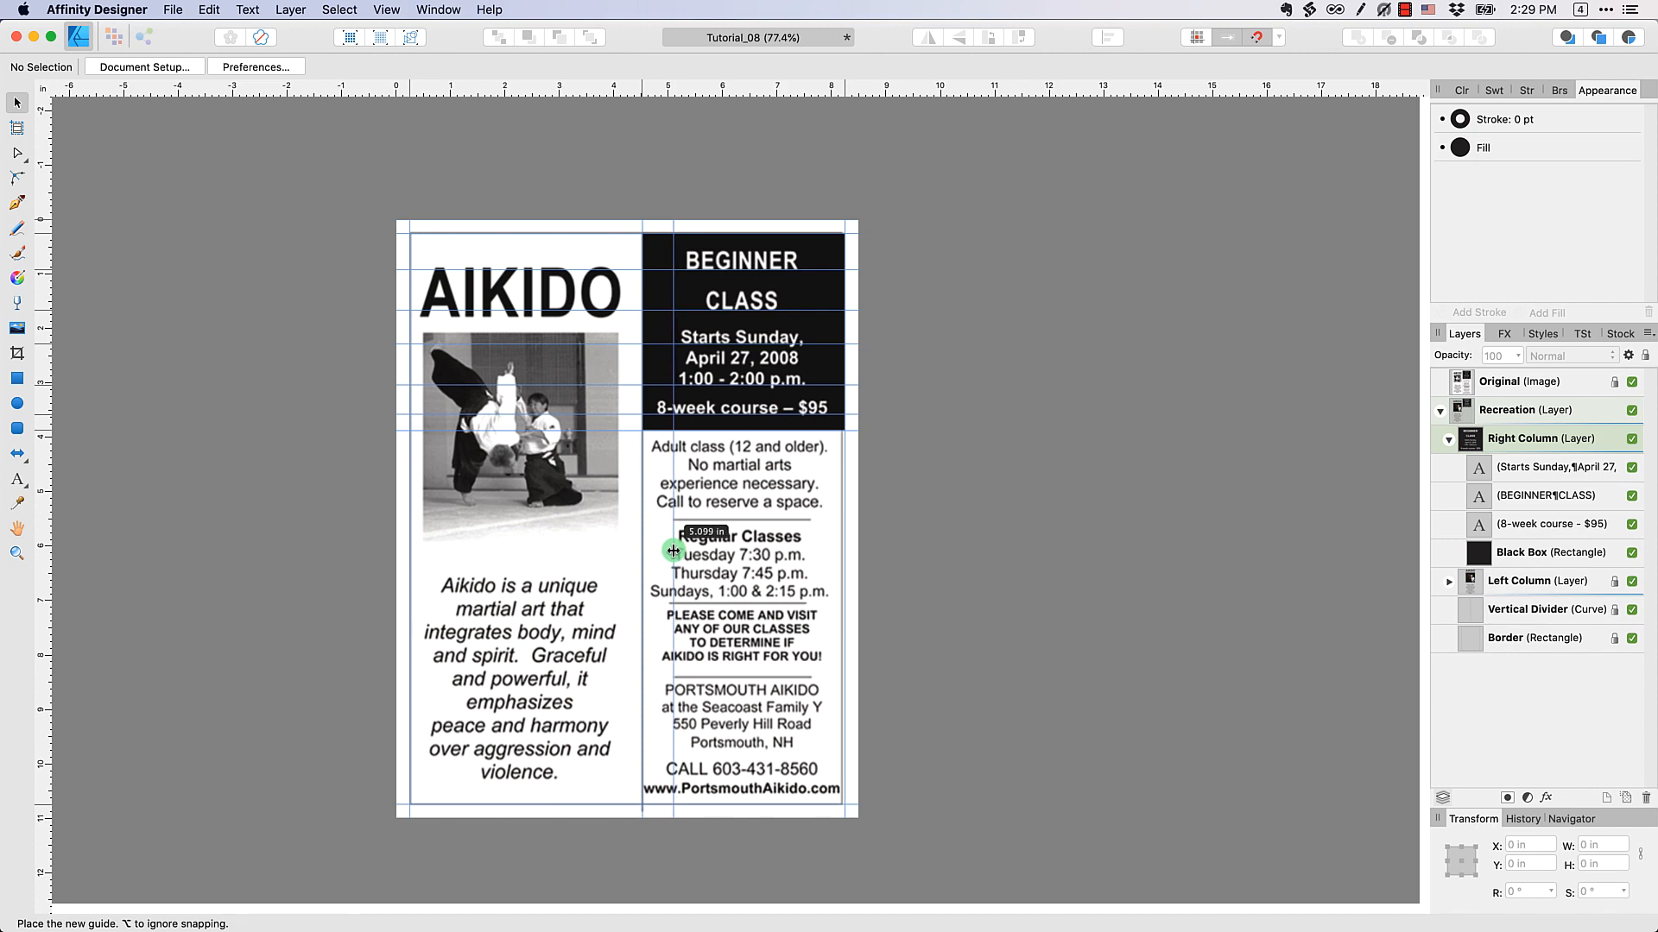
left_click_drag(45, 570, 812, 609)
Place a horizontal guide on each of the right column's three short divider lines and hide the Original image
left_click_drag(731, 88, 732, 519)
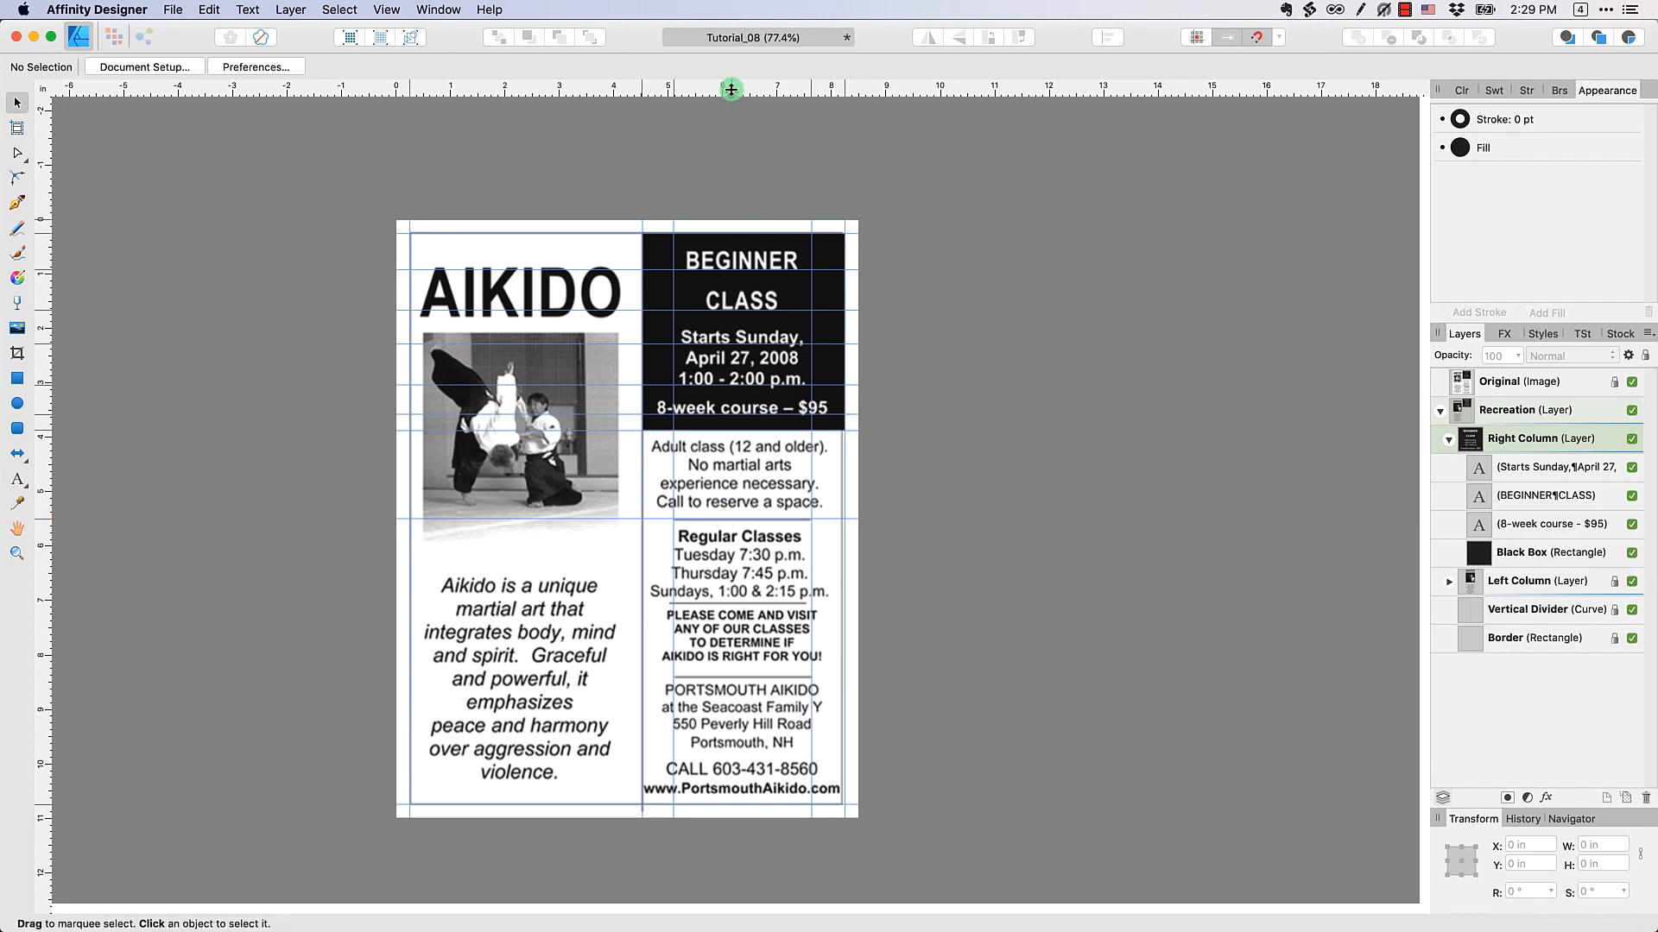
left_click_drag(732, 88, 731, 603)
left_click_drag(734, 90, 769, 678)
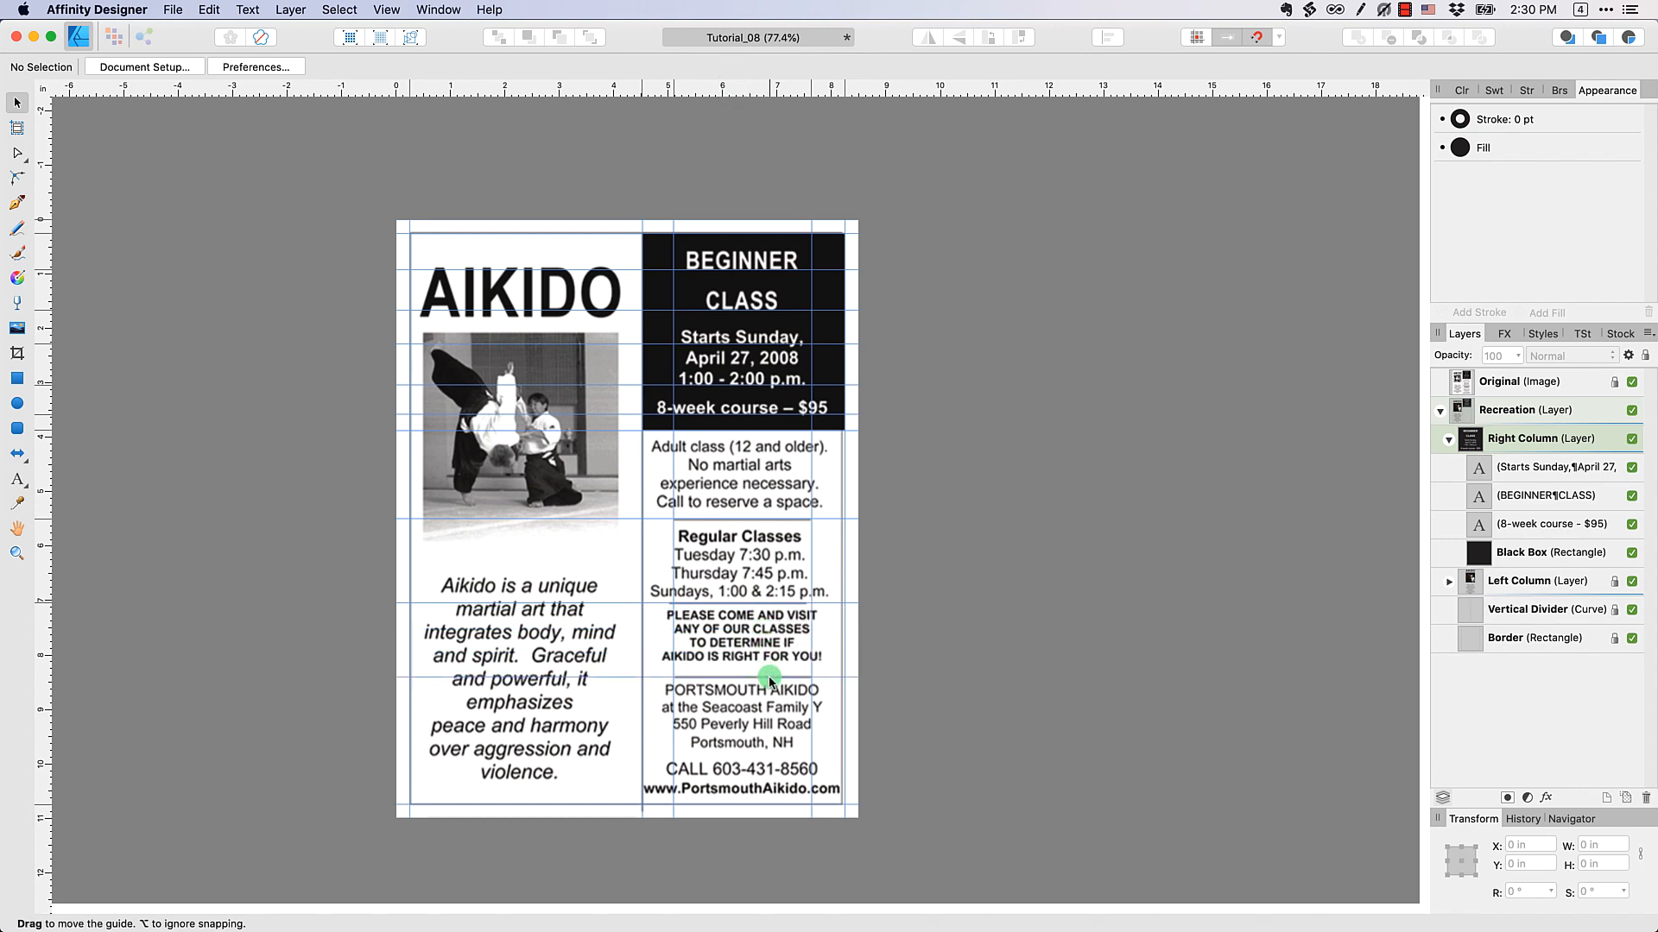
left_click(1632, 380)
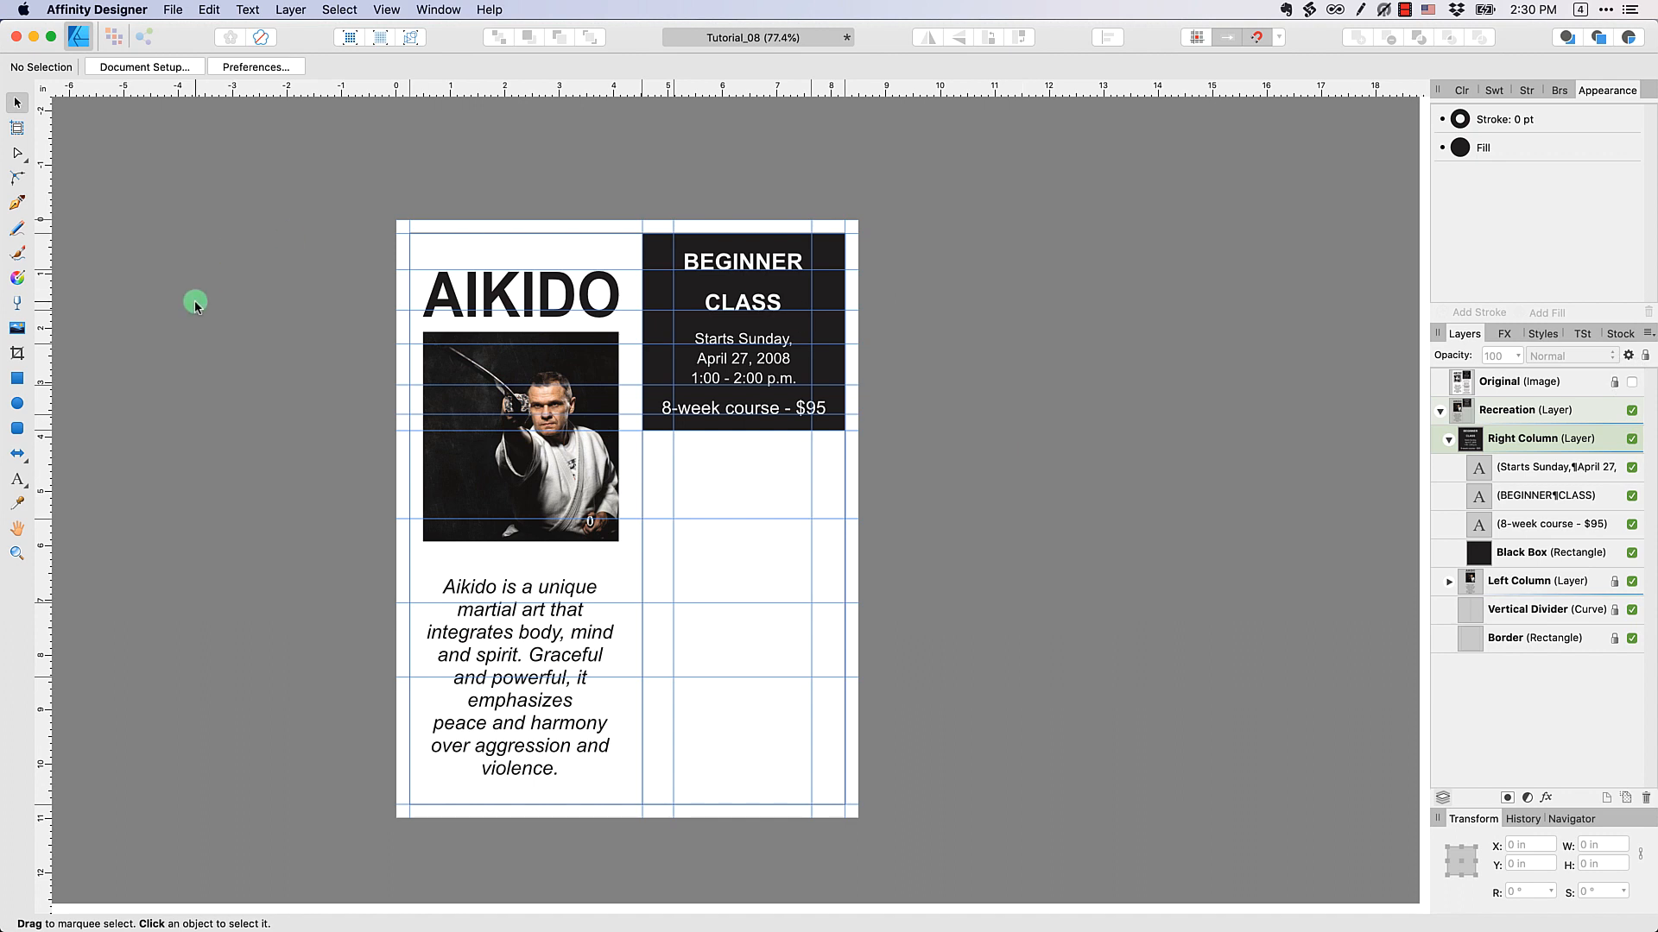
Draw three horizontal 1 pt lines between the two new vertical guides with the Pen tool in Line Mode, one on each new horizontal guide
left_click(17, 202)
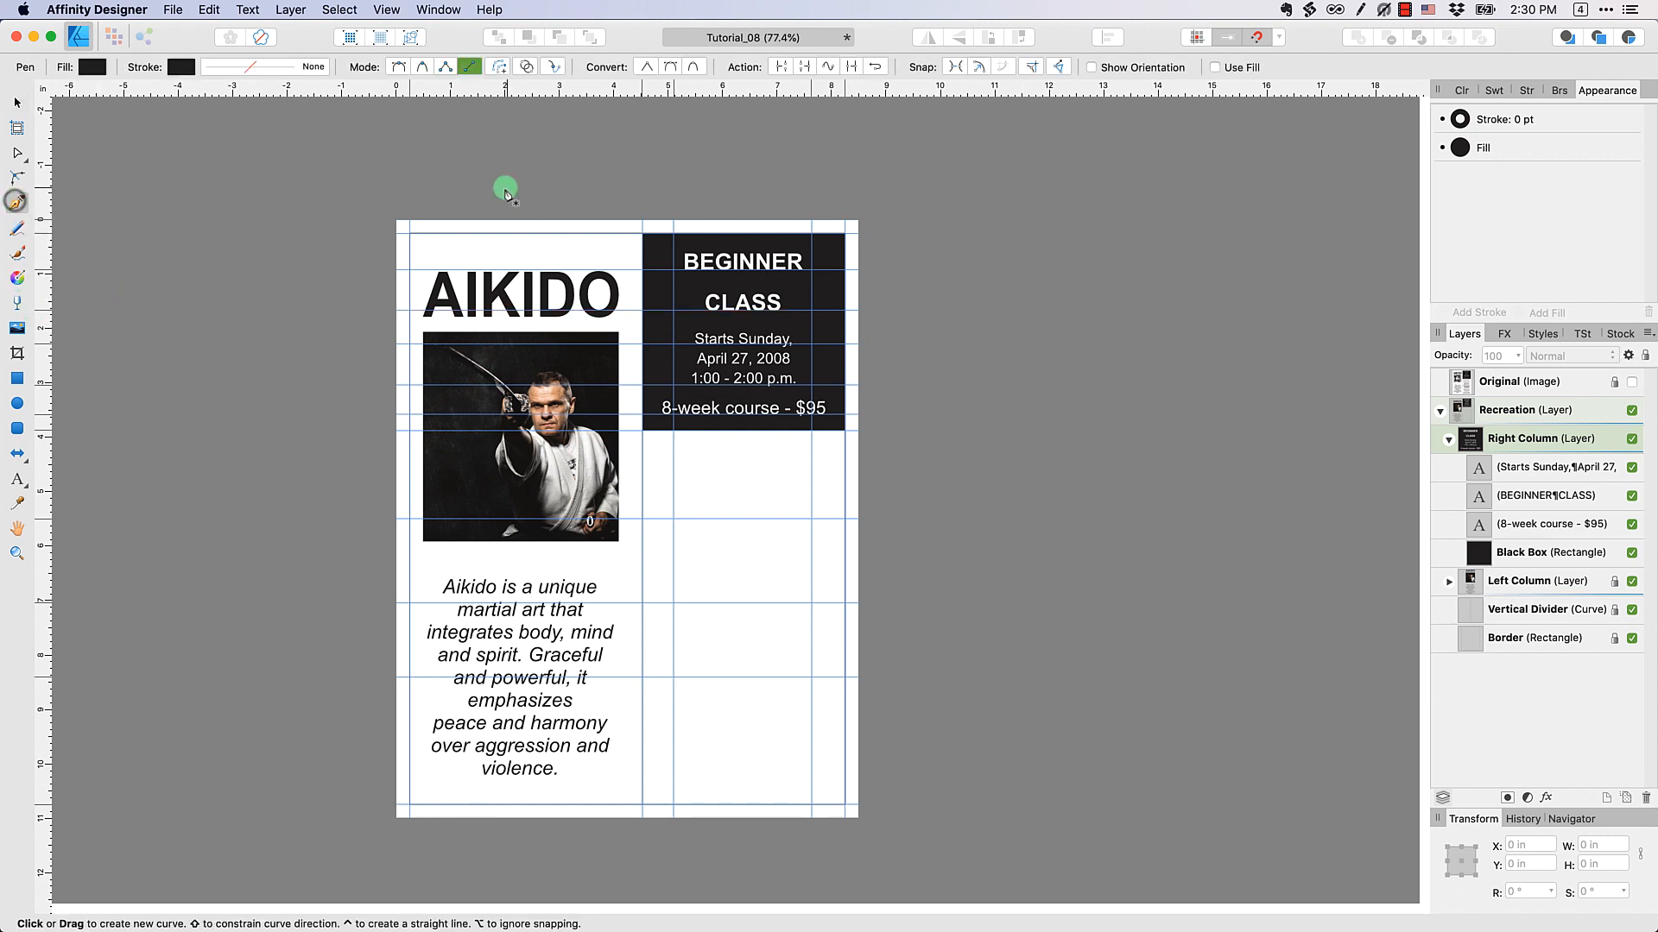
left_click(467, 68)
left_click(673, 519)
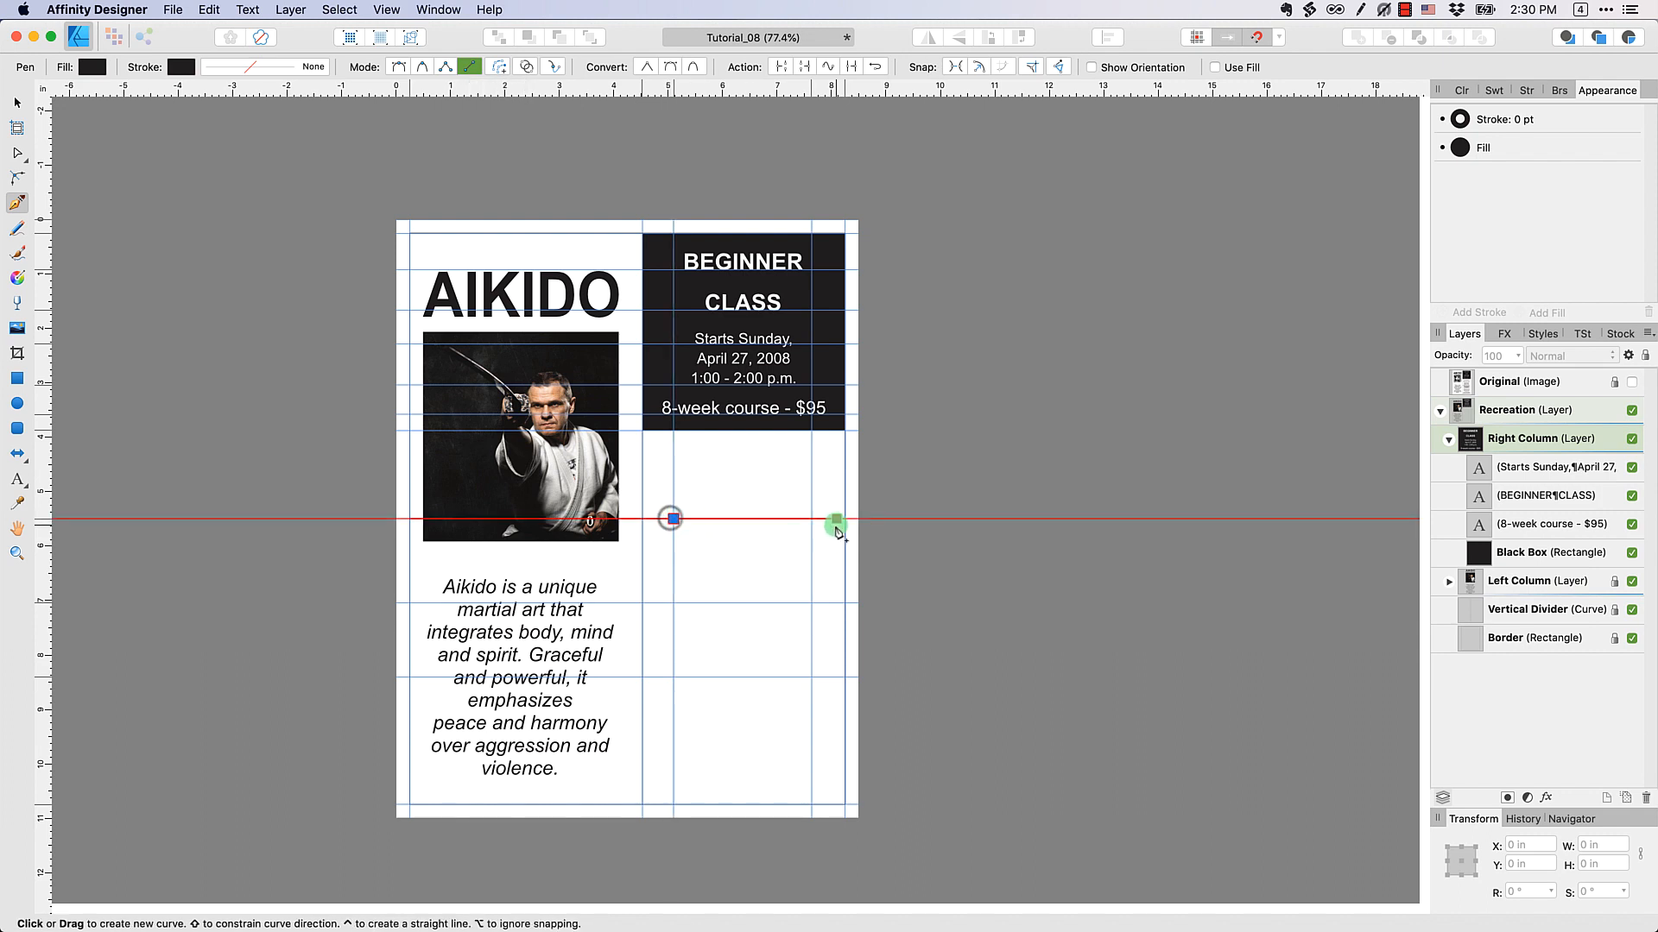
left_click(811, 519)
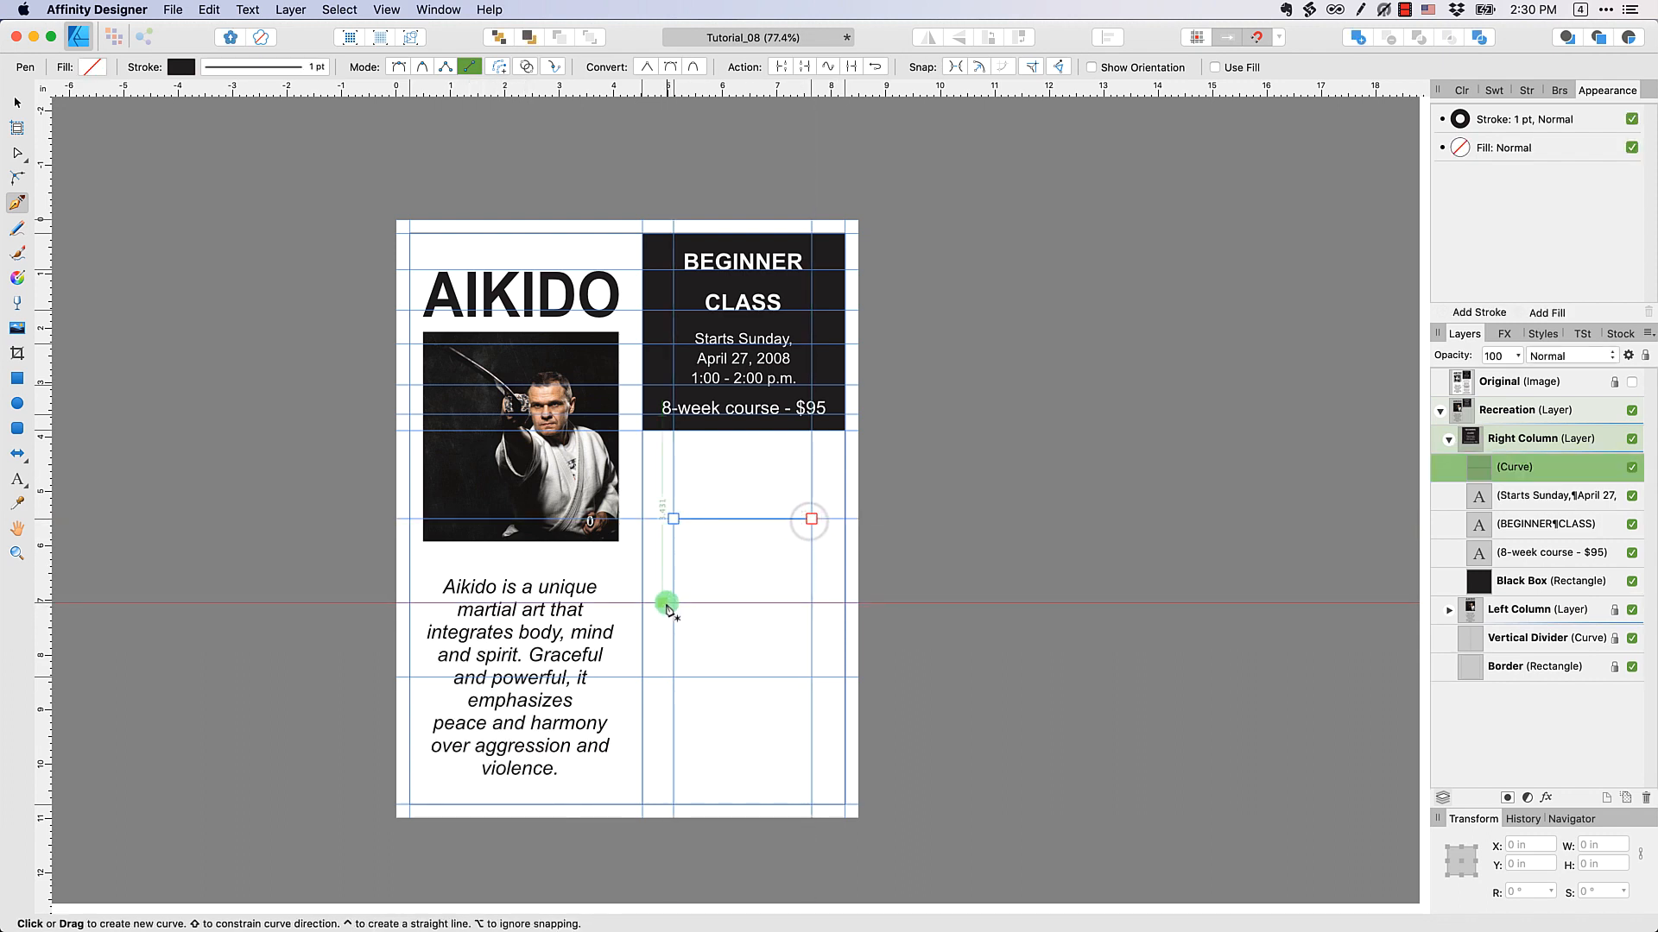
left_click_drag(760, 610, 811, 609)
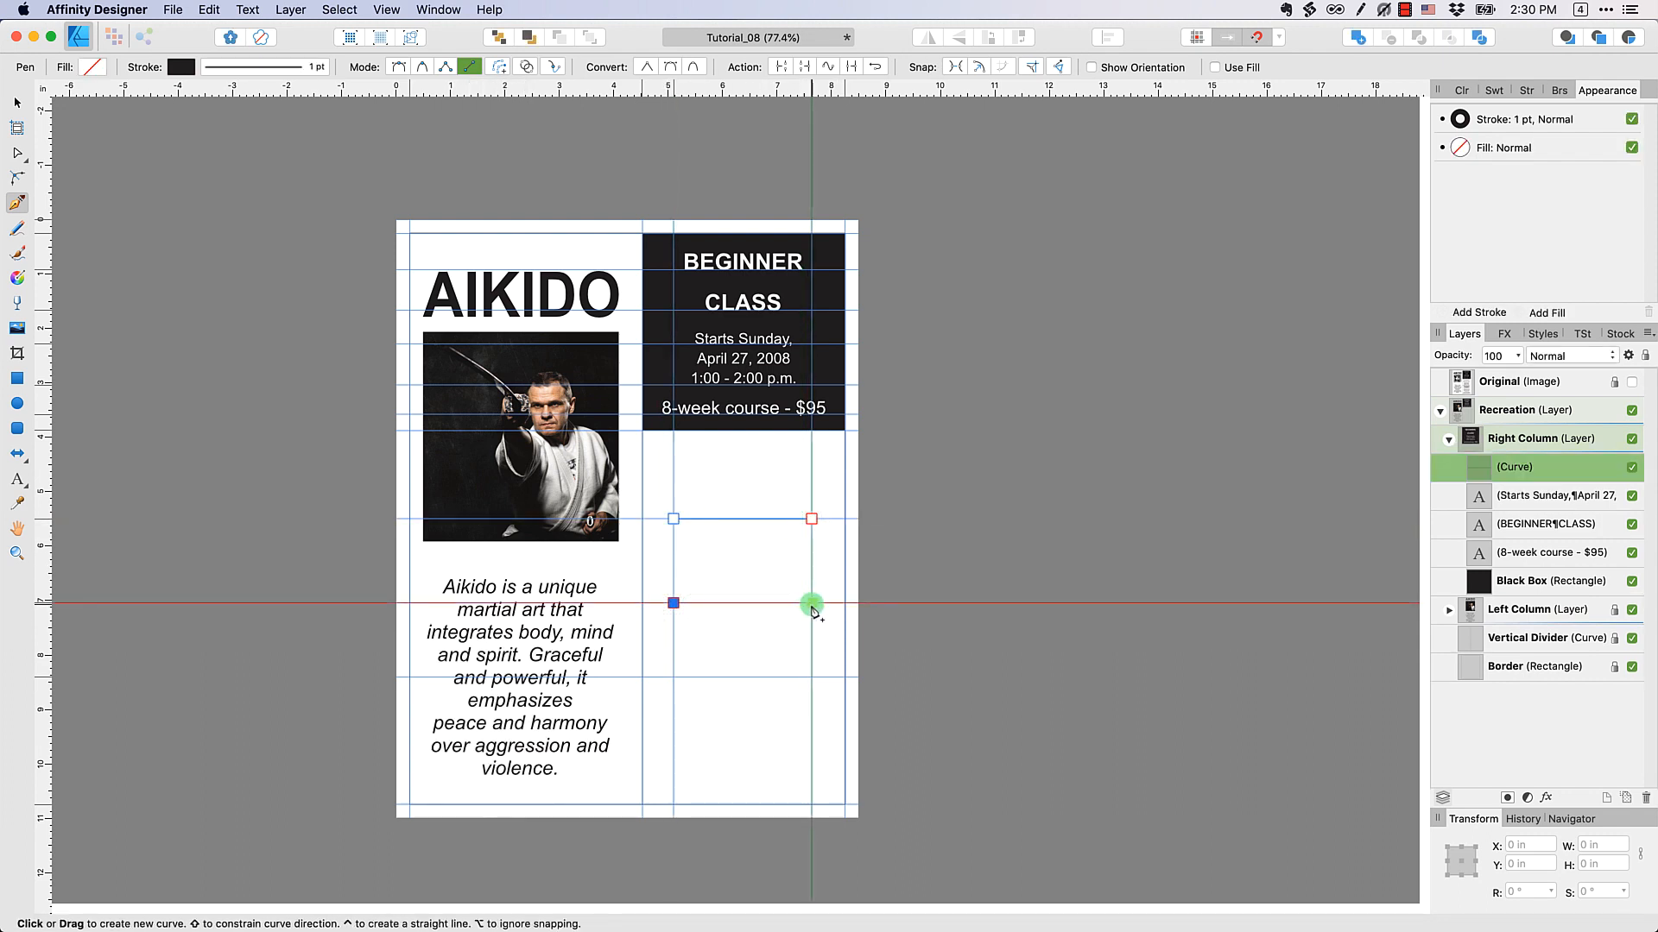
left_click(813, 606)
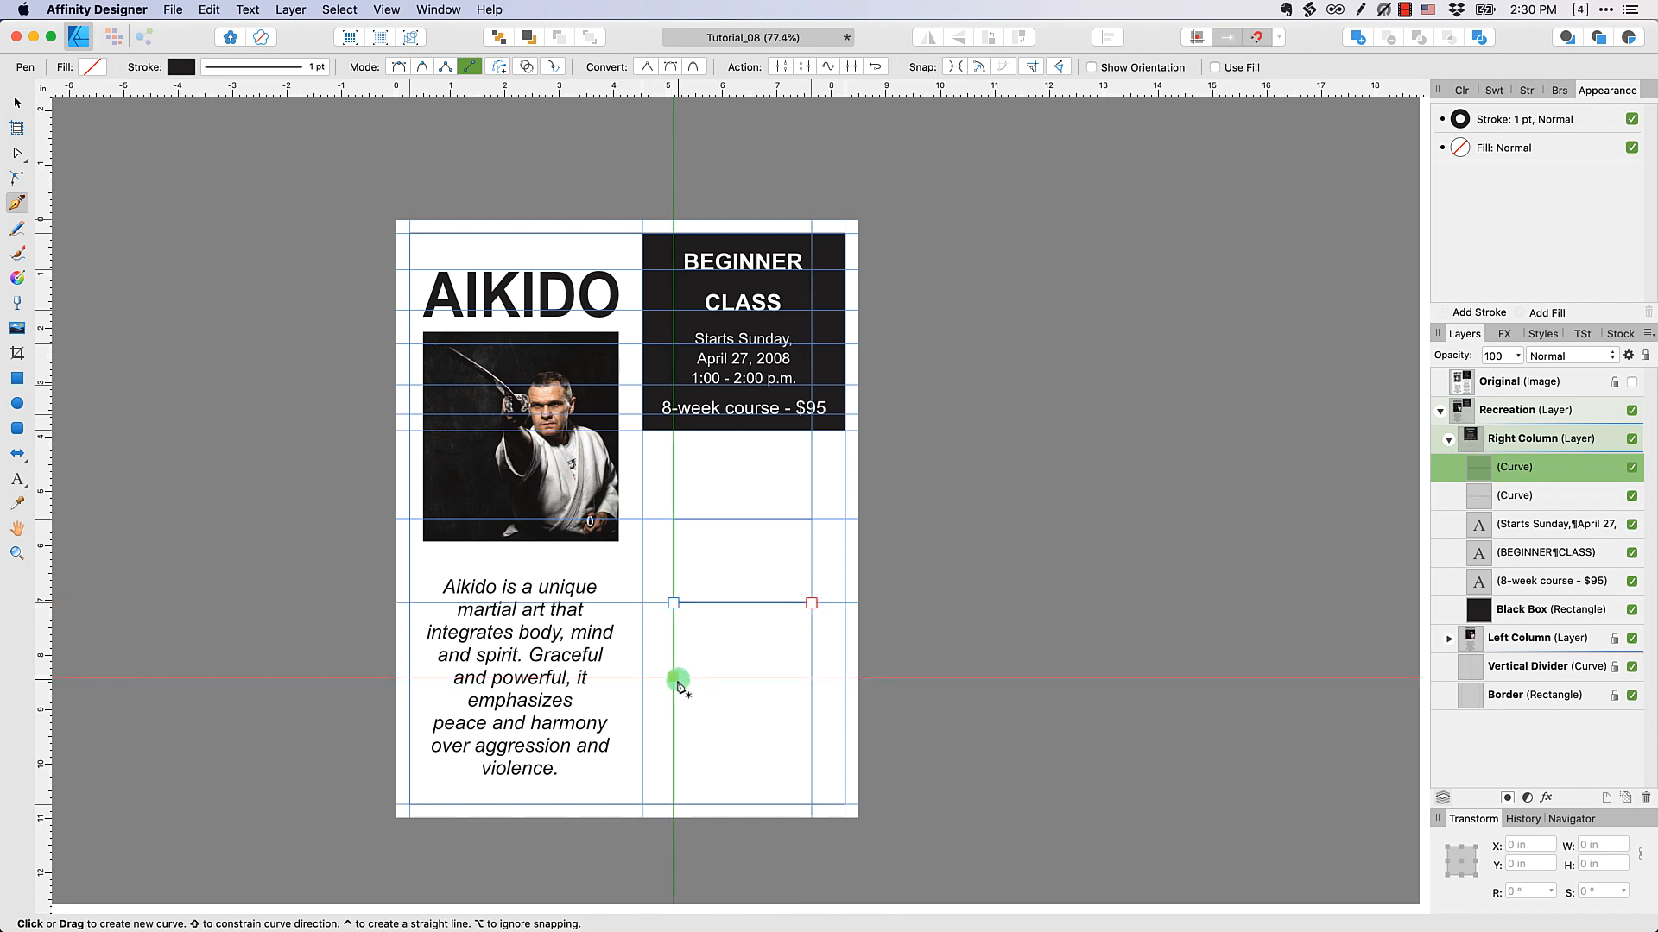
left_click(677, 679)
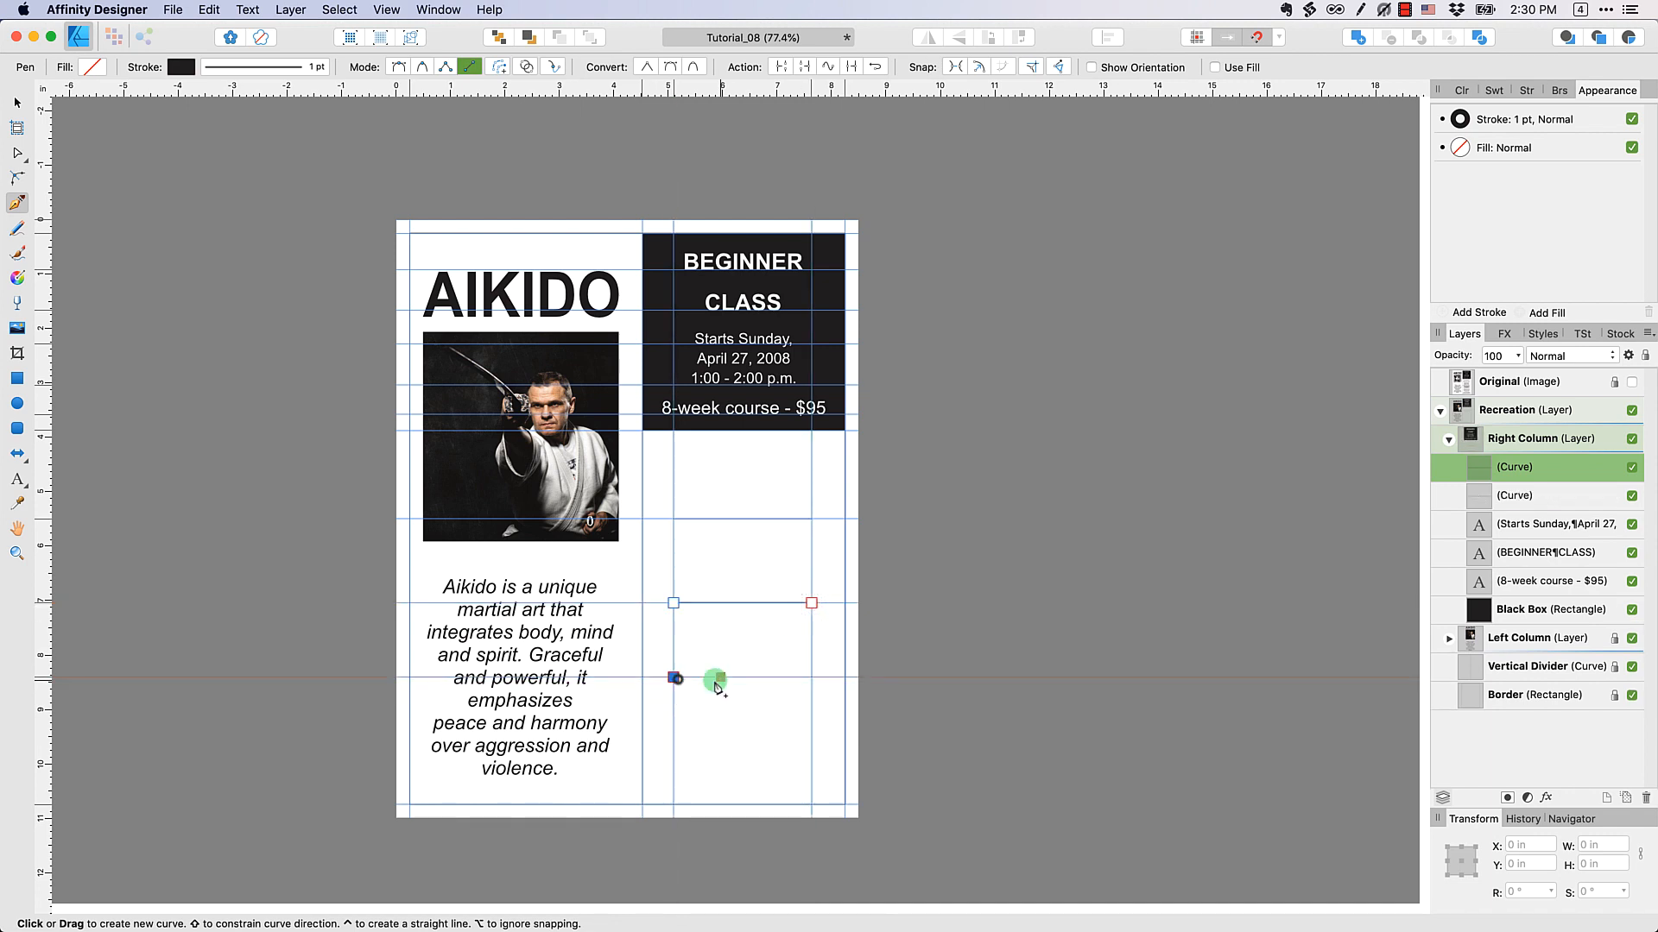
left_click(810, 681)
Hide the guides and deselect the last line to view the three divider lines on their own
left_click(1631, 383)
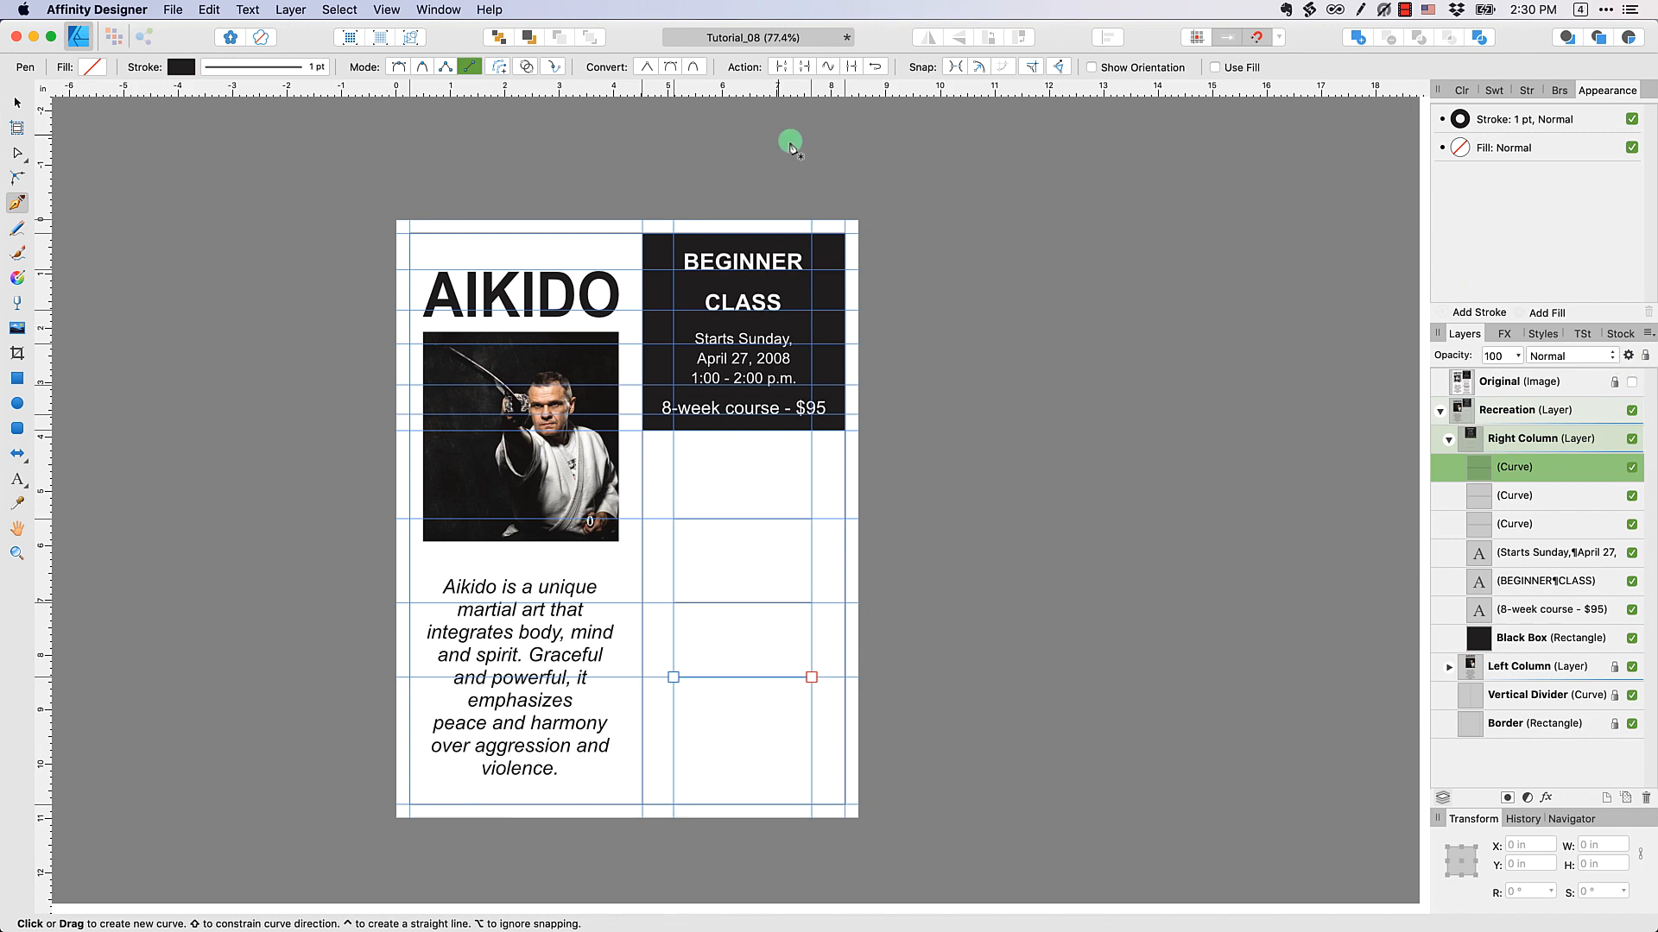
left_click(389, 11)
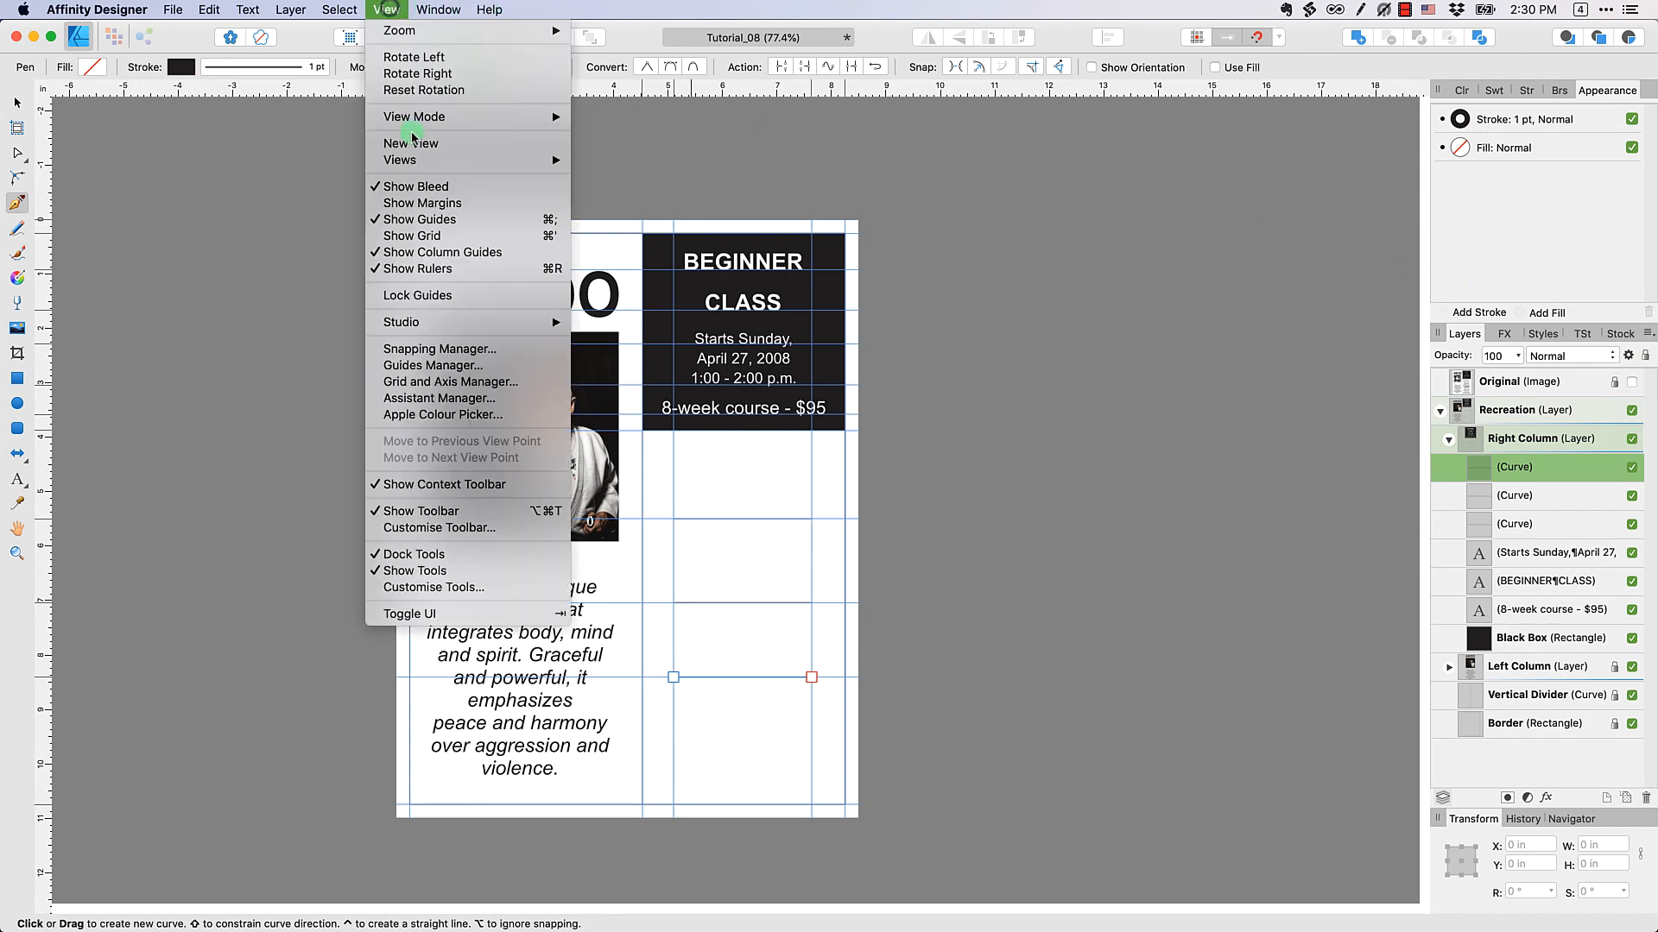
left_click(427, 219)
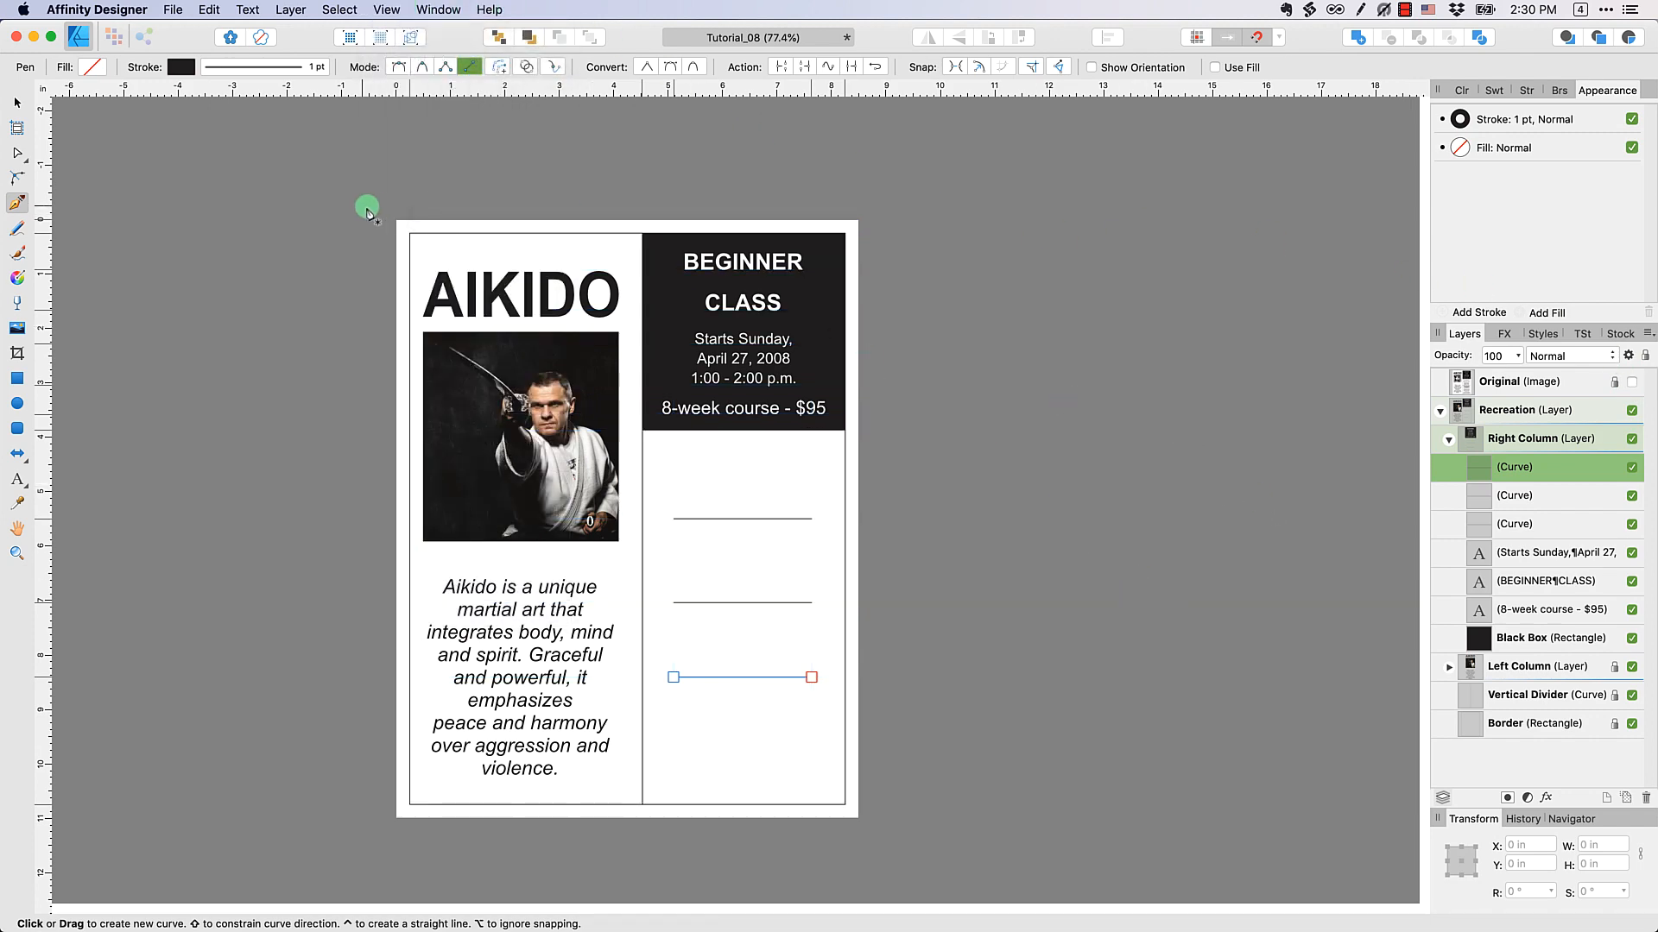
left_click(17, 103)
left_click(167, 211)
left_click(1495, 349)
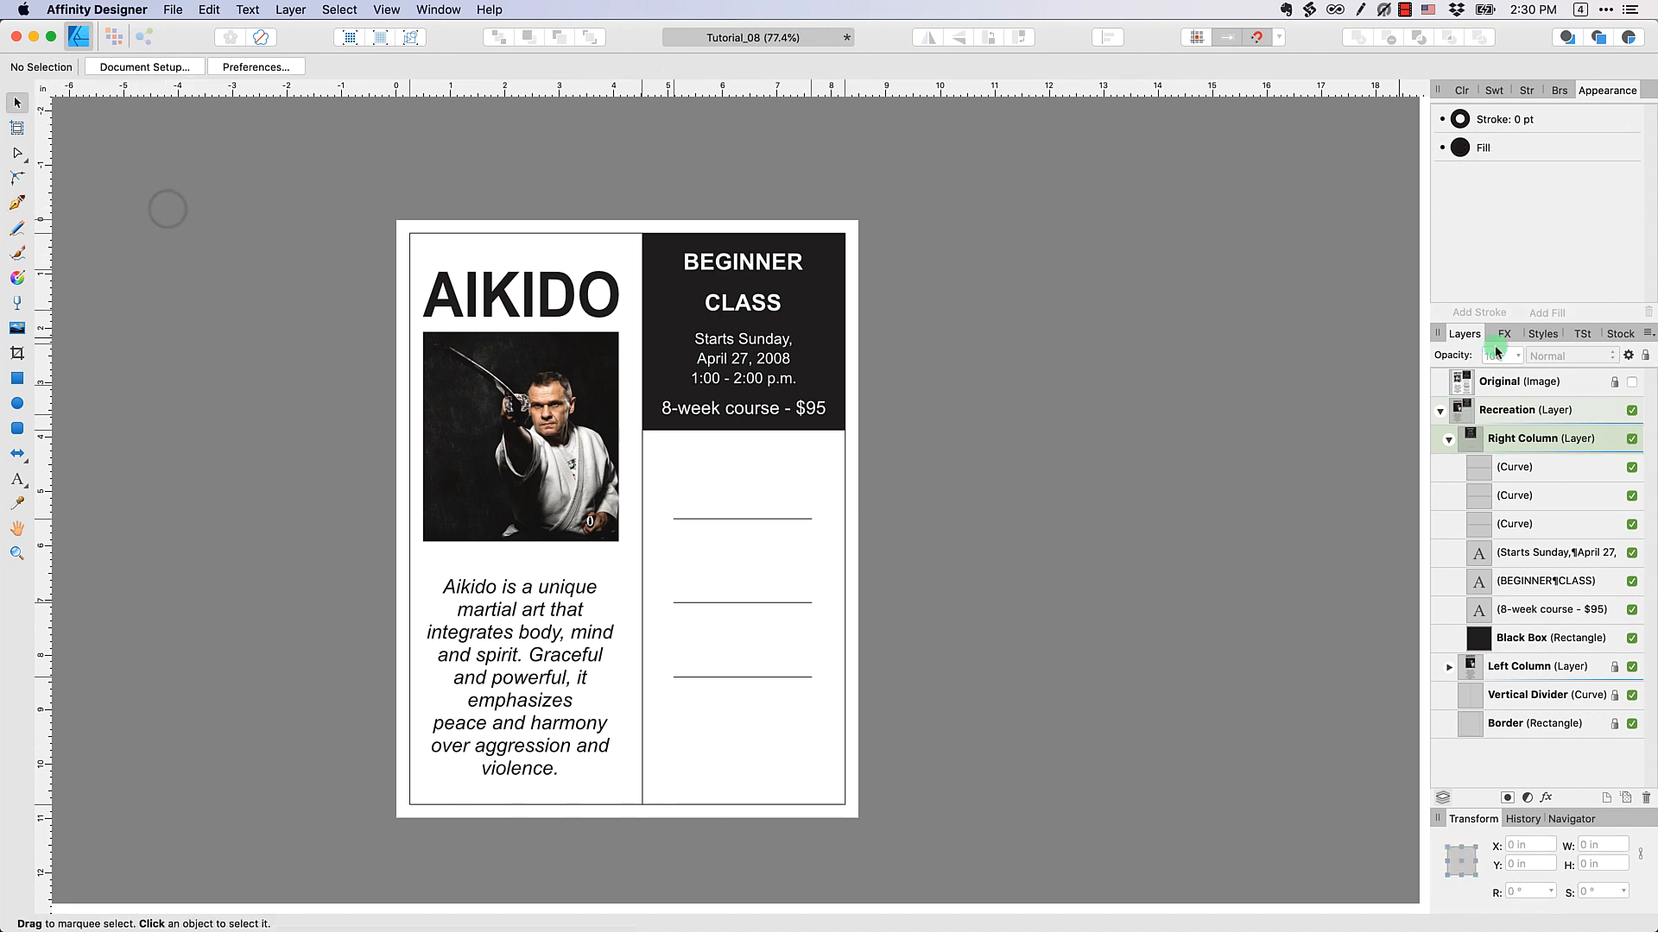
Toggle the Original image on and off to check the divider lines against it, leaving the image shown
left_click(1632, 382)
left_click(1633, 382)
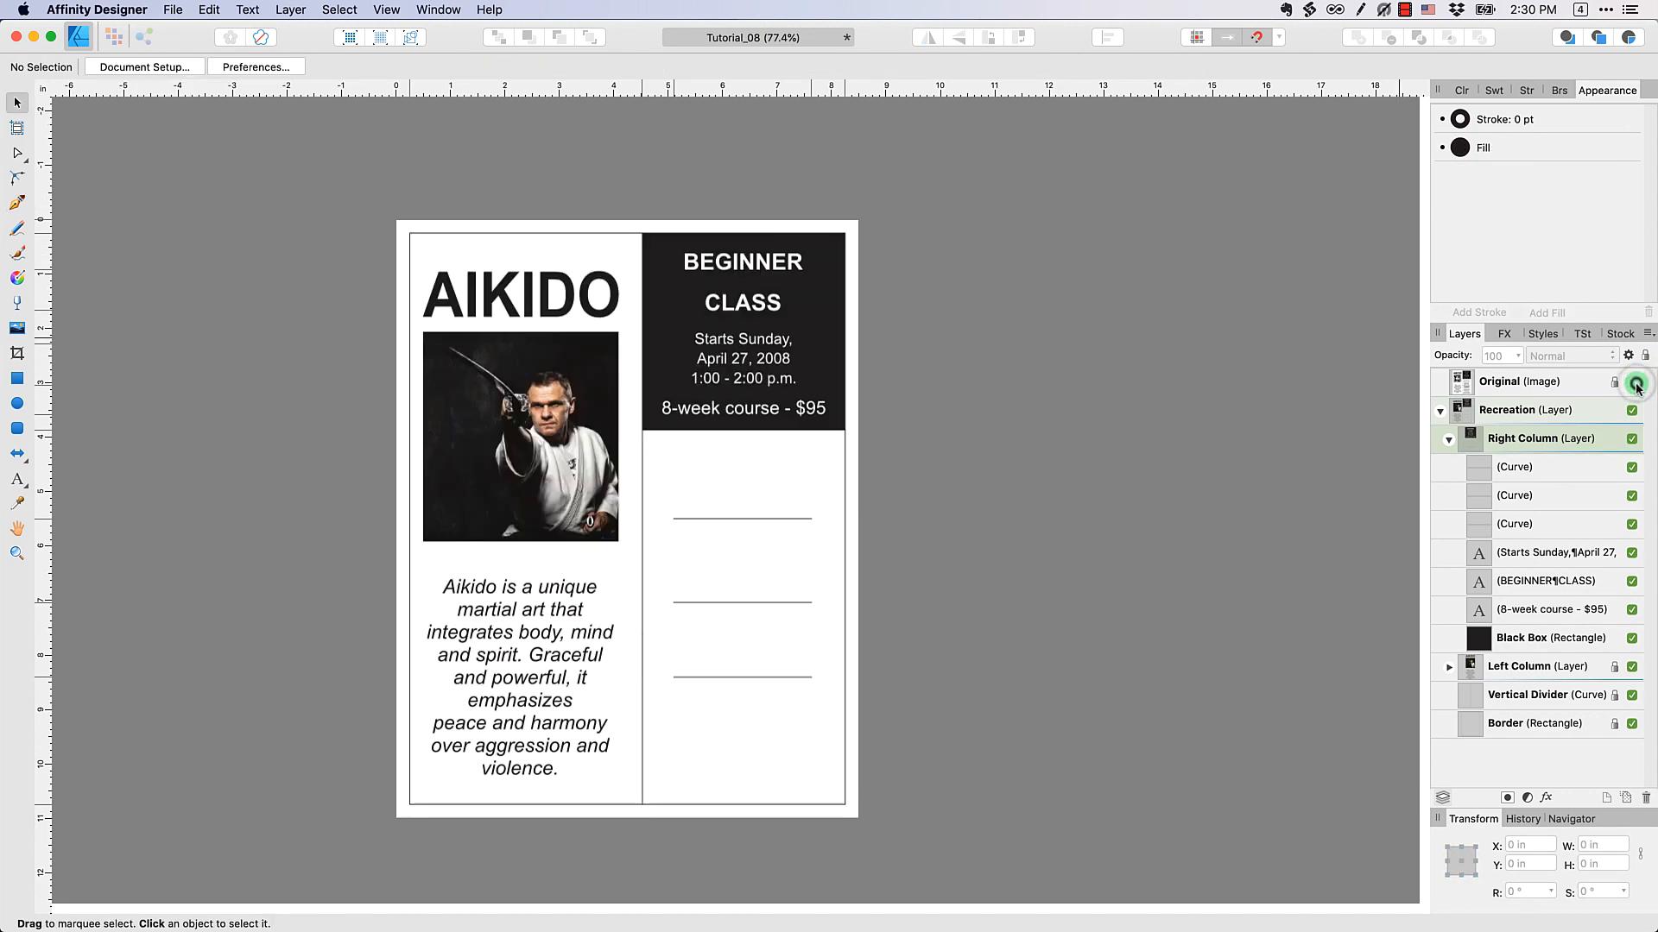
left_click(1633, 382)
left_click(1635, 384)
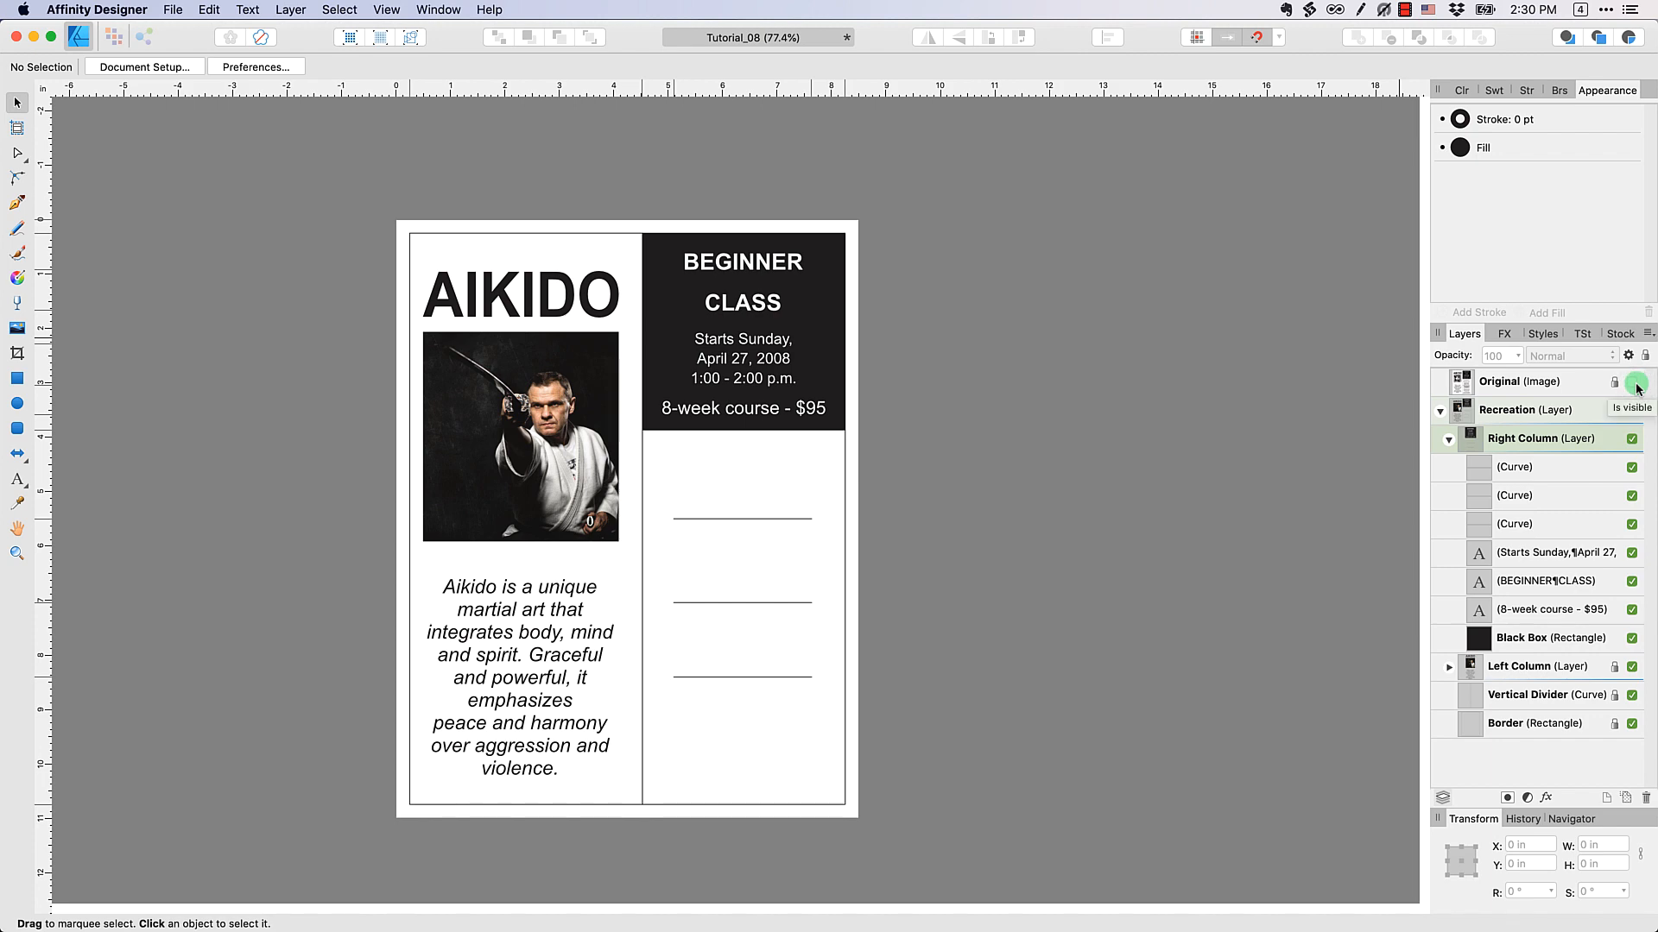
left_click(1632, 382)
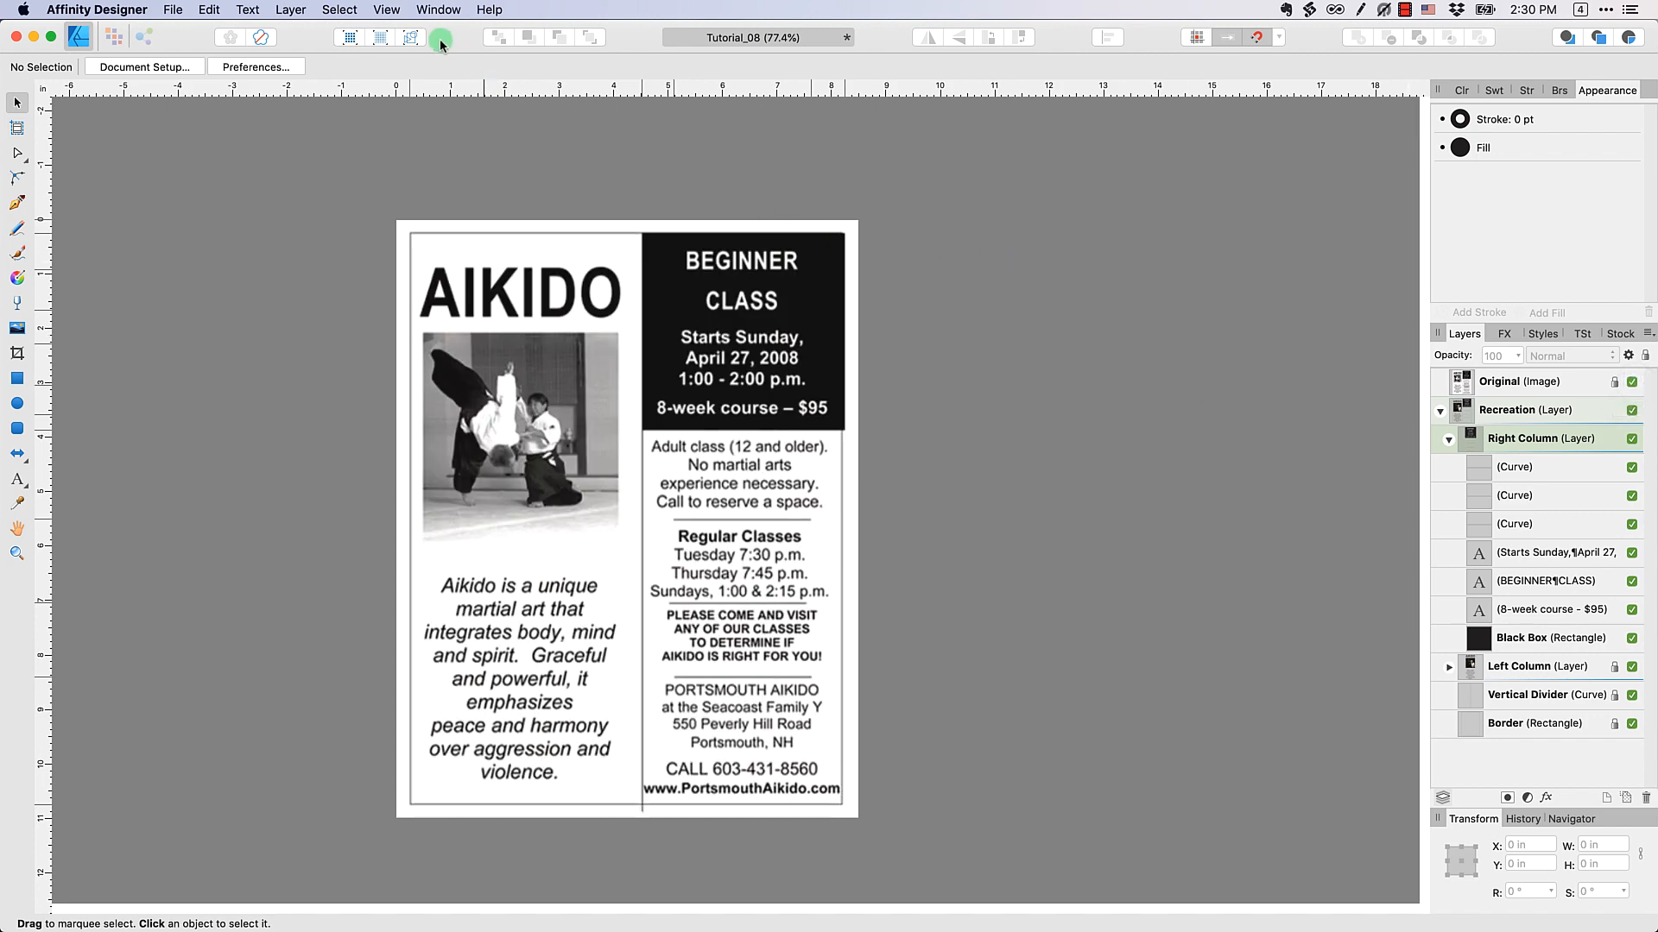
Show the guides again and remove the three horizontal and two vertical guides used for the divider lines
left_click(388, 9)
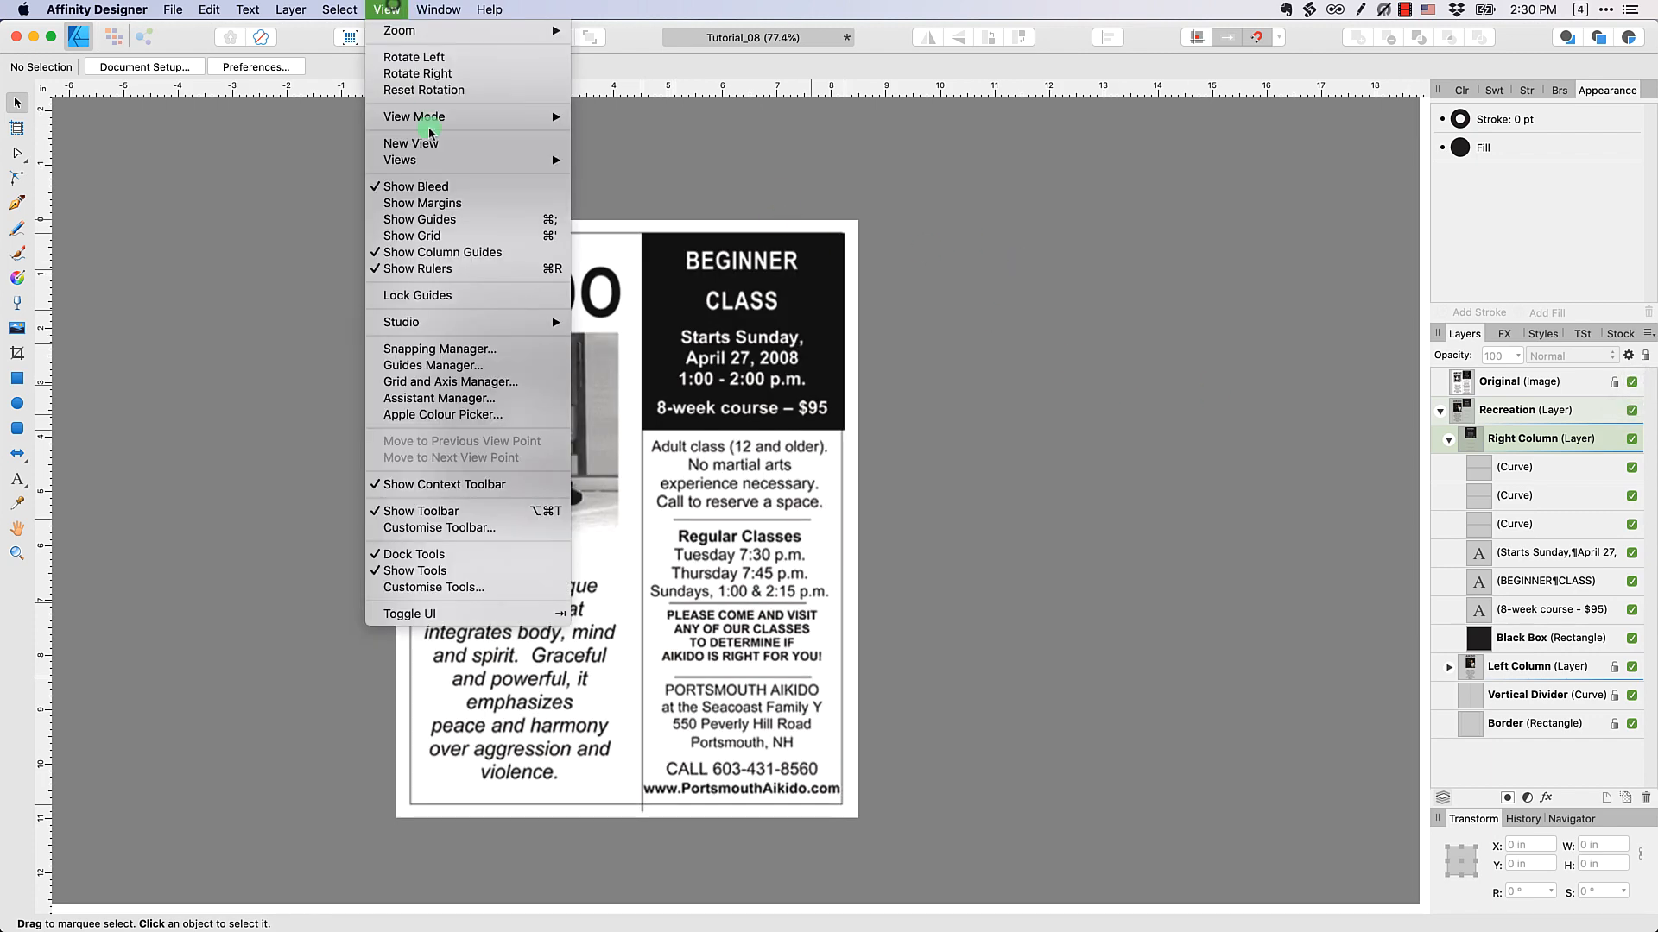
left_click(457, 226)
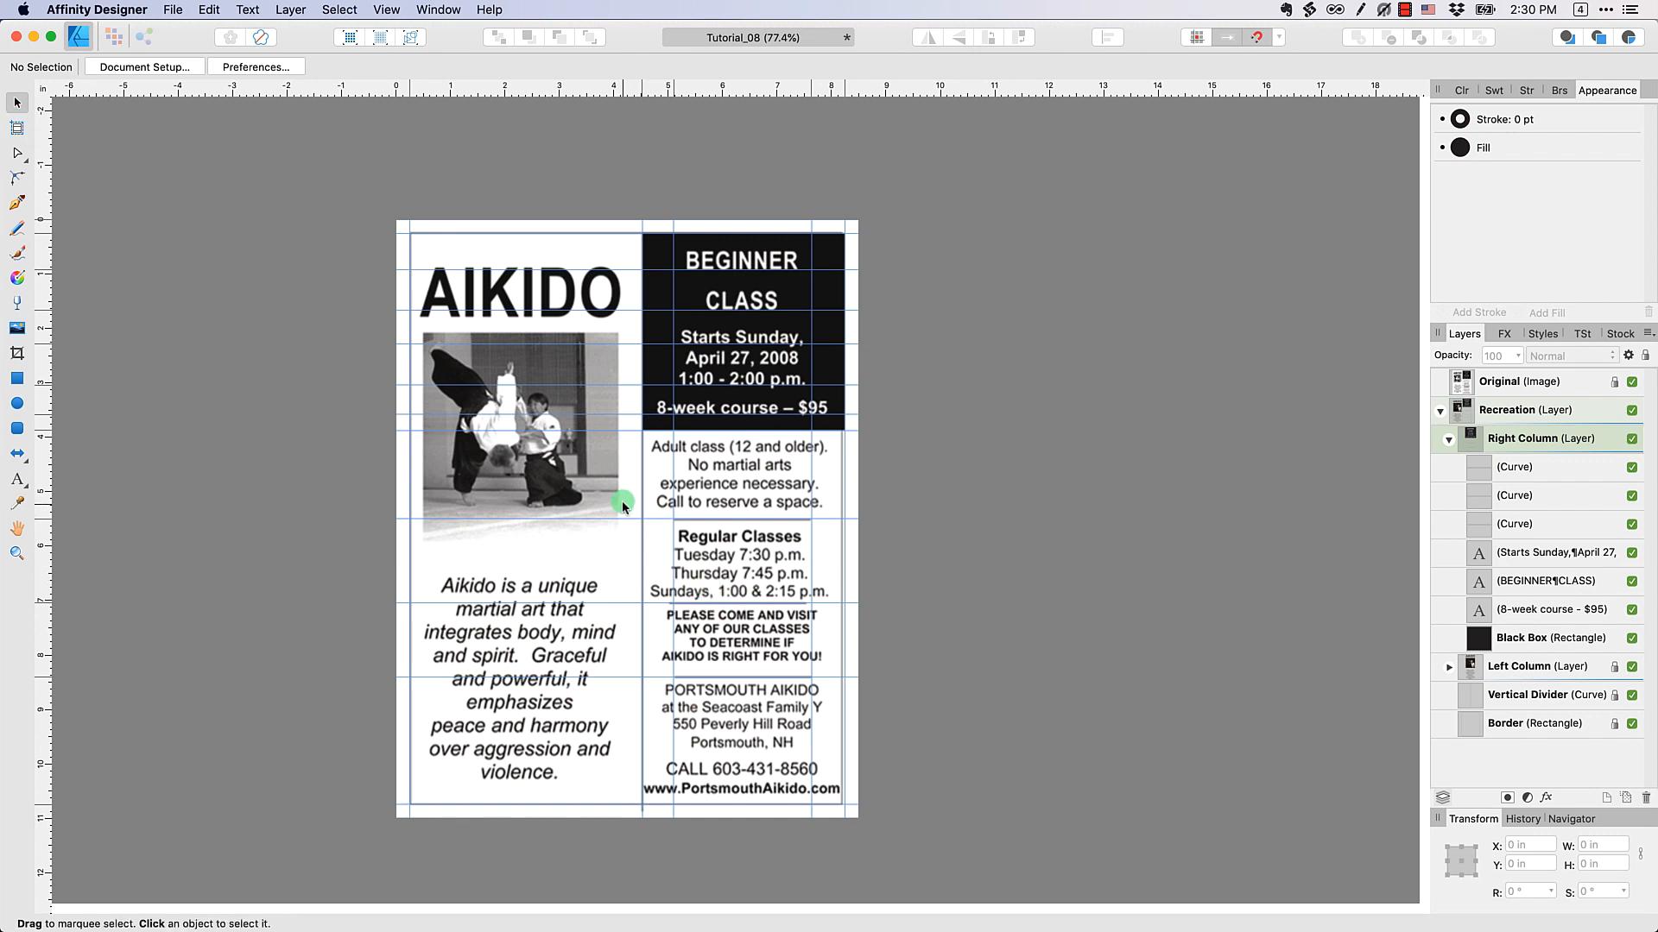
left_click_drag(620, 518, 572, 154)
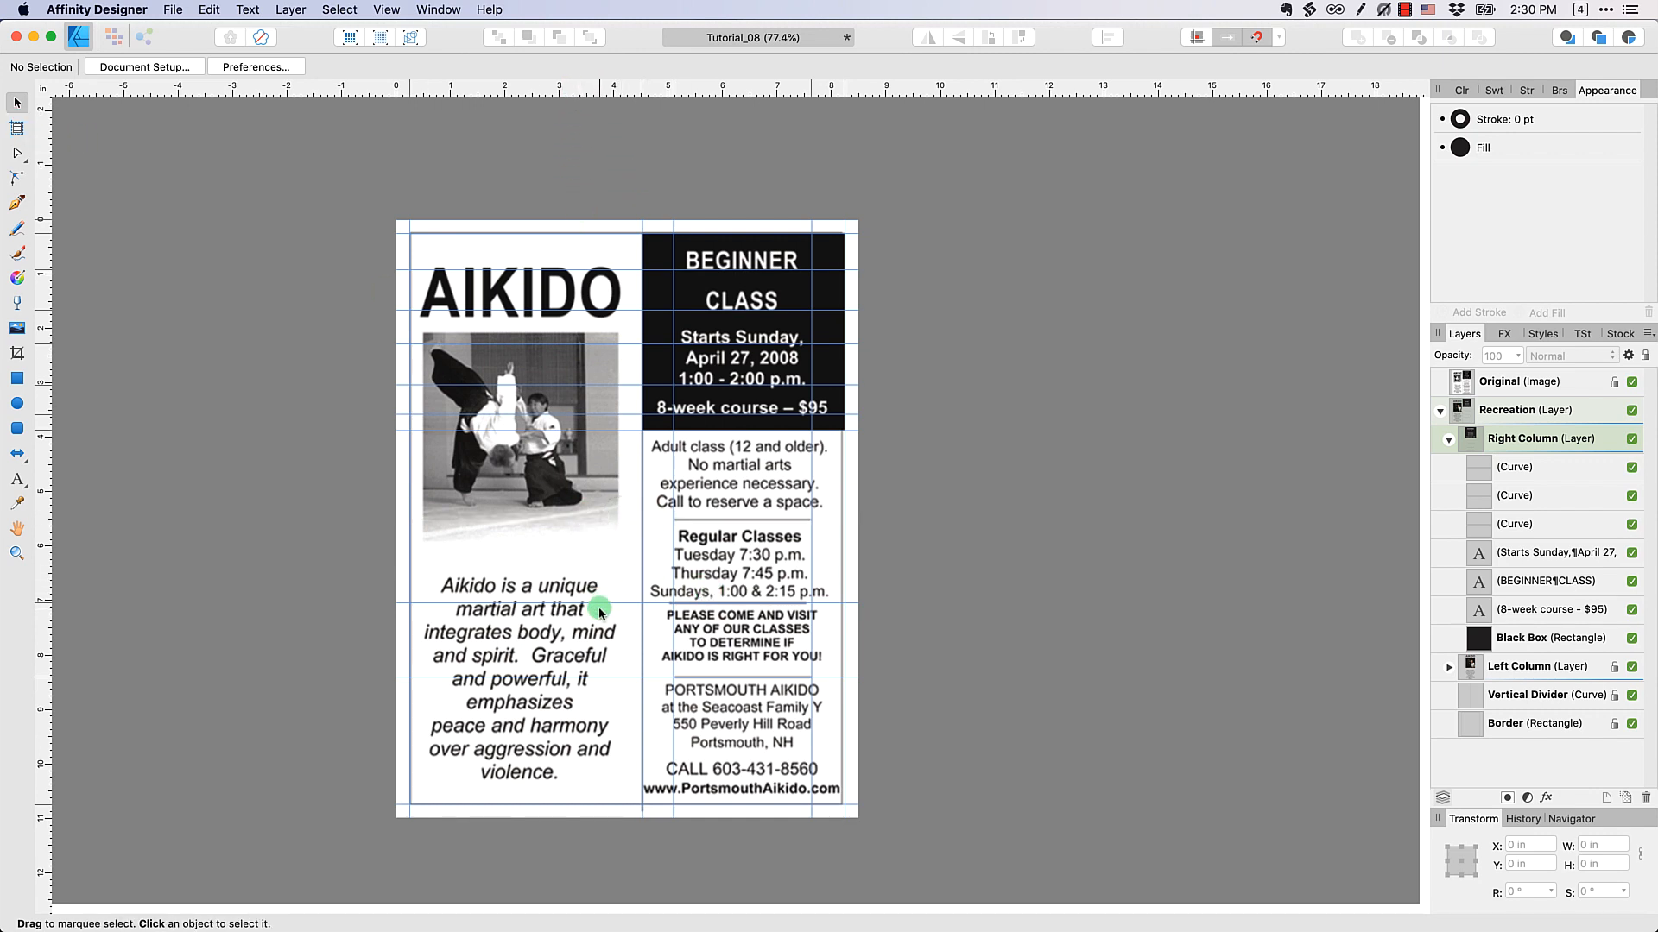
left_click_drag(601, 602, 600, 80)
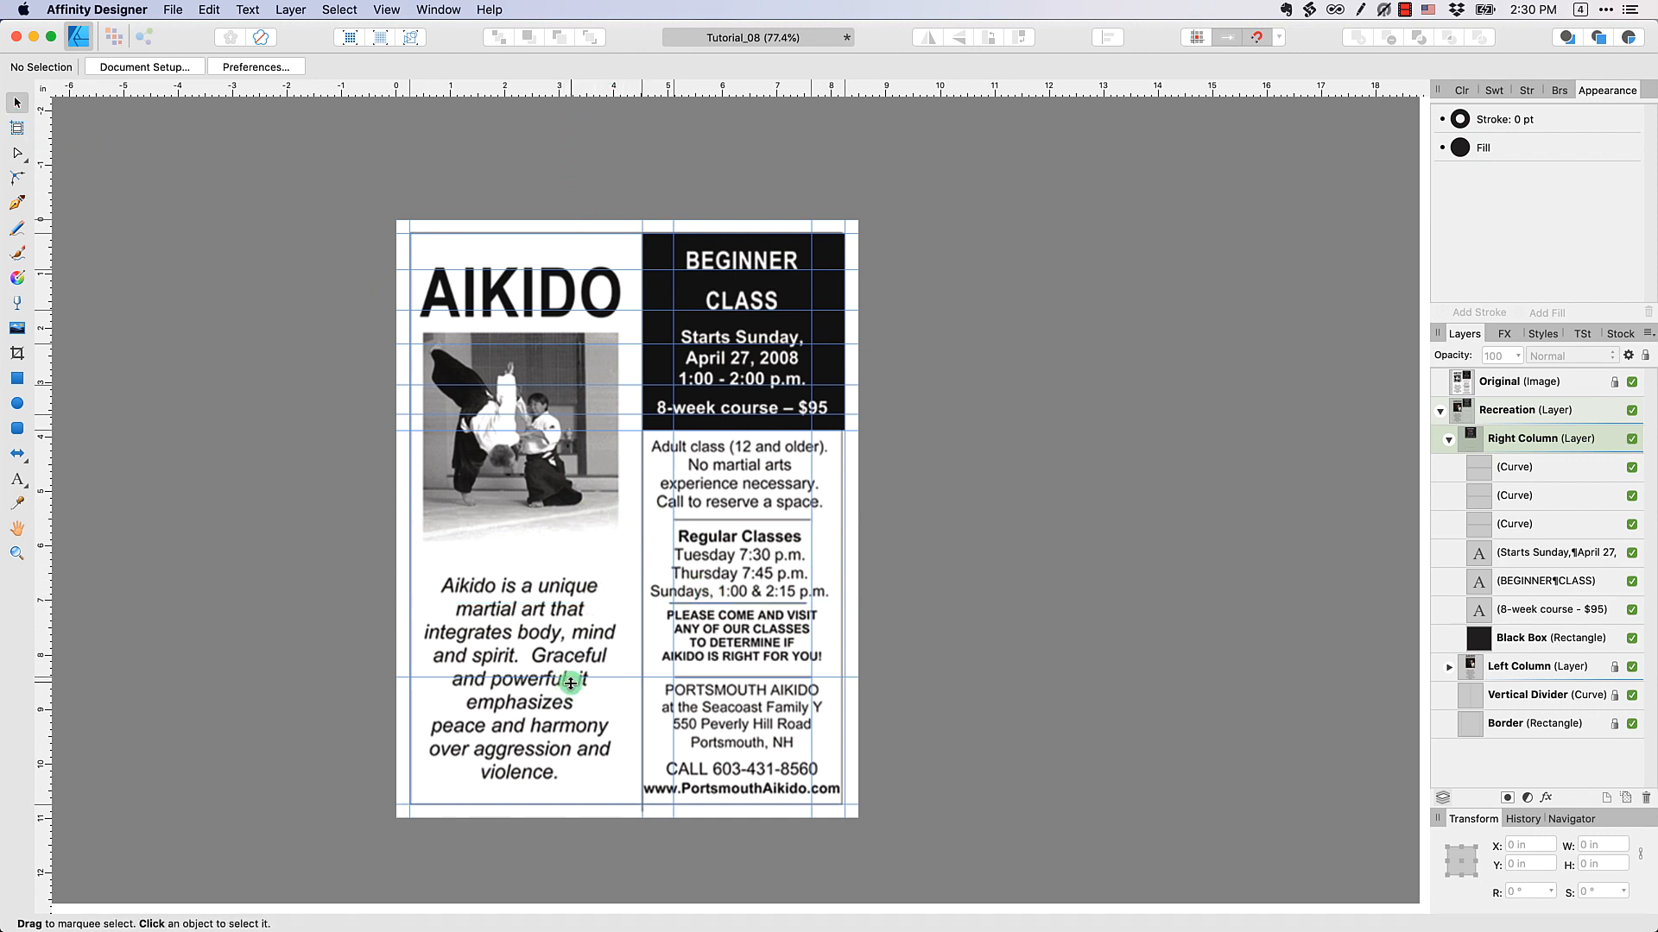
left_click_drag(572, 678, 639, 85)
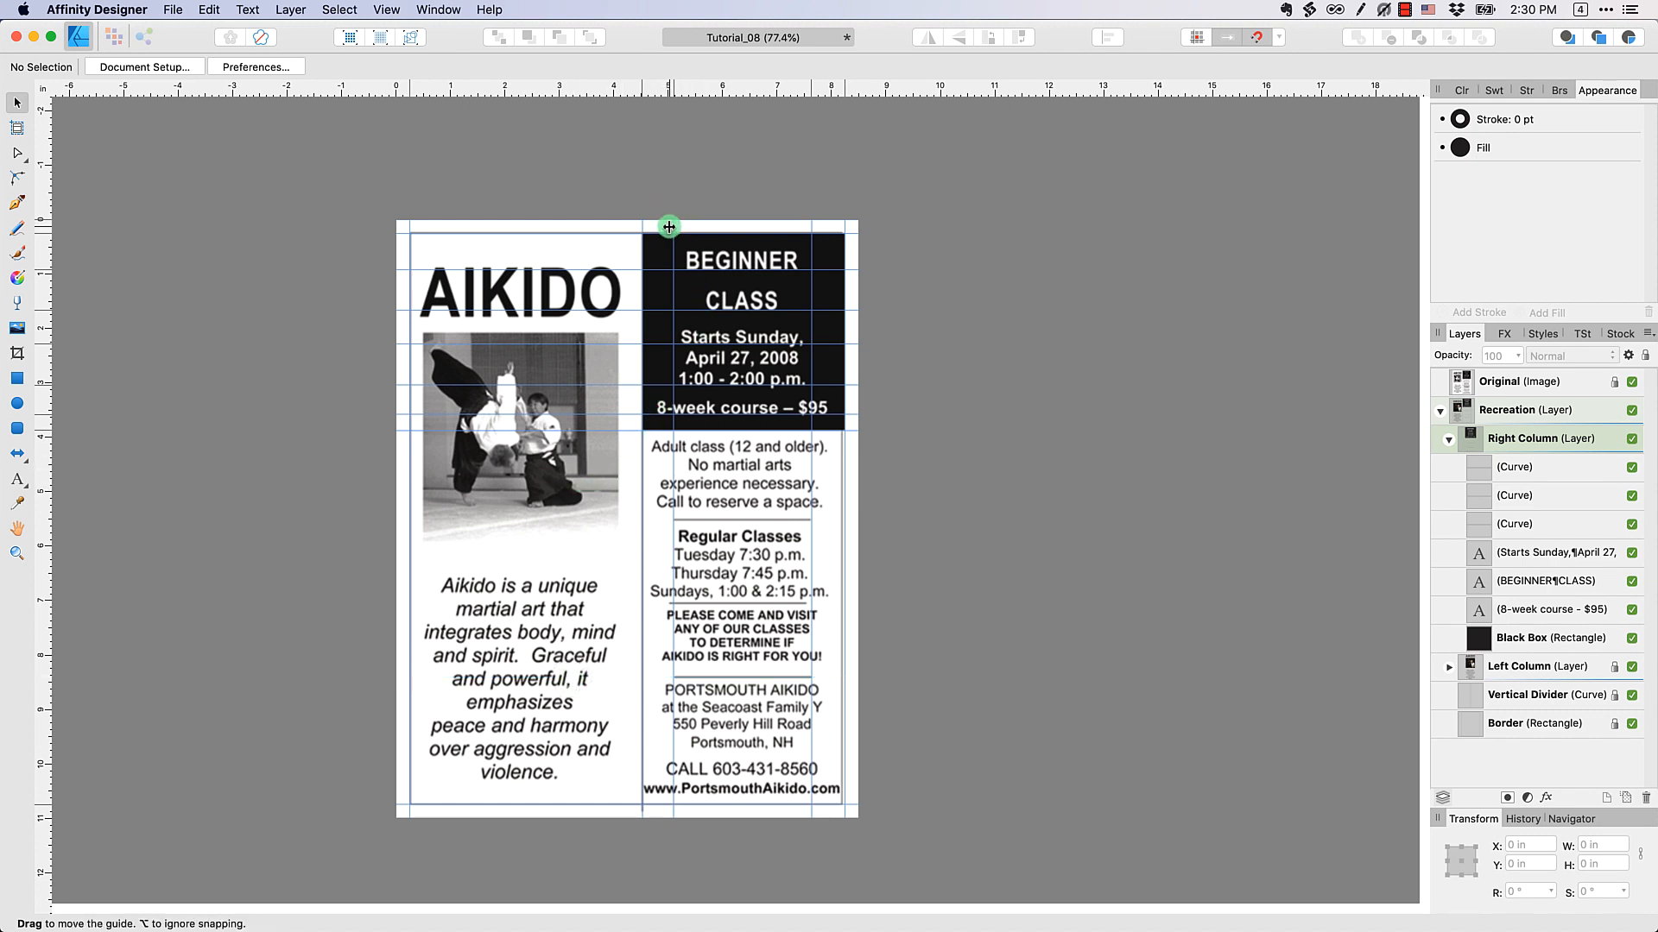
left_click_drag(672, 225, 43, 242)
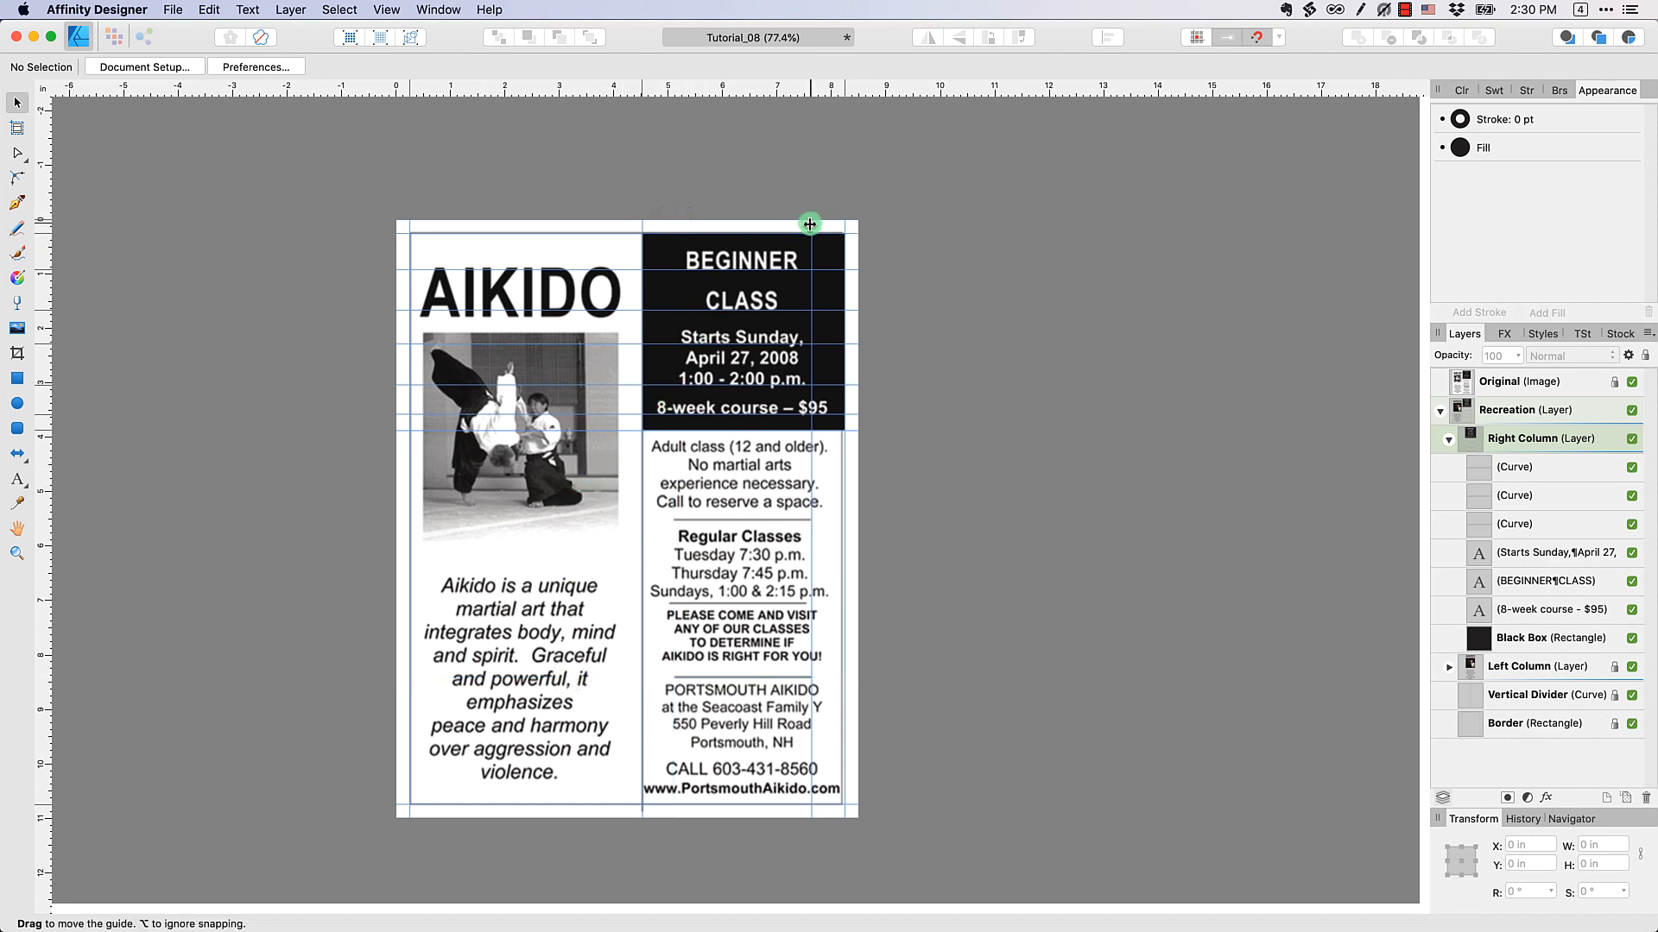
left_click_drag(810, 223, 43, 226)
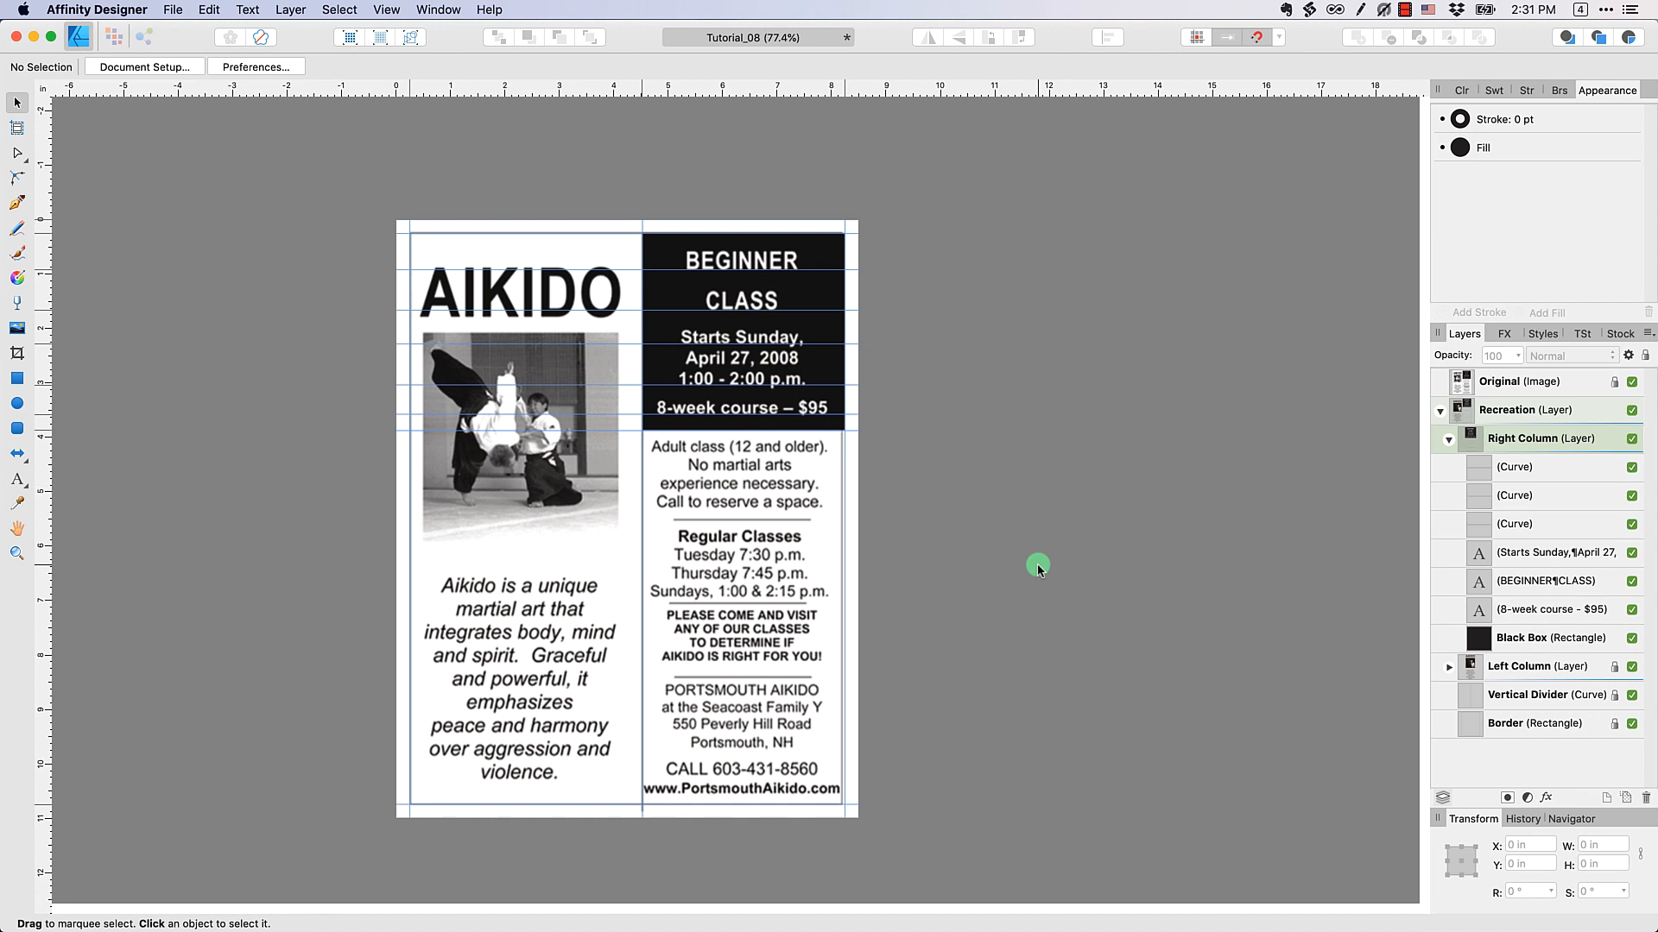
Rename the three divider curves Top H-Divider, Middle H-Divider and Bottom H-Divider according to their position on the page
left_click(1582, 477)
left_click(1561, 498)
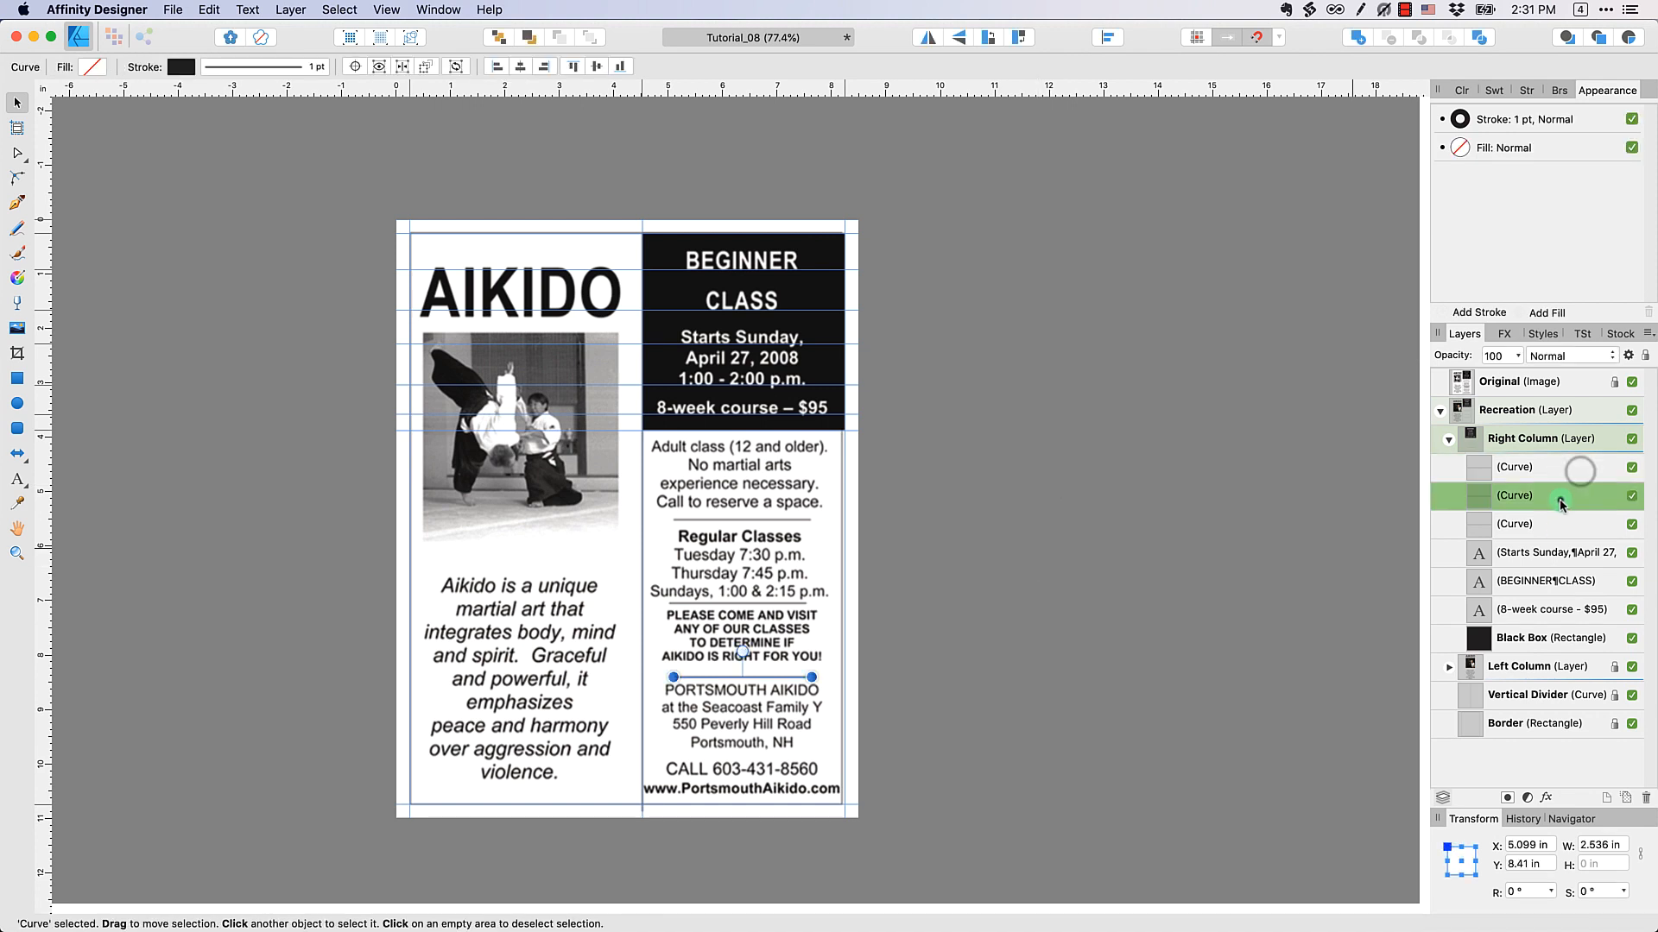
left_click(1558, 530)
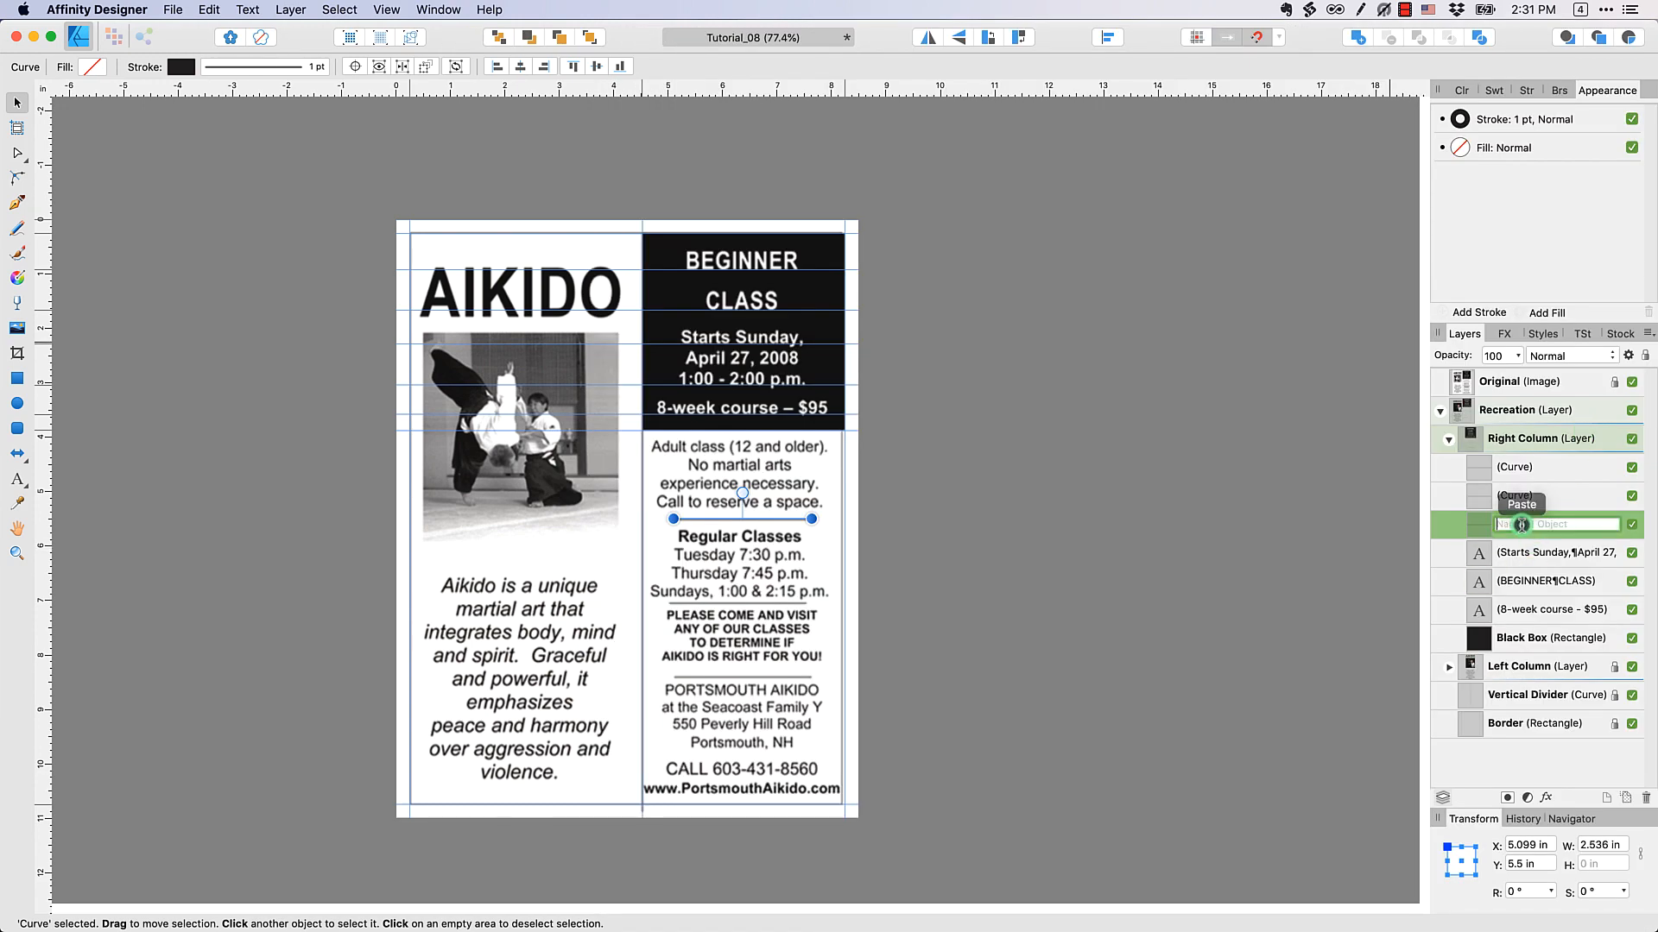
double_click(1520, 525)
type("Top H-Divider")
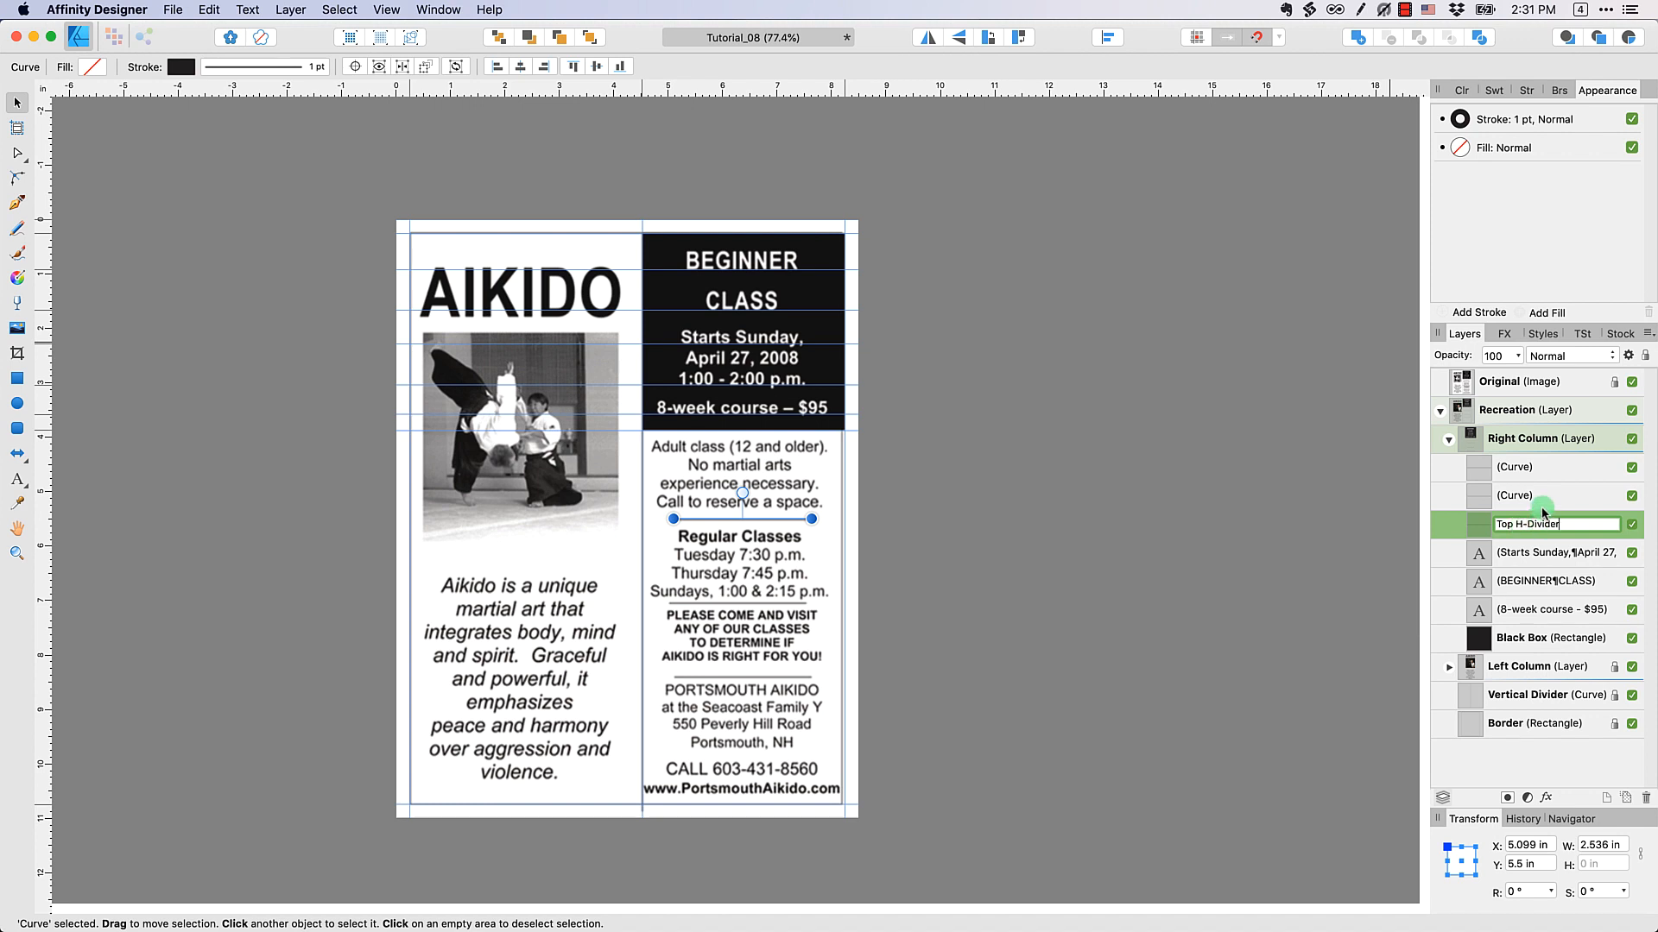
left_click(1545, 501)
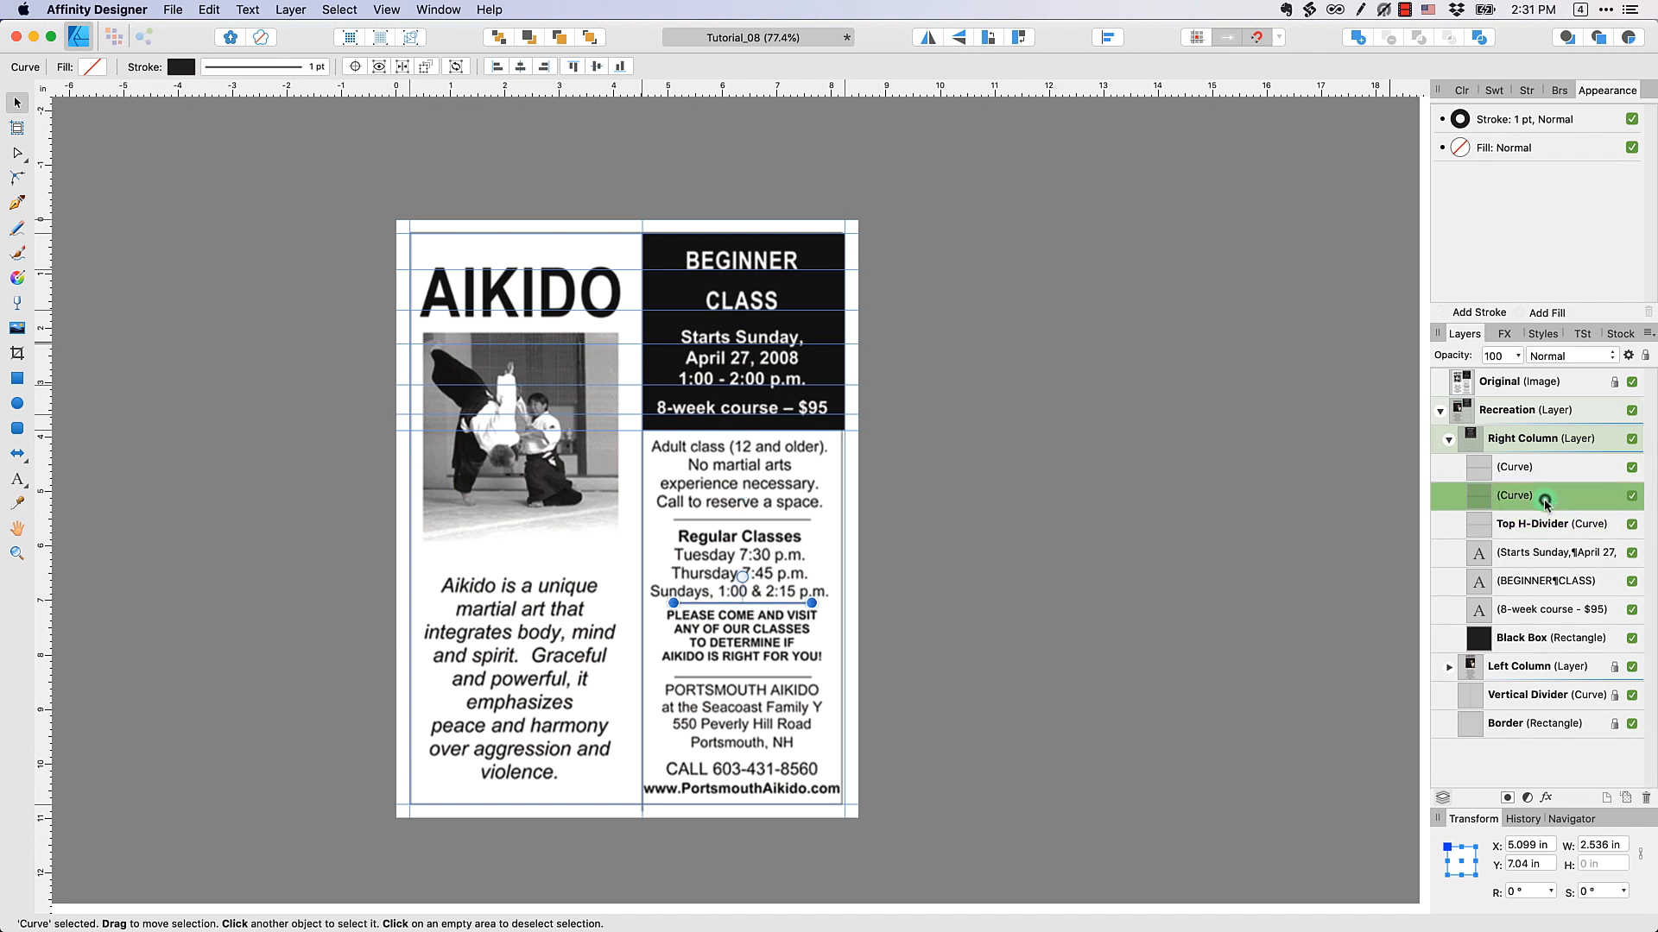
double_click(1544, 499)
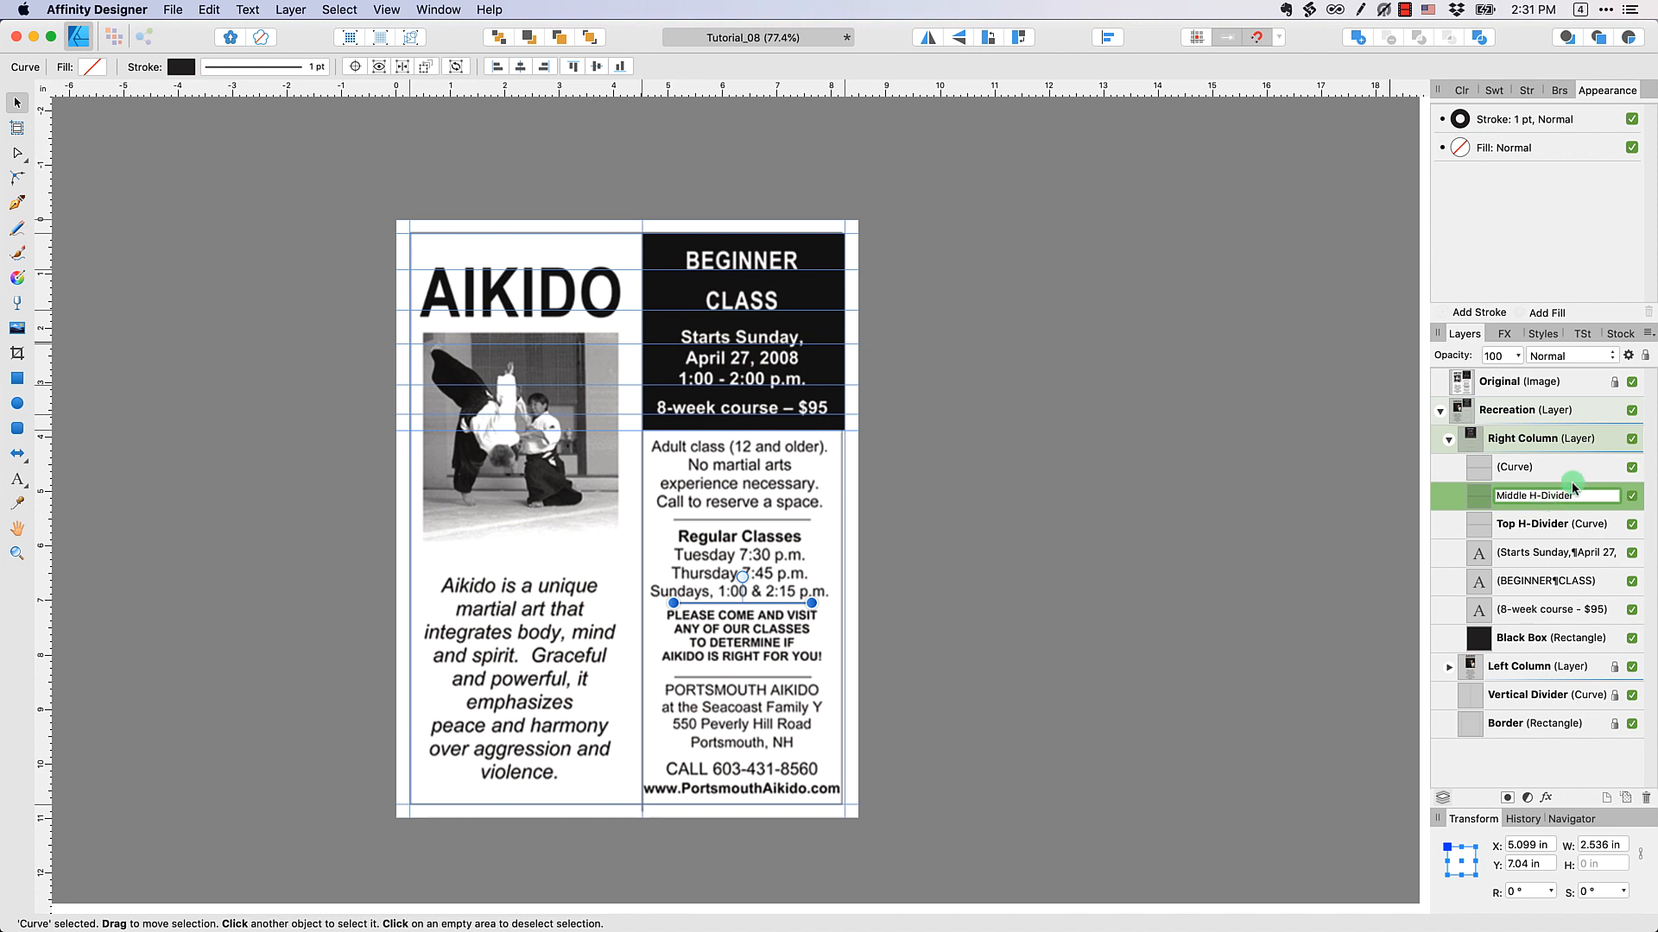
double_click(1520, 471)
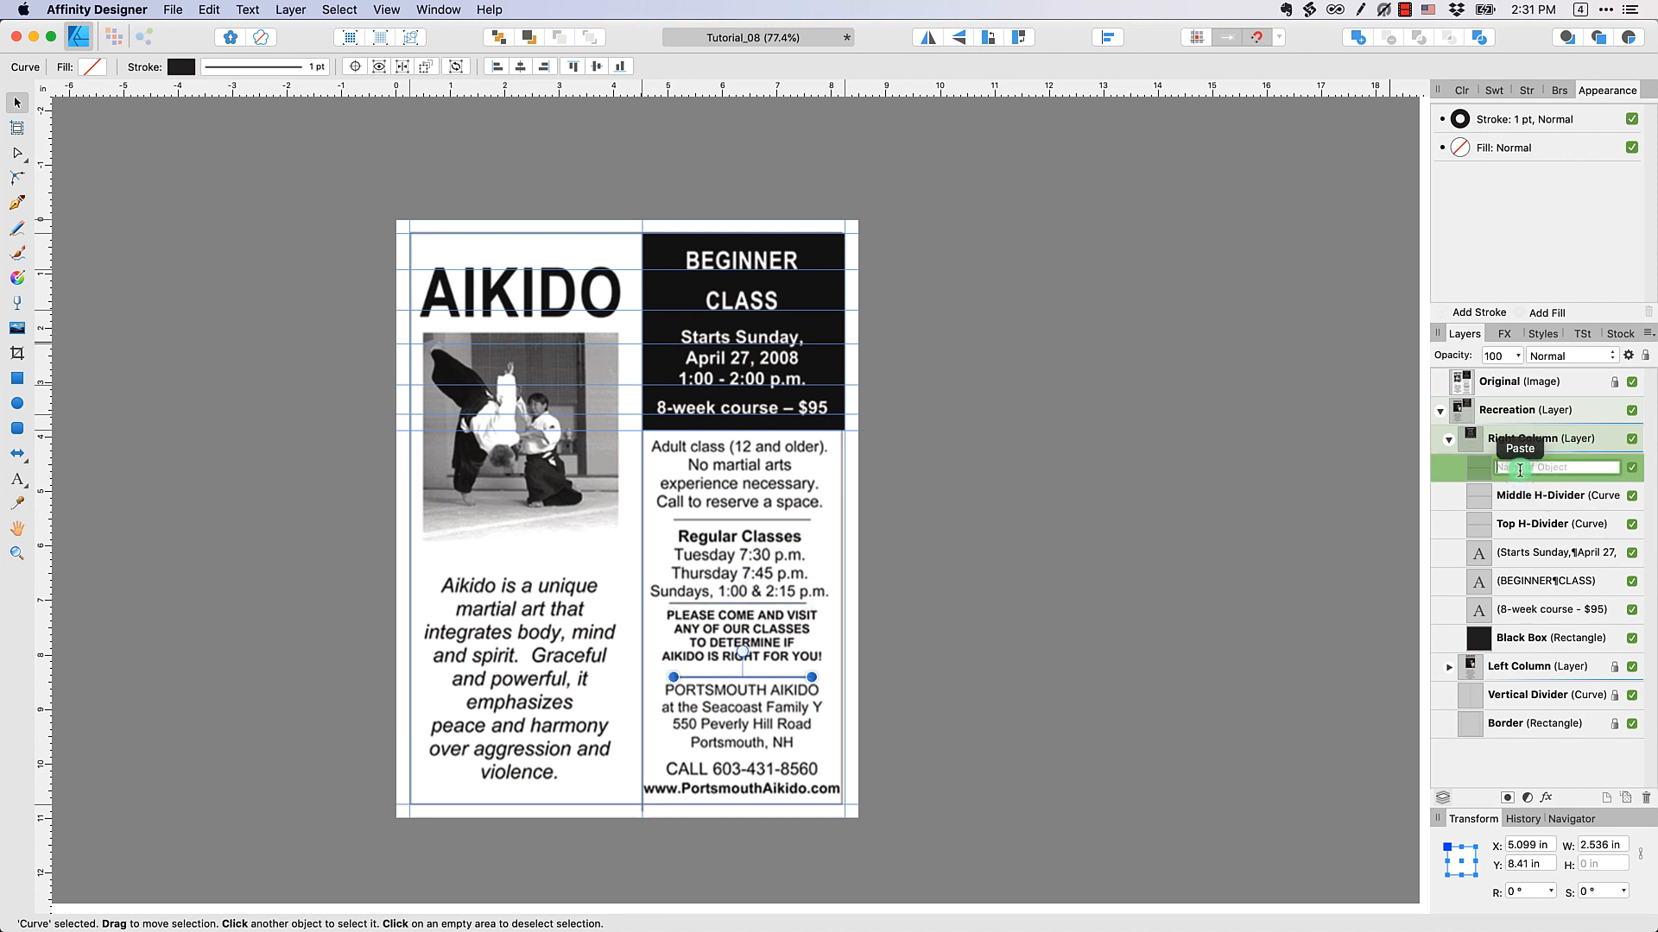
type("Bottom H-Divider")
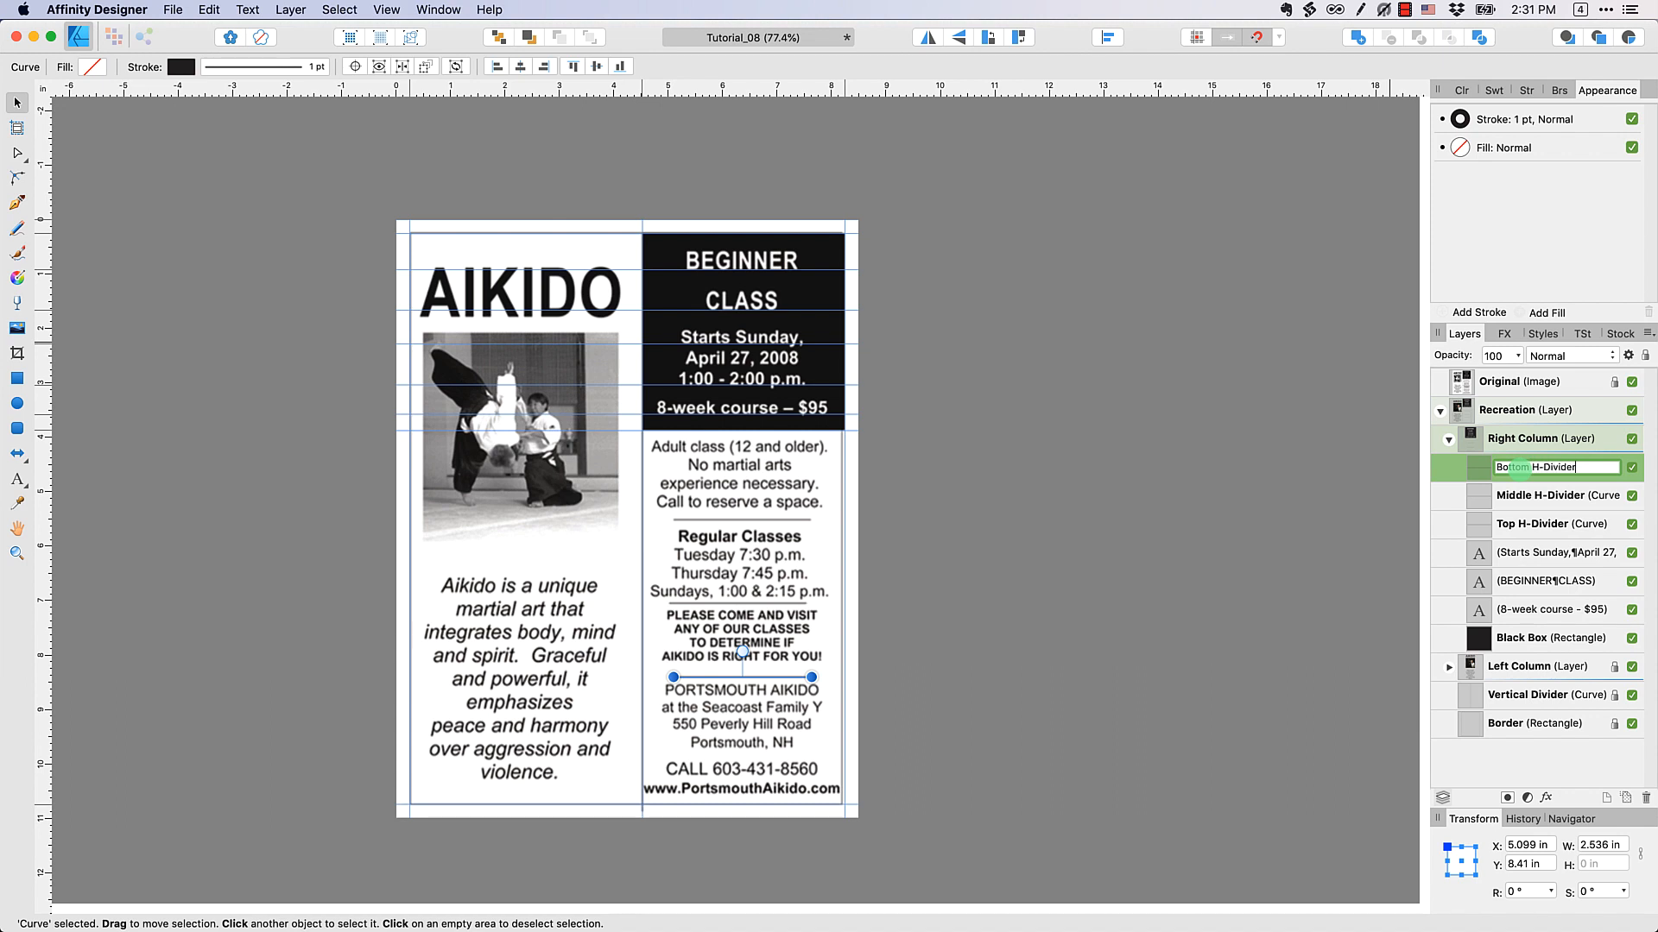
left_click(1331, 491)
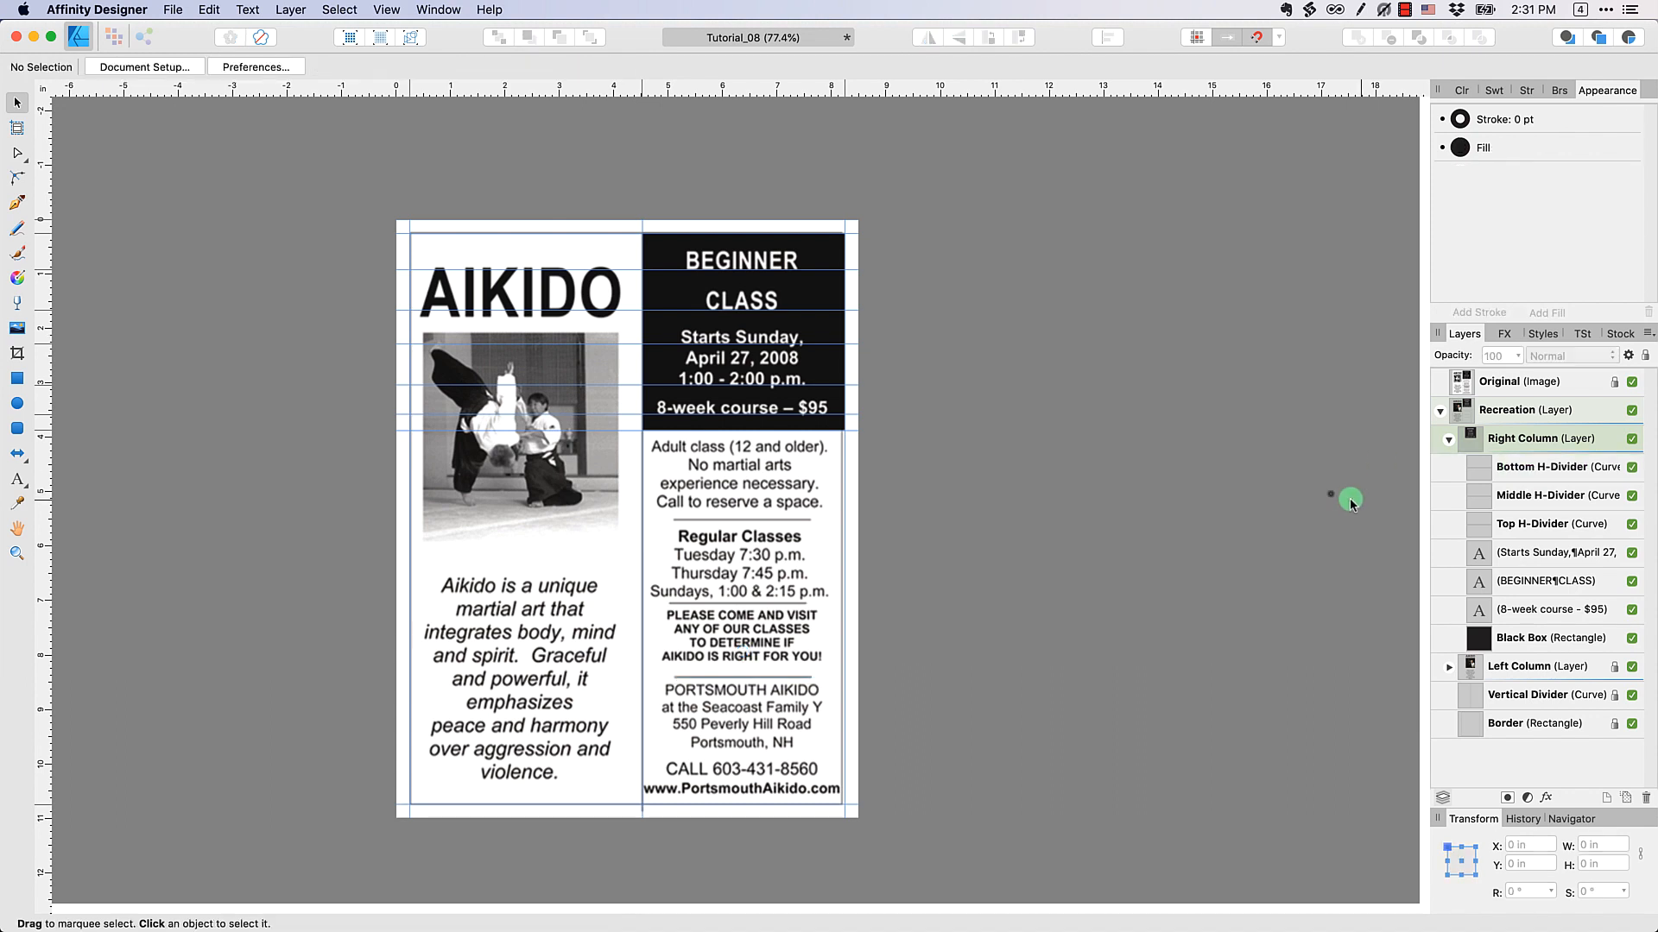
Reorder the divider layers as Top, Middle, Bottom H-Divider from top down, and check the page with the Original image off and on
left_click(1543, 522)
left_click_drag(1532, 524, 1524, 454)
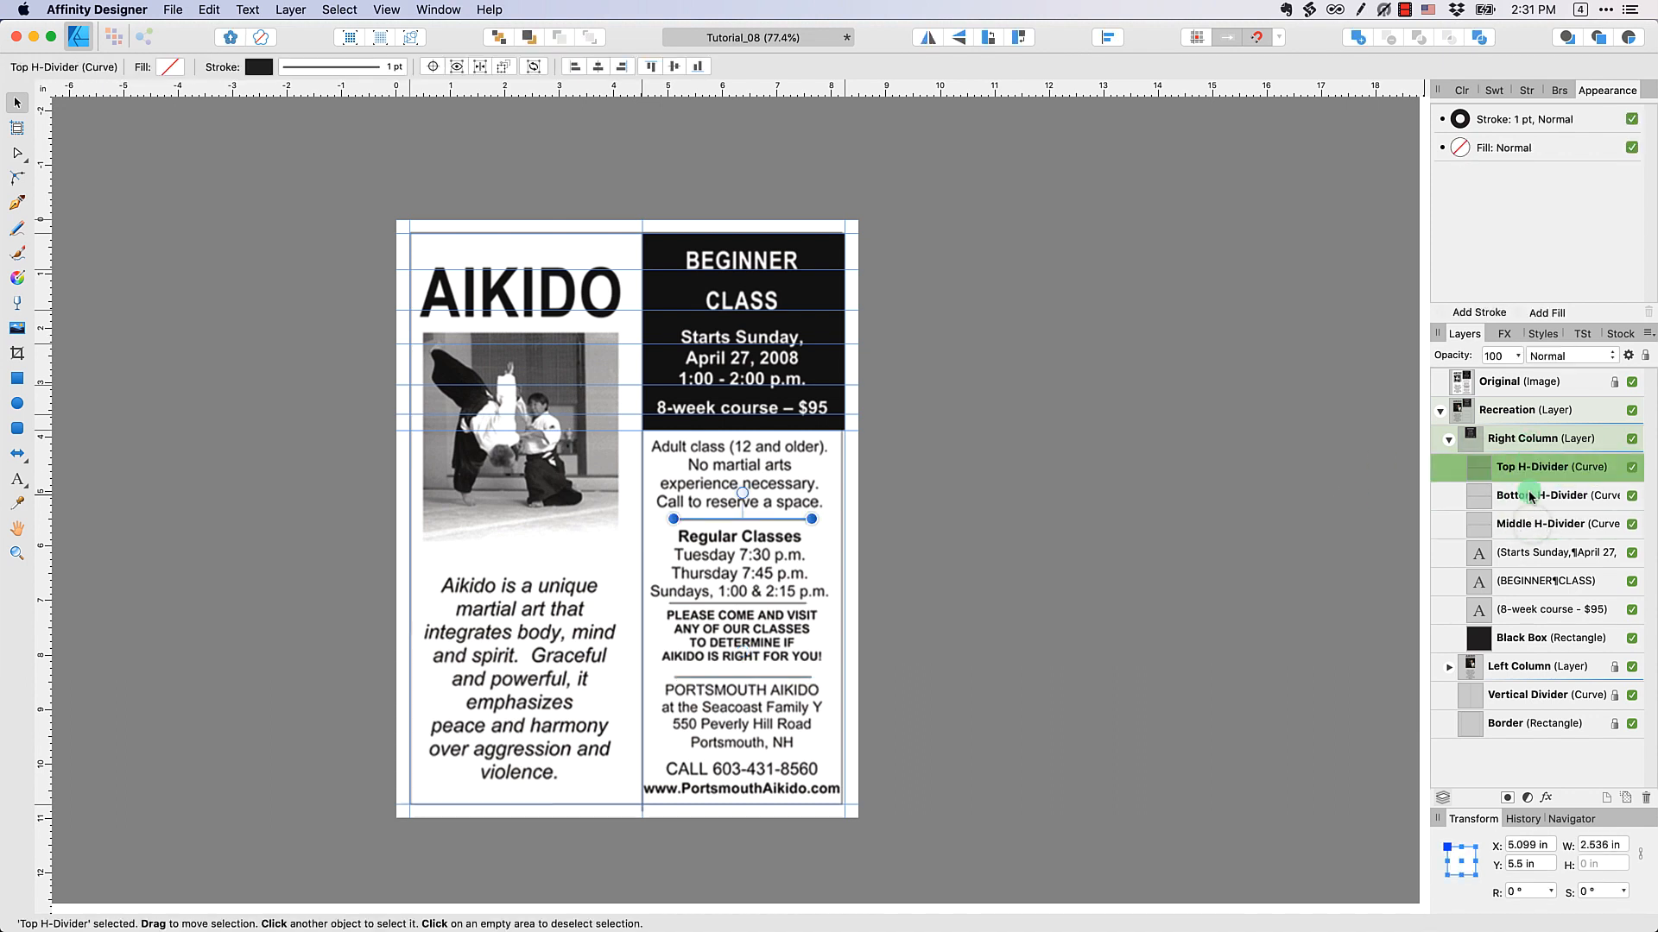
left_click(1529, 498)
left_click_drag(1530, 523, 1486, 486)
left_click(1310, 518)
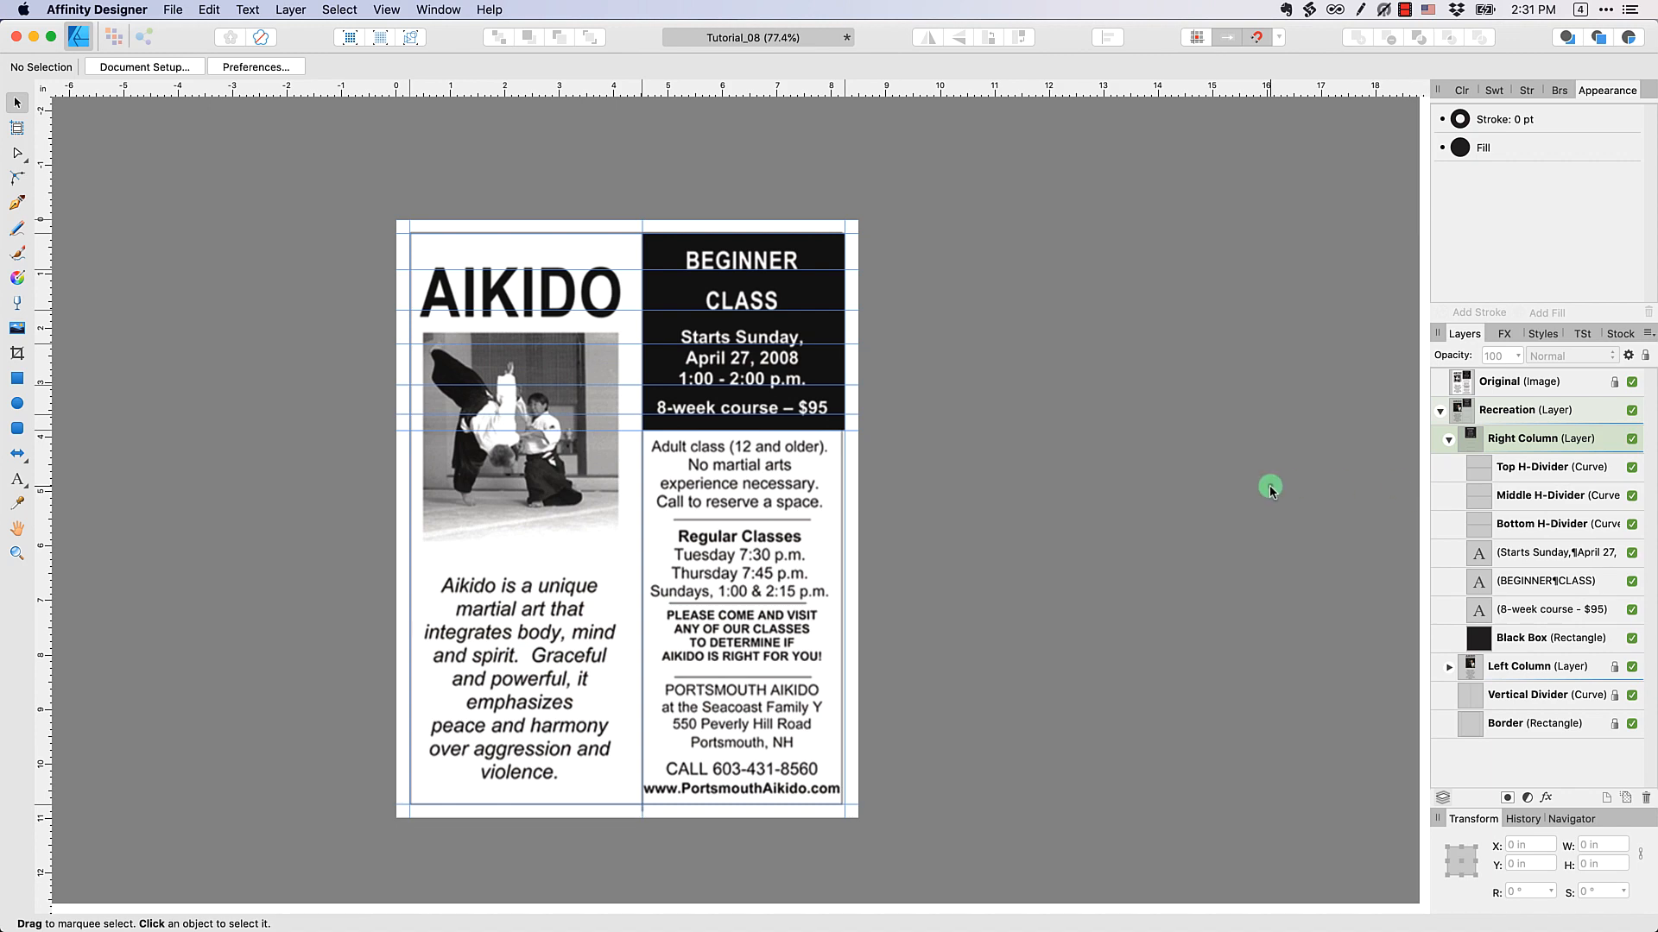
left_click(1631, 382)
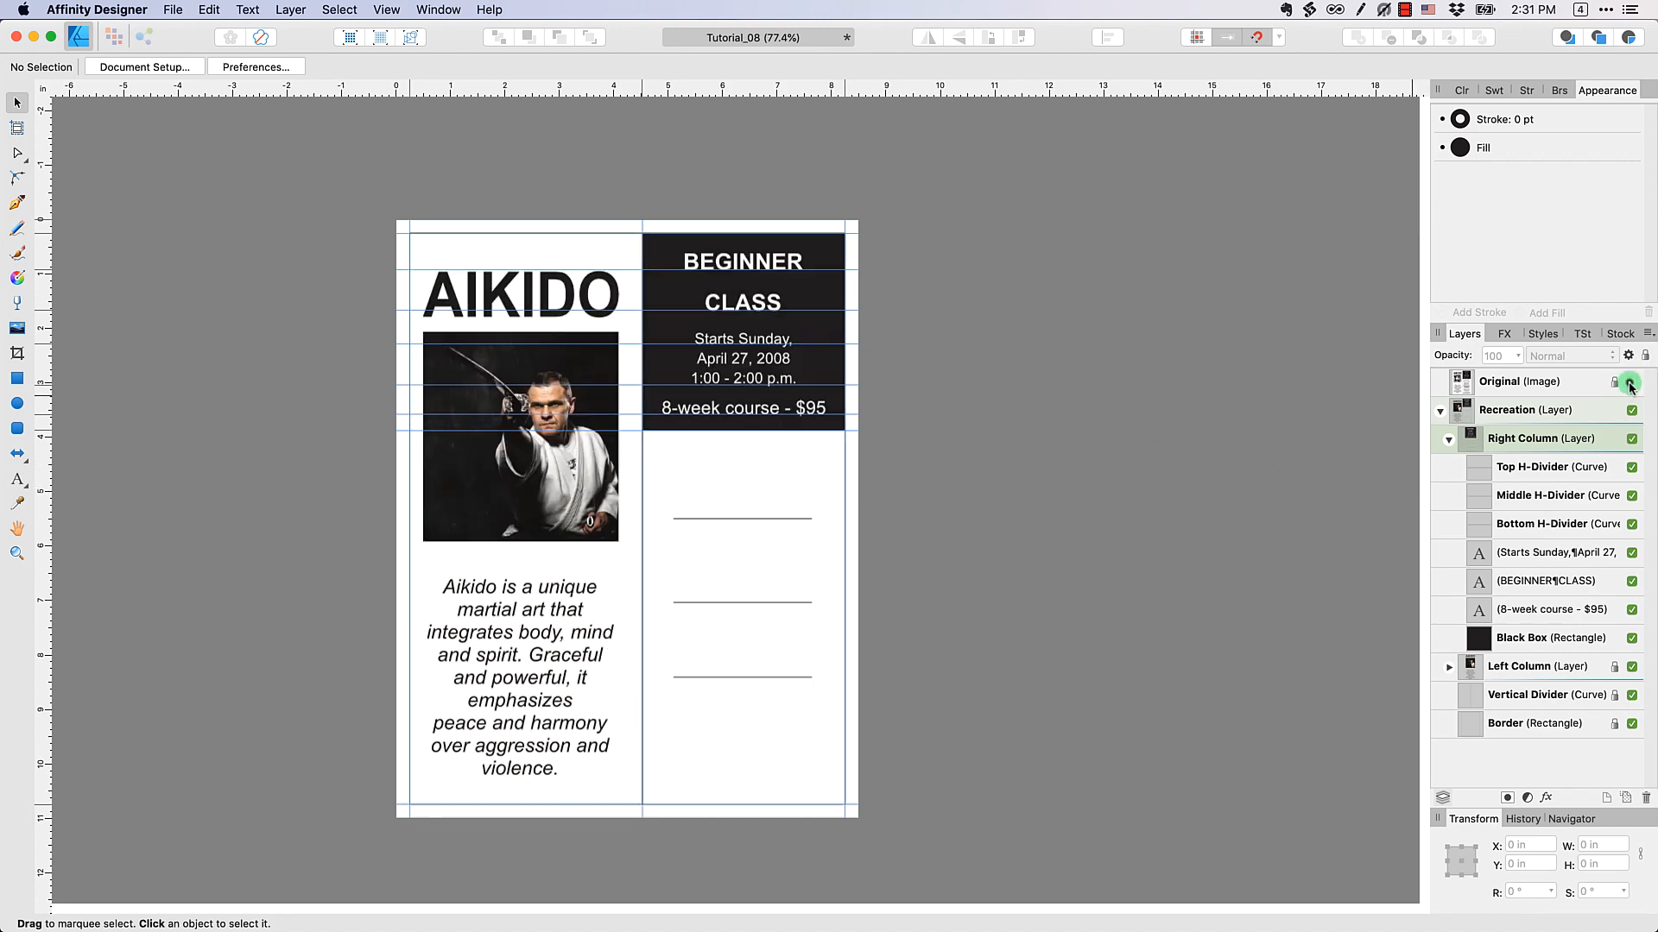
left_click(1630, 383)
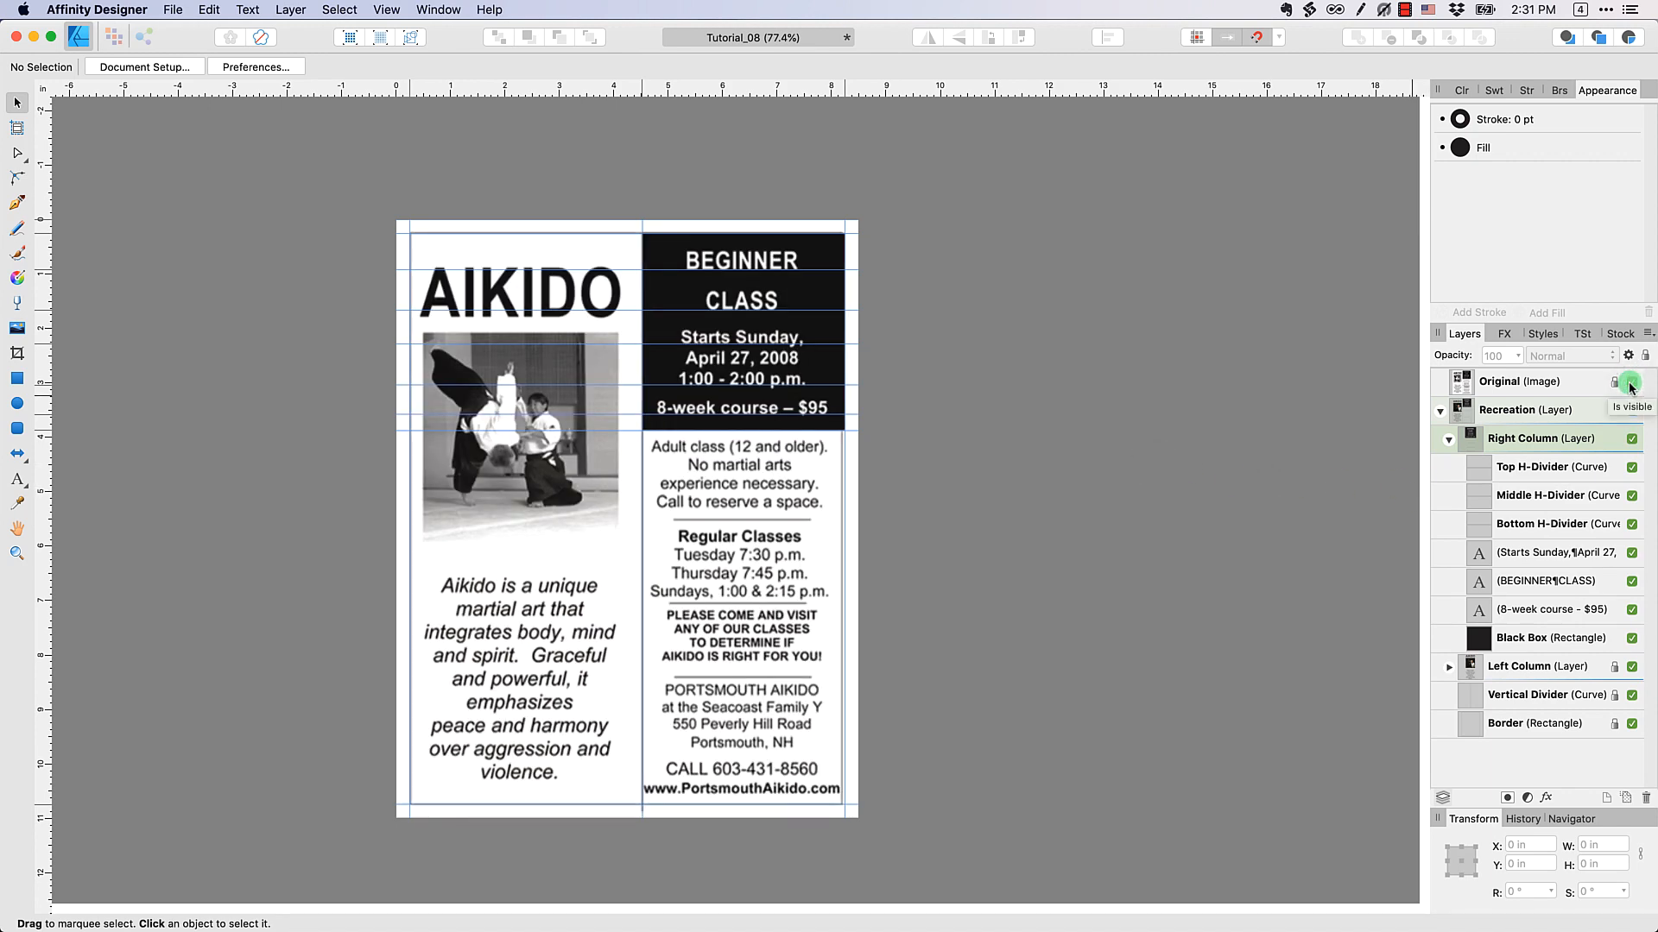
Fit the document window beside the aikido-before.png reference and hide the Original image to expose the right column's empty area
key("ctrl+alt+Left")
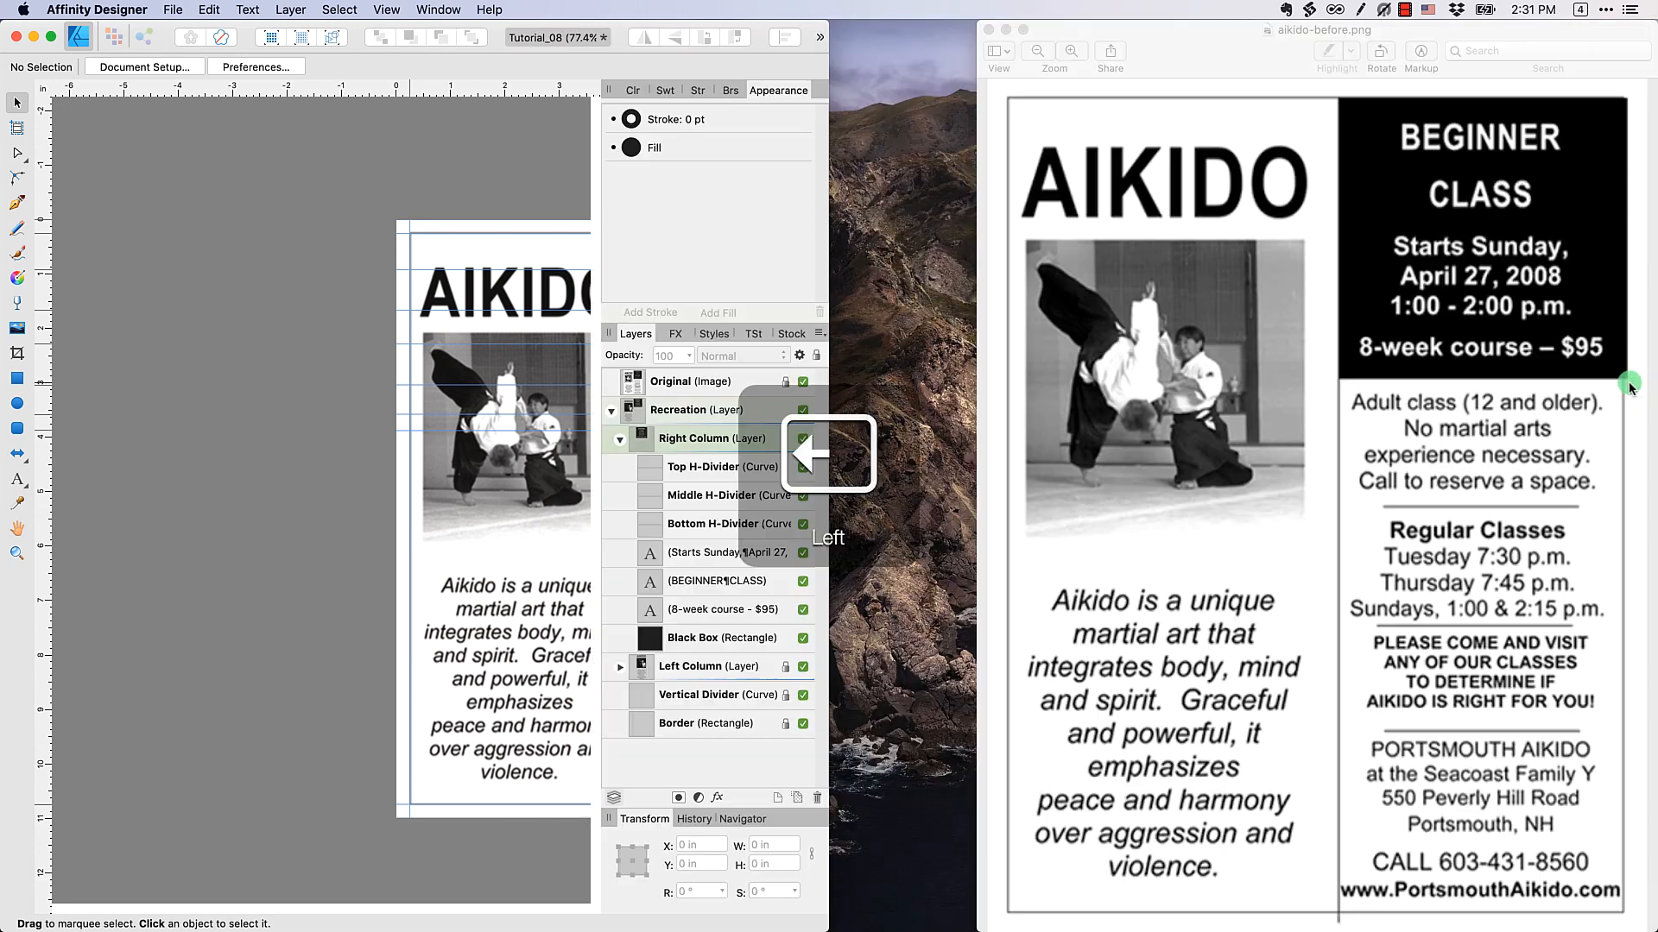
left_click_drag(839, 252, 976, 249)
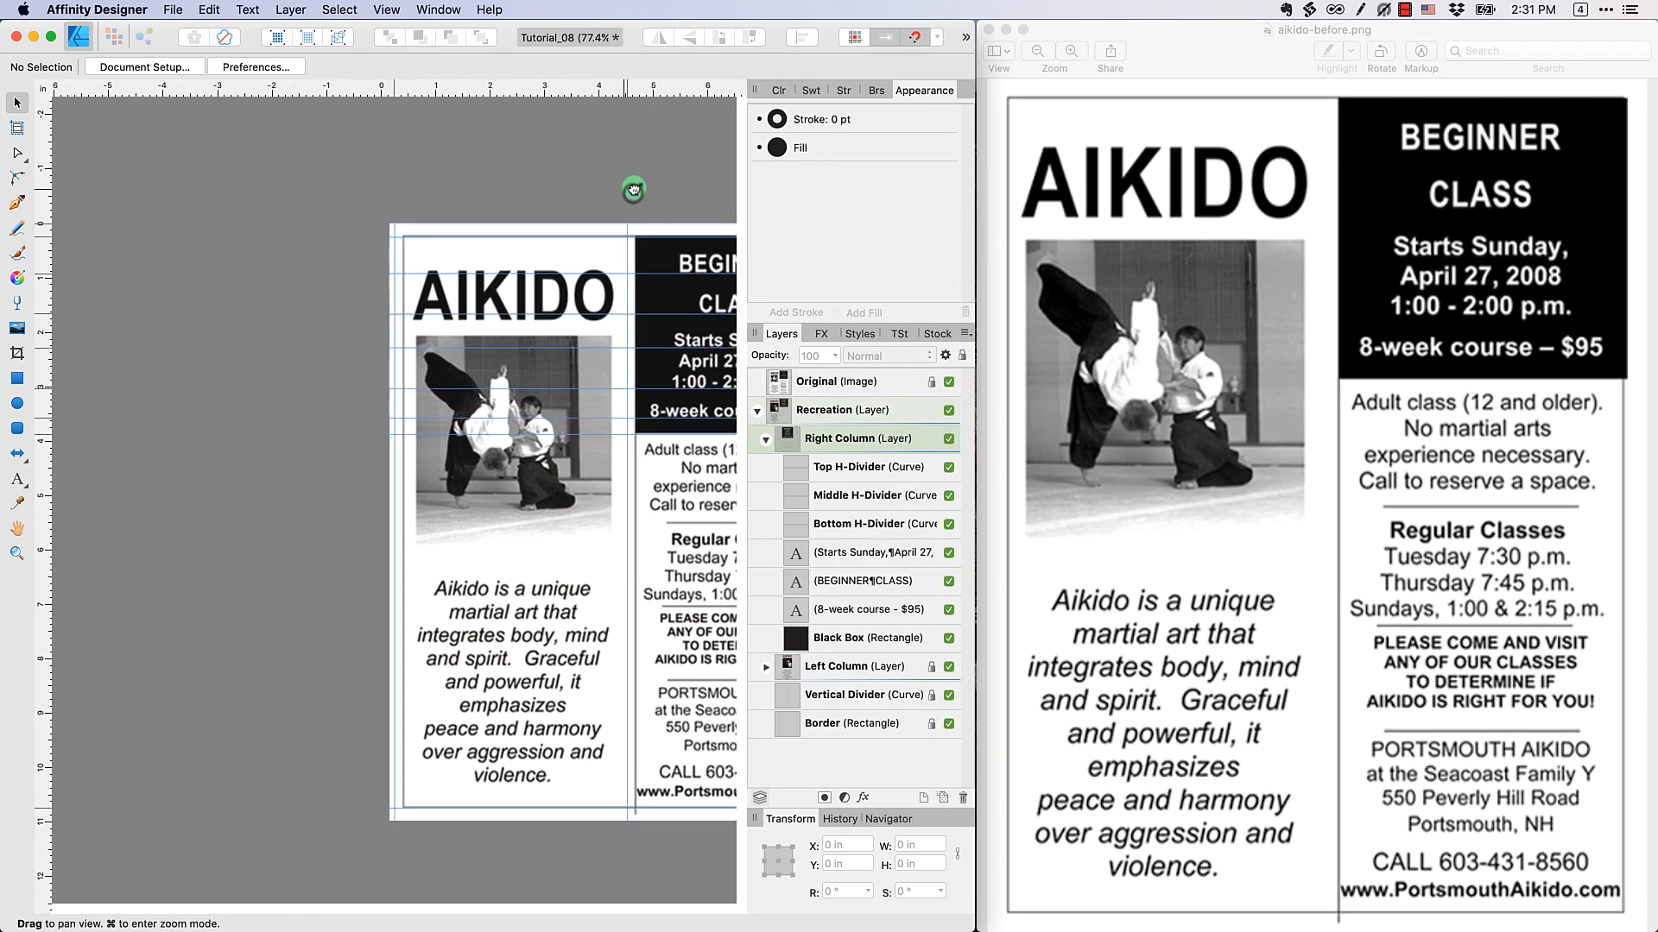
left_click_drag(634, 188, 461, 195)
key("super+equal")
key("super+equal")
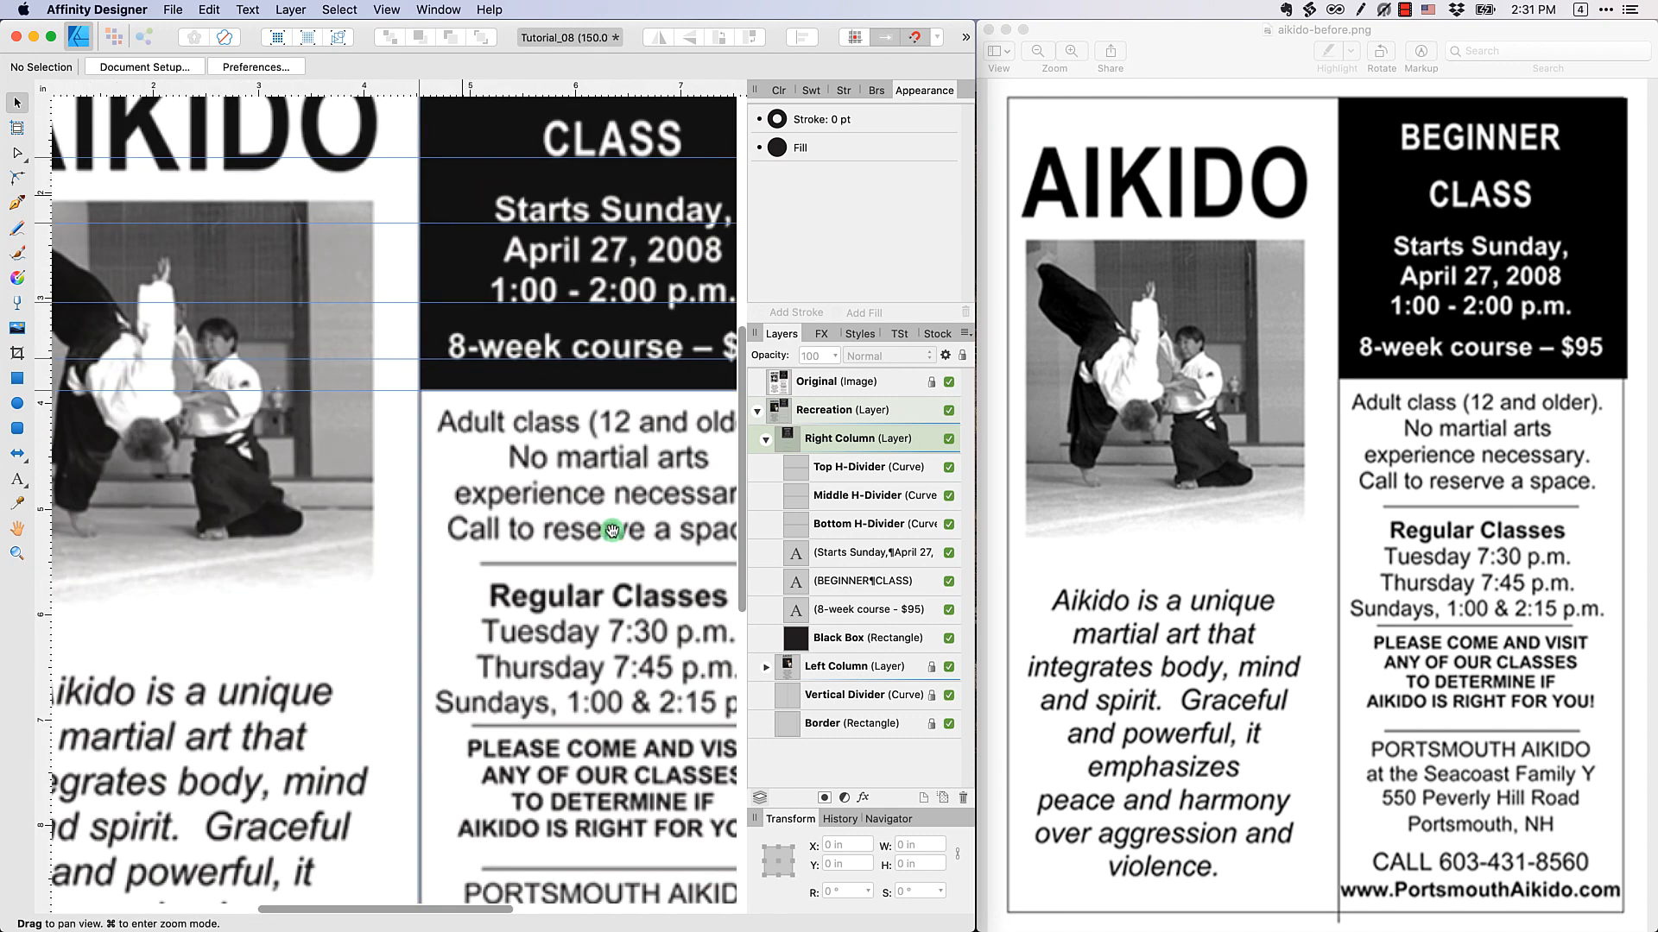
left_click_drag(650, 450, 490, 275)
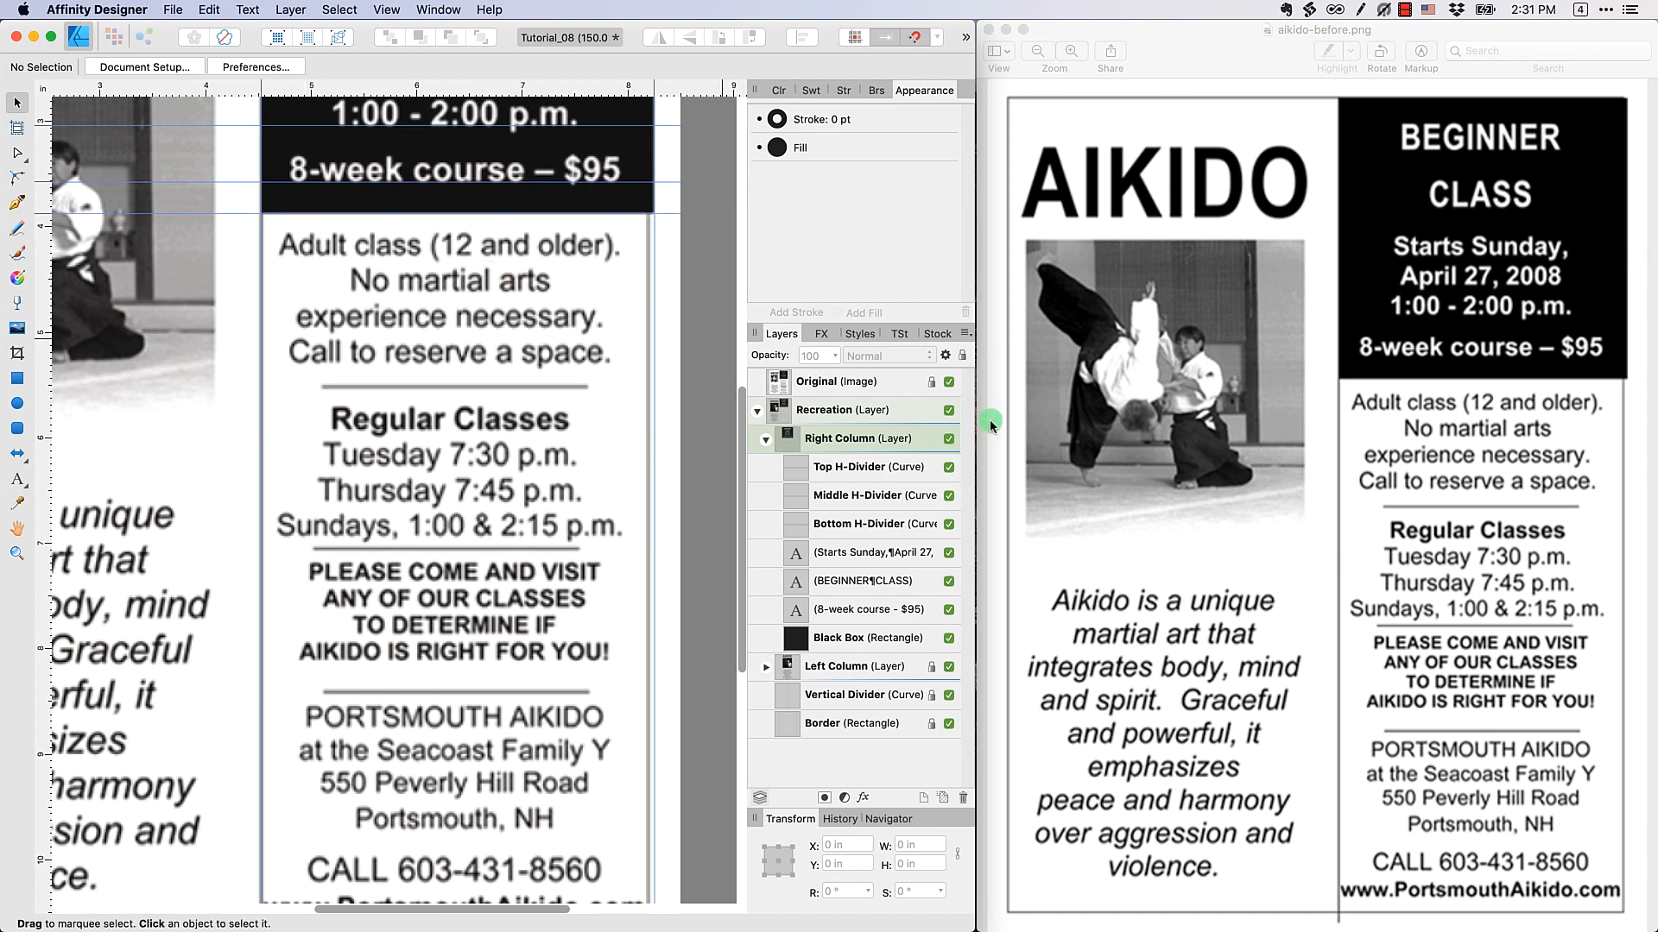
left_click(947, 383)
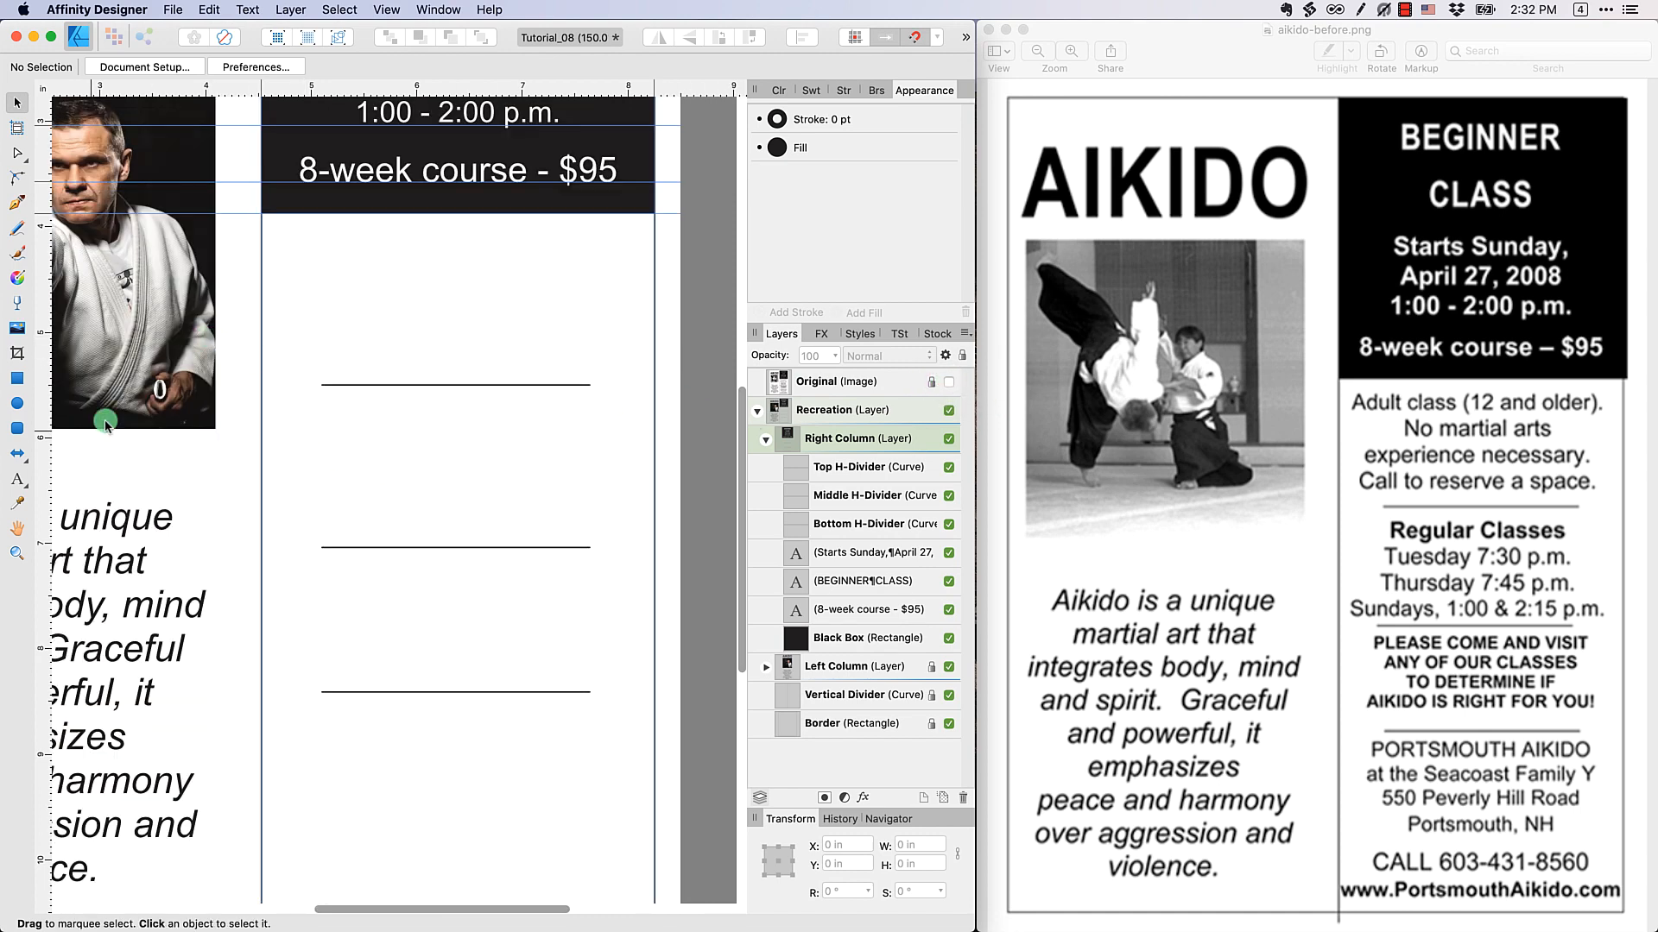
Add art text reading "Adult class" just below the black box and colour it black from the Greys swatches
left_click(18, 480)
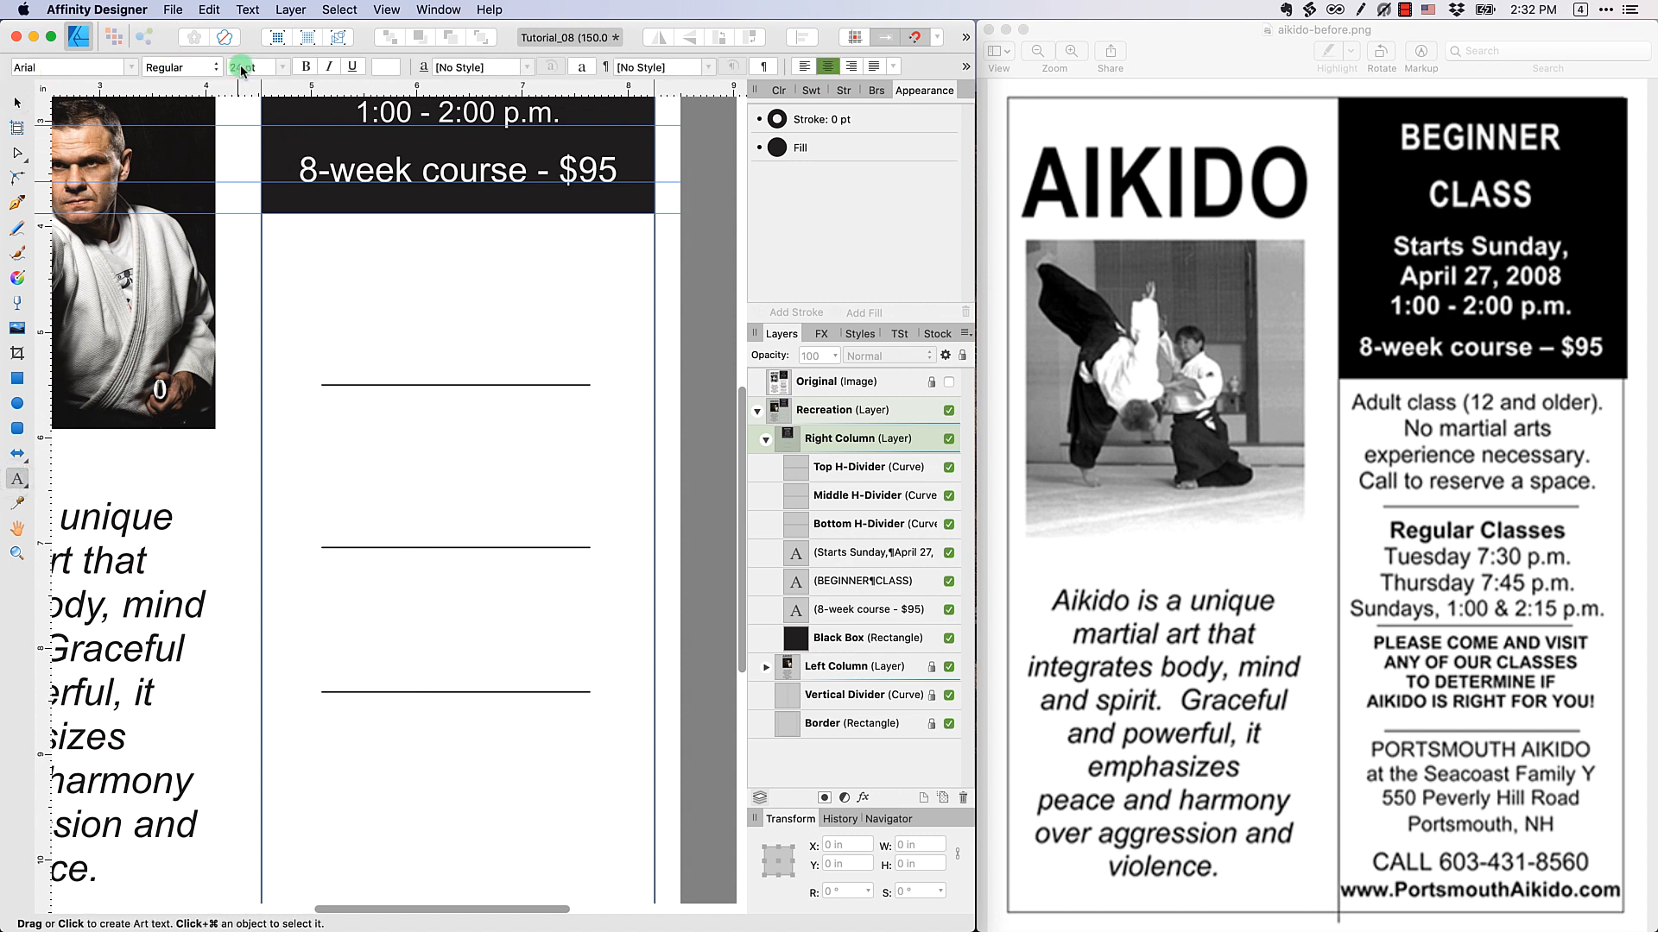
left_click(318, 242)
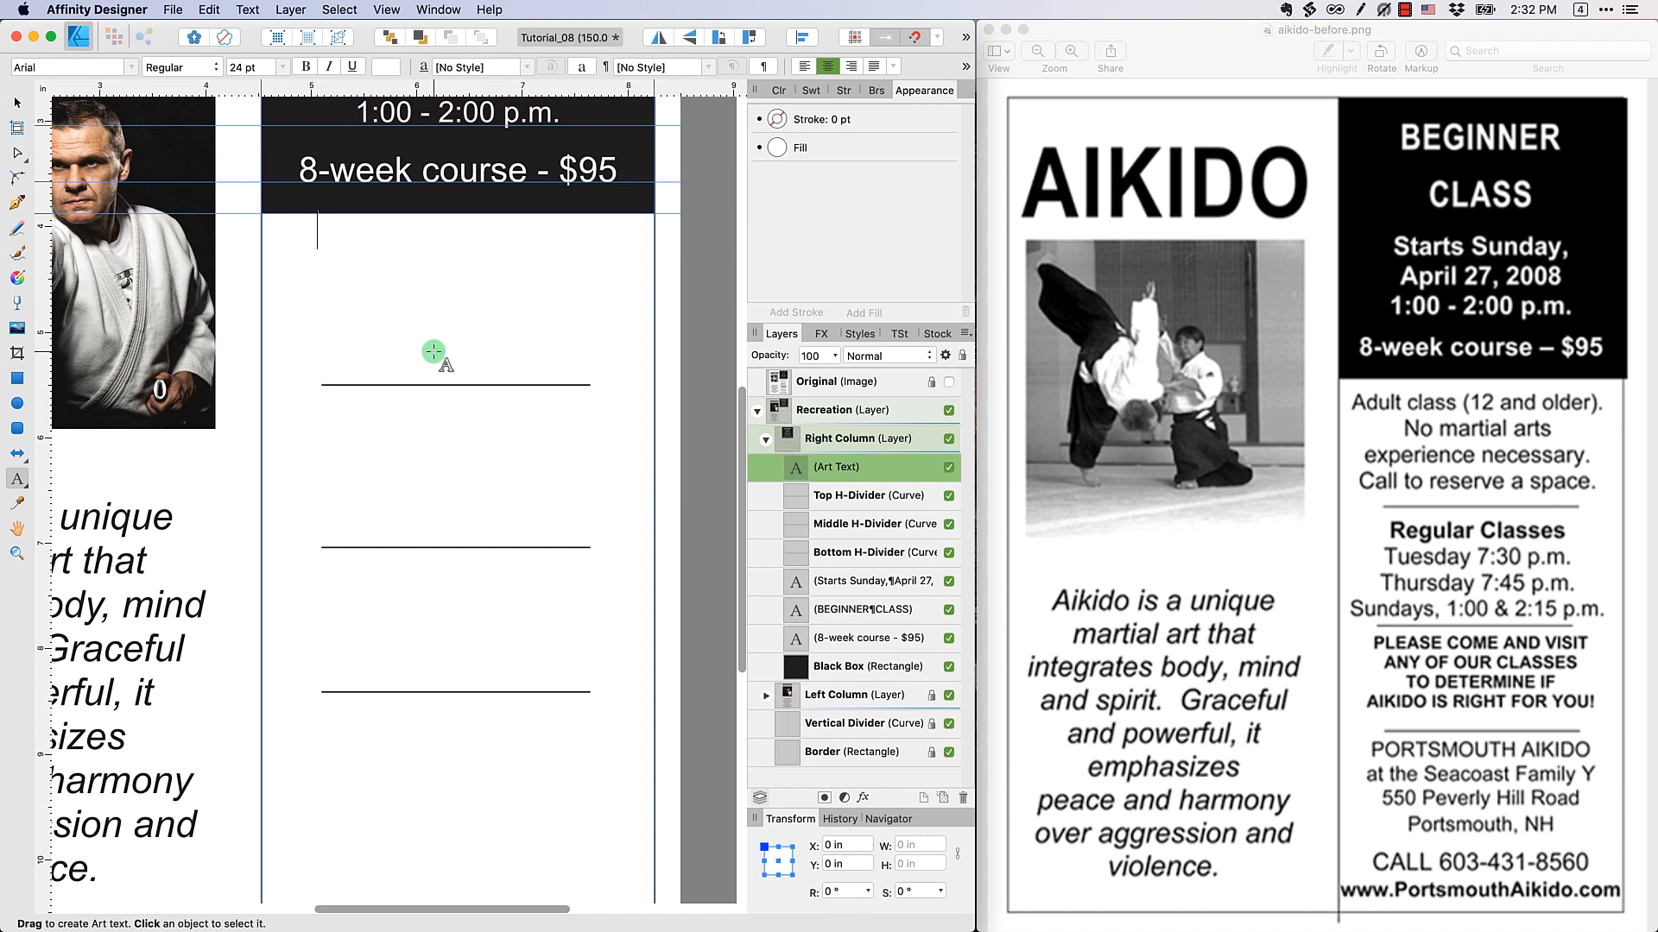
type("Adult class")
key("super+a")
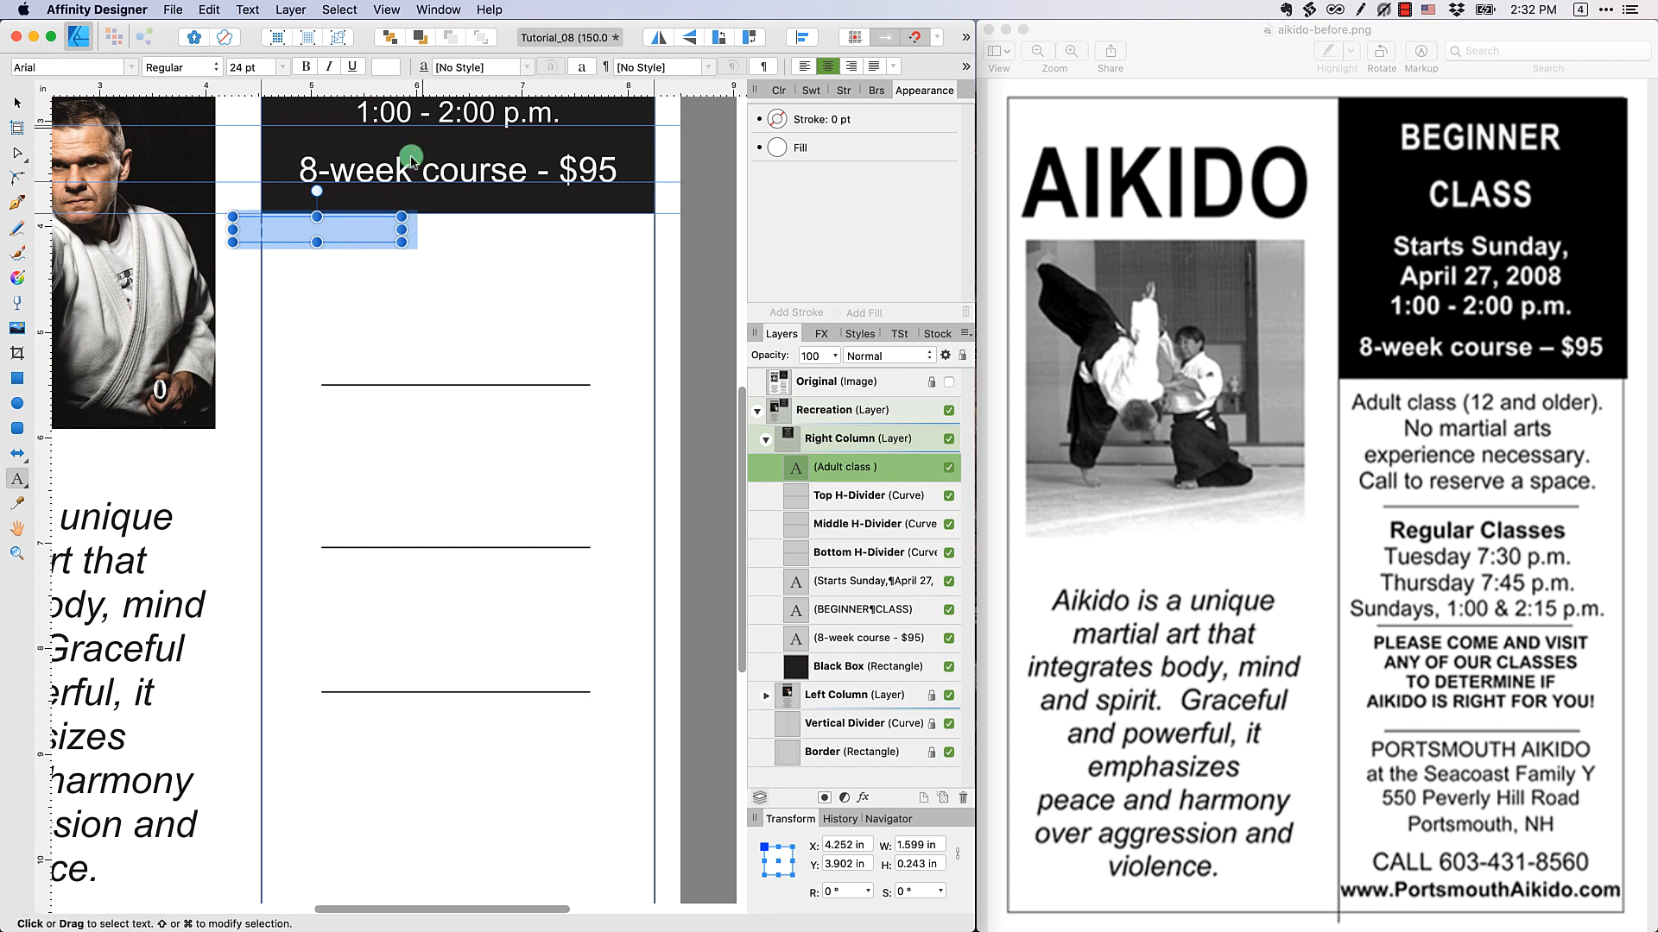
left_click(381, 69)
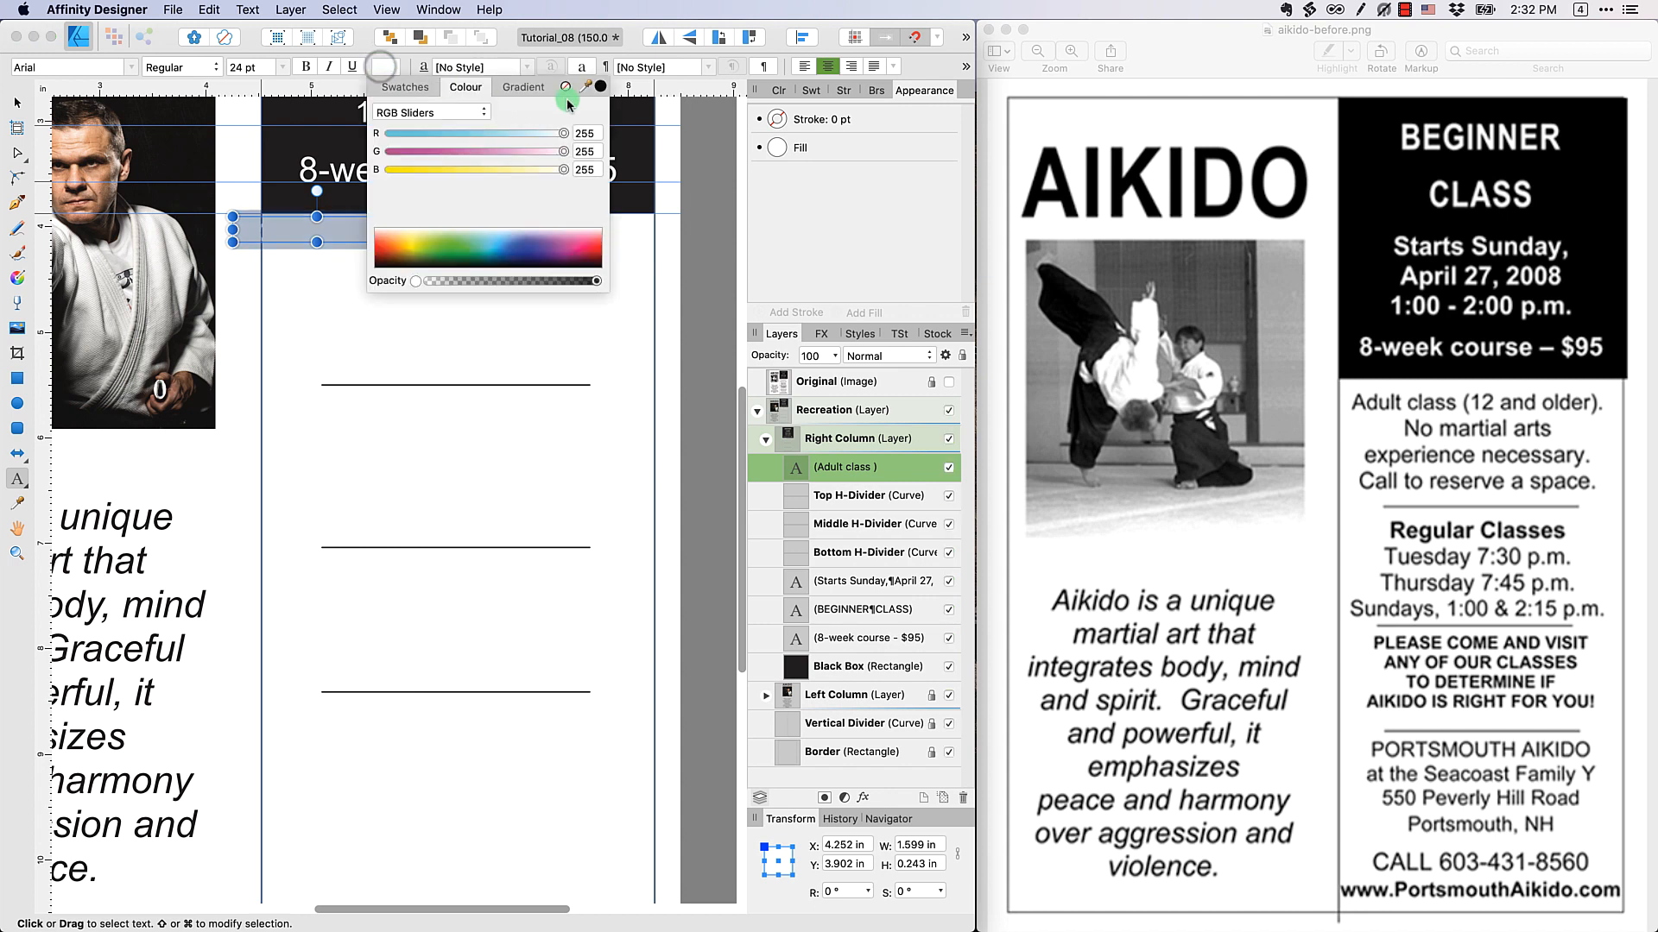
left_click(426, 87)
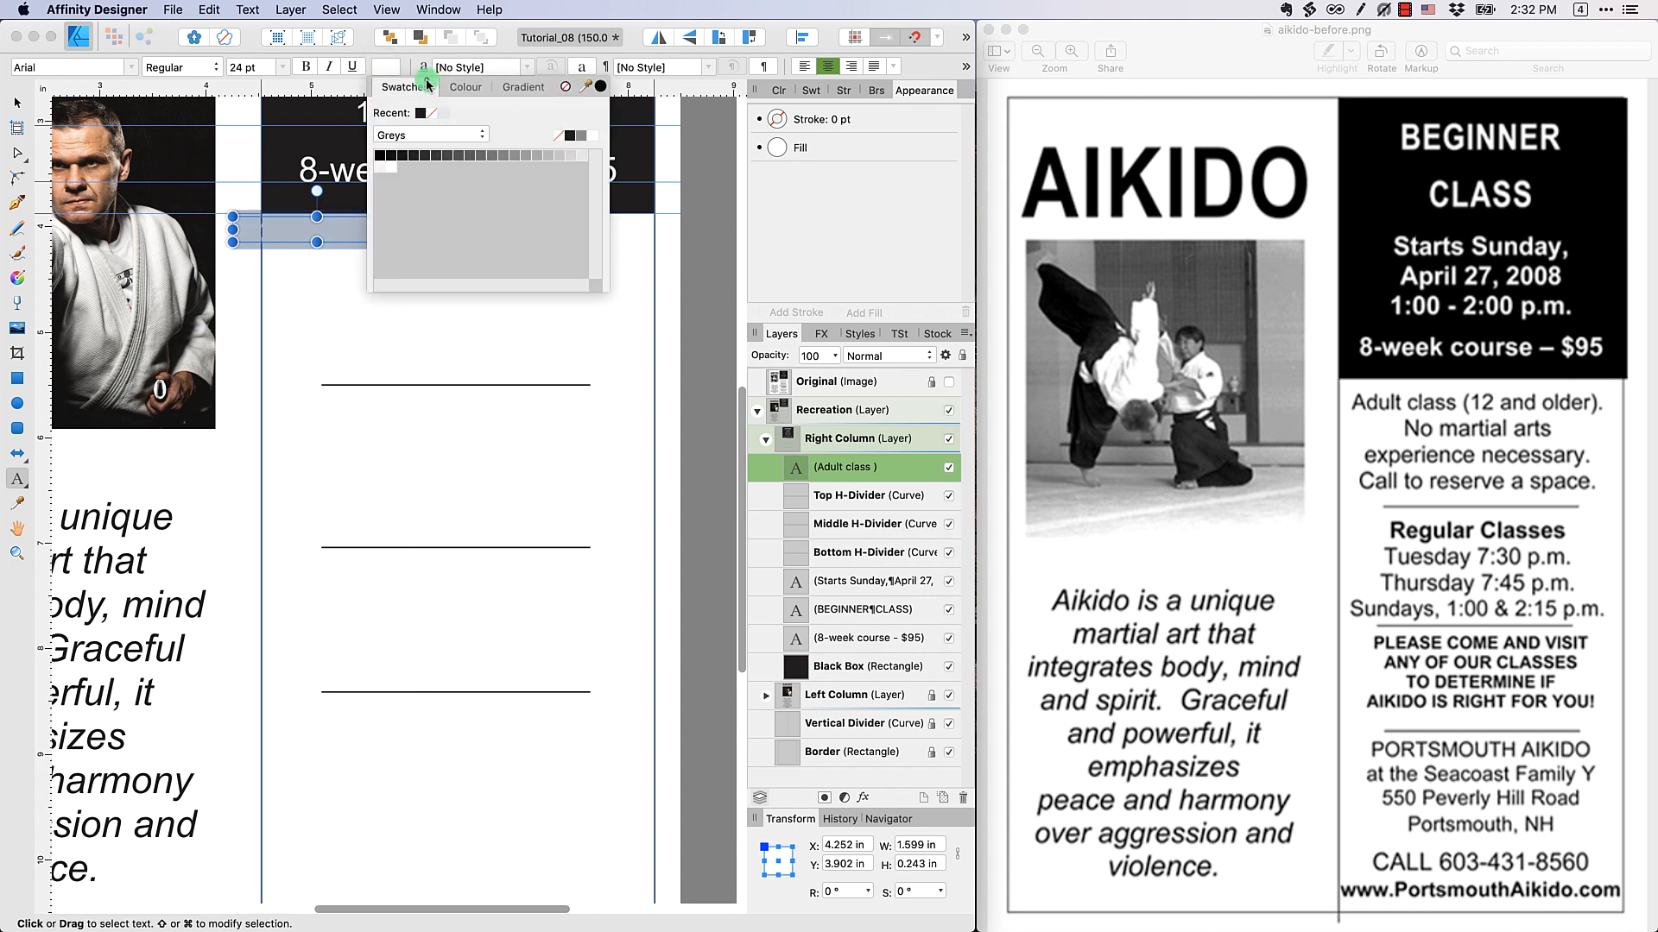
left_click(380, 156)
left_click(316, 241)
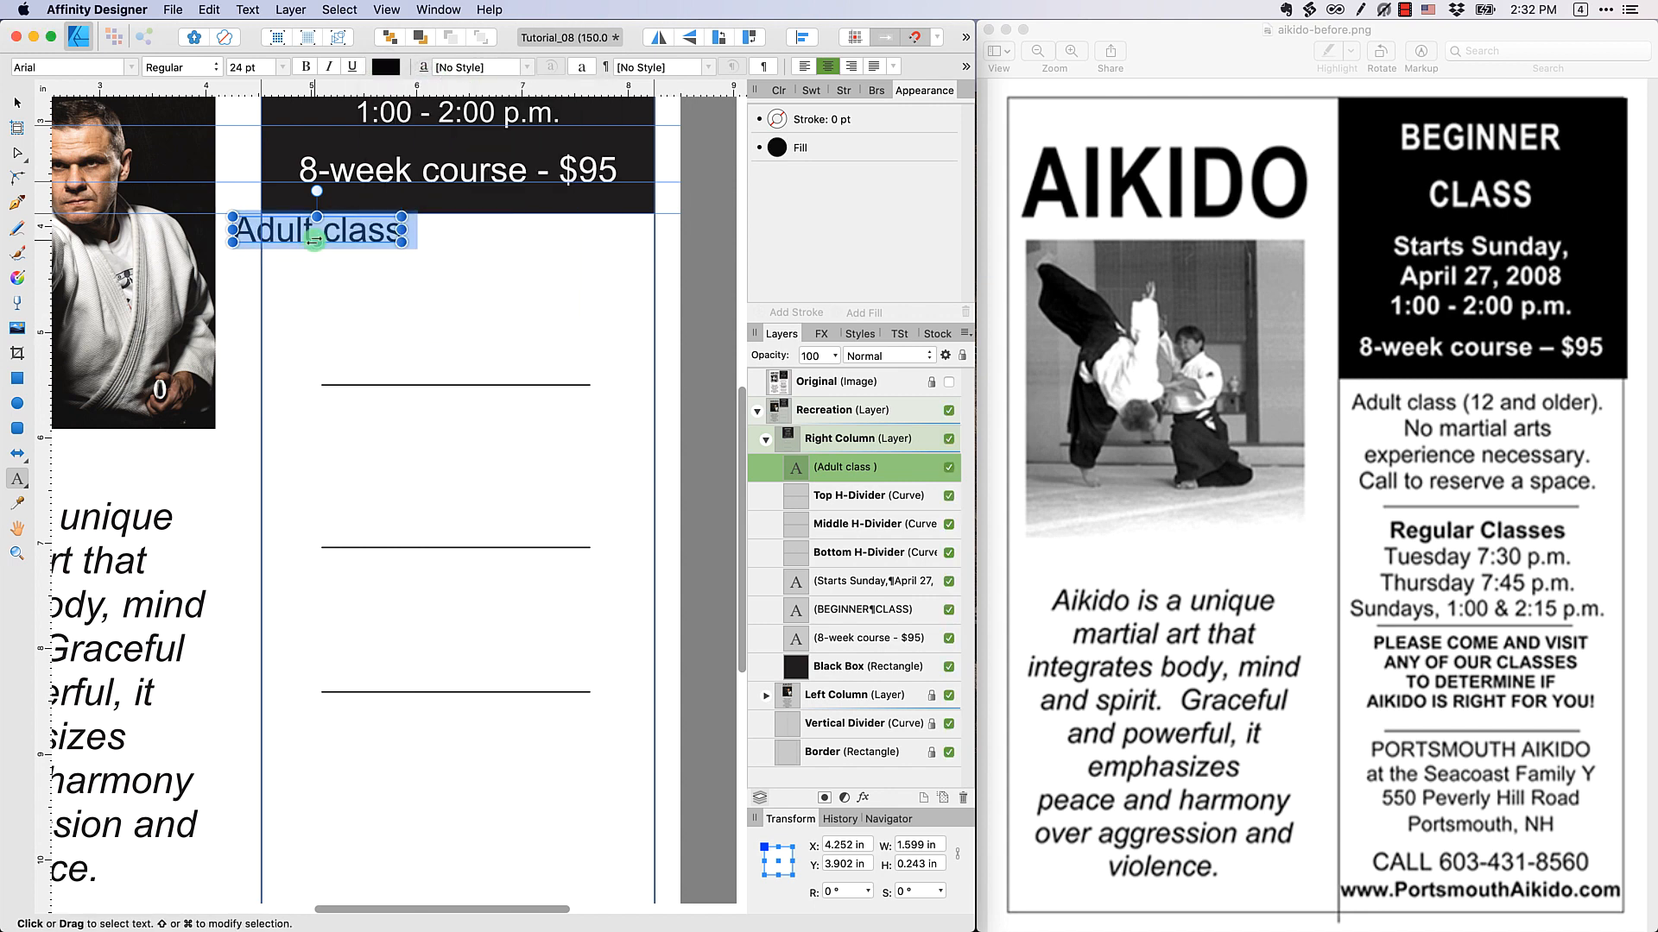
Complete the text with "(12 and older). No martial arts experience necessary. Call to reserve a space." on four lines and centre it above the top divider
left_click(387, 221)
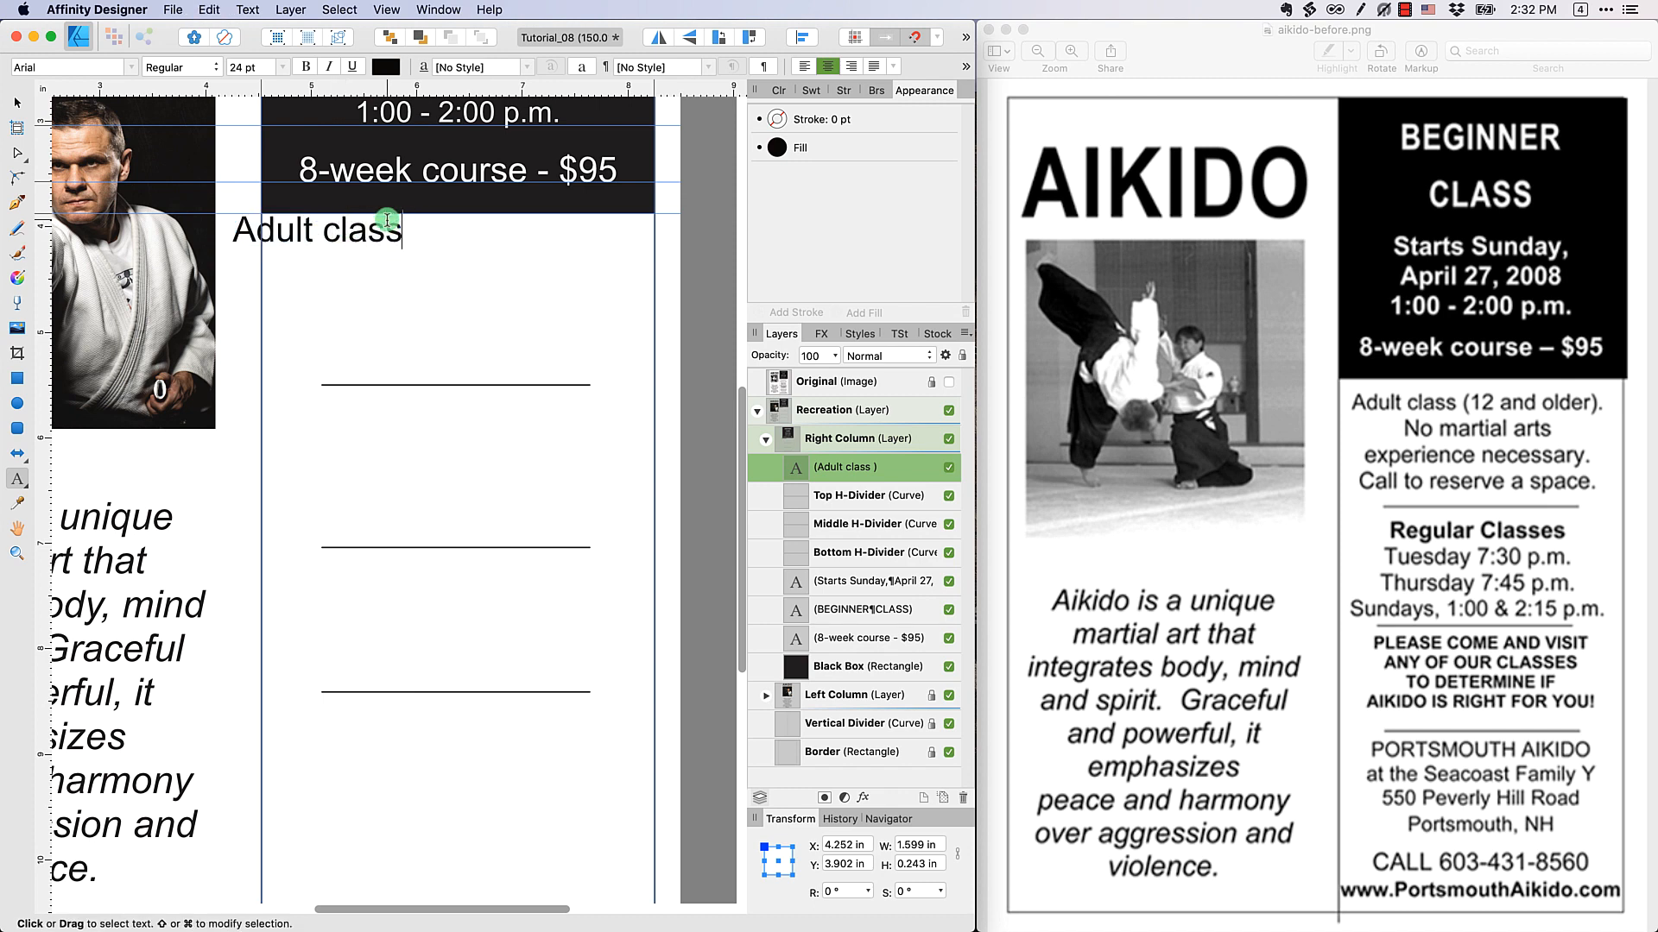
type("(12 and o")
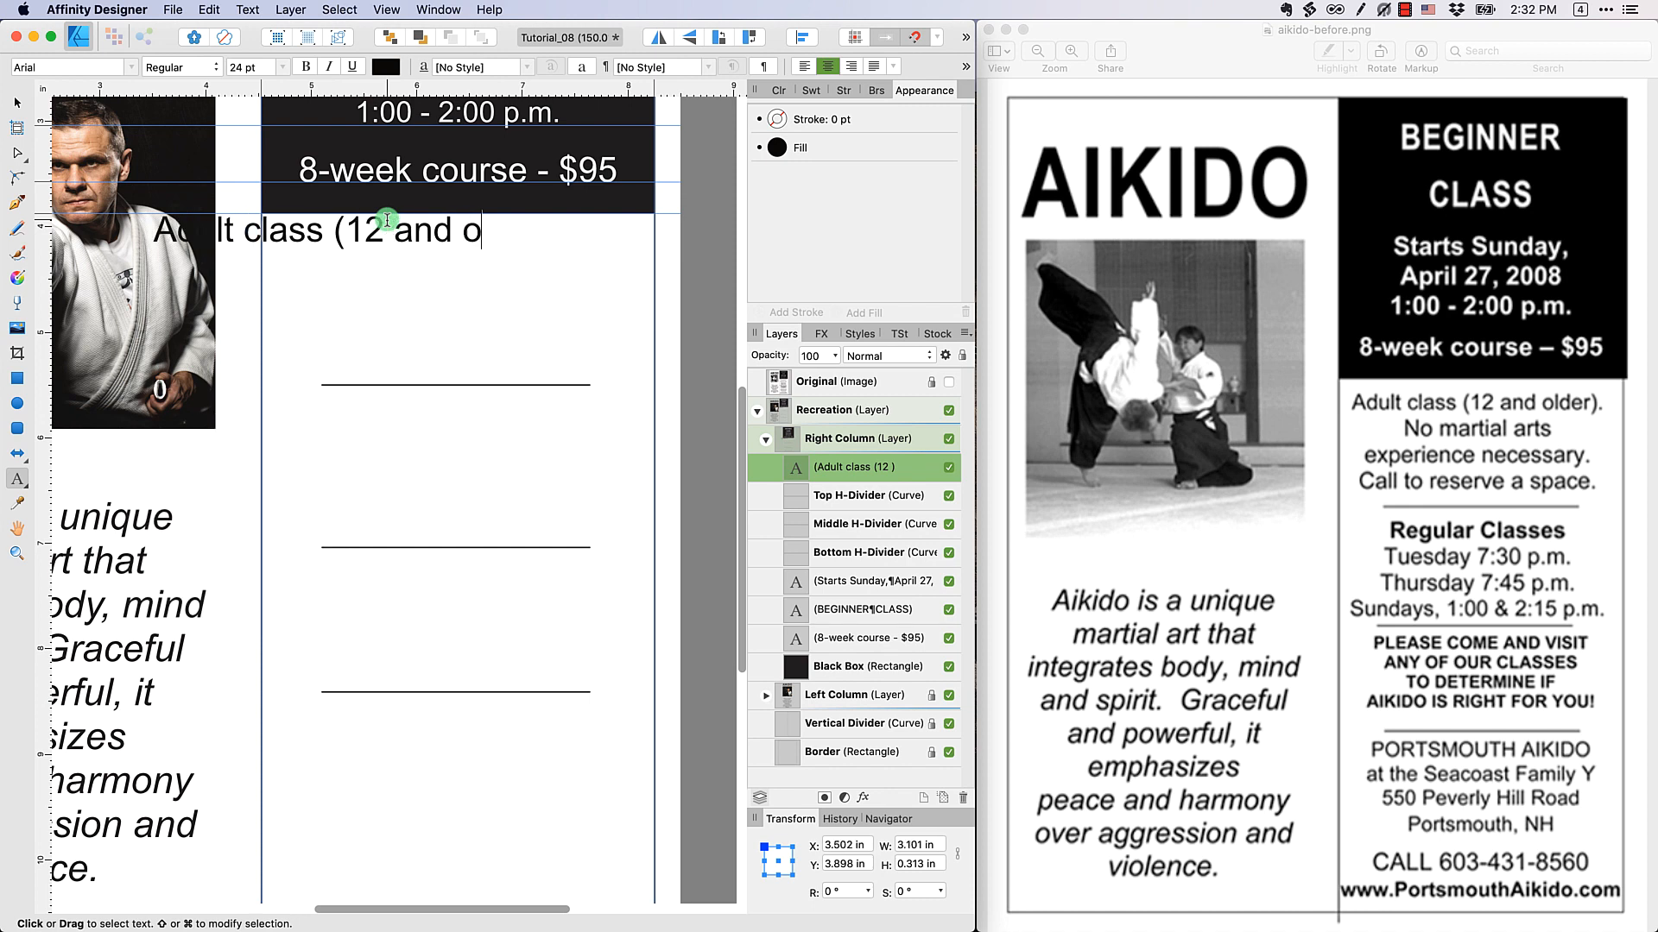
type("lder).")
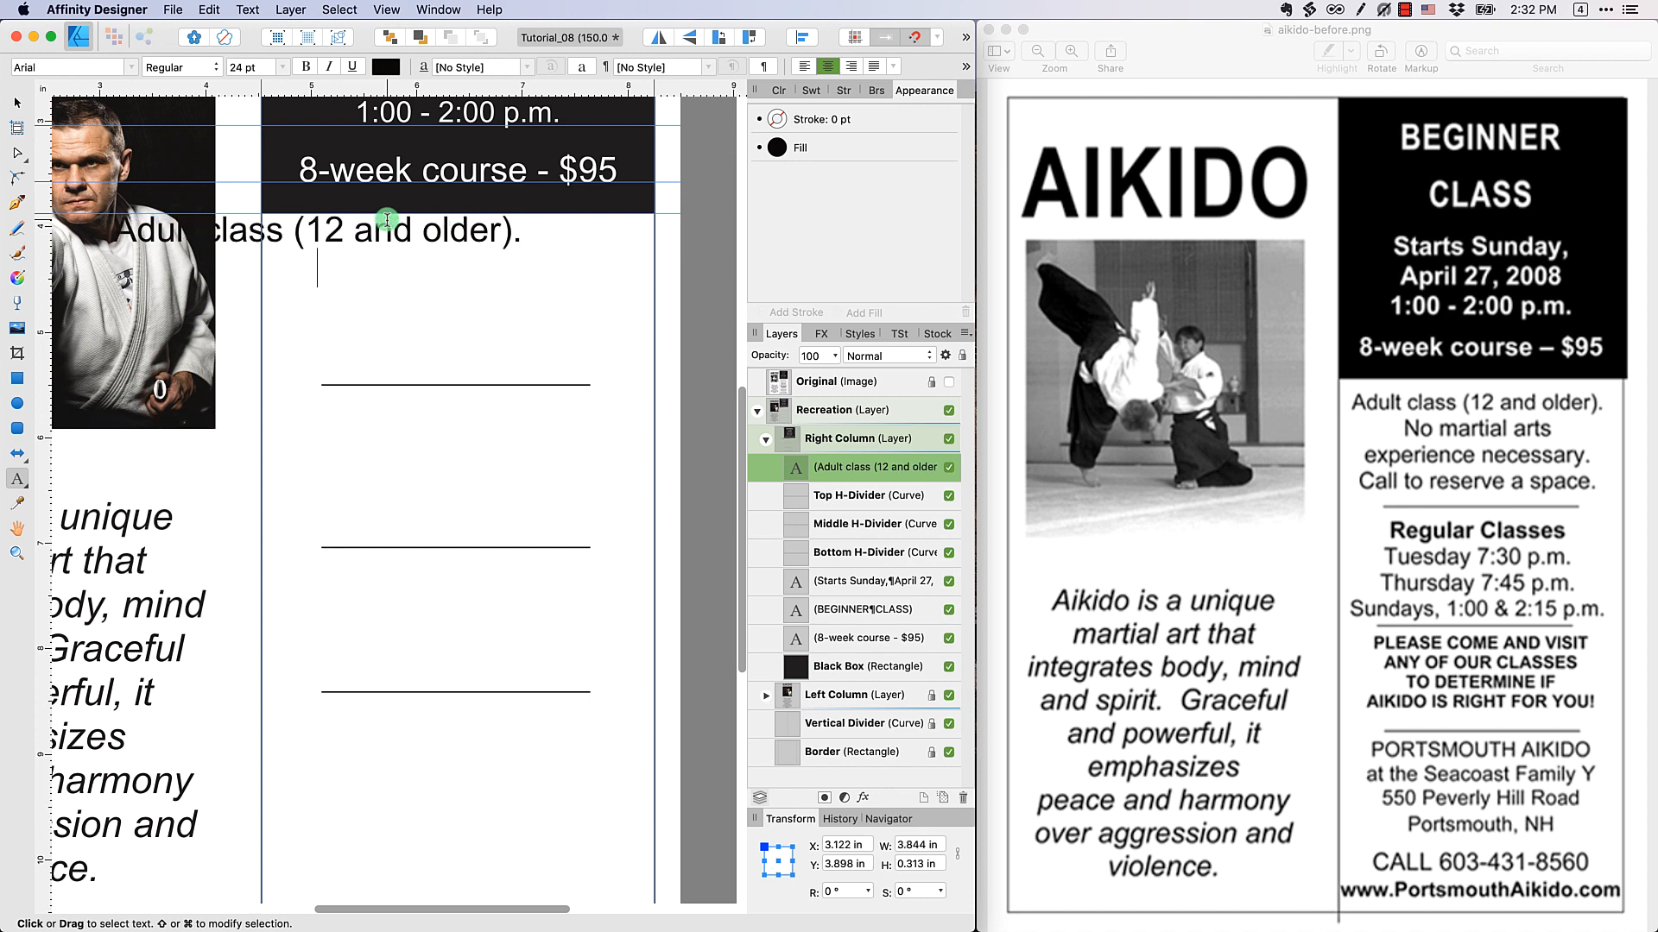
key("super+v")
key("Escape")
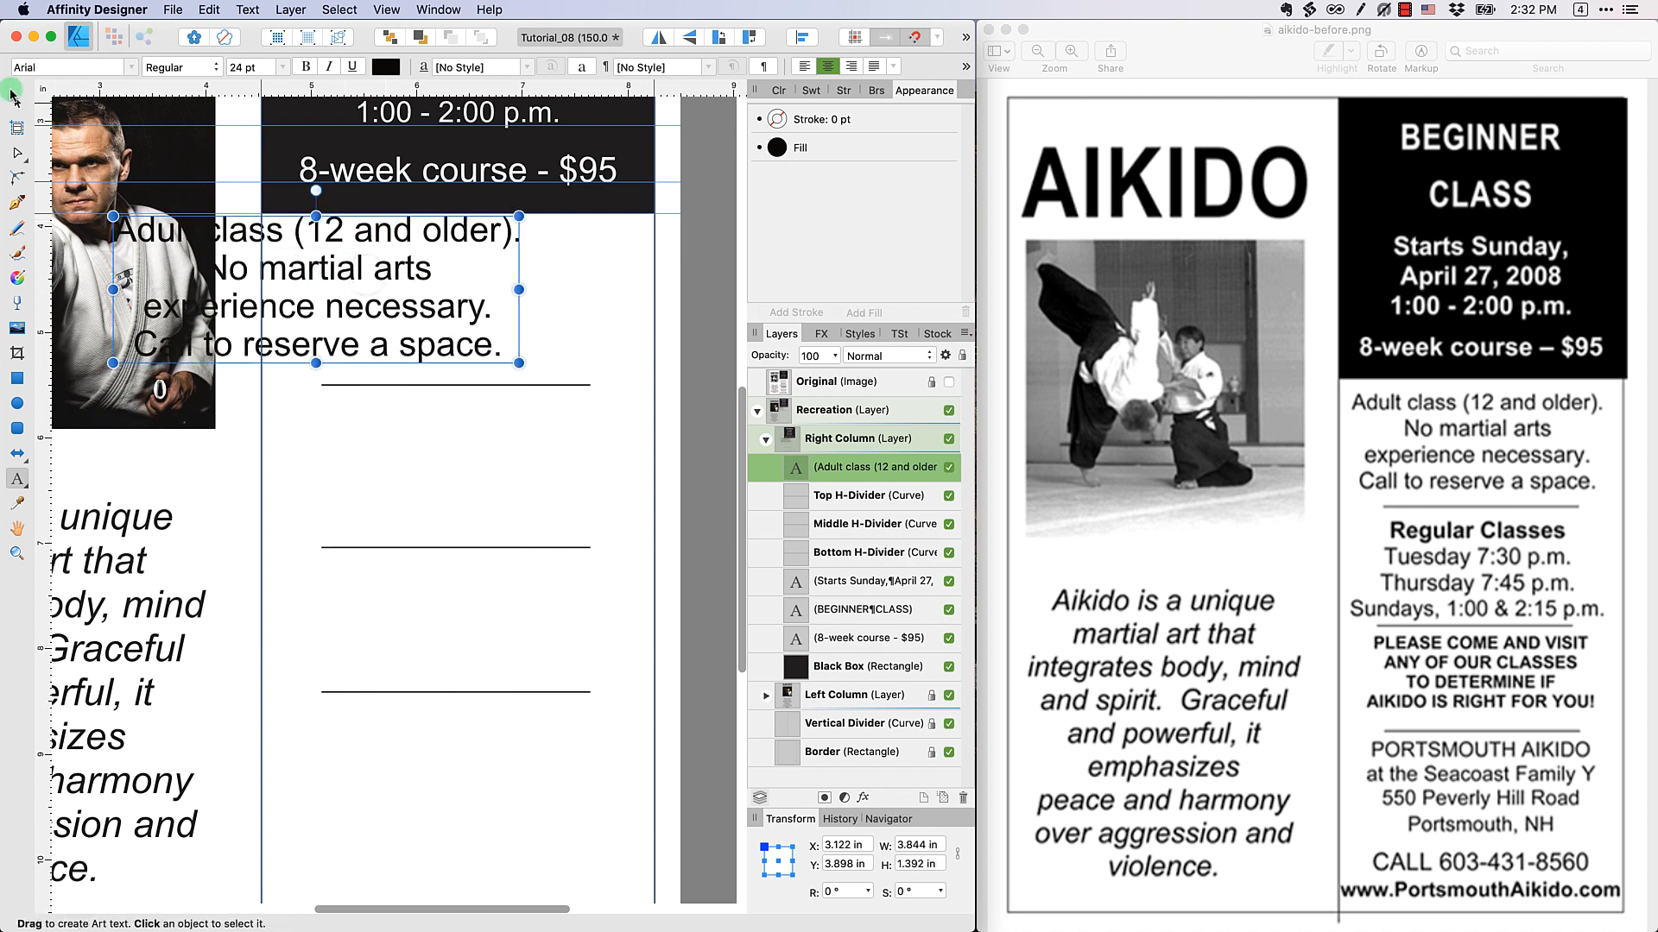
left_click(15, 101)
left_click_drag(377, 316, 519, 324)
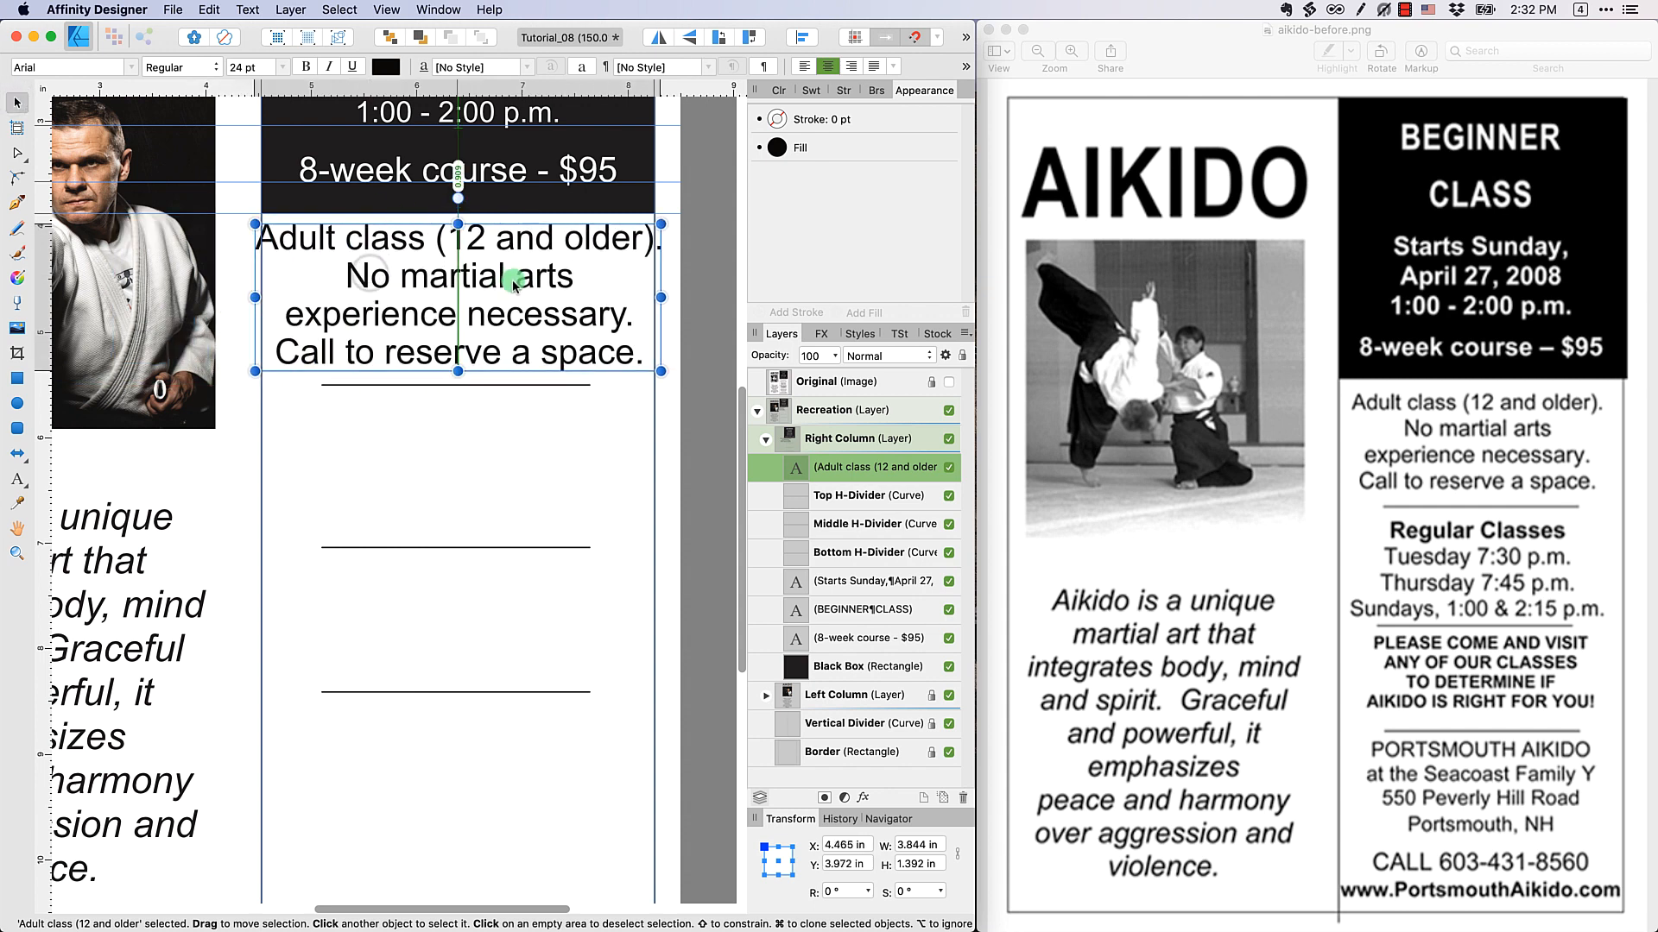
Set the whole adult class text block to 20 pt and deselect it
double_click(561, 350)
key("super+a")
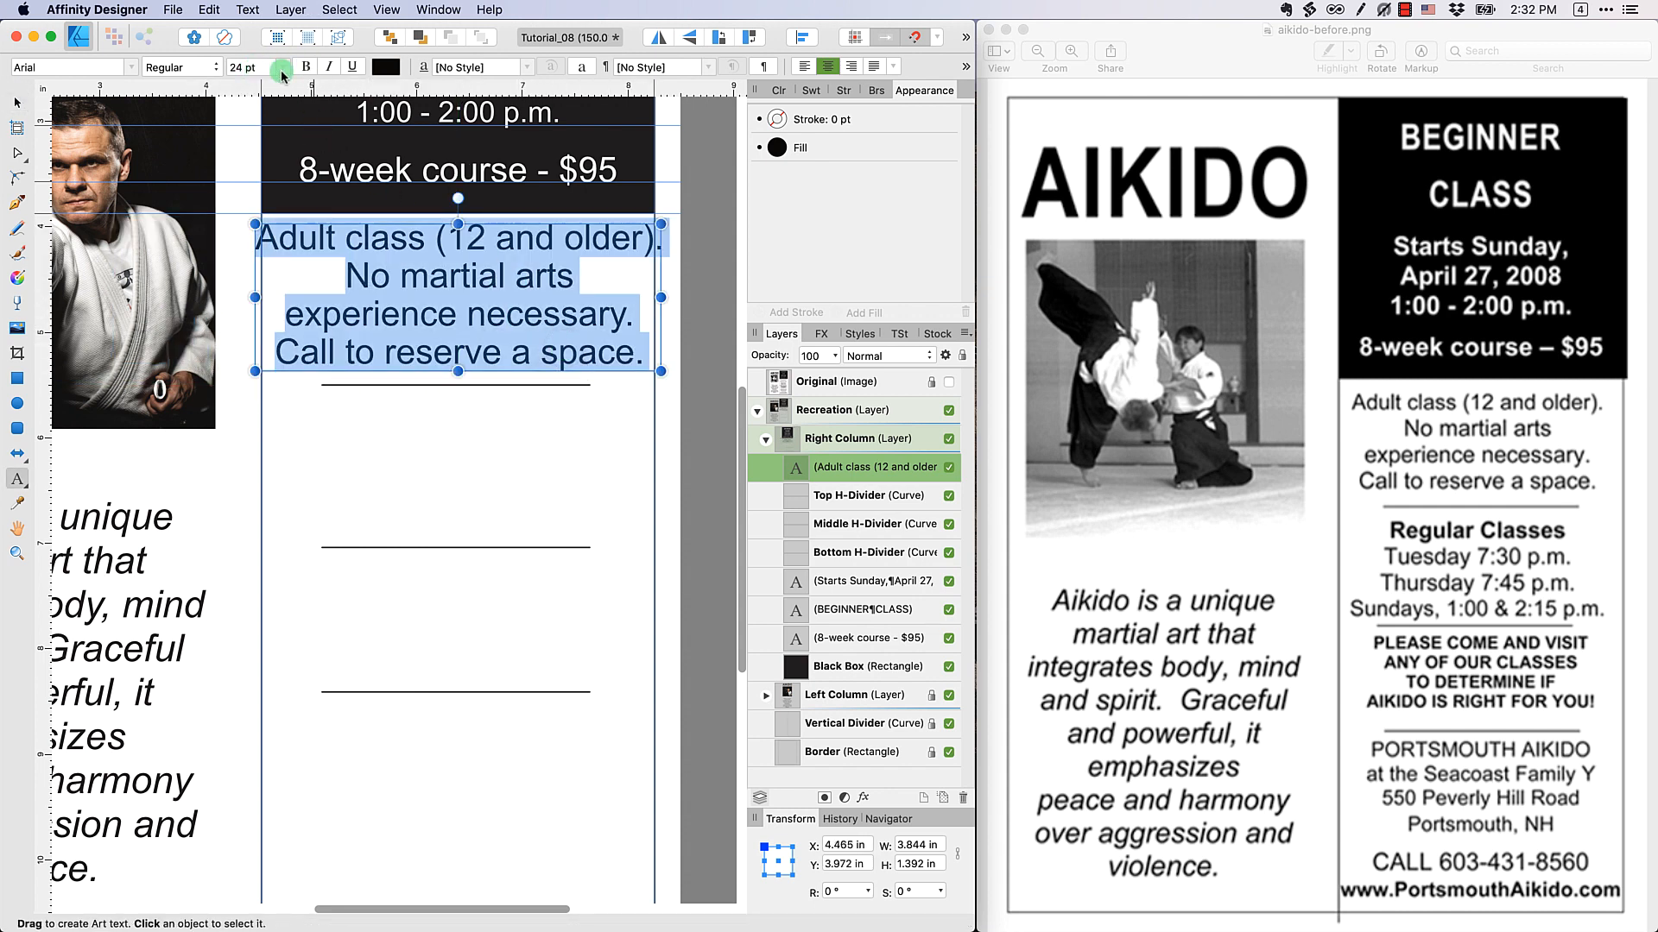
left_click(282, 73)
left_click(275, 345)
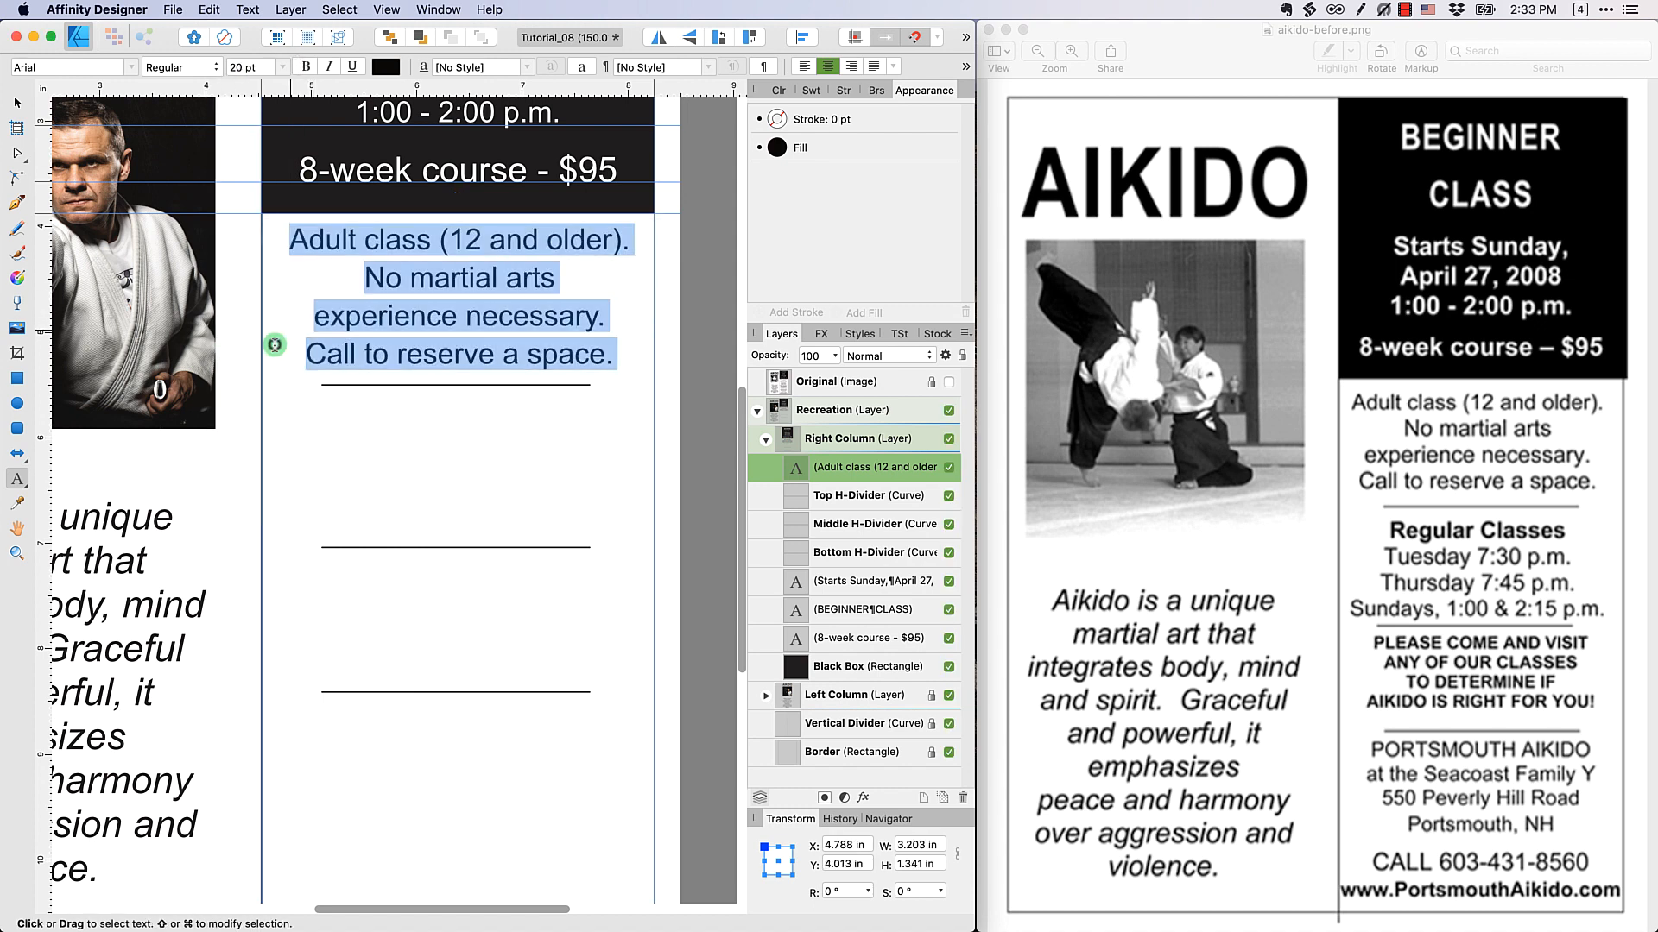
left_click(766, 65)
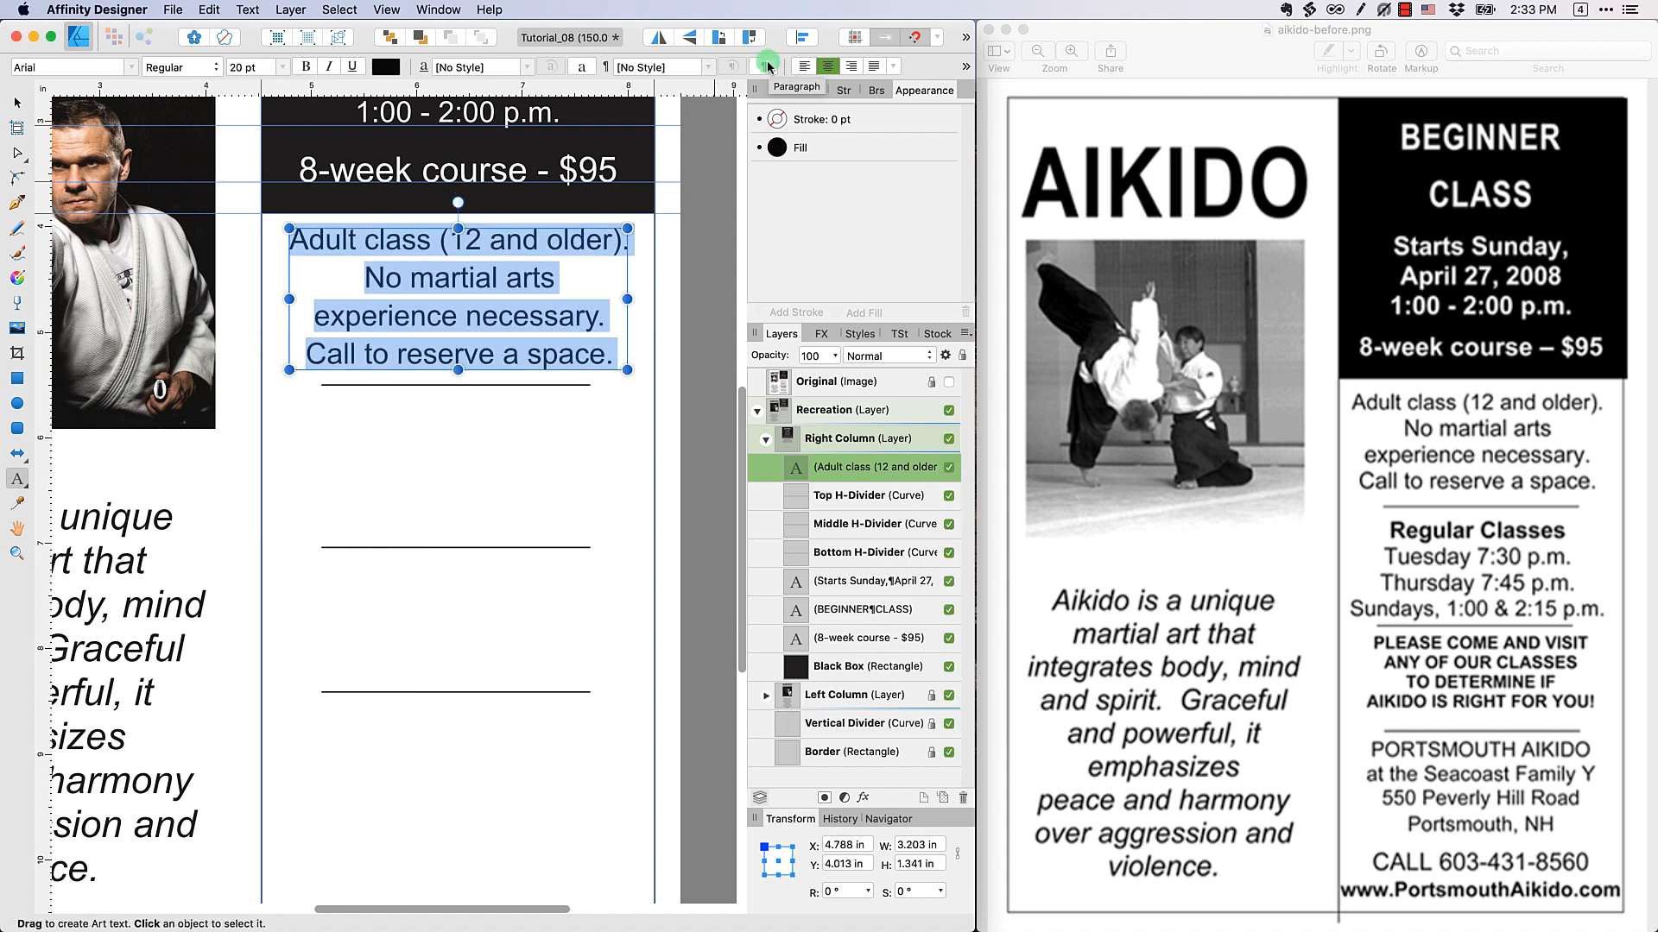
key("super+d")
key("v")
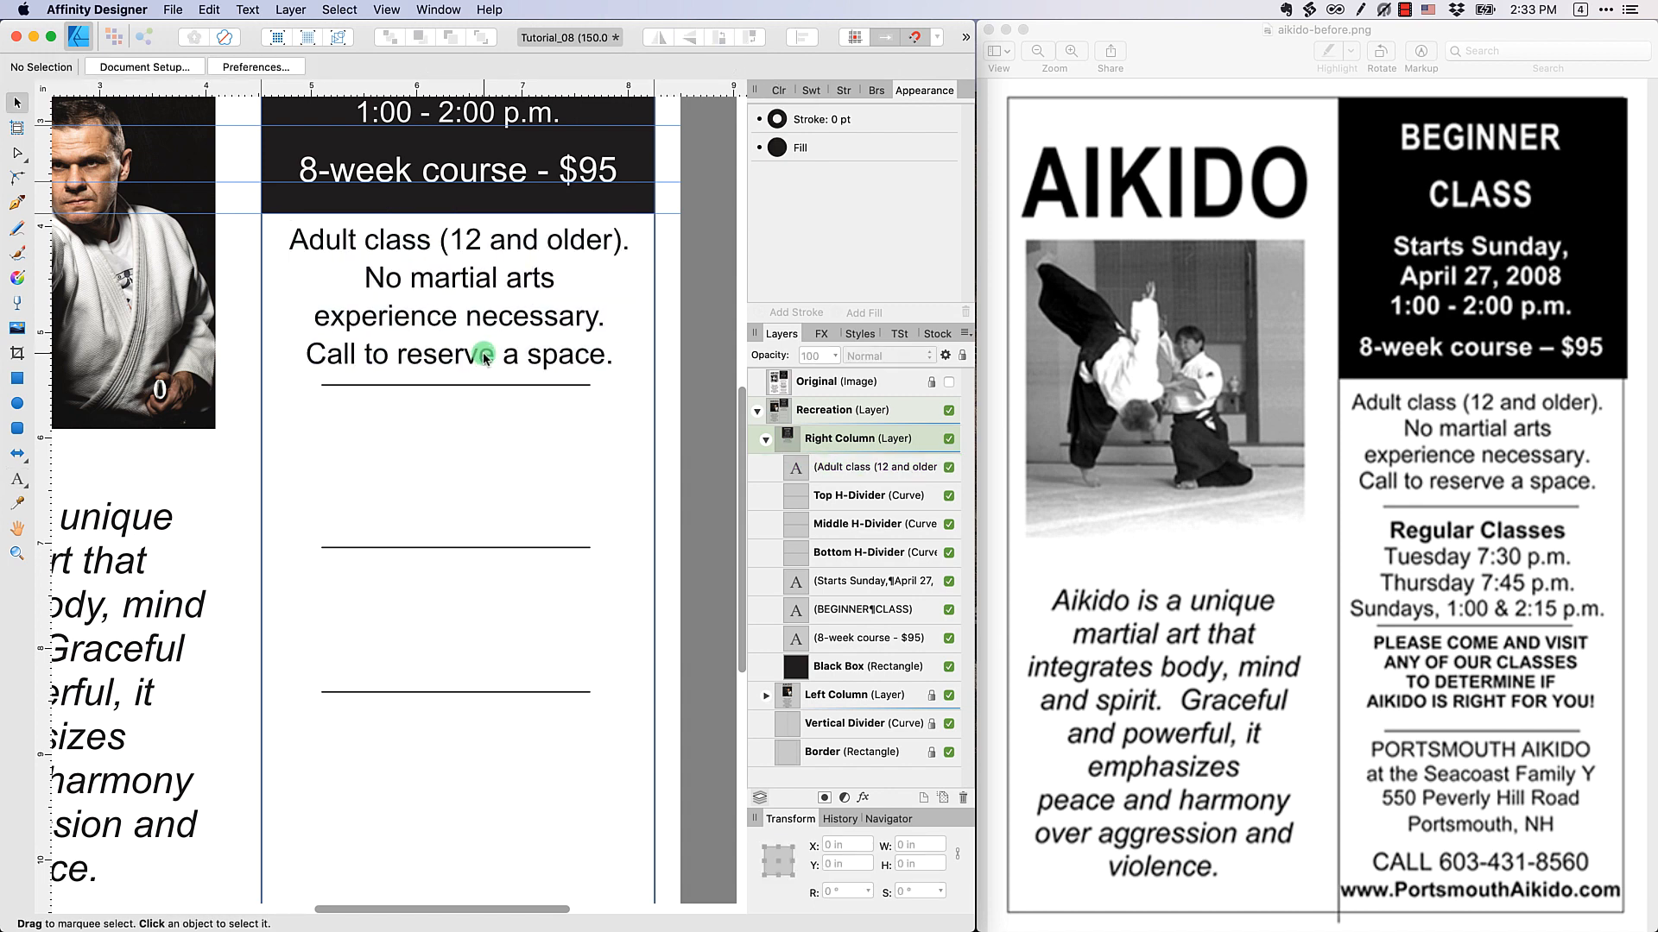
Add art text below the top divider reading "Regular Classes", "Tuesday 7:30 p.m.", "Thursday 7:45 p.m." and "Sundays, 1:00 & 2:15 p.m." on four lines
left_click(16, 479)
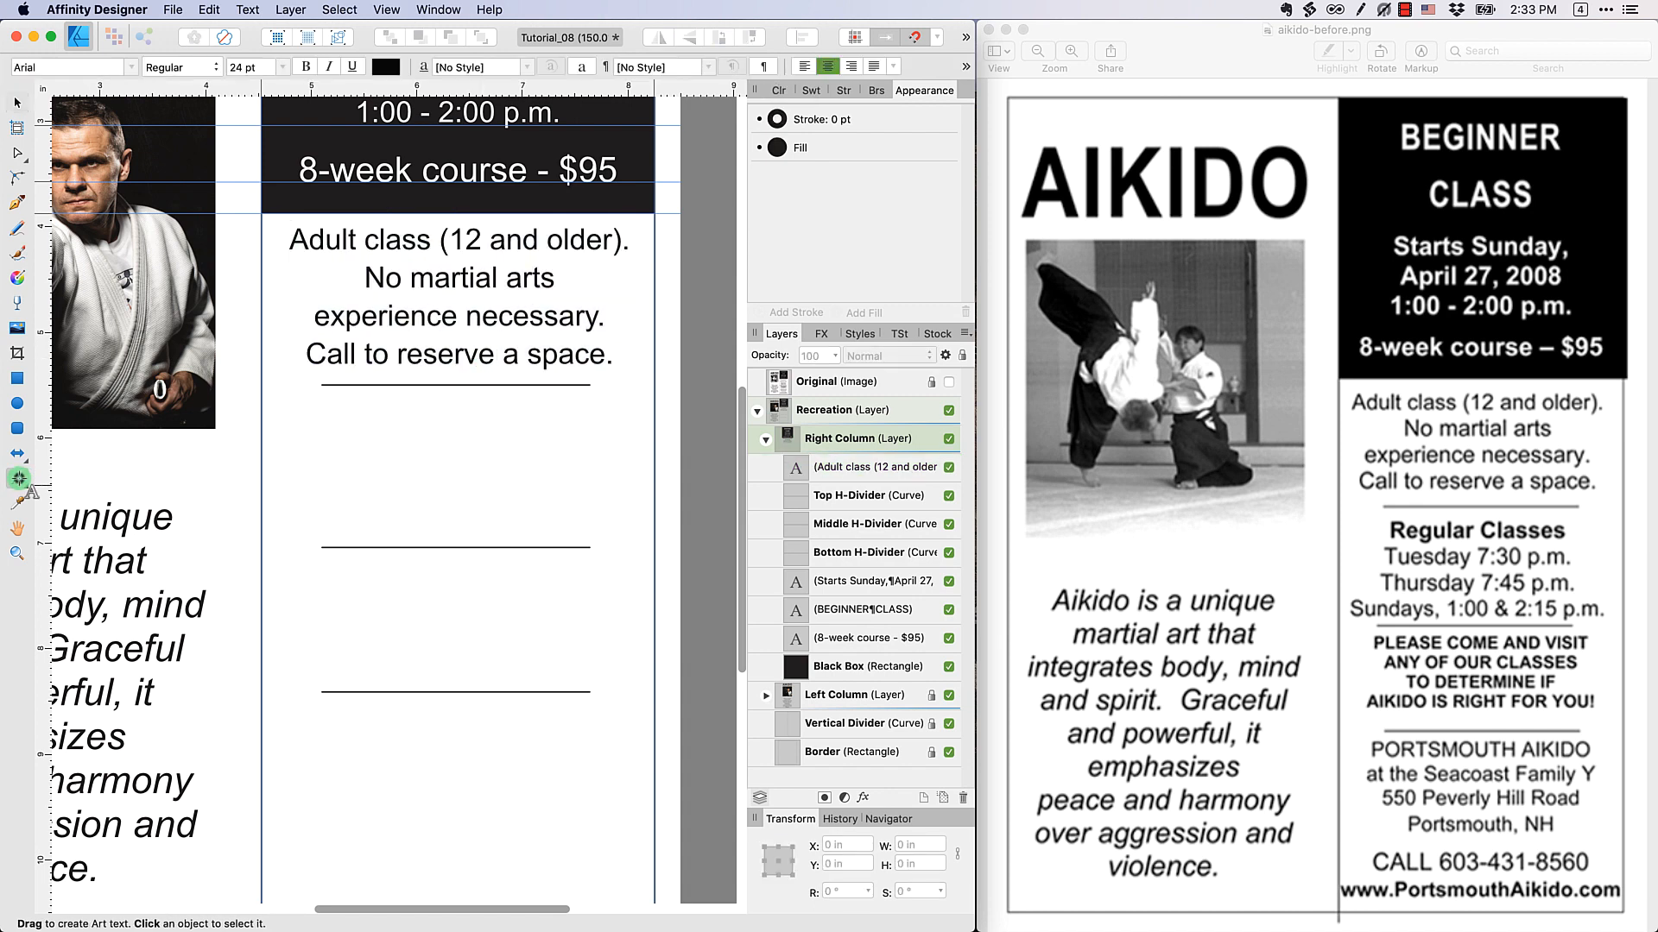
left_click(323, 425)
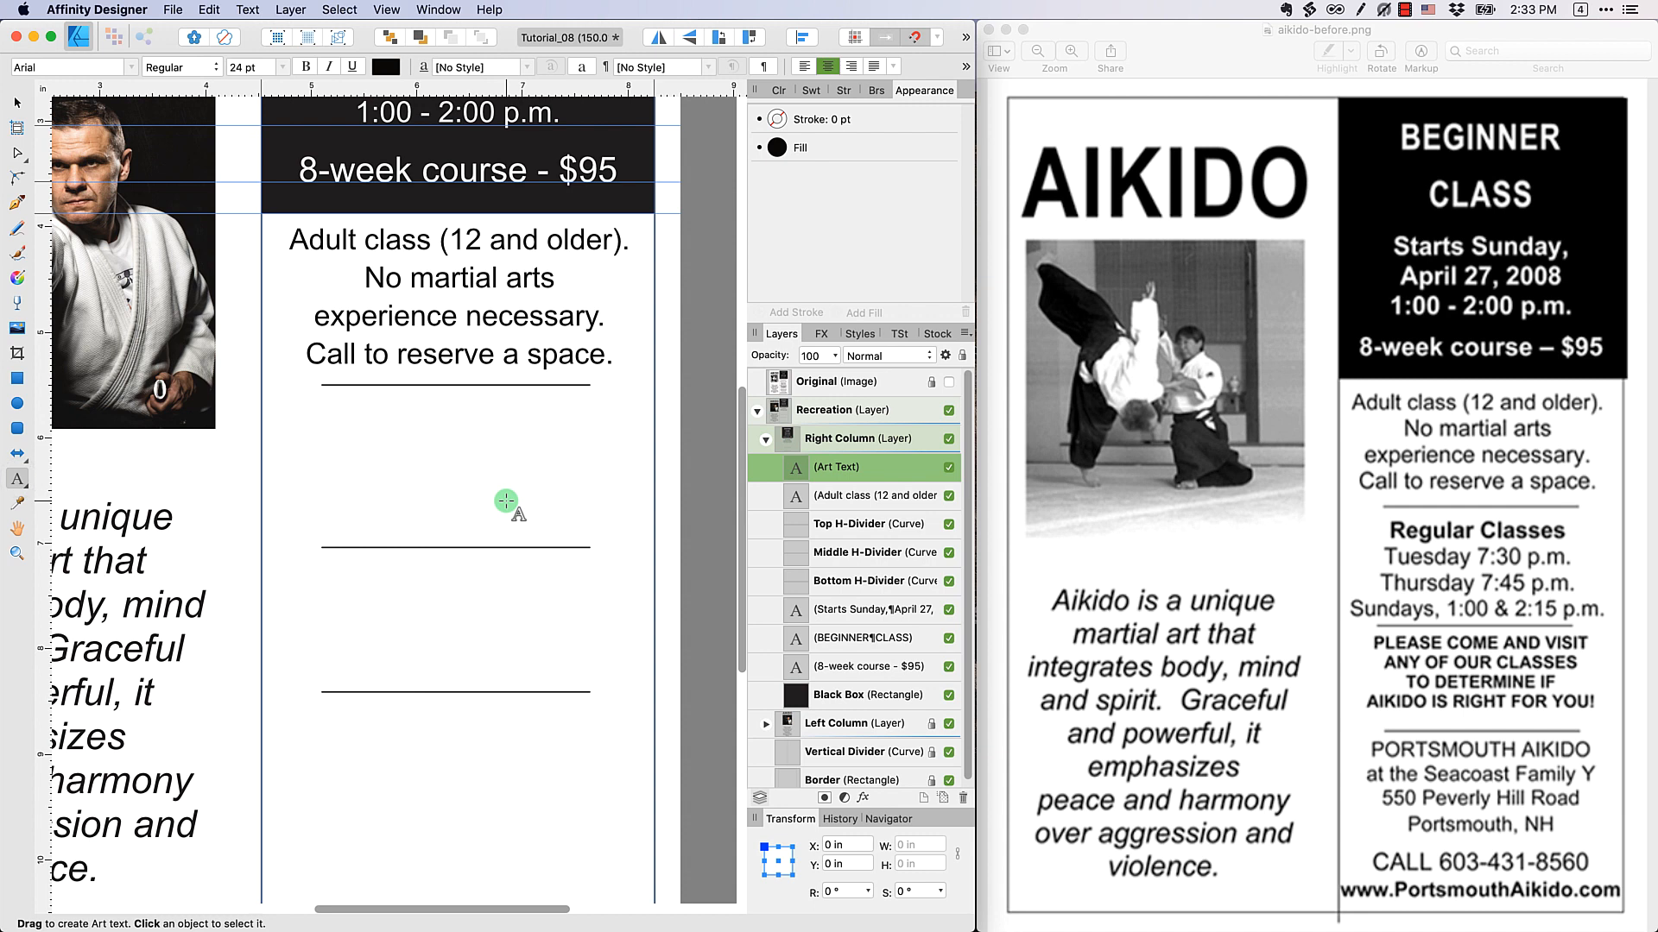
type("Regula r")
key("BackSpace")
key("BackSpace")
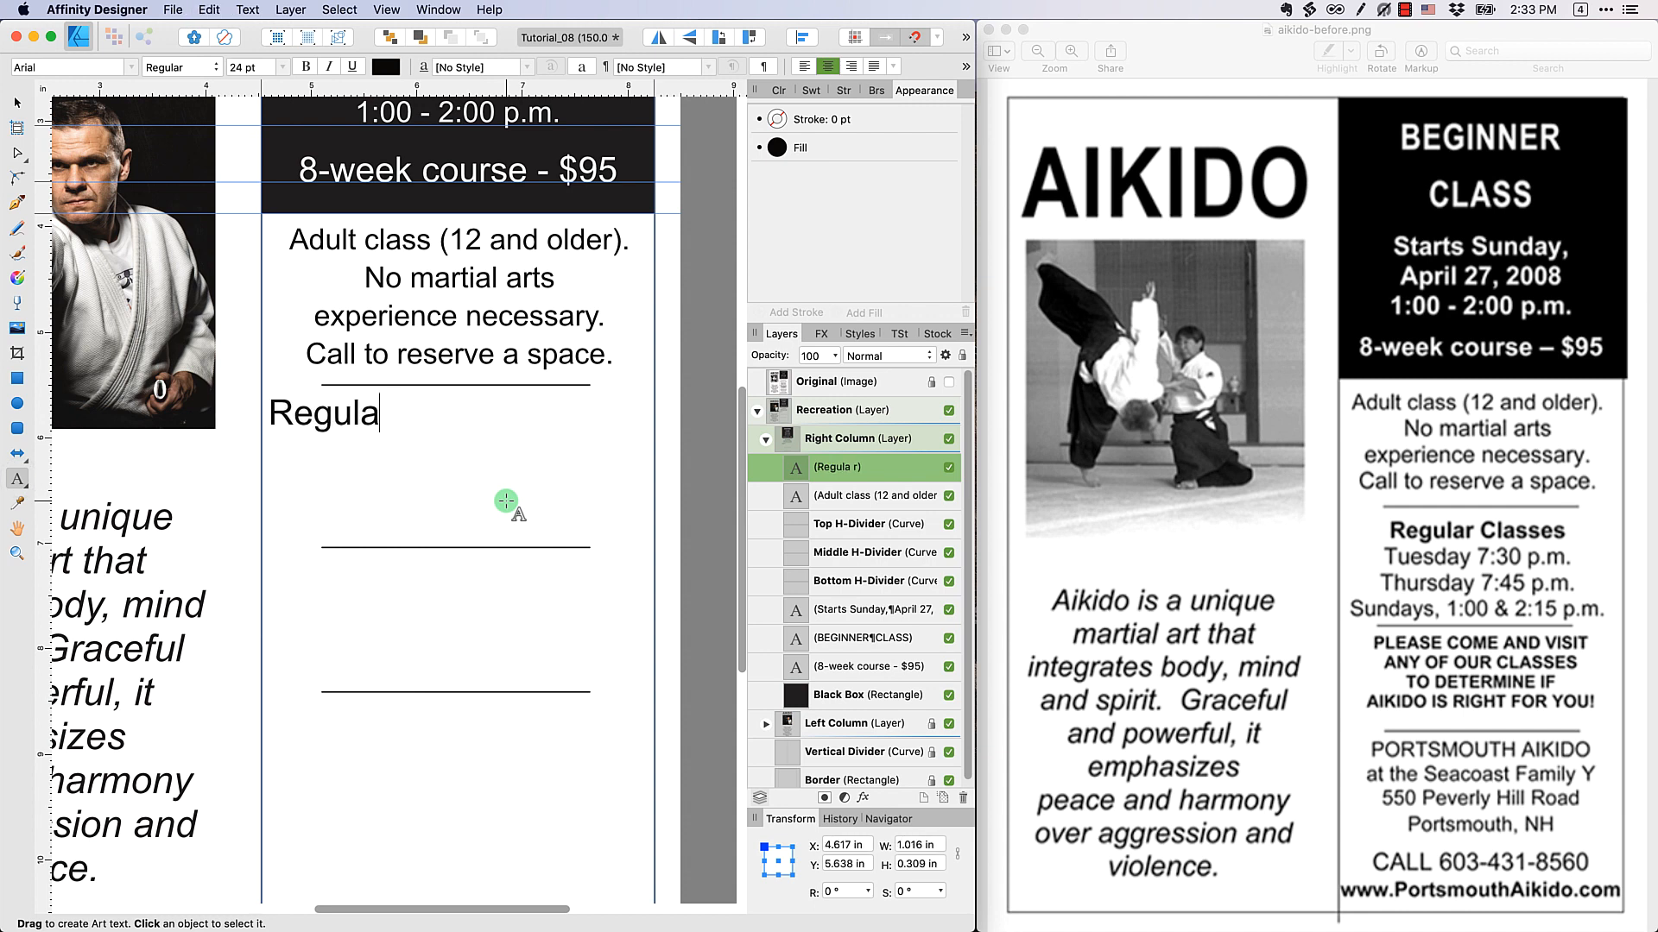
type("r Classes")
key("Return")
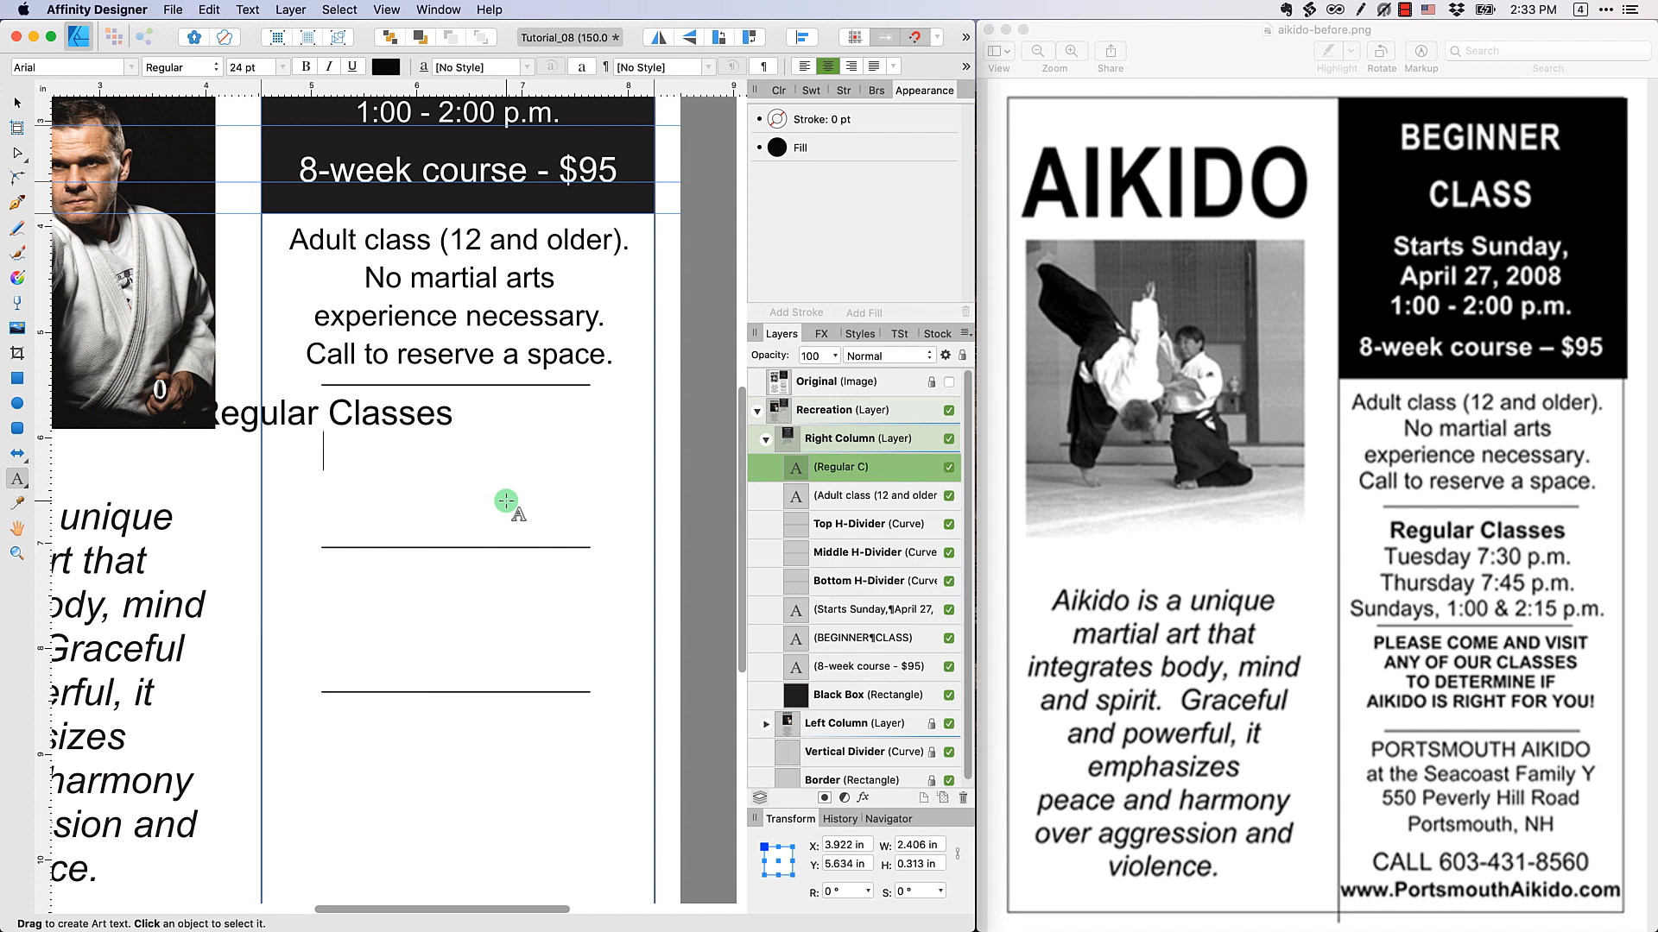
type("Tuesday 7:30 p.m. Thursday 7:45 p.m. Sundays, 1:00 & 2:15 p.m.")
Set the whole class schedule text to 20 pt and centre it between the top and middle dividers
key("super+a")
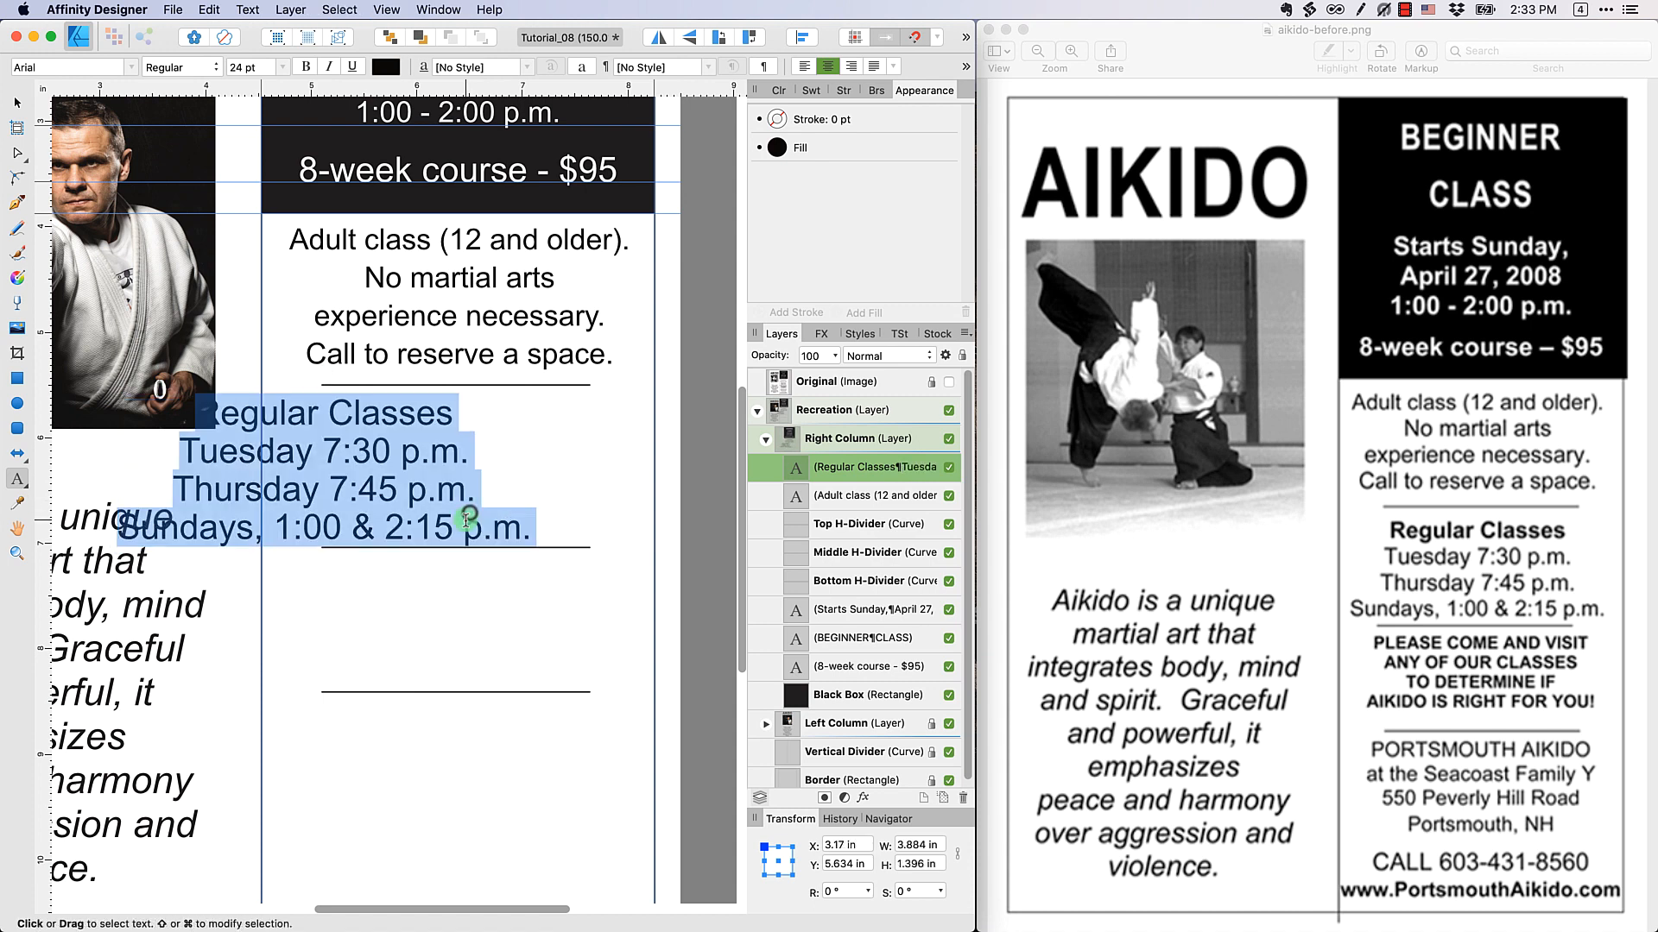
left_click(280, 67)
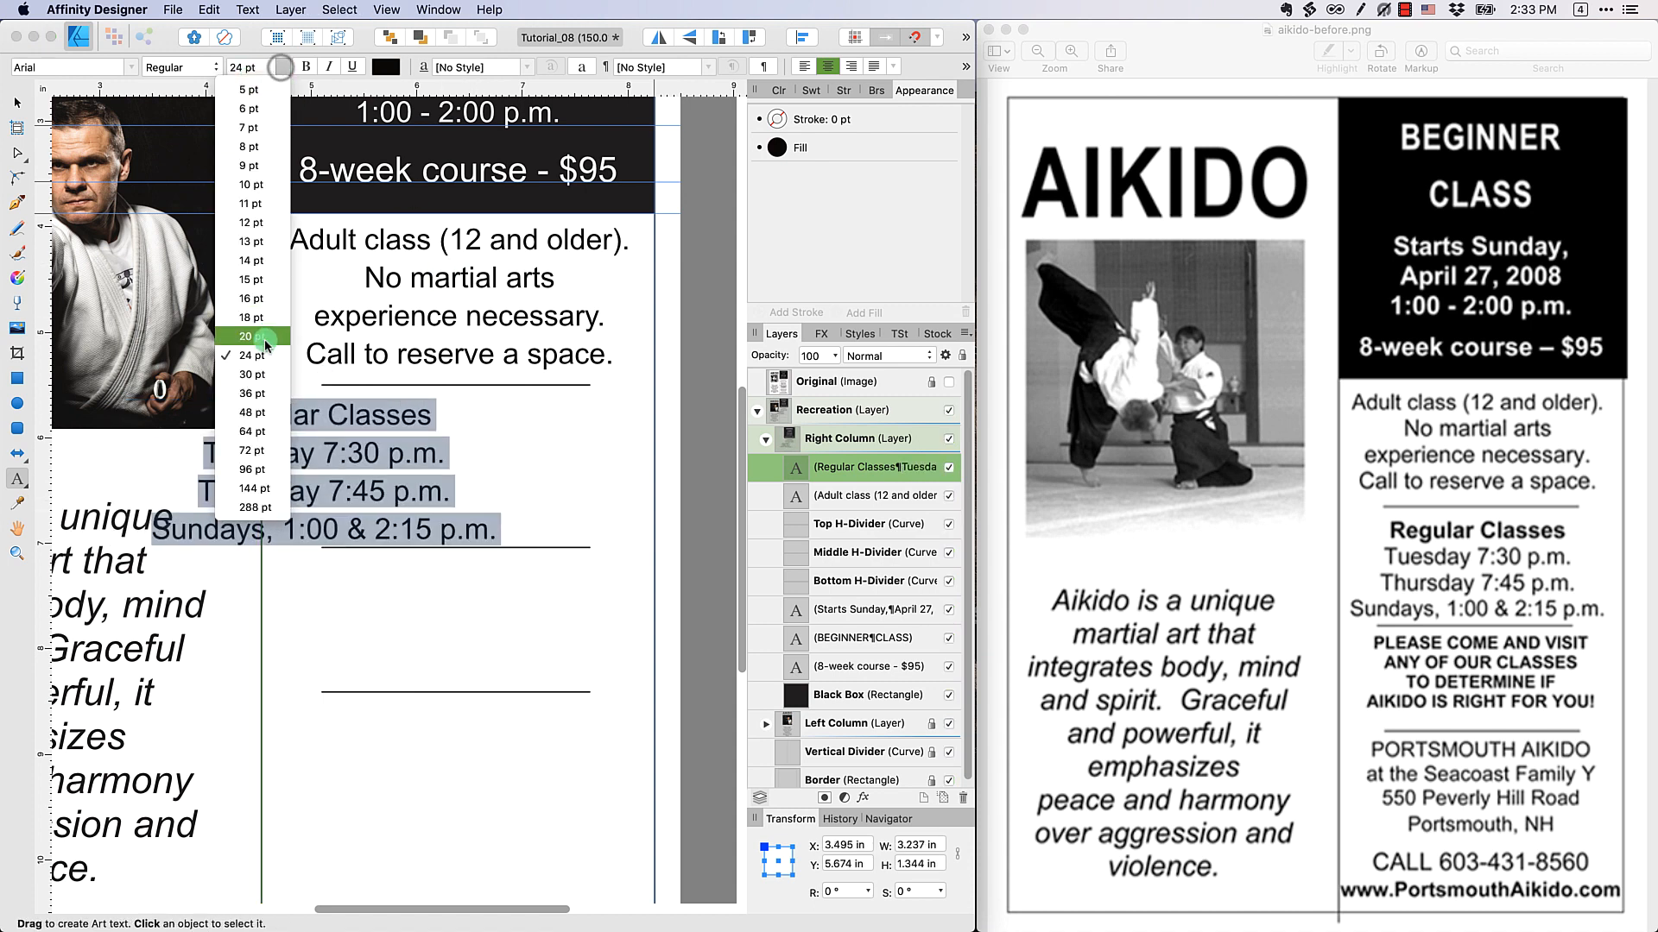
left_click(252, 336)
left_click(17, 103)
left_click(470, 450)
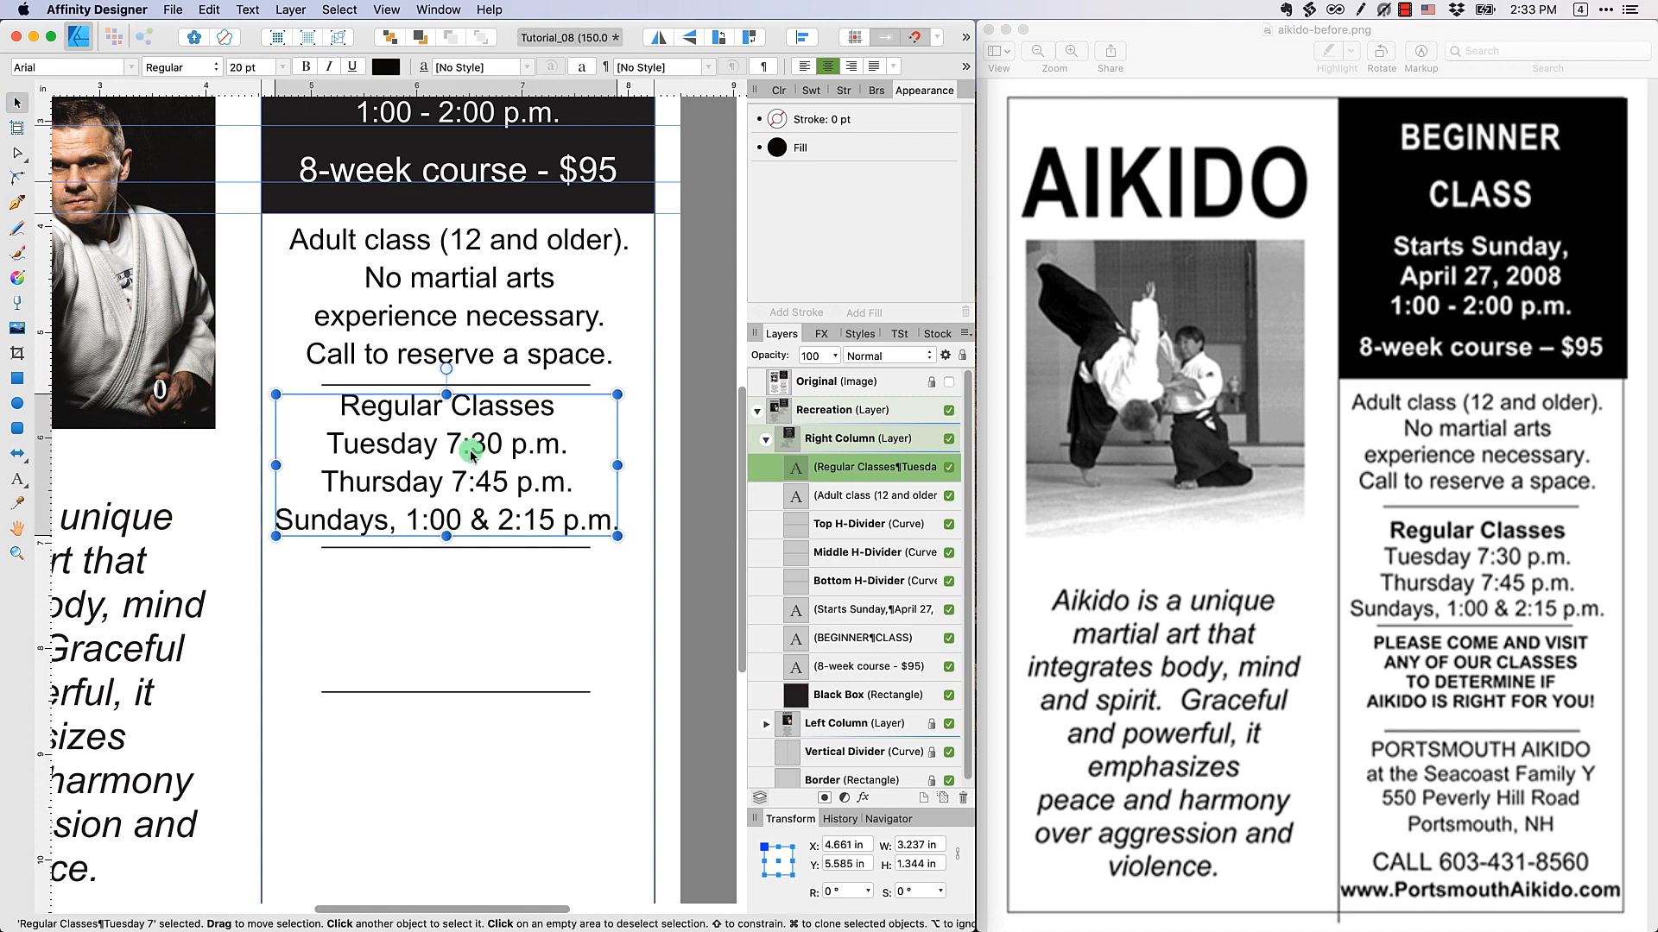
left_click_drag(471, 450, 478, 454)
Make the "Regular Classes" heading line bold and deselect the schedule text
double_click(473, 405)
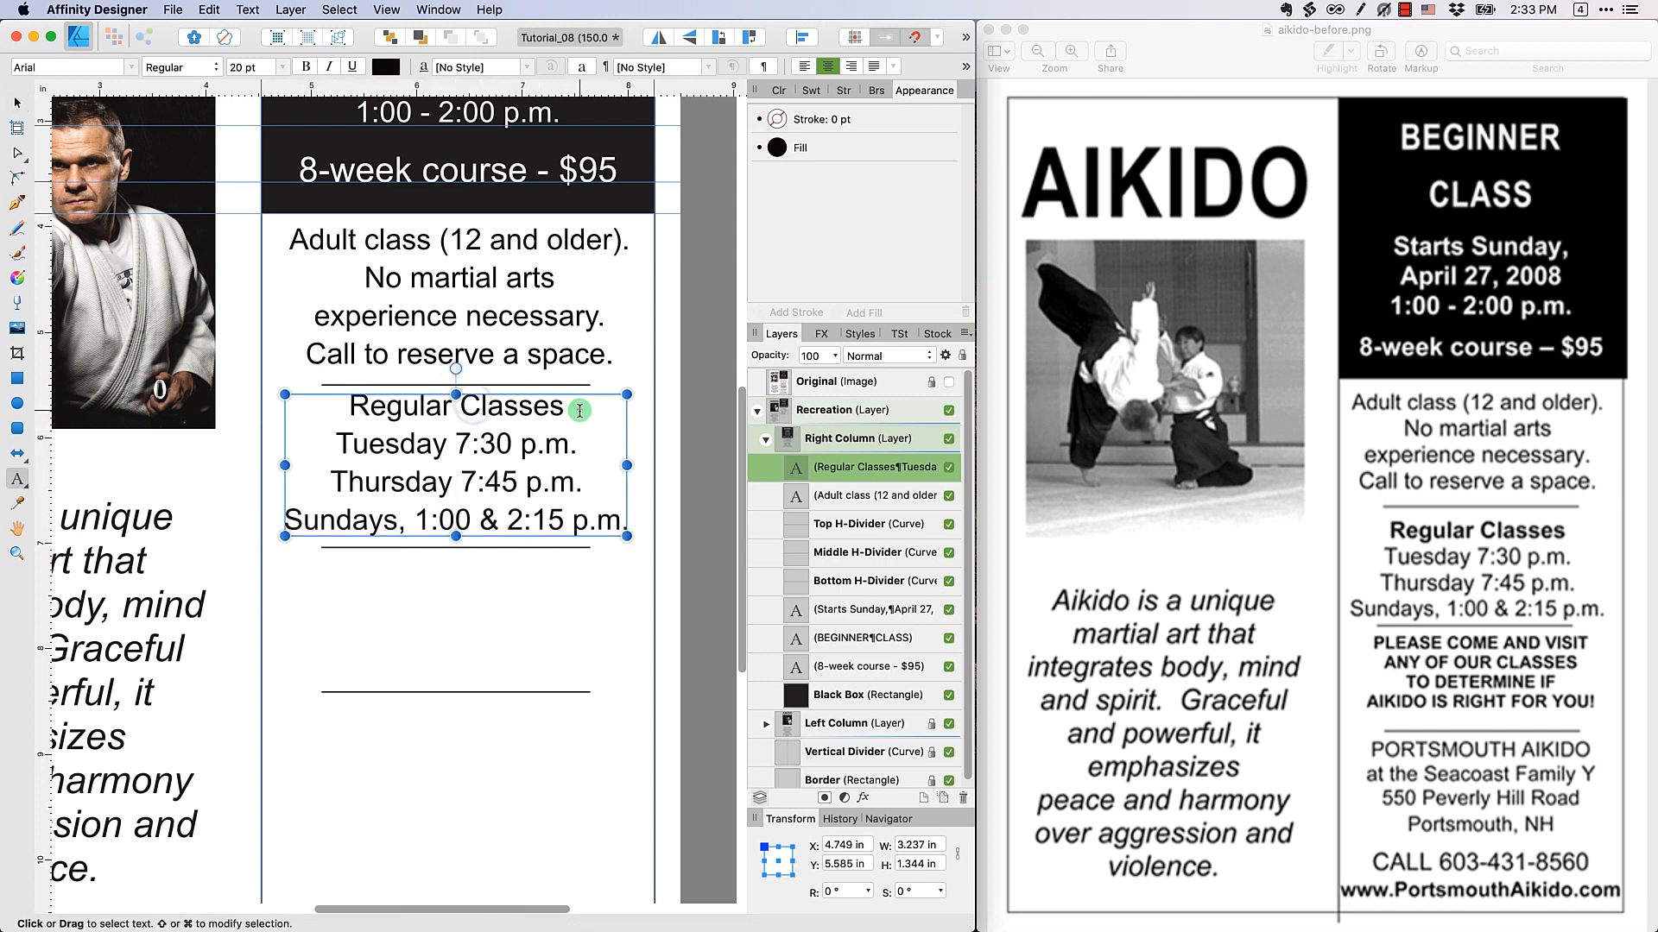
left_click_drag(581, 410, 325, 399)
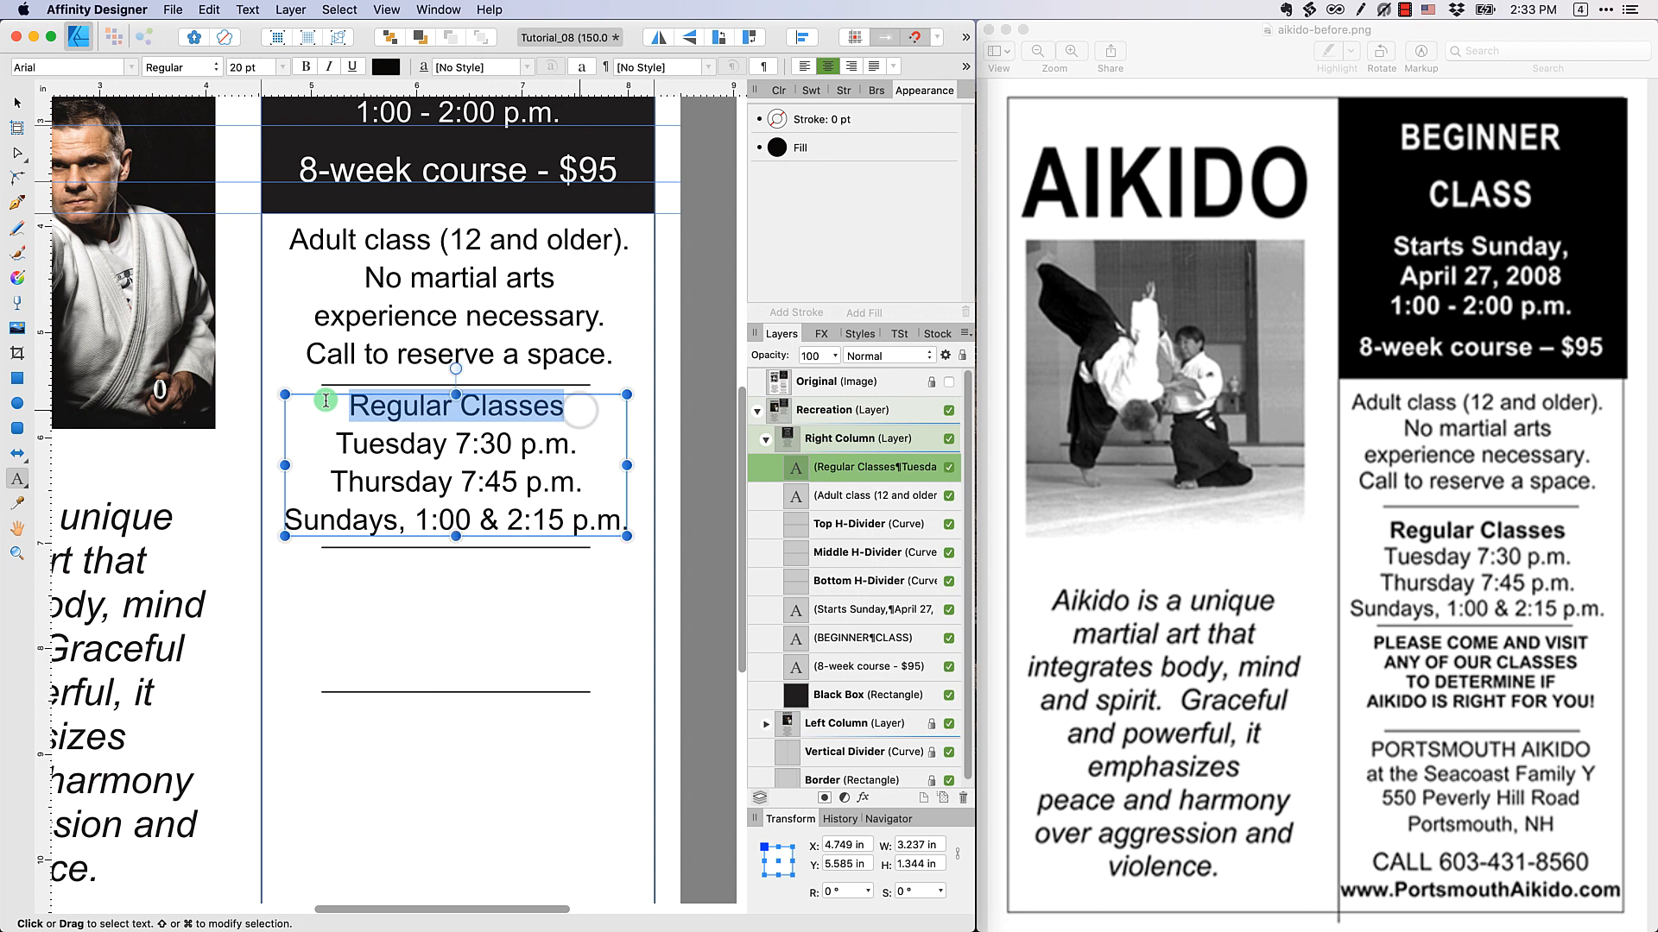
left_click(304, 69)
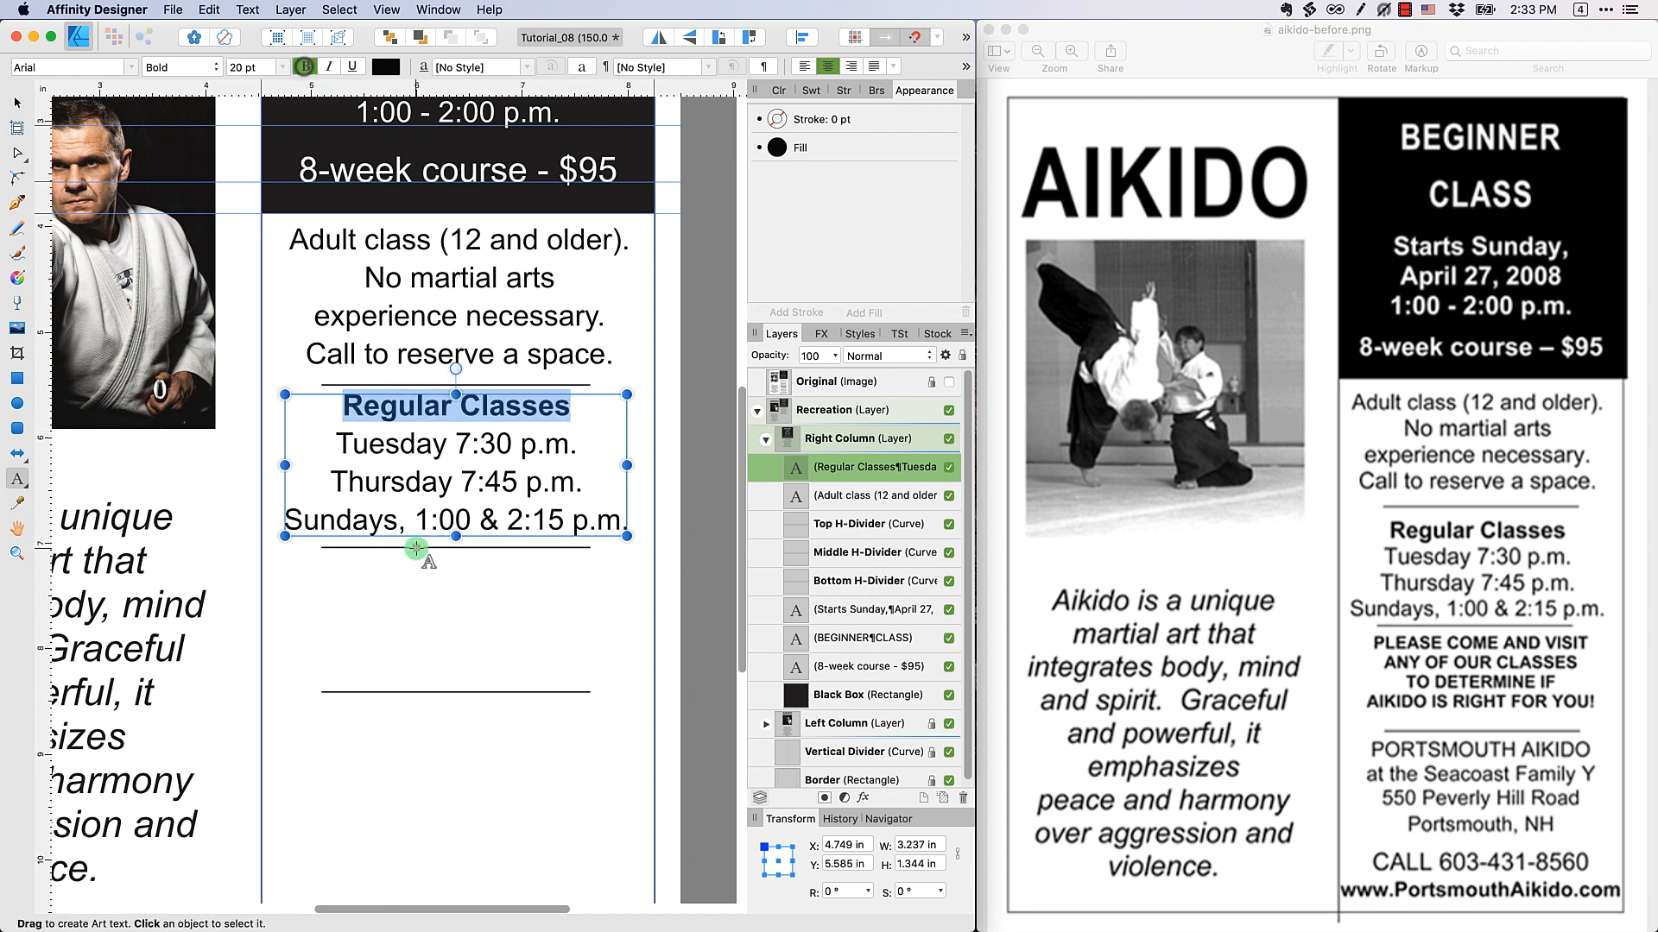
left_click(415, 439)
left_click(472, 657)
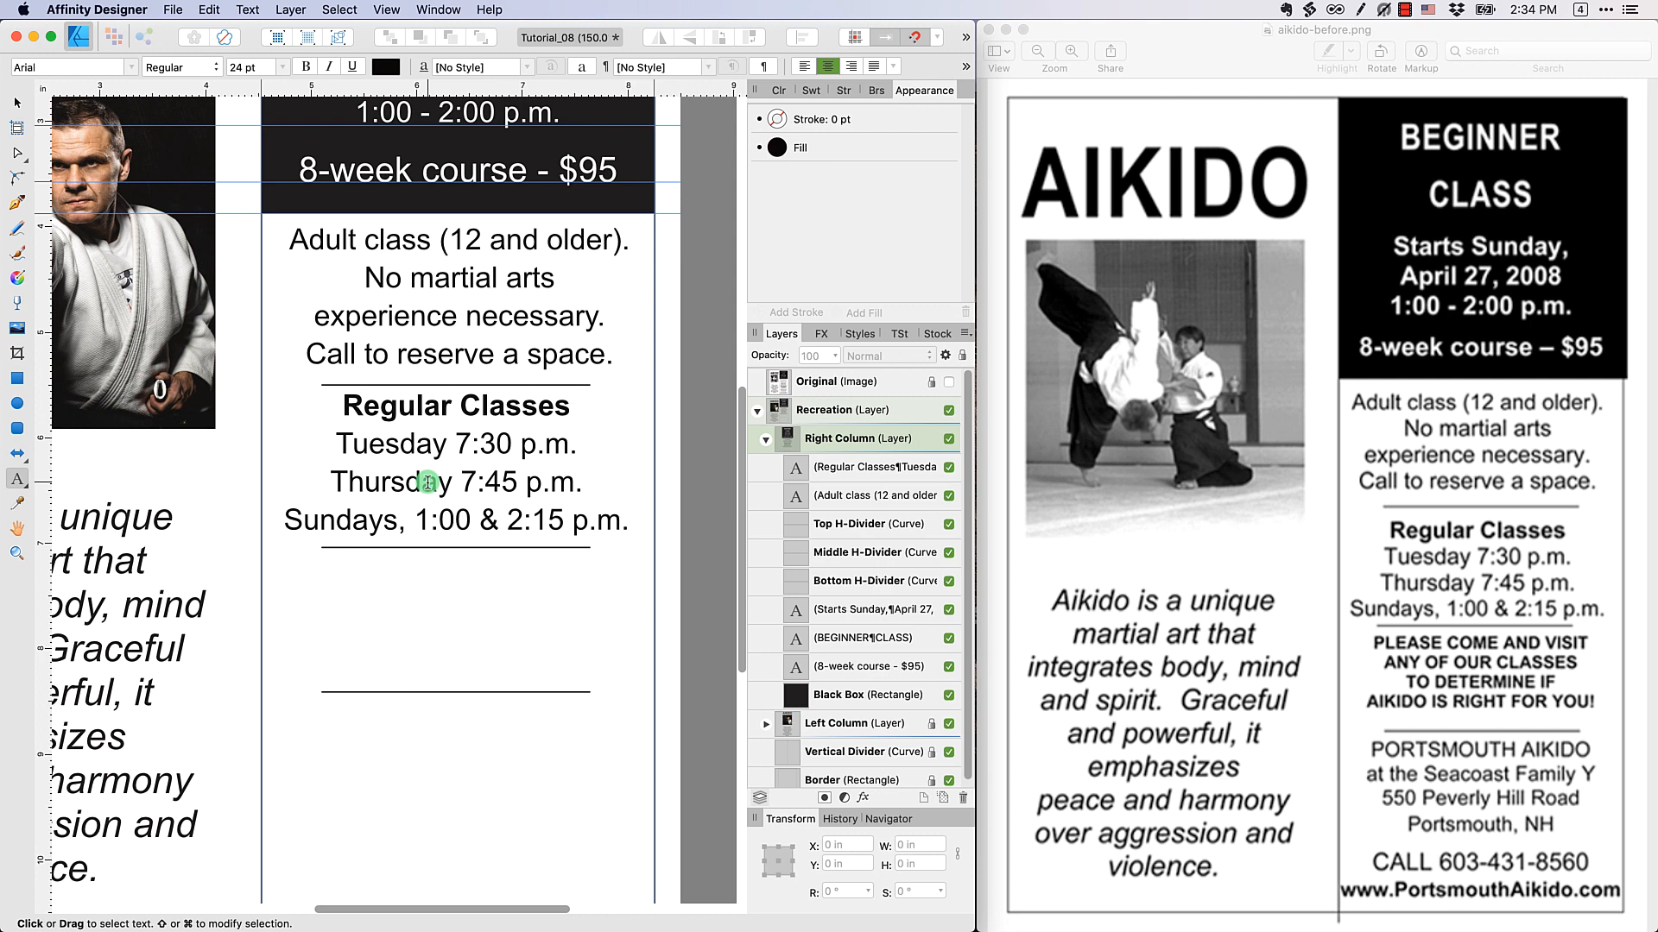
Start an art text block reading "PLEASE" just below the middle divider and set it to 20 pt
left_click(306, 570)
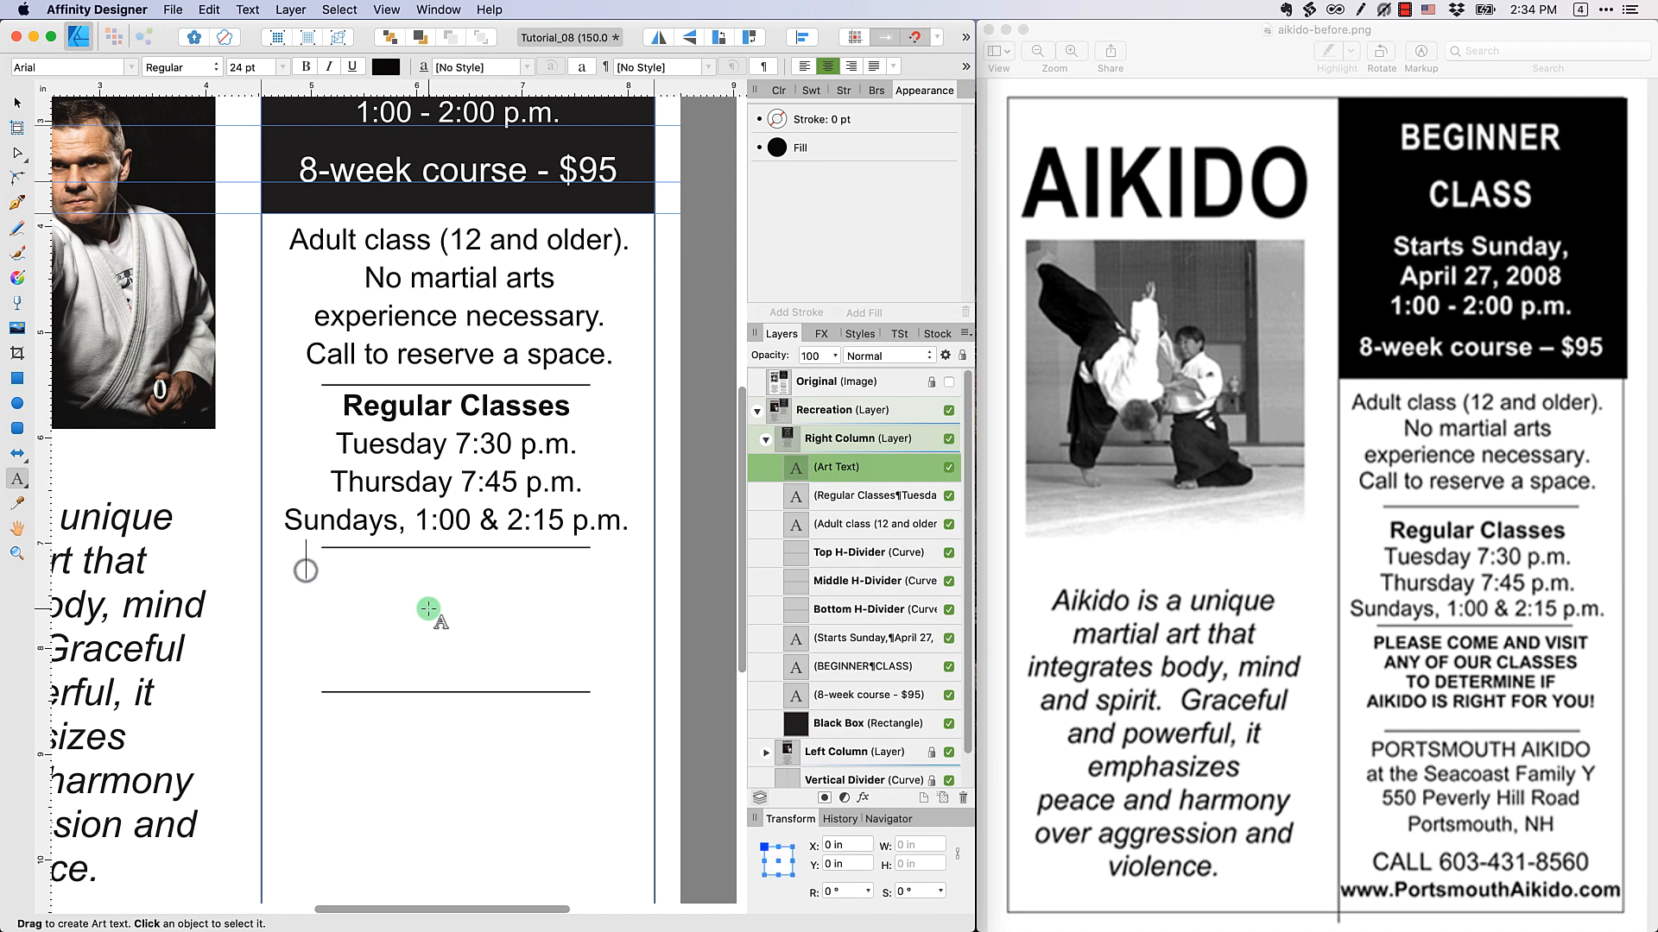
left_click(281, 70)
left_click(272, 342)
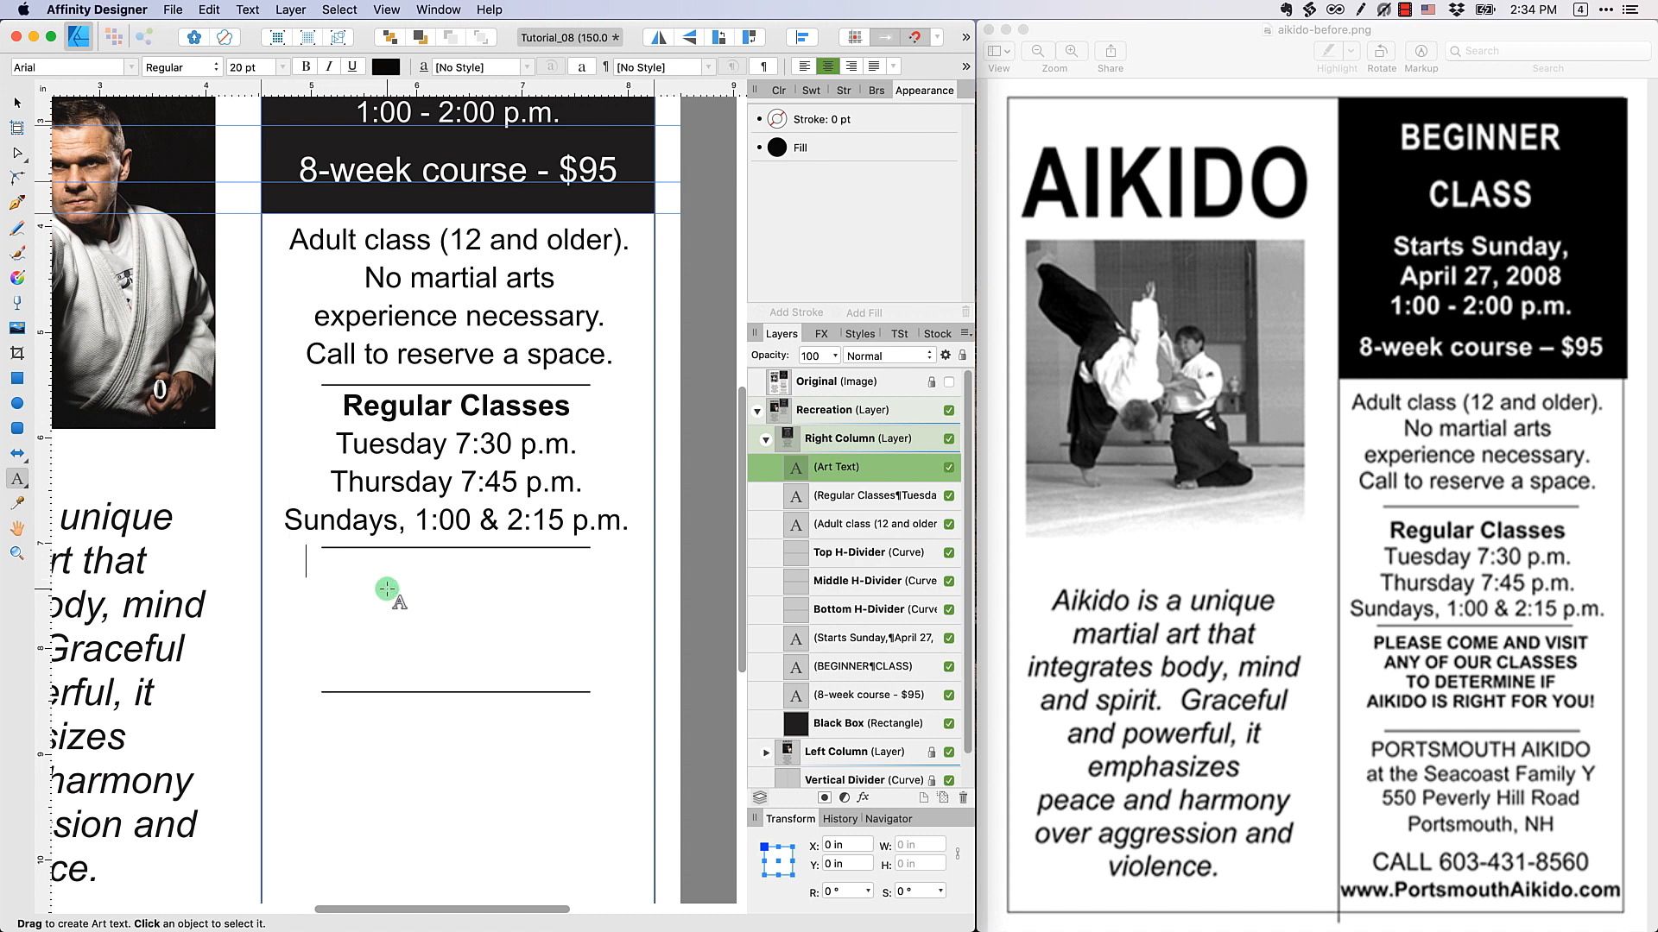
type("PLEASE")
key("super+a")
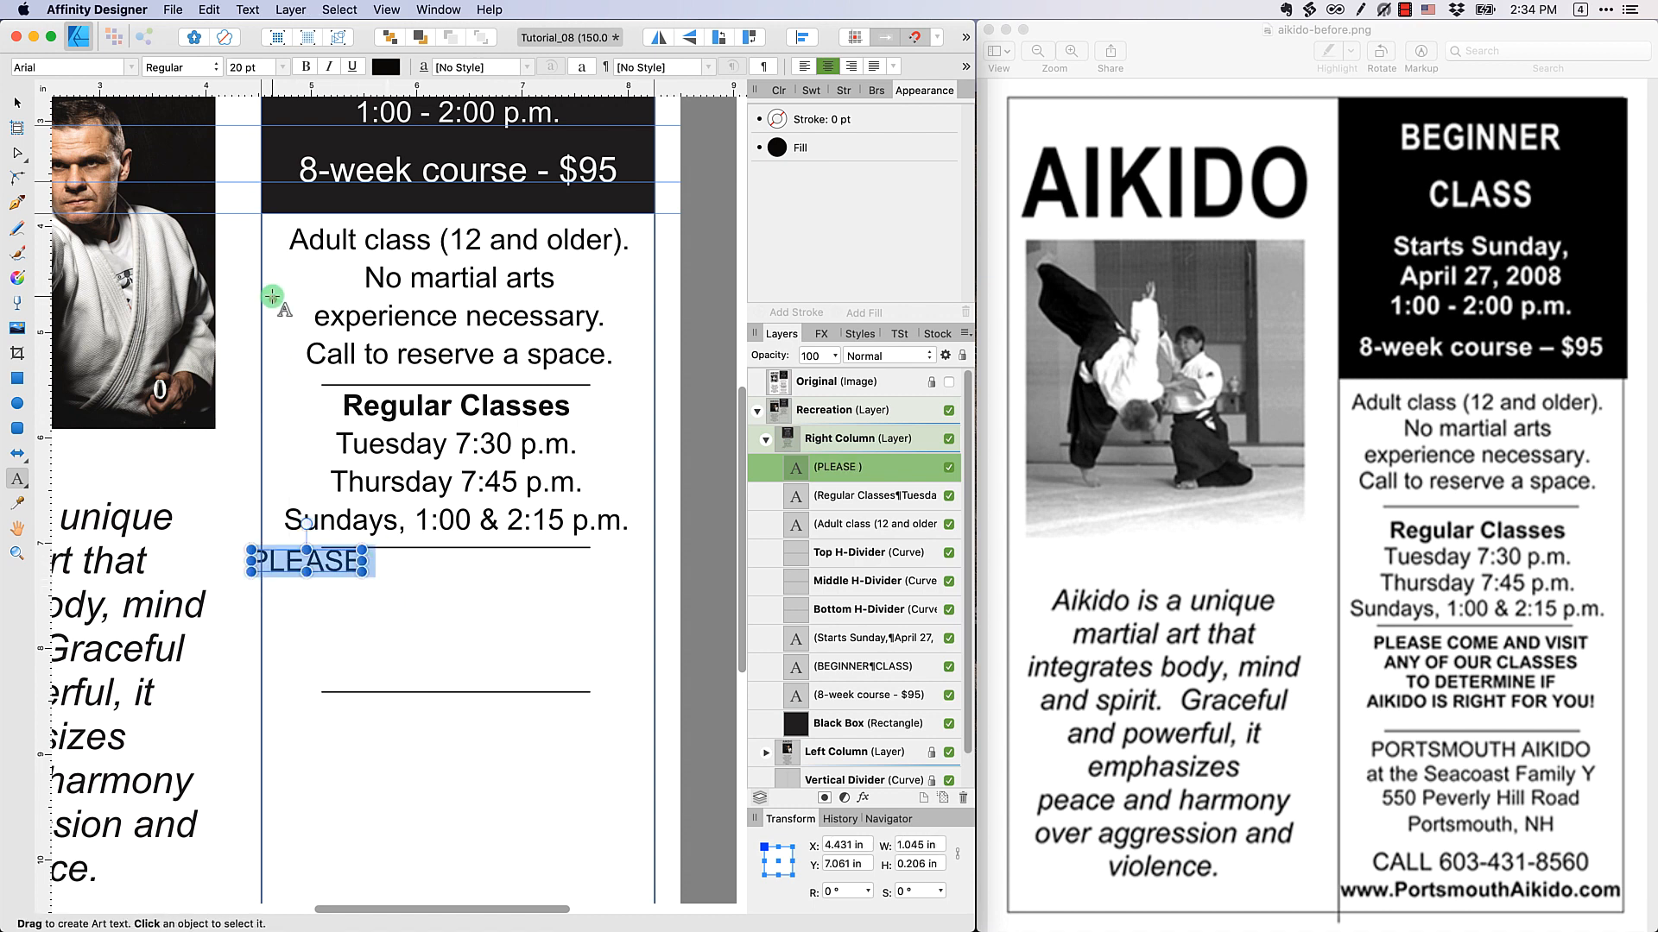
left_click(278, 64)
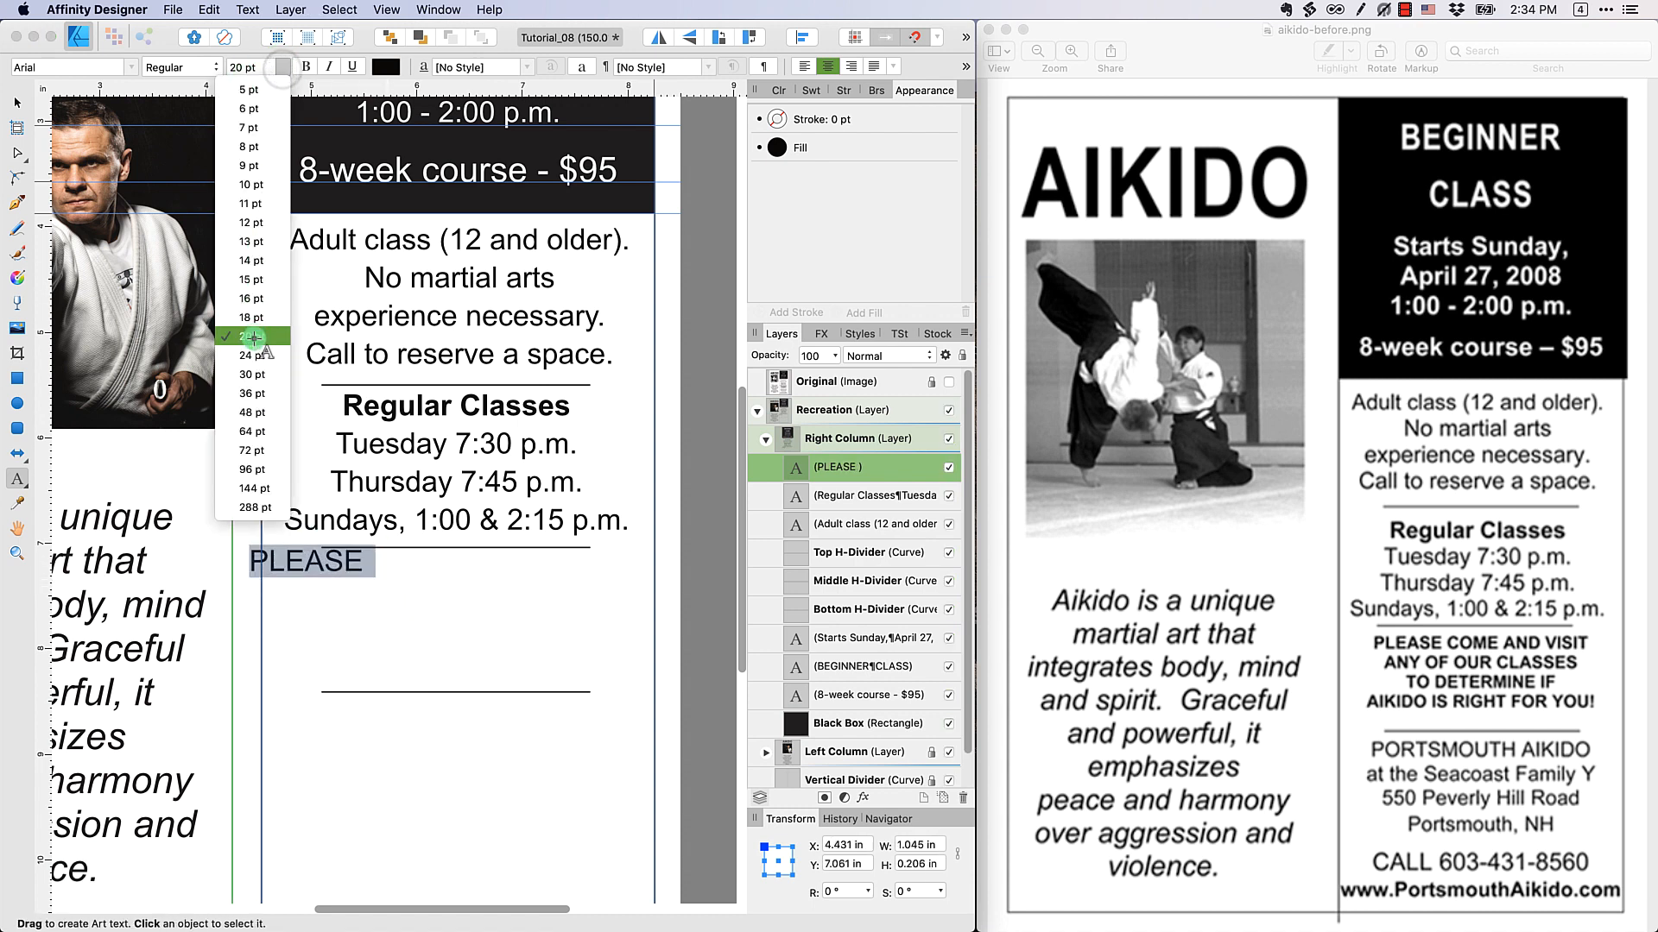
left_click(253, 338)
left_click(333, 557)
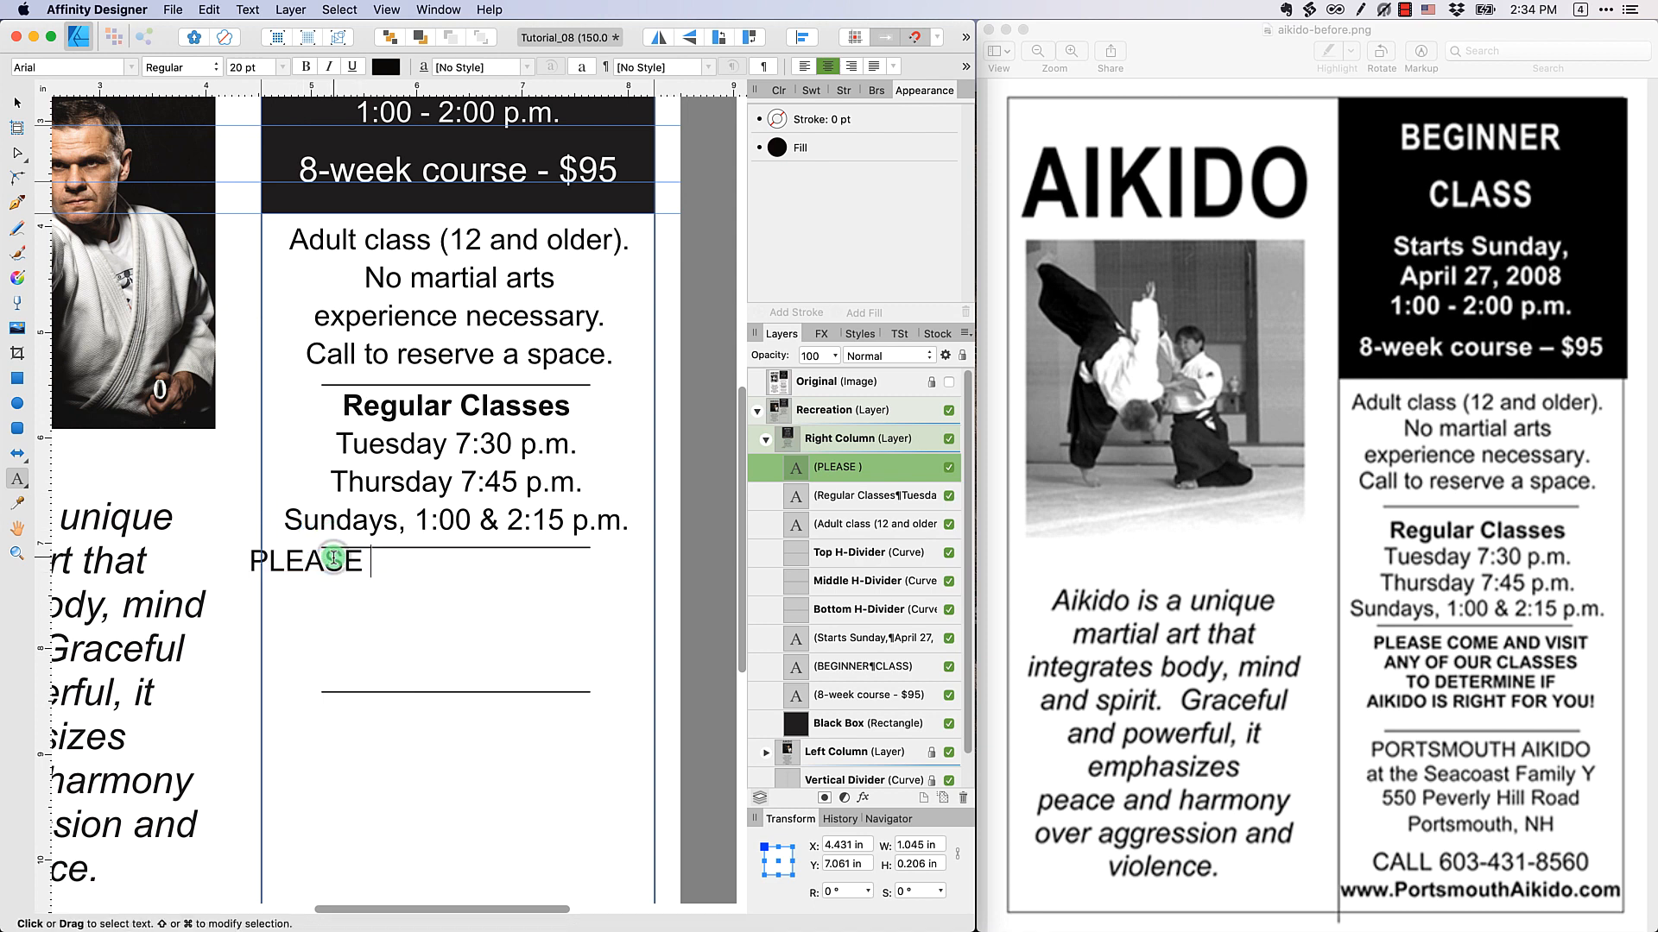
Complete the text with "COME AND VISIT", "ANY OF OUR CLASSES", "TO DETERMINE IF" and "AIKIDO IS RIGHT FOR YOU!" on four lines and move it into the column
type("COME AND VISIT")
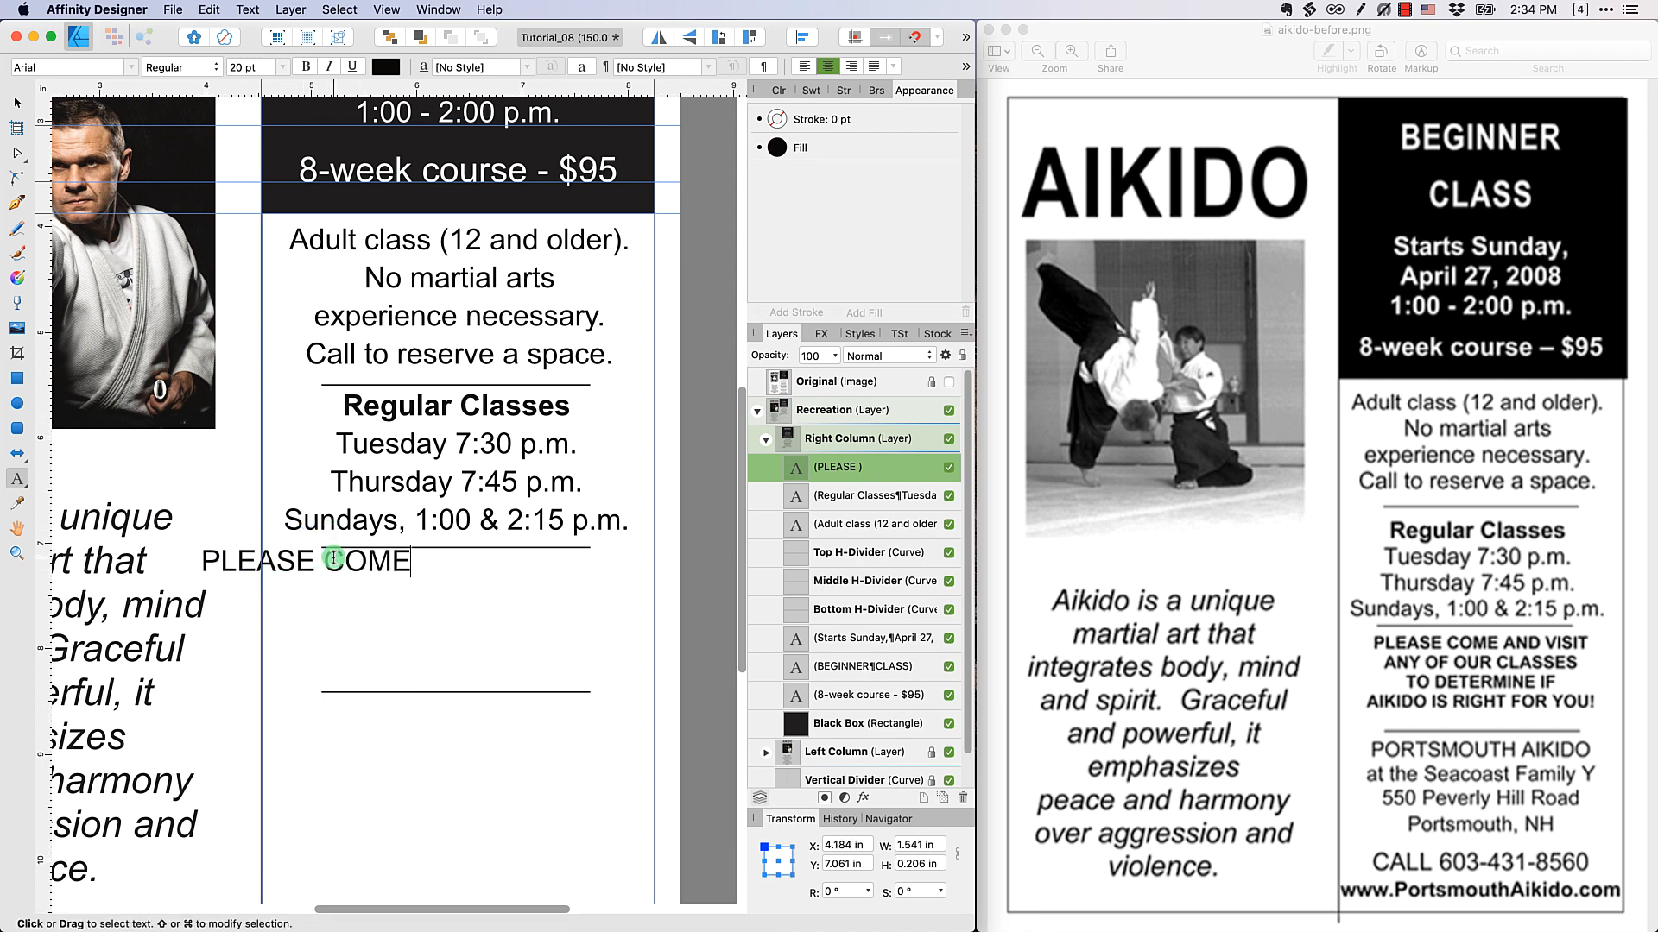
key("Return")
type("ANY OF OUR CLASSES")
key("Return")
type("TO DETERMINE IF")
key("Return")
type("AIKIDO IS RIGHT FOR YOU!")
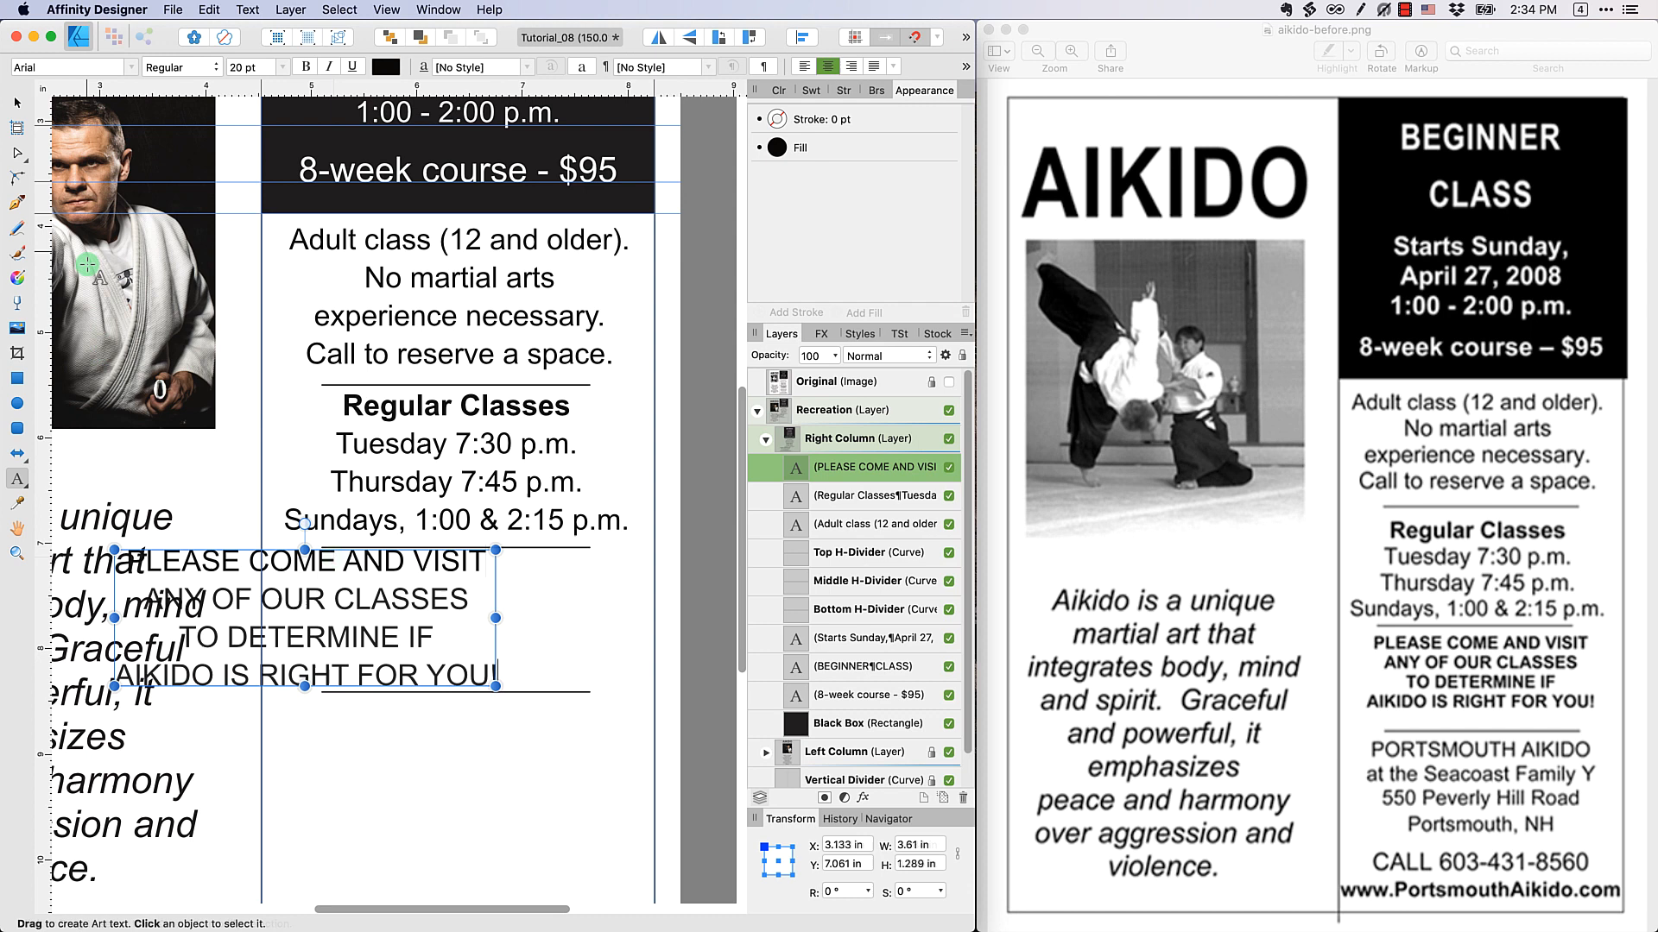
left_click(17, 101)
left_click_drag(311, 599, 470, 597)
Set the whole invitation text to 16 pt, centre it between the middle and bottom dividers and deselect it
double_click(480, 632)
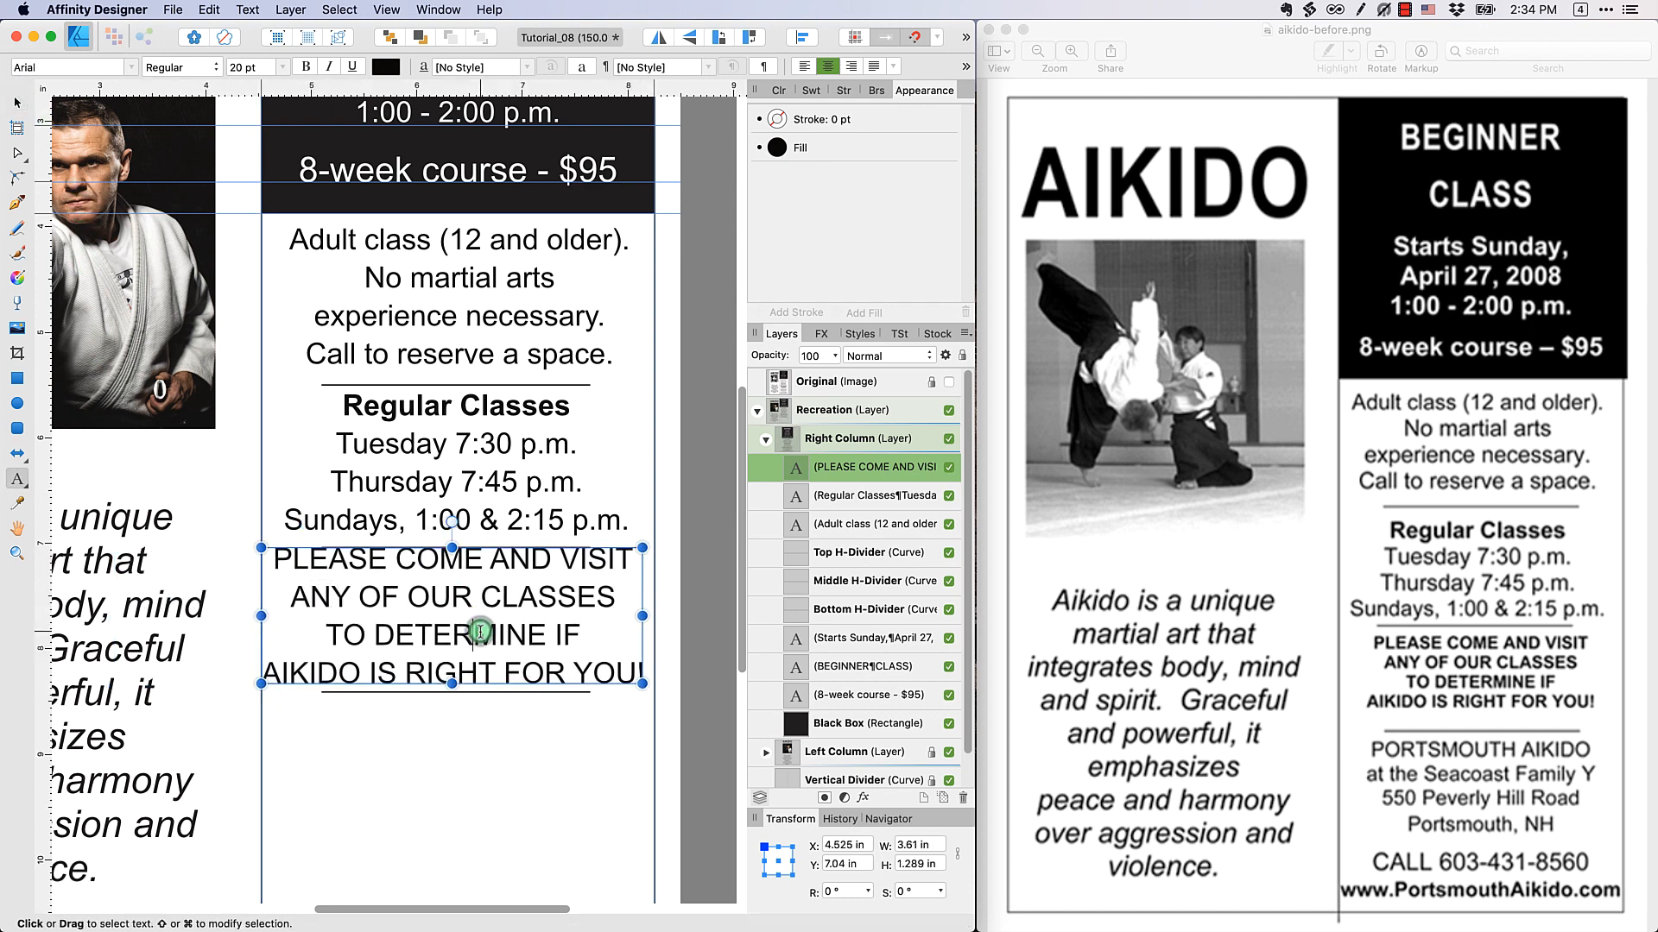
key("super+a")
left_click(289, 67)
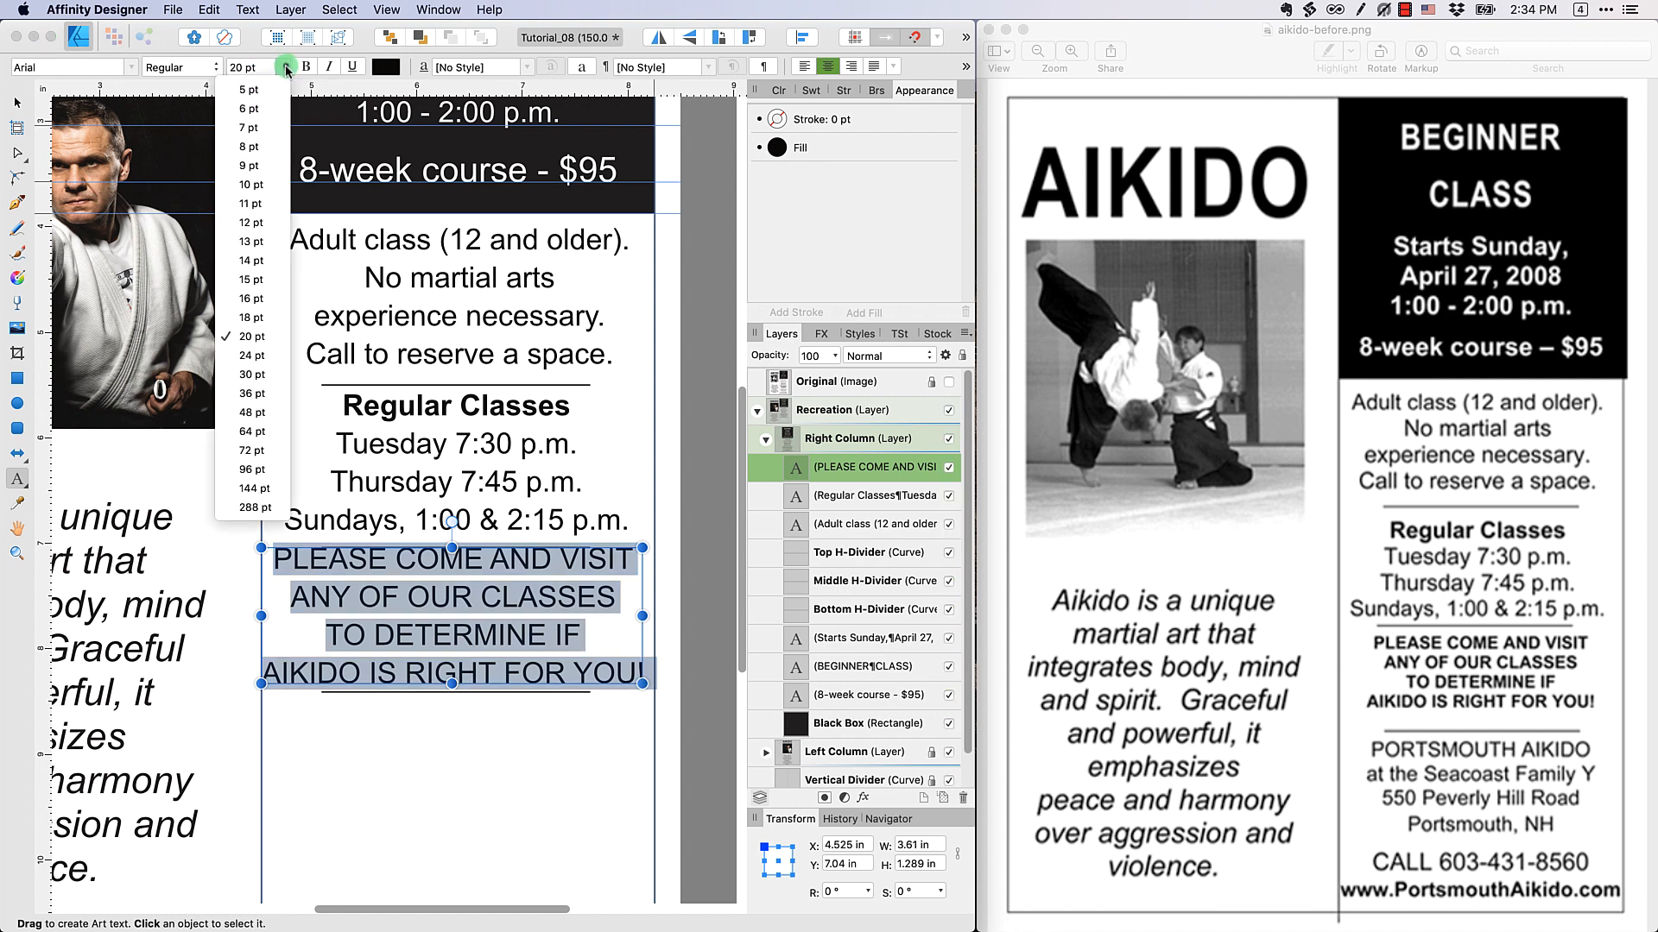
left_click(255, 302)
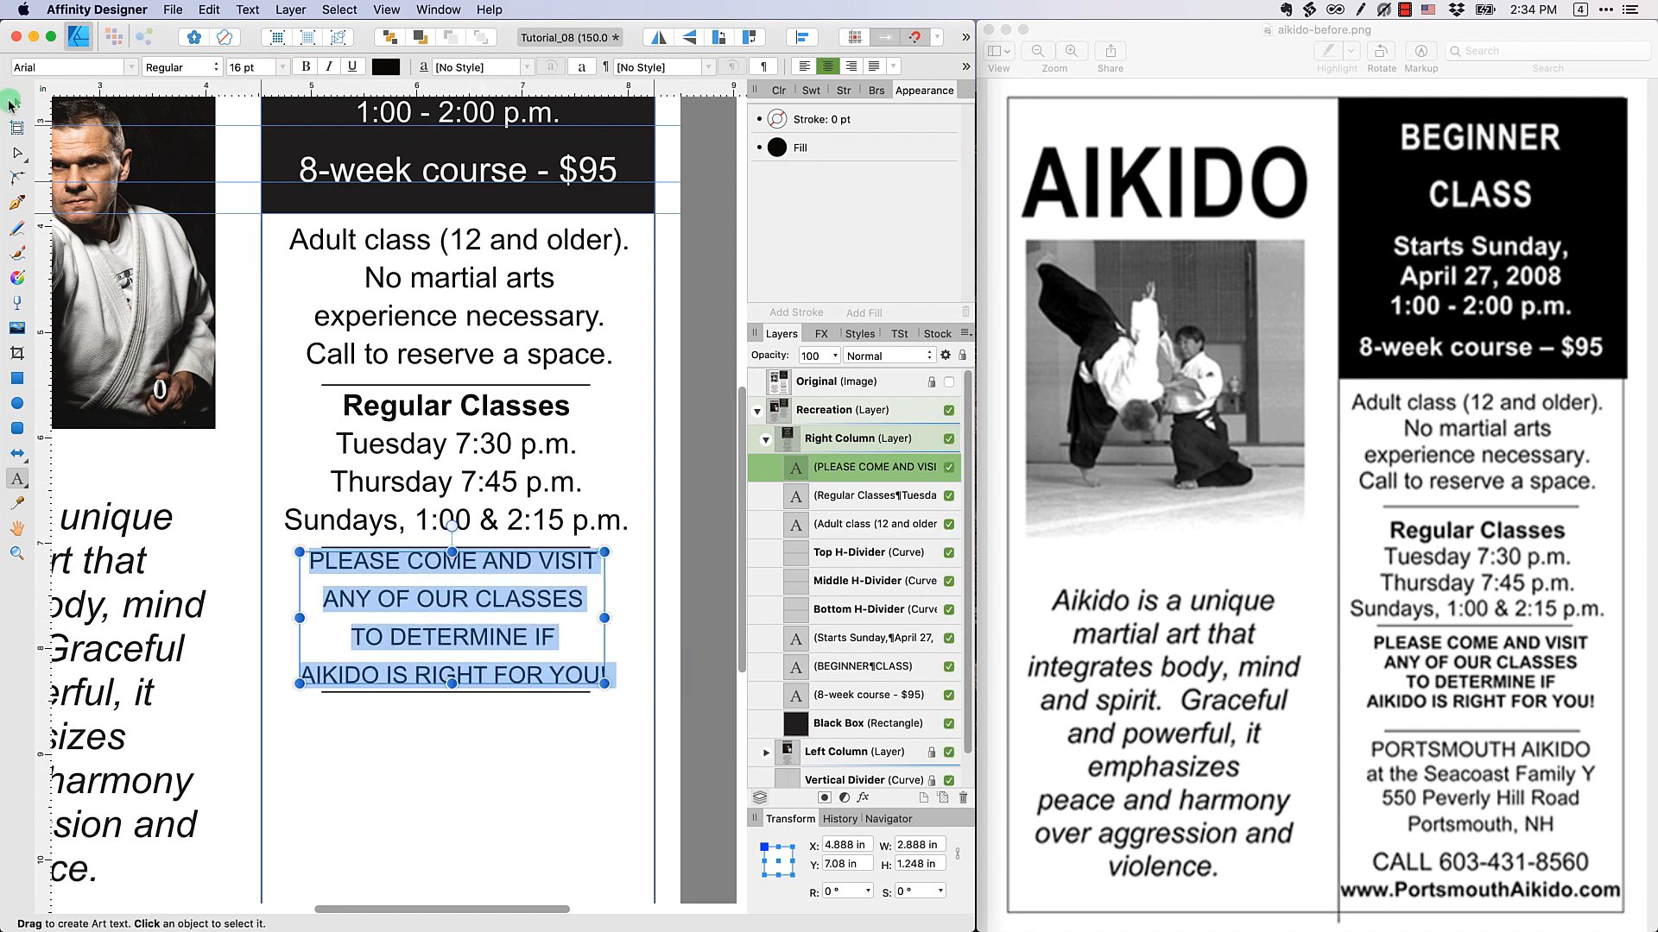
left_click(15, 104)
left_click(452, 587)
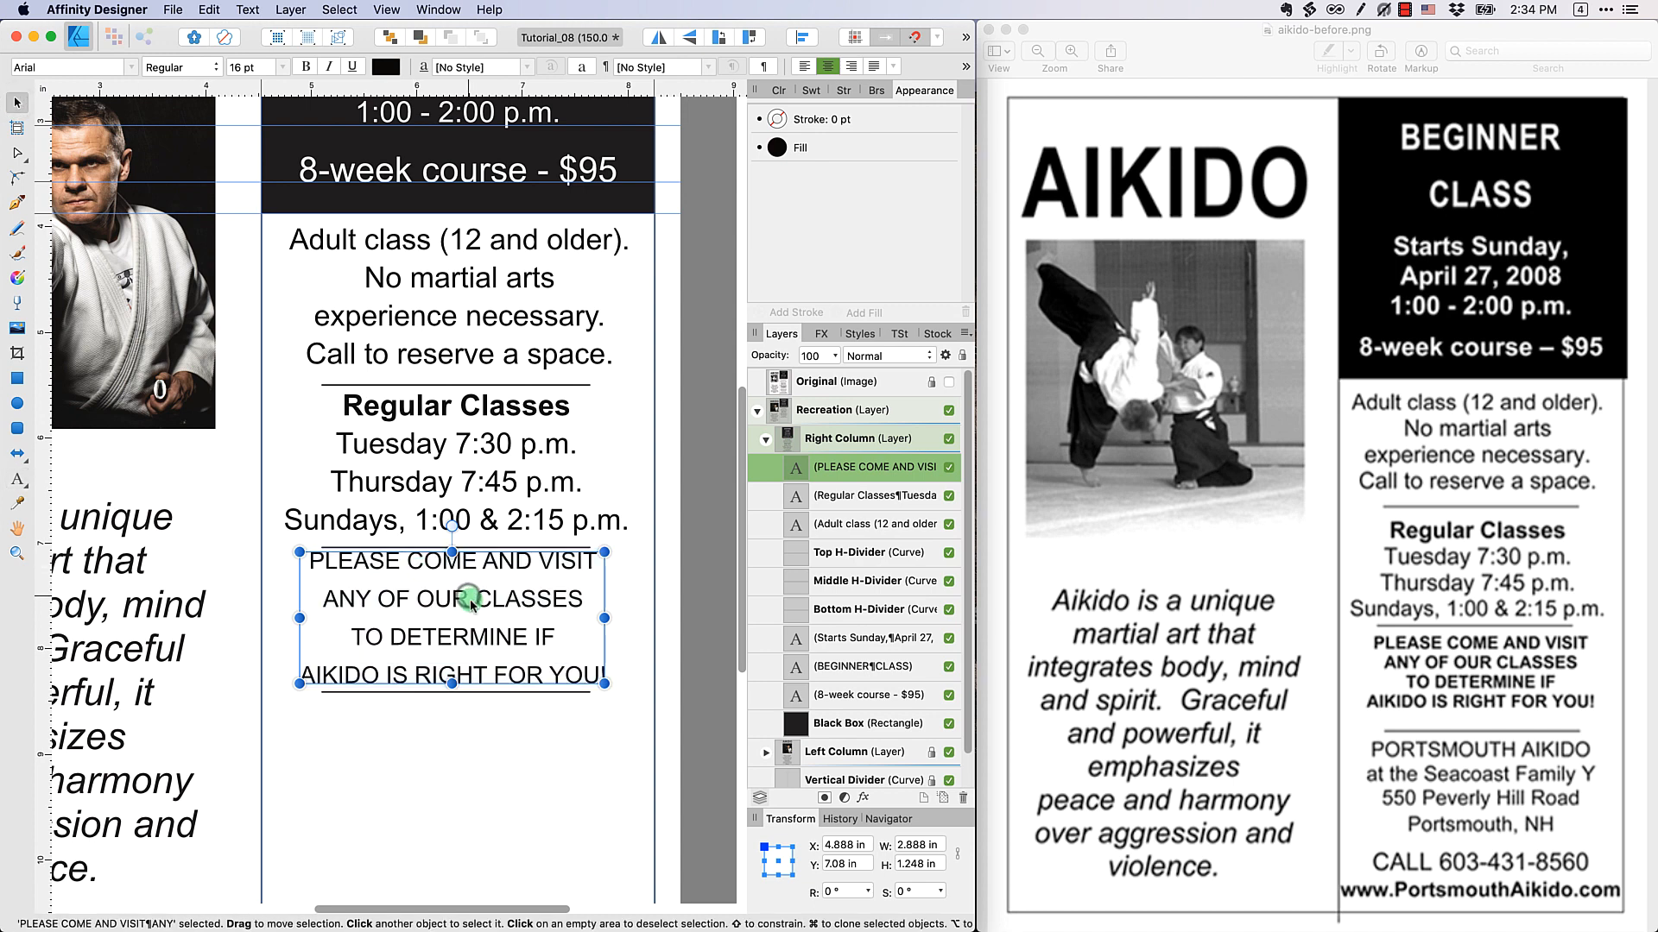
left_click_drag(471, 605, 474, 607)
left_click(408, 745)
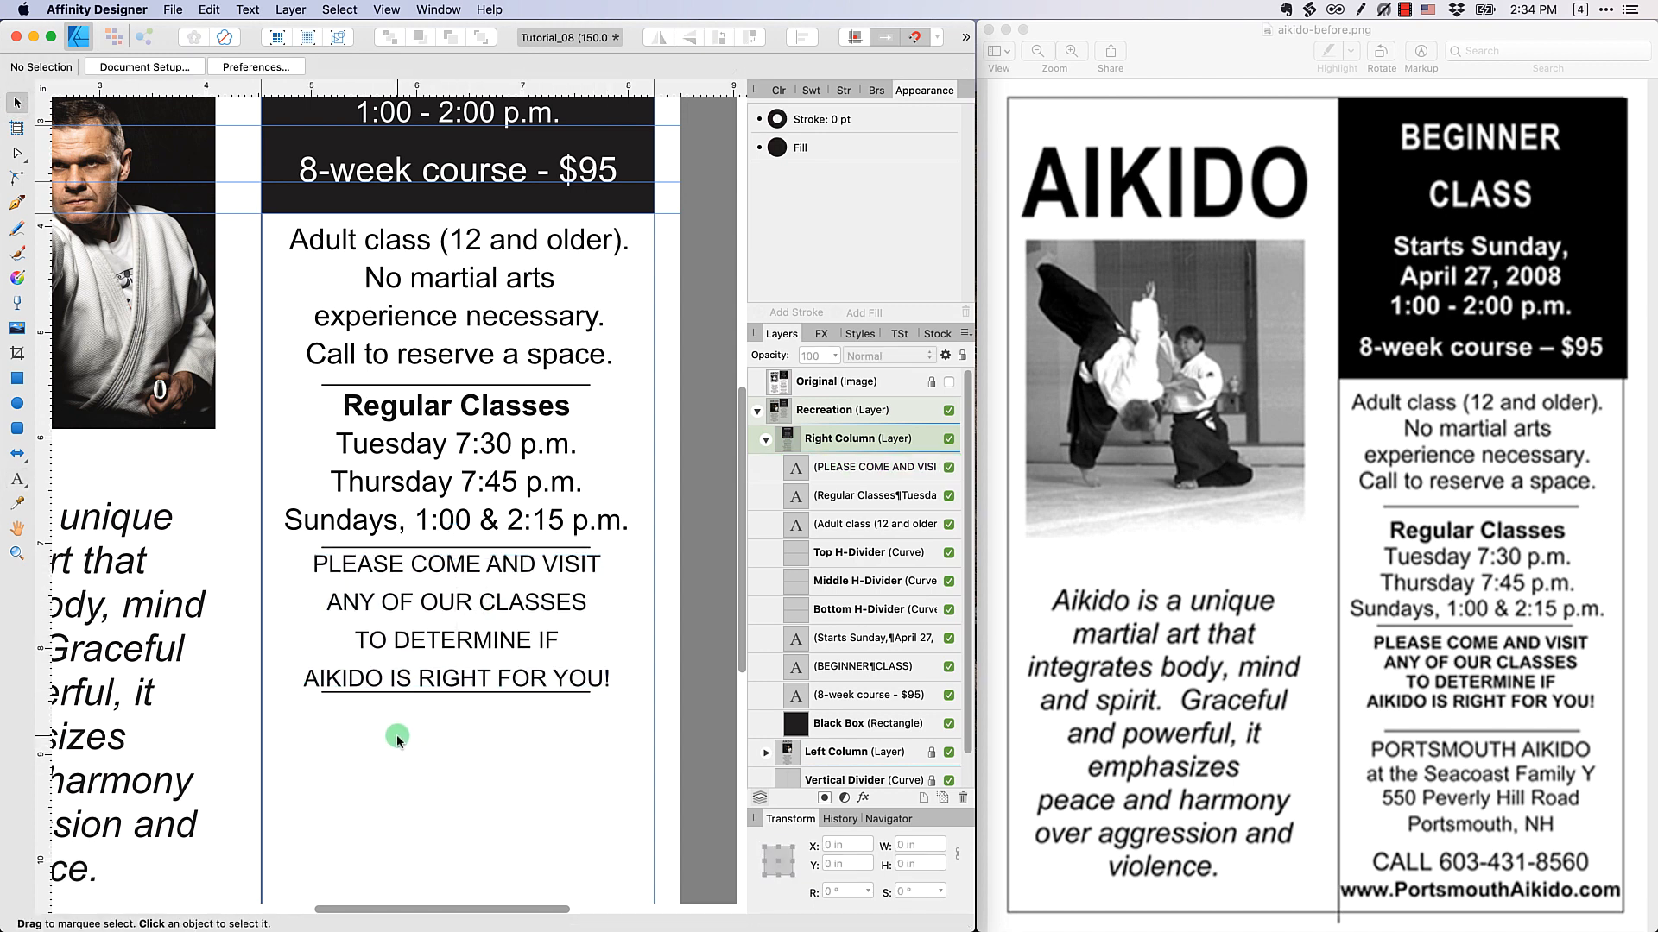
Add art text below the bottom divider with "PORTSMOUTH AIKIDO", "at the Seacoast Family Y" and the street and city address lines
scroll(396, 734, "down", 1)
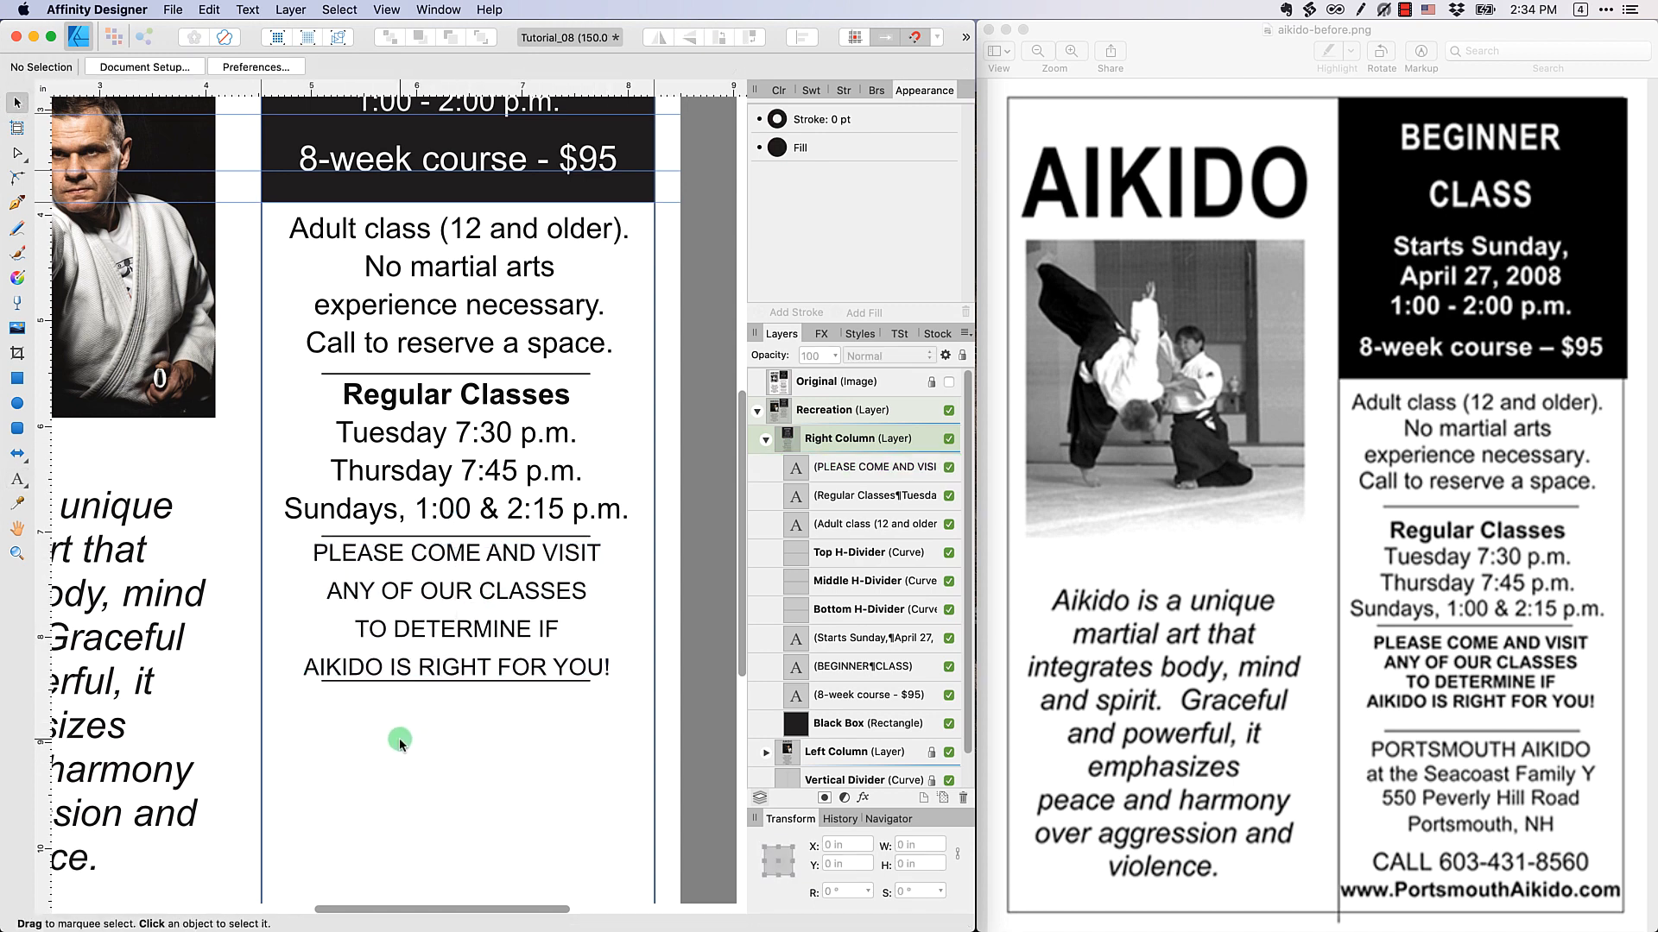
left_click(294, 720)
left_click(19, 478)
left_click(290, 703)
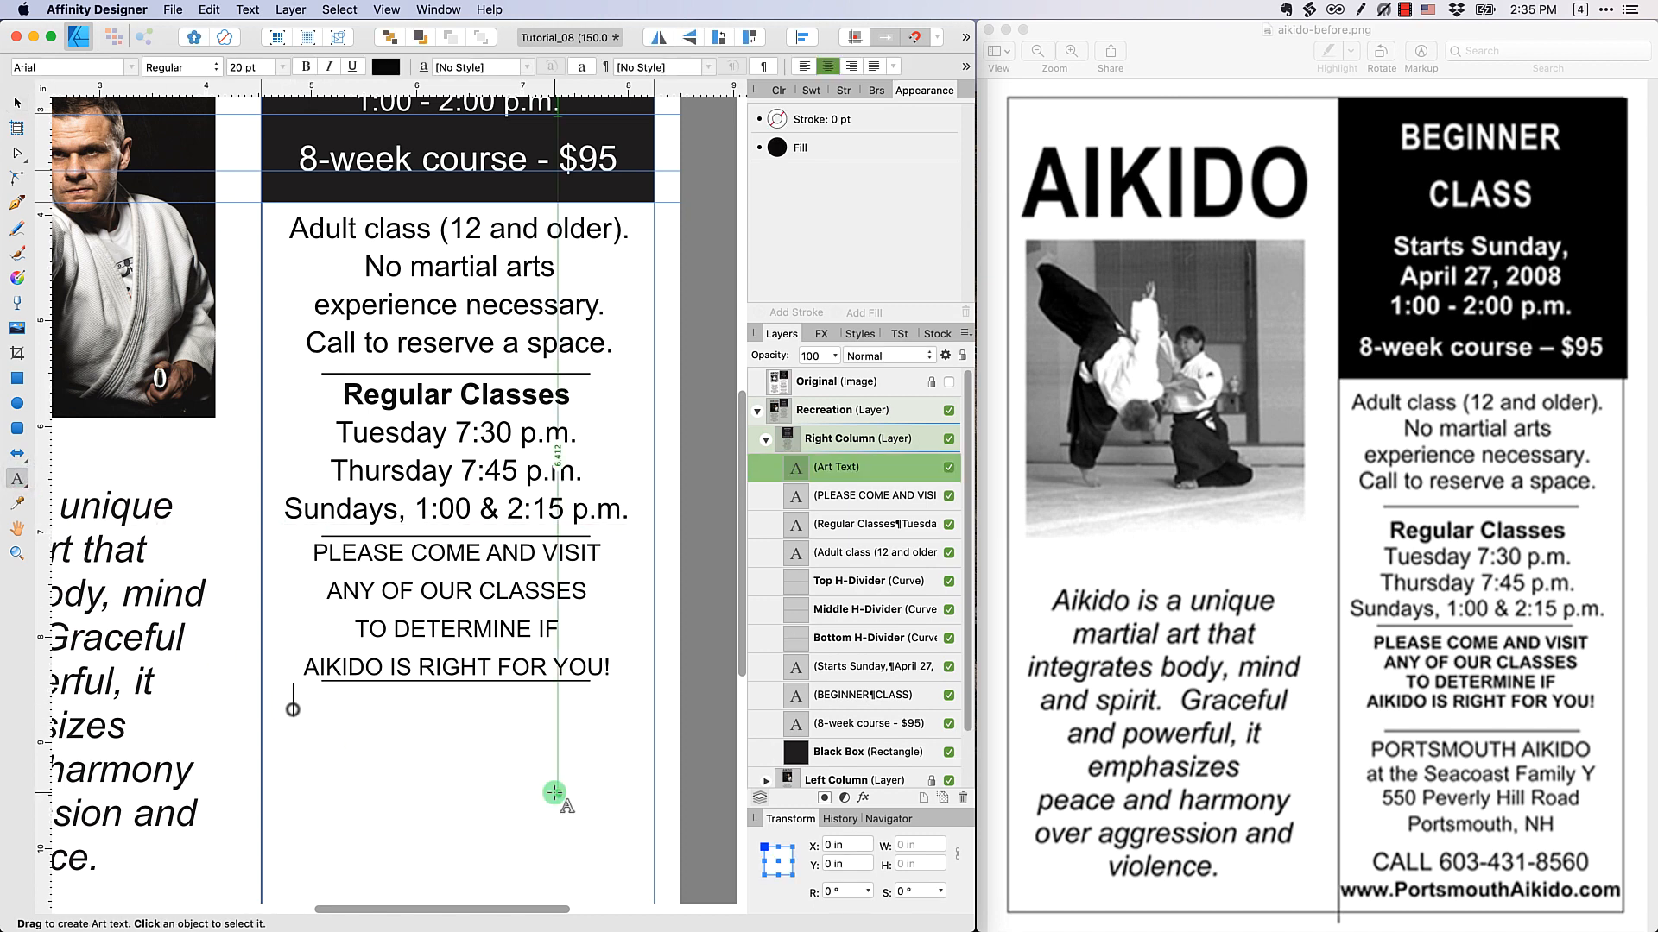
type("POTS")
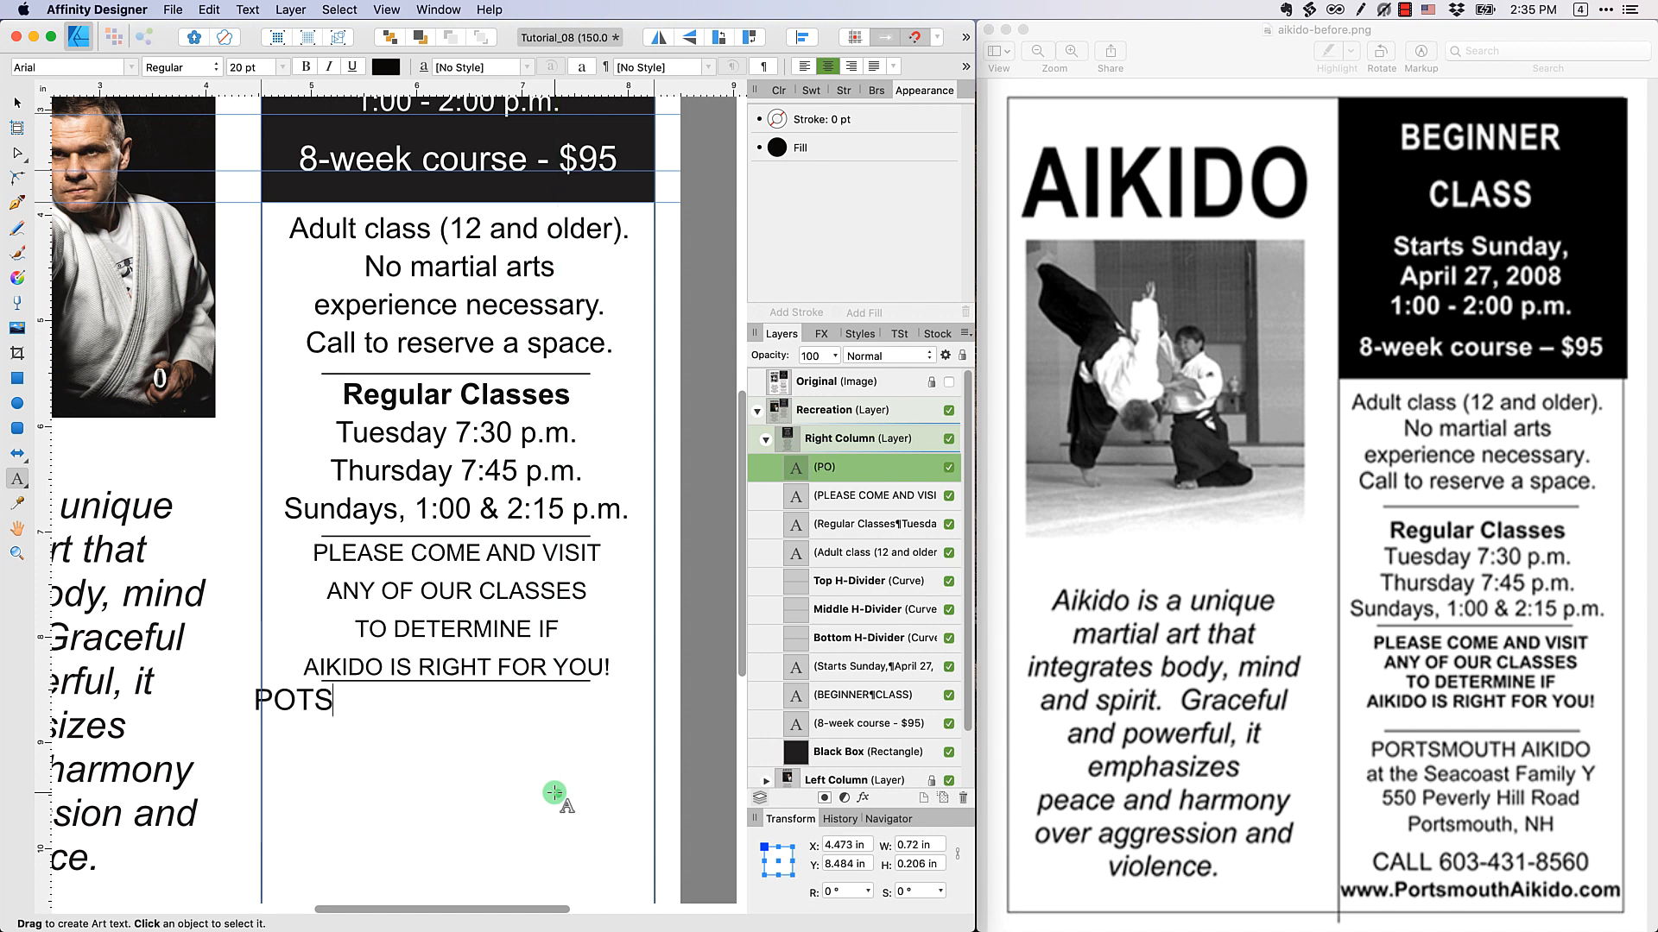
type("MOUTH AIKIDO")
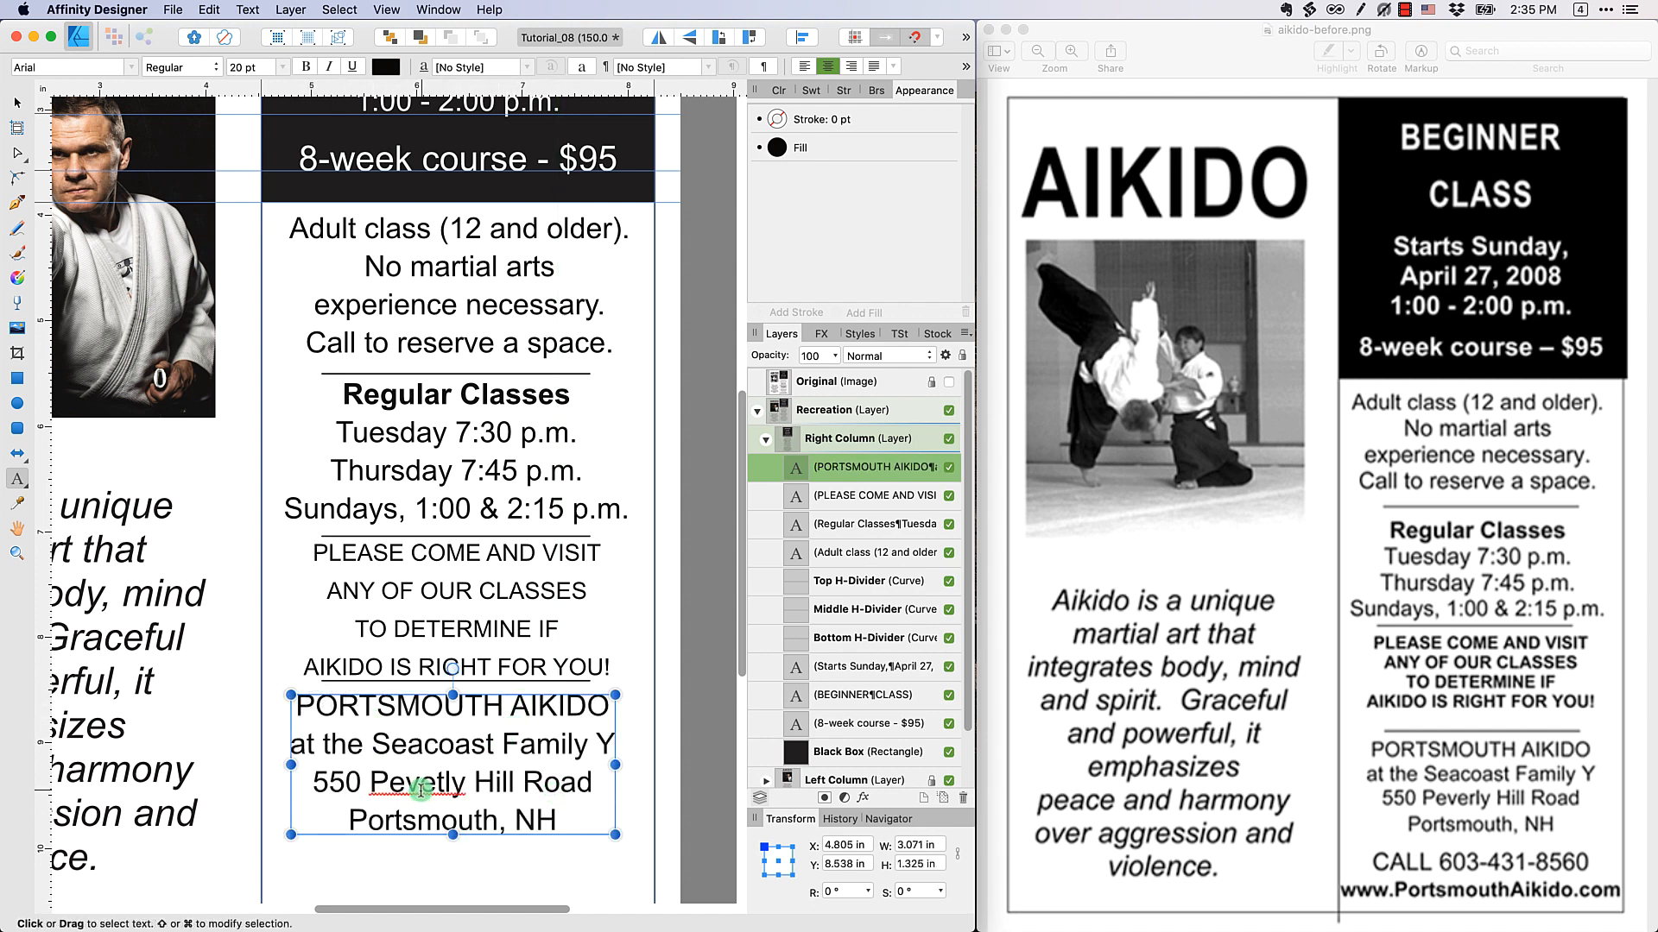
Correct the misspelled street name in the address to match the reference flyer
key("Right")
key("Right")
key("BackSpace")
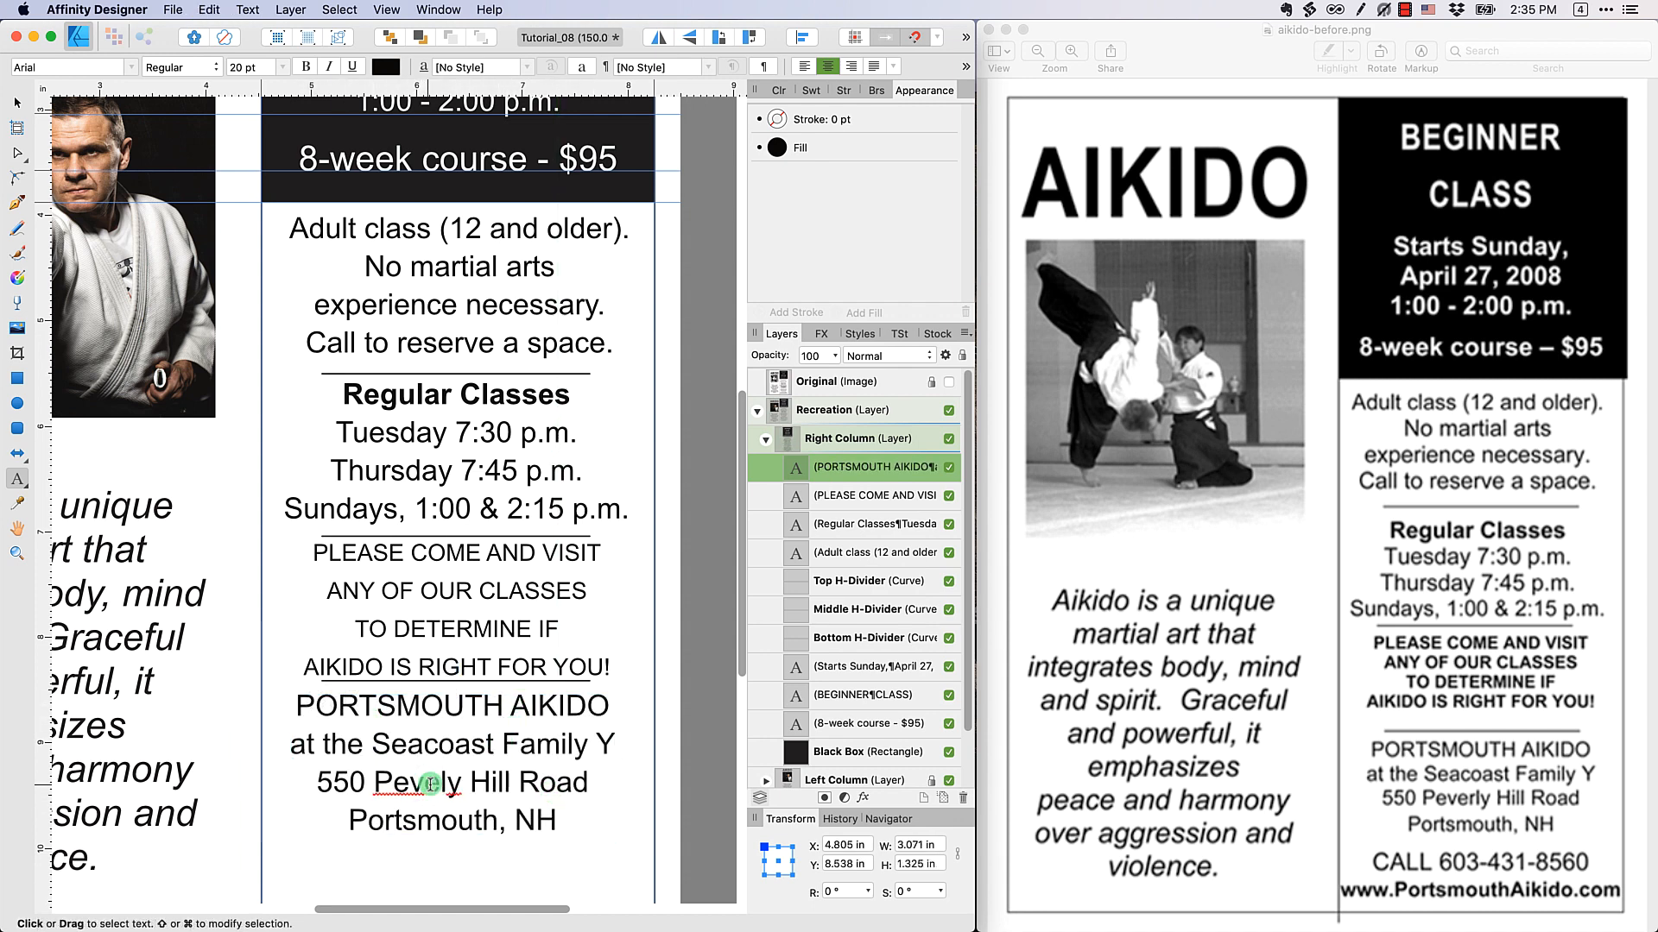
type("r")
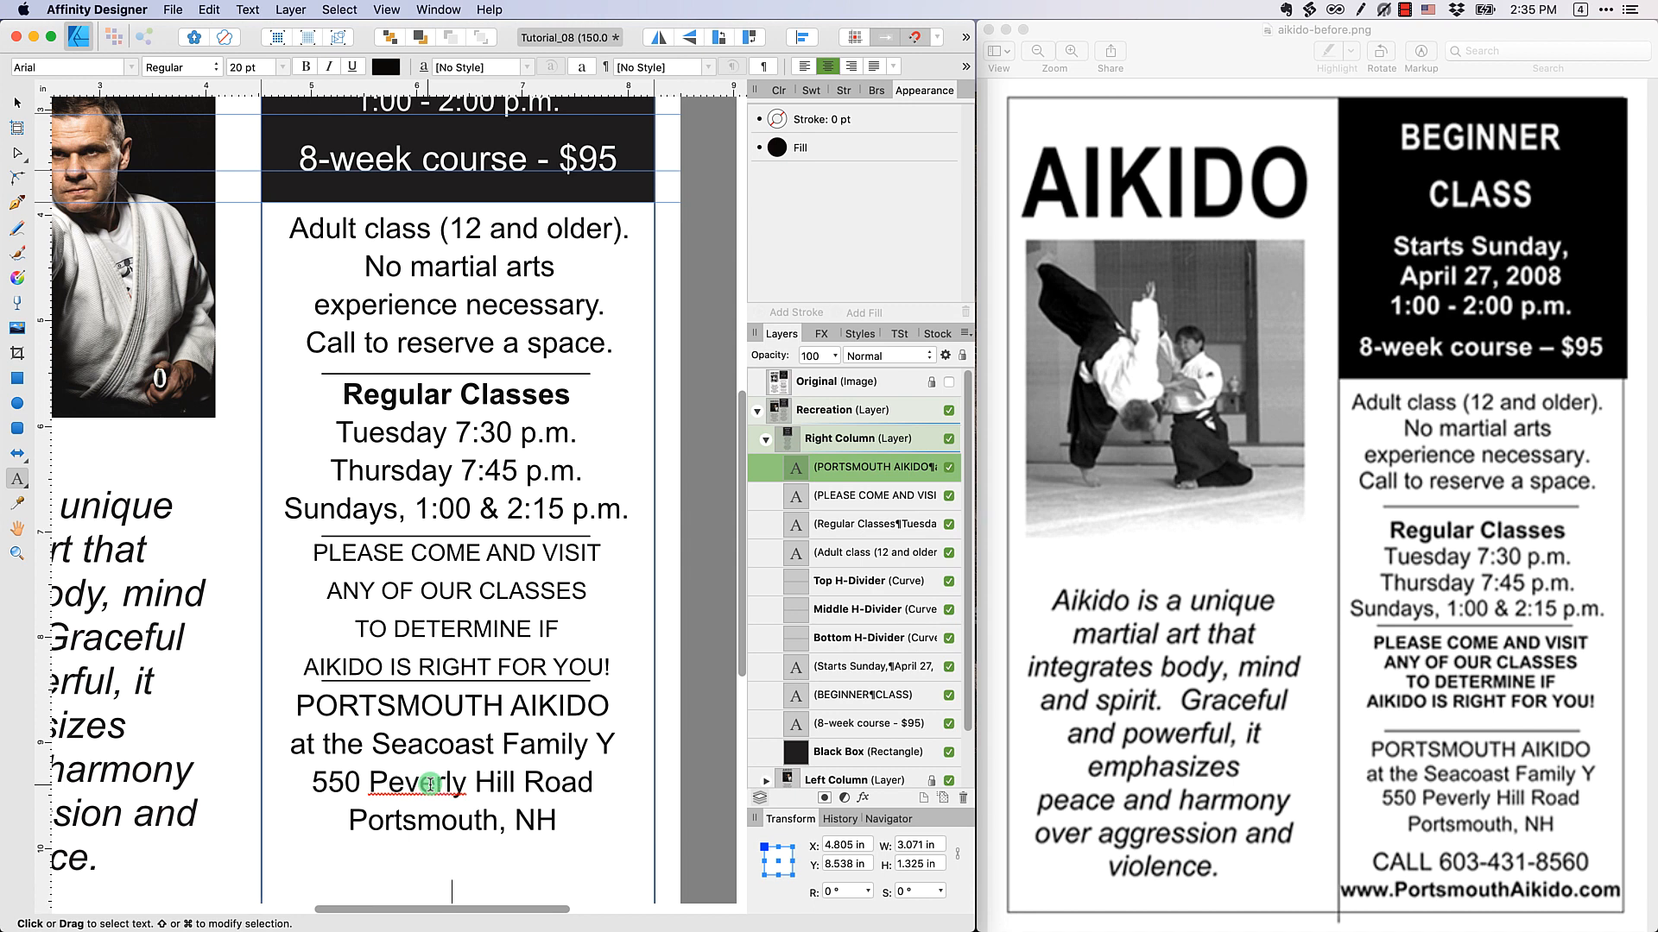
Set the whole address text block to 16 pt
triple_click(429, 784)
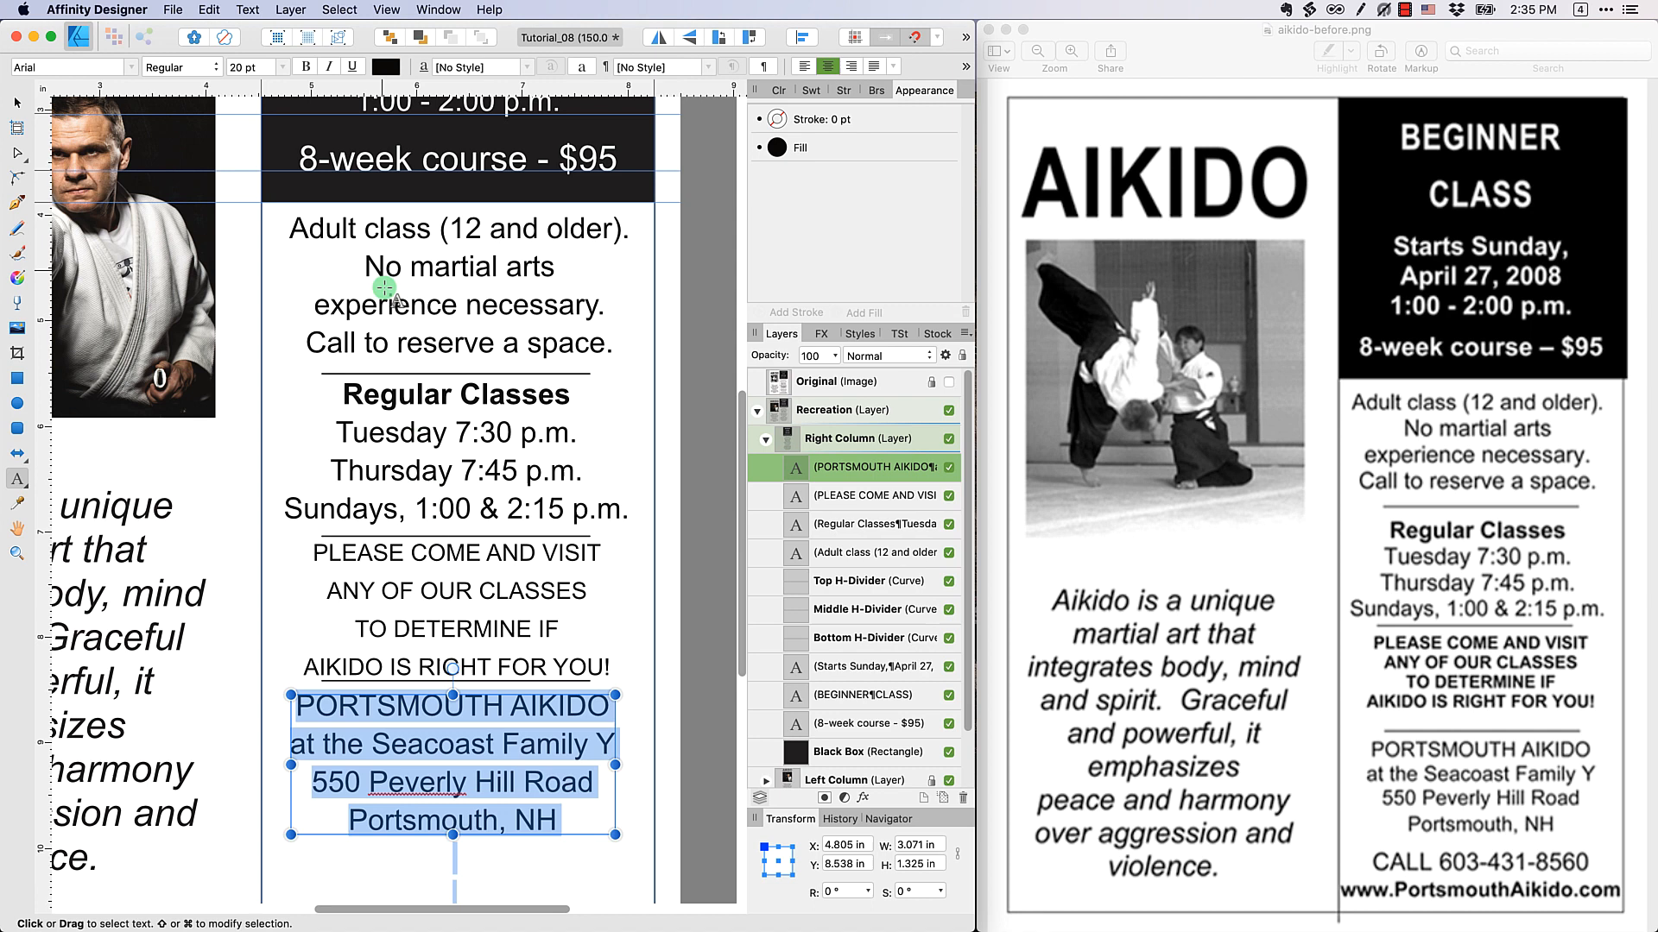
left_click(281, 67)
left_click(281, 299)
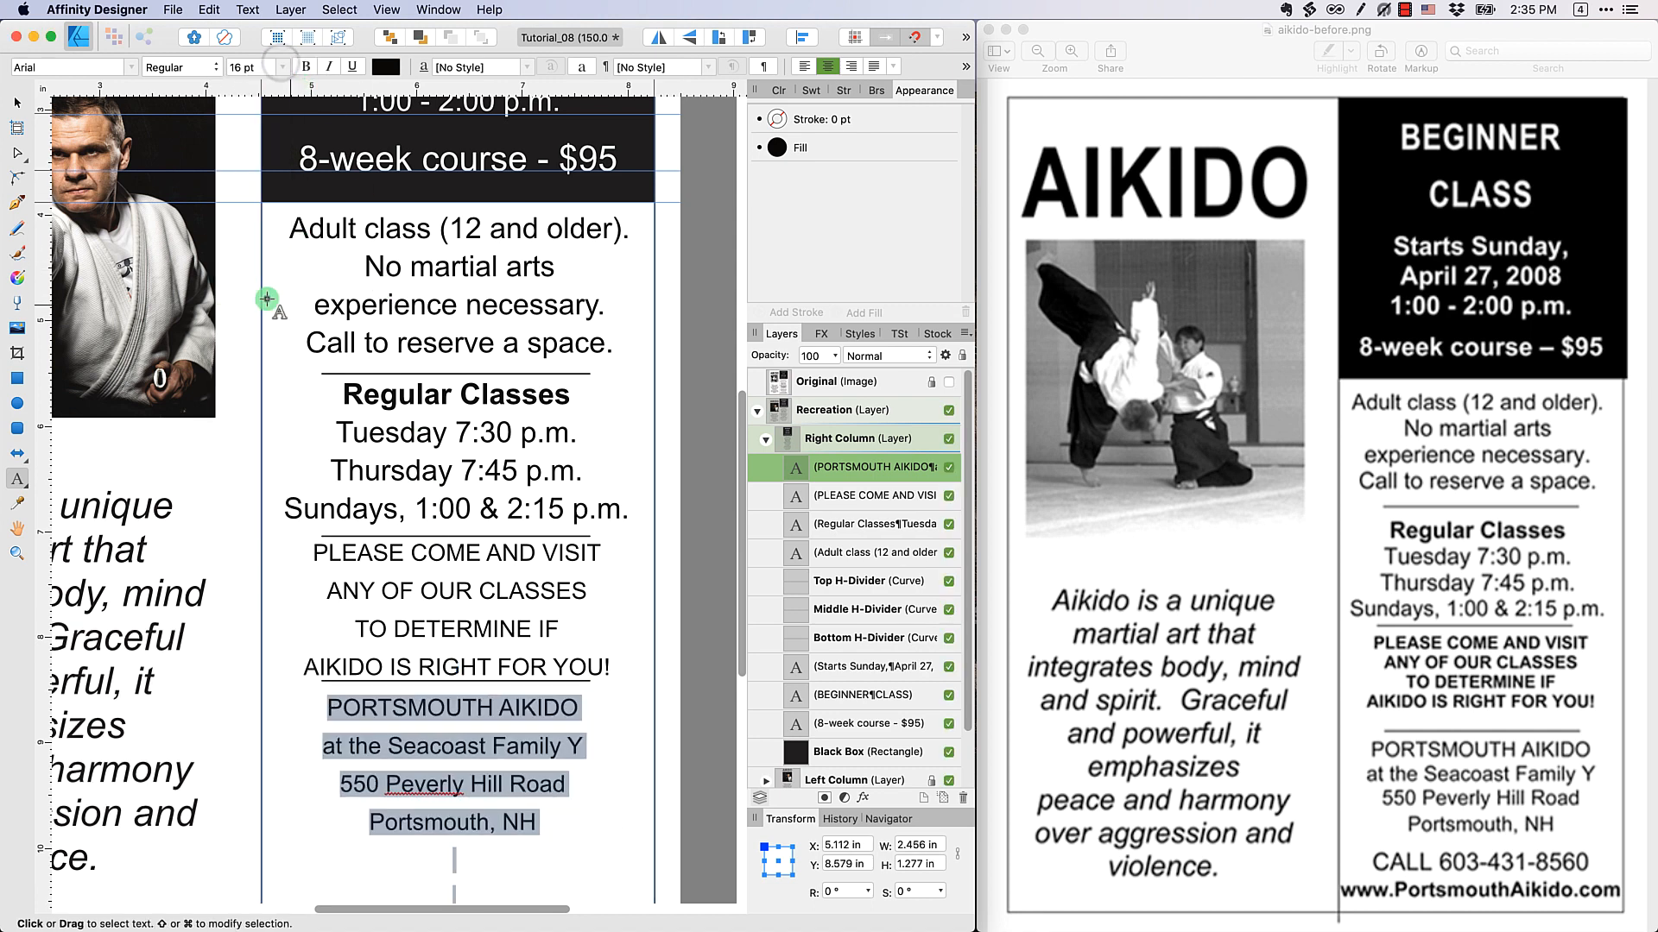
Add a line with "CALL" and the phone number beneath the address, separated by an empty line
left_click(529, 802)
key("Return")
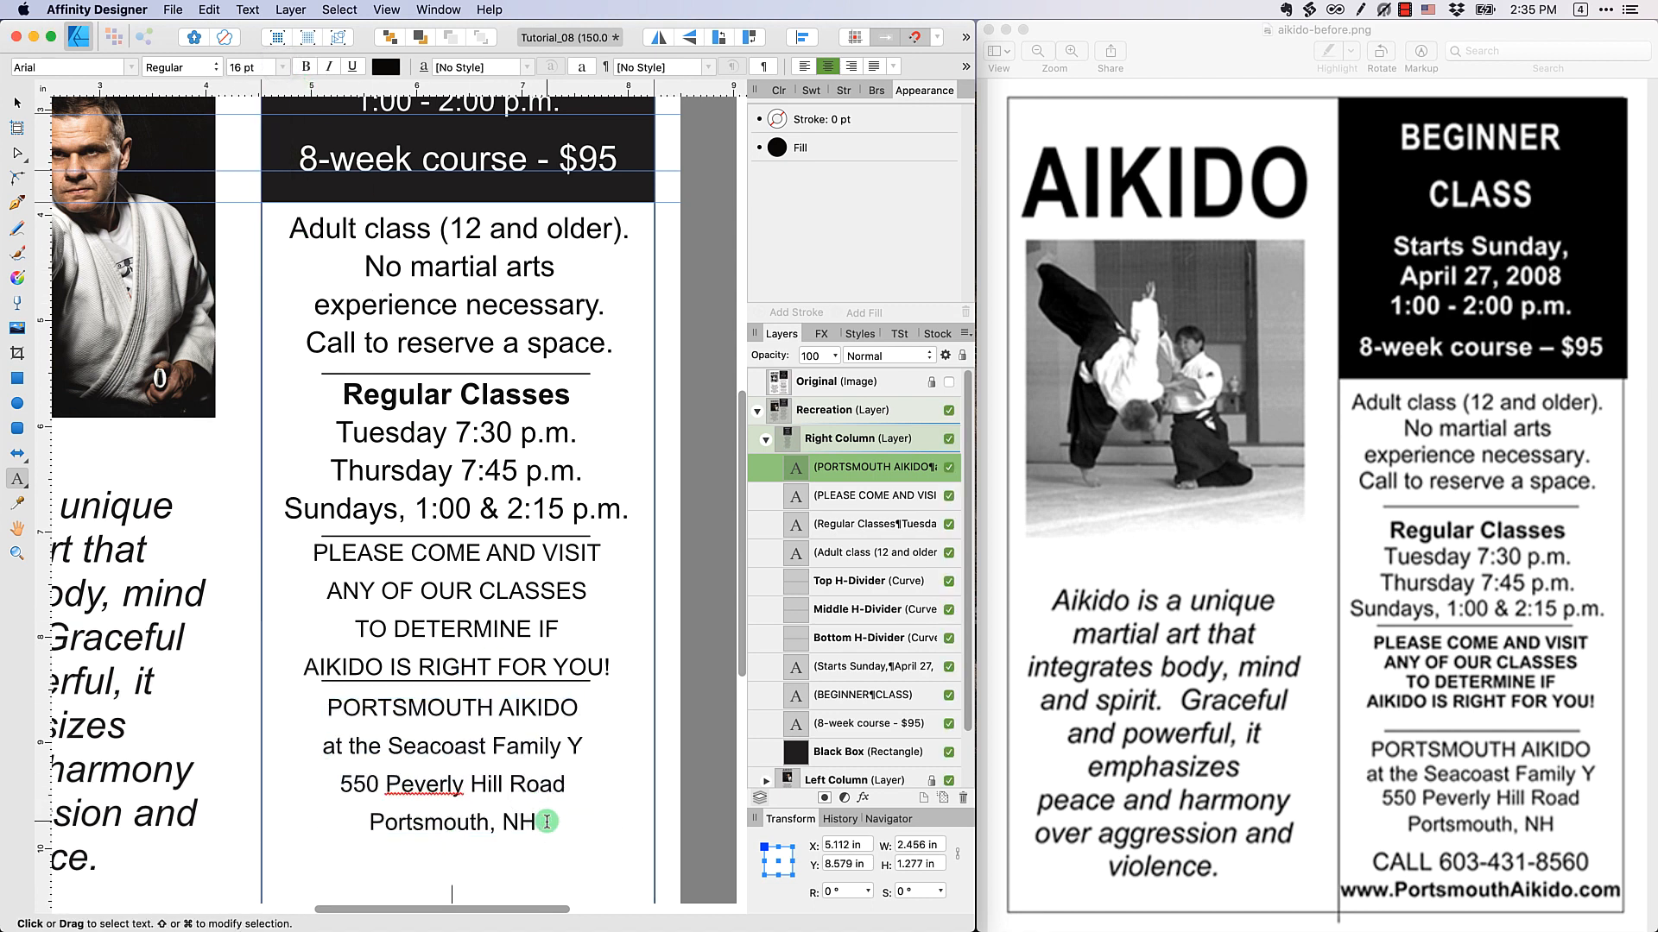
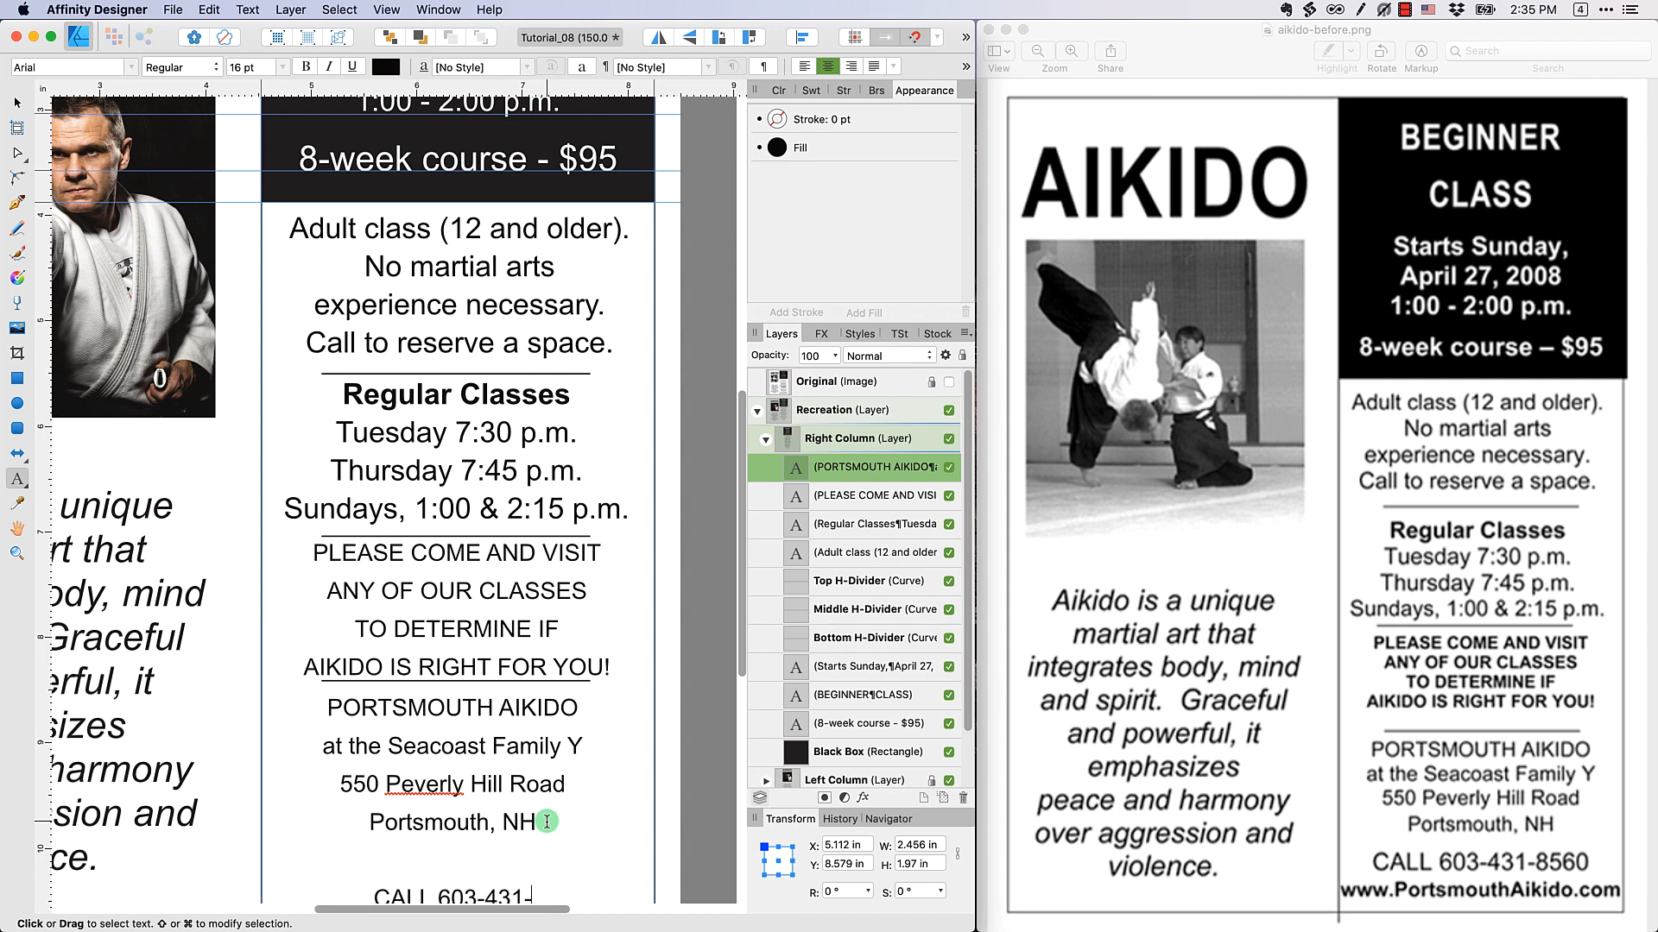
key("Escape")
scroll(636, 474, "down", 5)
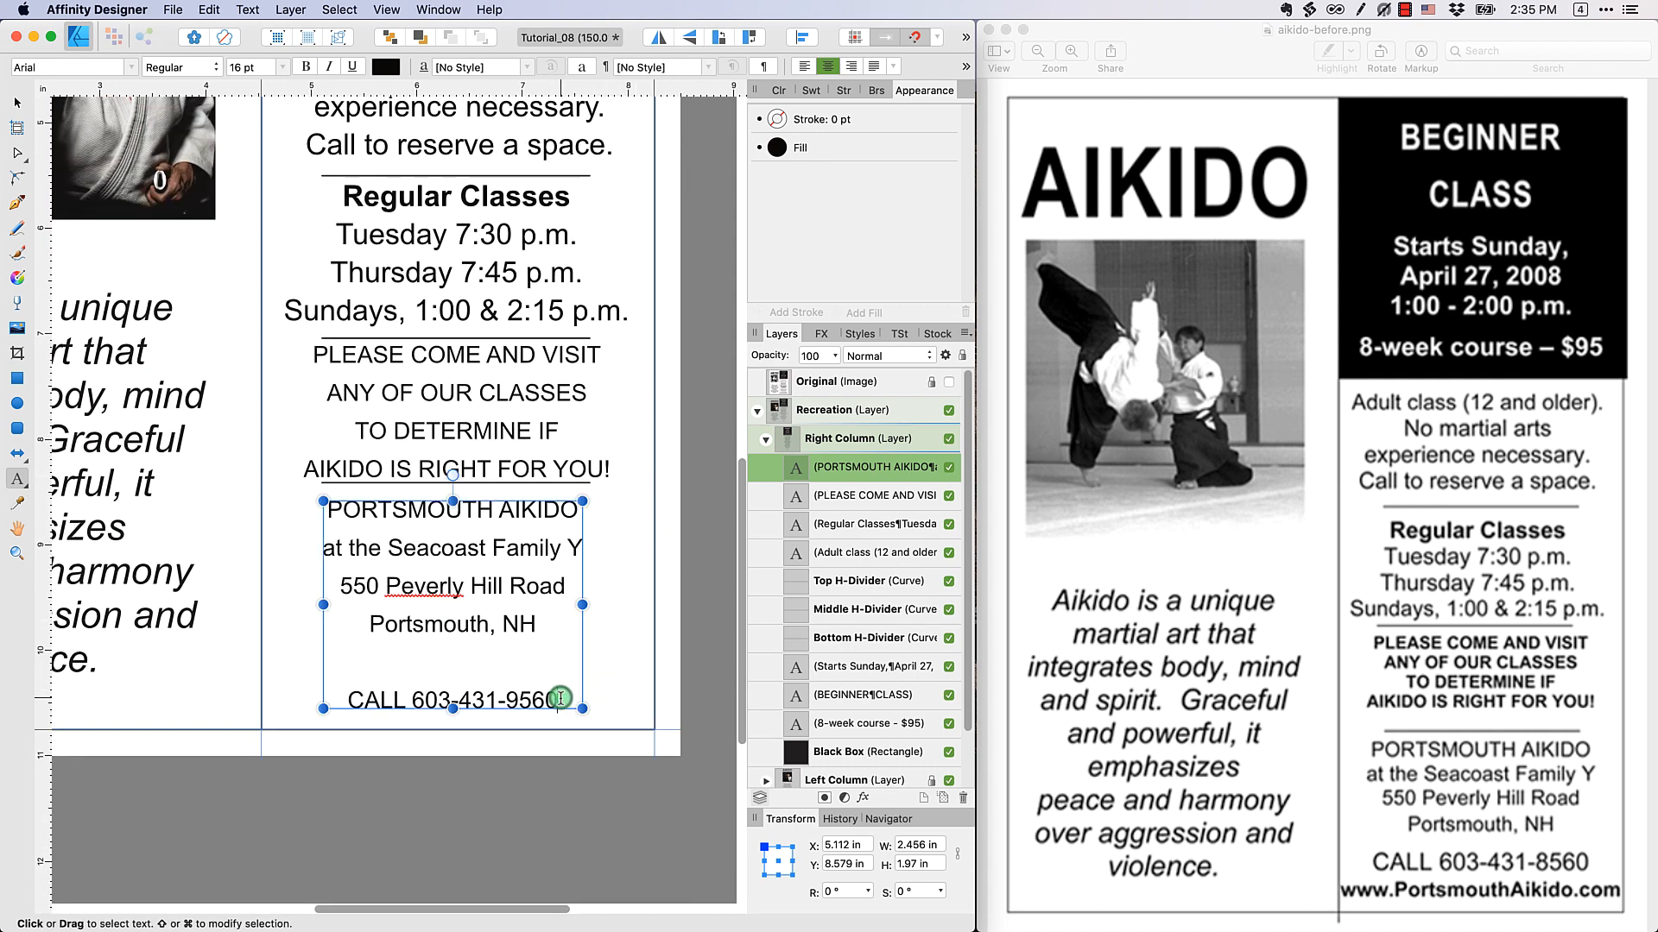
left_click(561, 699)
type("www.")
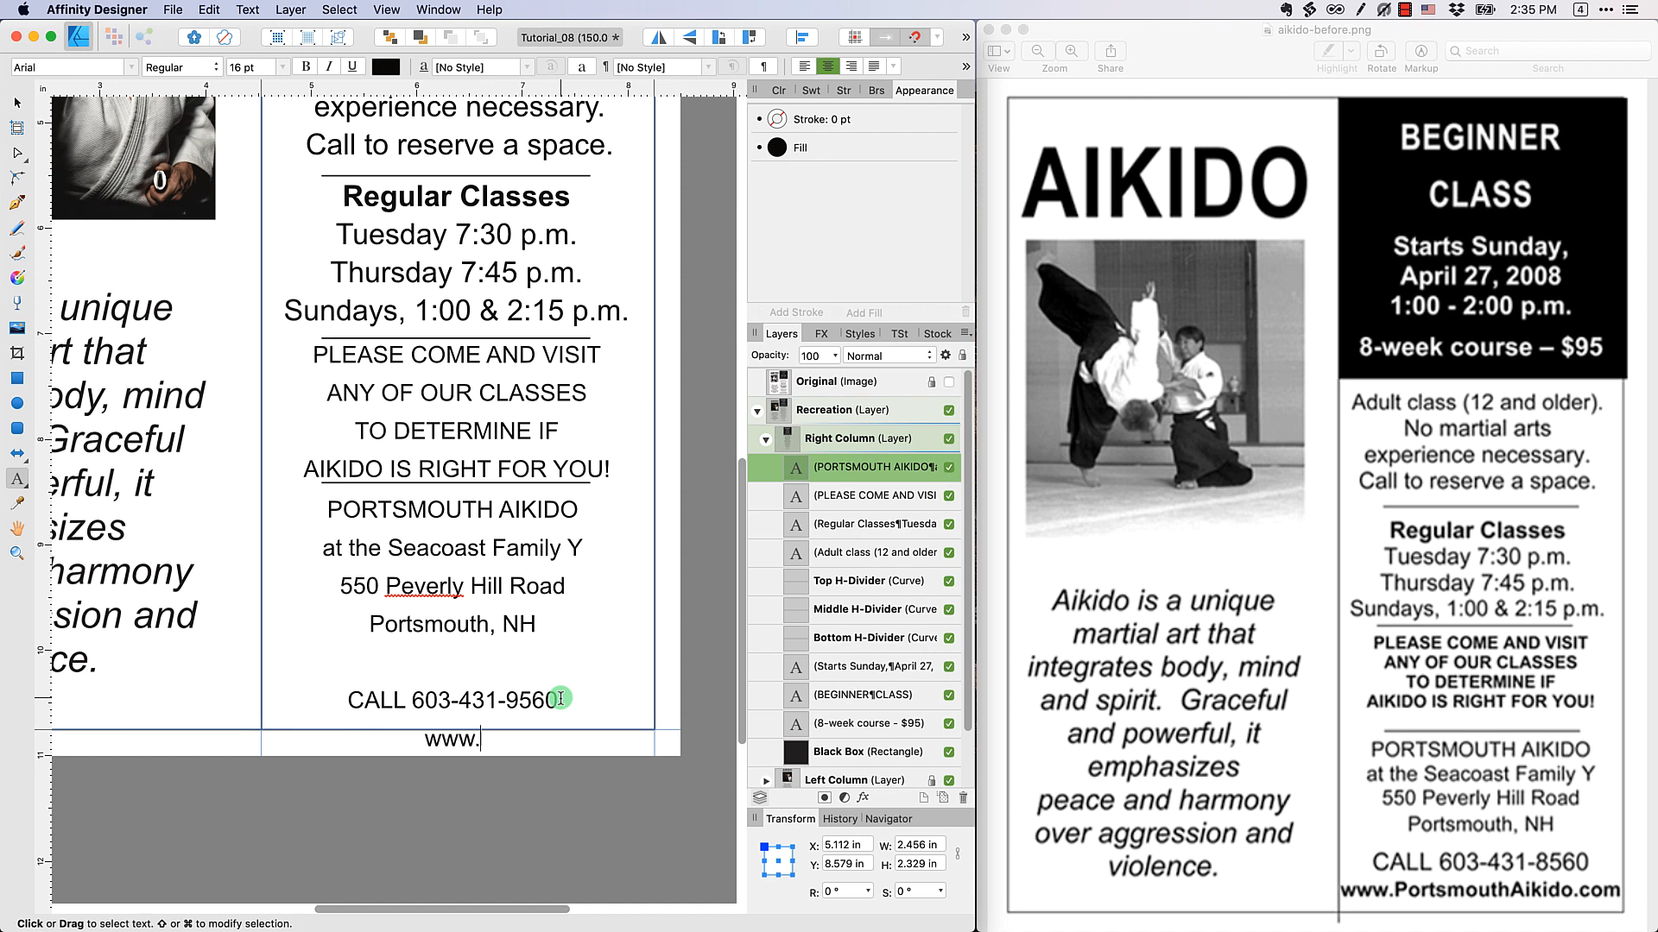
type("Portsmouth")
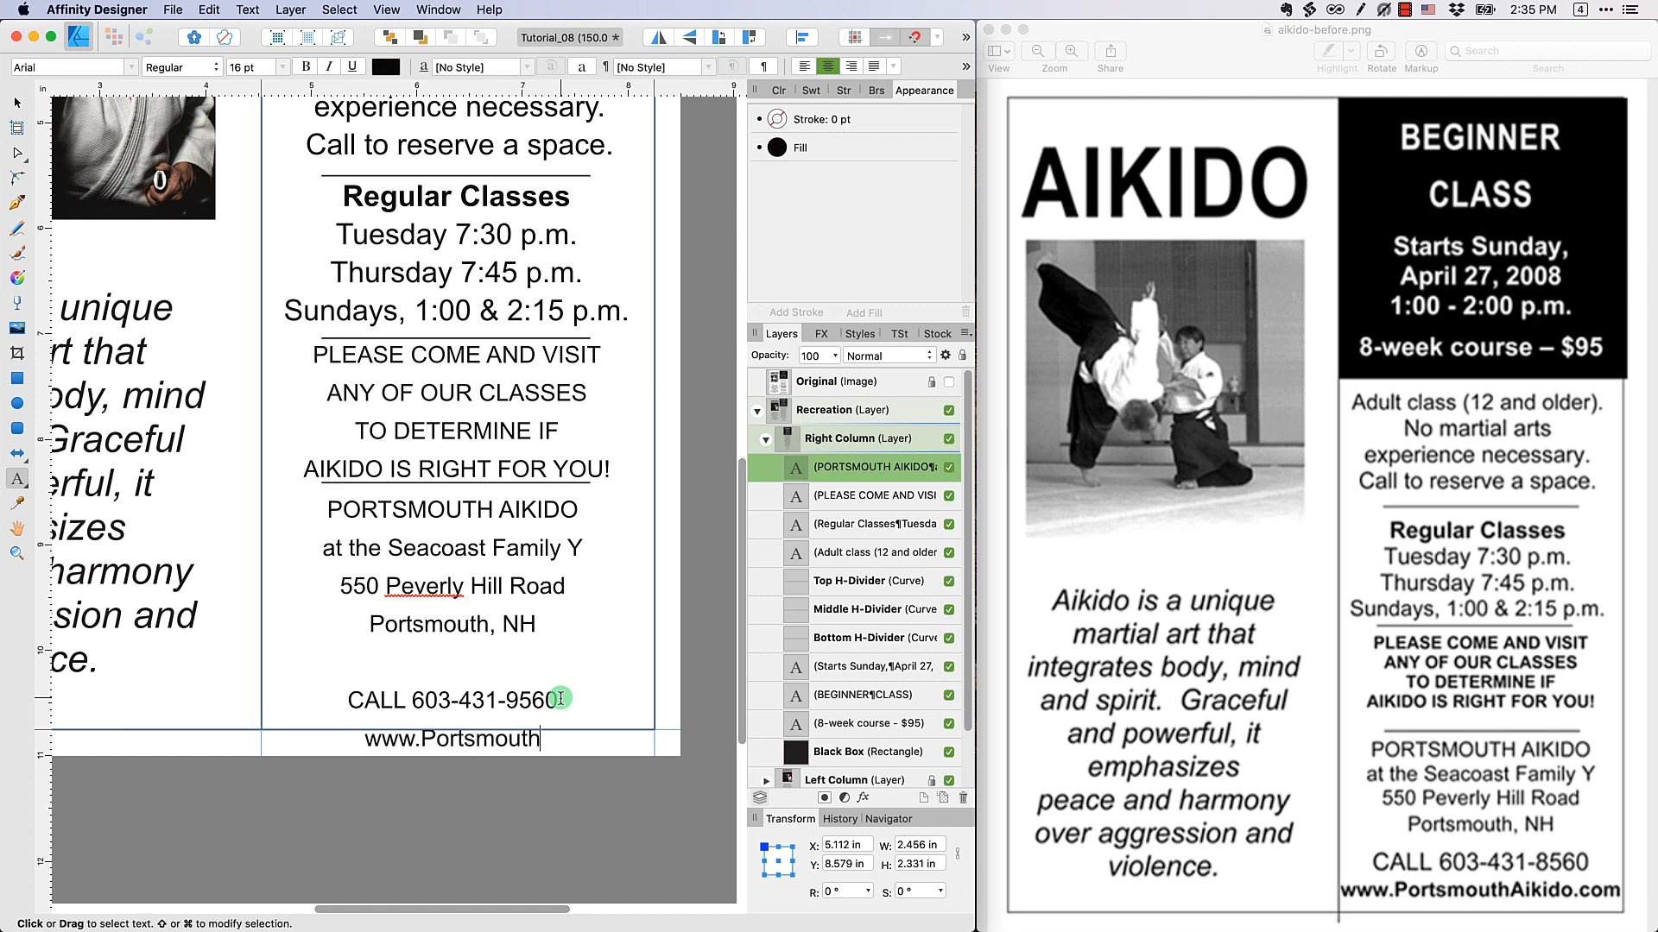
type("Aikido.com")
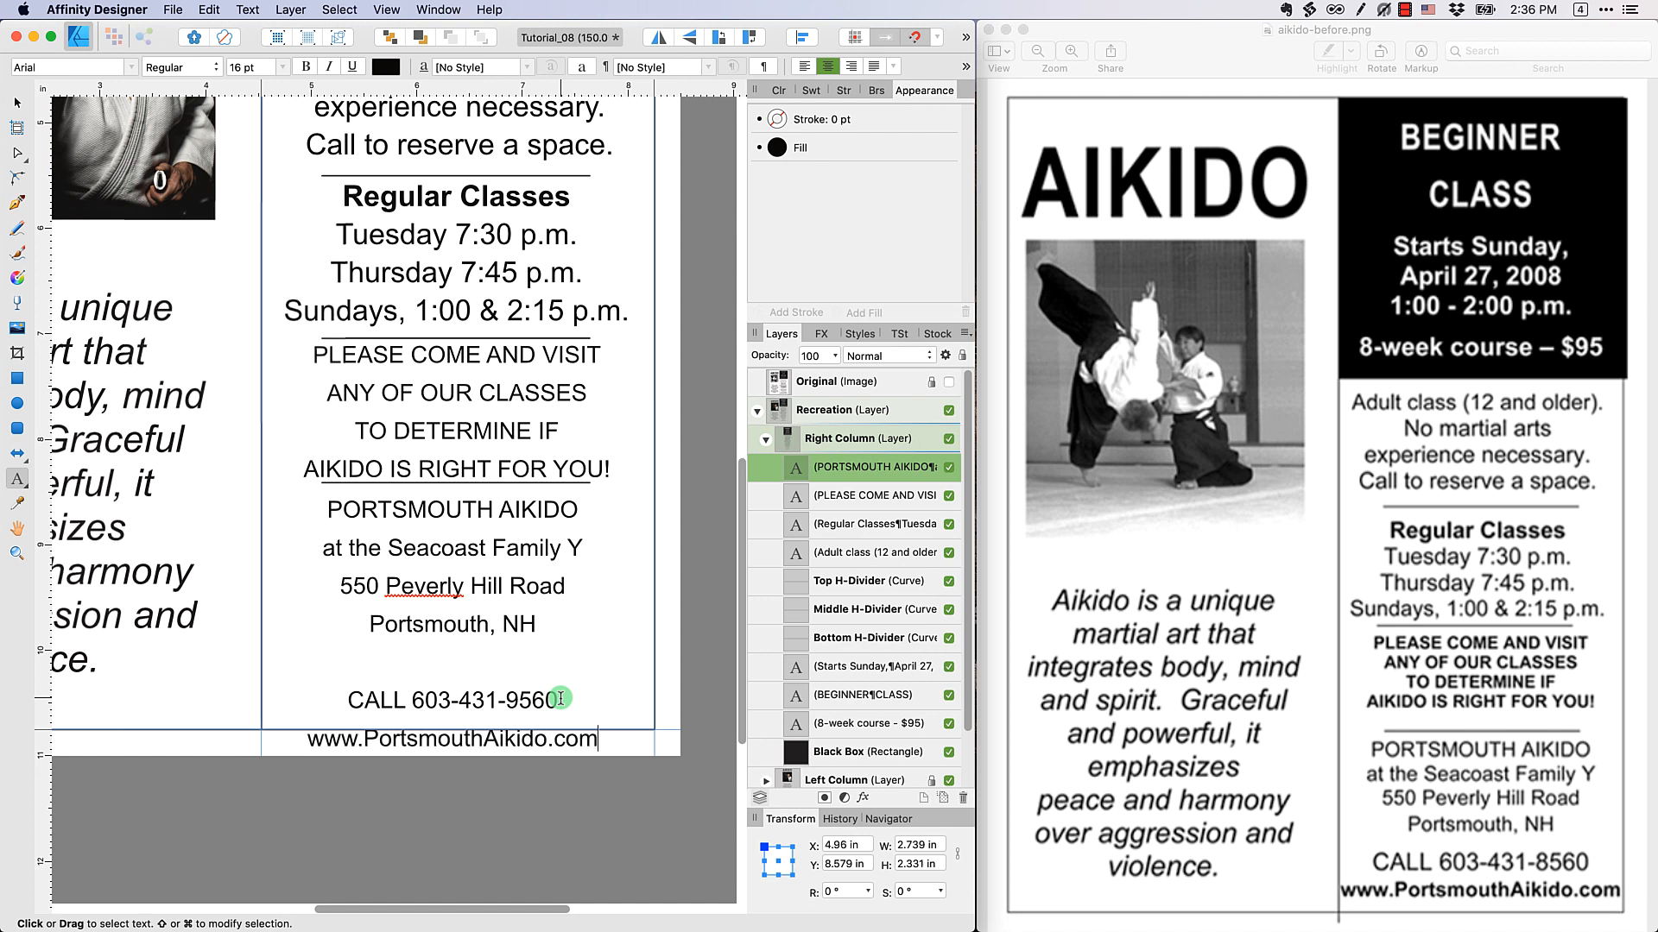
key("Escape")
scroll(518, 671, "down", 5)
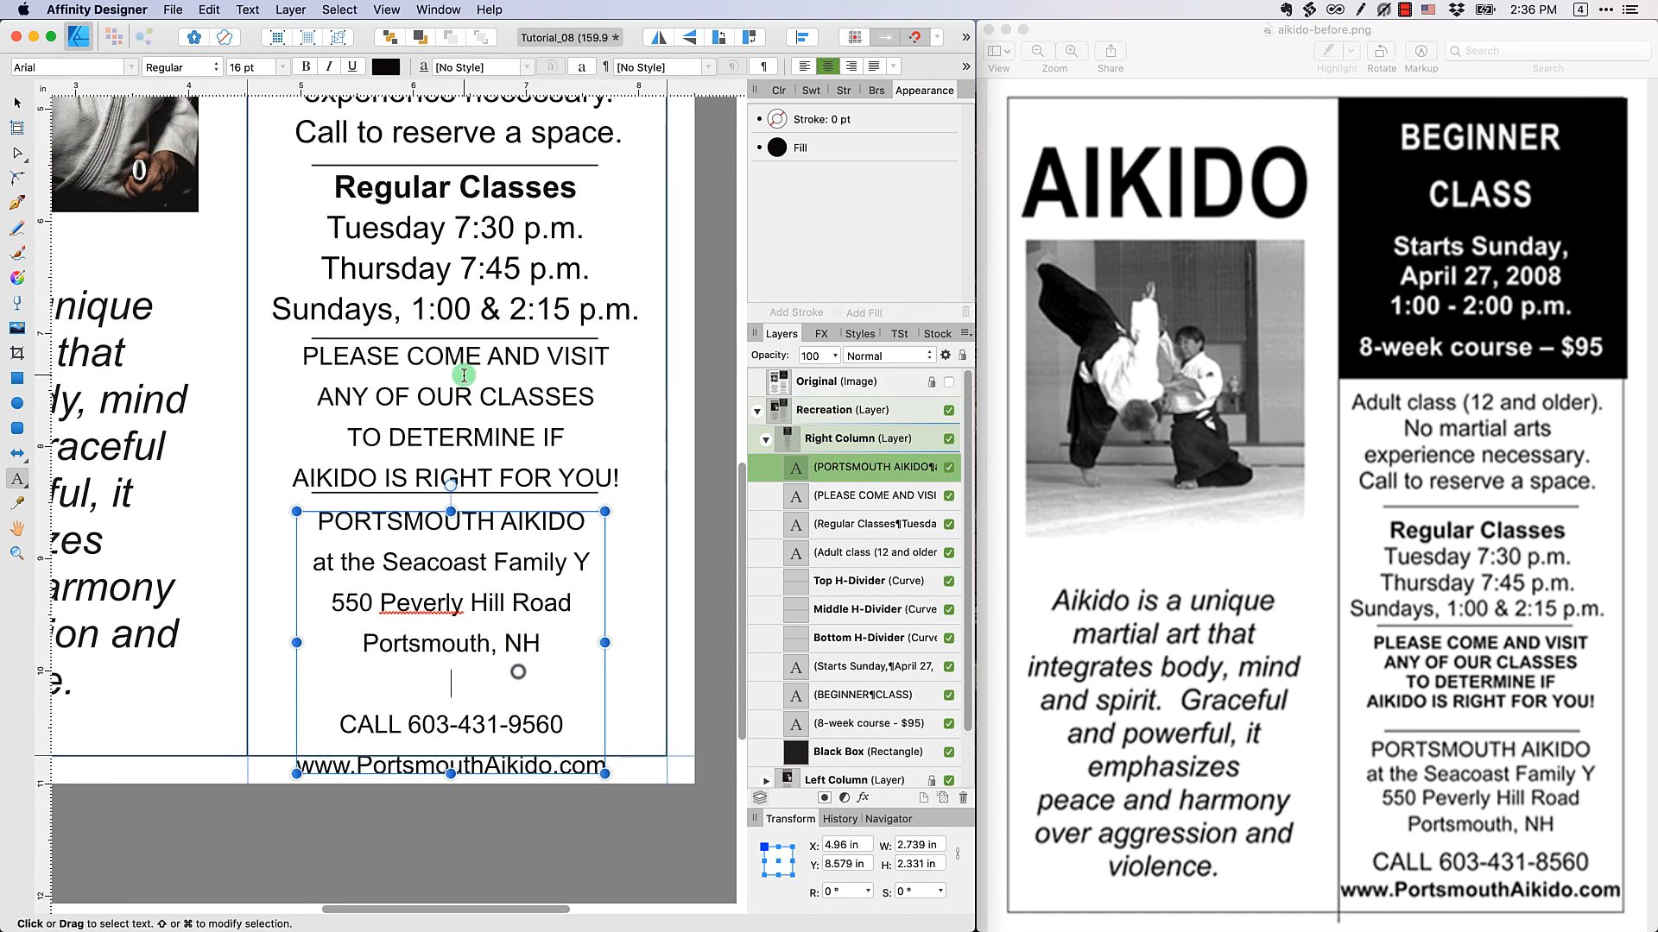
Expand the document window to fill the screen and select the "Adult class (12 and older)" text block
scroll(464, 375, "down", 2)
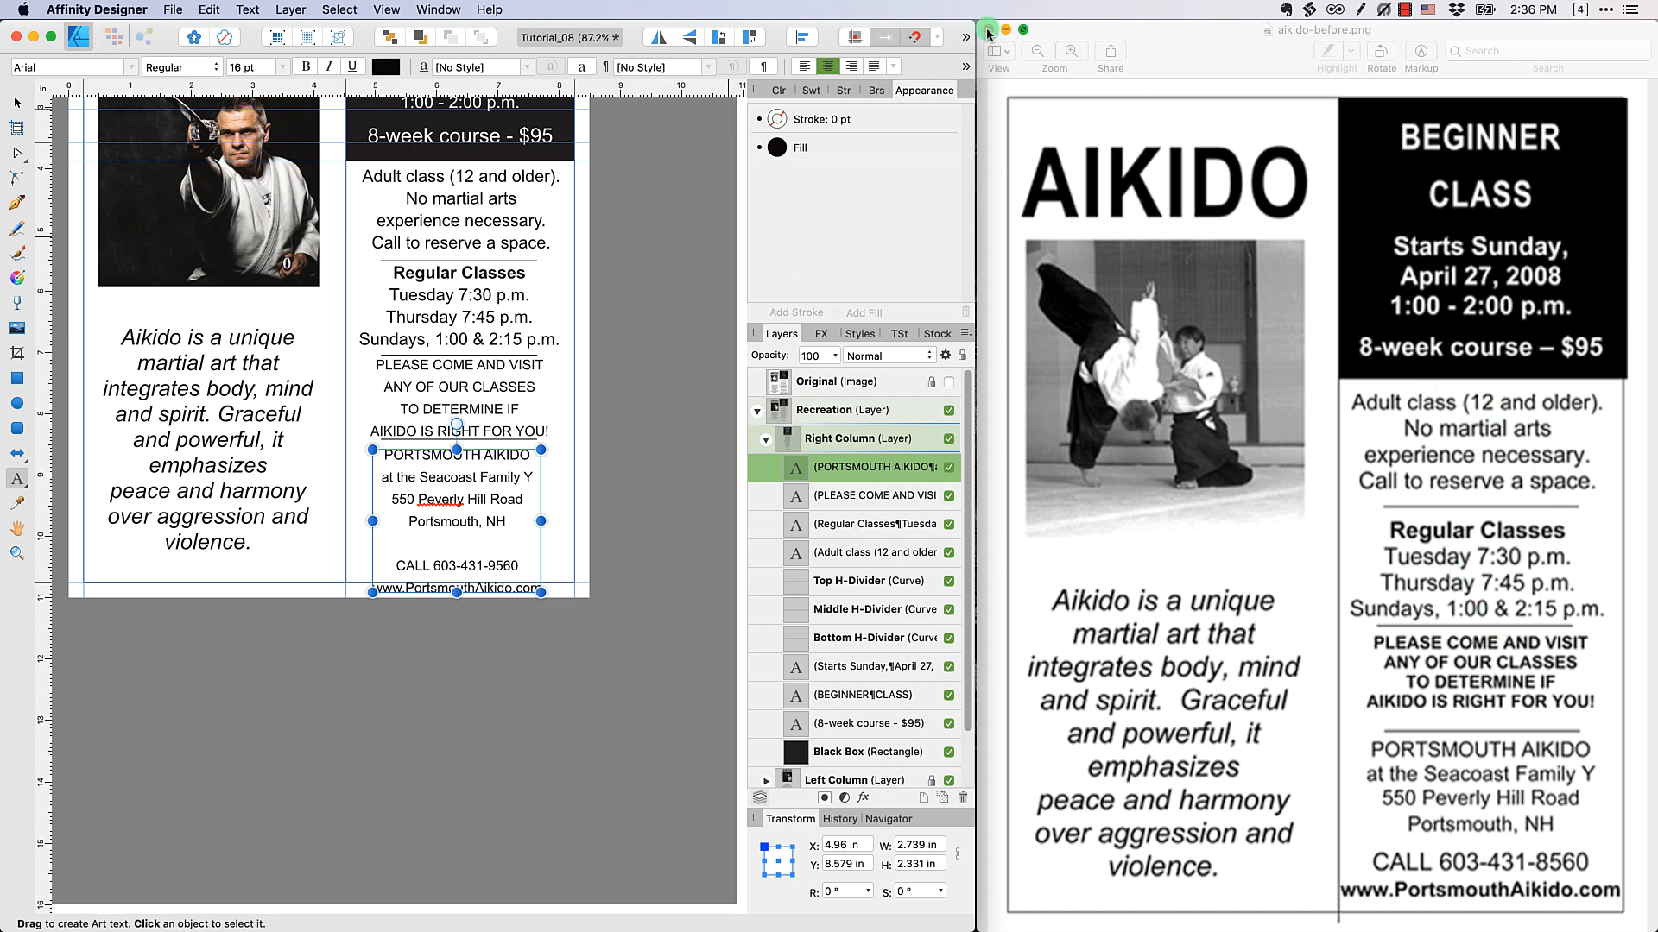
left_click(949, 30)
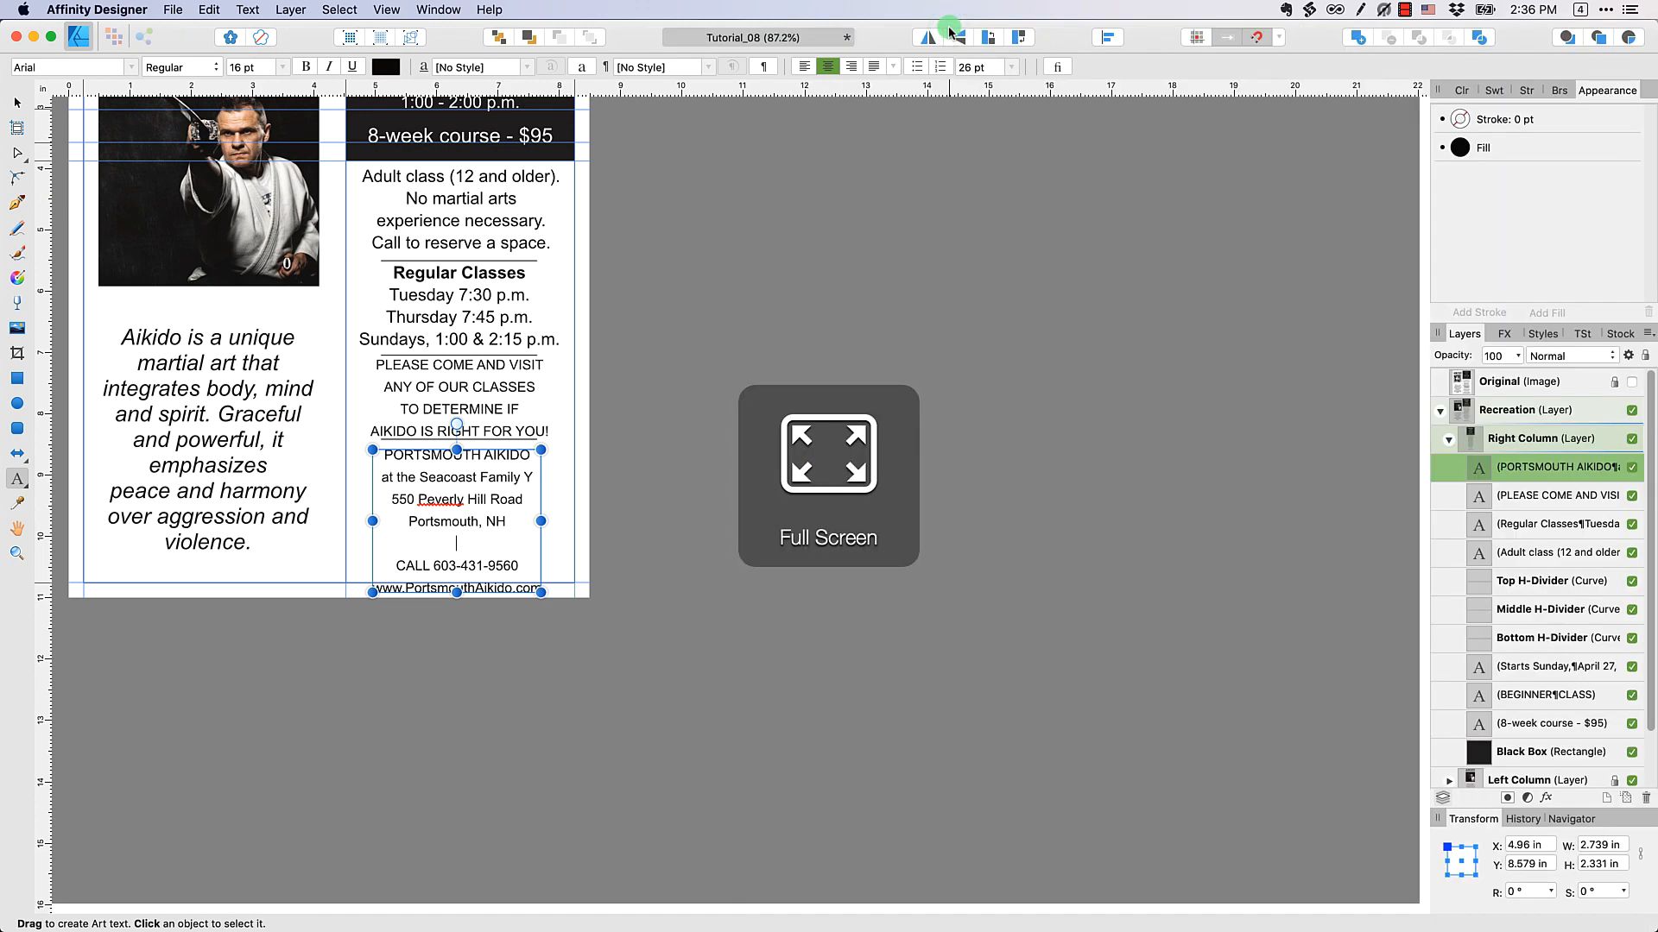
left_click(425, 263)
key("v")
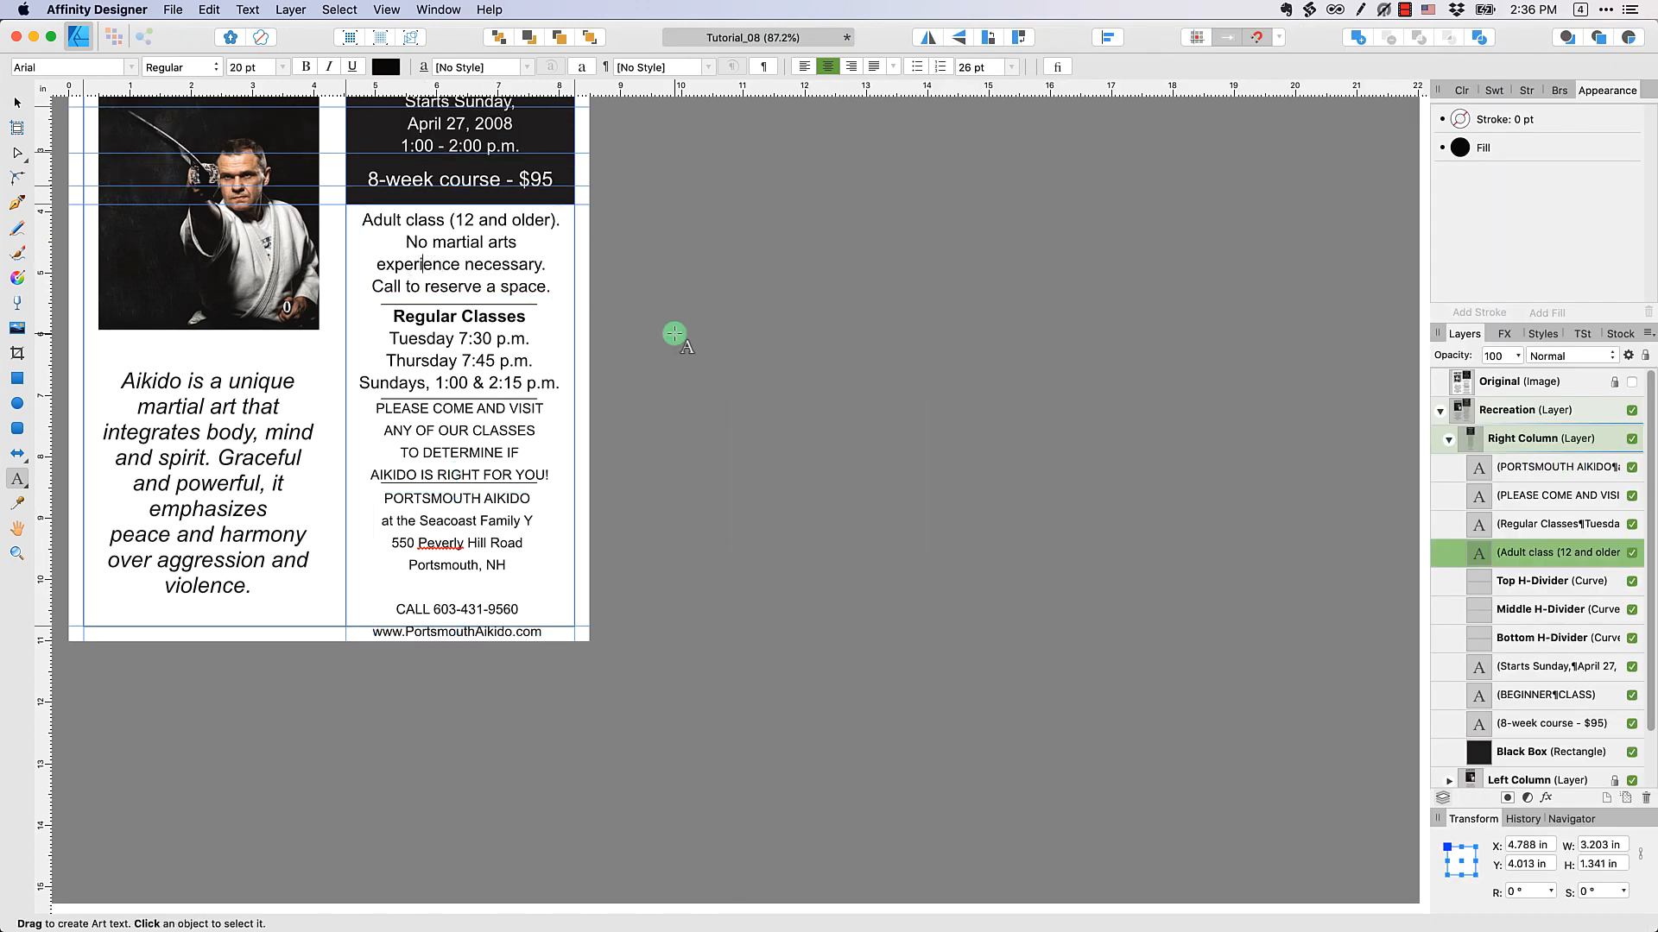
Show the Original image, place horizontal guides at the baselines of the first and last "Adult class" lines, and hide the image again
key("super+equal")
key("super+equal")
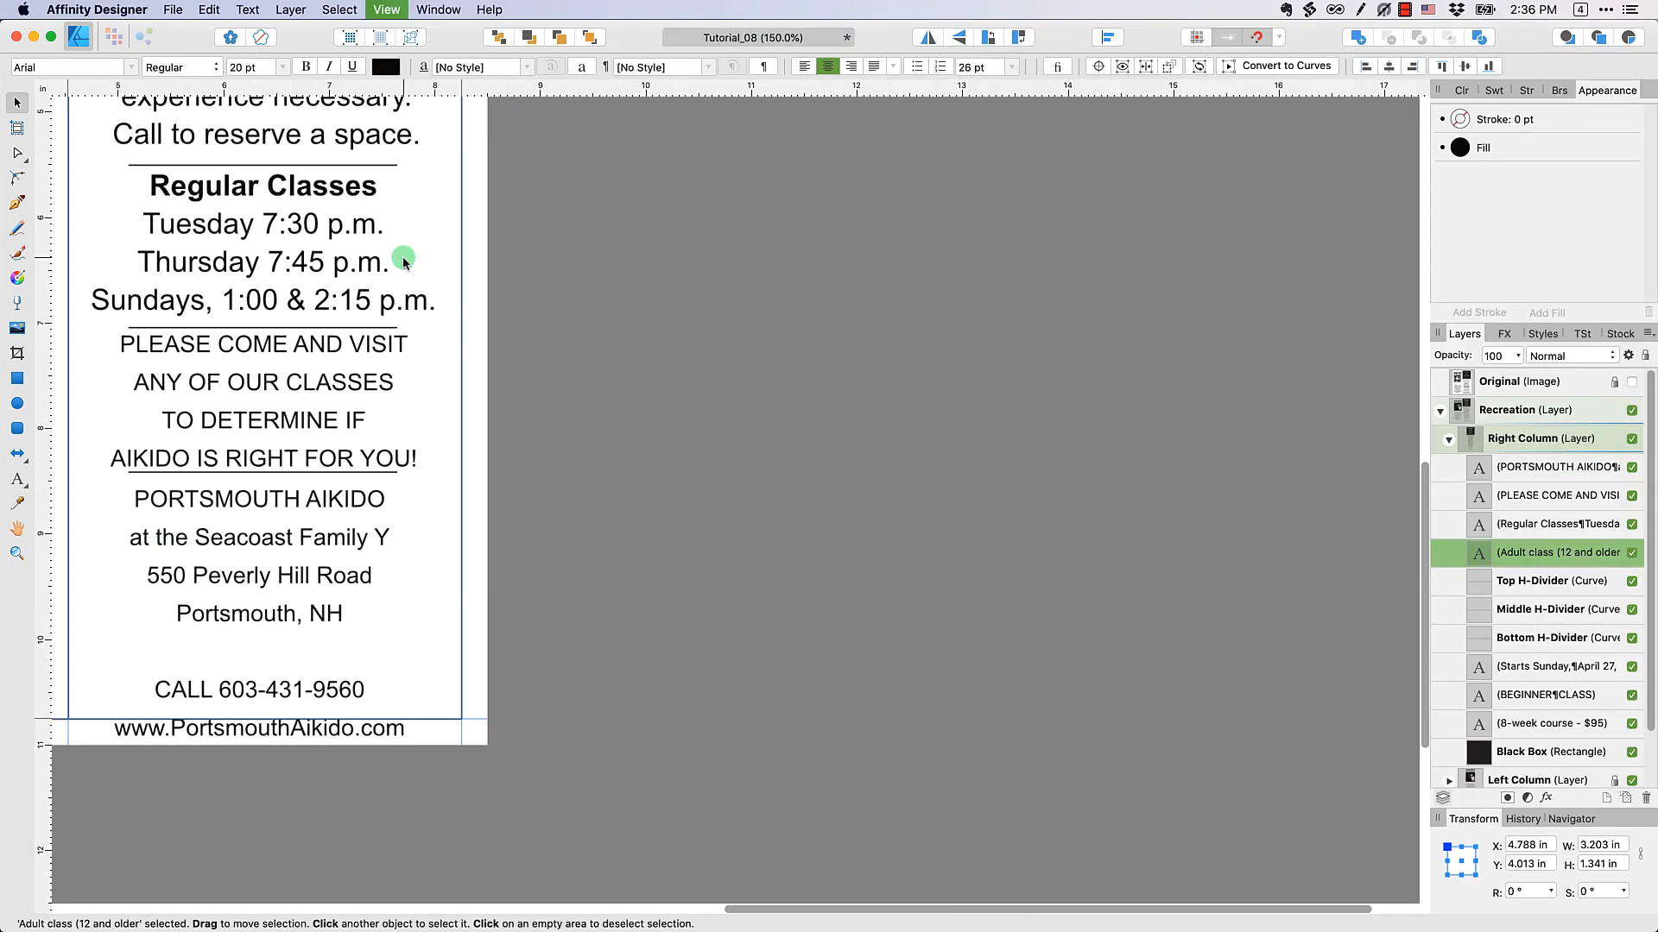
key("space")
left_click_drag(379, 231, 825, 498)
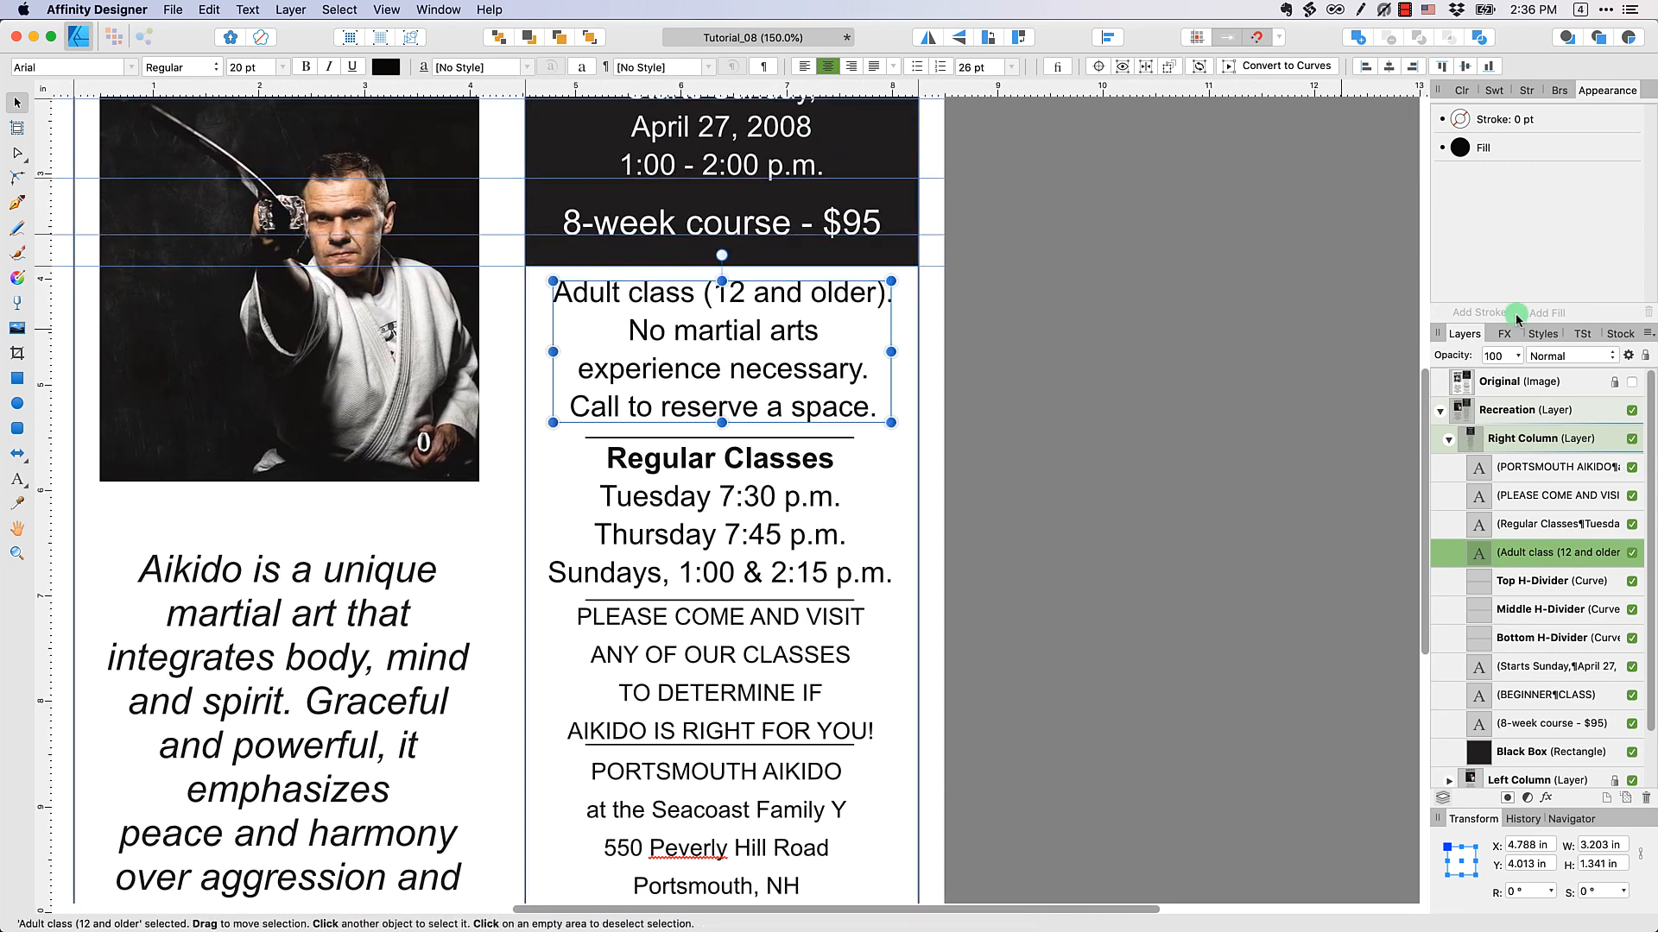
left_click(1629, 384)
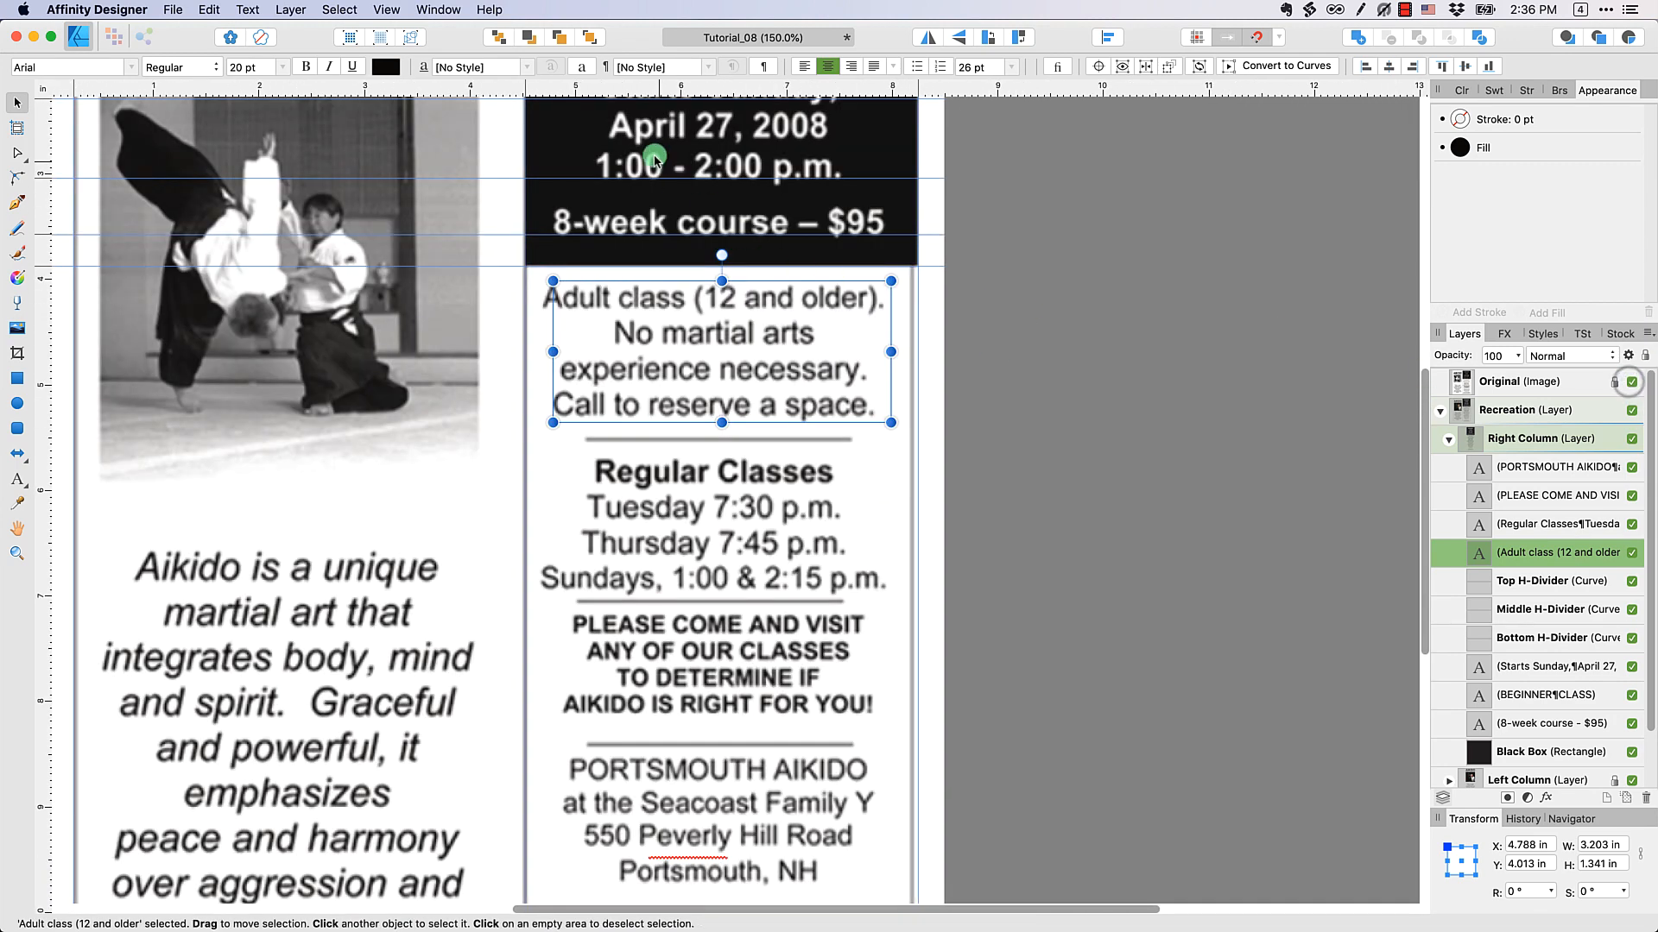
left_click_drag(616, 81, 606, 412)
left_click(1631, 381)
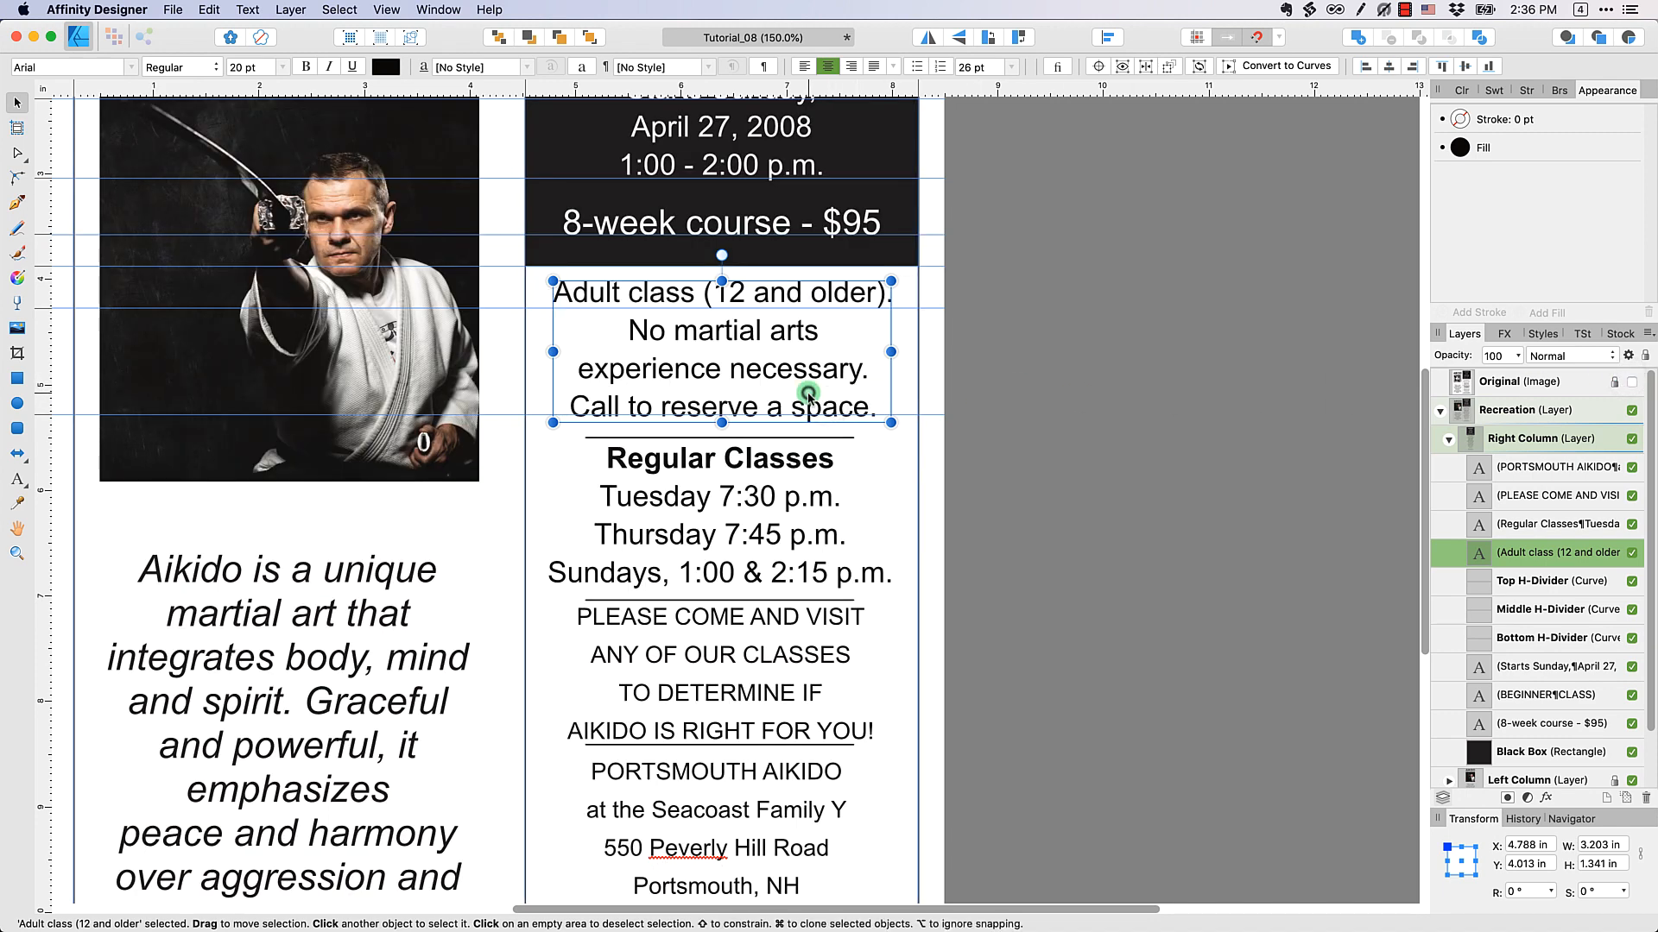
Set the leading of the whole "Adult class" text block to 24 pt
double_click(808, 394)
triple_click(808, 359)
left_click(811, 370)
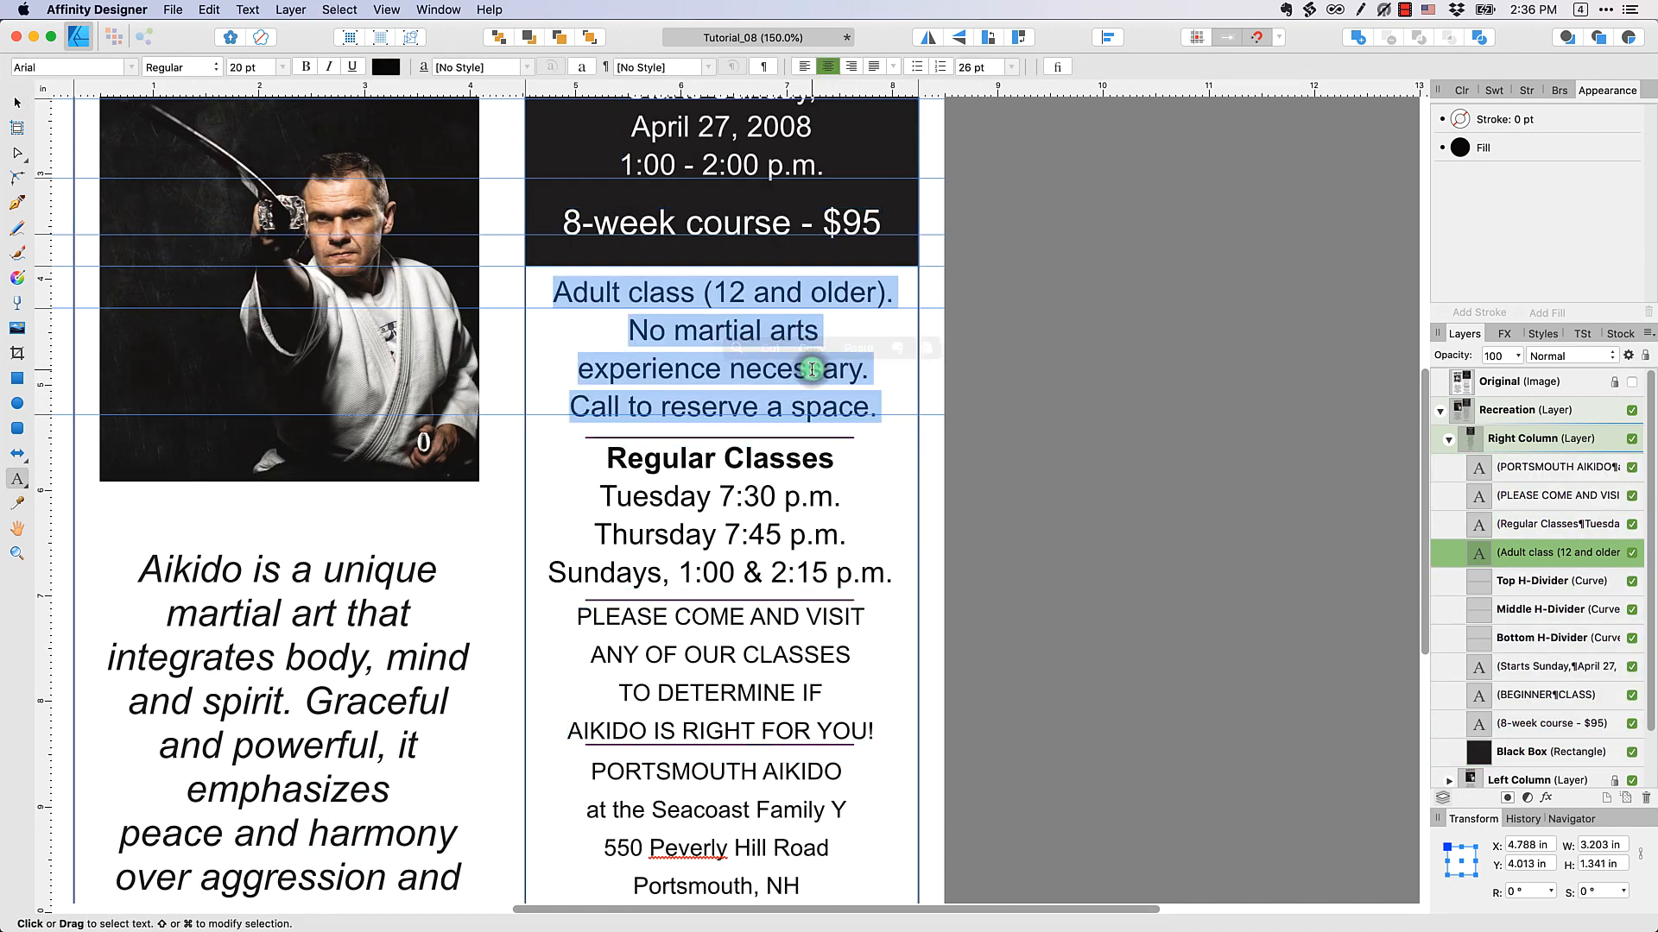
left_click(1009, 69)
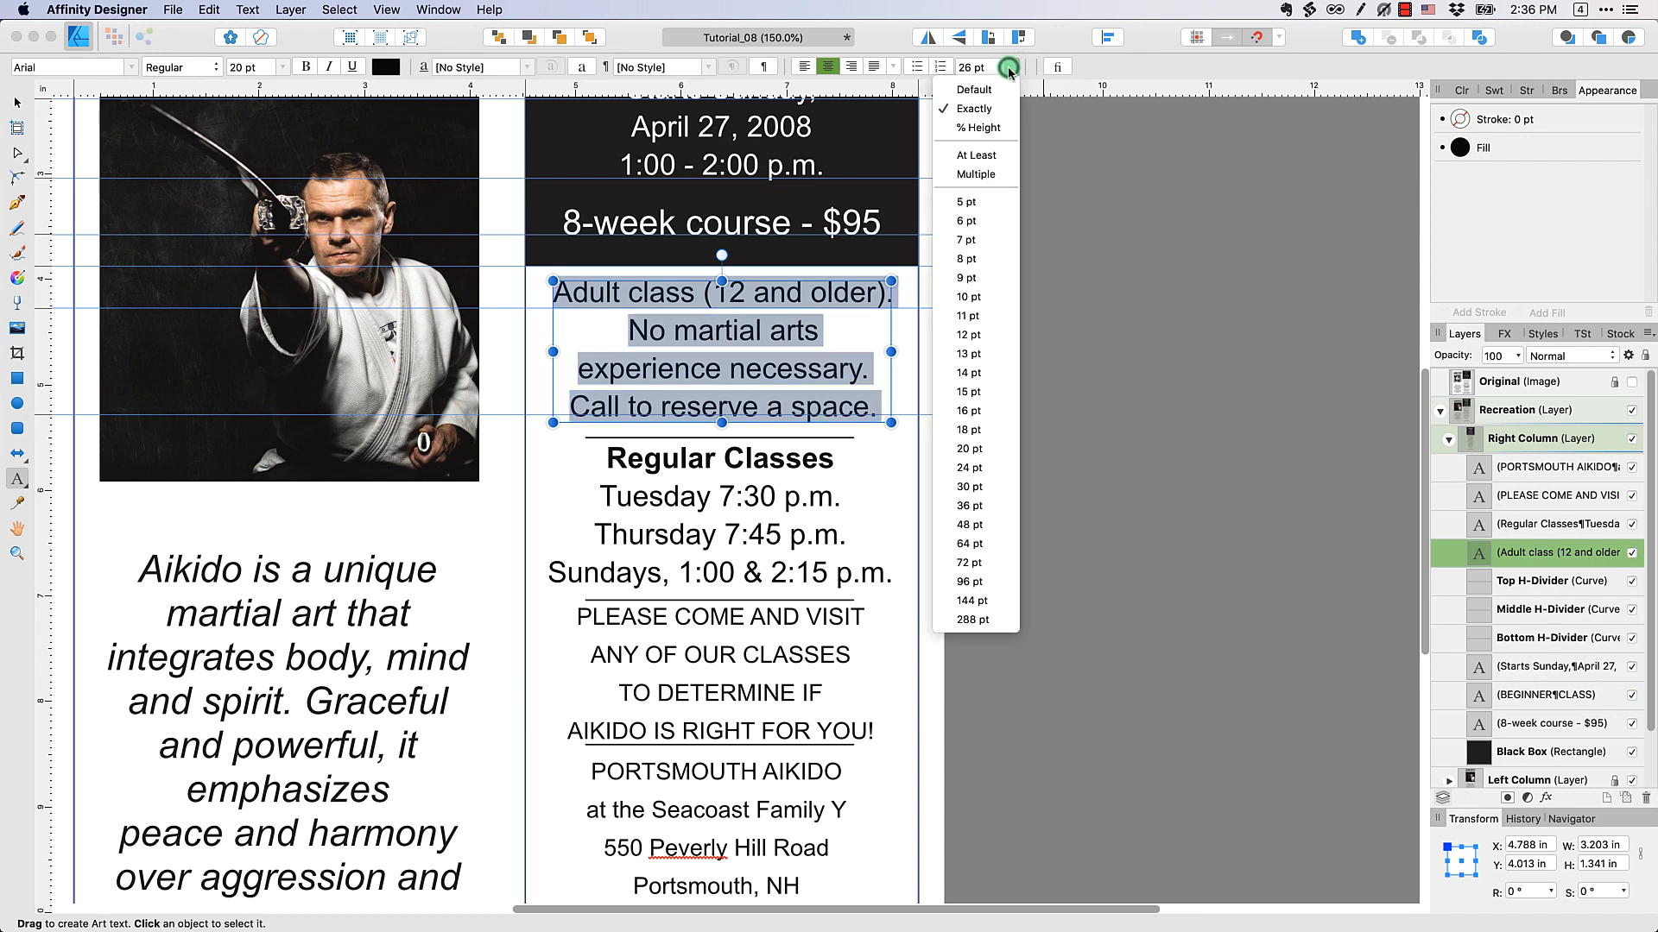
left_click(1004, 469)
left_click(1001, 468)
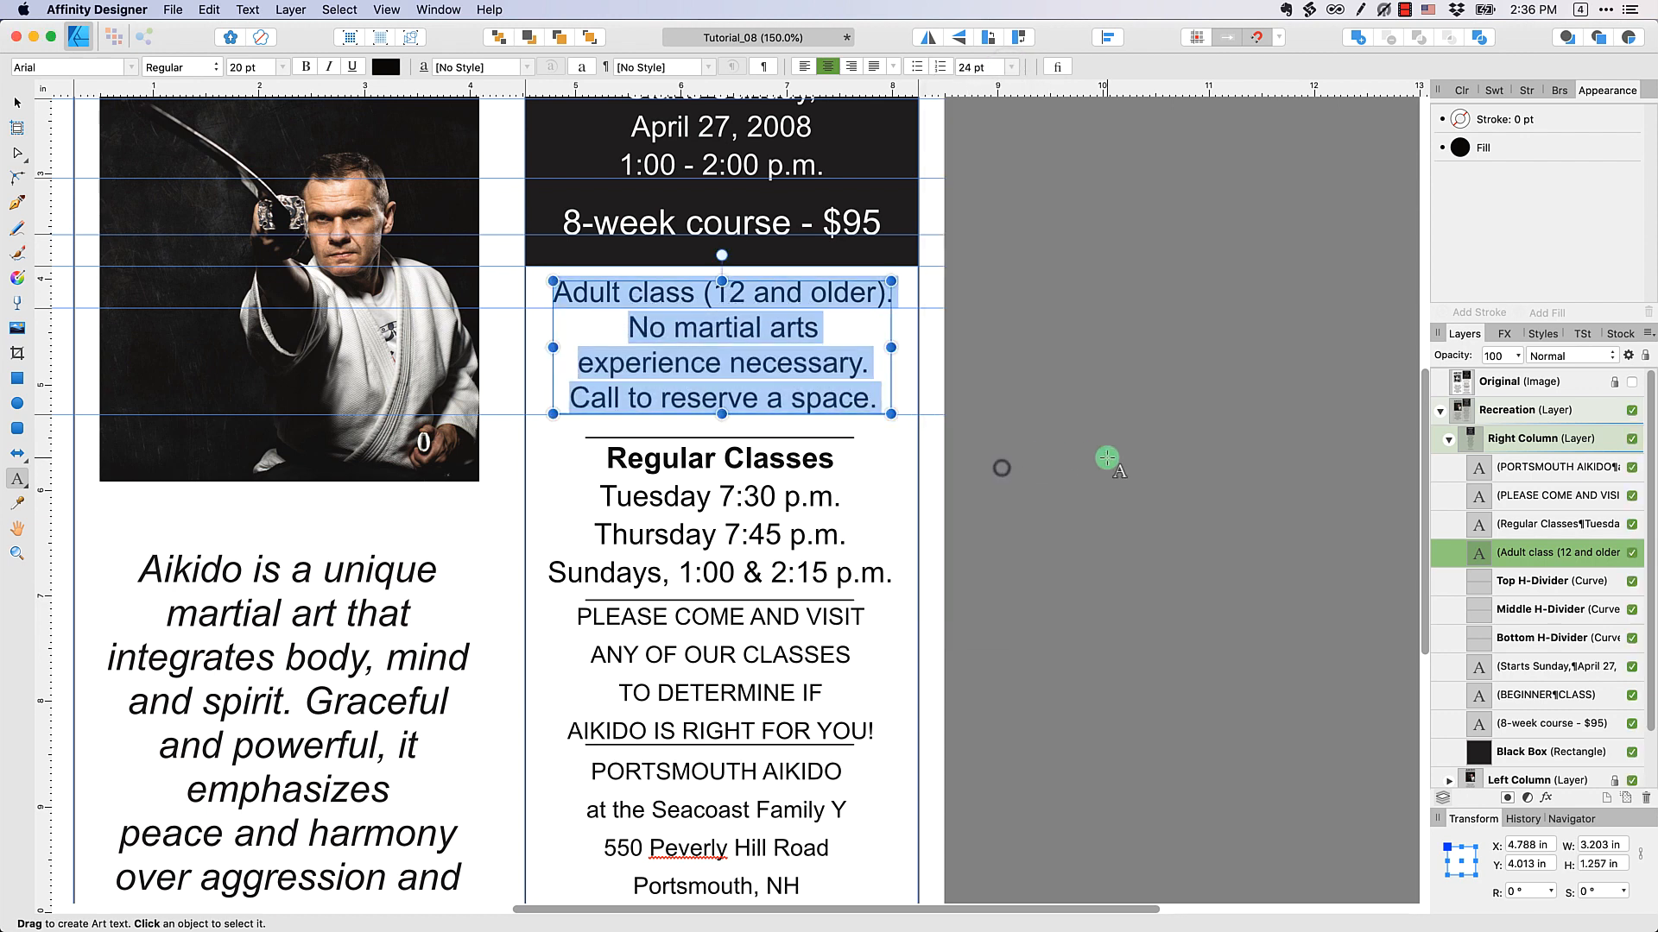
left_click(1107, 459)
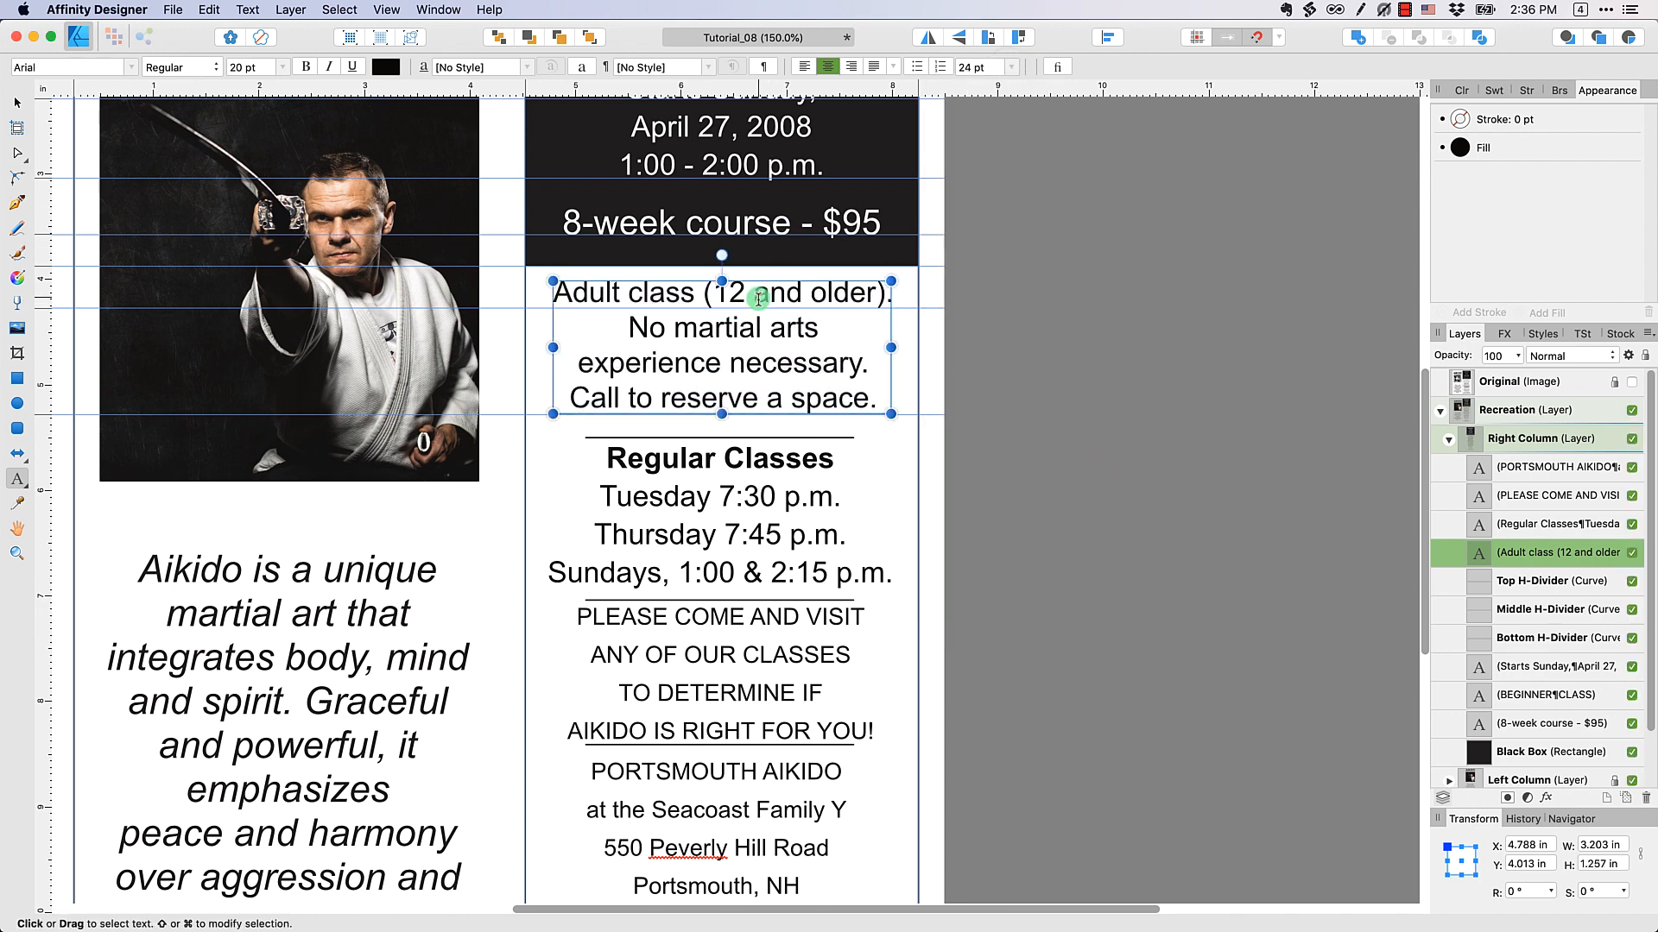
Move the "Adult class" text block down slightly so its first and last baselines line up with the guides
left_click(19, 105)
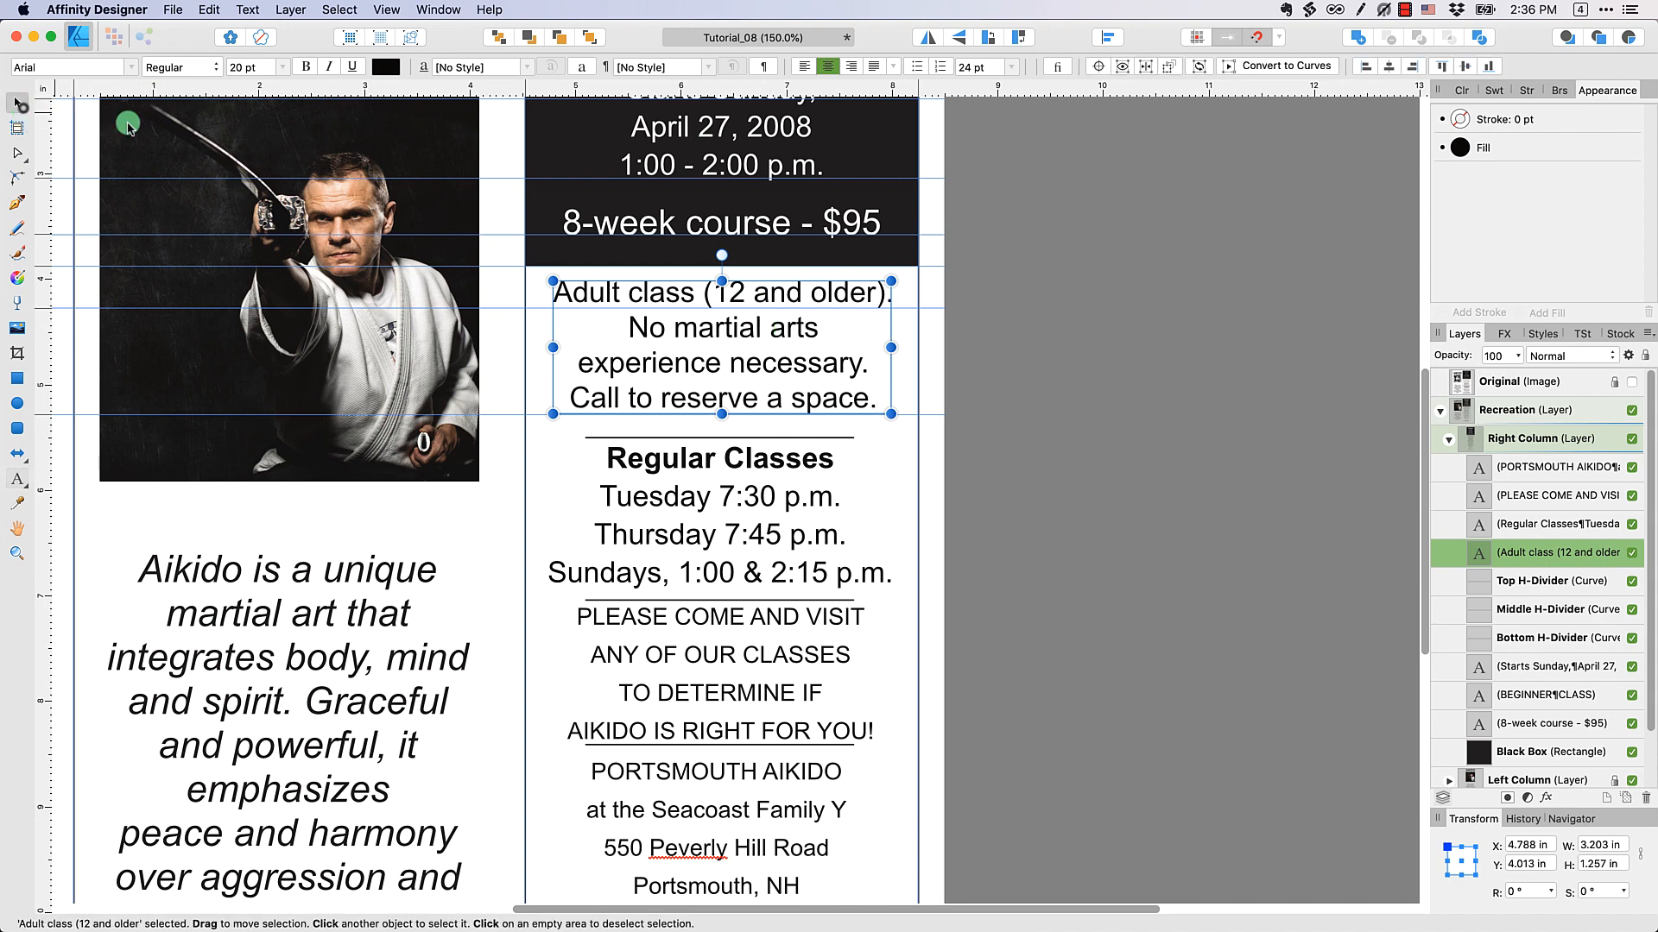
left_click_drag(742, 337, 744, 339)
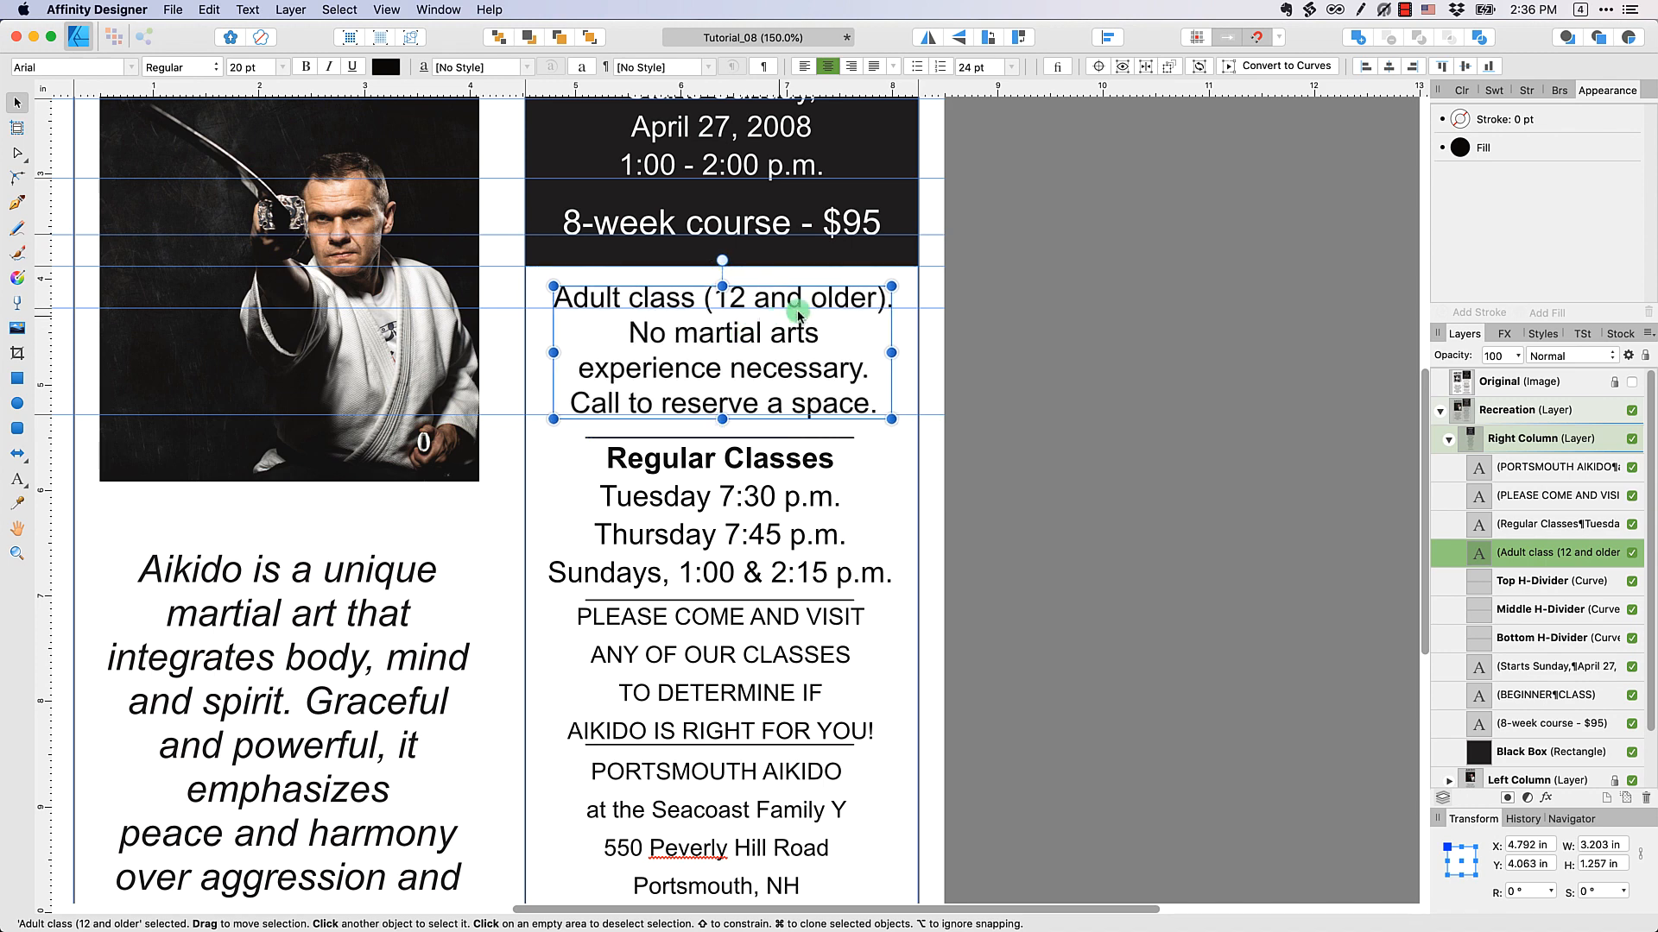
left_click(1136, 355)
With the Original image shown, place guides at the baselines of "Regular Classes" and the "Sundays" line, then hide the image
left_click(799, 497)
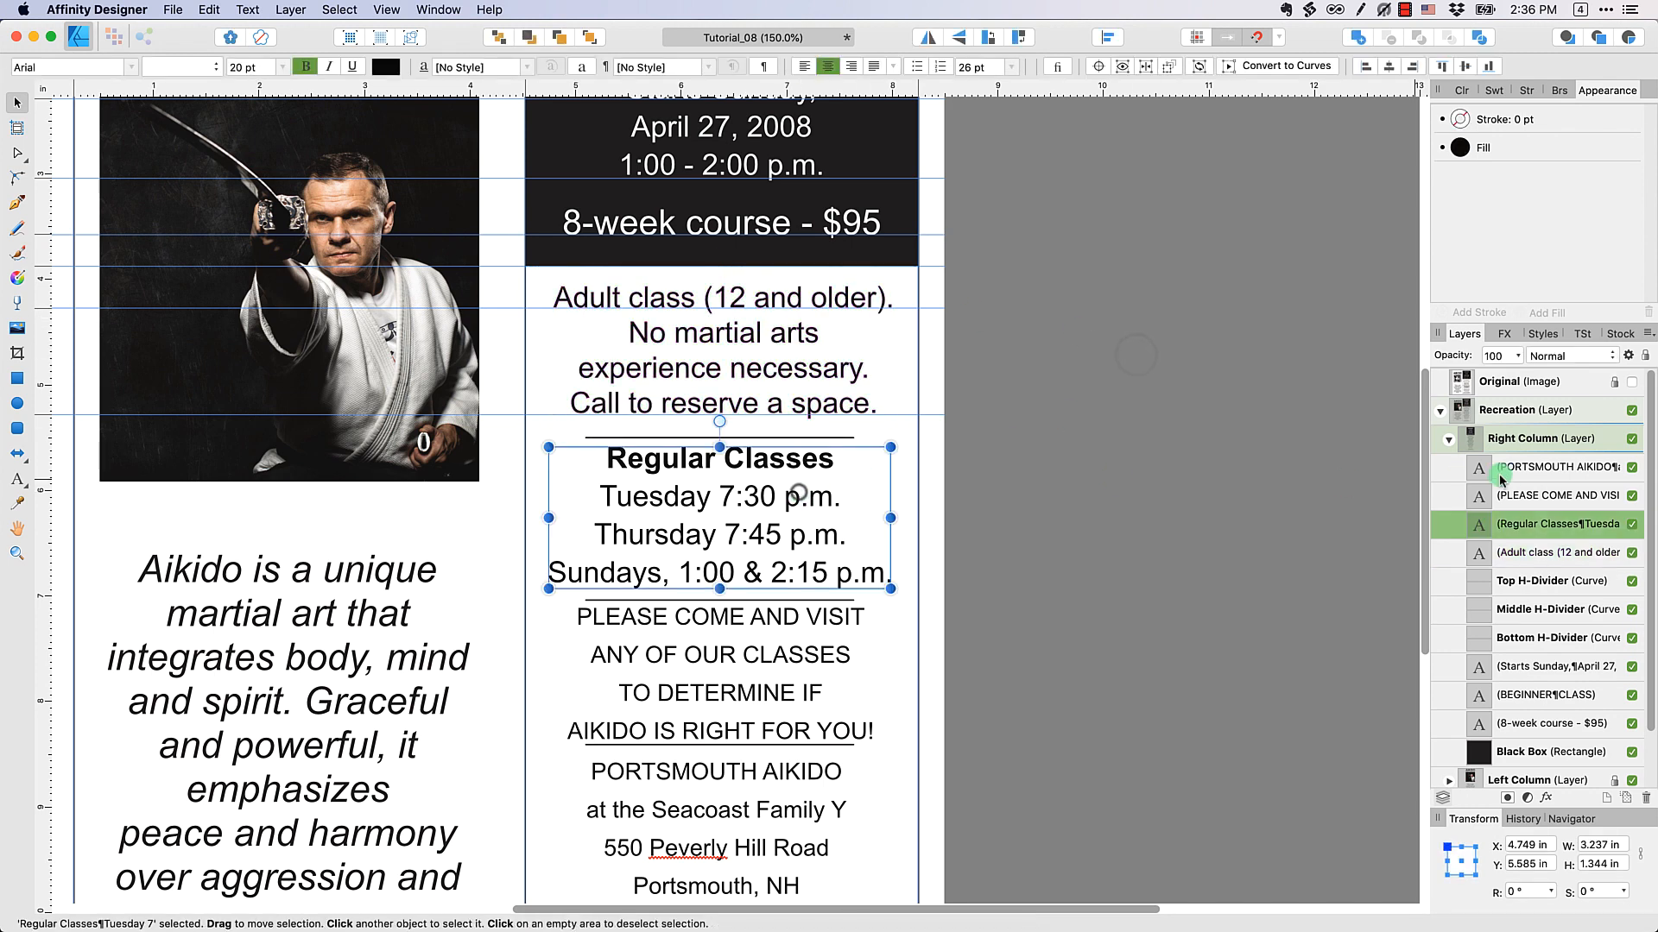
left_click(1631, 382)
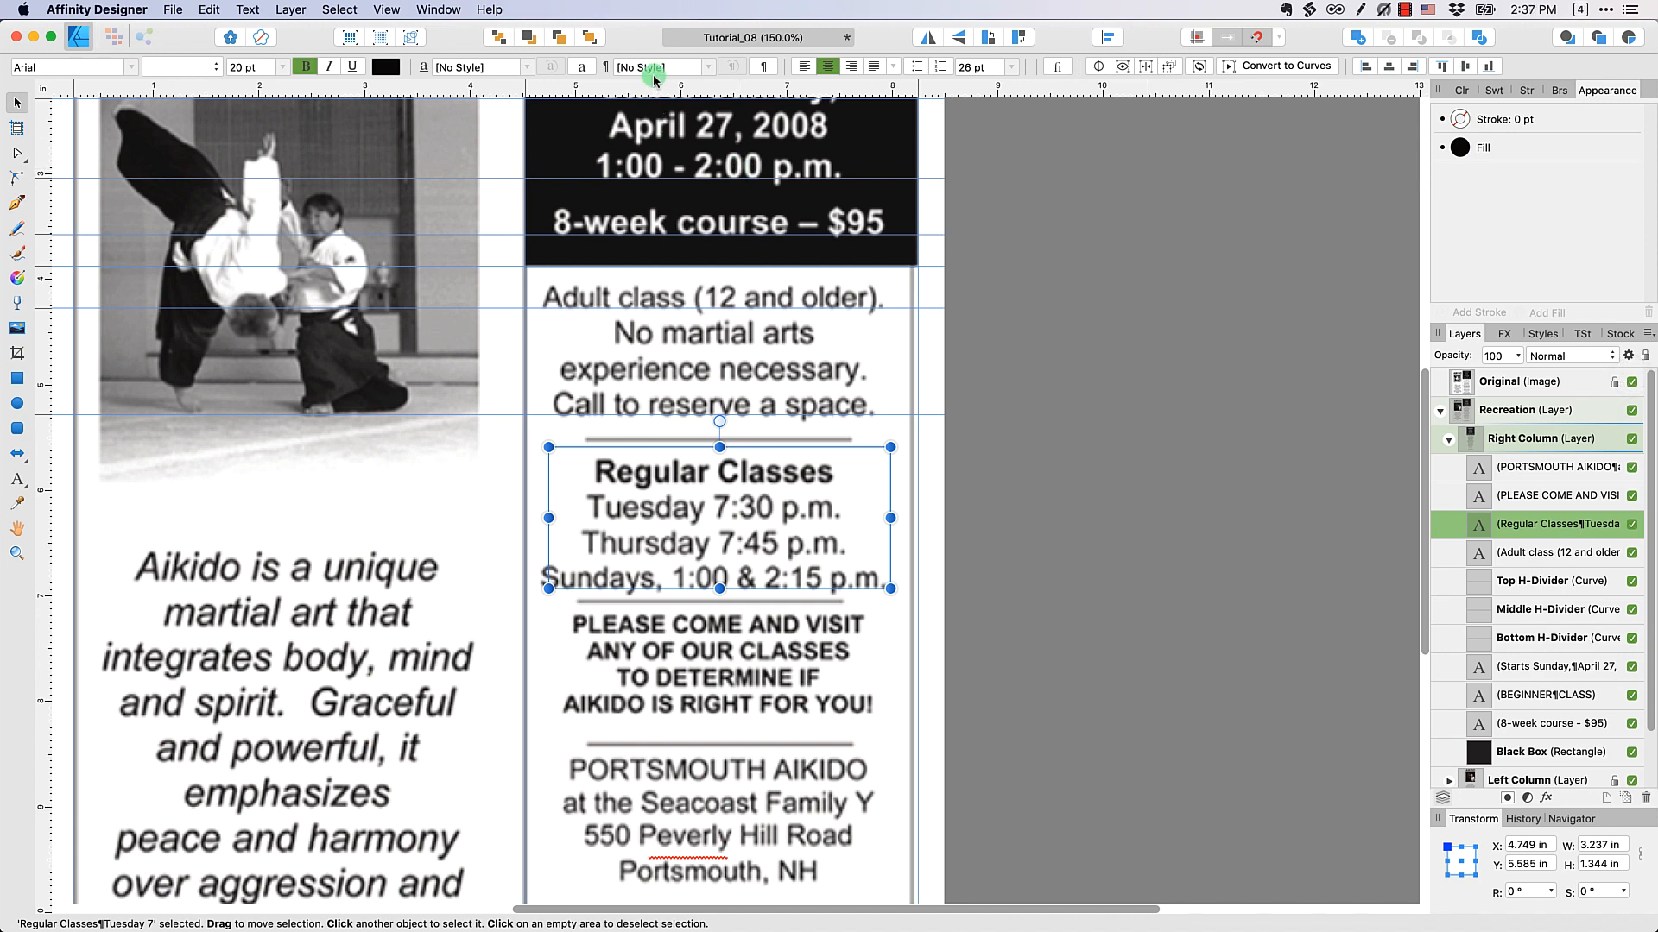
left_click_drag(591, 87, 639, 482)
left_click_drag(580, 91, 678, 588)
left_click(1144, 448)
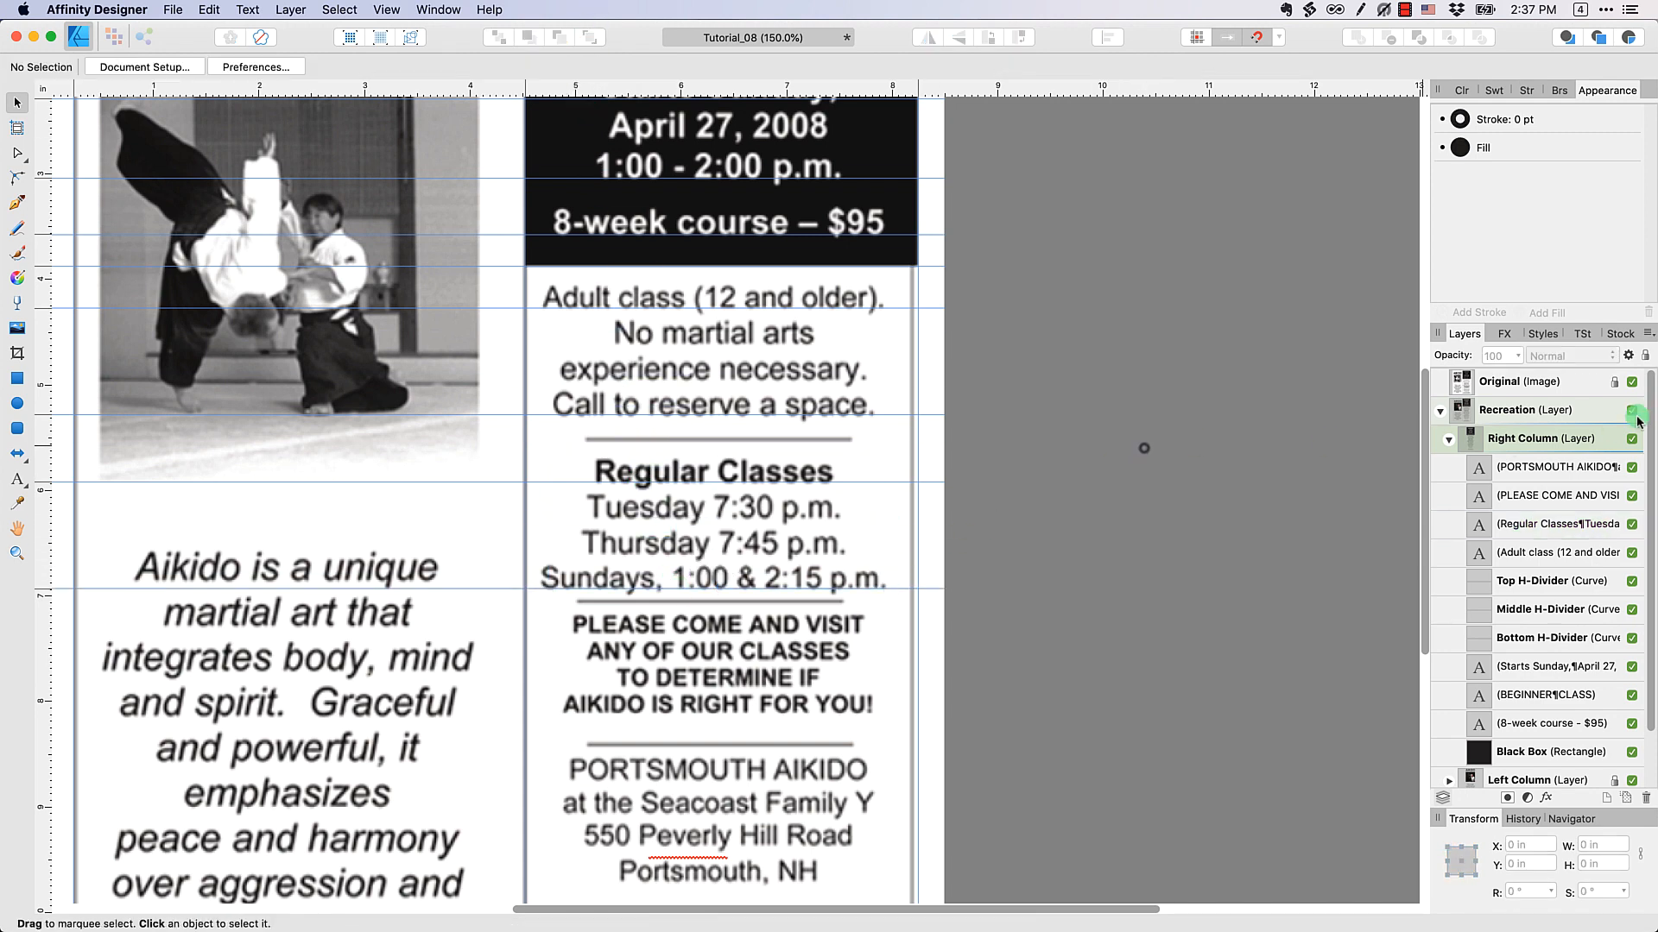
left_click(1627, 381)
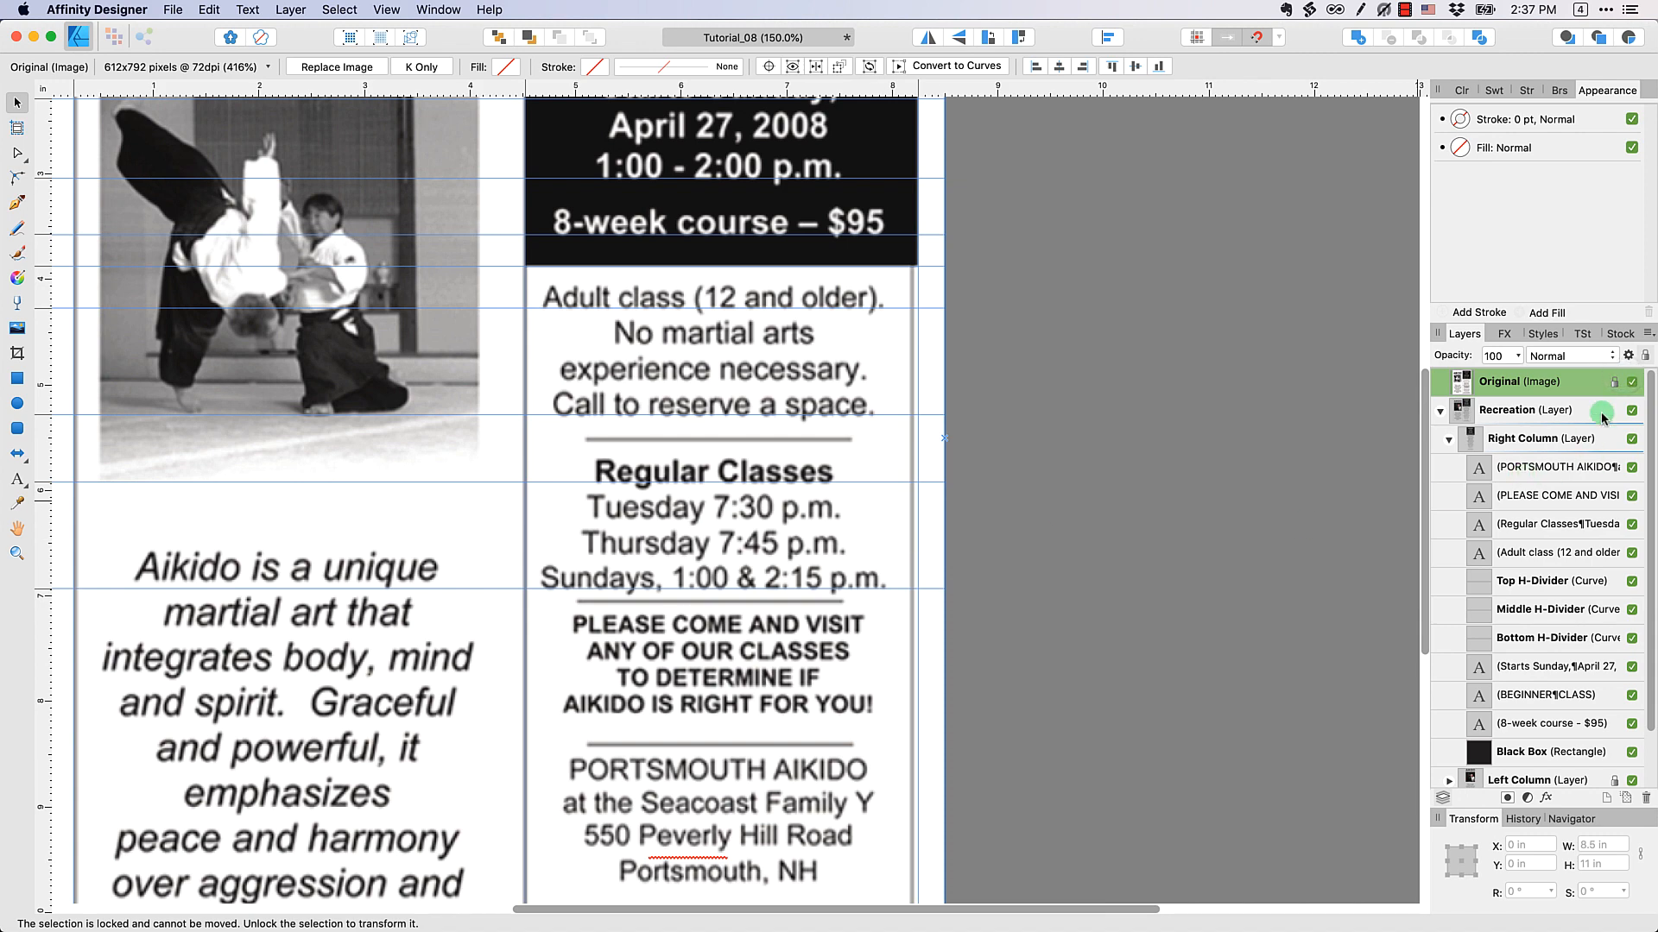
left_click(1631, 381)
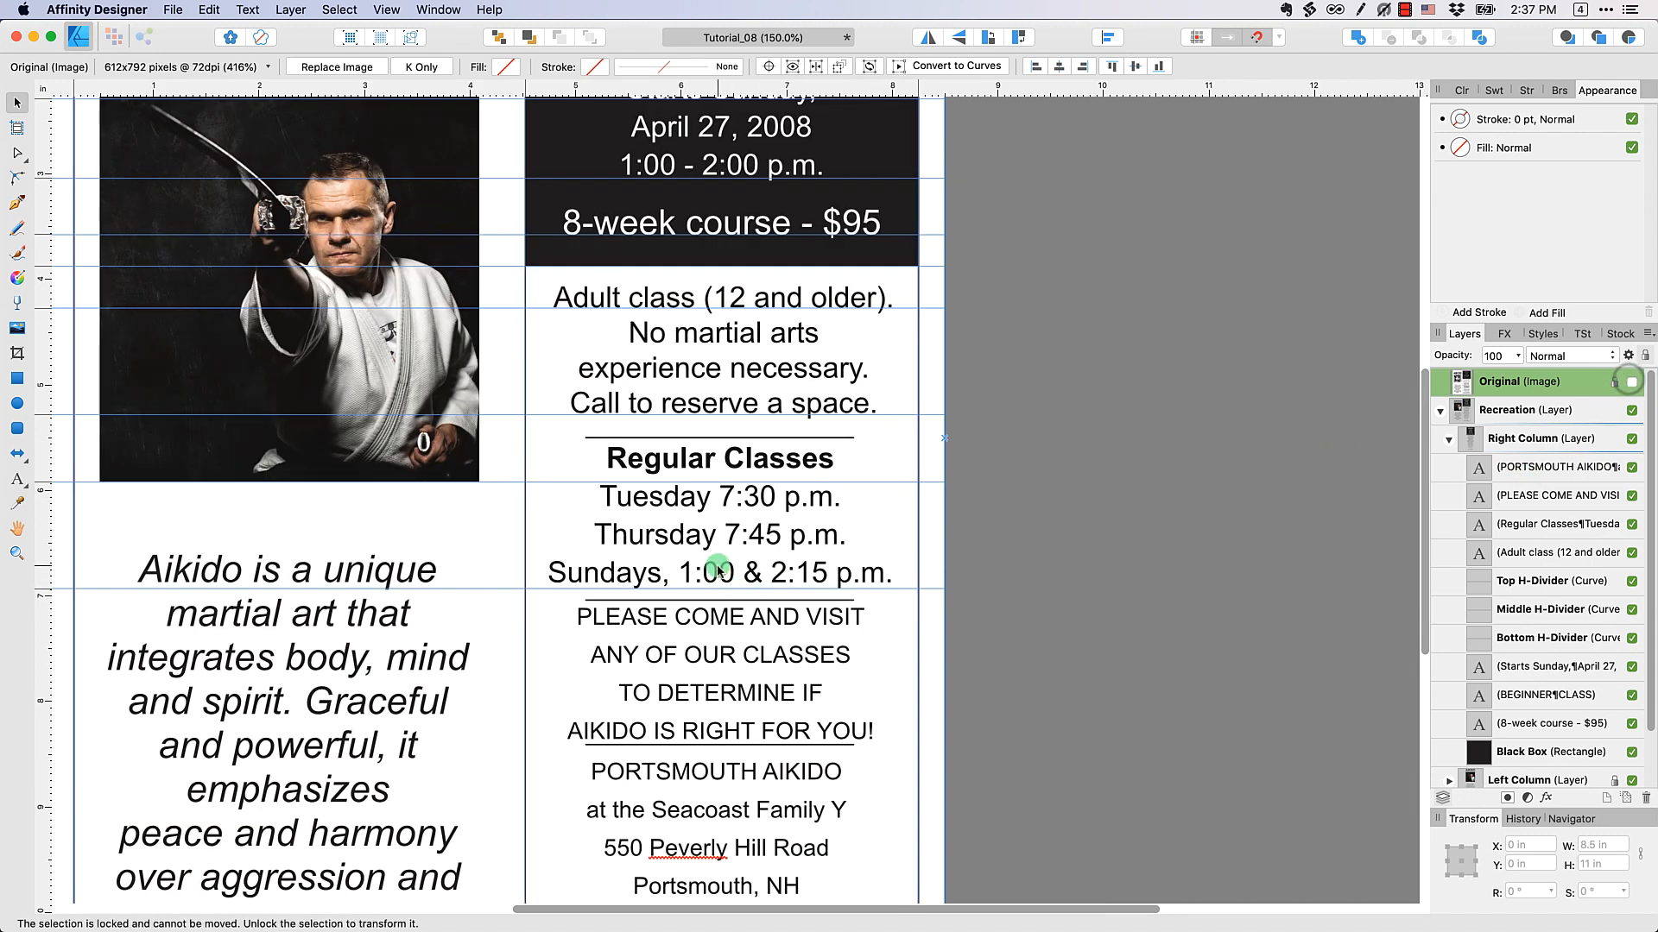
Set the leading of the "Regular Classes" text block to 24 pt
left_click(857, 578)
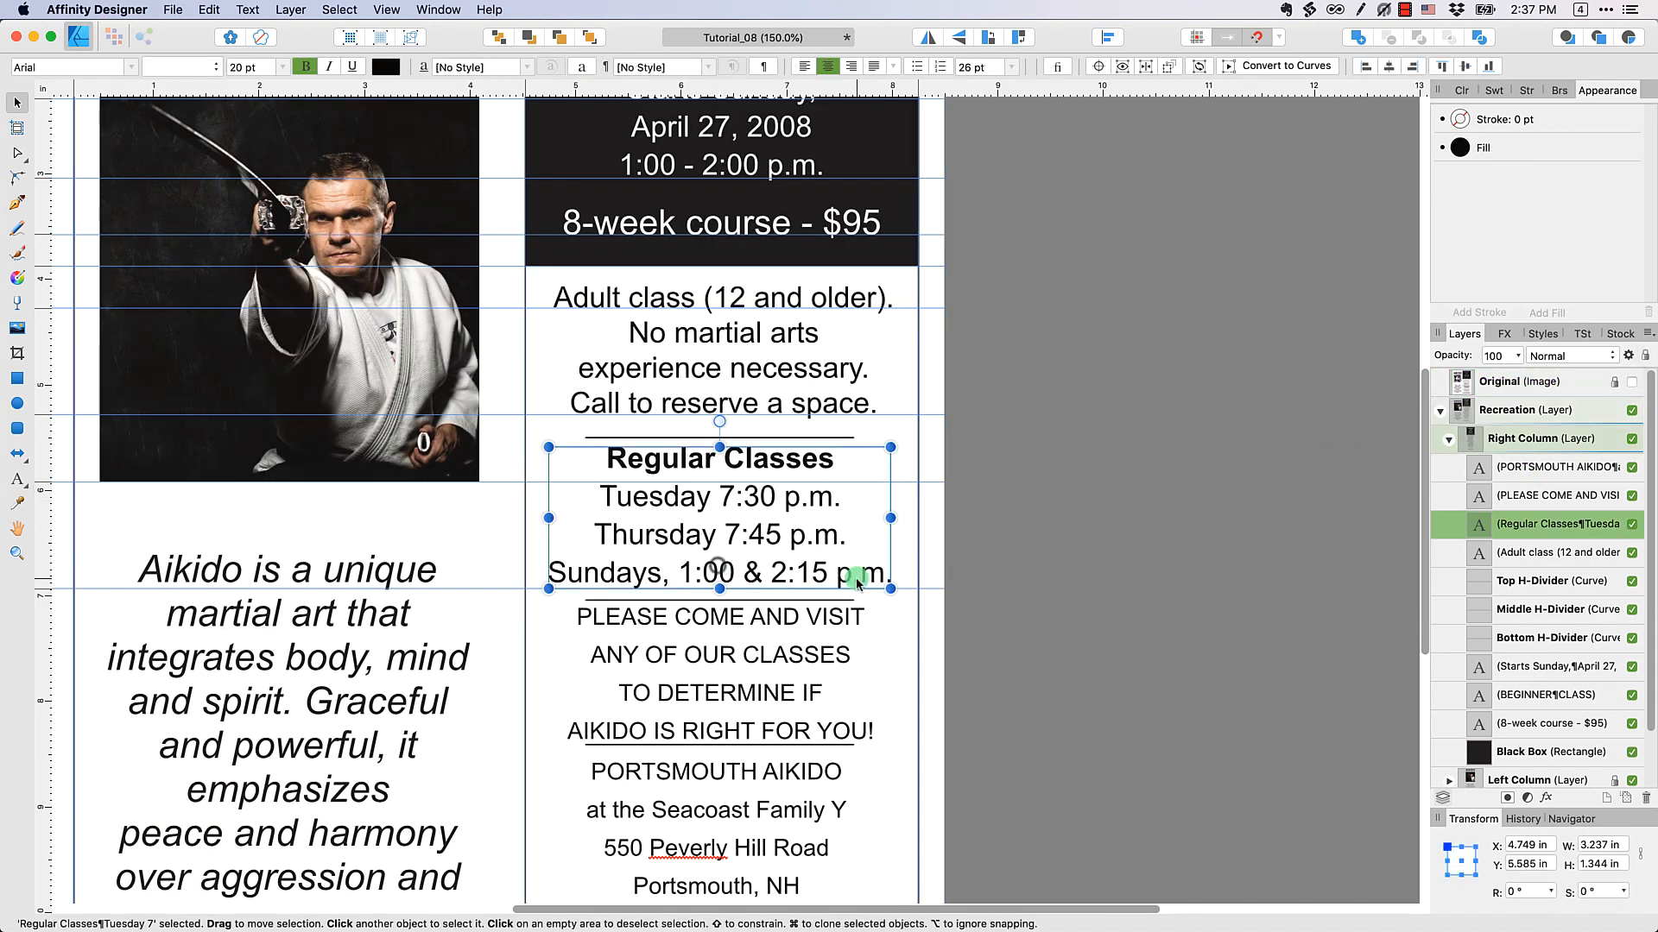
left_click(1006, 75)
left_click(977, 466)
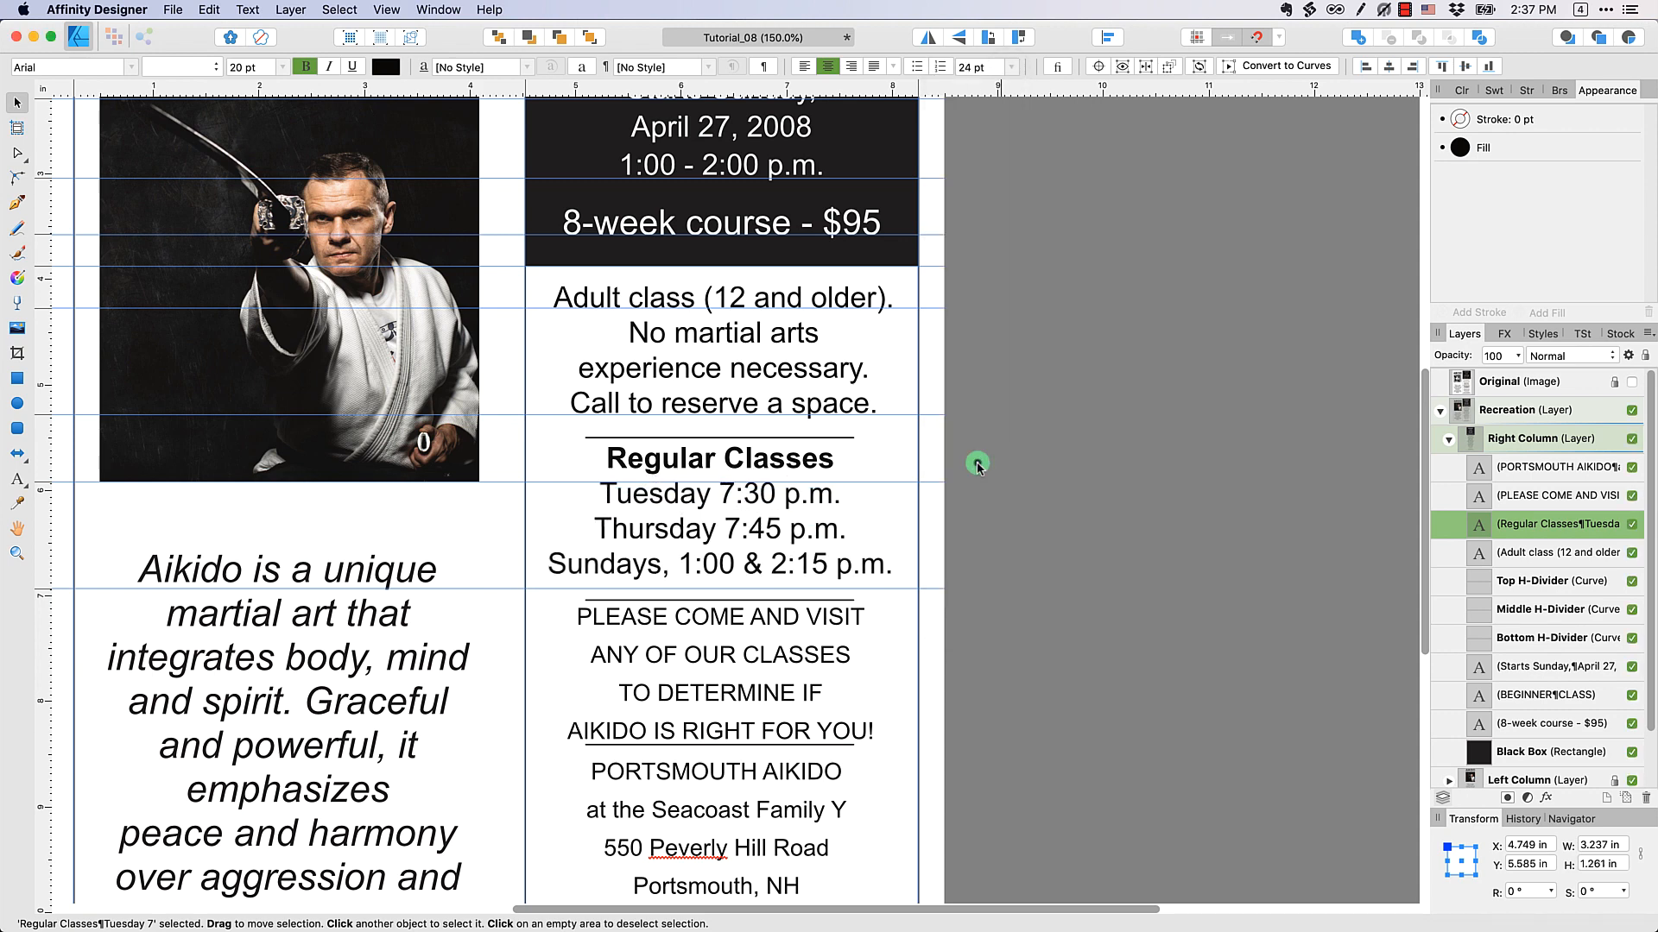
Move the "Regular Classes" text block down to align its first and last lines with the new guides
left_click(812, 467)
left_click_drag(811, 467, 813, 468)
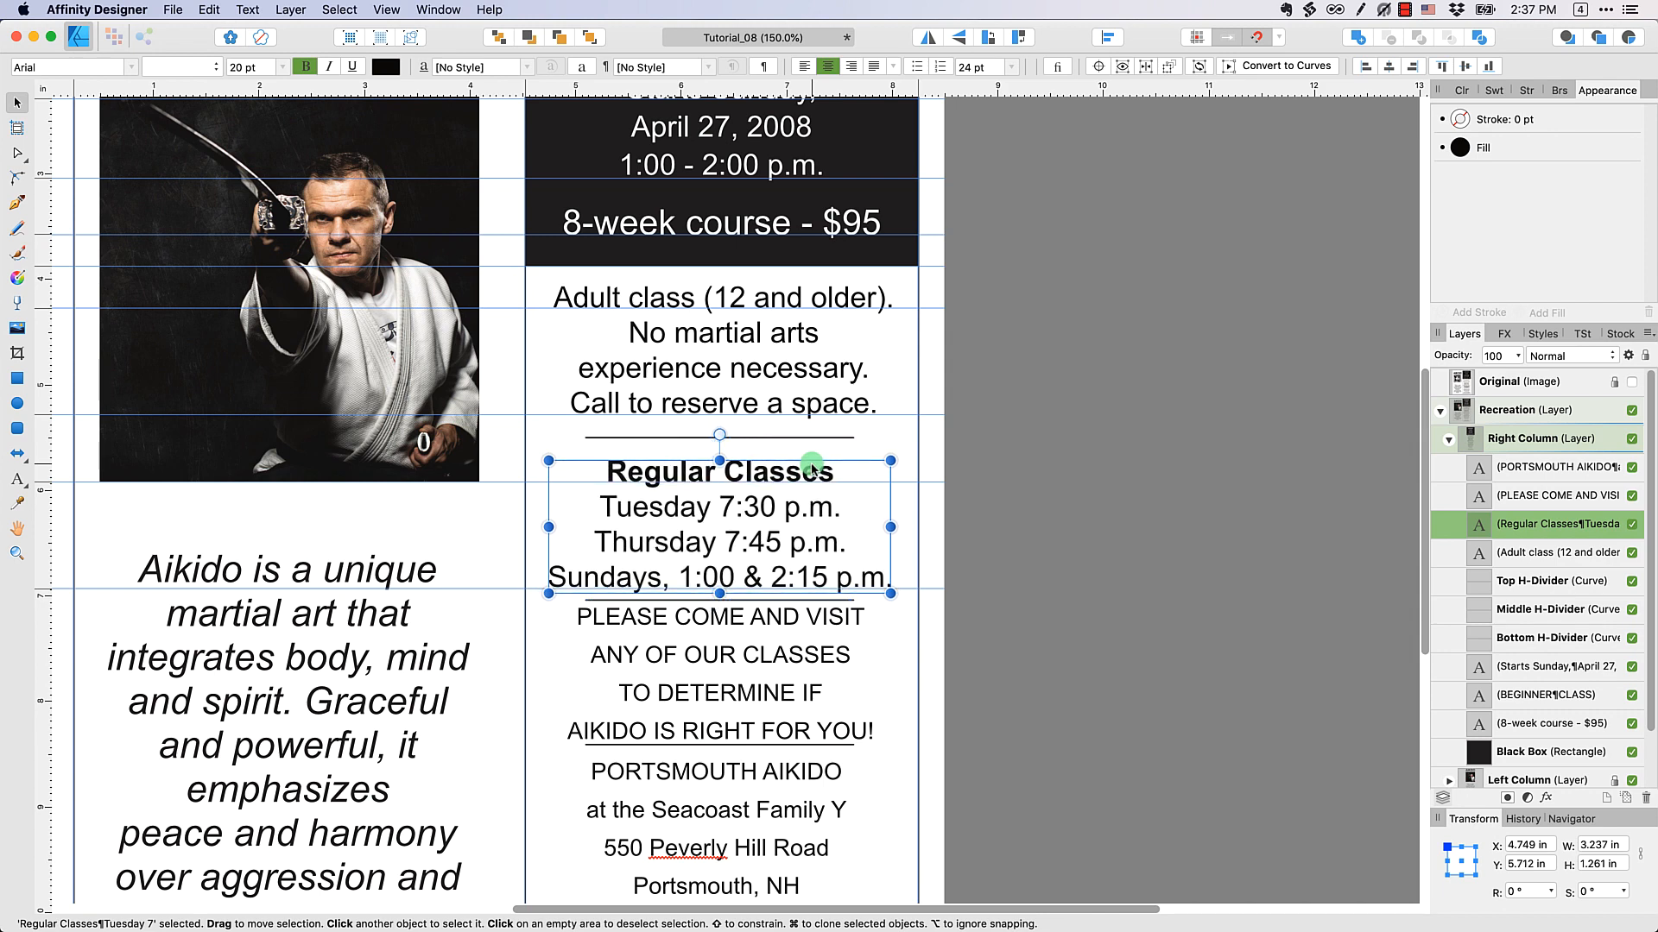
left_click(1024, 467)
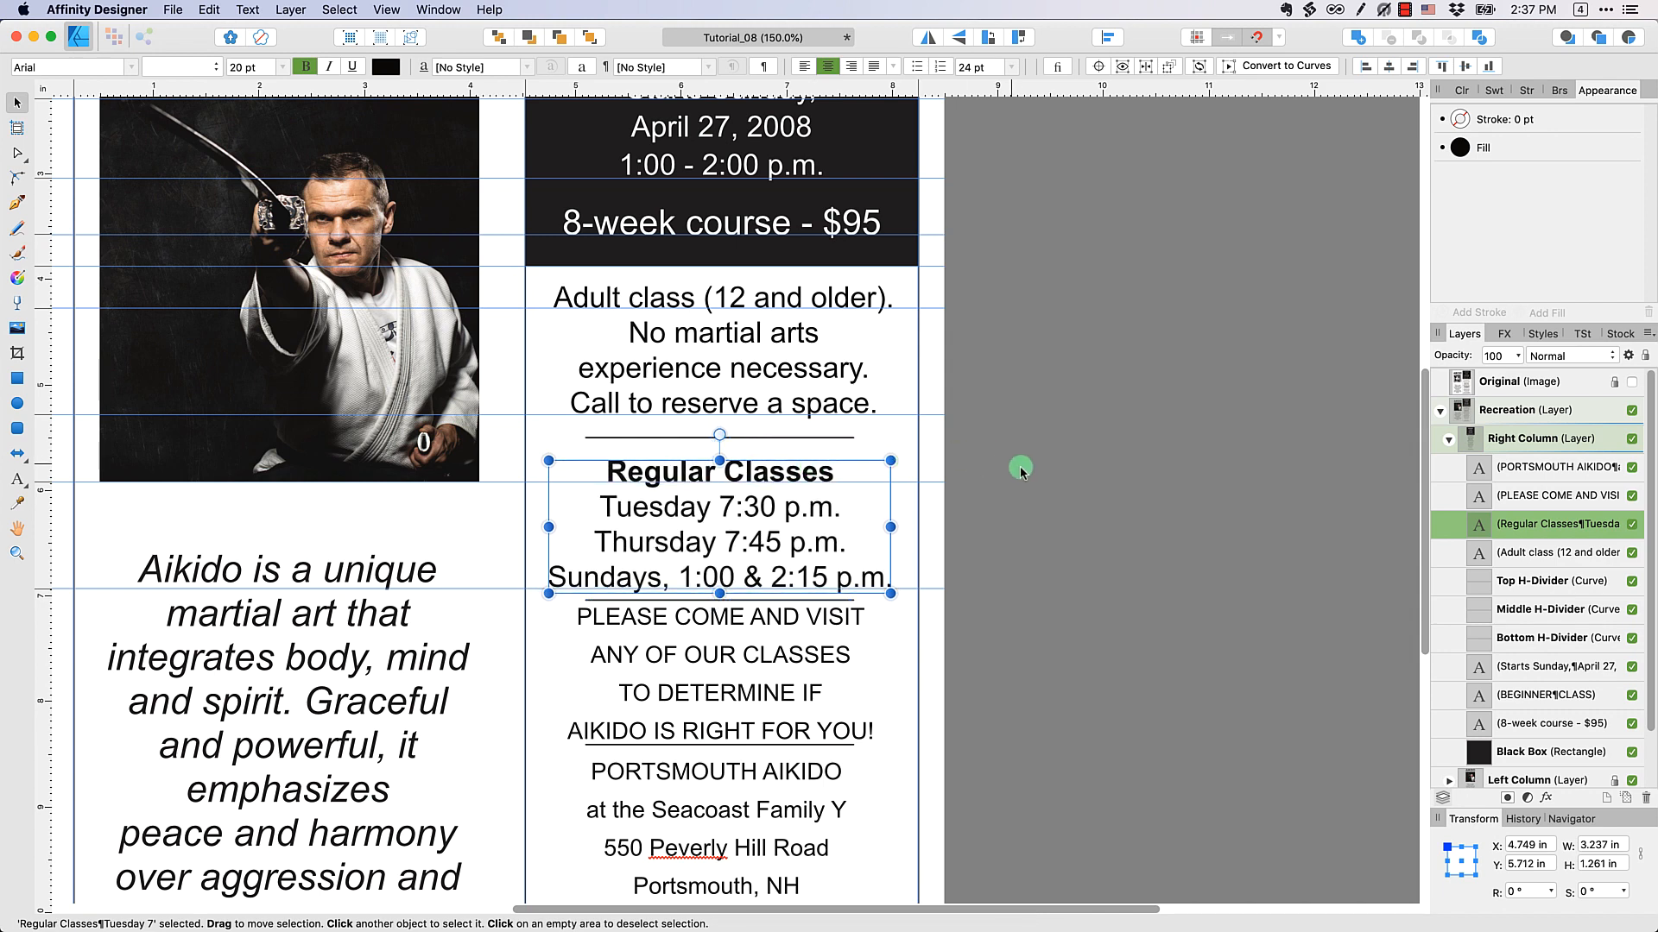
Using the Original image temporarily shown, place guides at the baselines of "PLEASE COME AND VISIT" and "AIKIDO IS RIGHT FOR YOU!"
left_click(1631, 382)
left_click(833, 665)
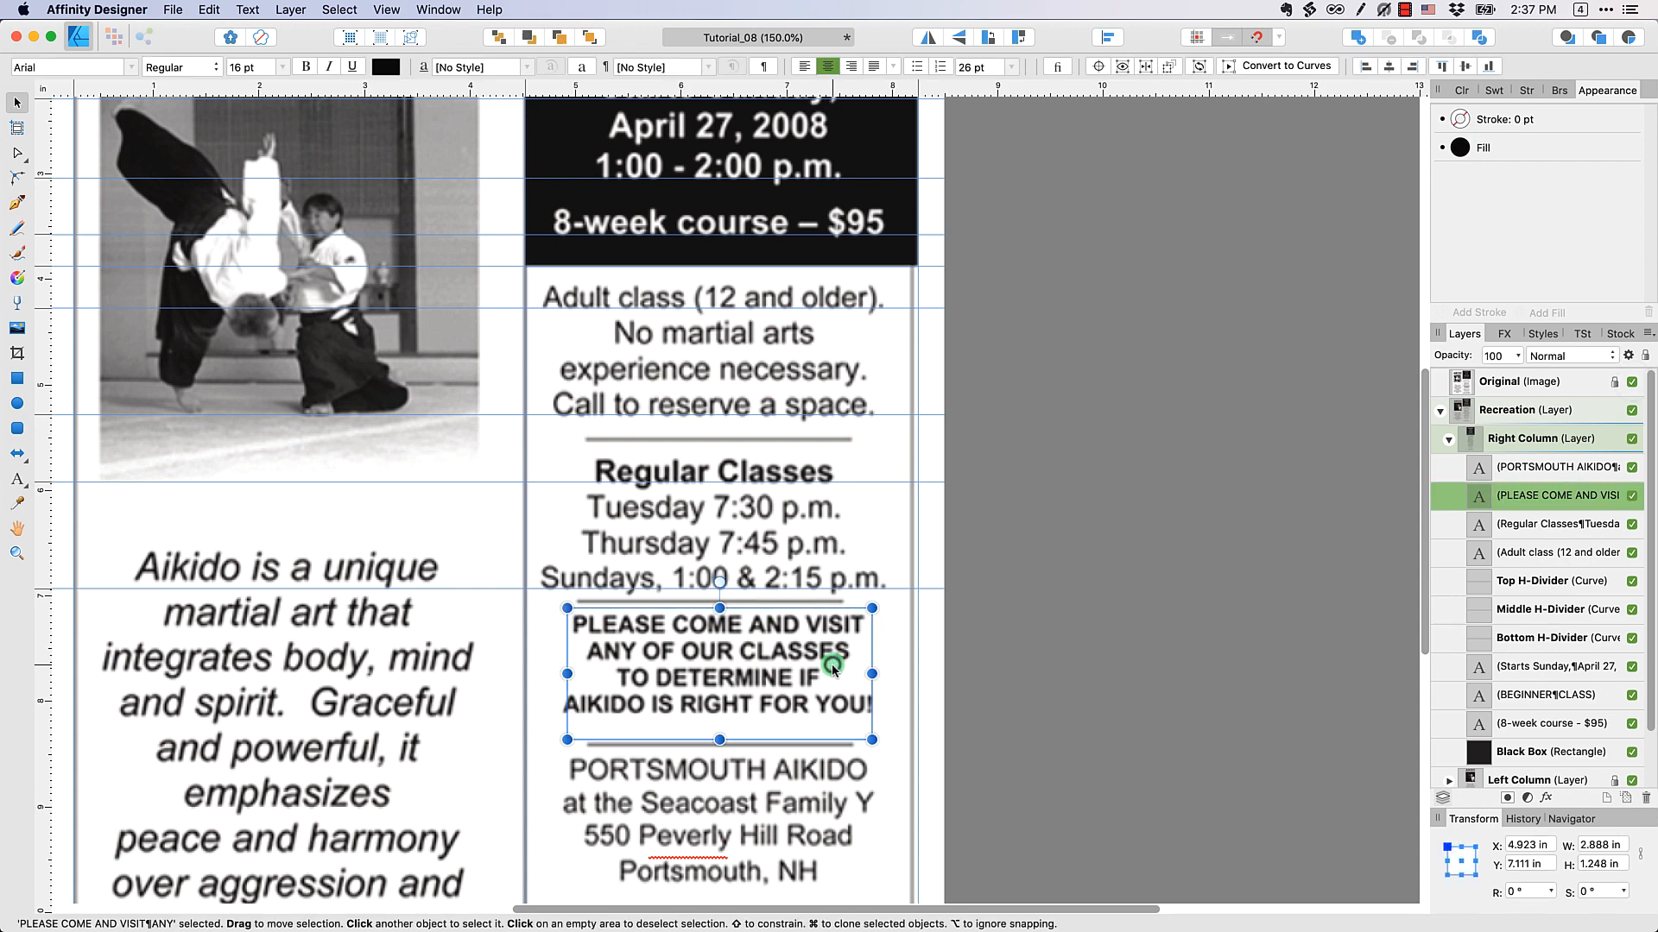
left_click_drag(659, 102, 690, 635)
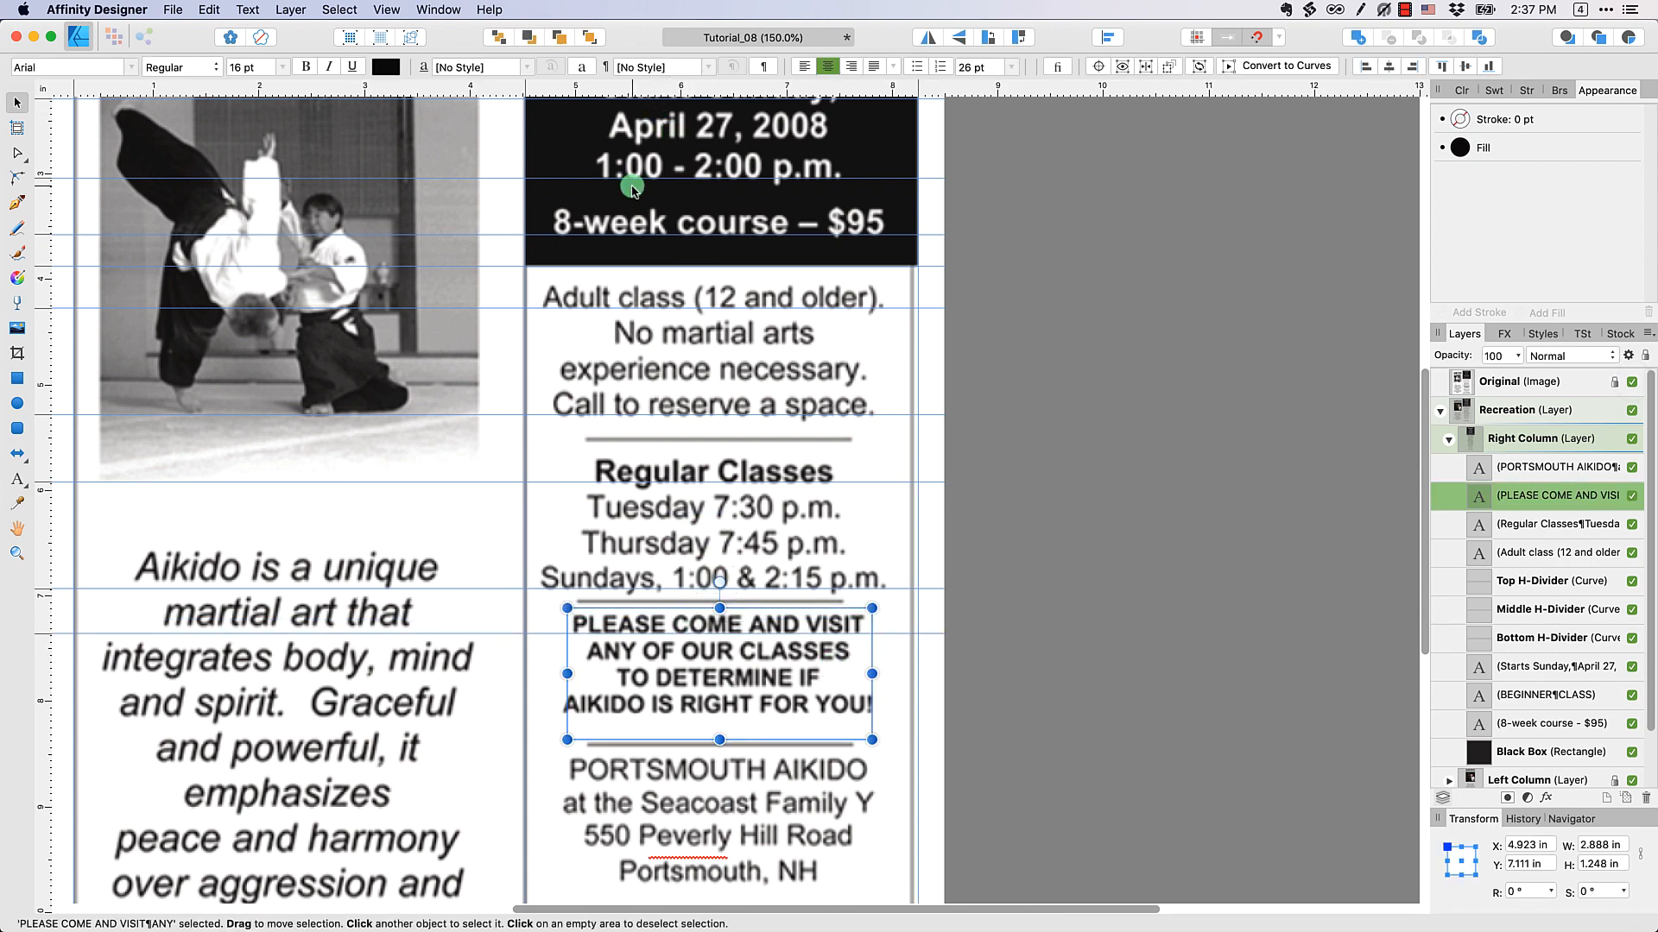
left_click_drag(612, 93, 630, 714)
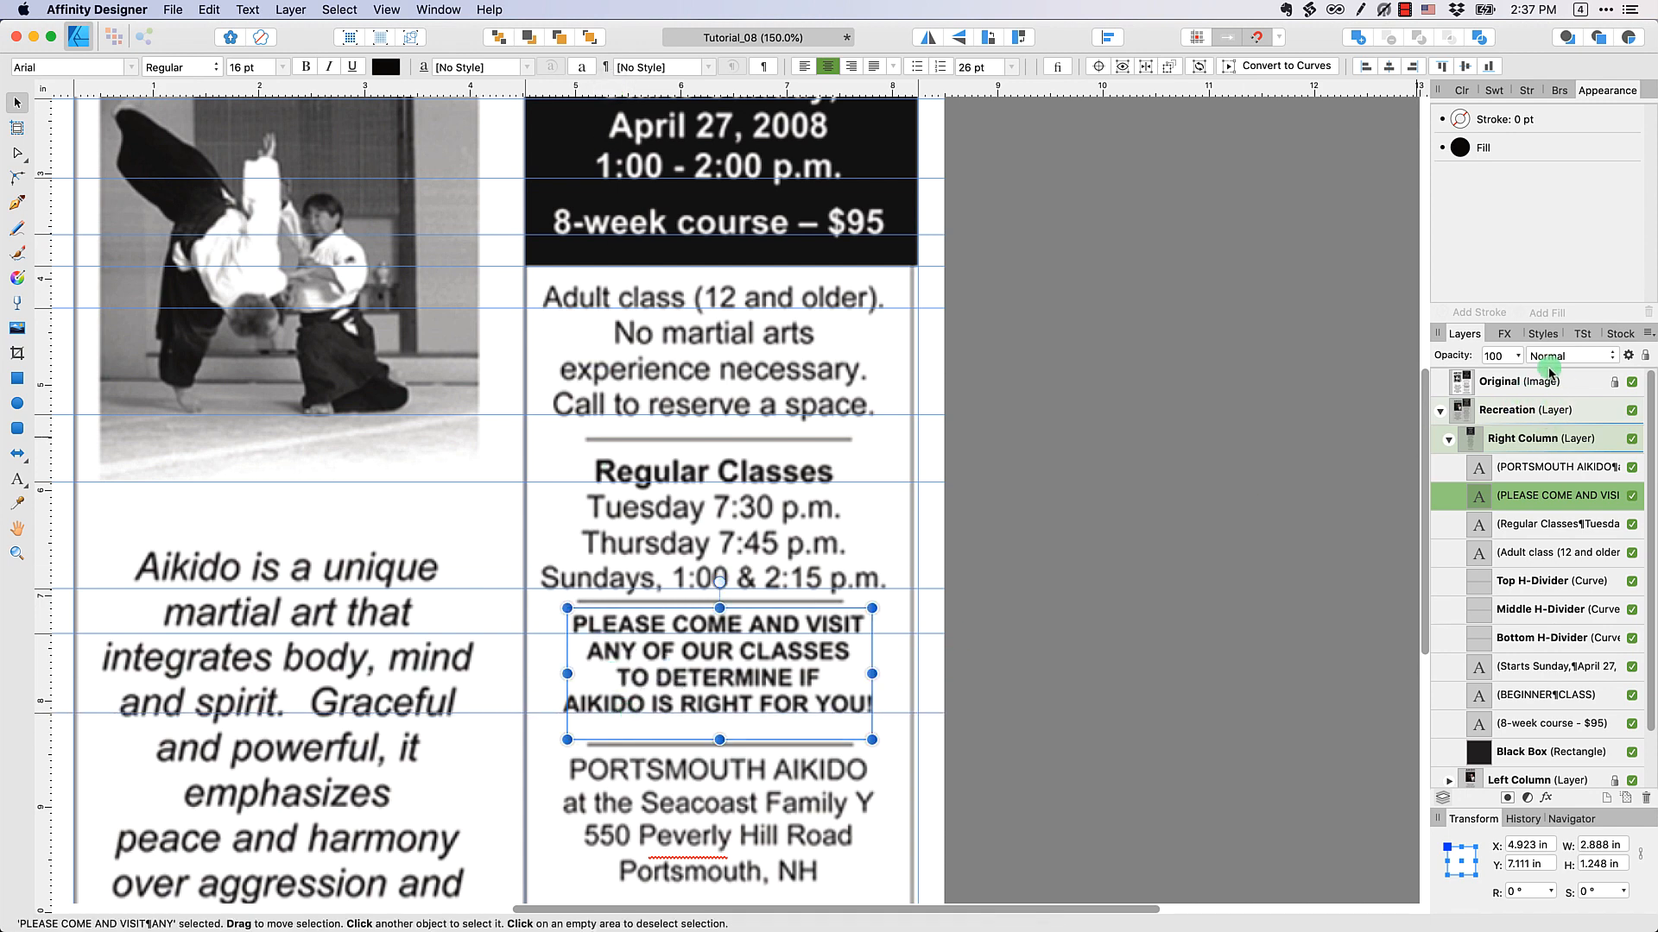
left_click(1548, 380)
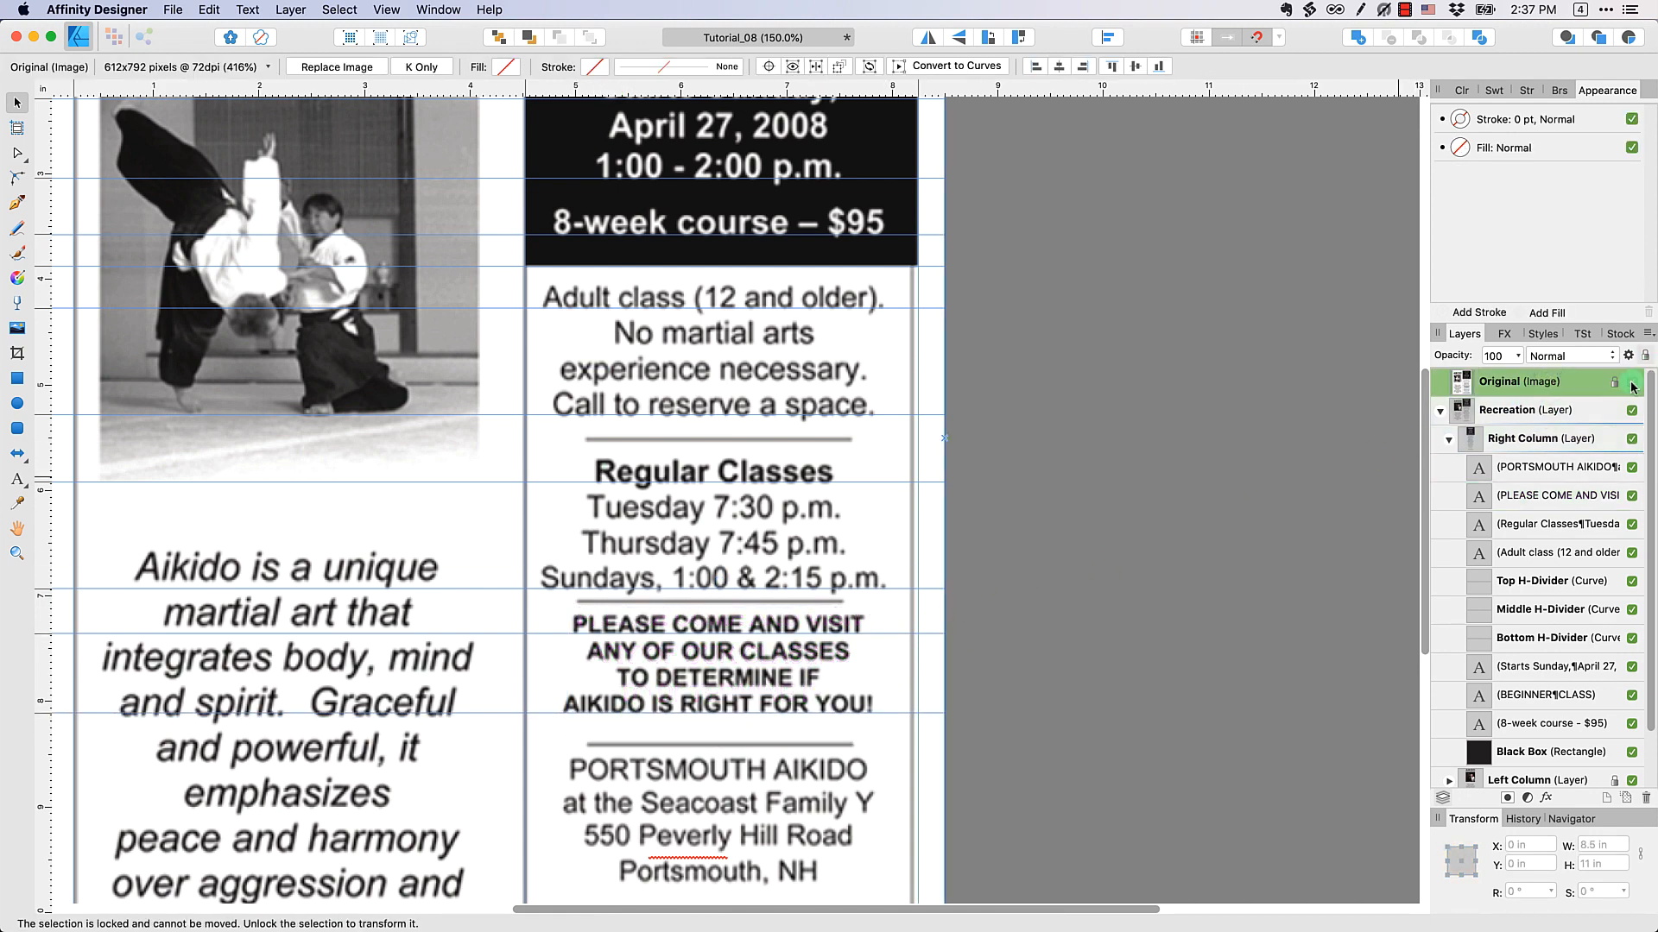
left_click(1632, 383)
Make the "PLEASE COME AND VISIT" text block bold and set its leading to Default
left_click(746, 661)
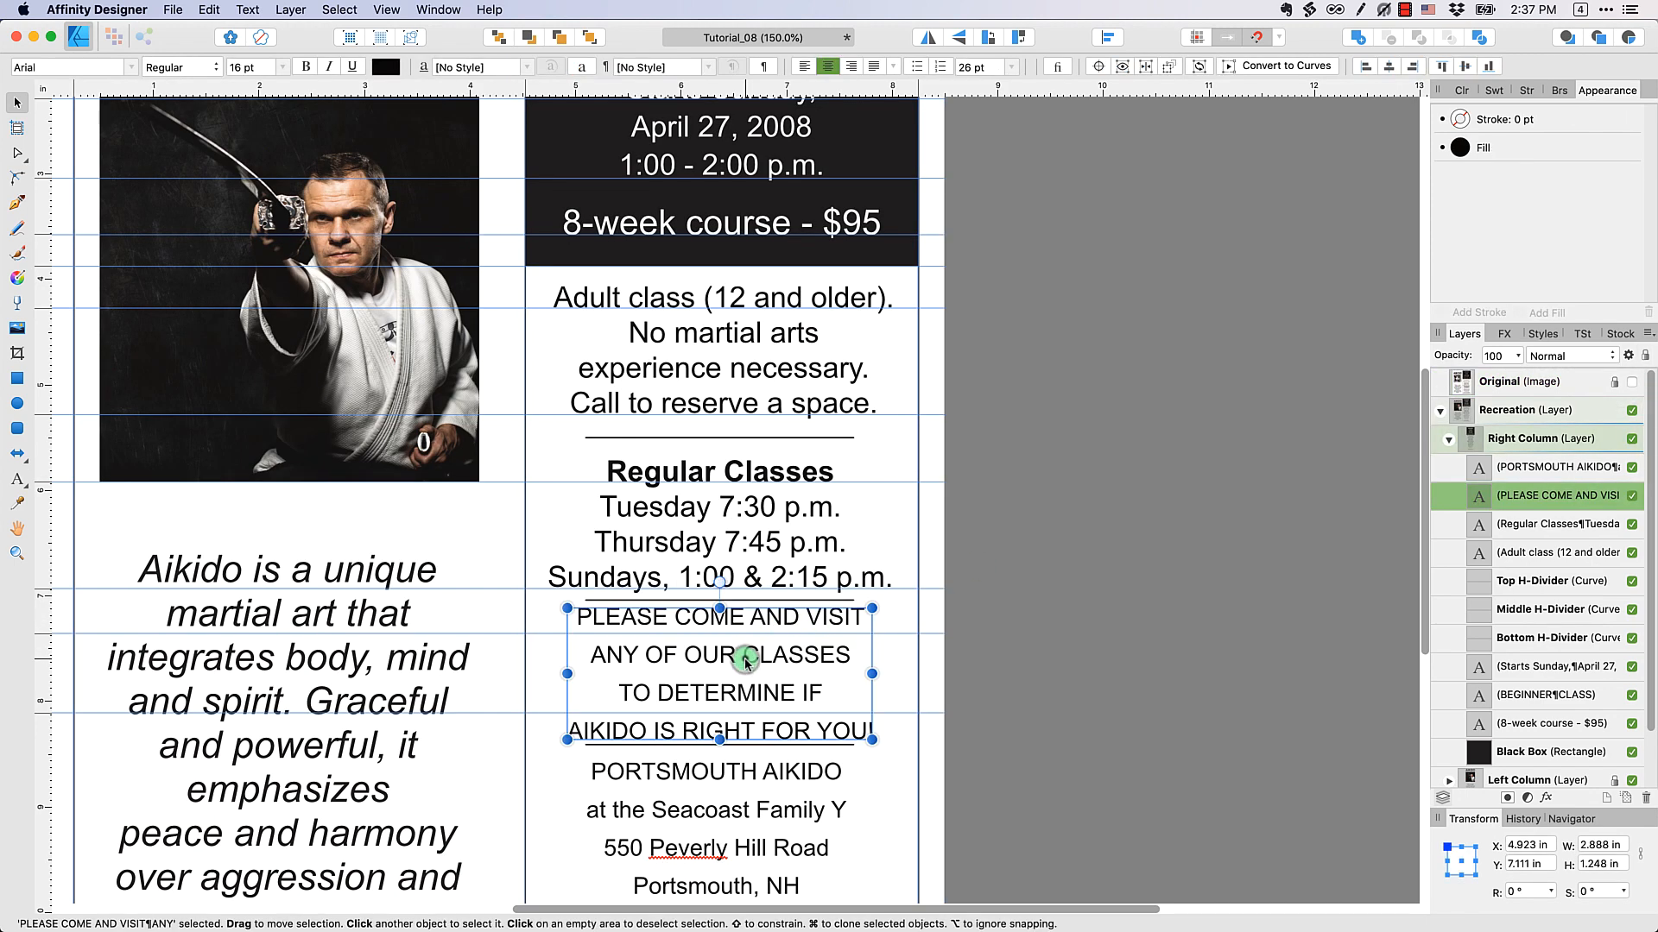
double_click(747, 661)
key("super+a")
left_click(971, 69)
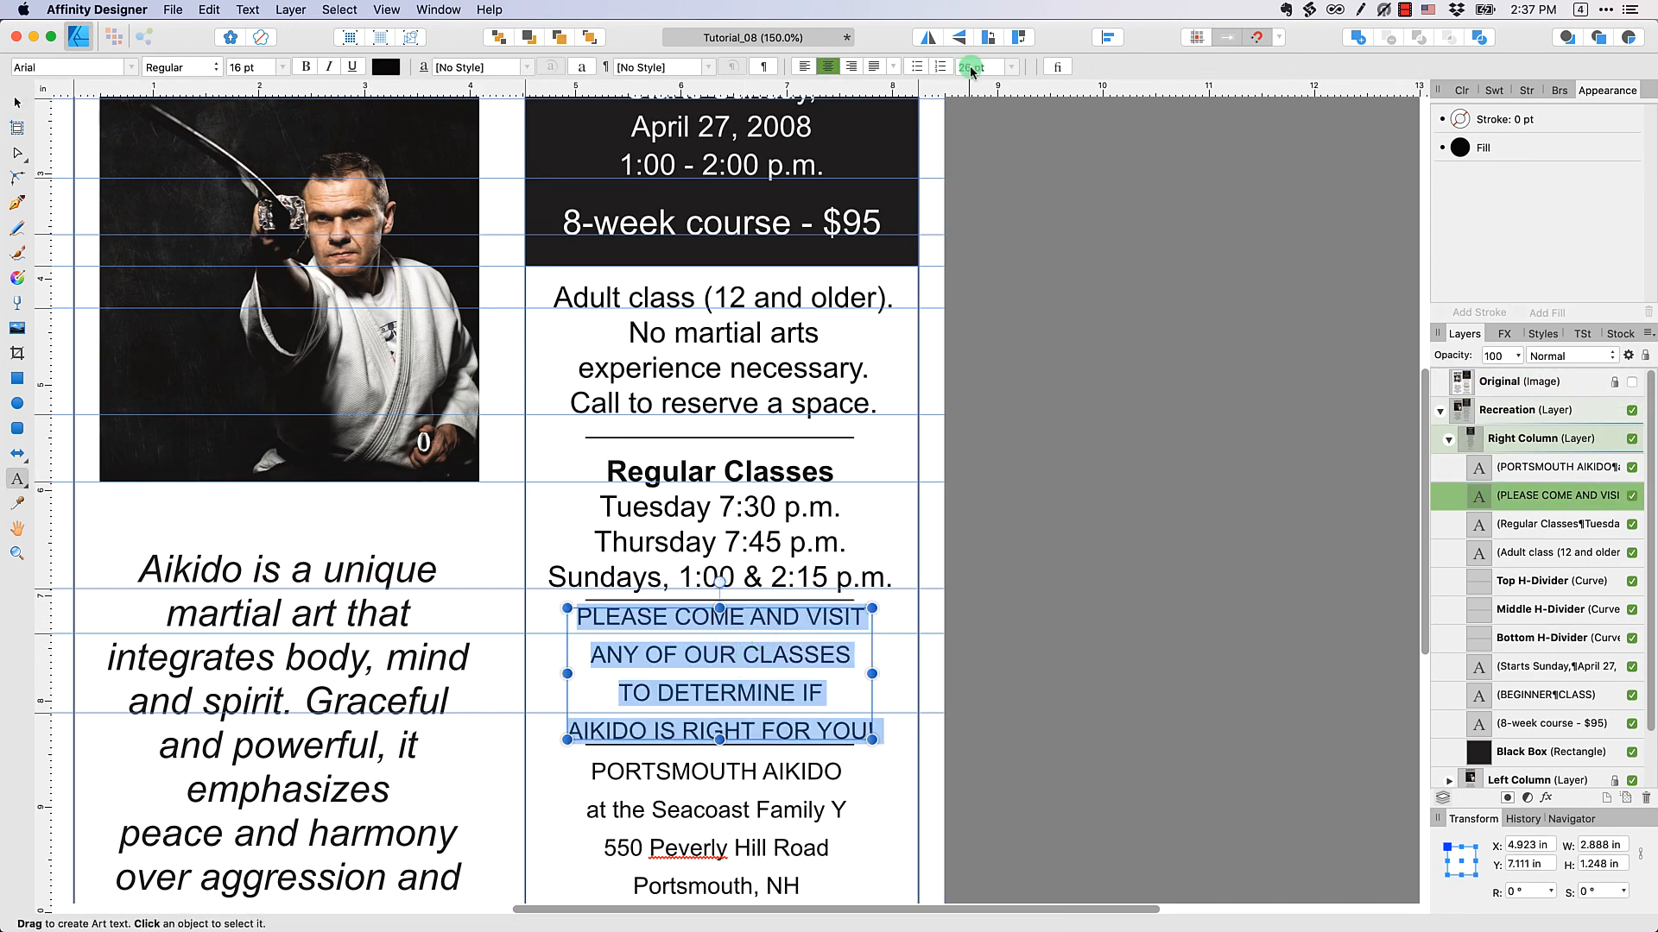
left_click(308, 68)
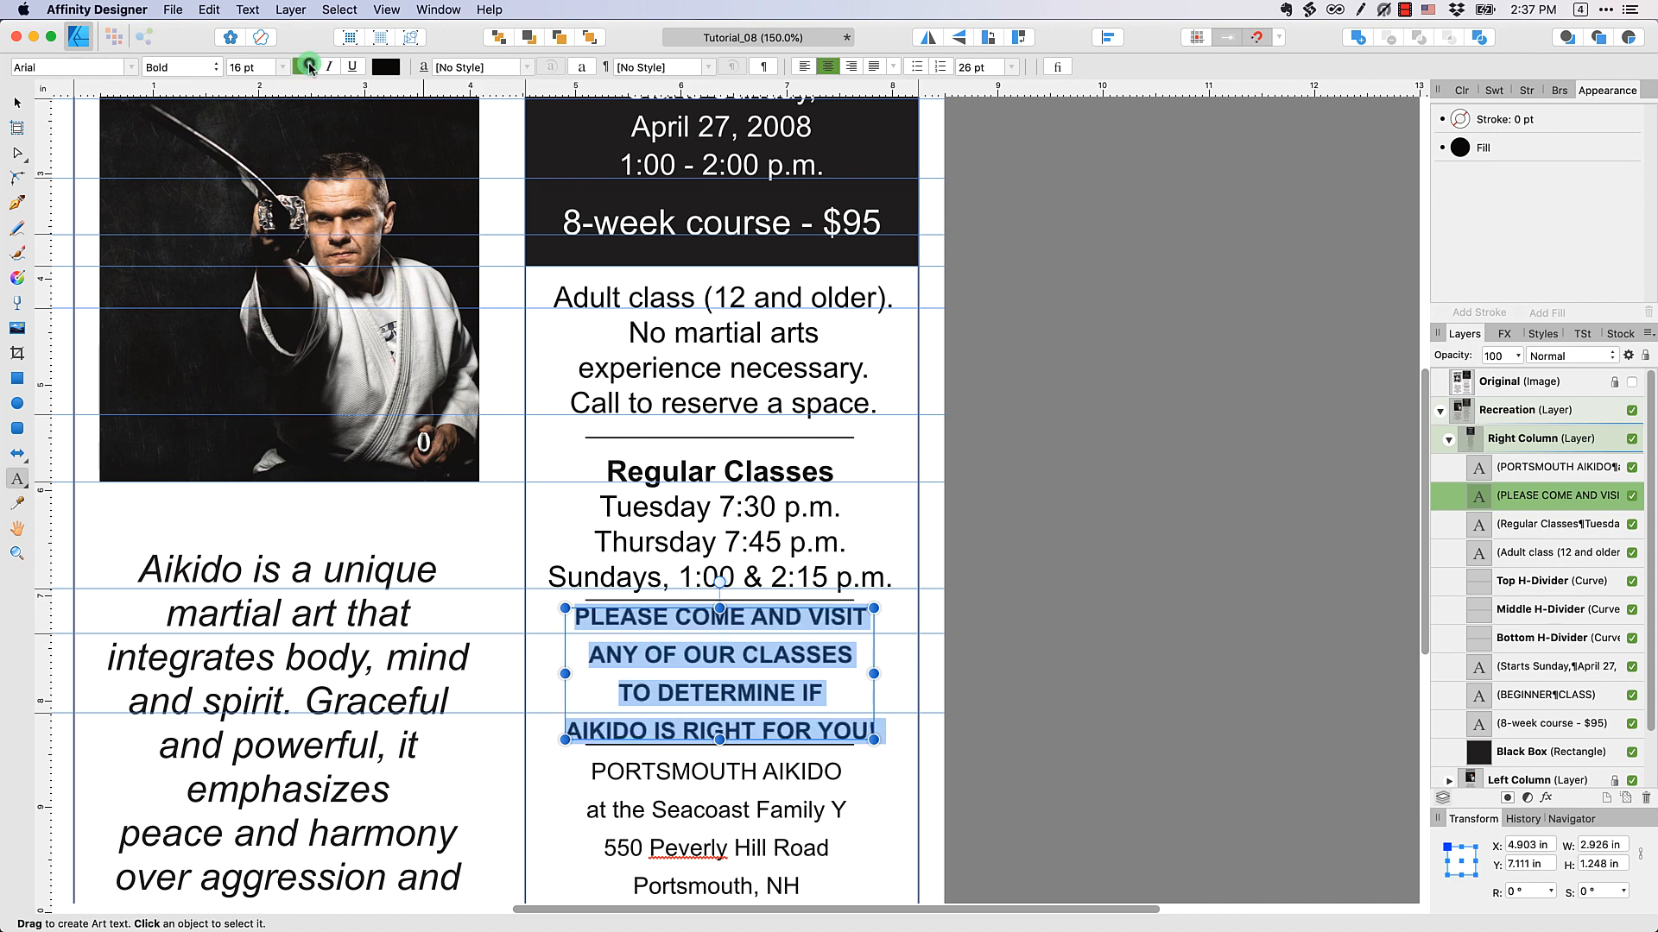
left_click(1011, 67)
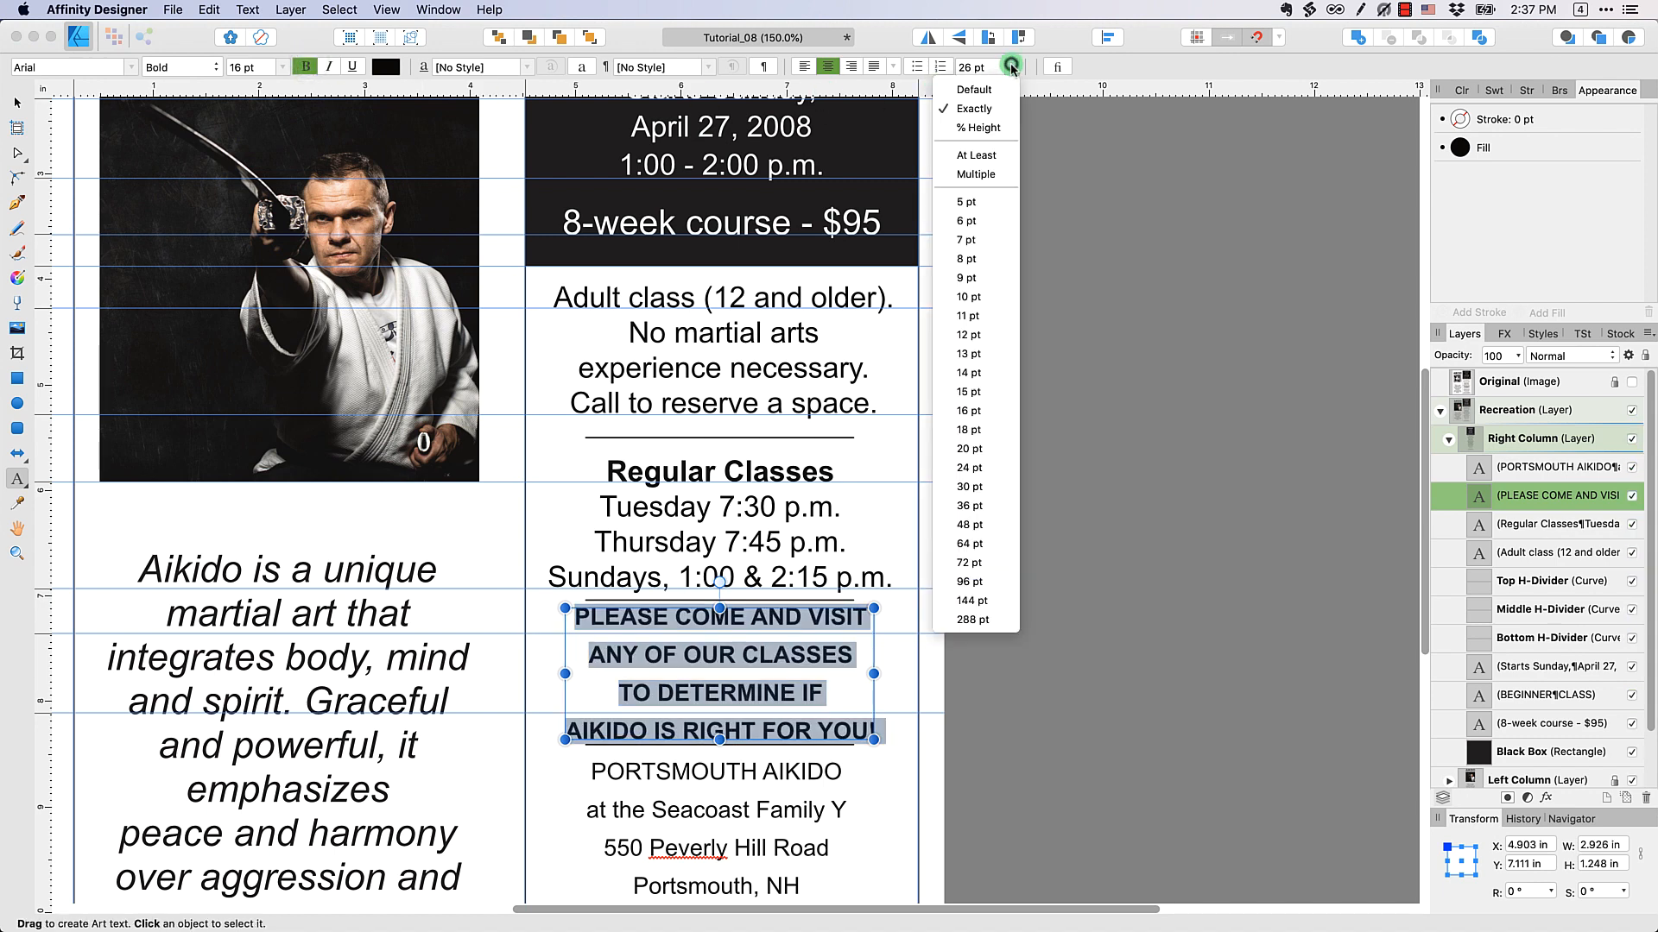
left_click(991, 346)
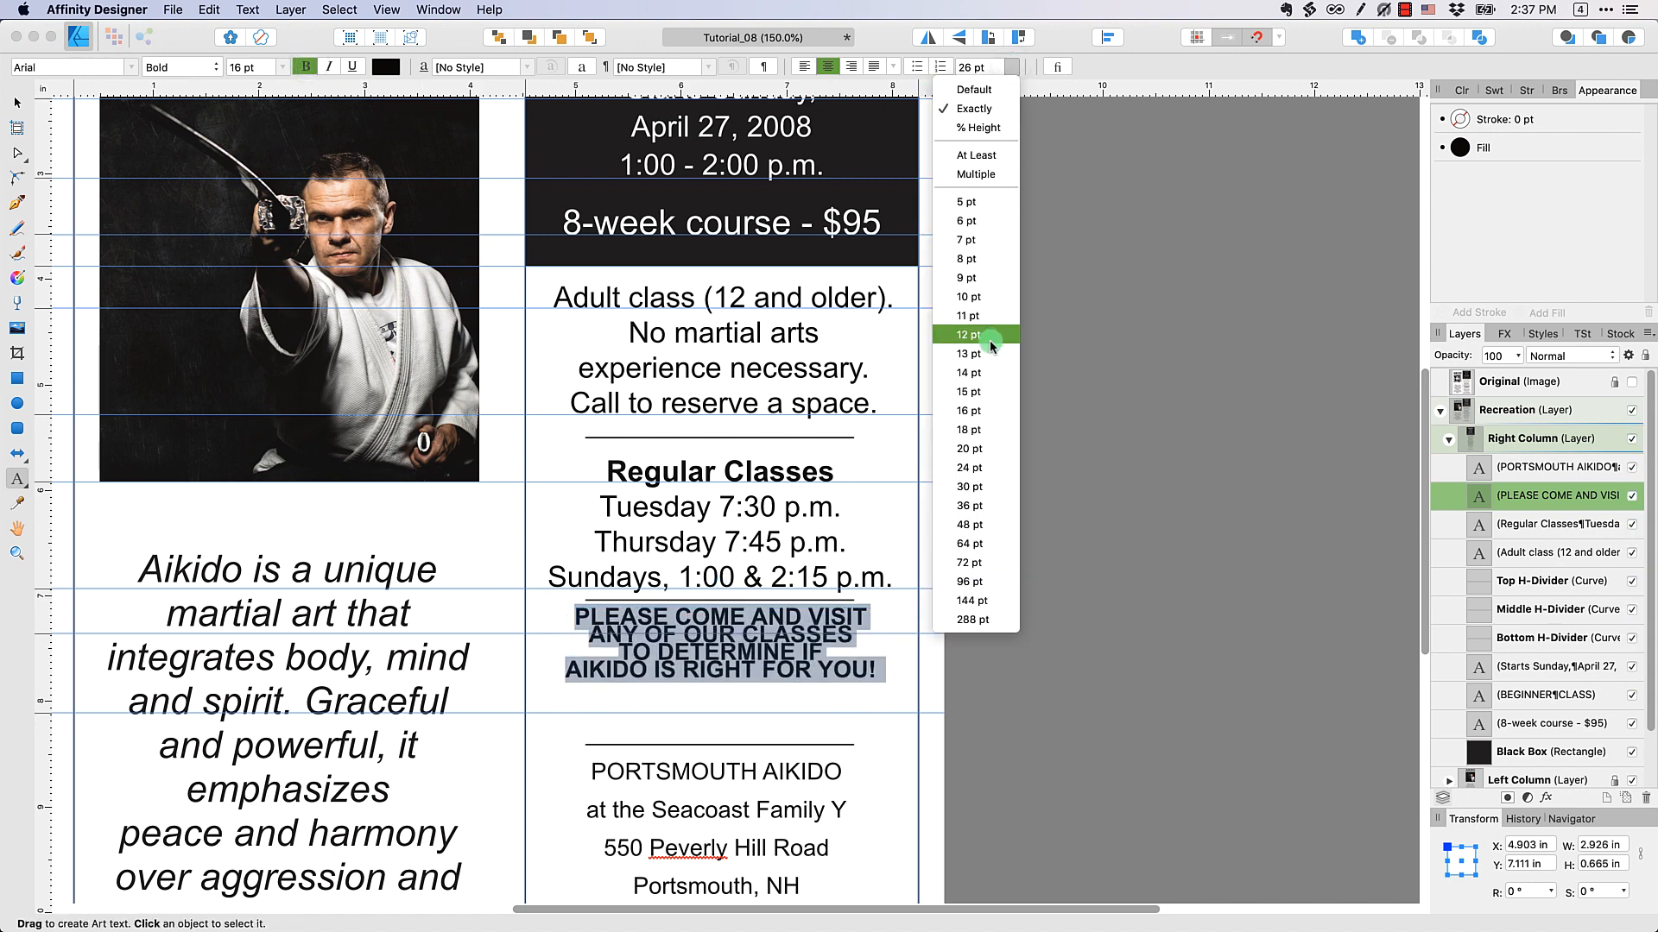
left_click(980, 90)
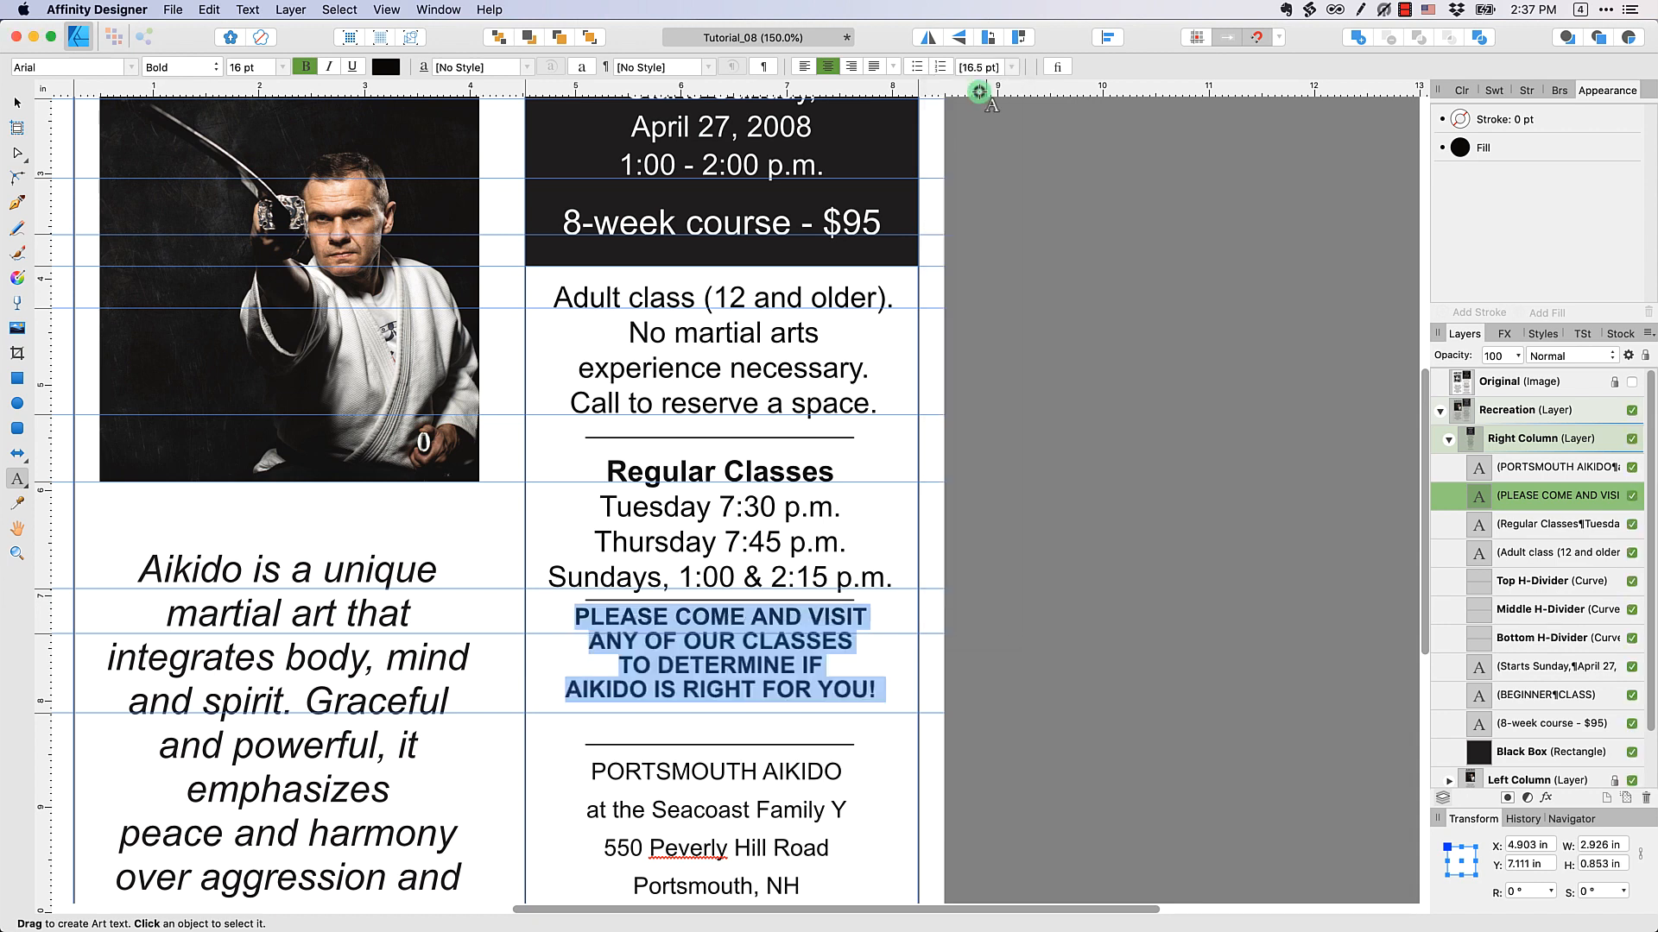
left_click(1040, 519)
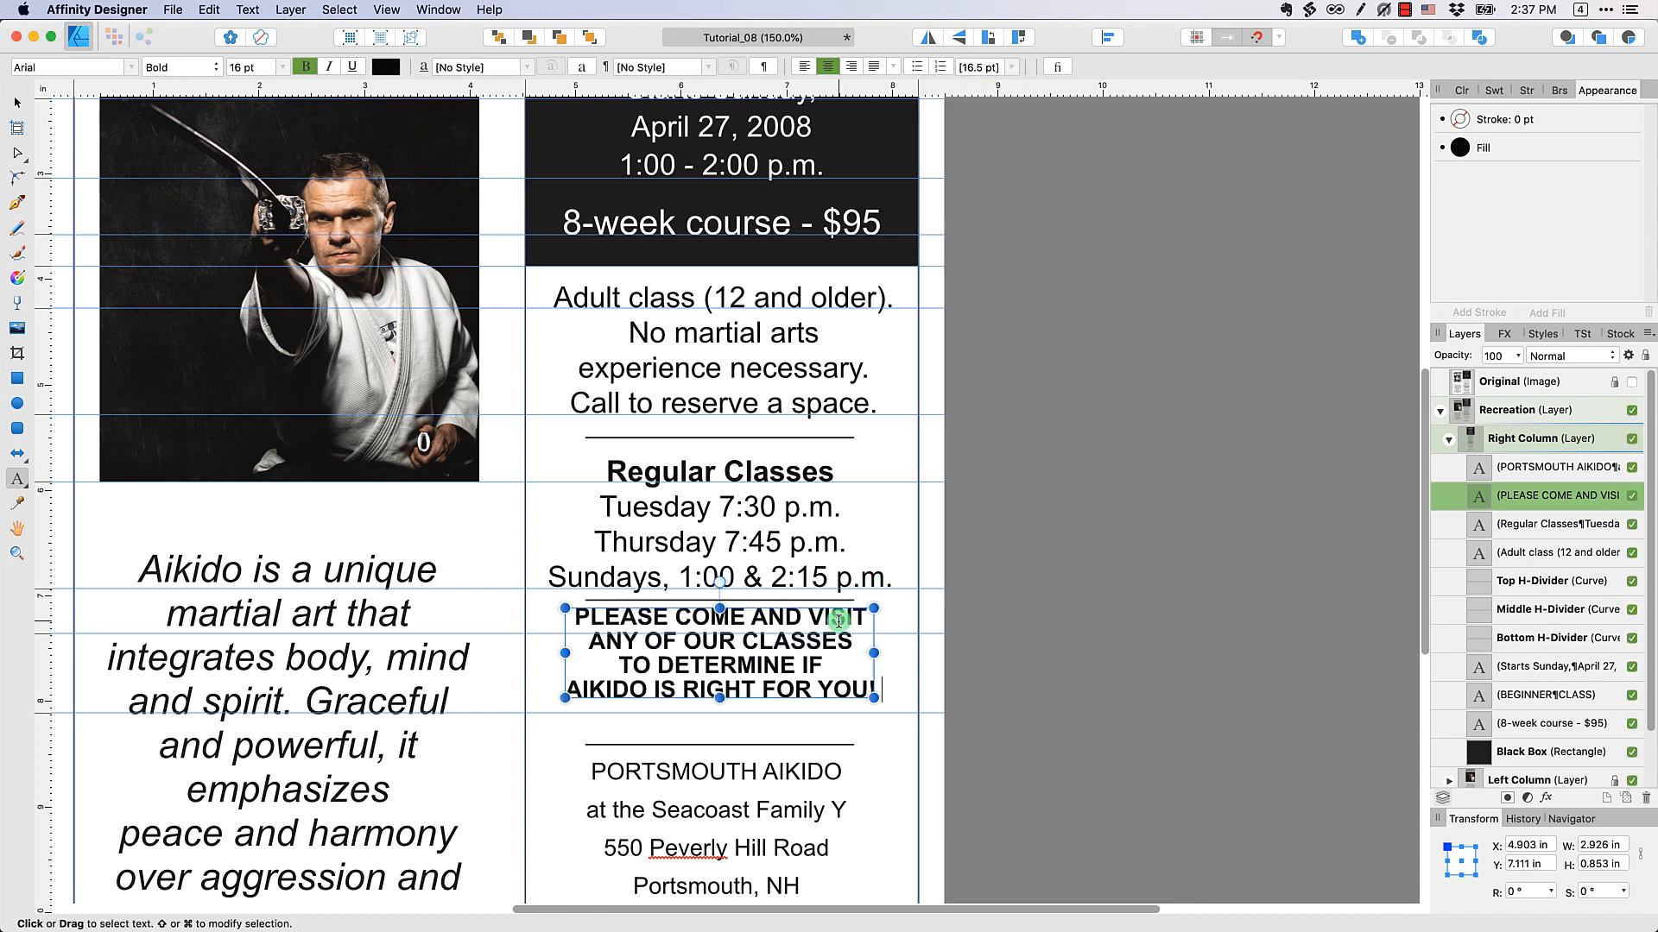
Move the "PLEASE COME AND VISIT" text block slightly down to line up with its baseline guides
left_click(17, 103)
left_click(818, 621)
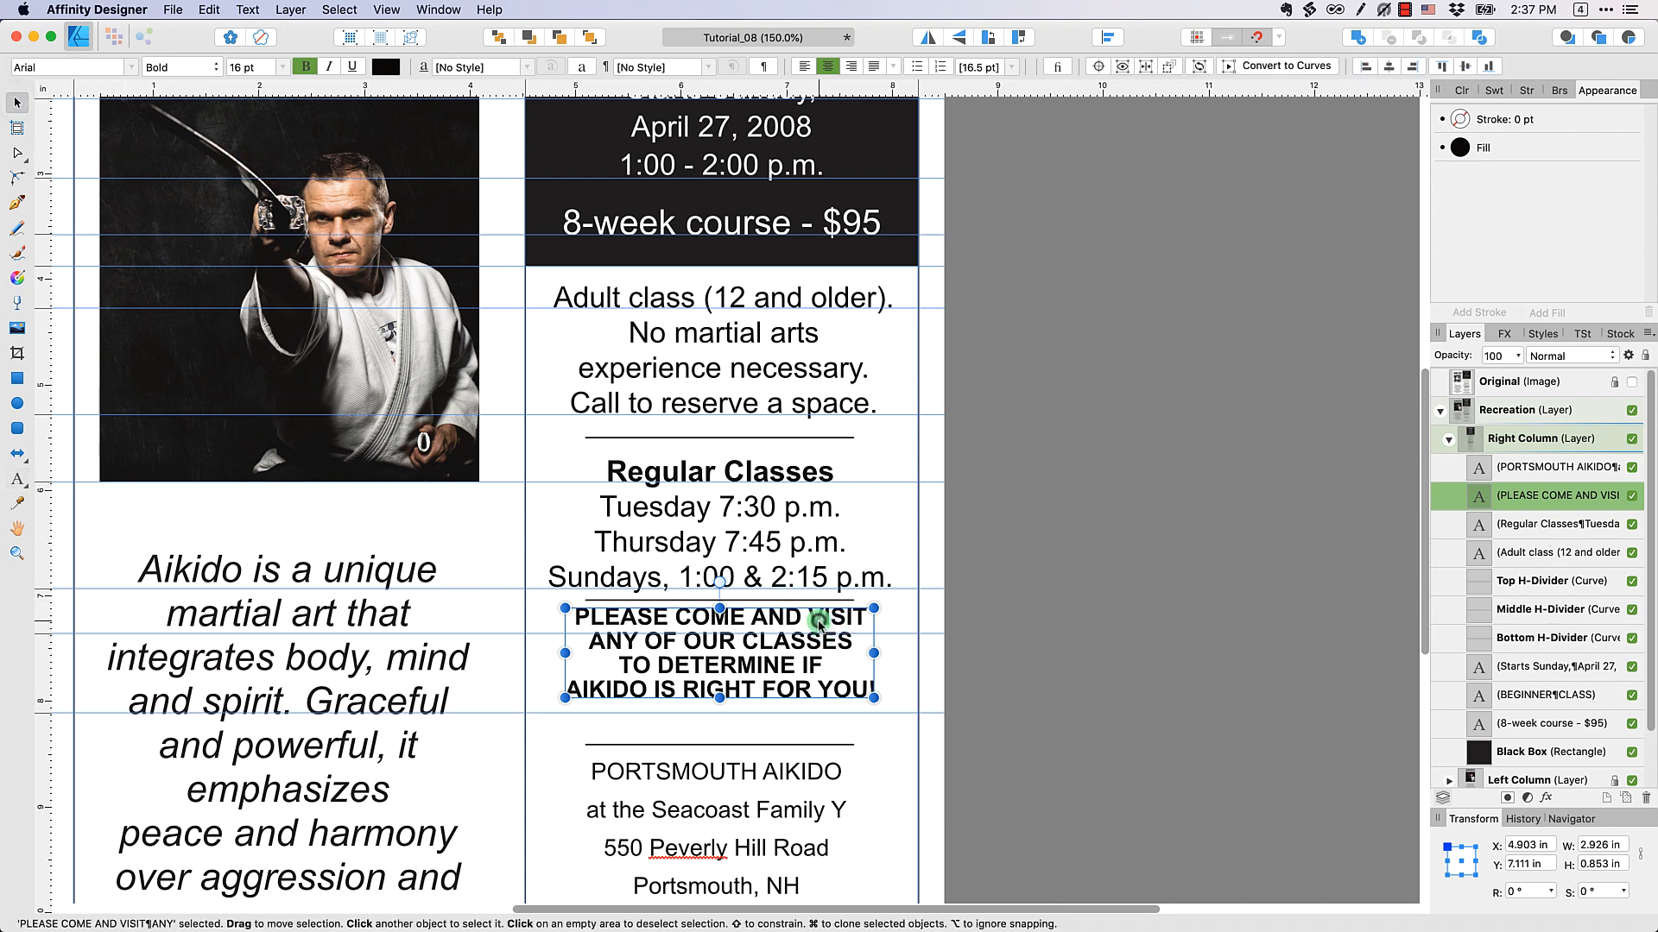
left_click_drag(818, 621, 820, 627)
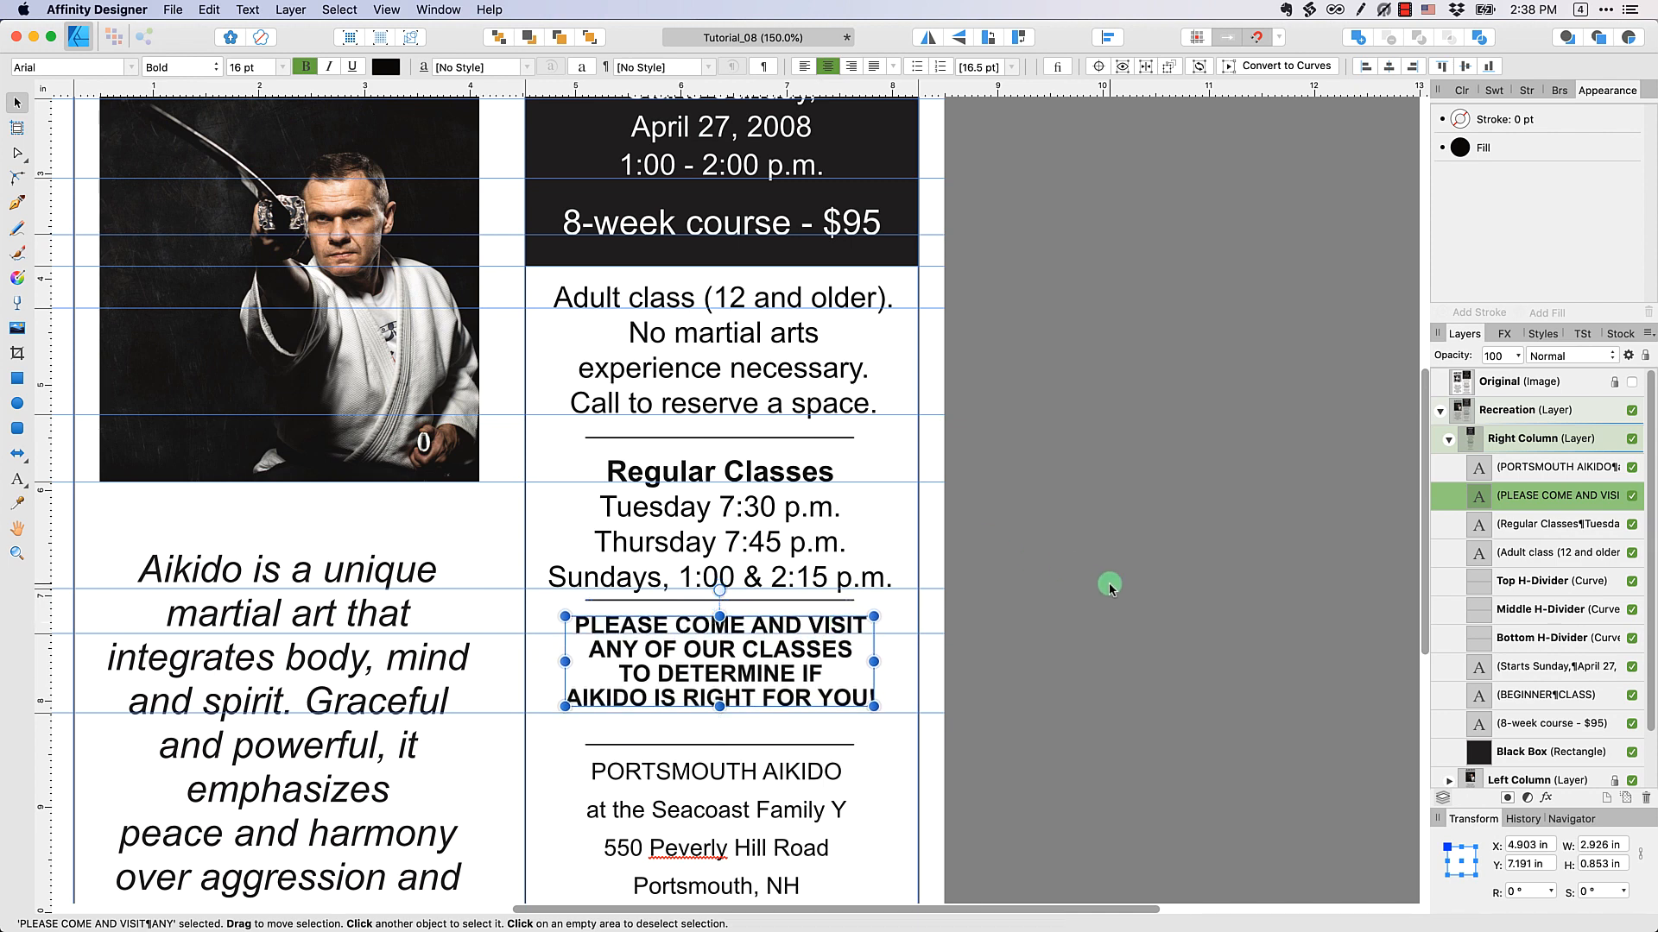
left_click(1110, 584)
left_click(803, 676)
left_click(1072, 623)
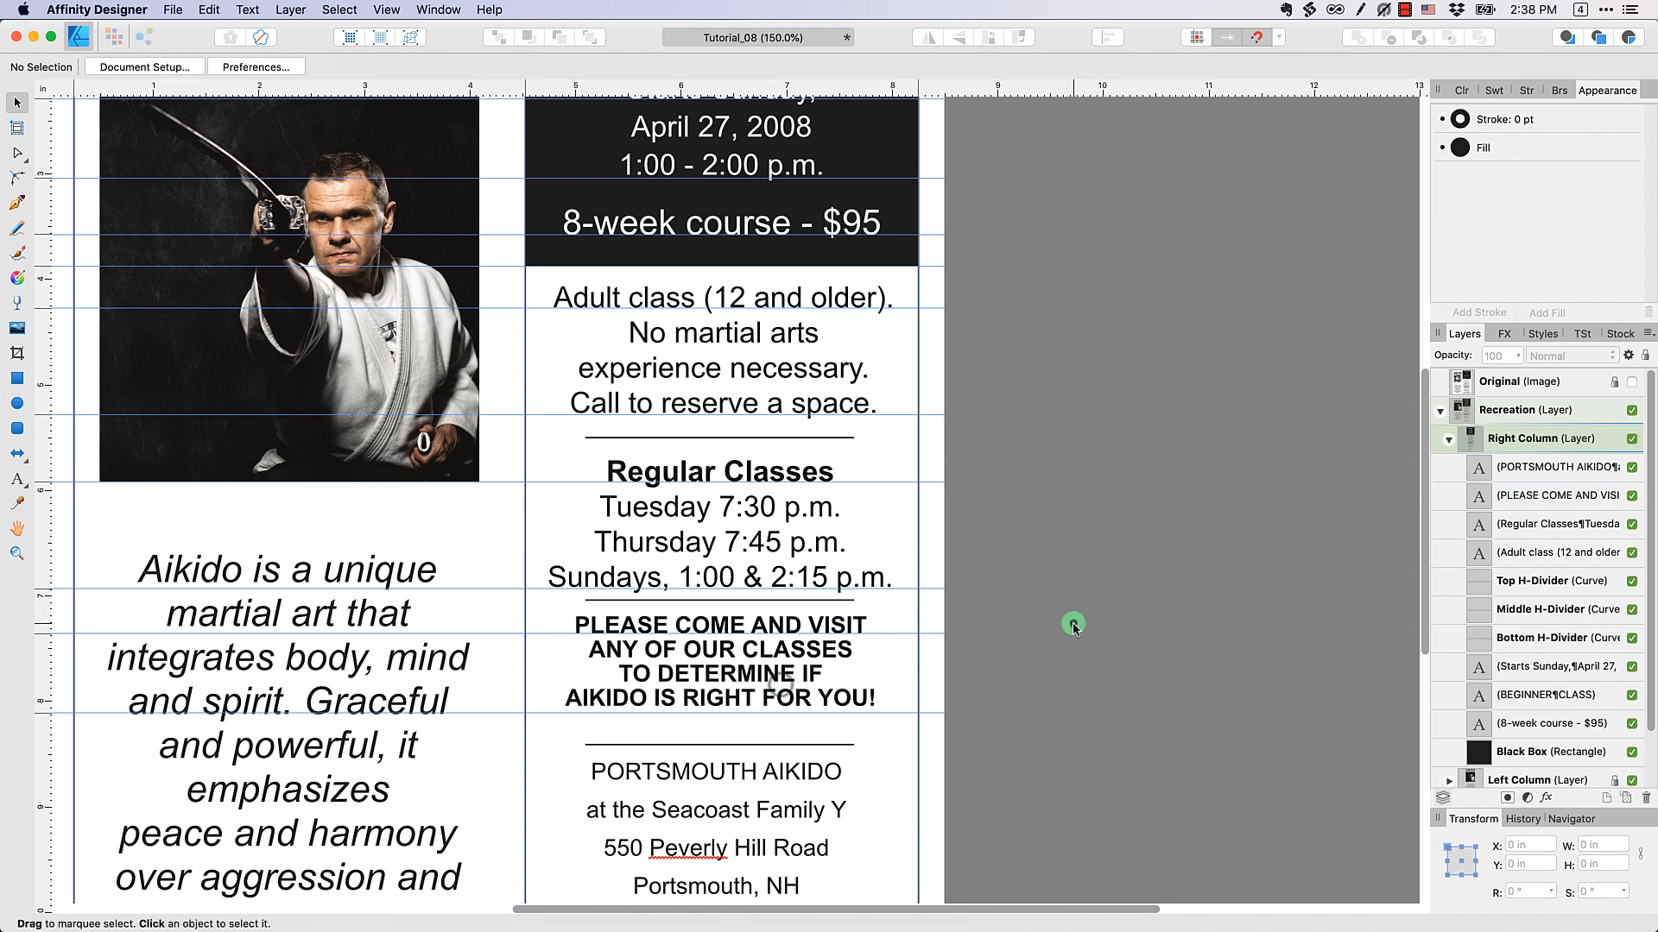
Using the Original image temporarily shown, place guides at the baselines of "PORTSMOUTH AIKIDO", the last address line, the phone line and the website line
left_click(1631, 382)
scroll(769, 610, "down", 5)
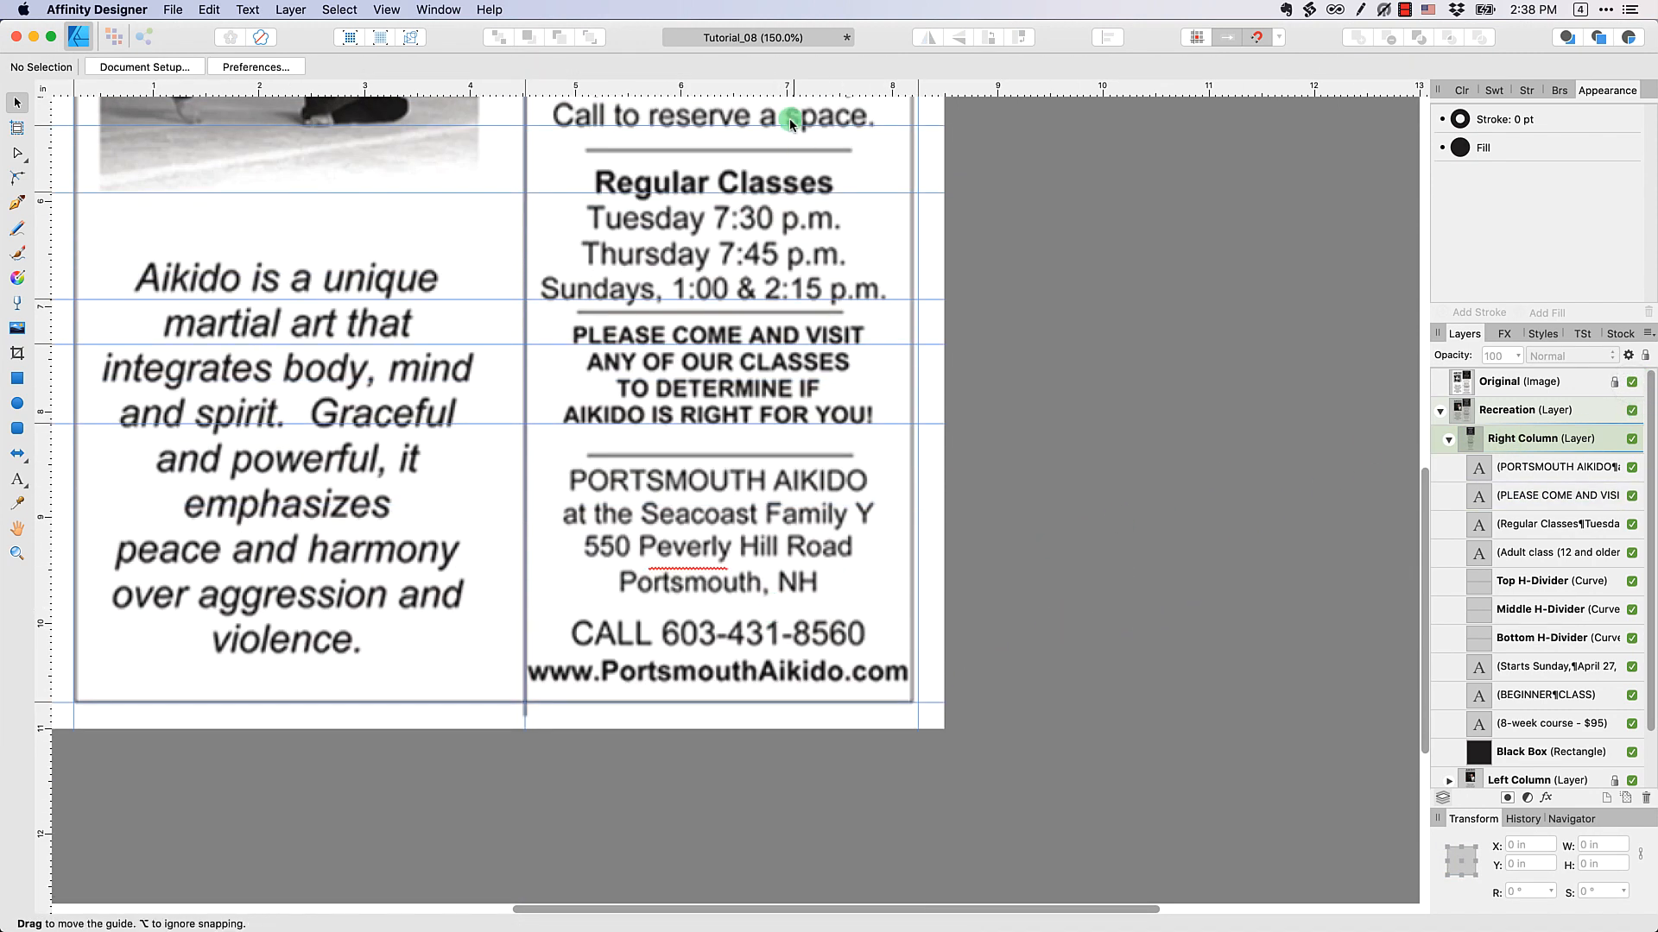
left_click_drag(687, 87, 744, 492)
left_click_drag(629, 85, 606, 684)
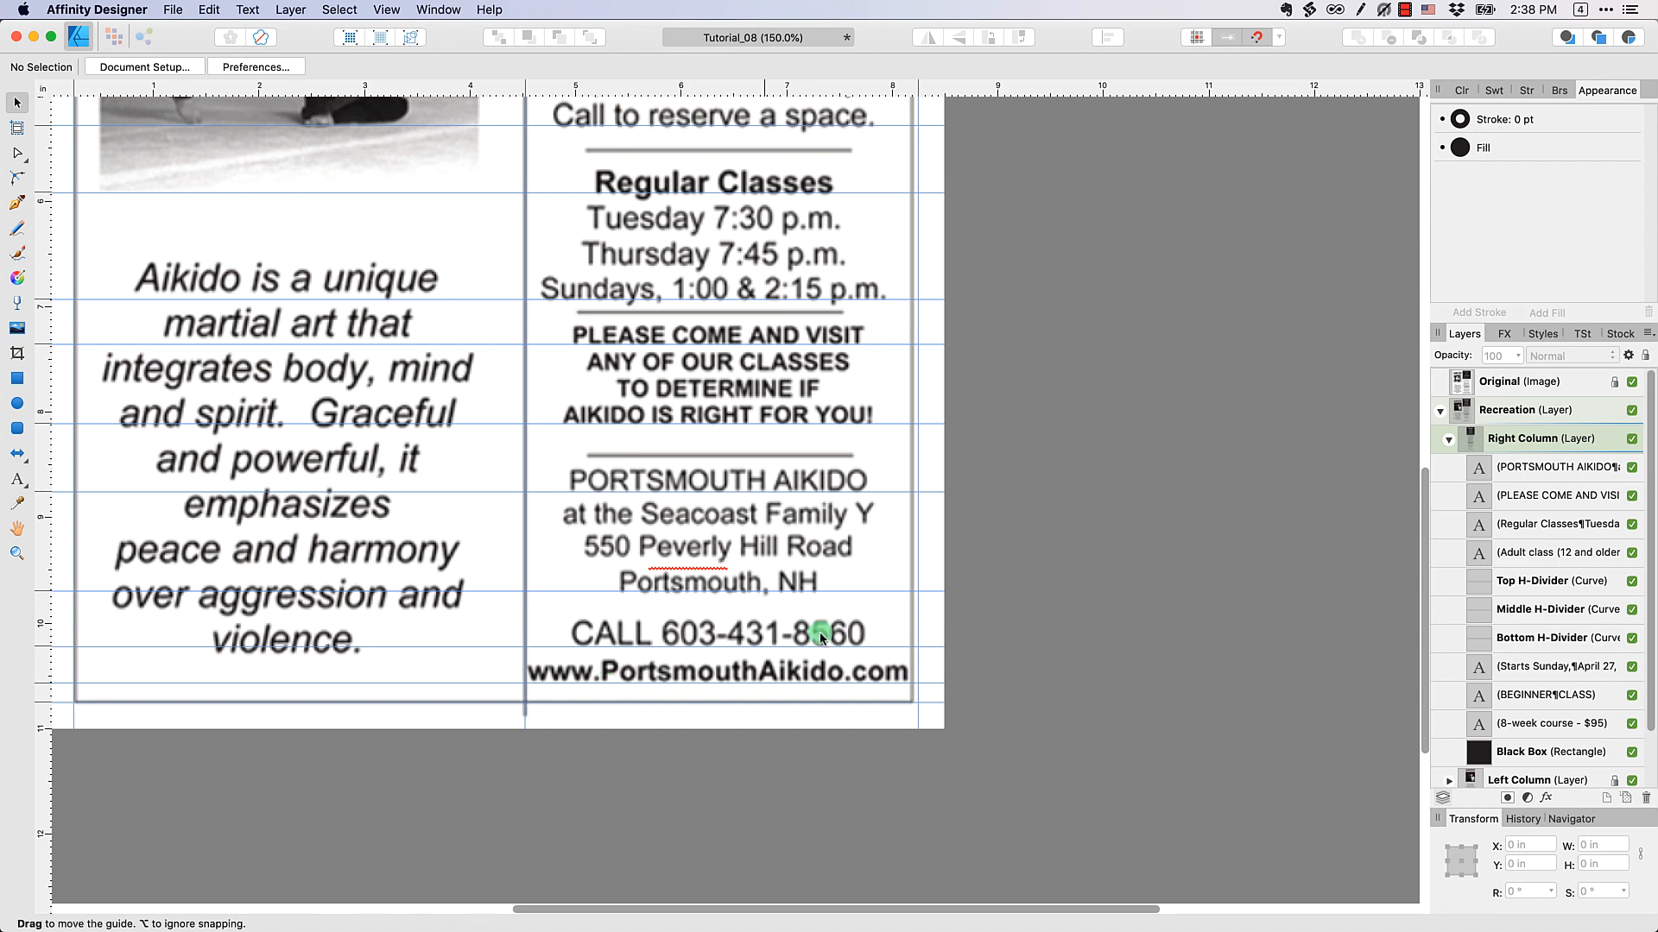
left_click(1631, 385)
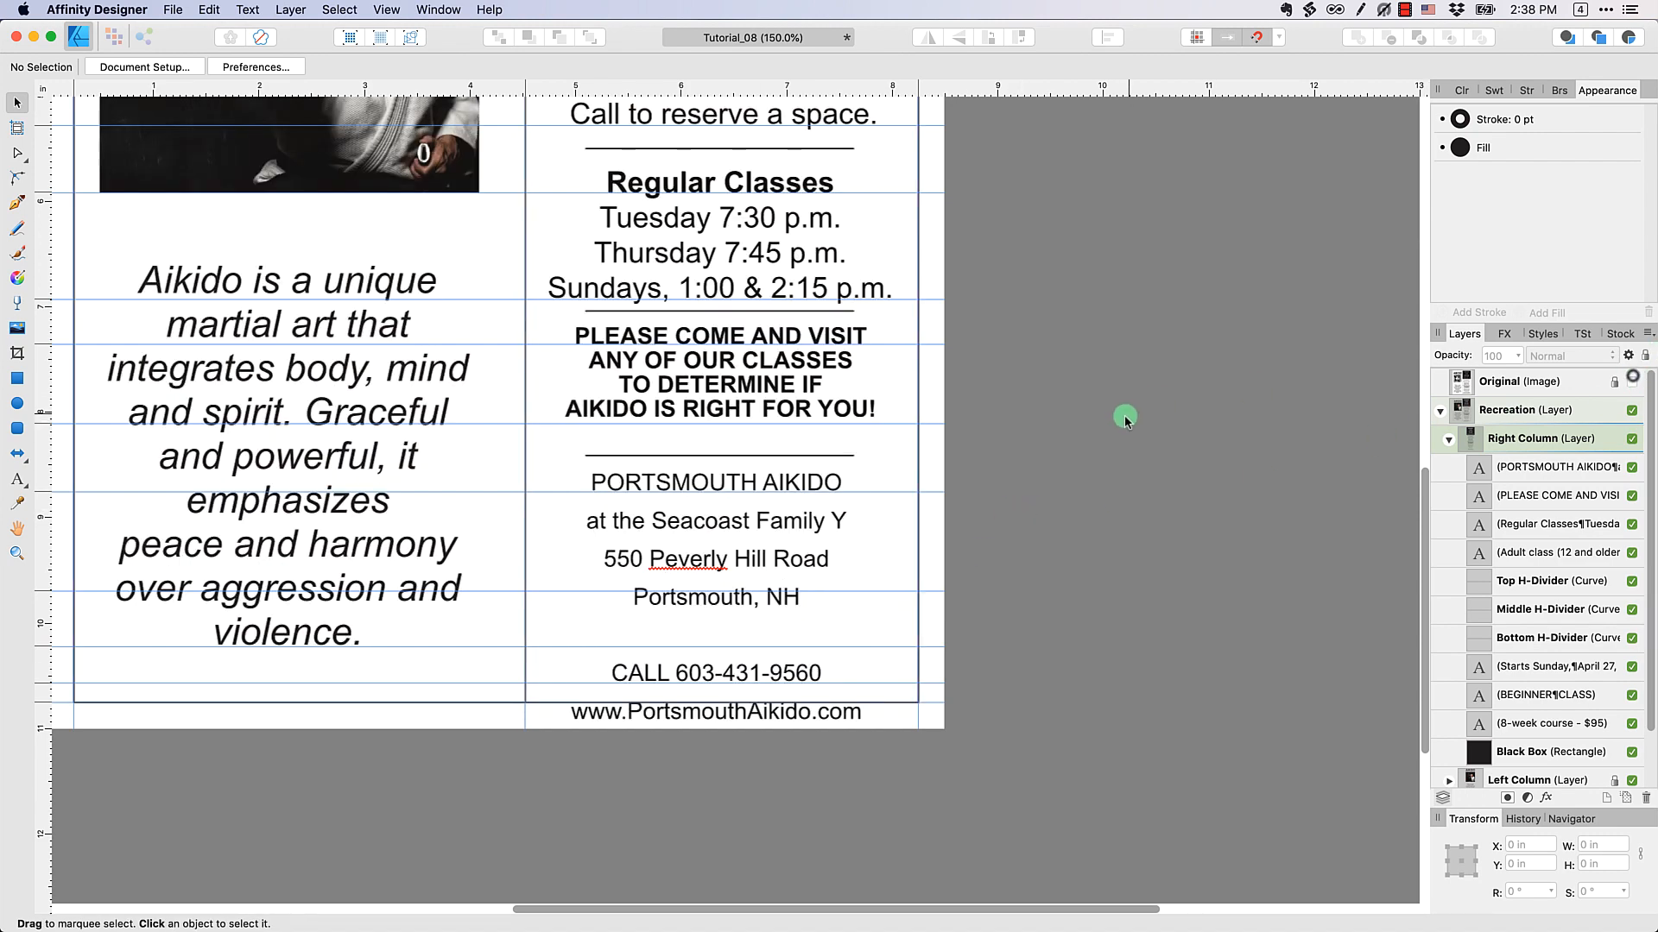
Split the phone and website lines off the "PORTSMOUTH AIKIDO" block into a separate text block placed below the address
double_click(774, 635)
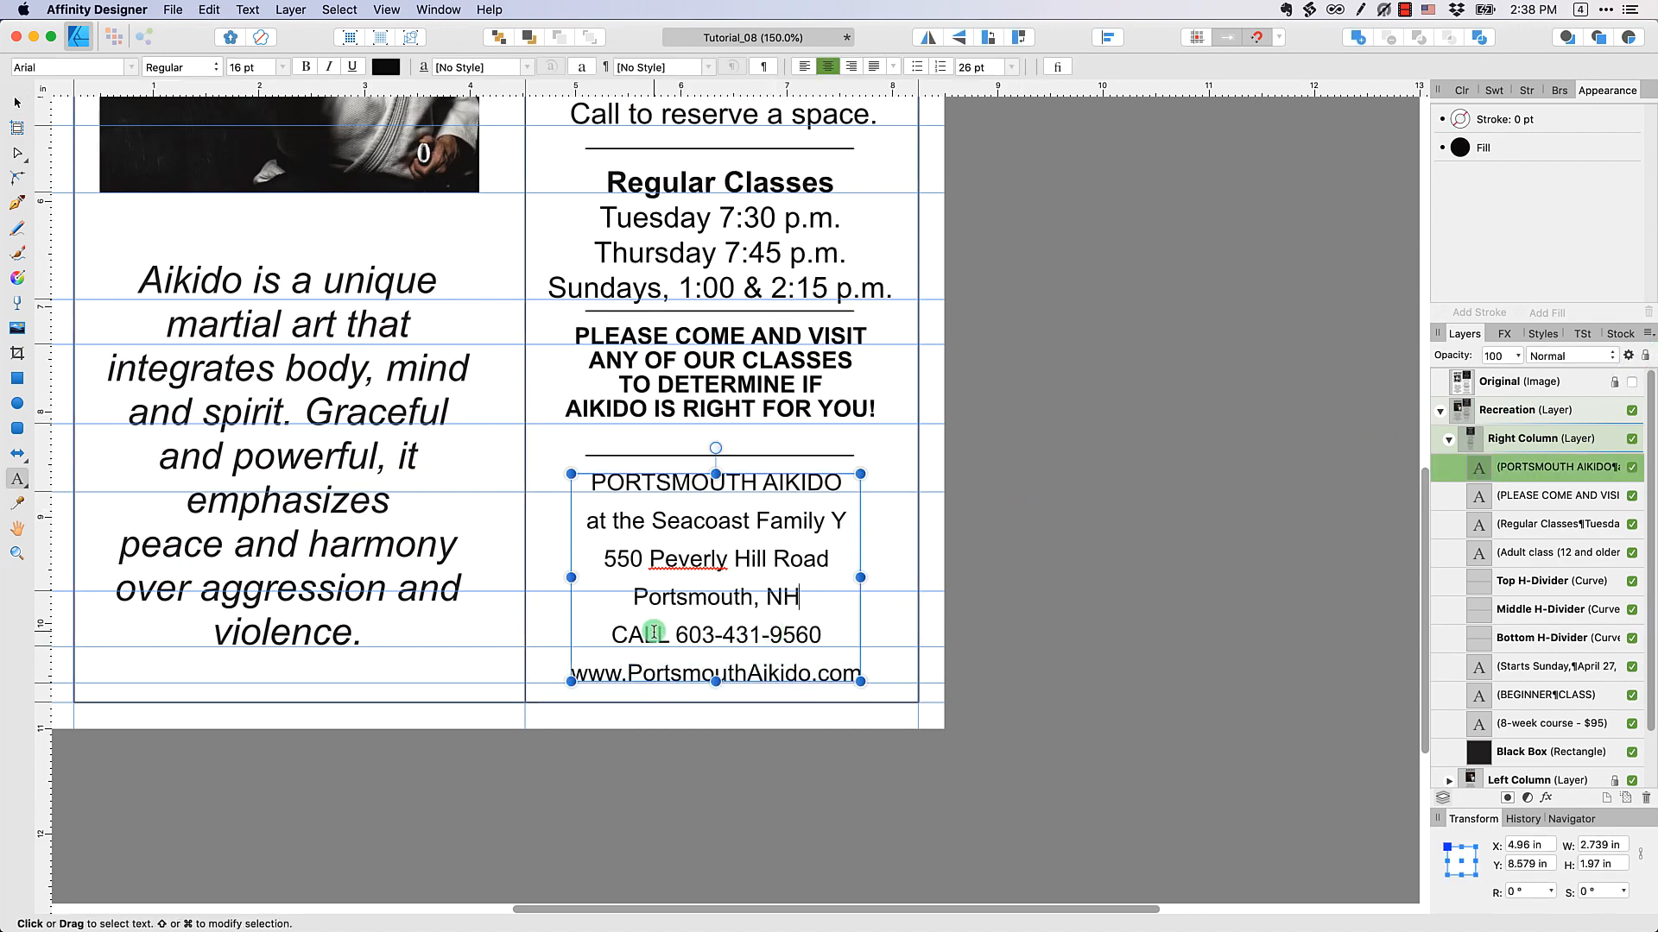
left_click_drag(609, 630, 888, 674)
key("super+c")
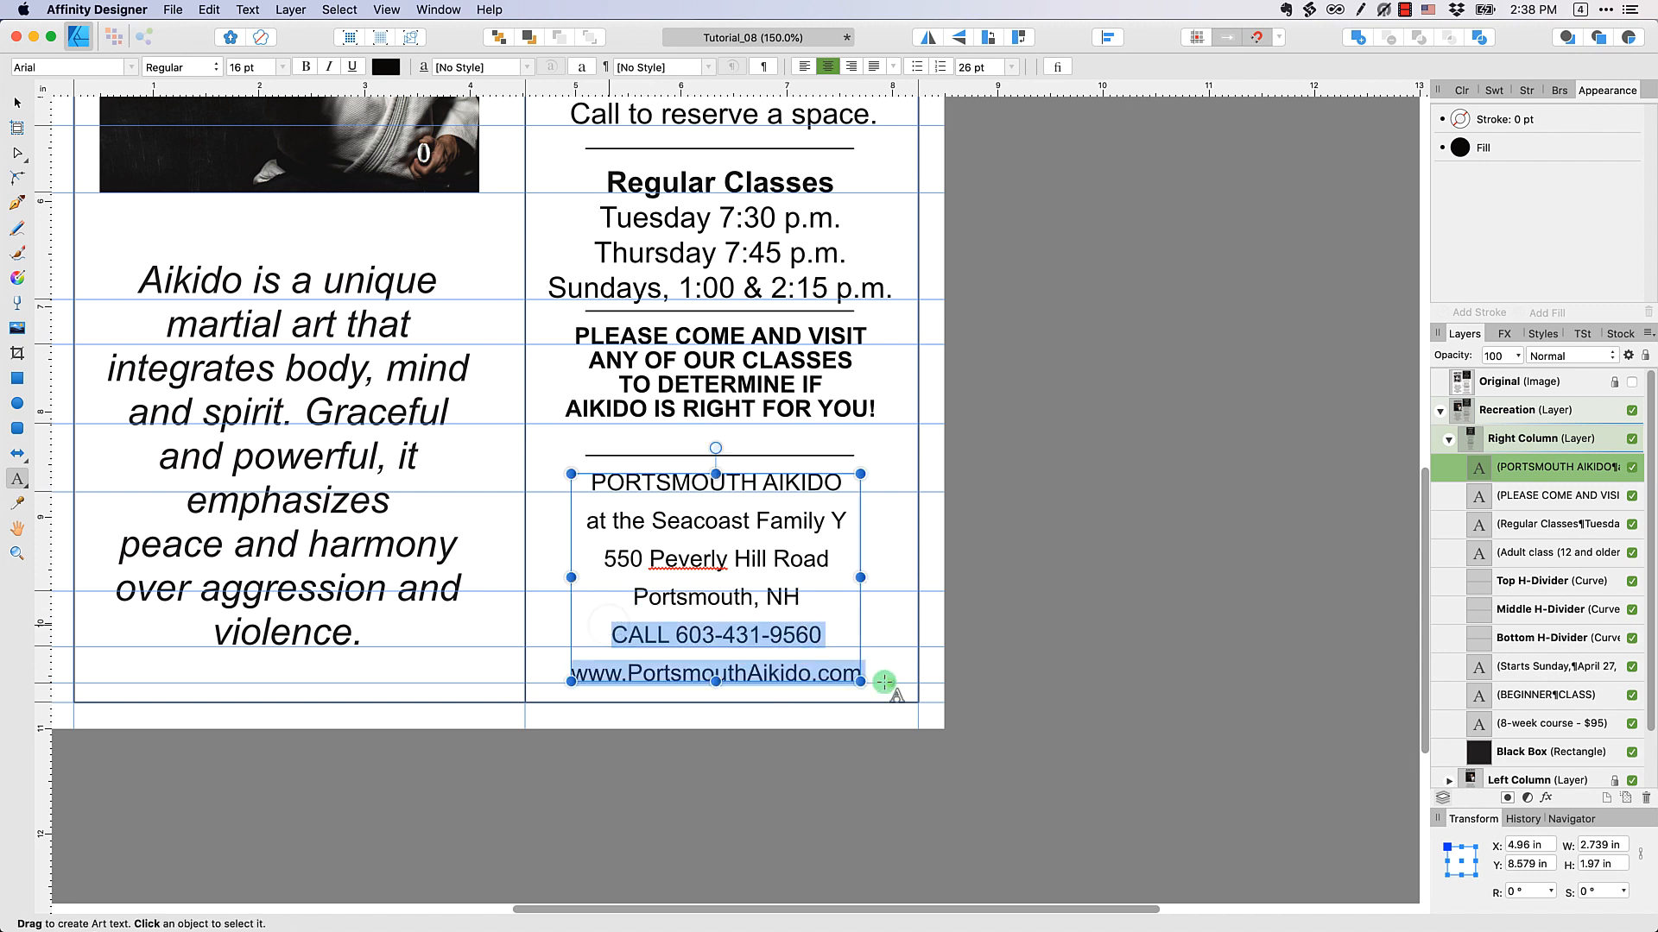
left_click(209, 9)
key("BackSpace")
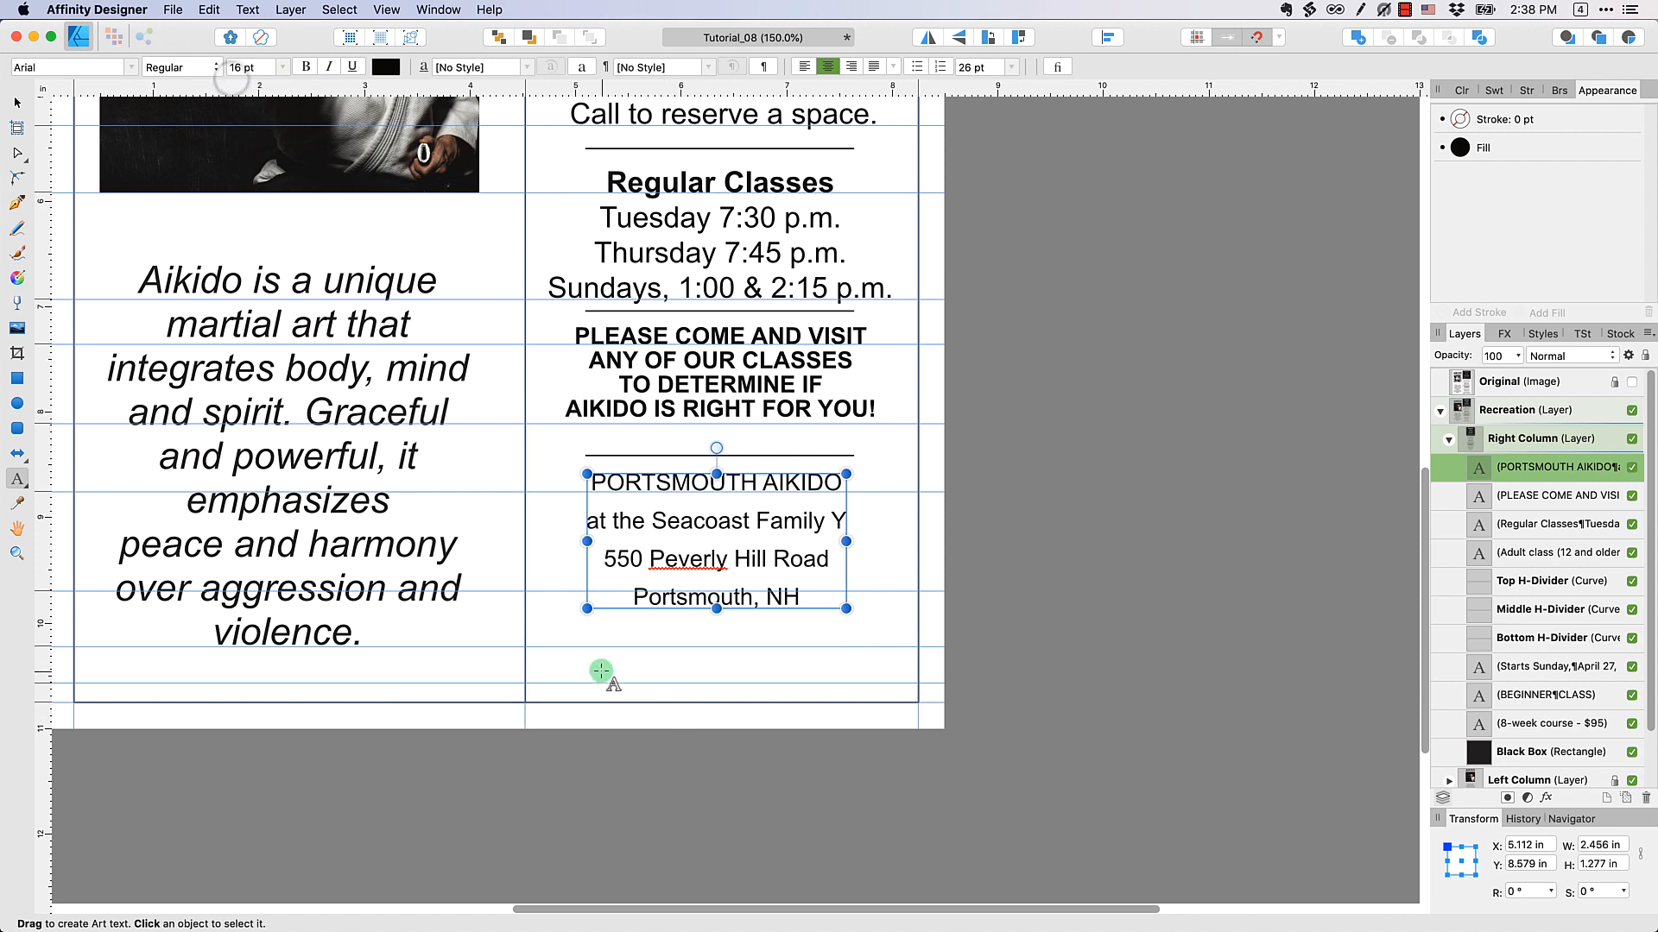
key("super+v")
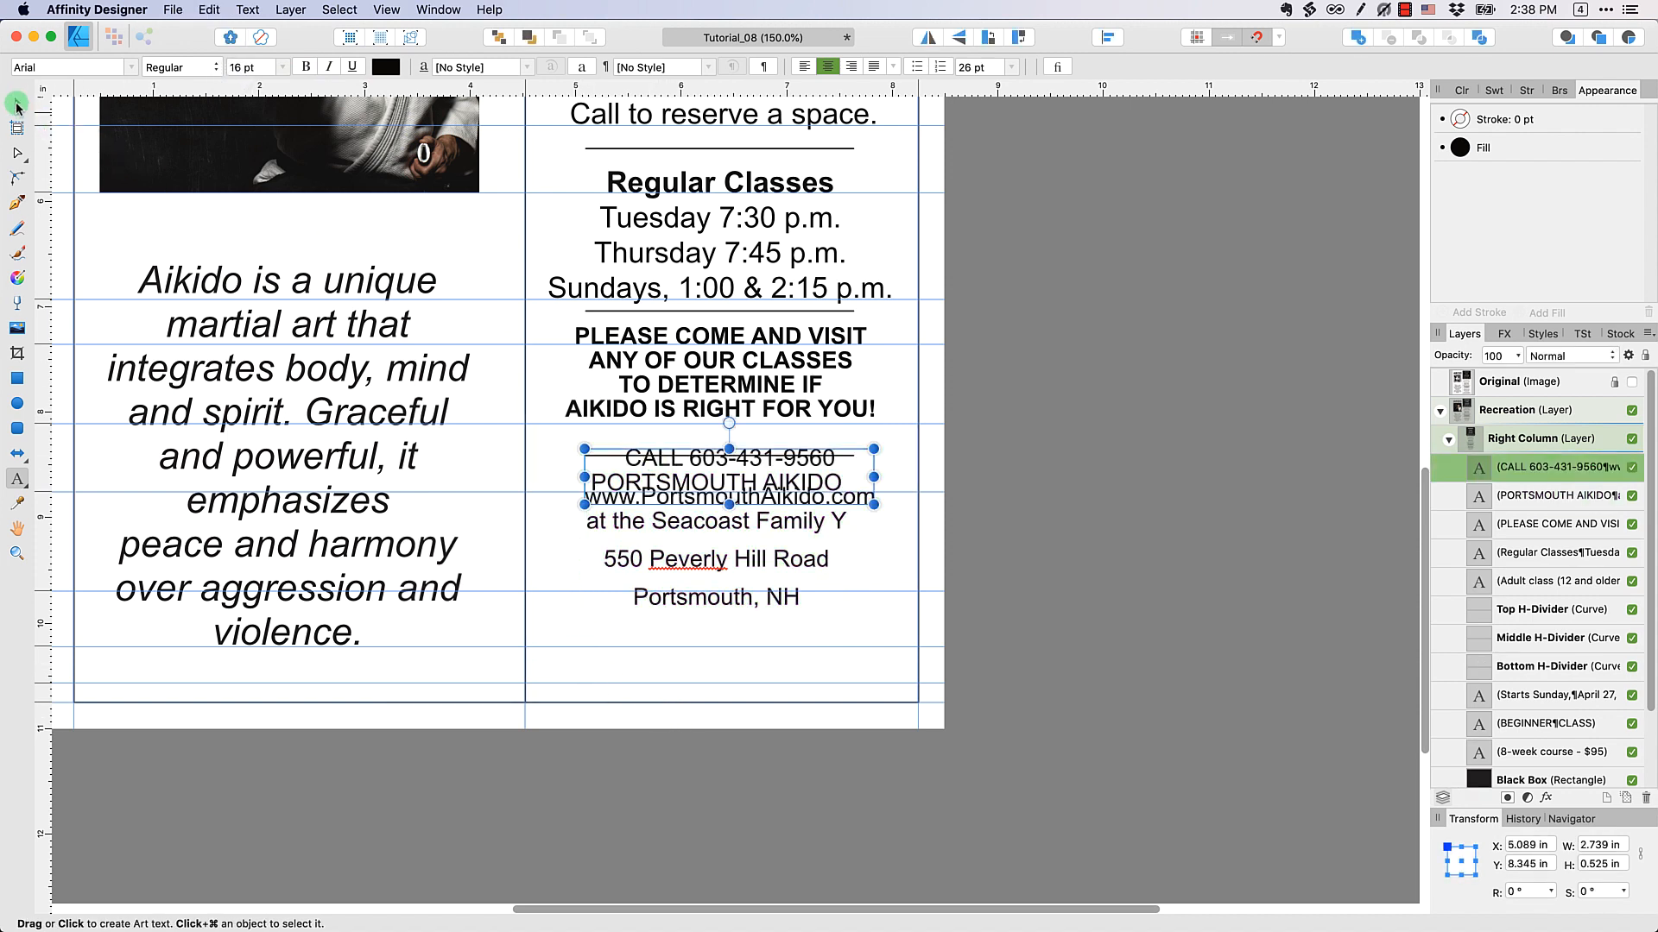
left_click(17, 104)
left_click_drag(696, 478, 688, 670)
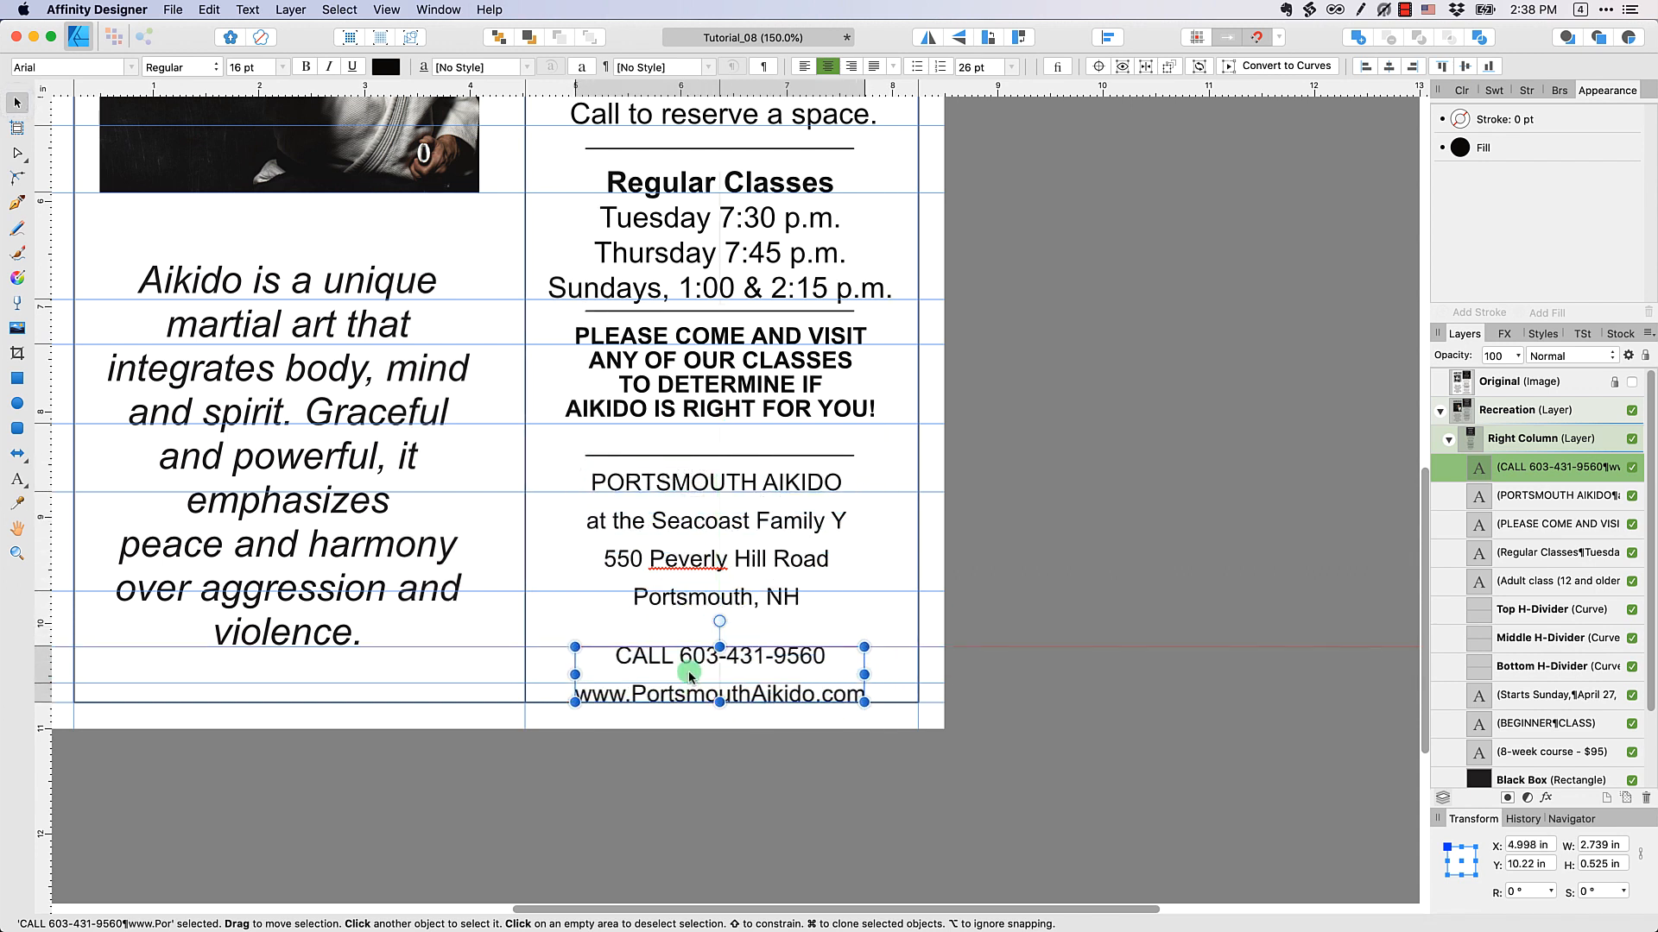
Set the leading of the "PORTSMOUTH AIKIDO" address block to 20 pt
left_click(710, 505)
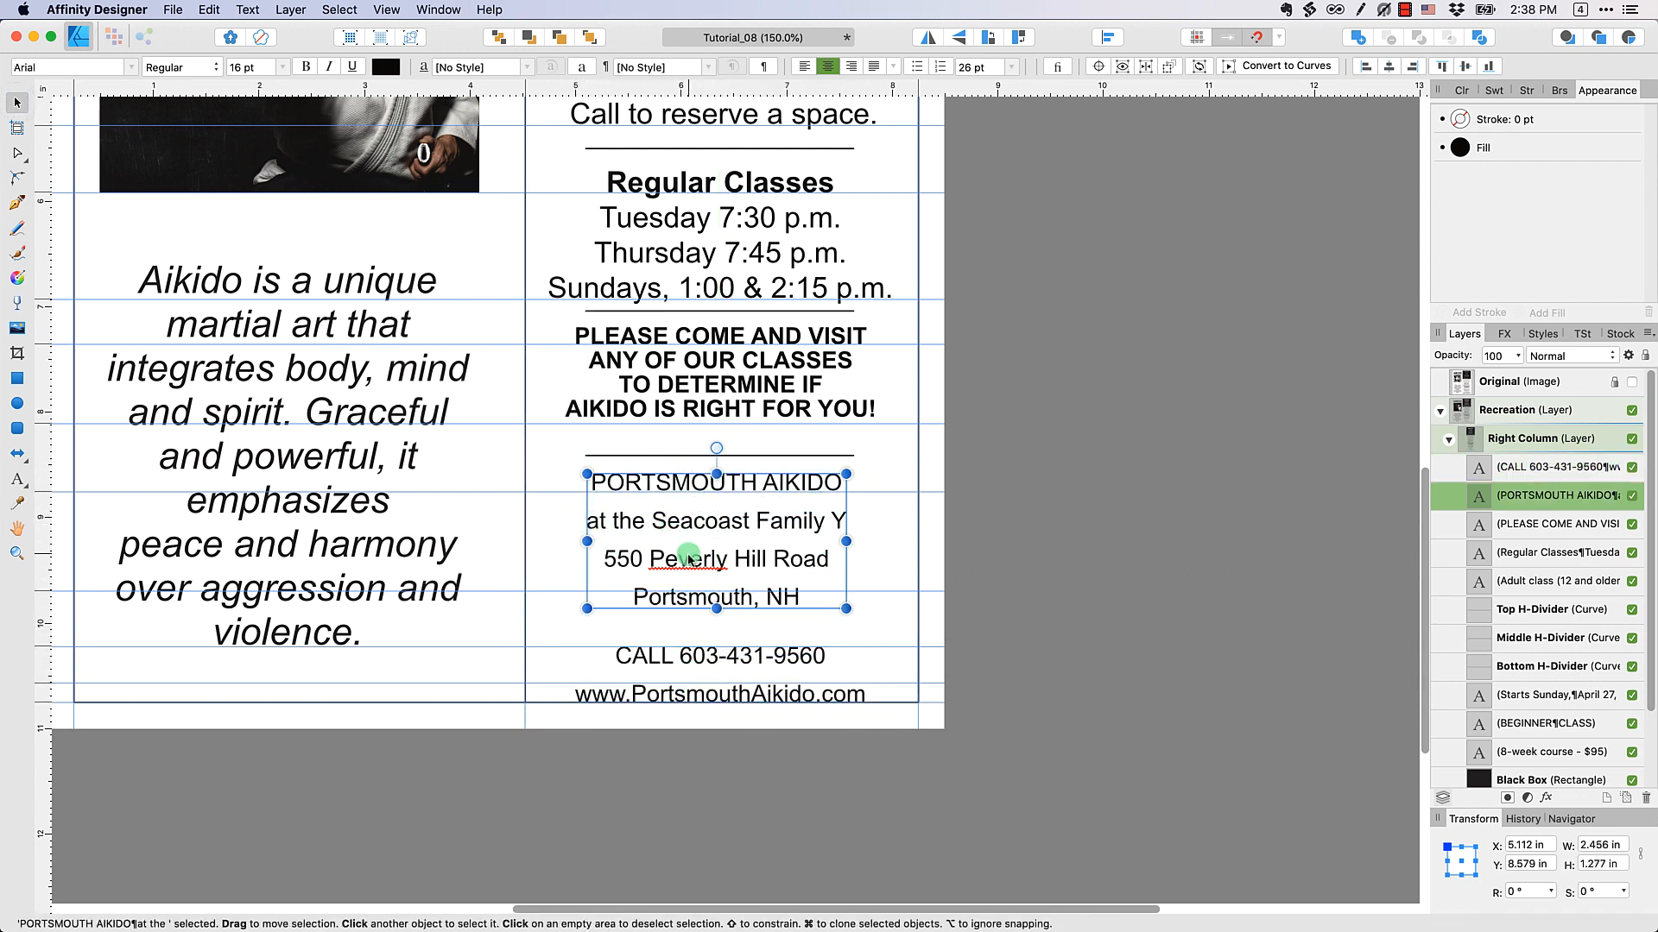
left_click(748, 532)
double_click(747, 532)
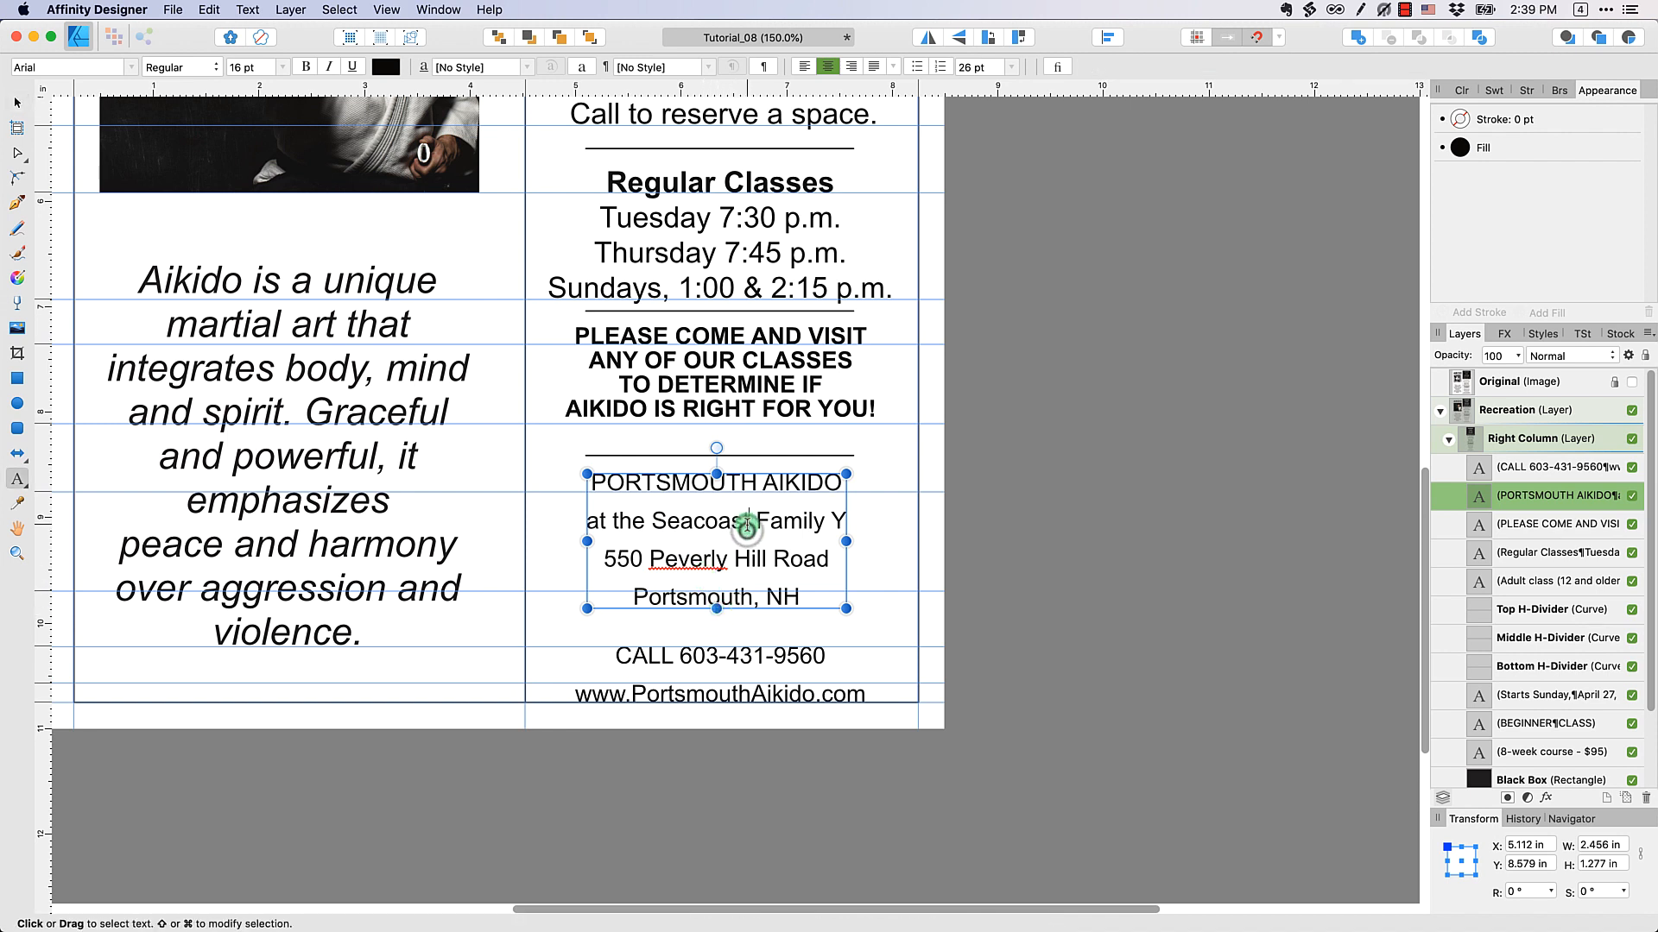
double_click(746, 530)
key("super+a")
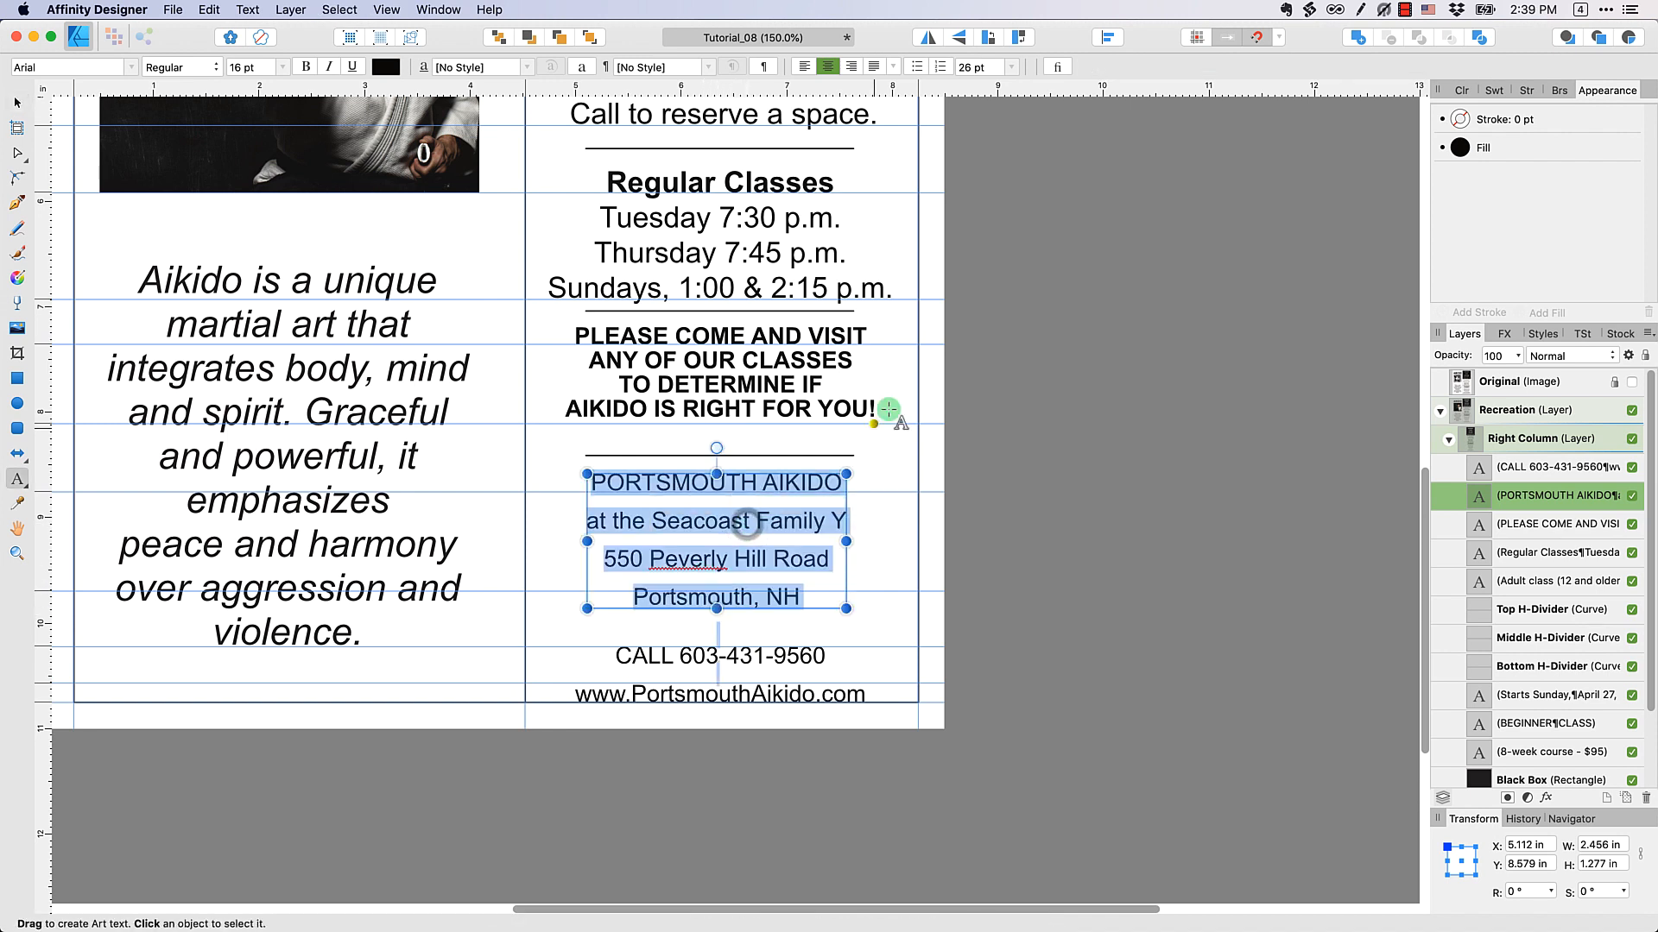
left_click(1013, 68)
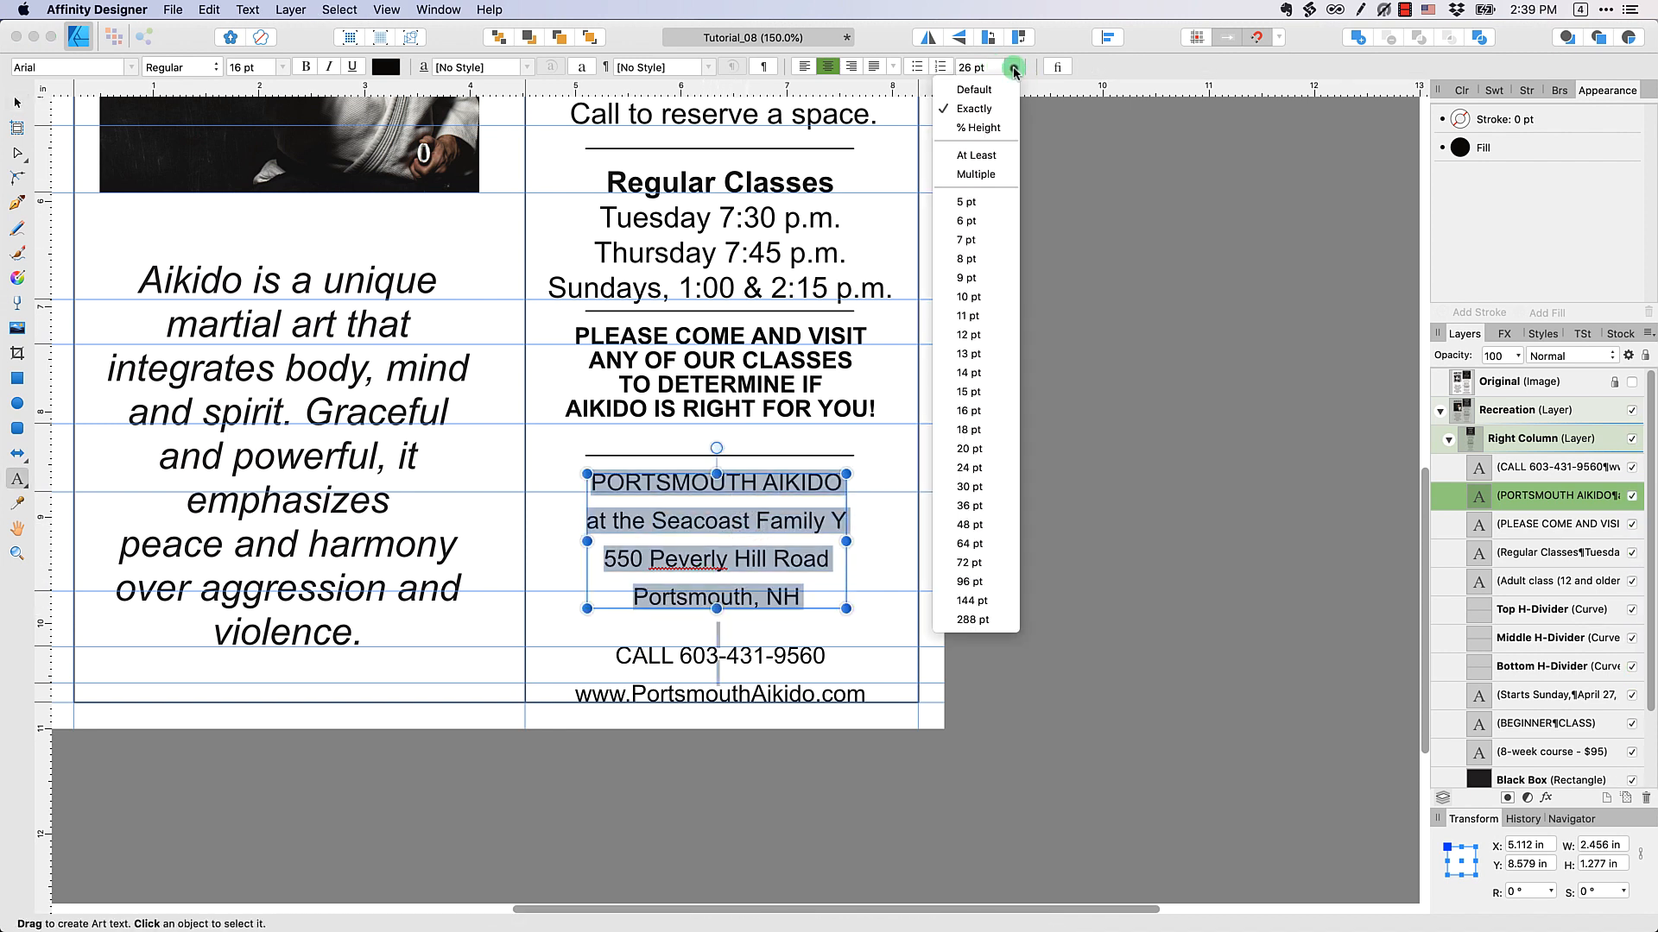
left_click(999, 466)
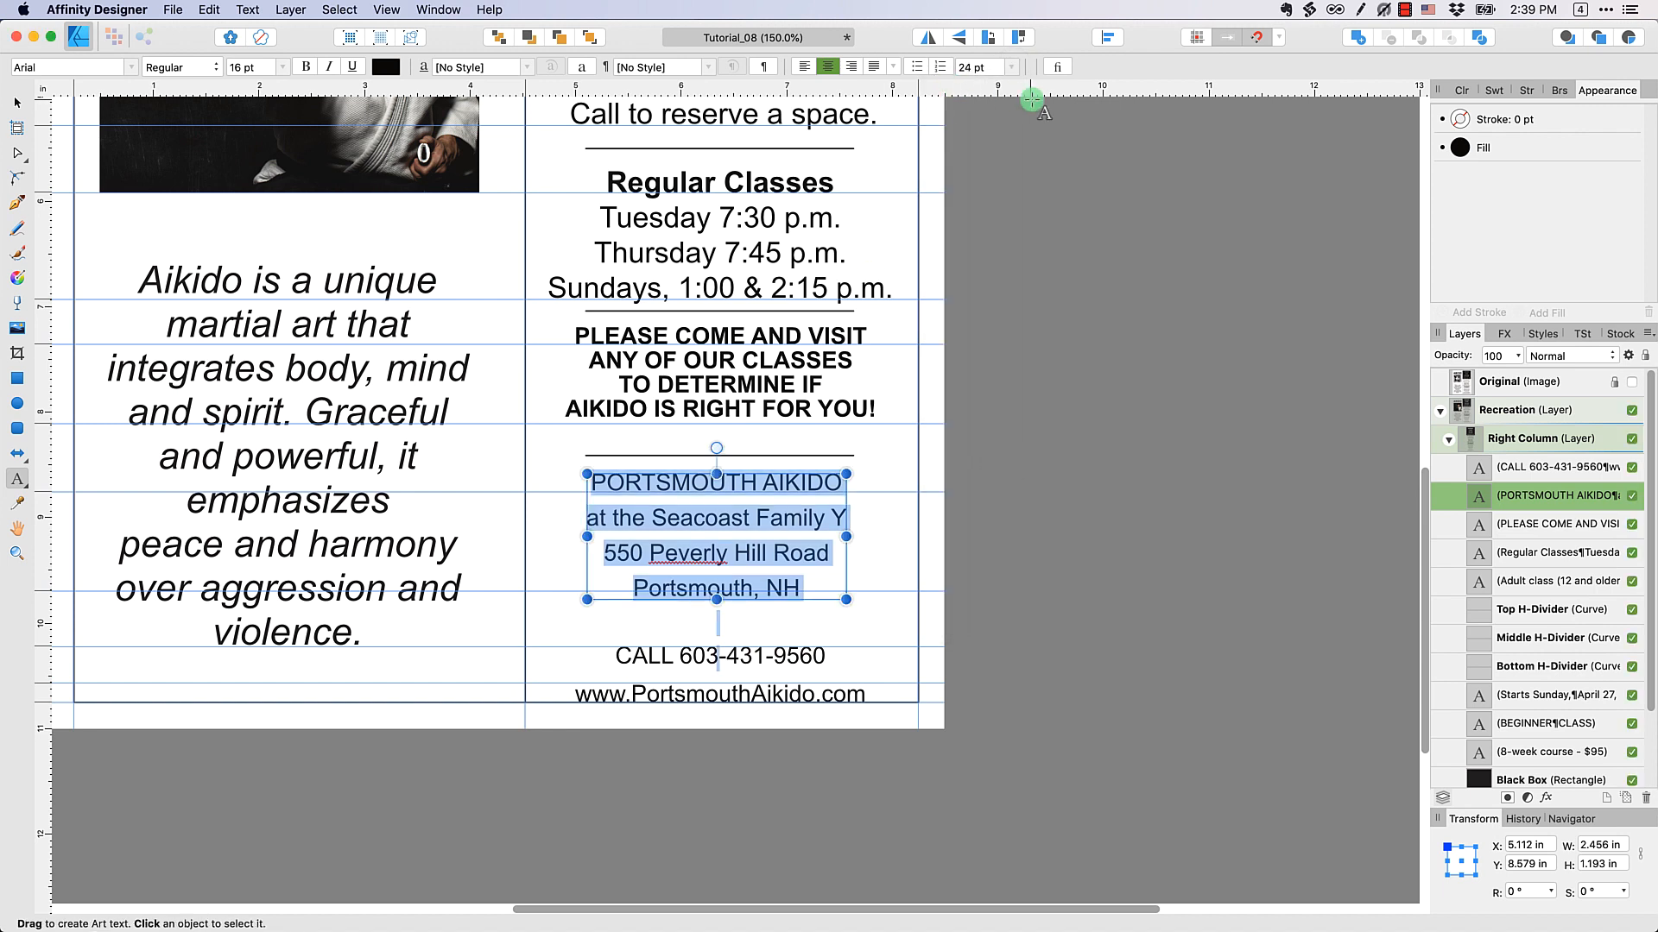
left_click(993, 69)
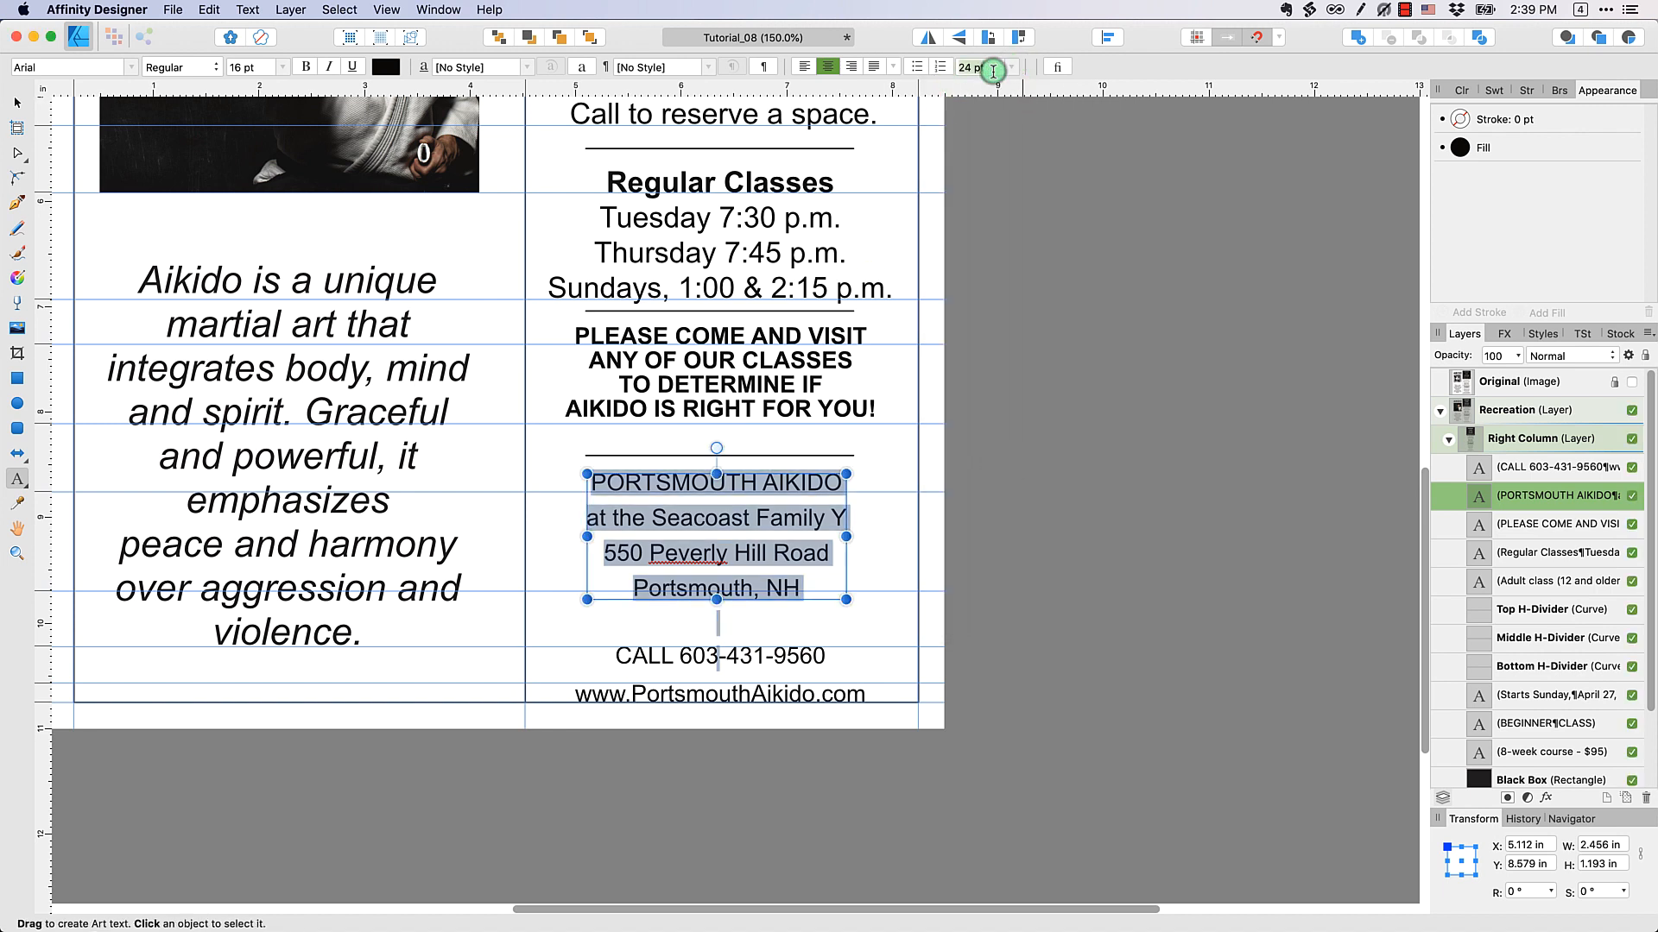
type("20")
key("Return")
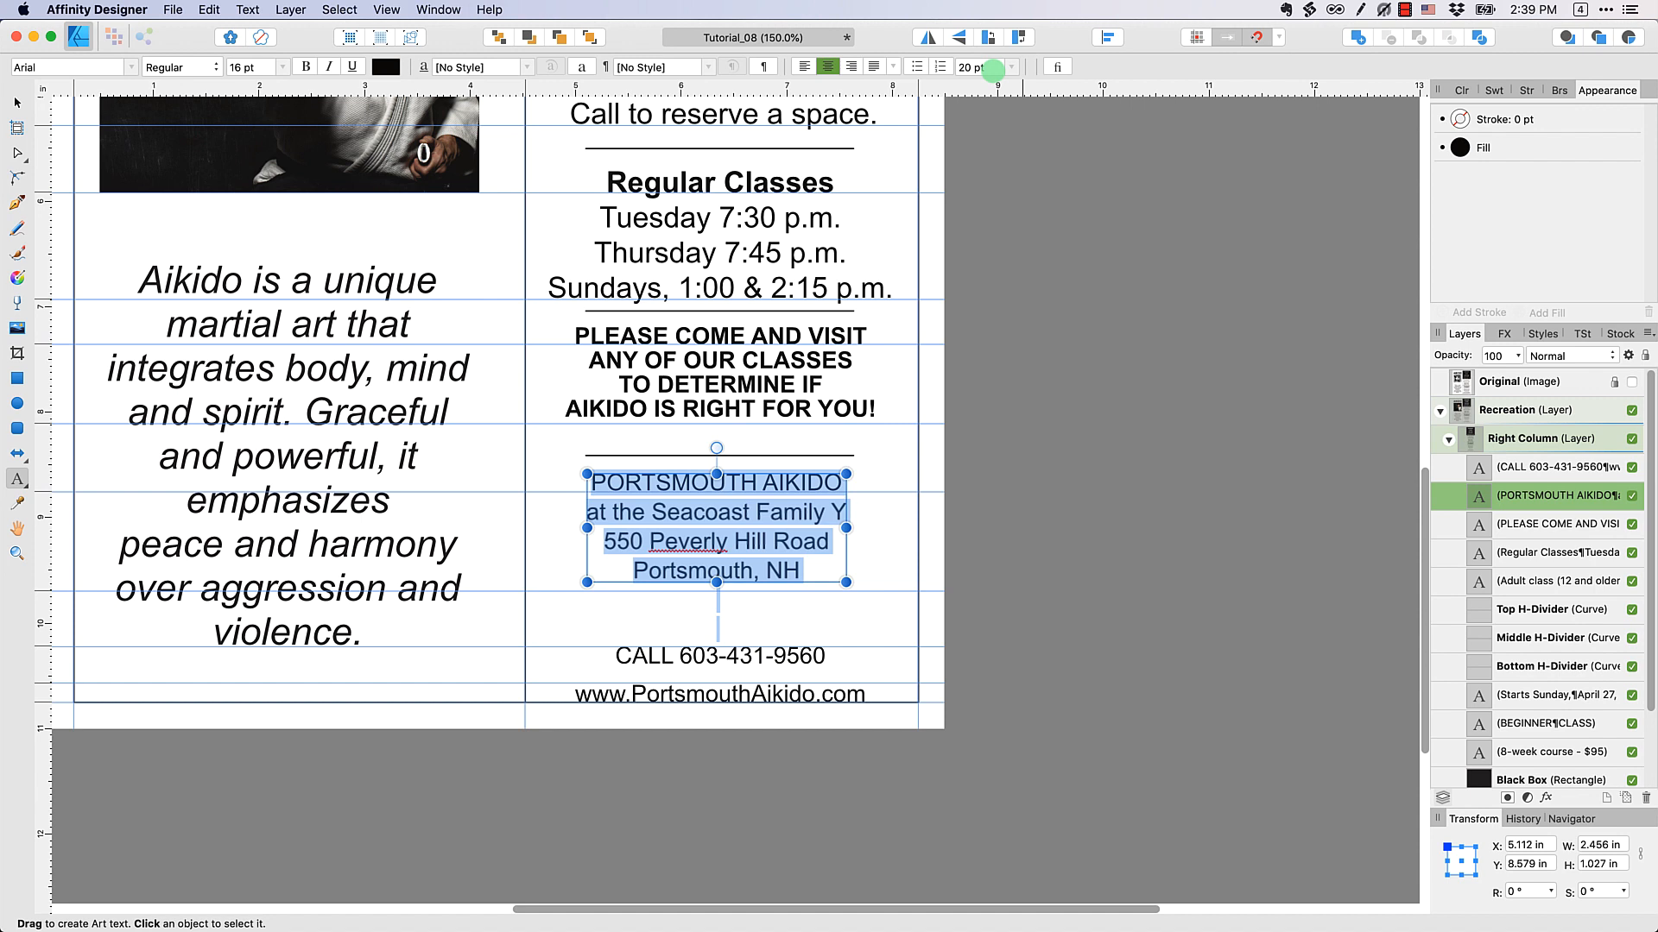
Set the "PORTSMOUTH AIKIDO" block's font size to 18 pt and remove the empty lines after its last address line
left_click(285, 72)
left_click(281, 313)
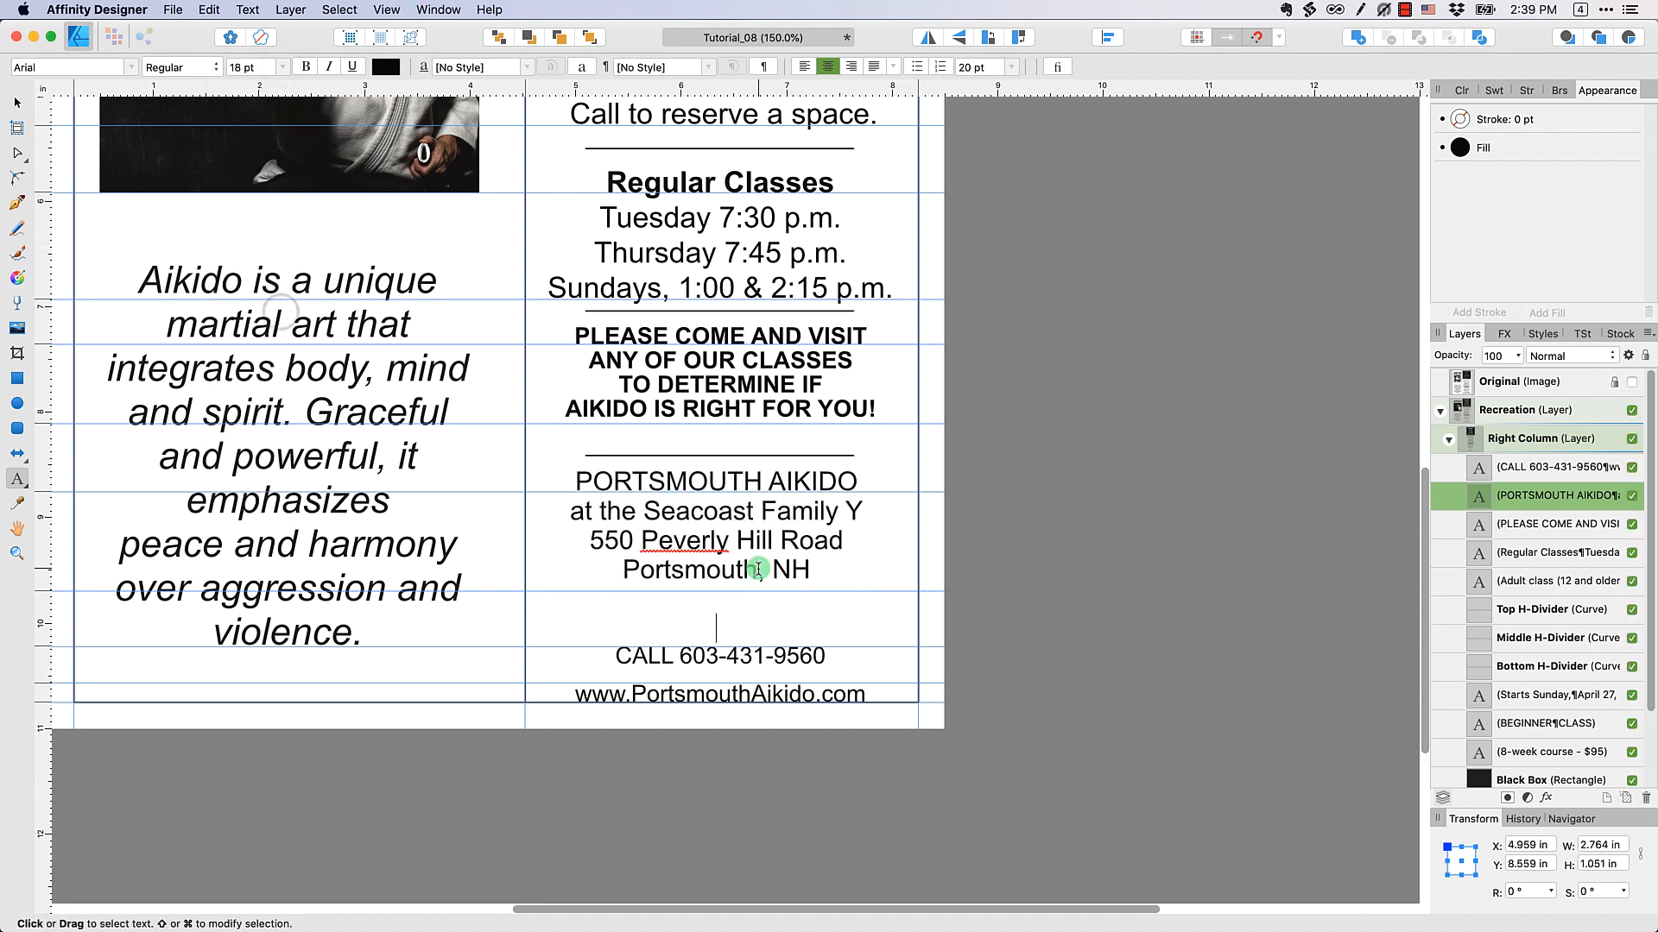
key("BackSpace")
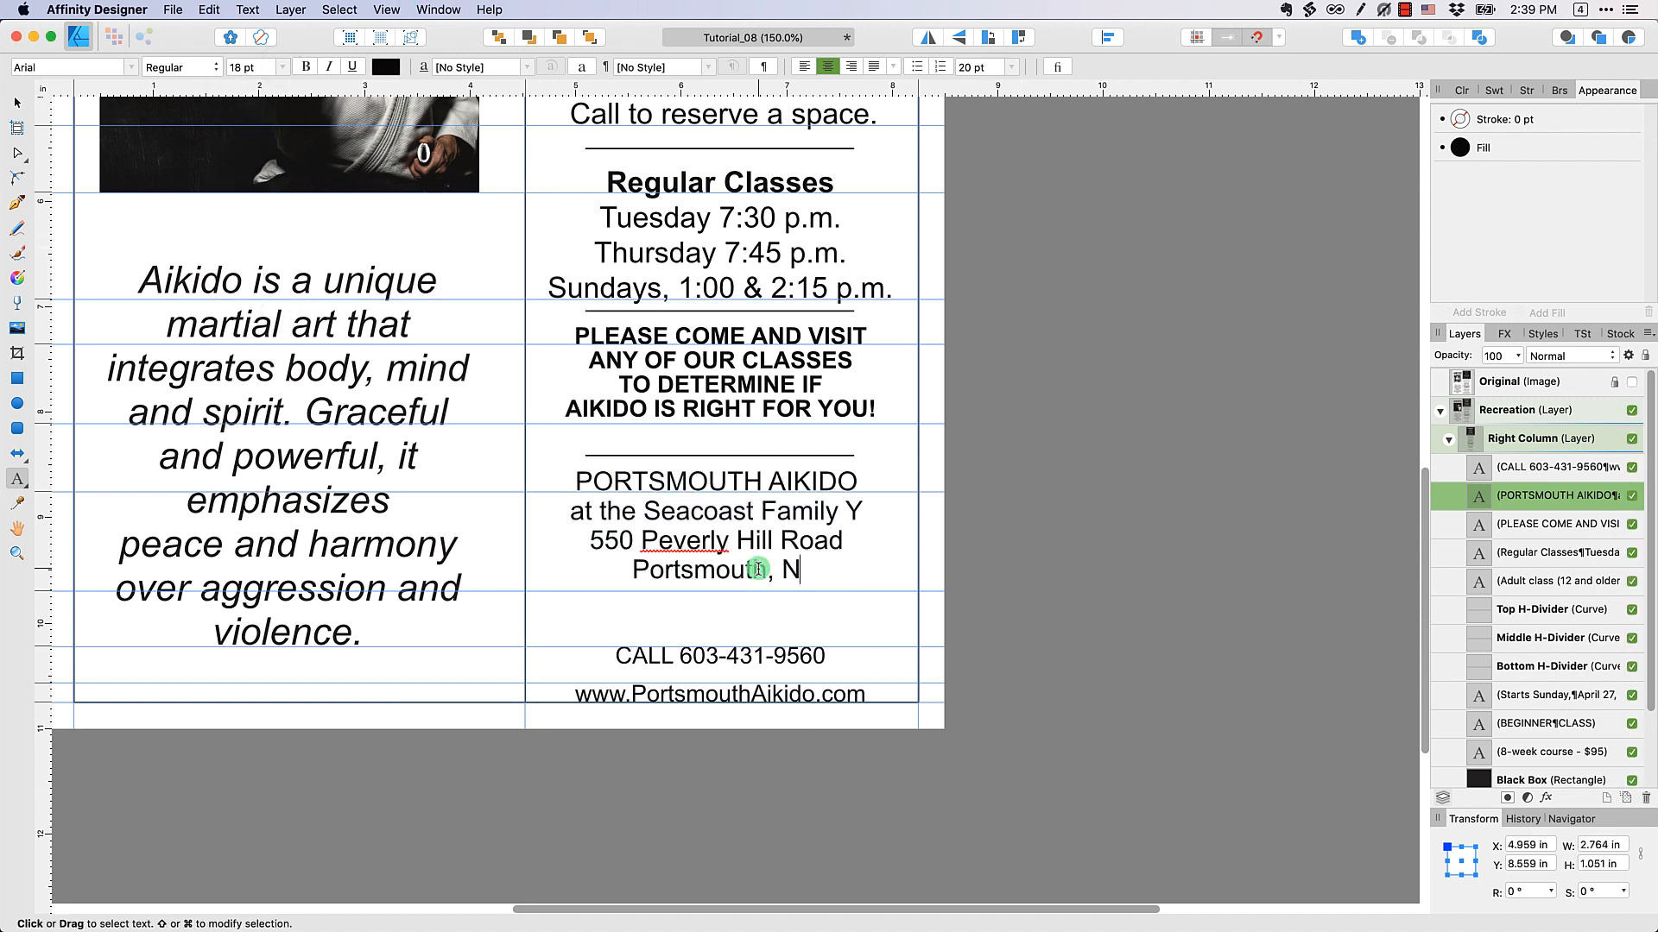
type("H")
key("super+a")
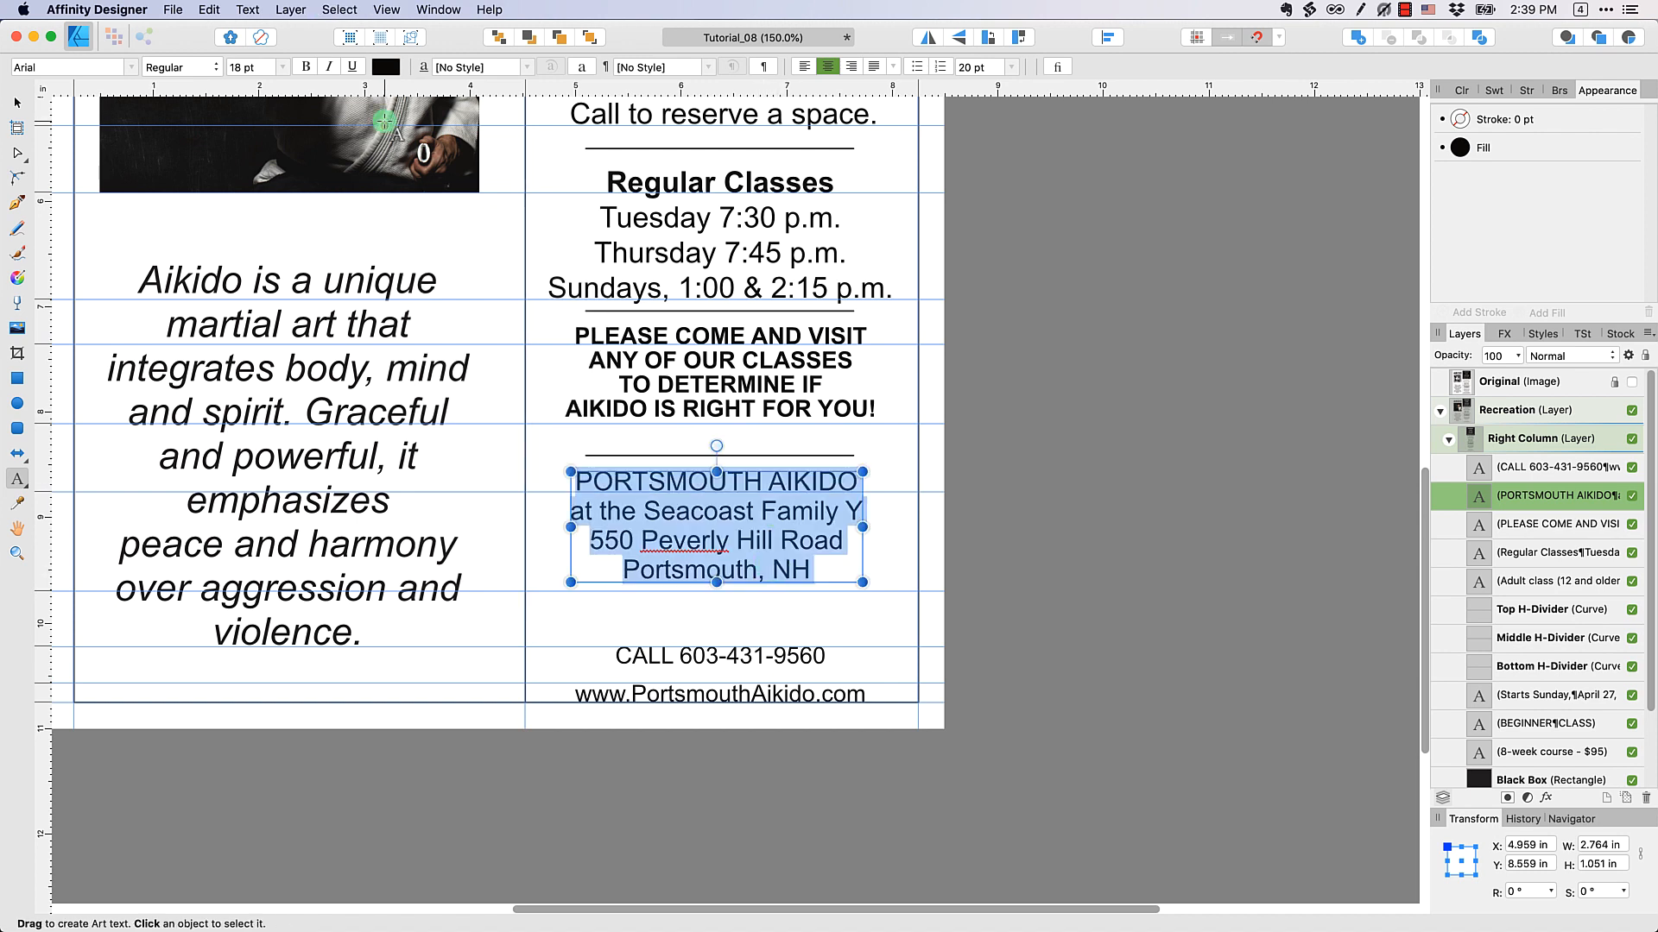
Set the "PORTSMOUTH AIKIDO" block's font size to 20 pt and its leading to 22 pt
left_click(285, 74)
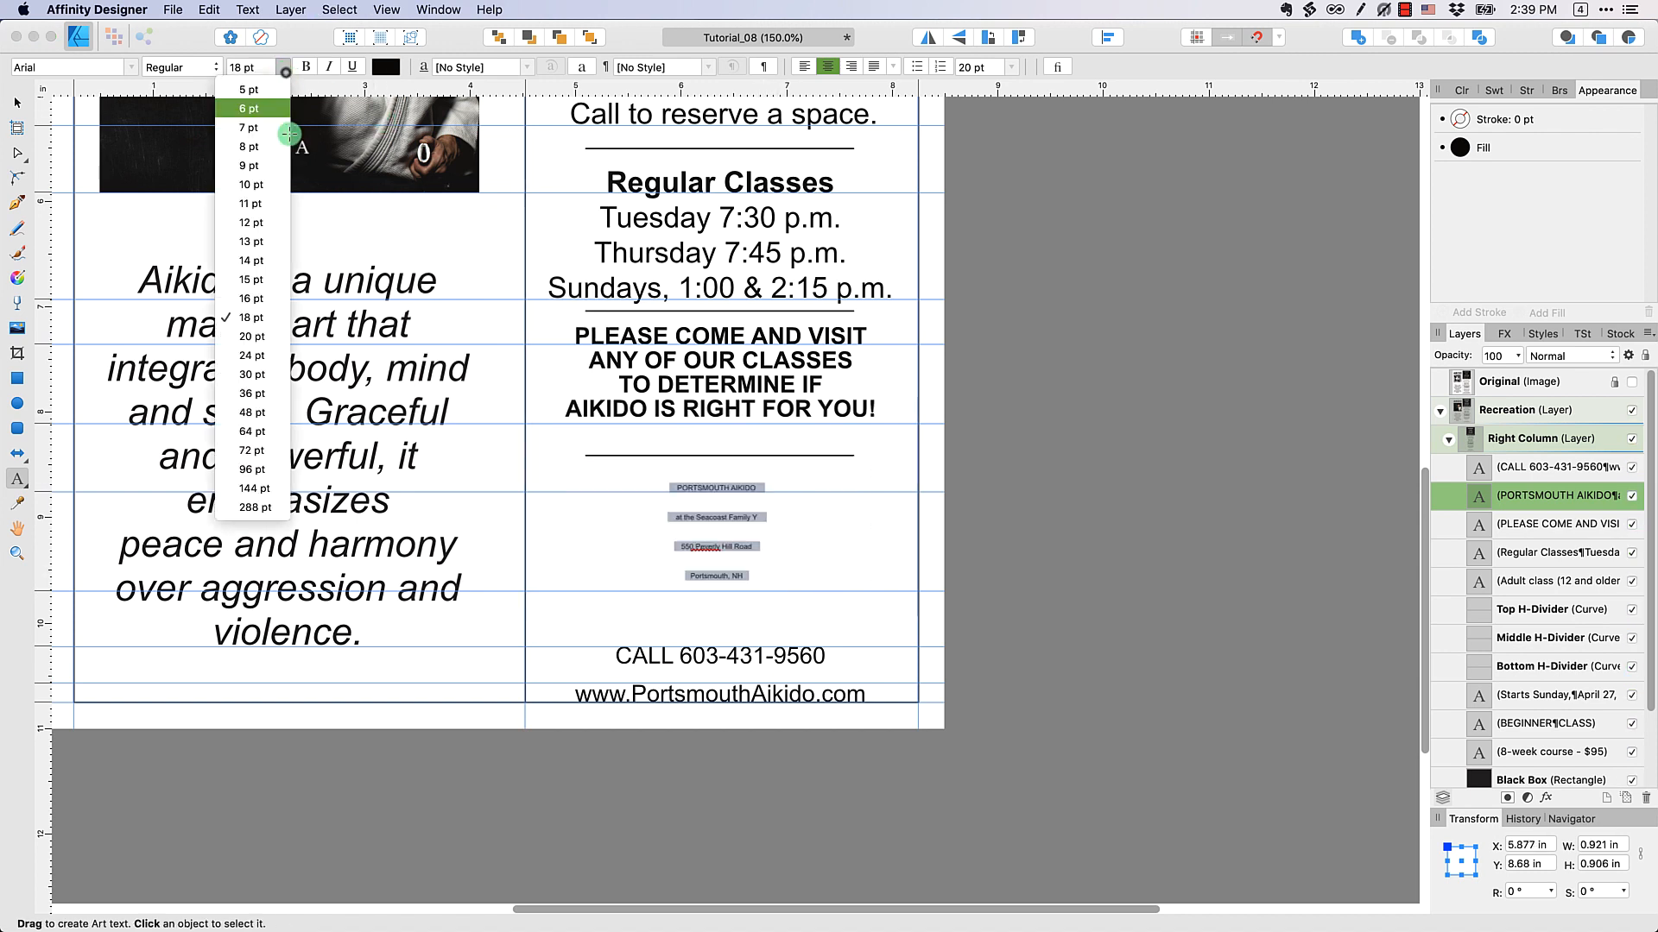
left_click(270, 341)
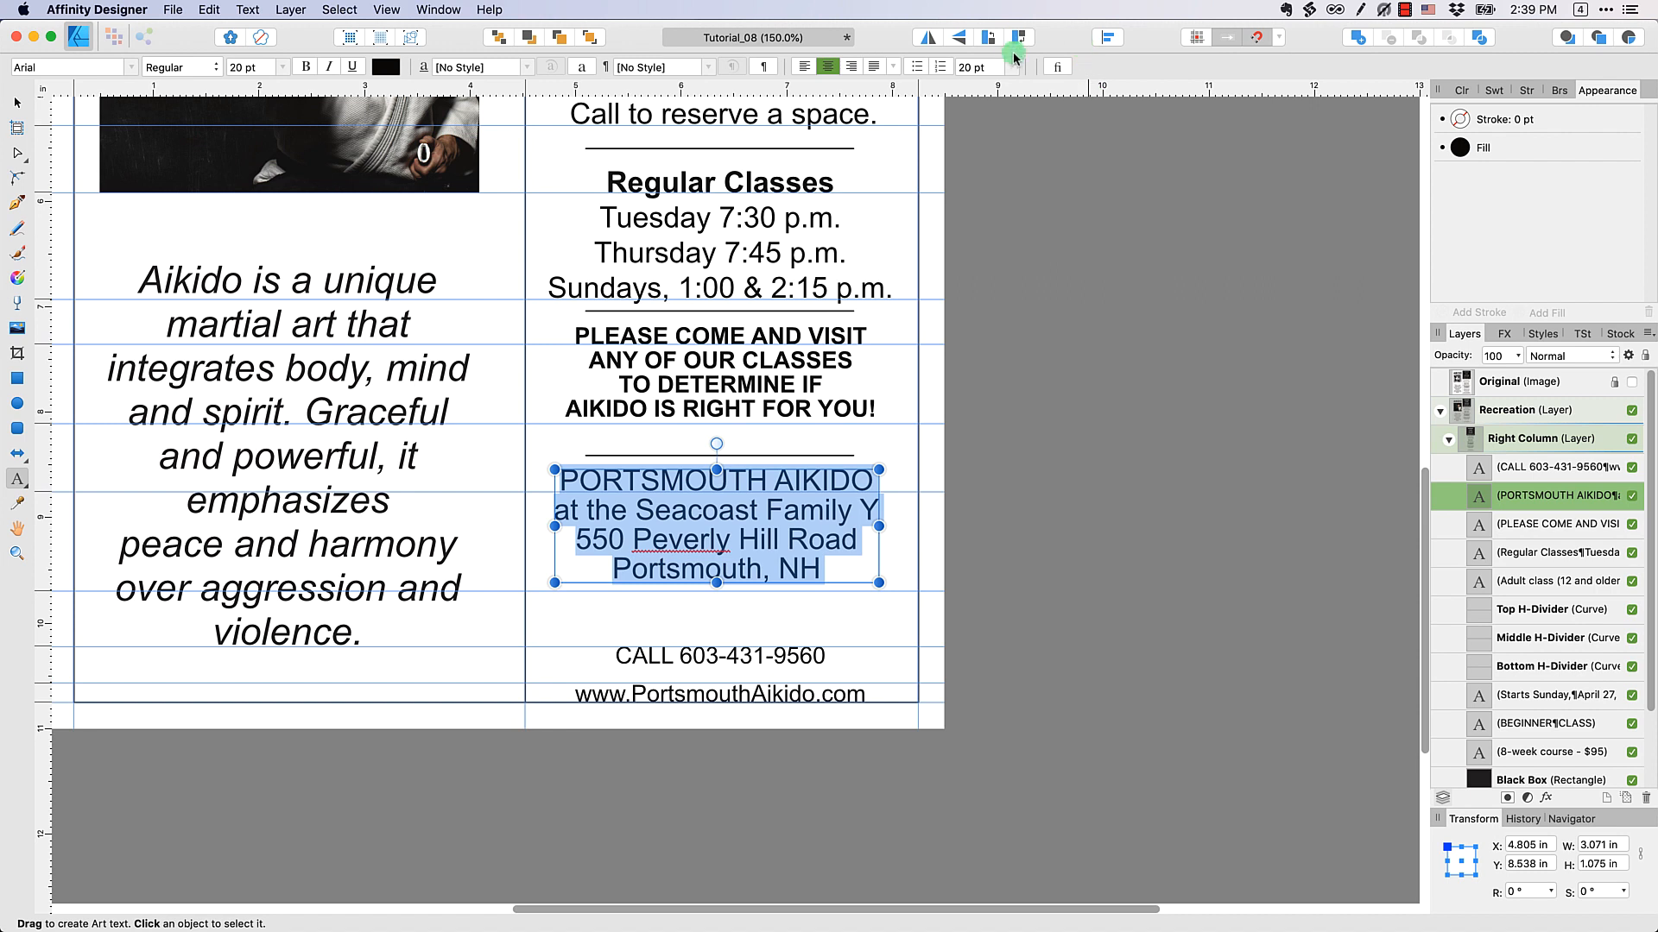
scroll(985, 71, "up", 2)
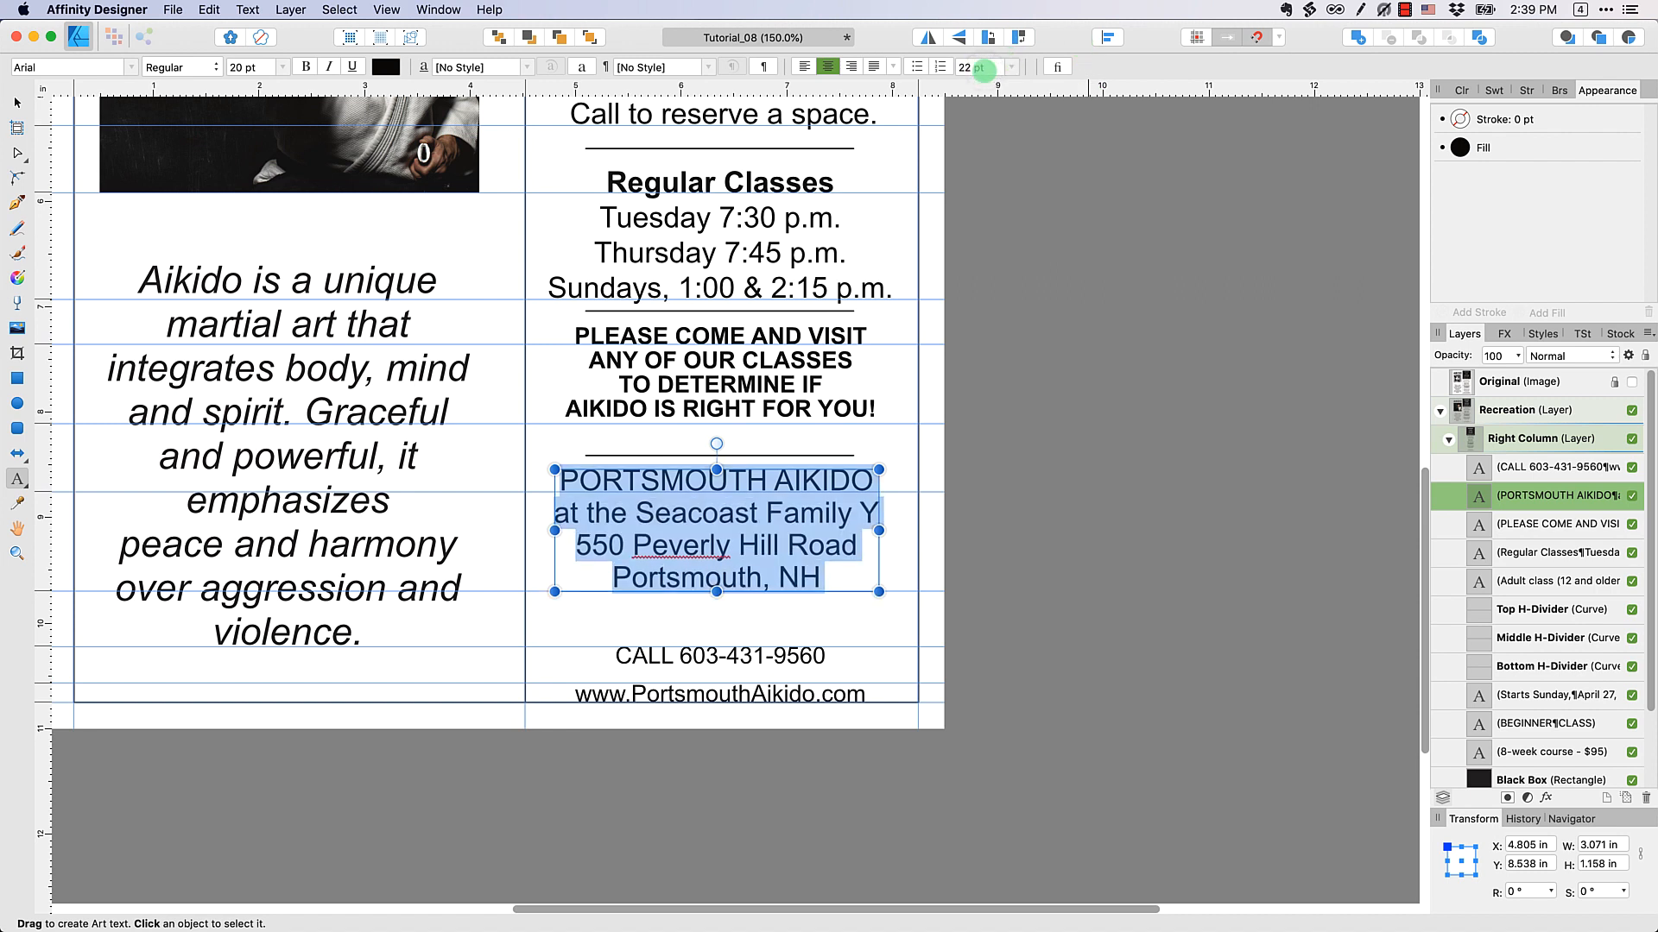
left_click(1088, 397)
Select the separate text block containing the phone and website lines
key("v")
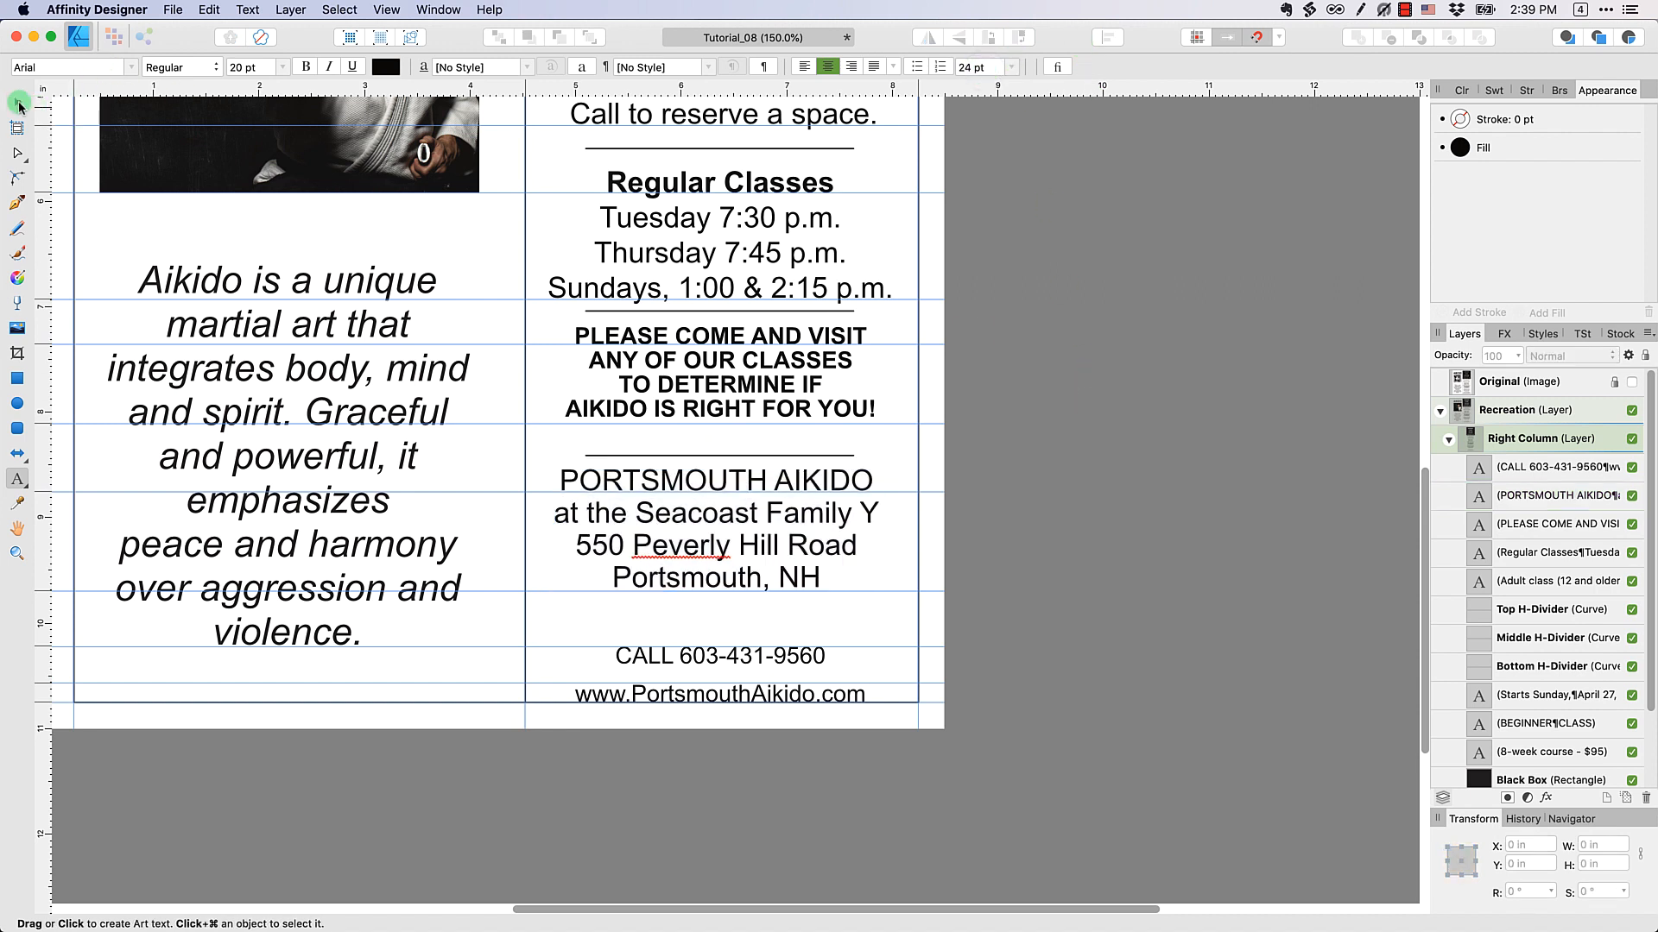
left_click(728, 662)
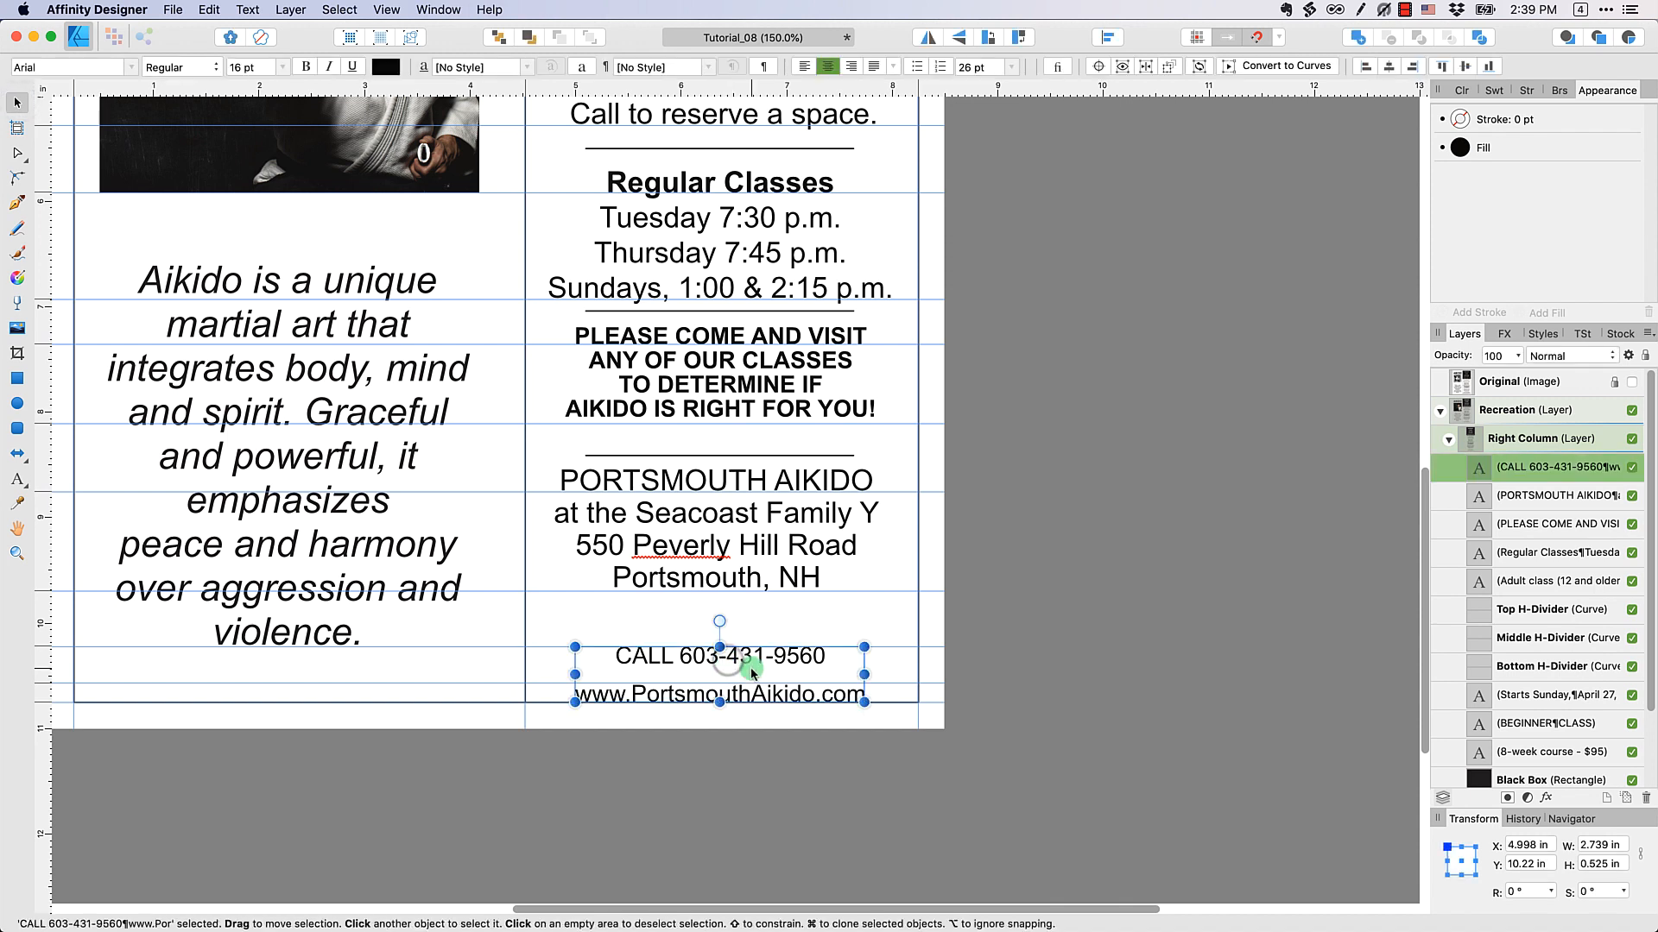